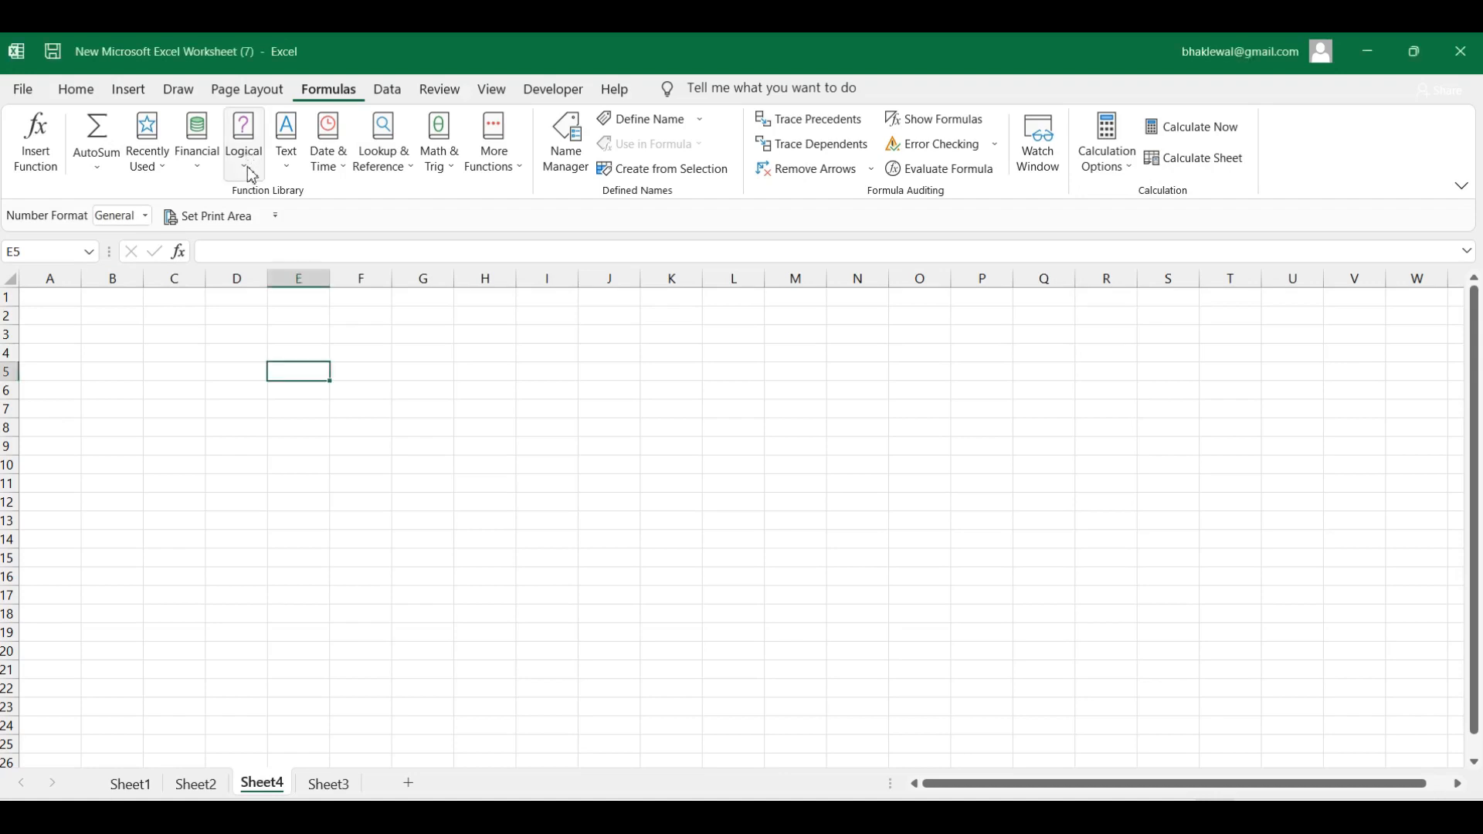
pyautogui.click(247, 164)
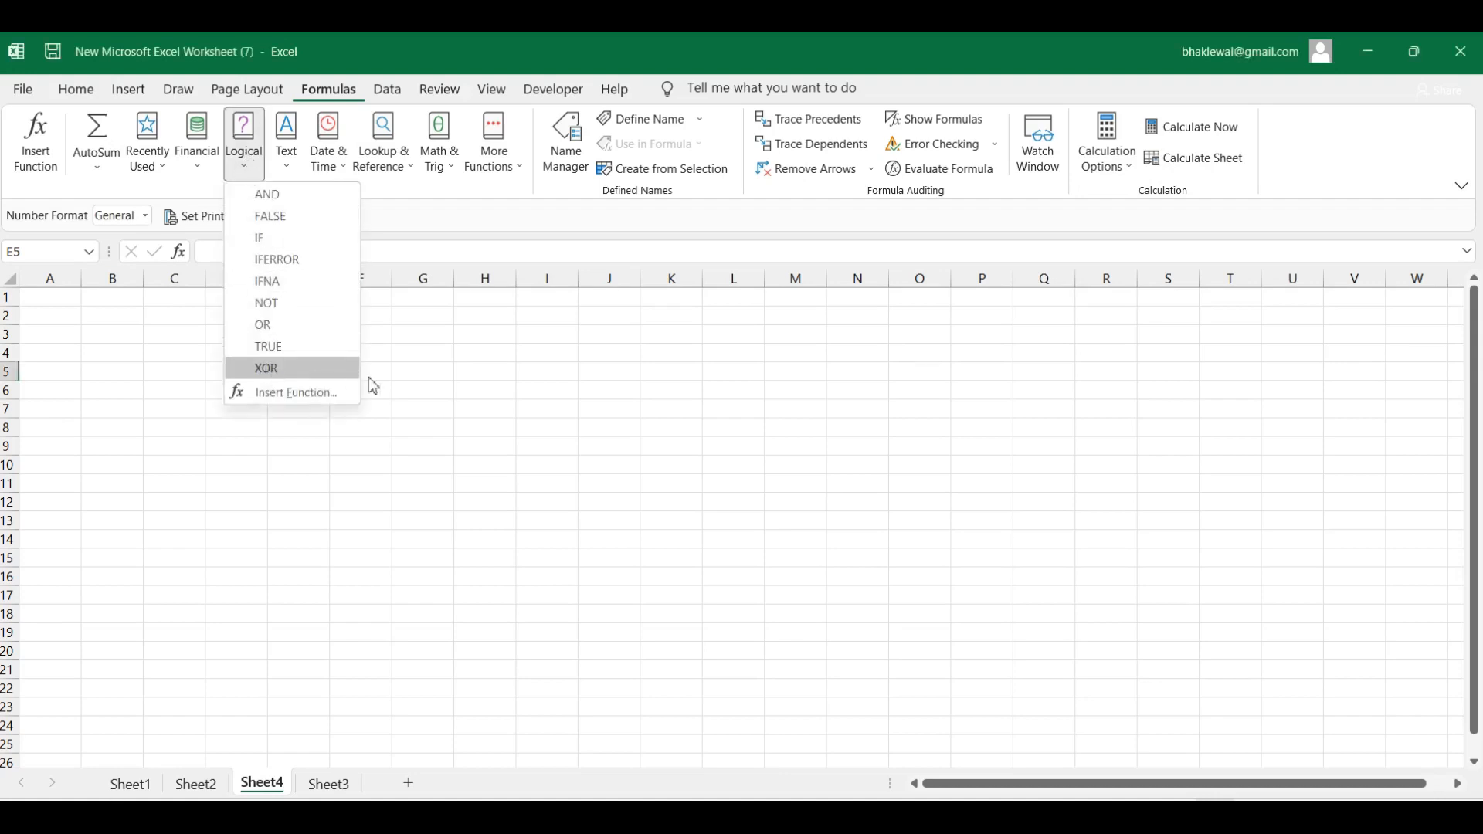
pyautogui.click(424, 391)
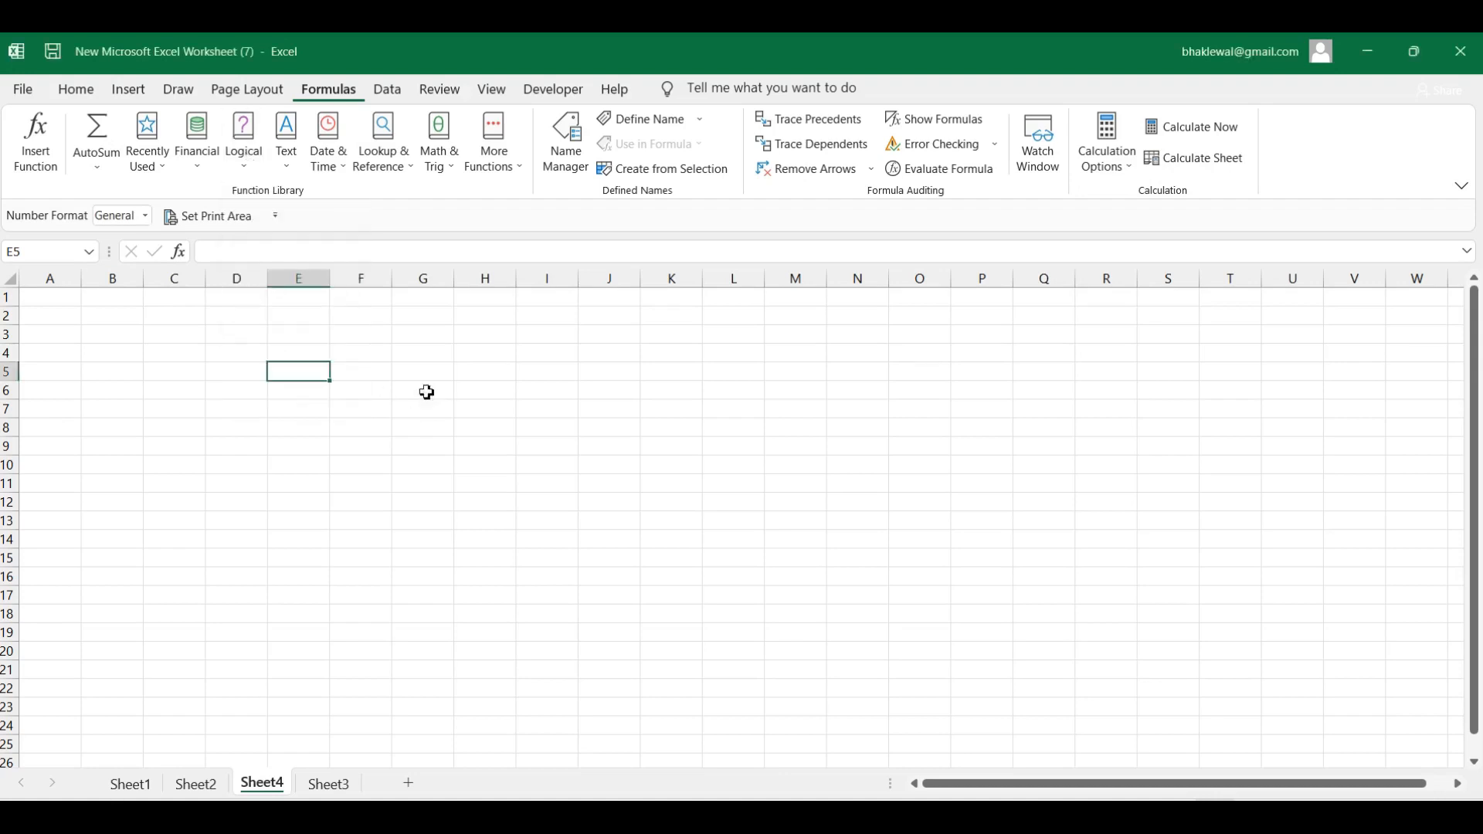
pyautogui.click(107, 159)
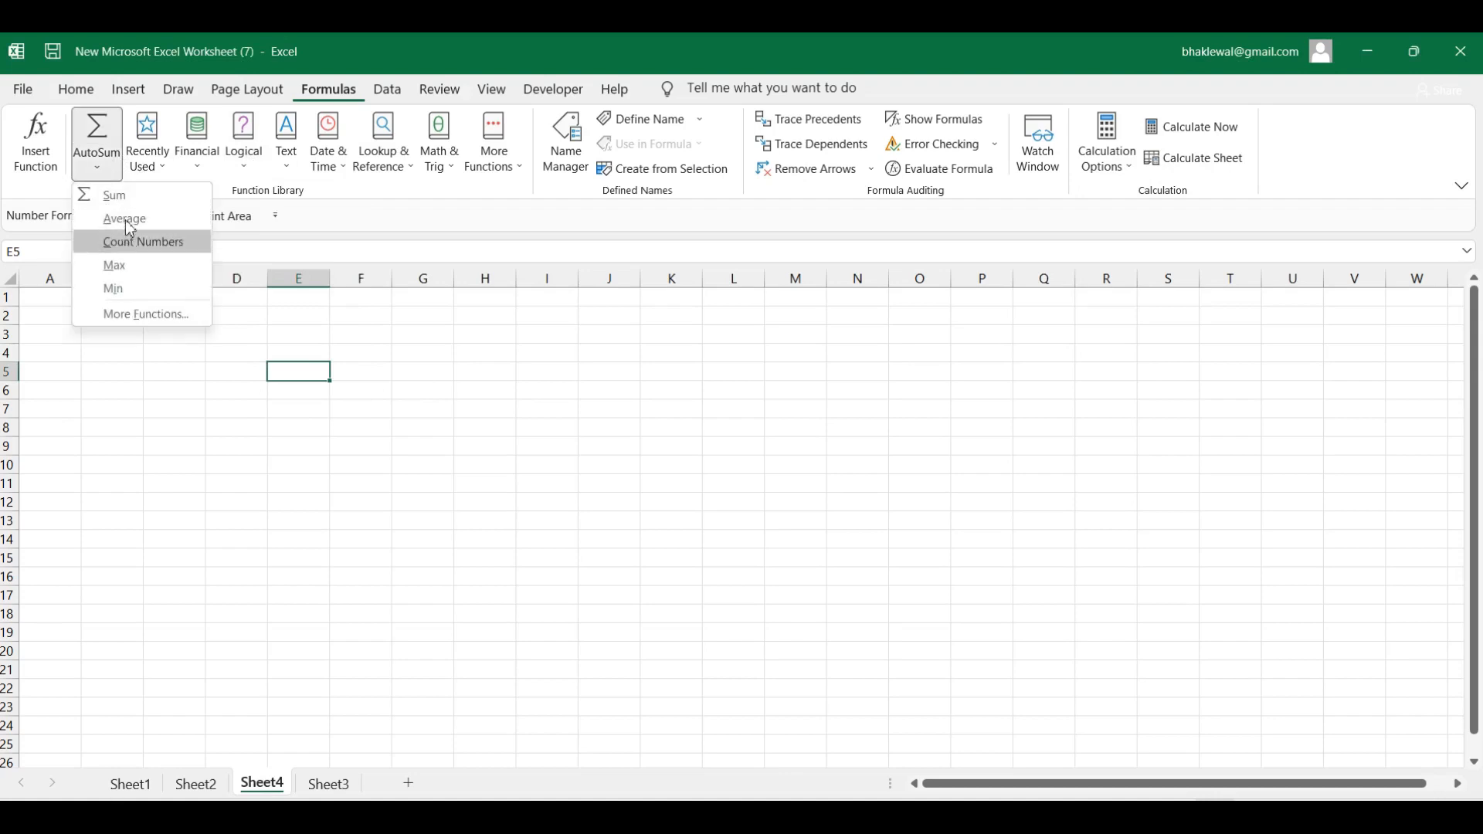
pyautogui.click(424, 371)
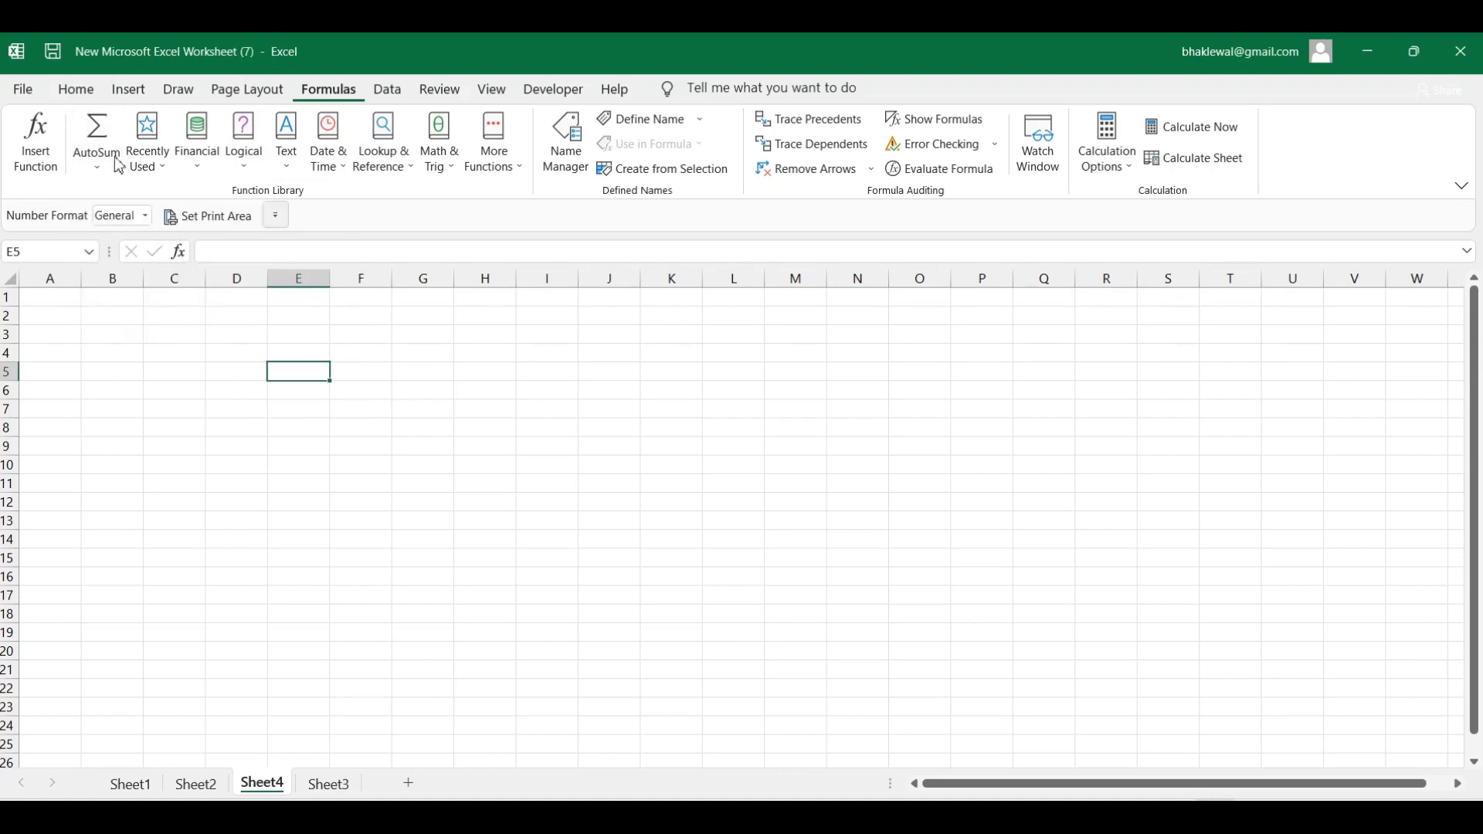
pyautogui.click(81, 170)
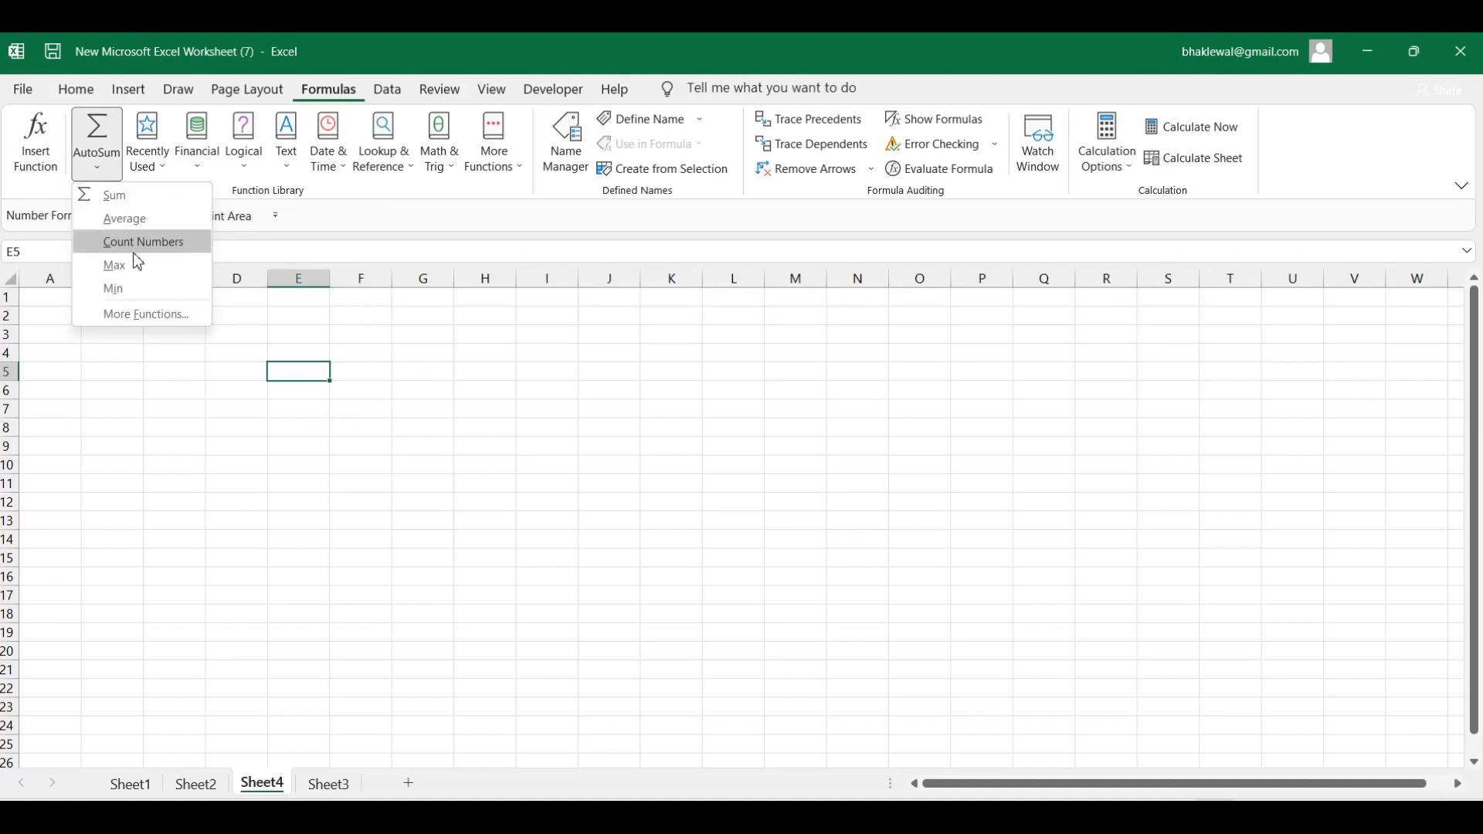
pyautogui.click(473, 387)
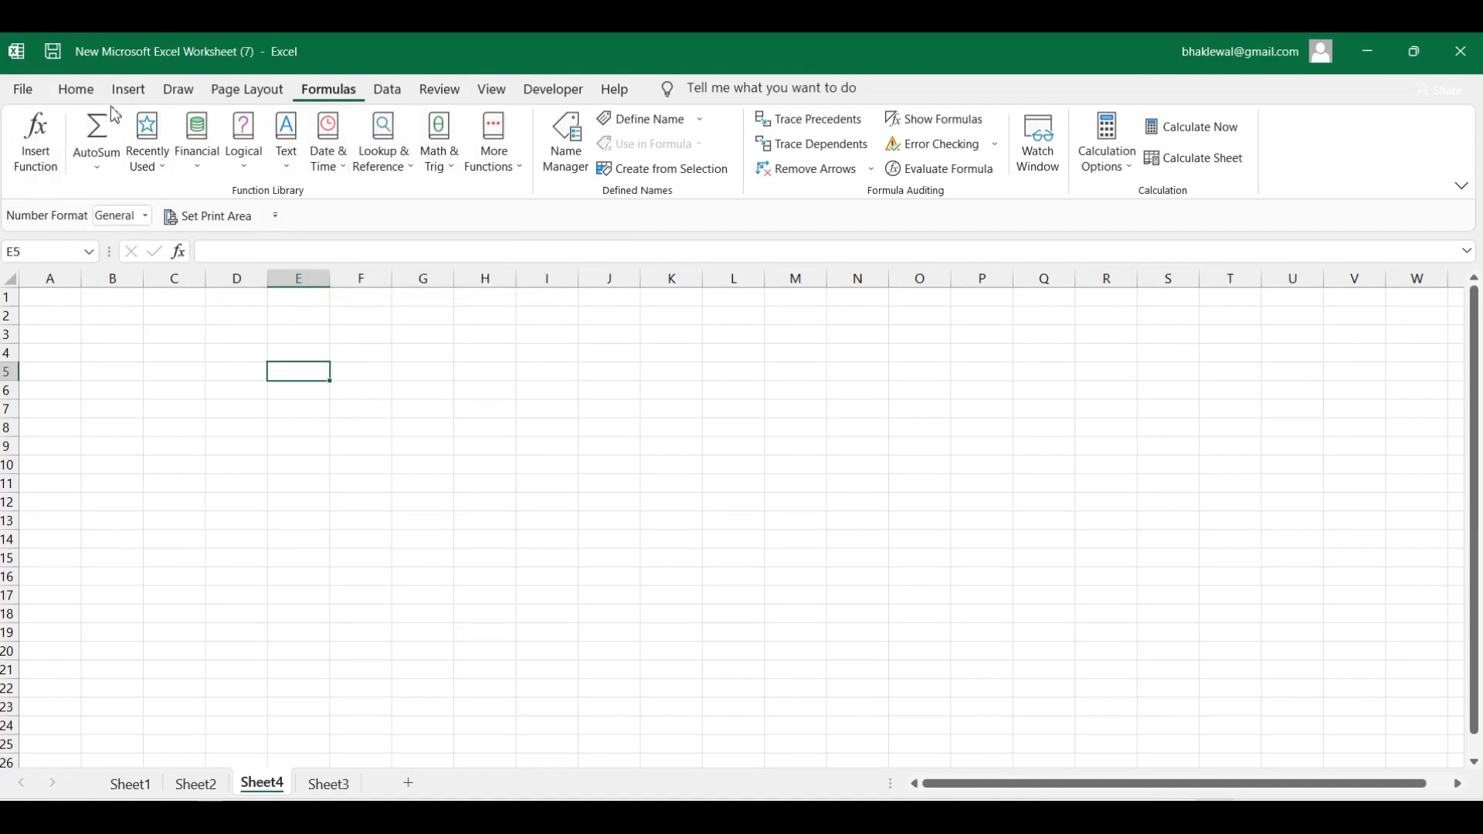
# - Browse the Insert Function dialog's Logical functions and its full function list, without inserting anything
pyautogui.click(47, 153)
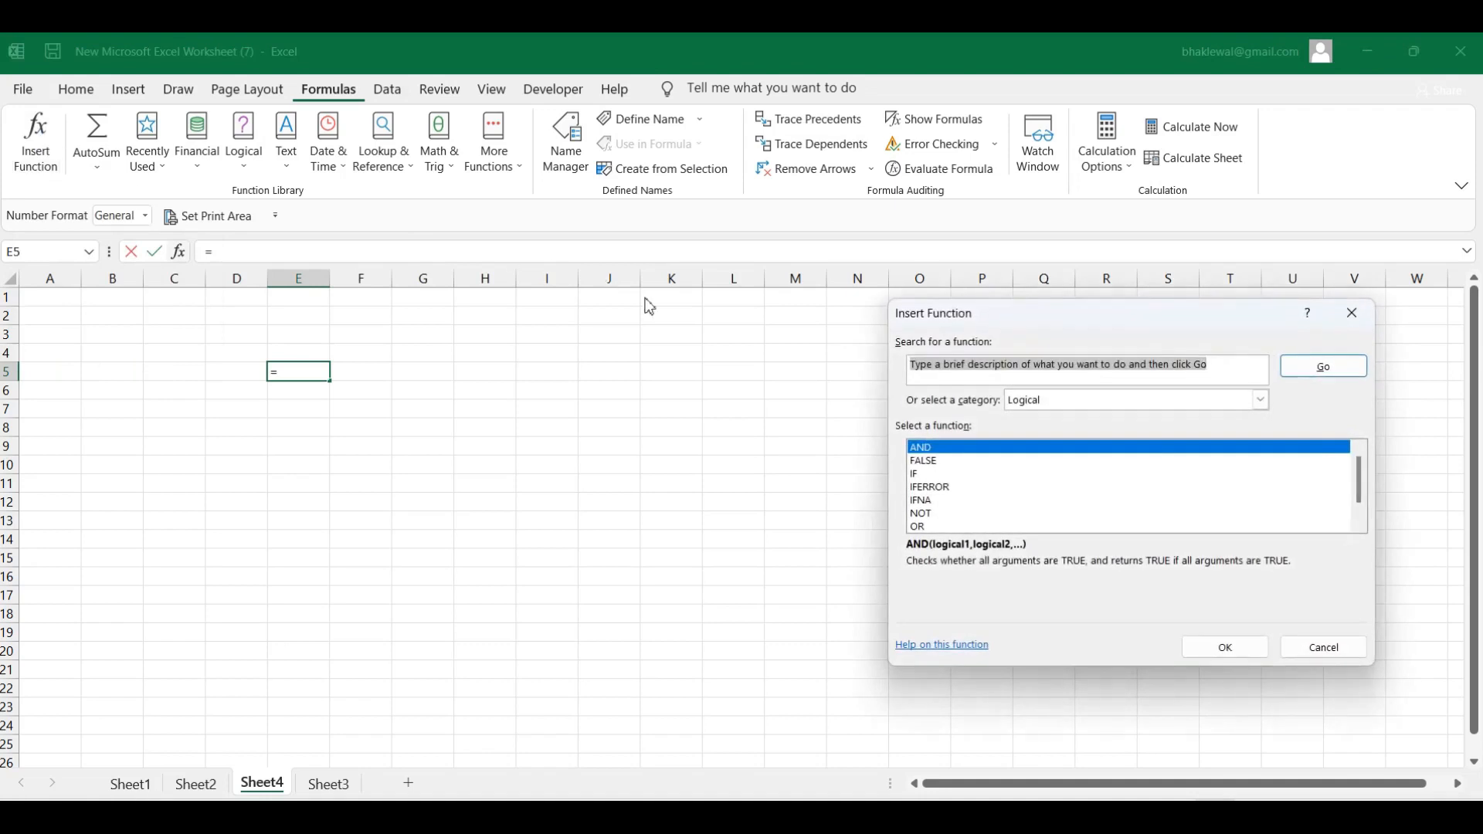
pyautogui.scroll(-1, 961, 499)
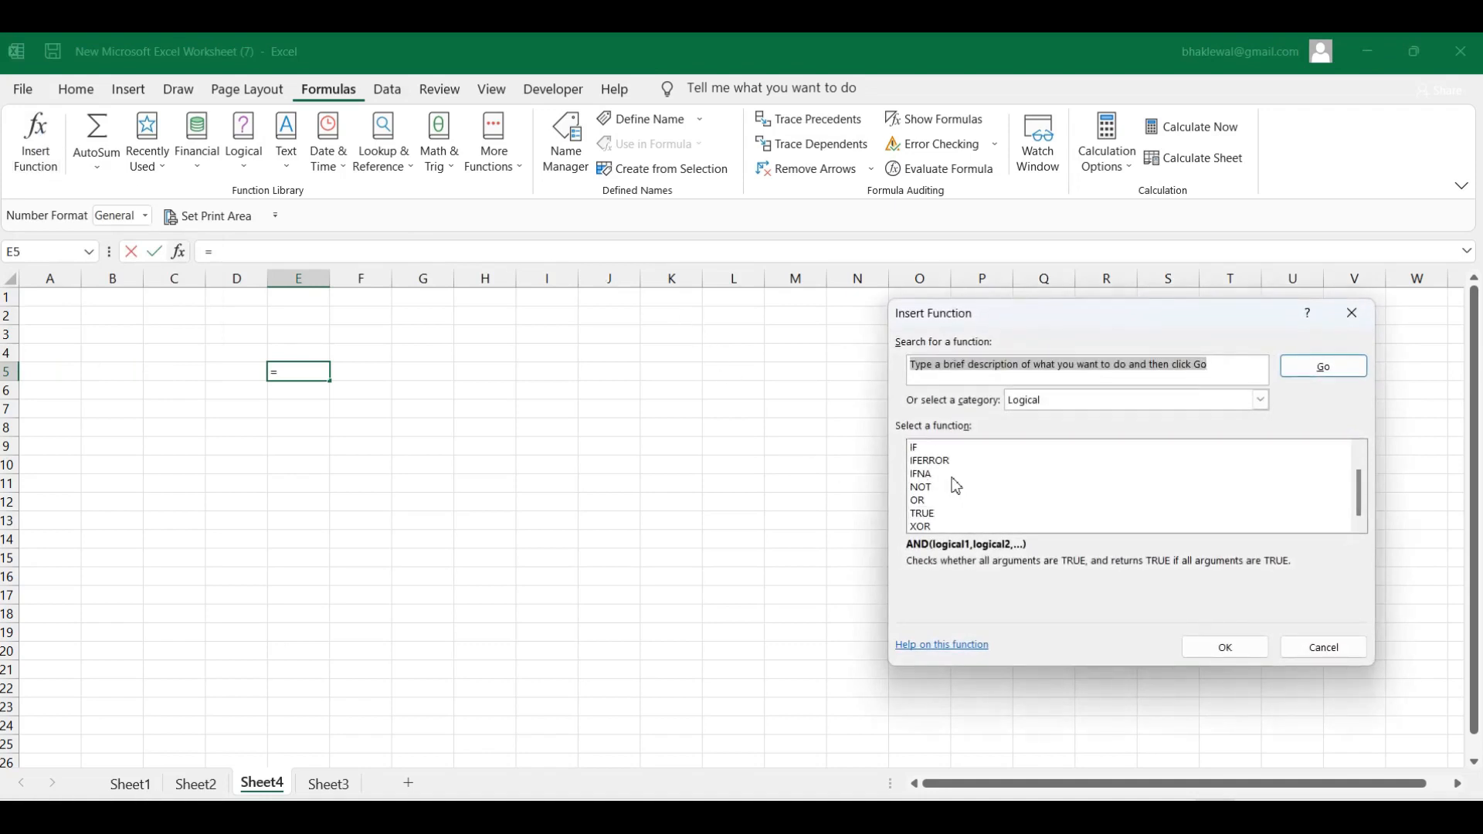
pyautogui.scroll(1, 956, 480)
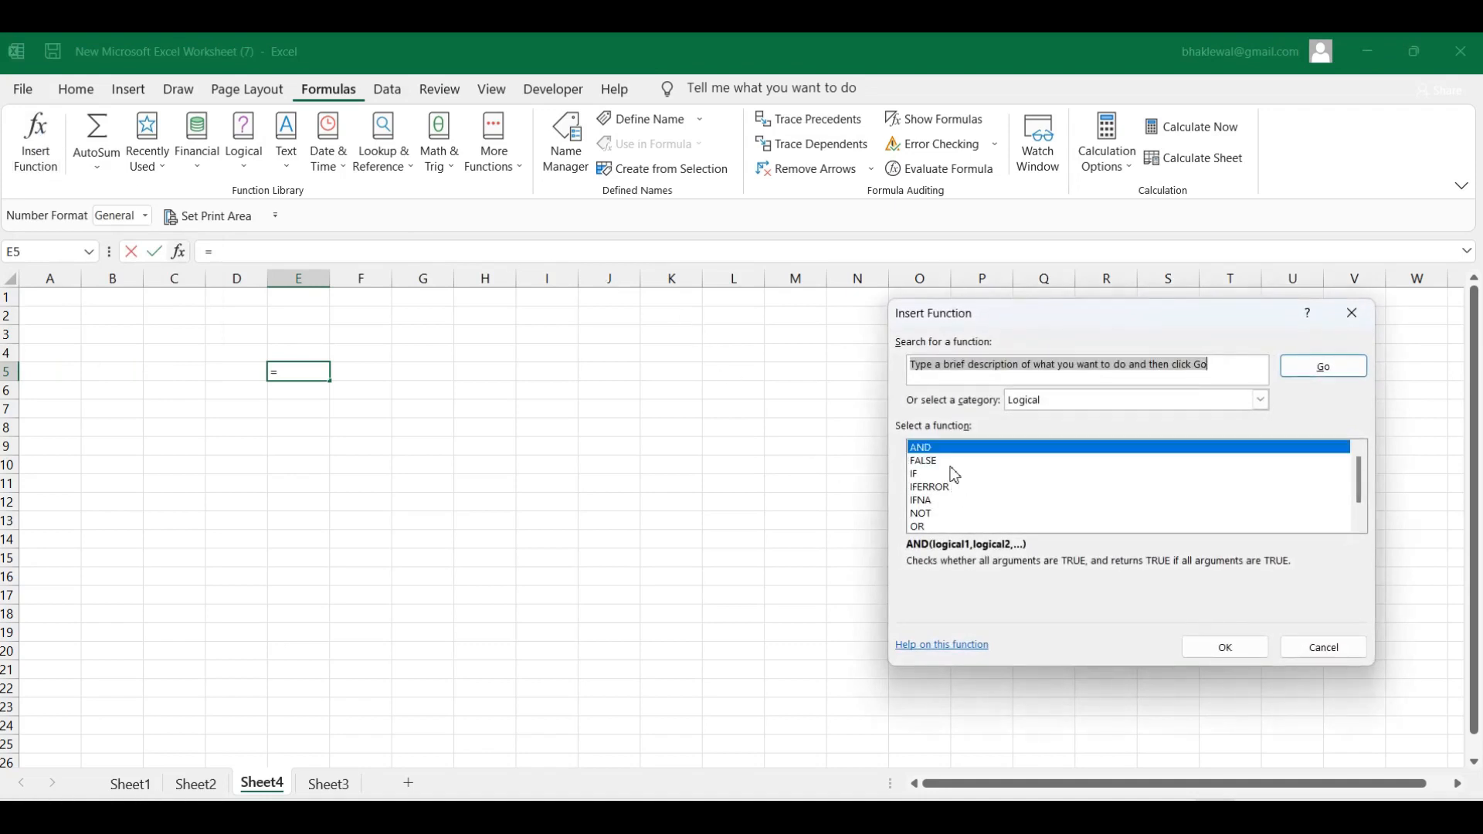
pyautogui.click(1263, 400)
pyautogui.scroll(-2, 1182, 429)
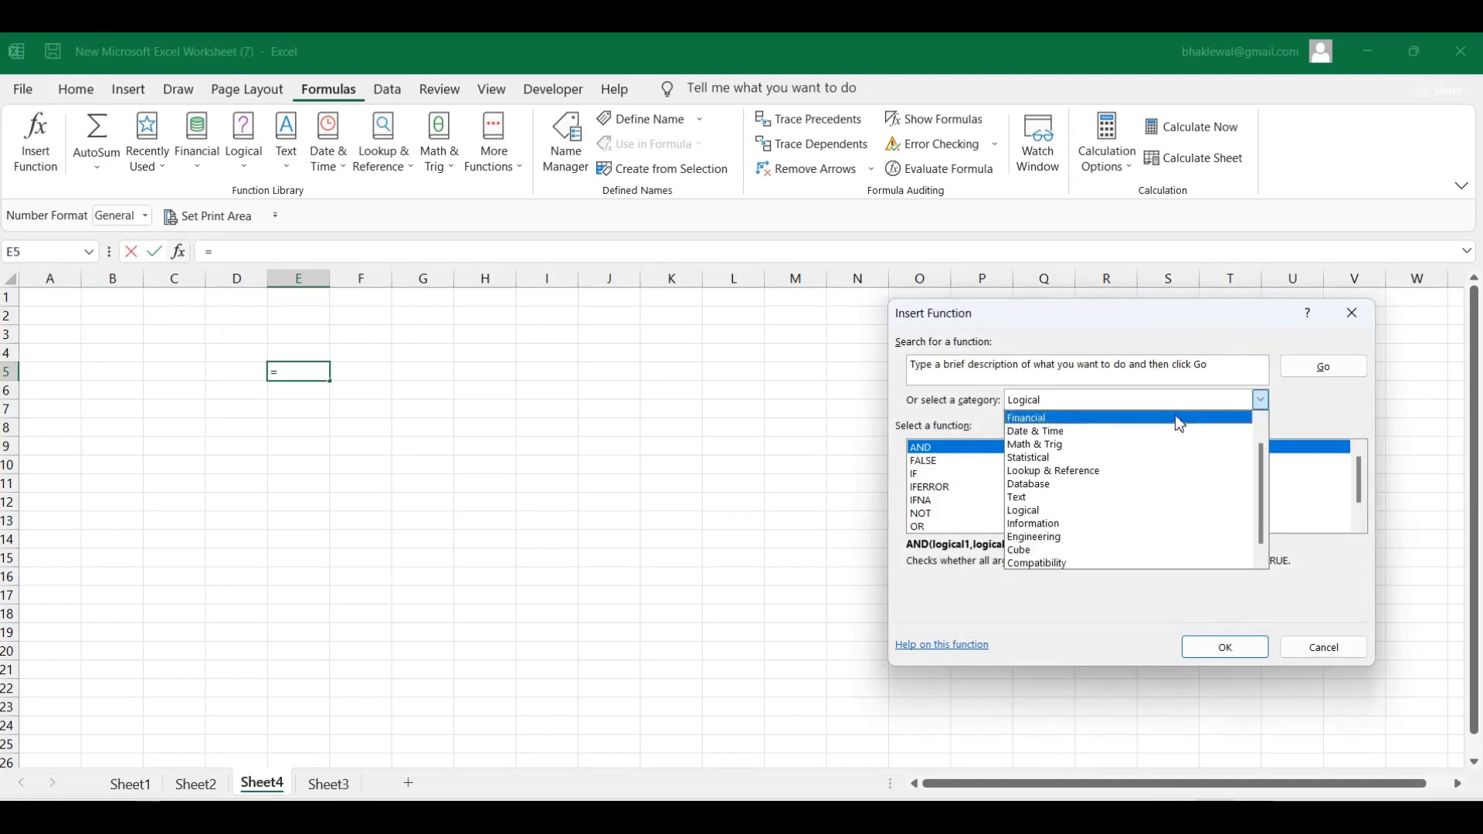
pyautogui.scroll(1, 1159, 422)
pyautogui.click(1060, 432)
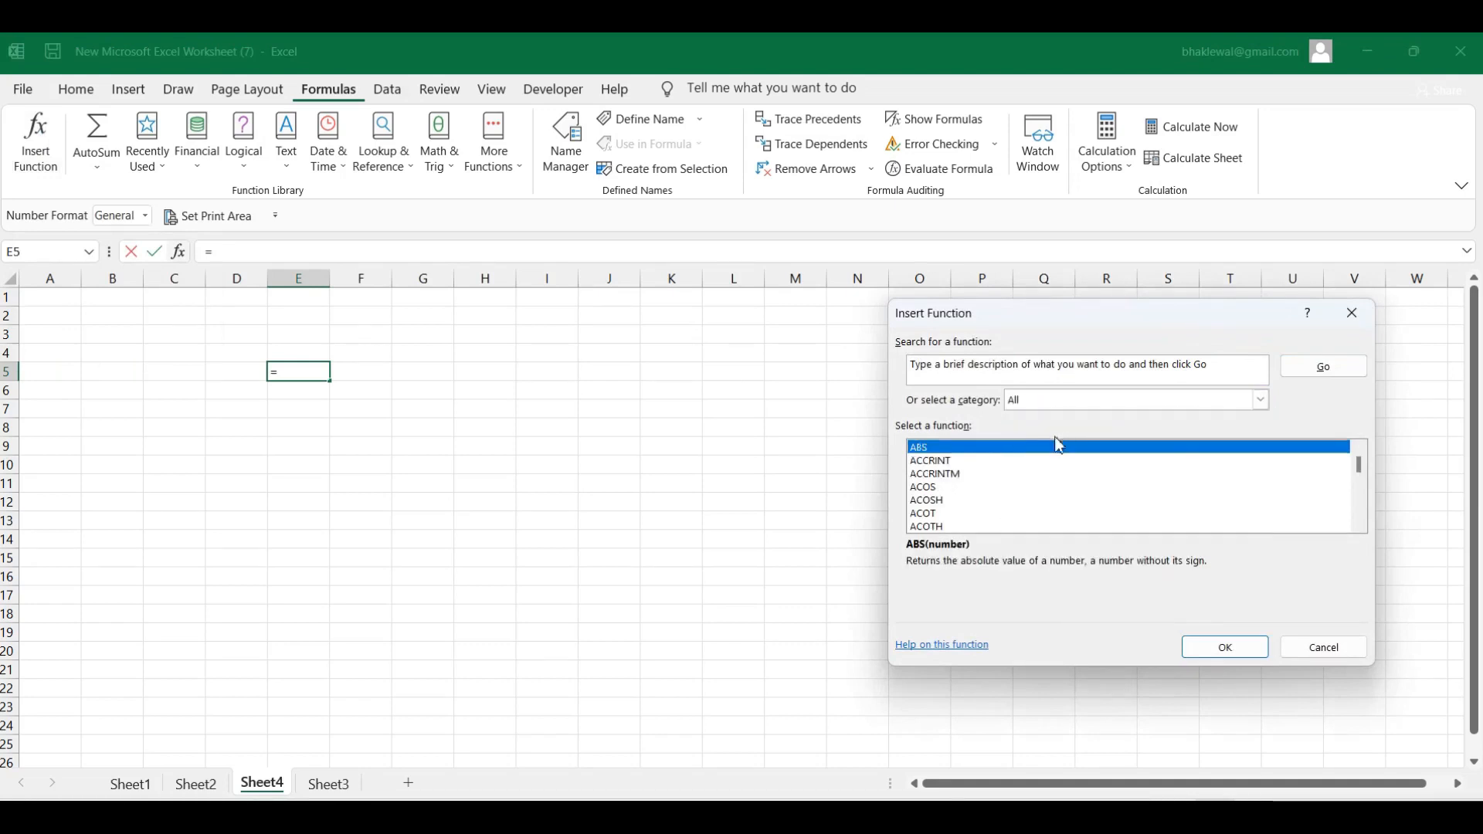
pyautogui.scroll(-14, 1034, 479)
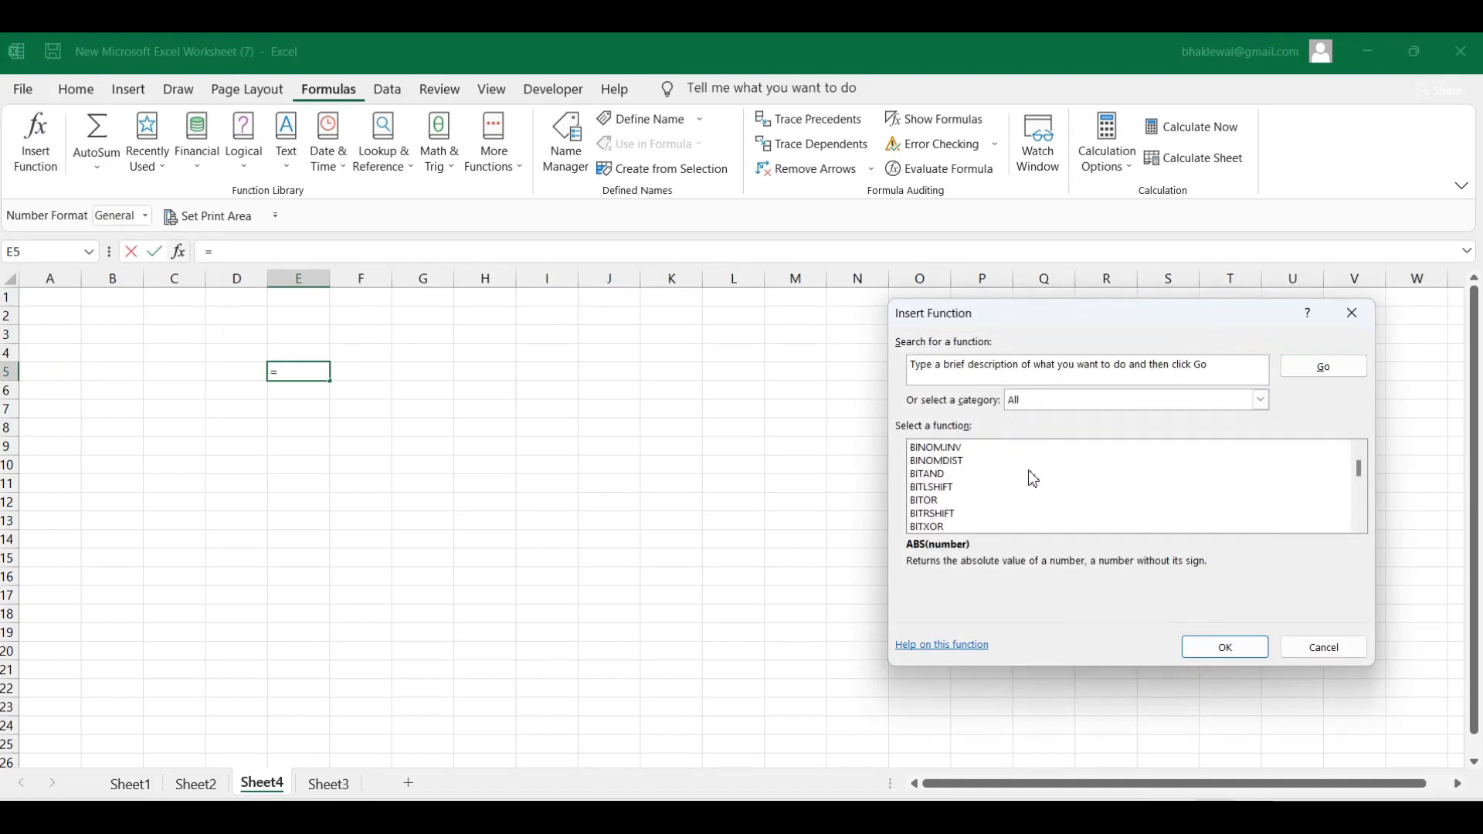
pyautogui.scroll(4, 1033, 477)
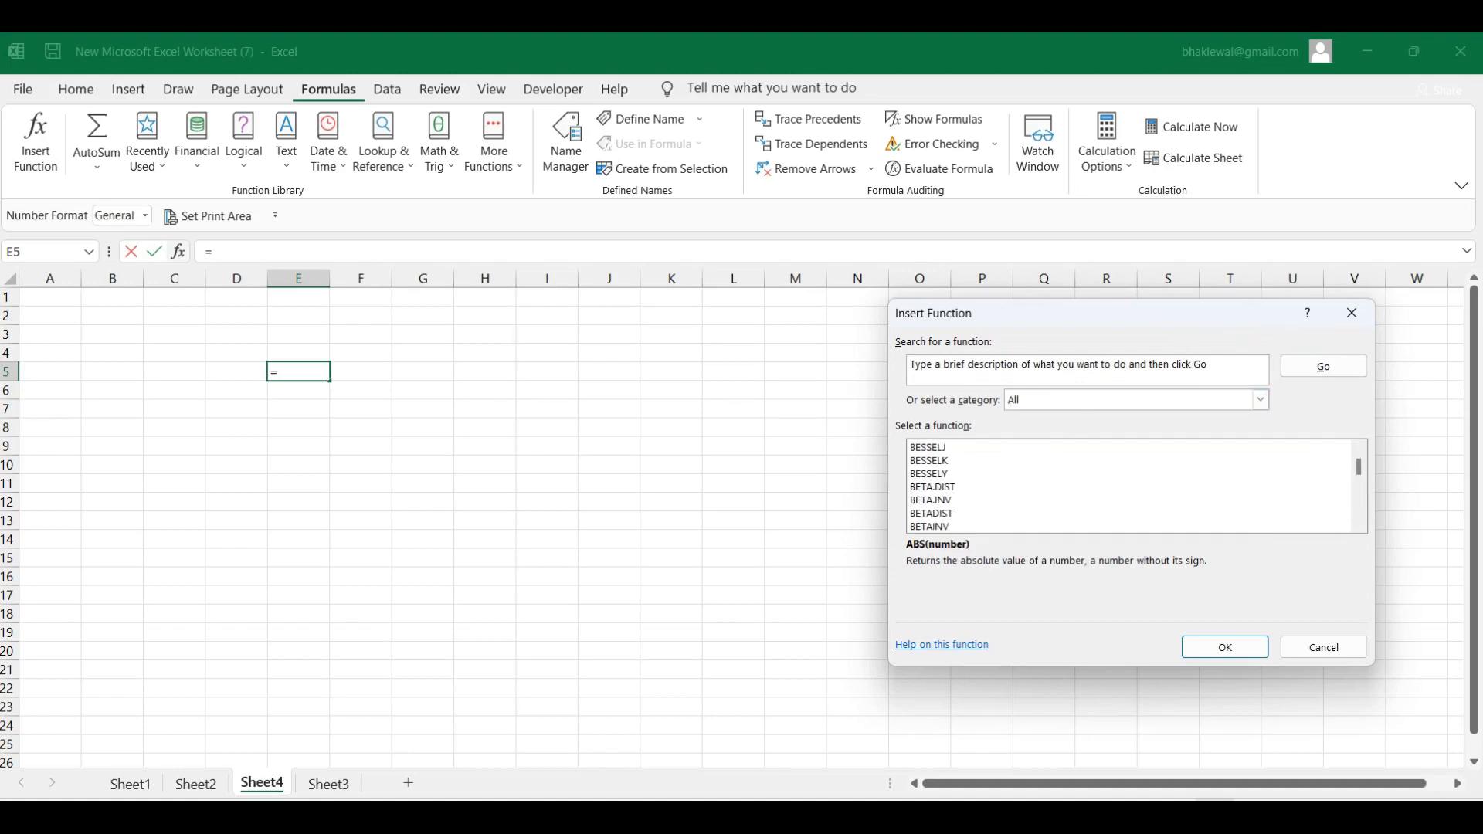
pyautogui.click(1352, 313)
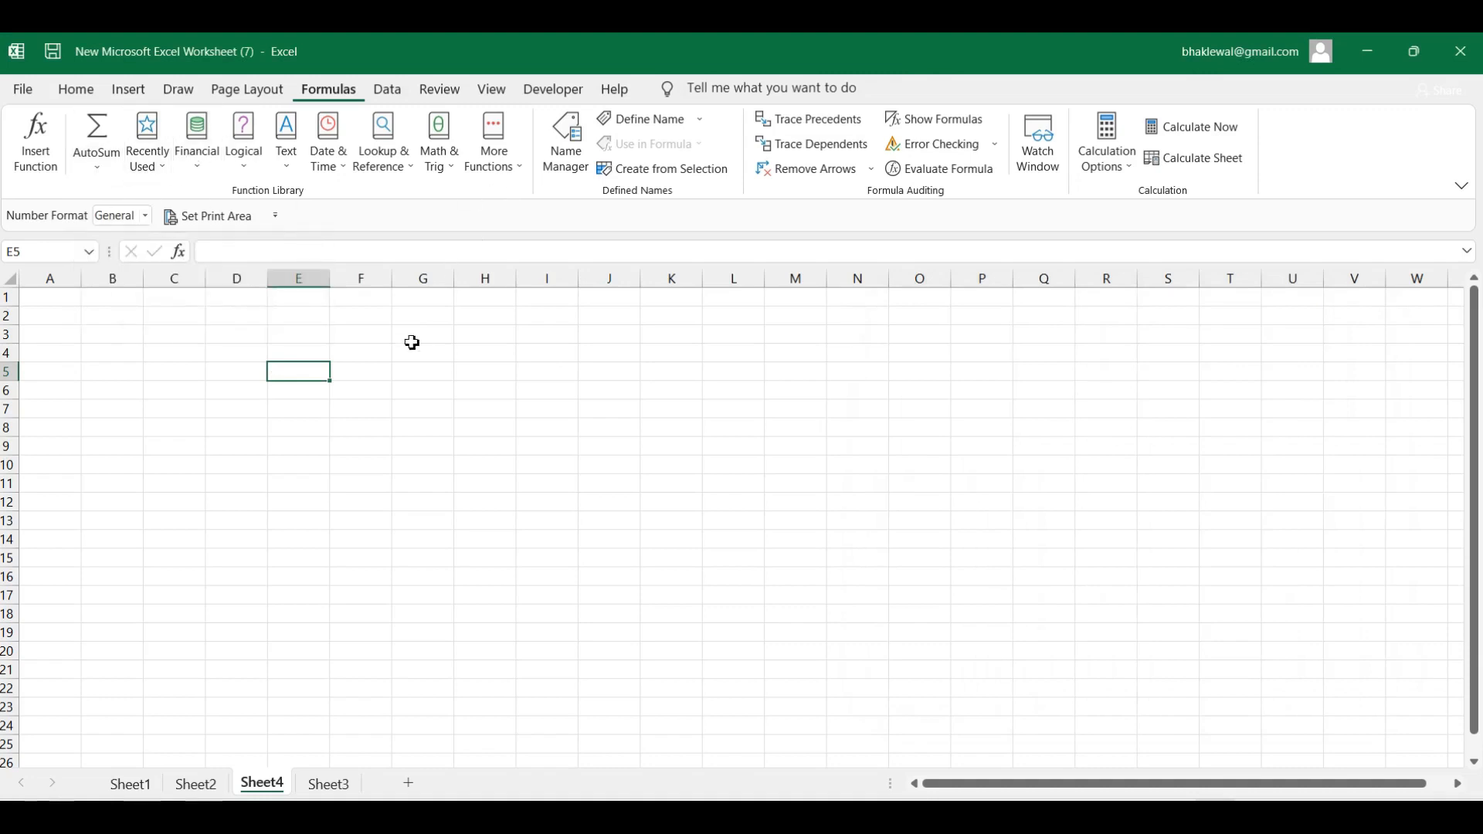
# - Switch to Sheet2, the worksheet with the student marks table
pyautogui.click(198, 785)
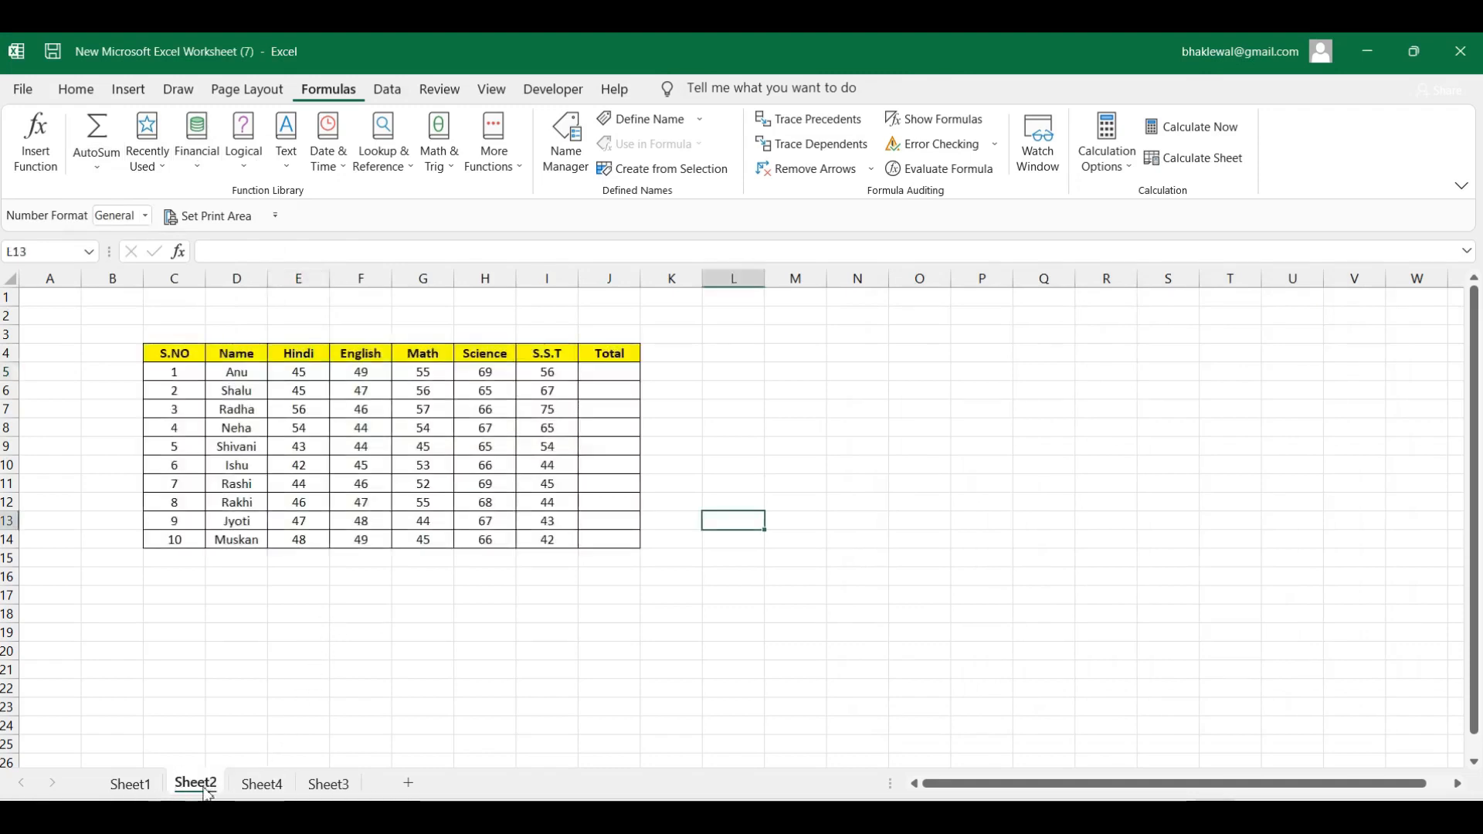
pyautogui.click(653, 374)
pyautogui.click(767, 374)
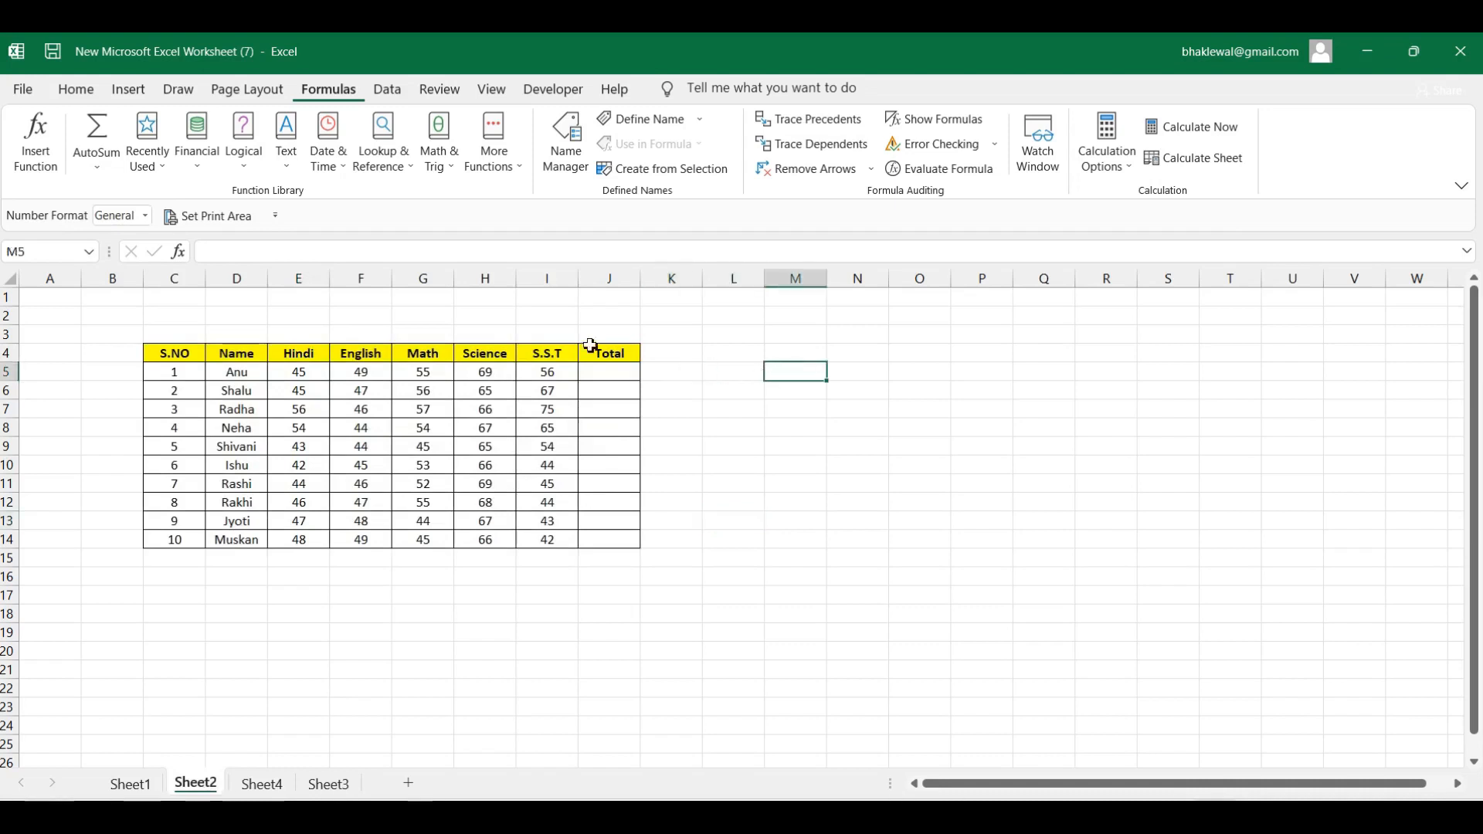
pyautogui.click(108, 178)
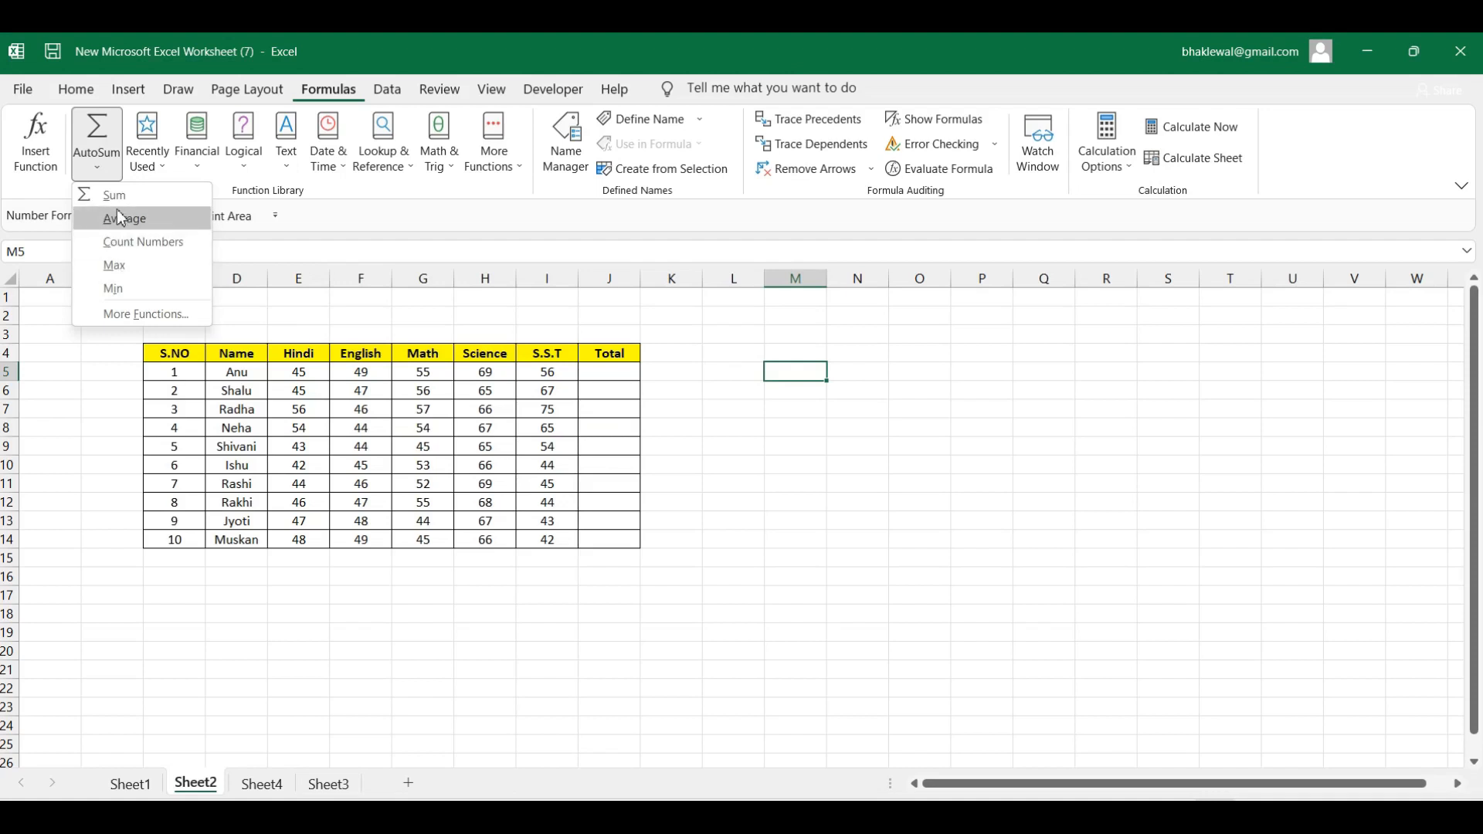
pyautogui.click(69, 363)
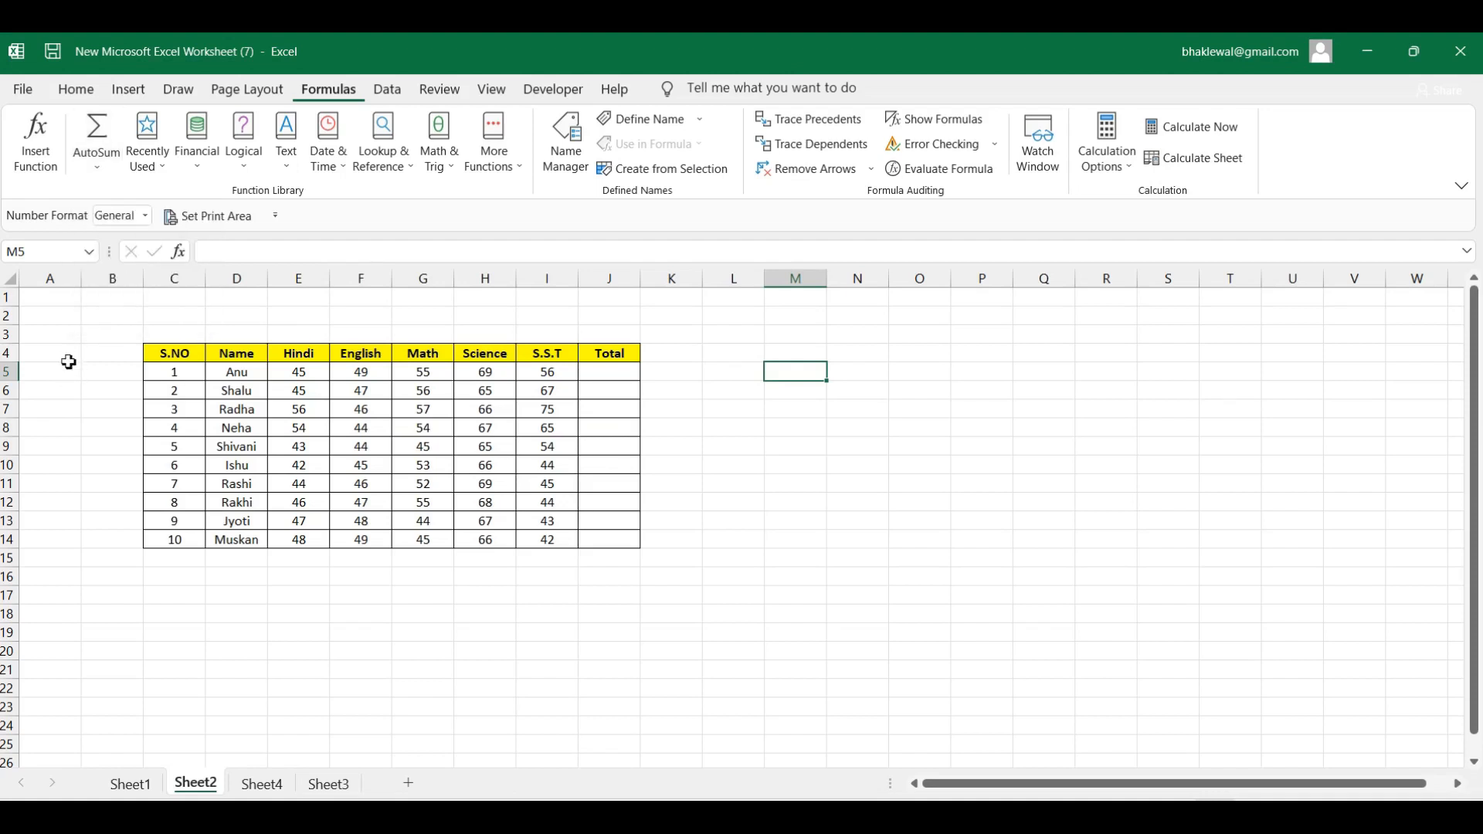
pyautogui.click(81, 91)
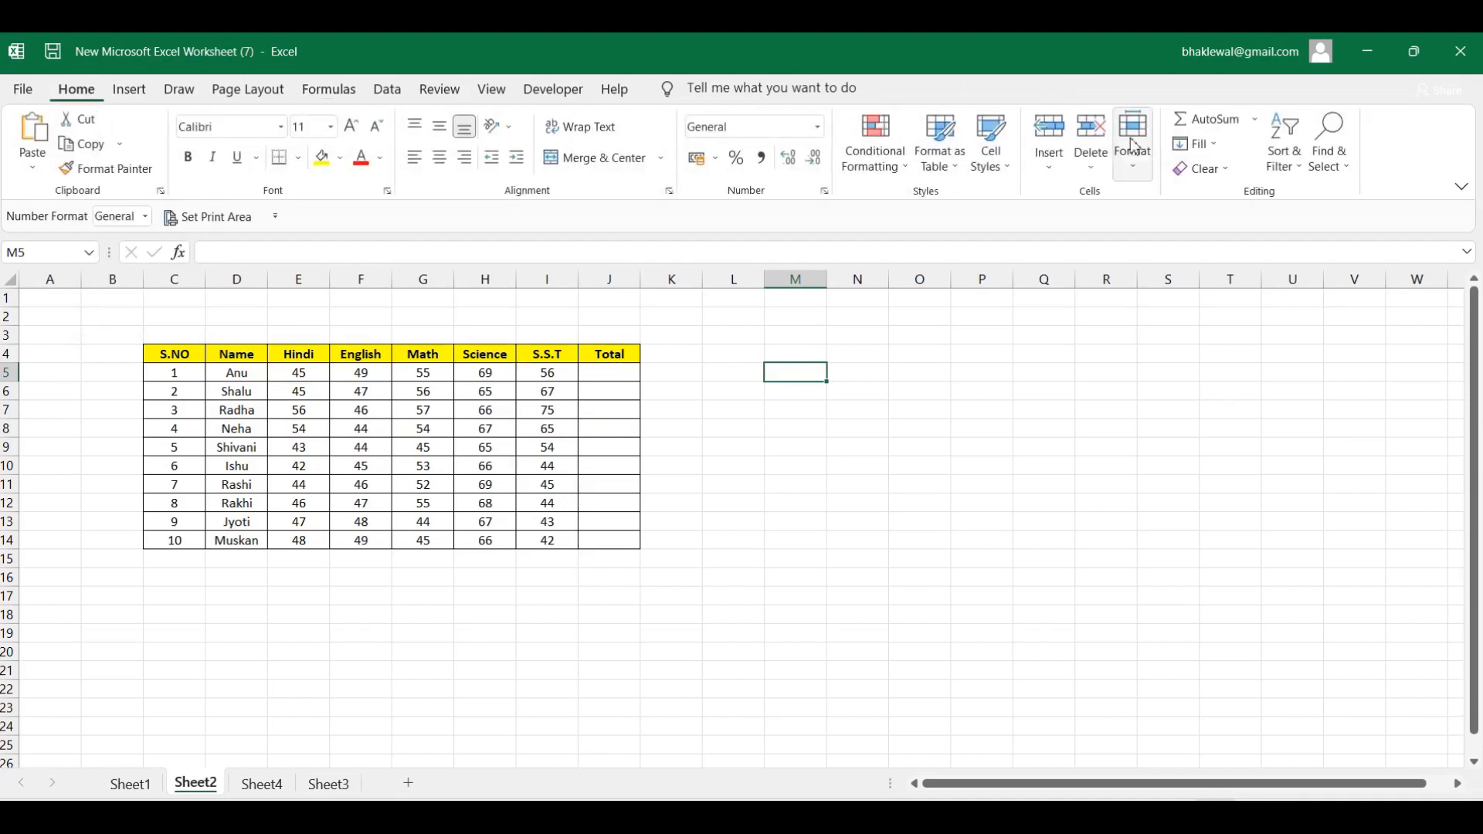
pyautogui.click(1255, 119)
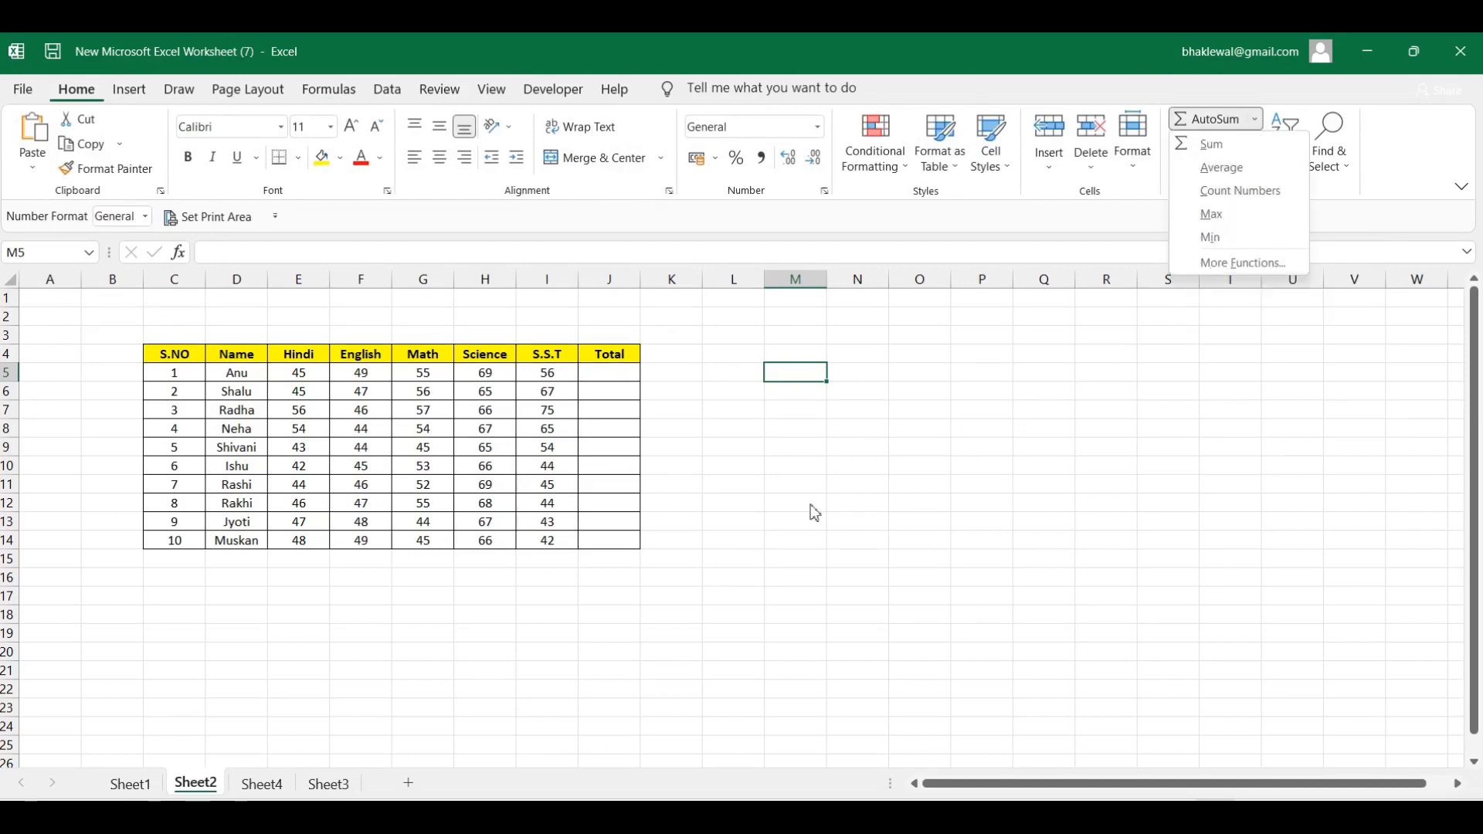
pyautogui.click(729, 378)
pyautogui.click(730, 375)
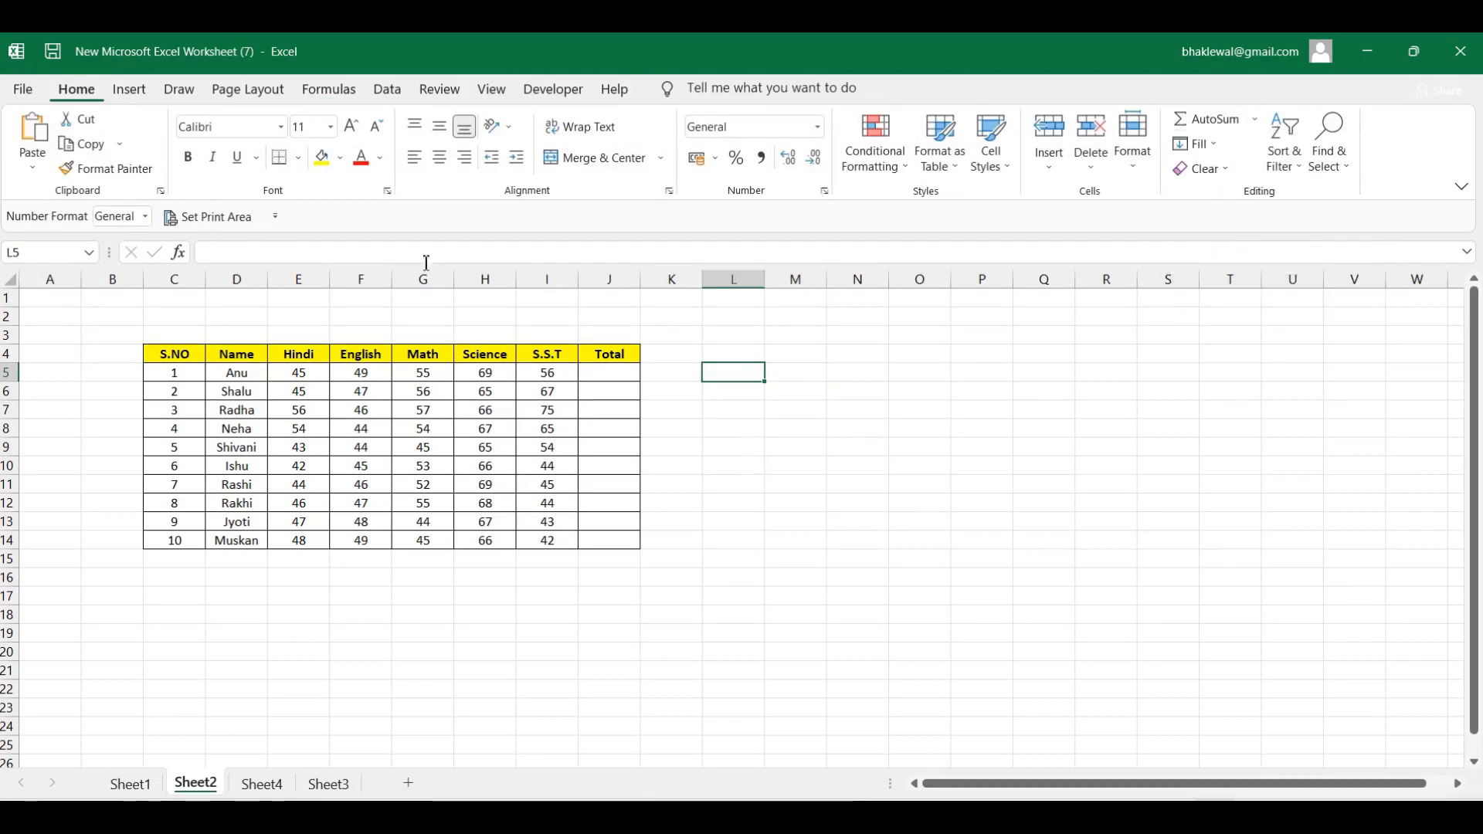
# - Use Insert Function in Total cell J5, searching for "sum", to add the SUM function over E5:I5
pyautogui.click(328, 89)
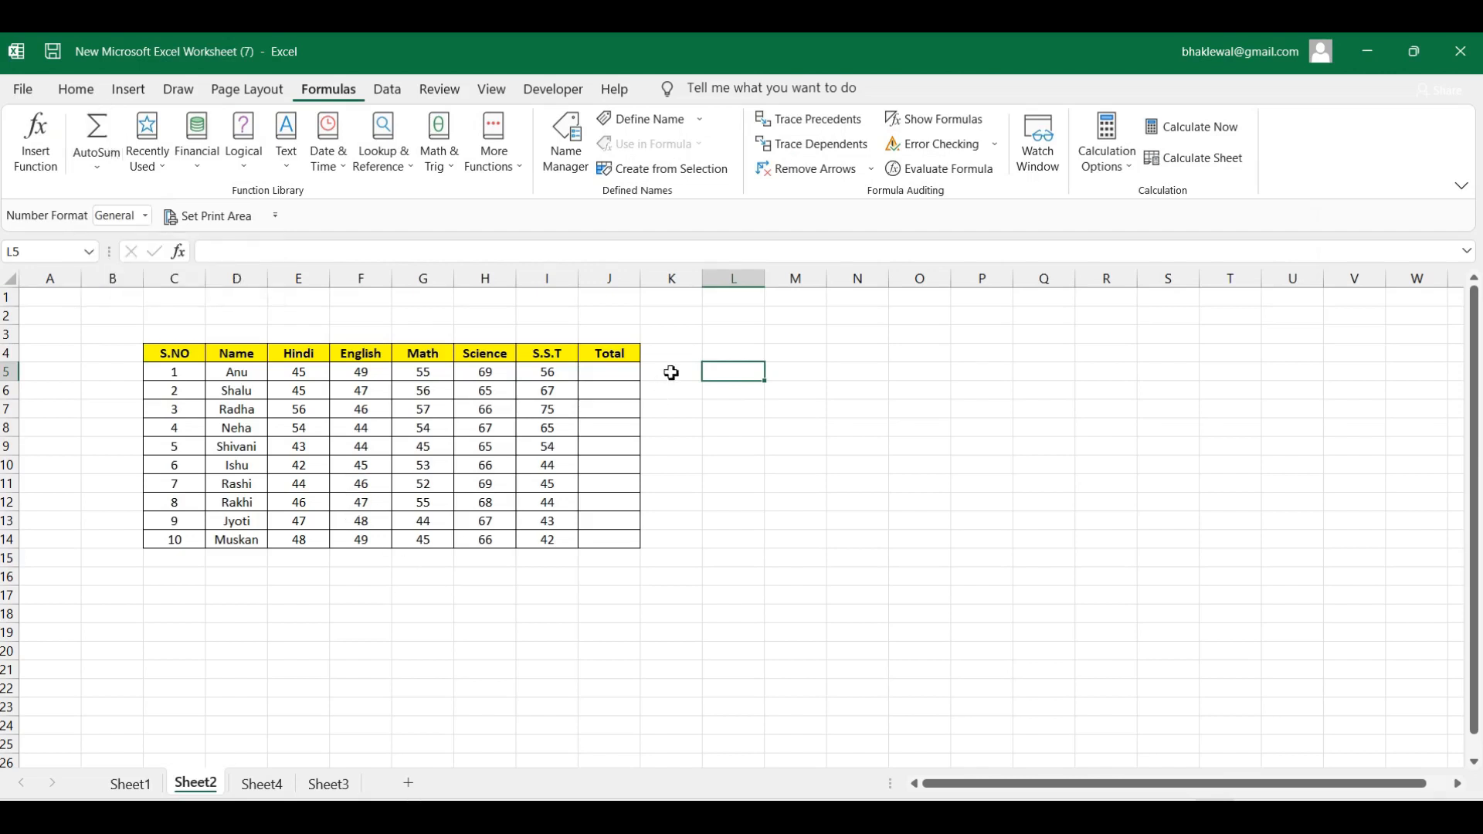
pyautogui.click(619, 378)
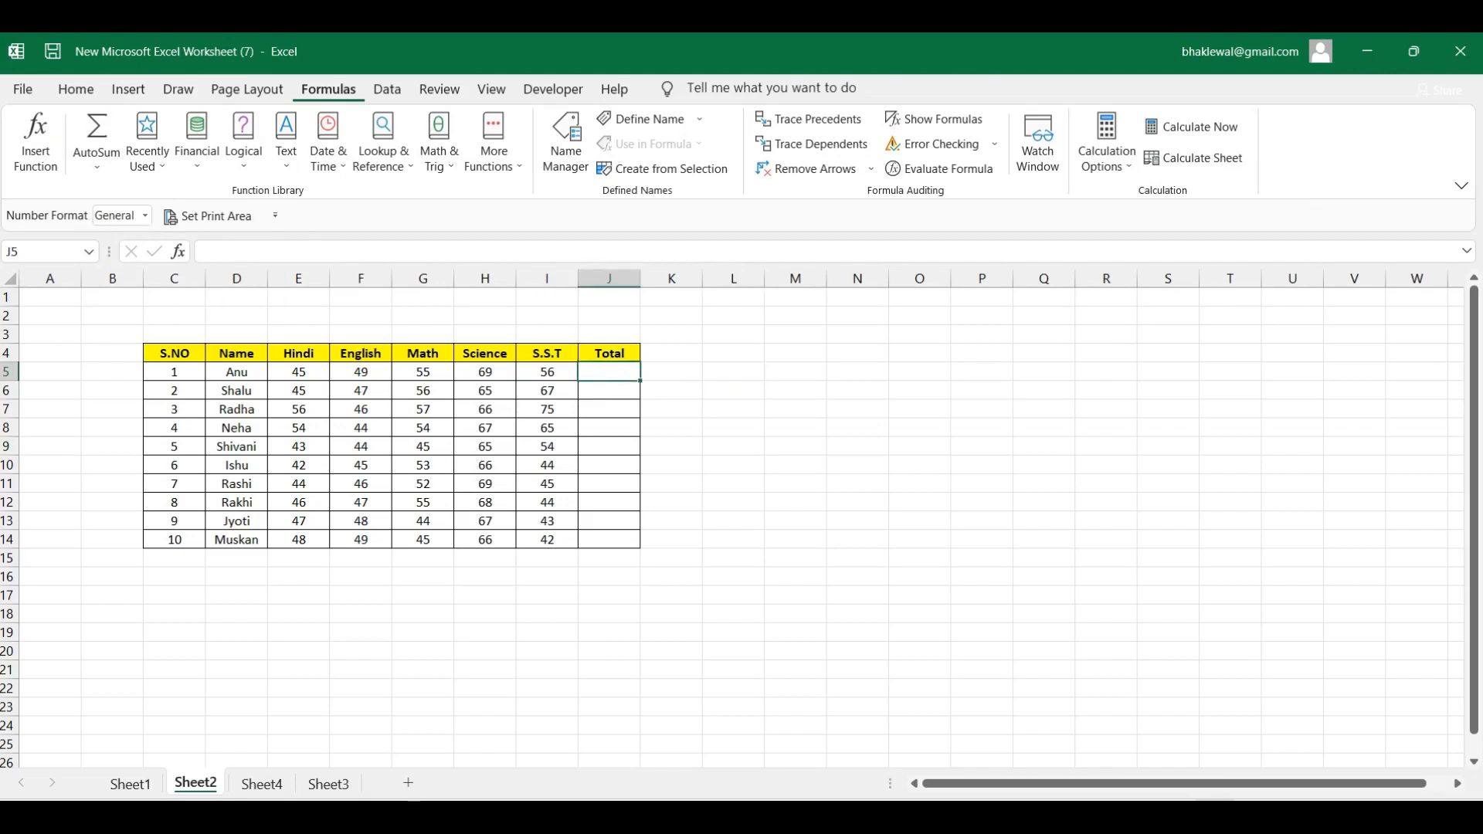
pyautogui.click(98, 169)
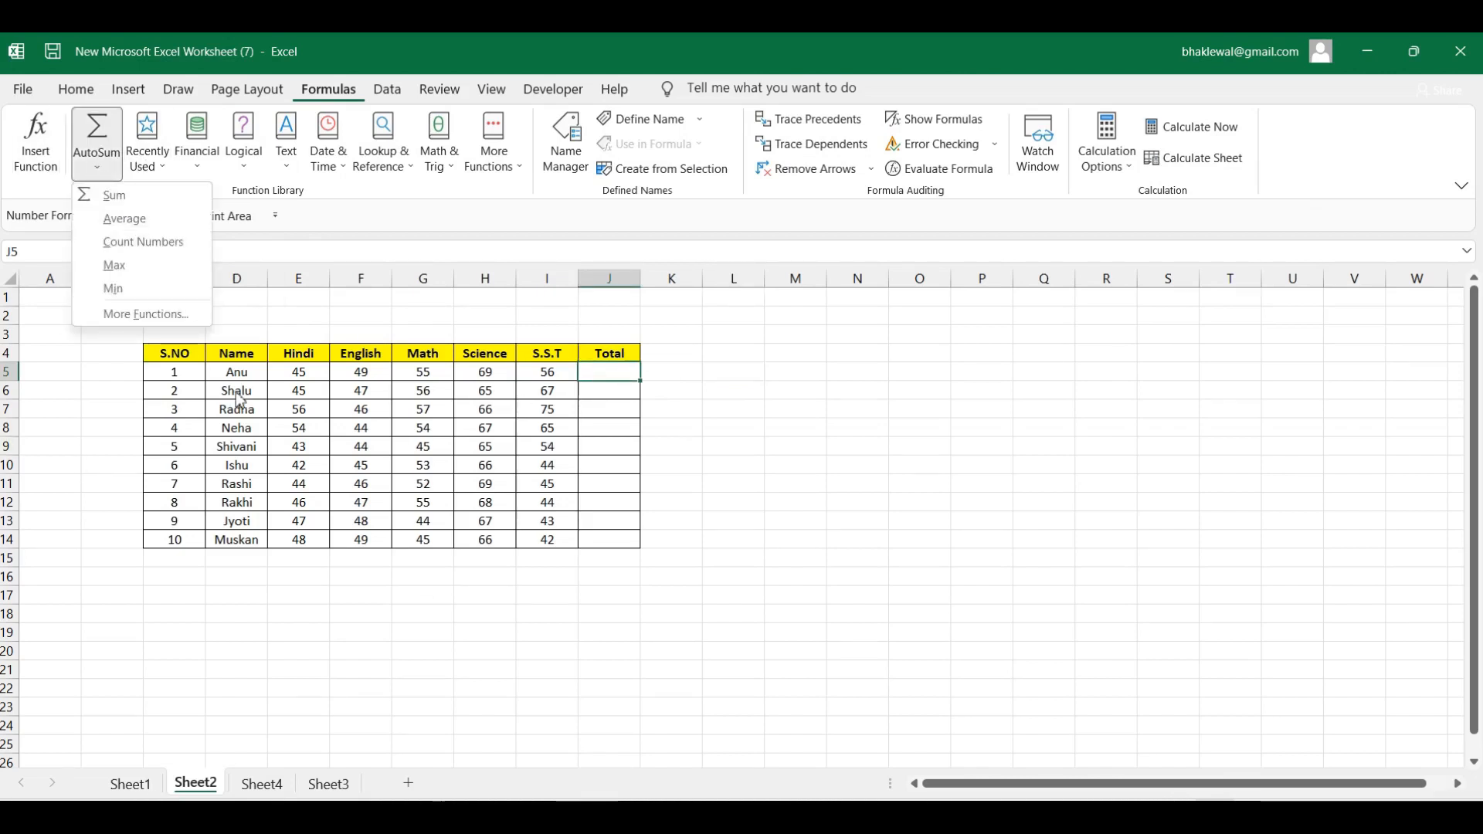
pyautogui.click(789, 425)
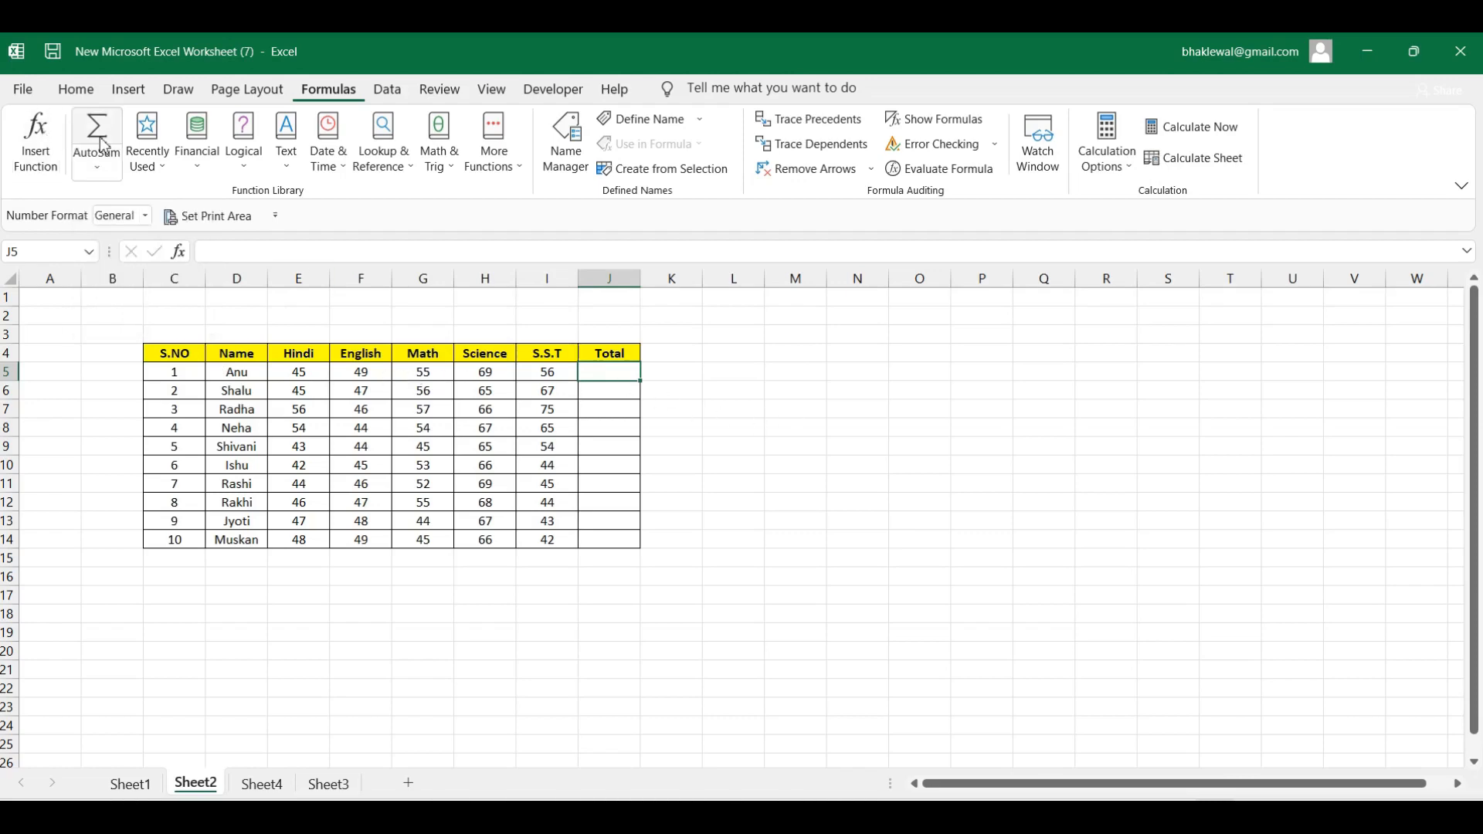
pyautogui.click(43, 145)
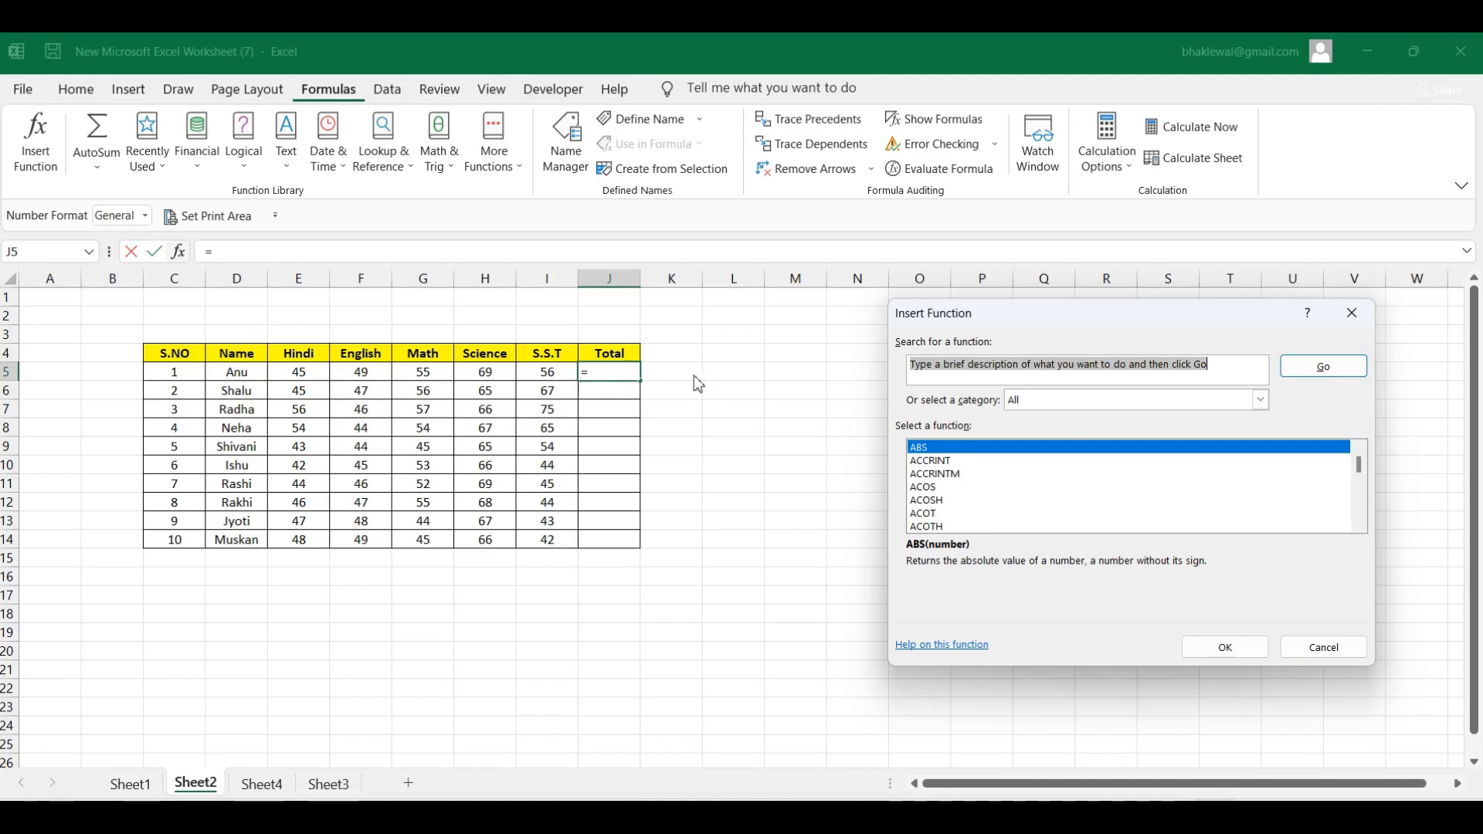
pyautogui.press('BackSpace')
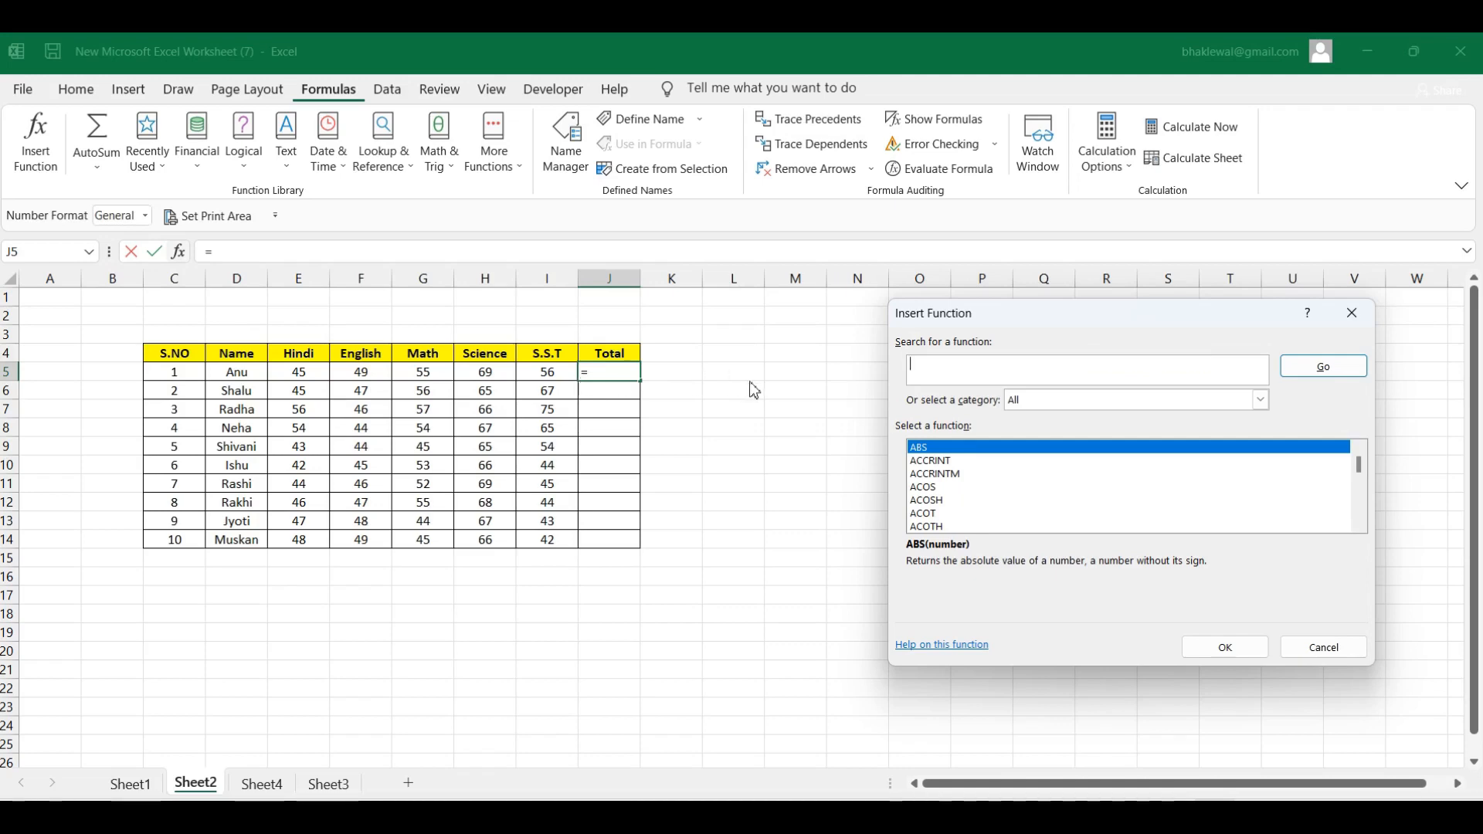
pyautogui.write('sum')
pyautogui.click(1323, 366)
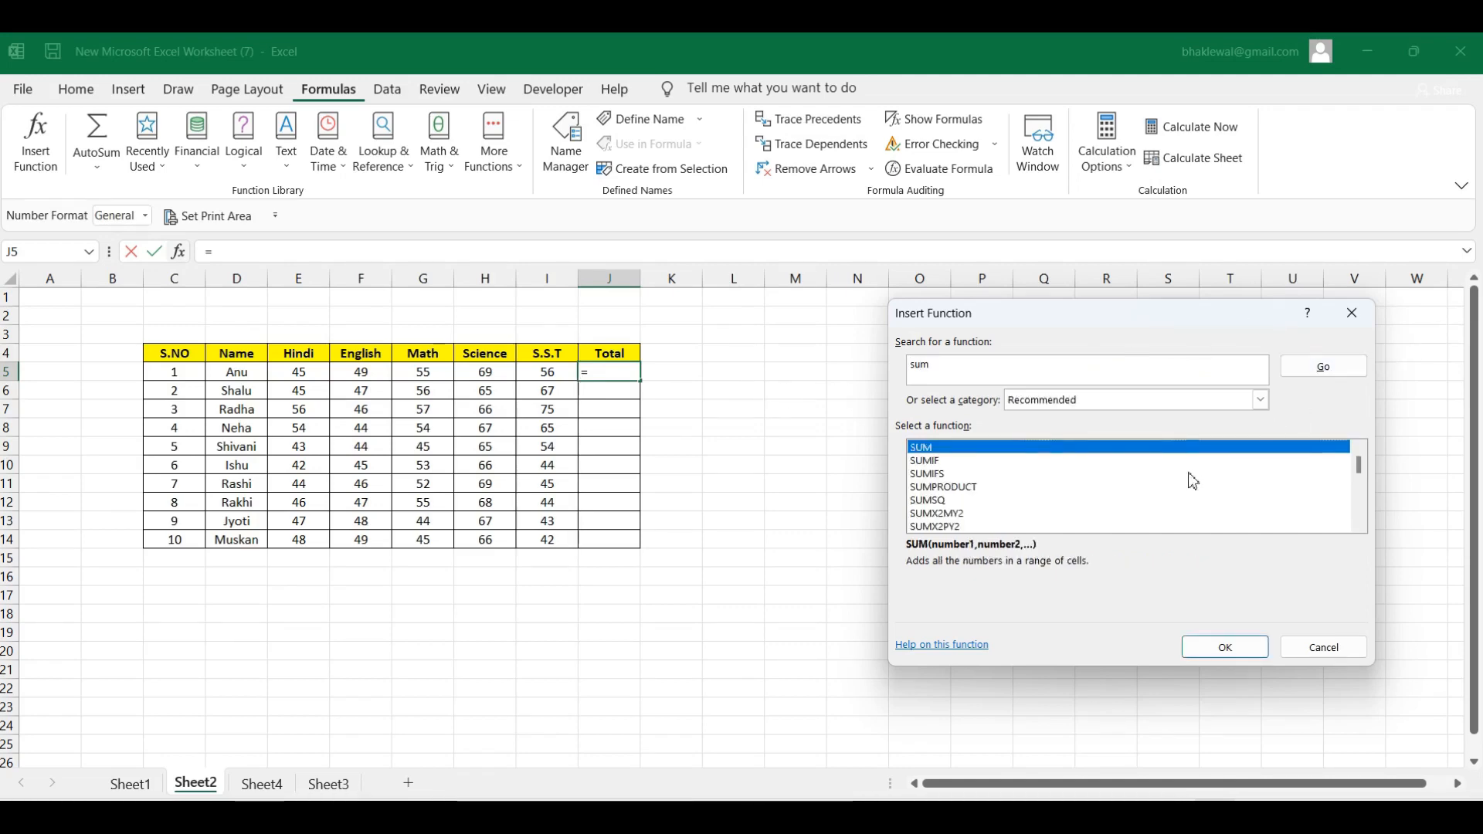
pyautogui.click(1236, 659)
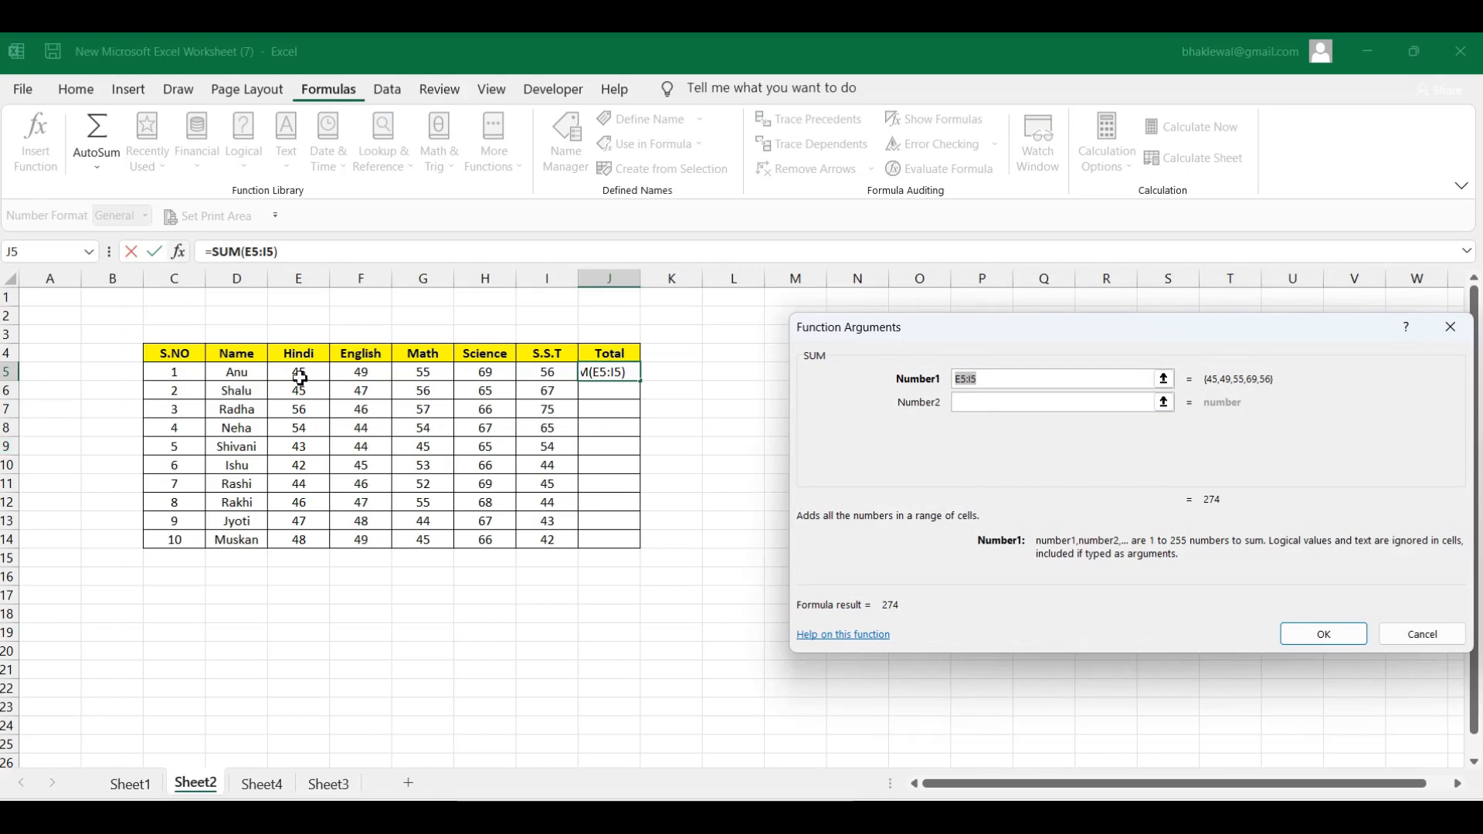
pyautogui.moveTo(301, 378); pyautogui.dragTo(547, 370)
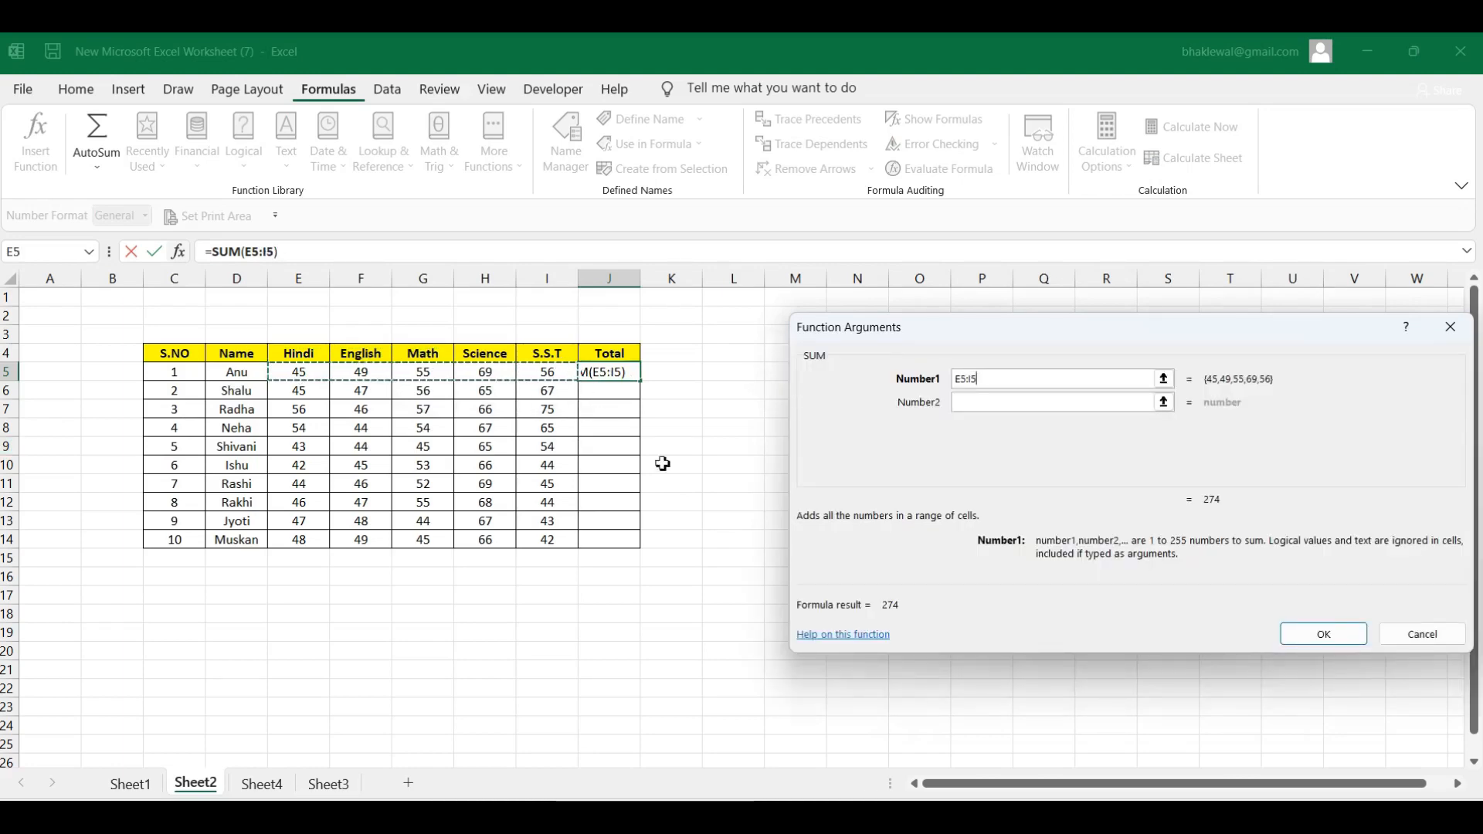
pyautogui.click(1298, 638)
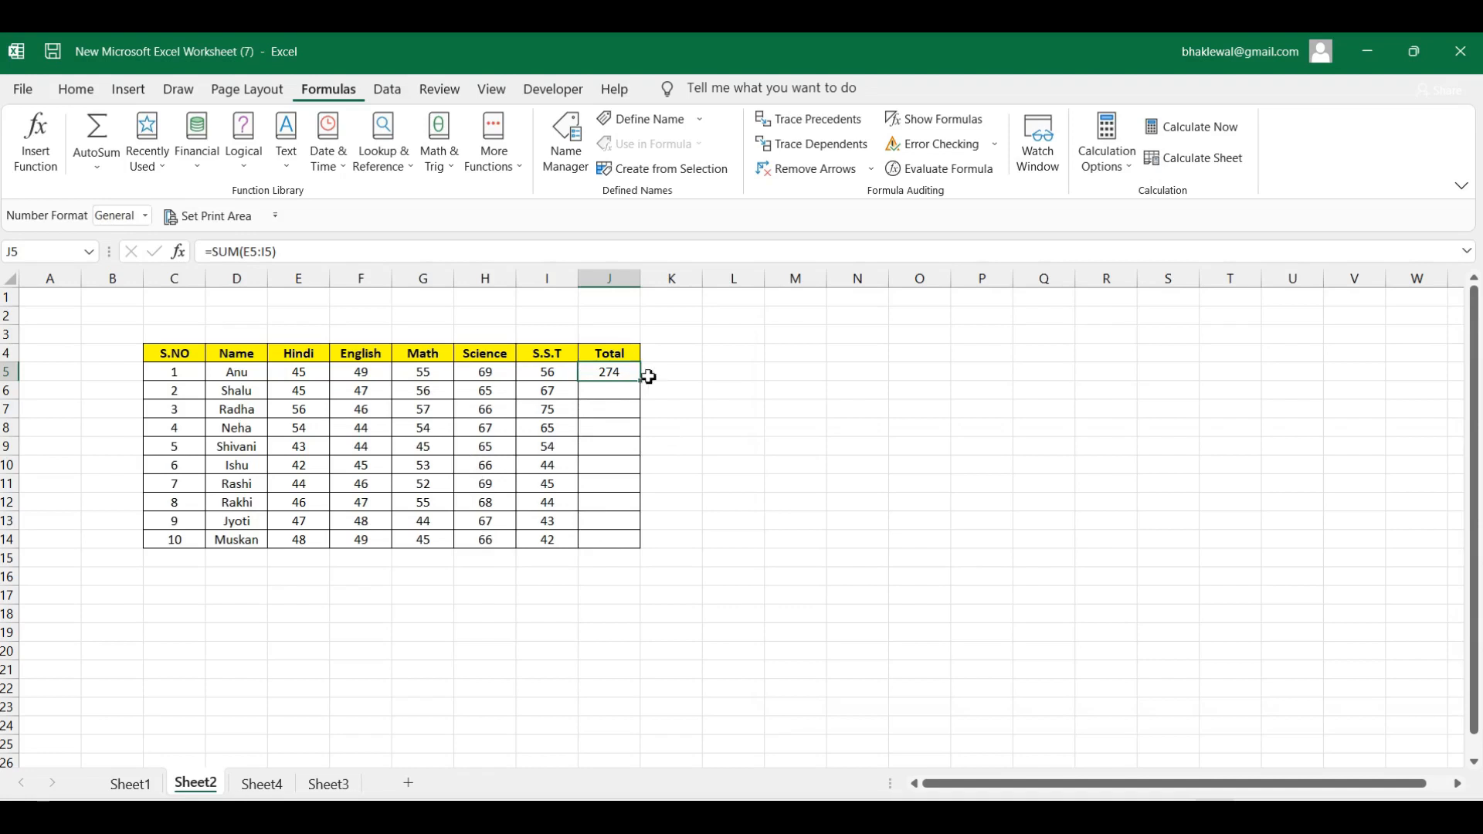
# - Fill the SUM formula from J5 down the Total column to J14
pyautogui.moveTo(644, 381); pyautogui.dragTo(652, 543)
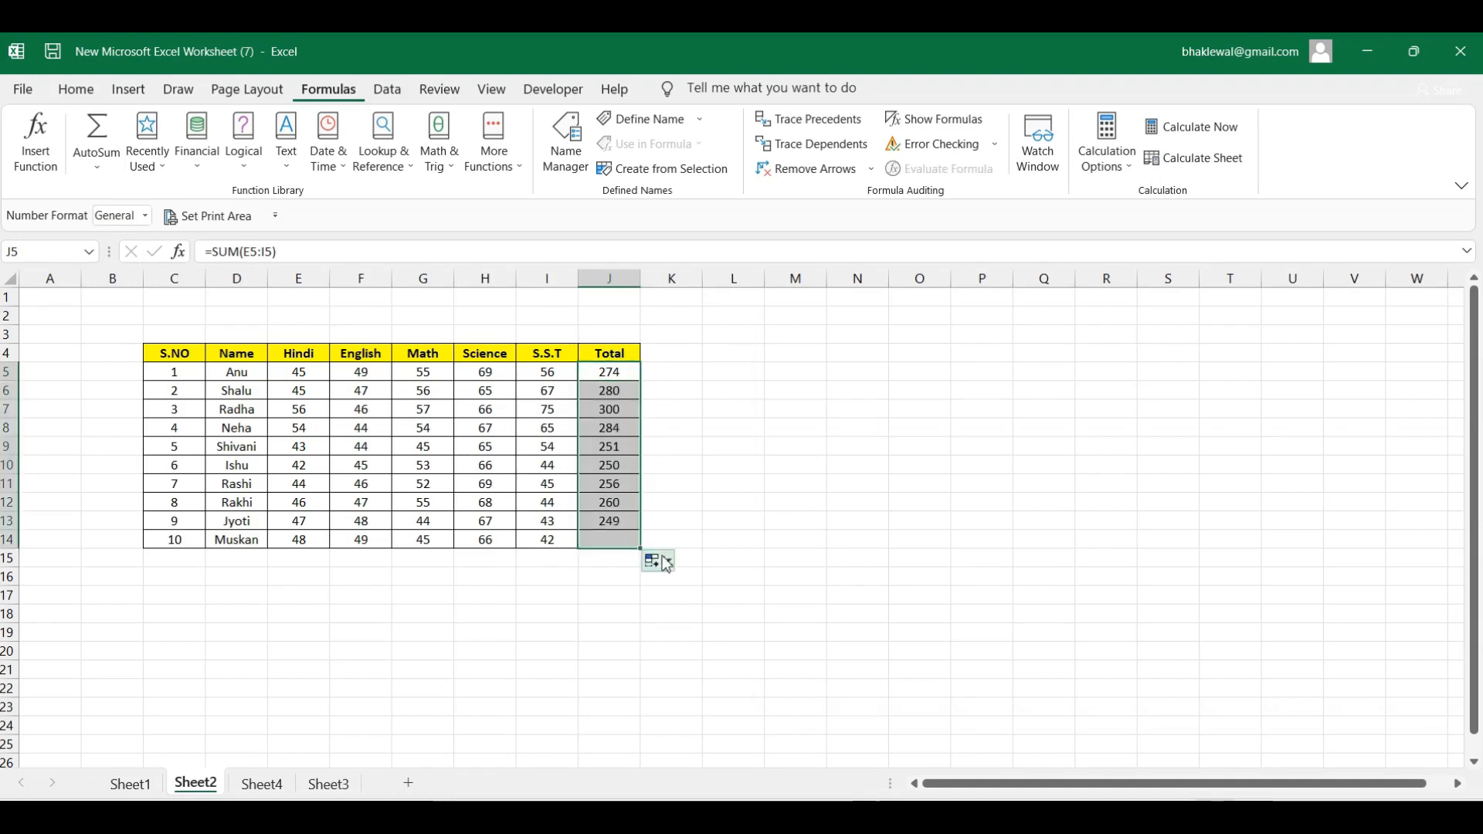
pyautogui.click(733, 503)
pyautogui.click(735, 403)
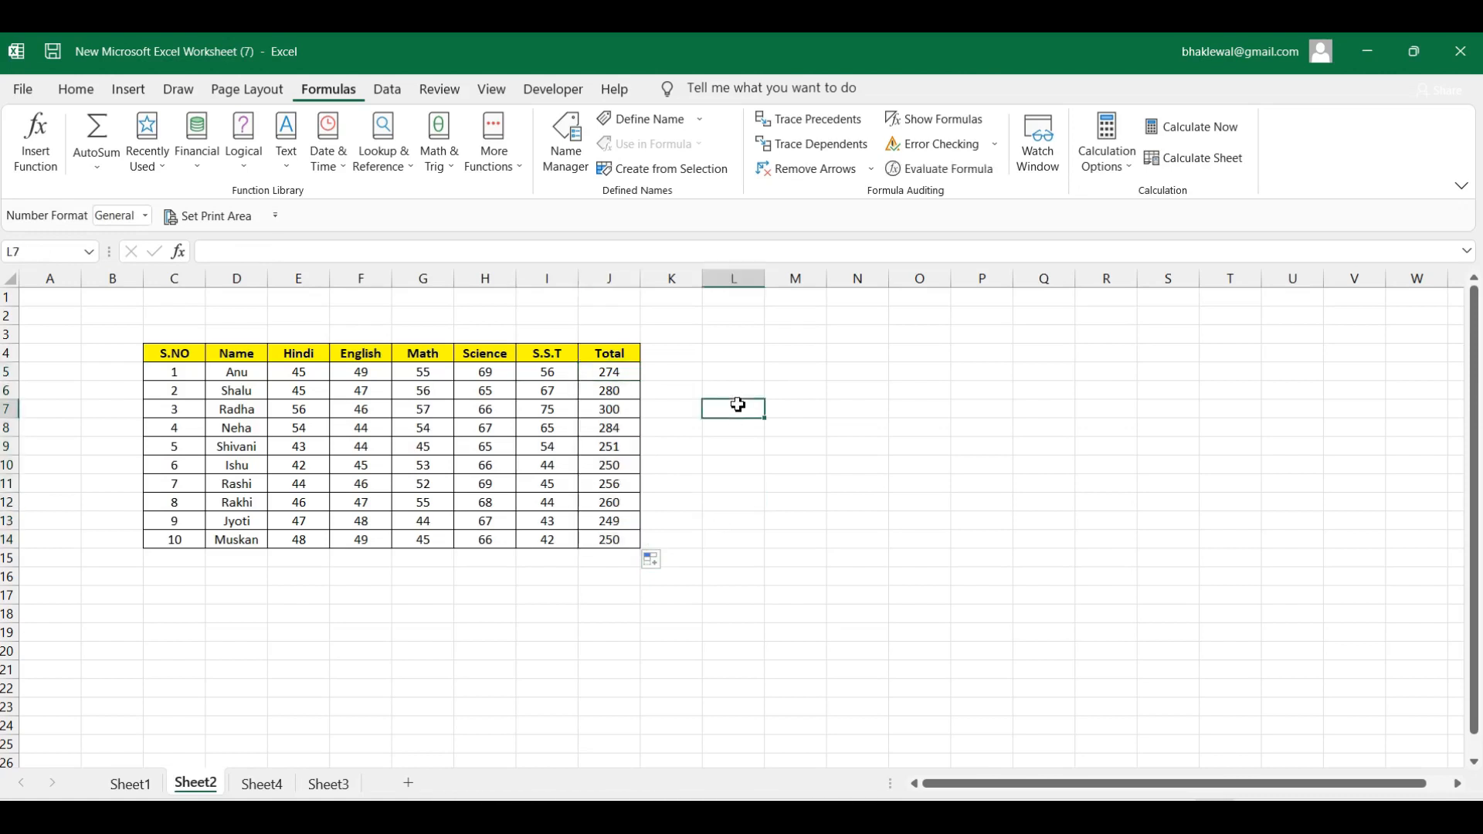
pyautogui.click(773, 413)
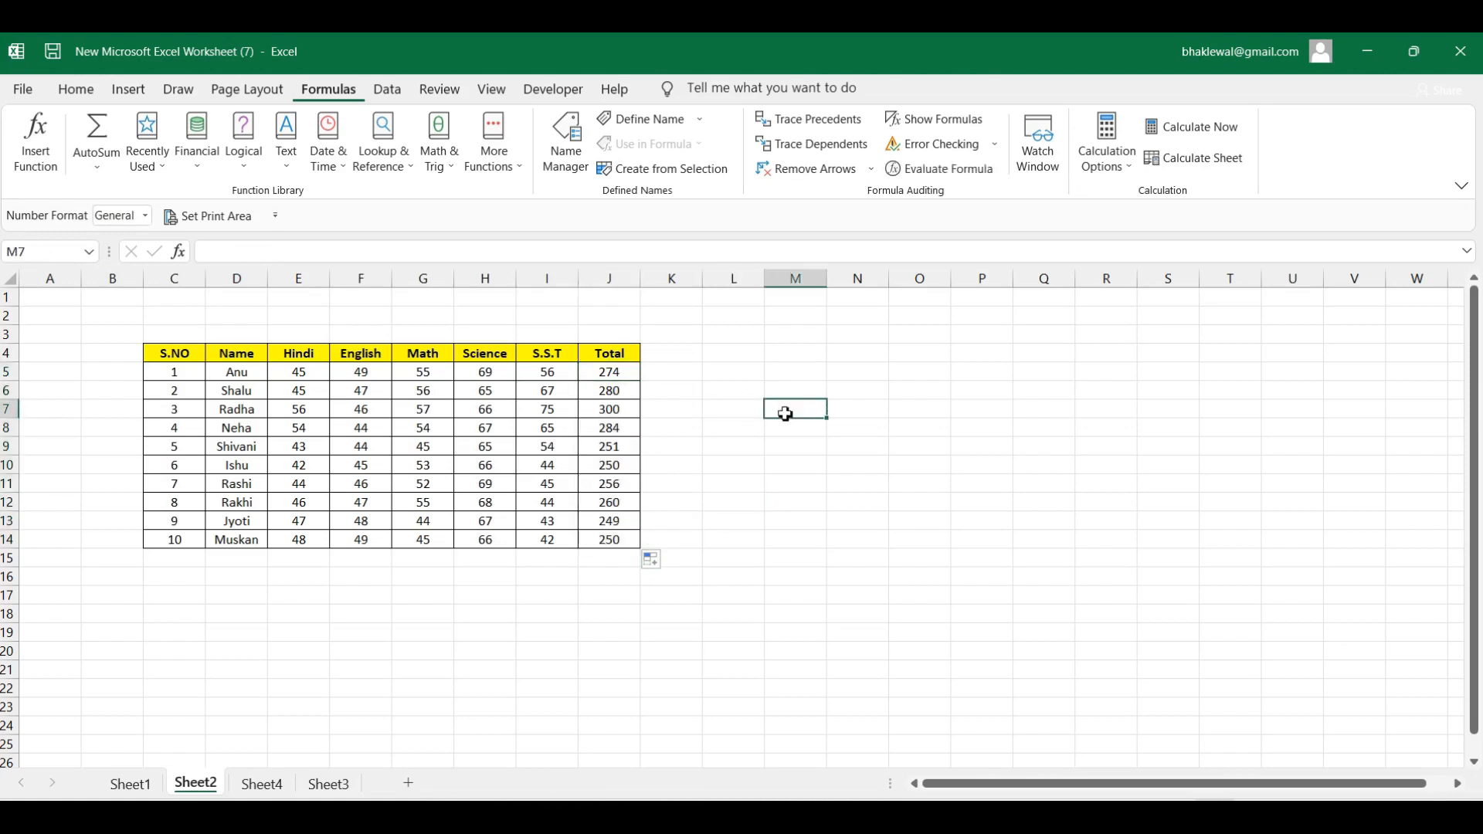
# - Use Insert Function in cell M7, searching for "average", to calculate the AVERAGE of the S.S.T marks in I5:I14
pyautogui.click(114, 171)
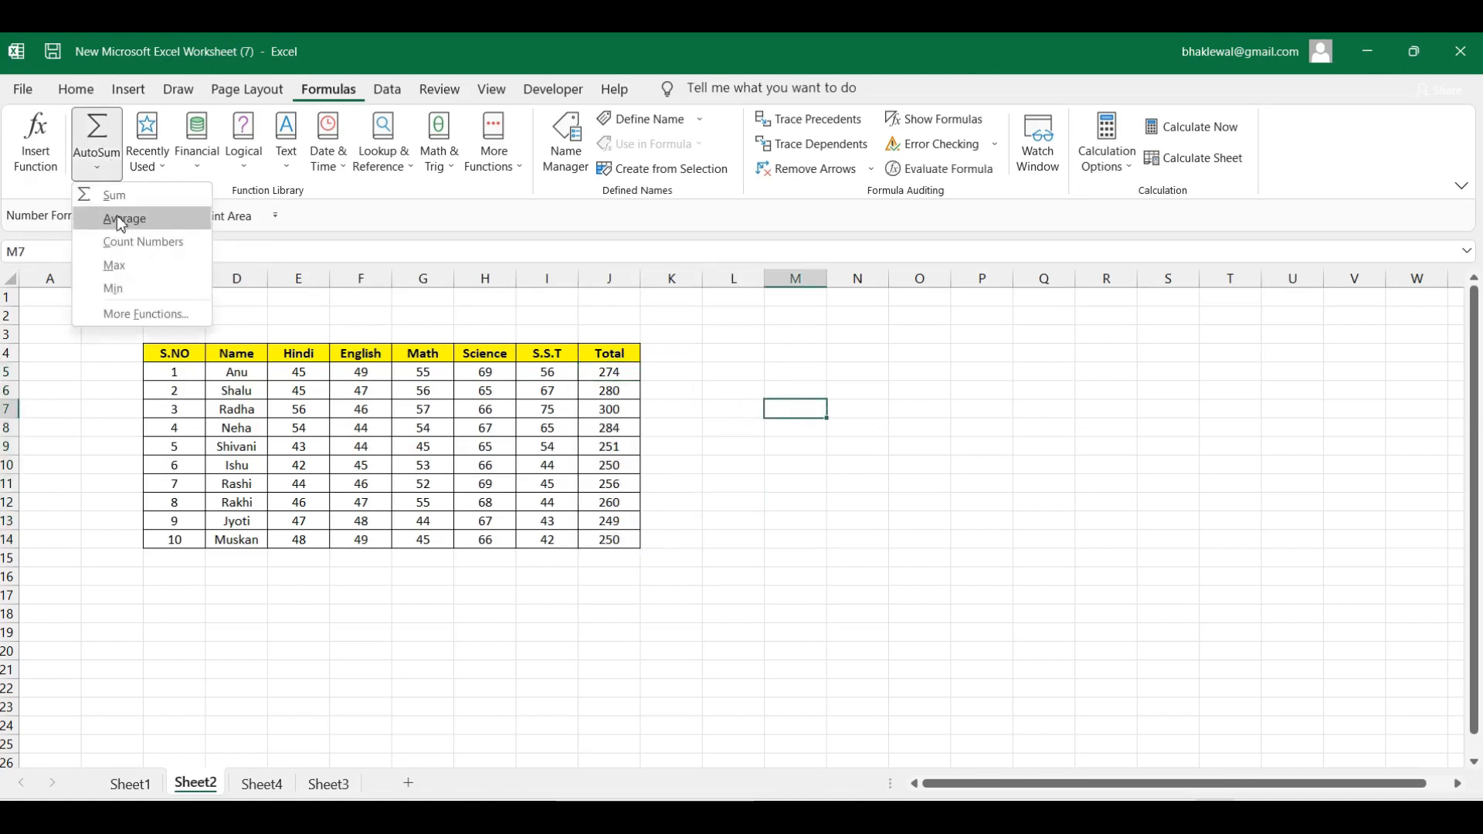
pyautogui.click(63, 407)
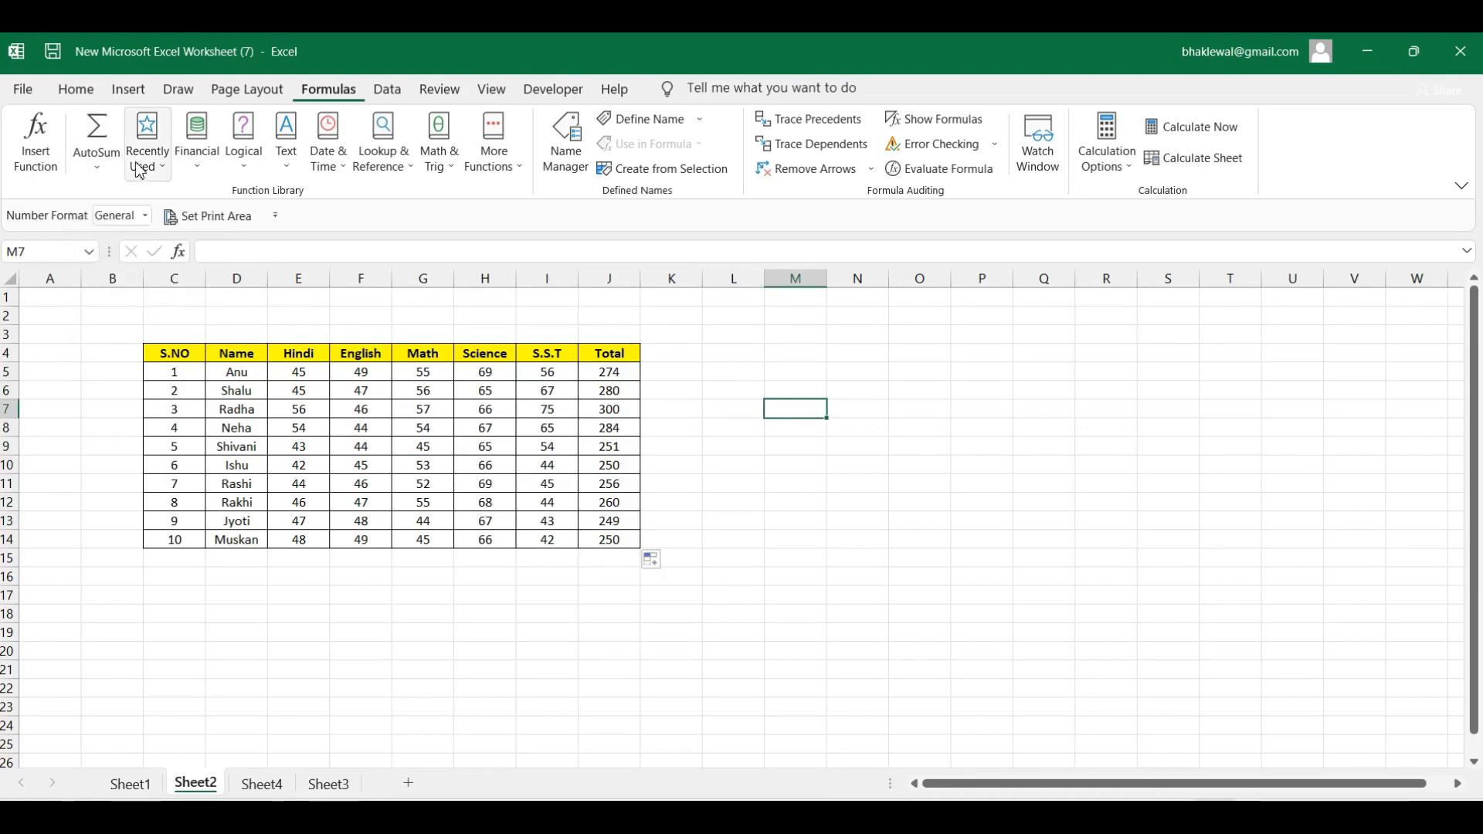
pyautogui.click(37, 141)
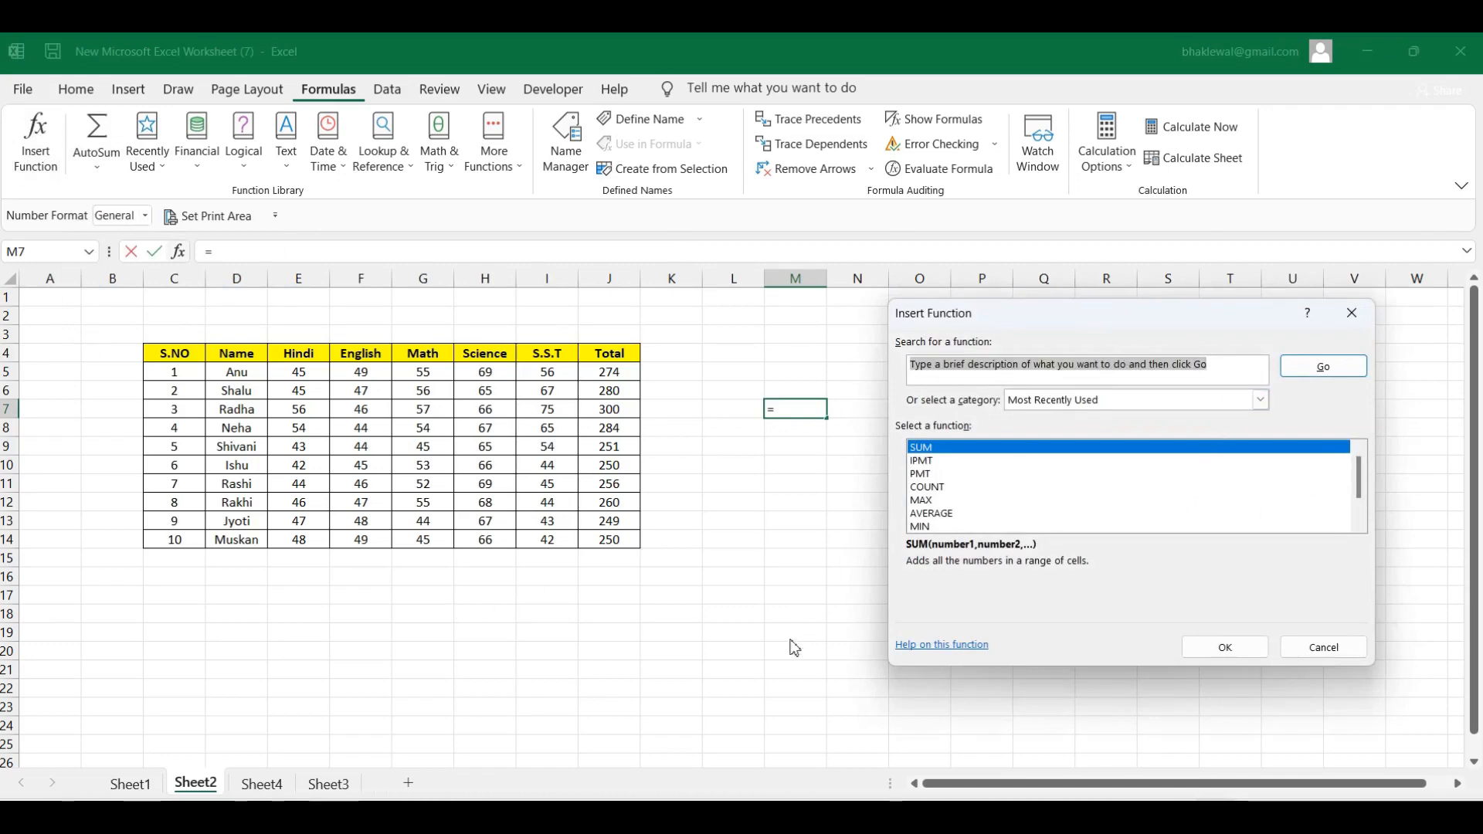
pyautogui.press('BackSpace')
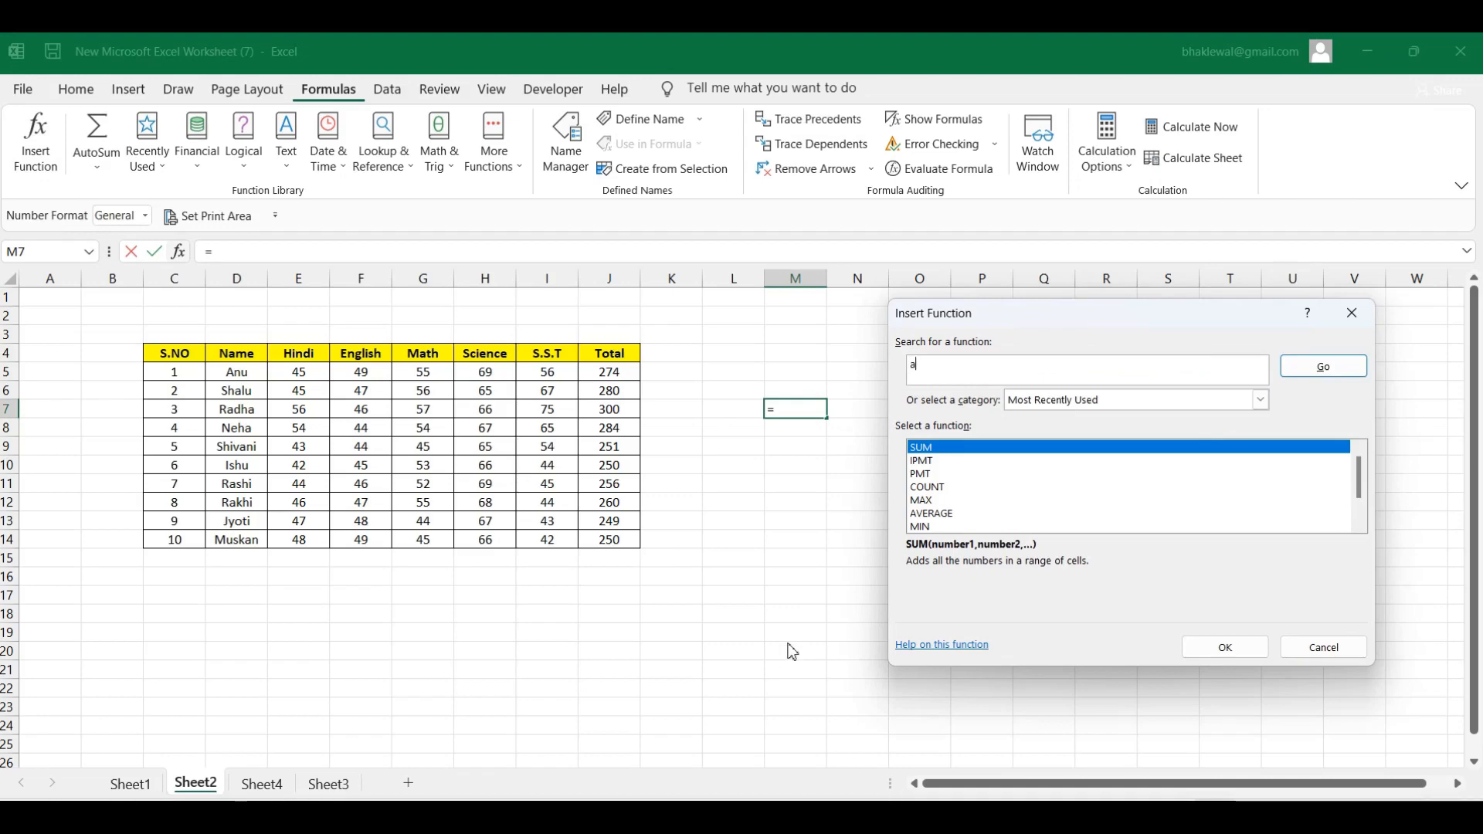
pyautogui.write('average')
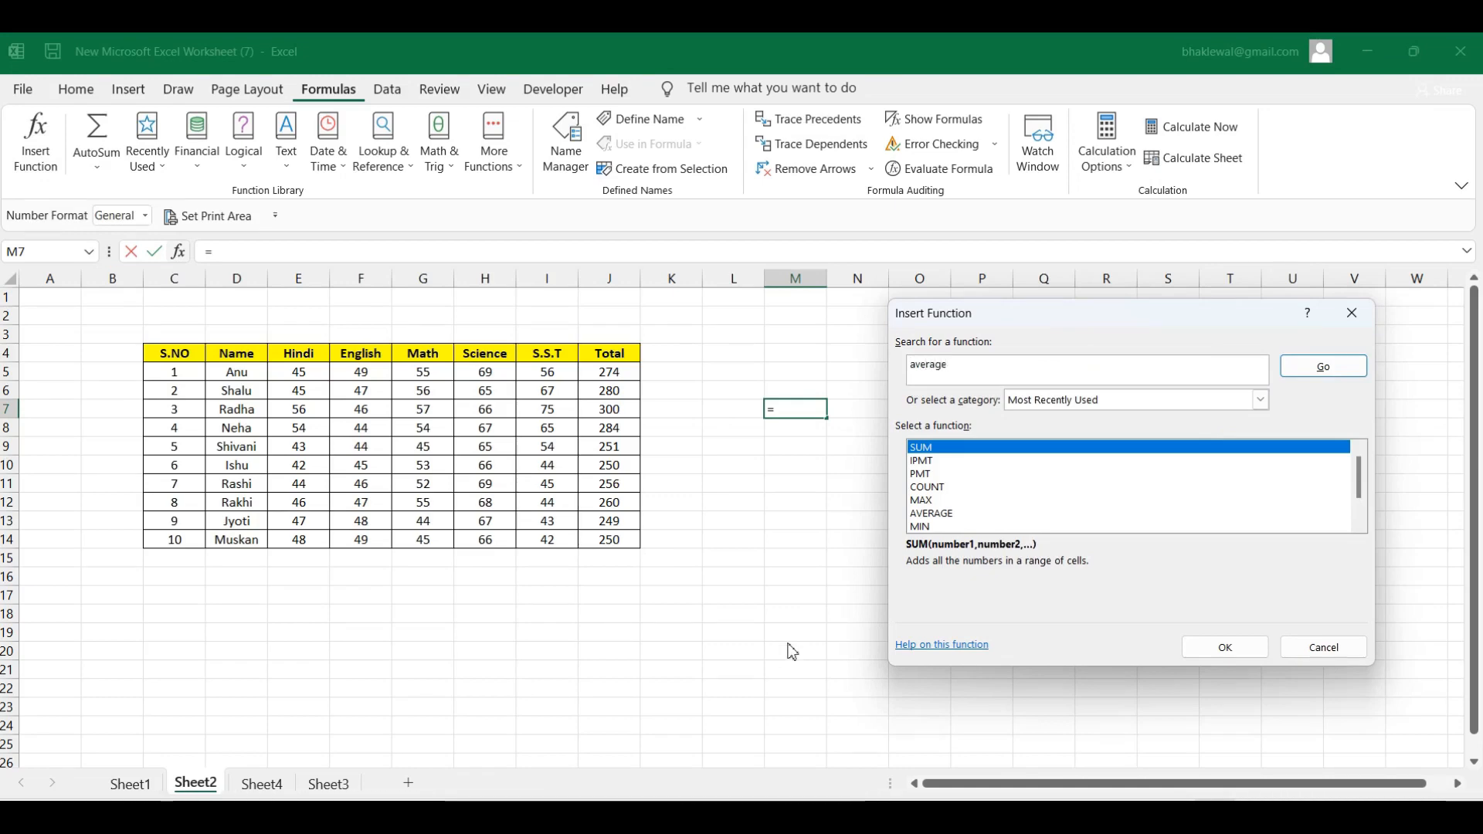
pyautogui.click(1362, 369)
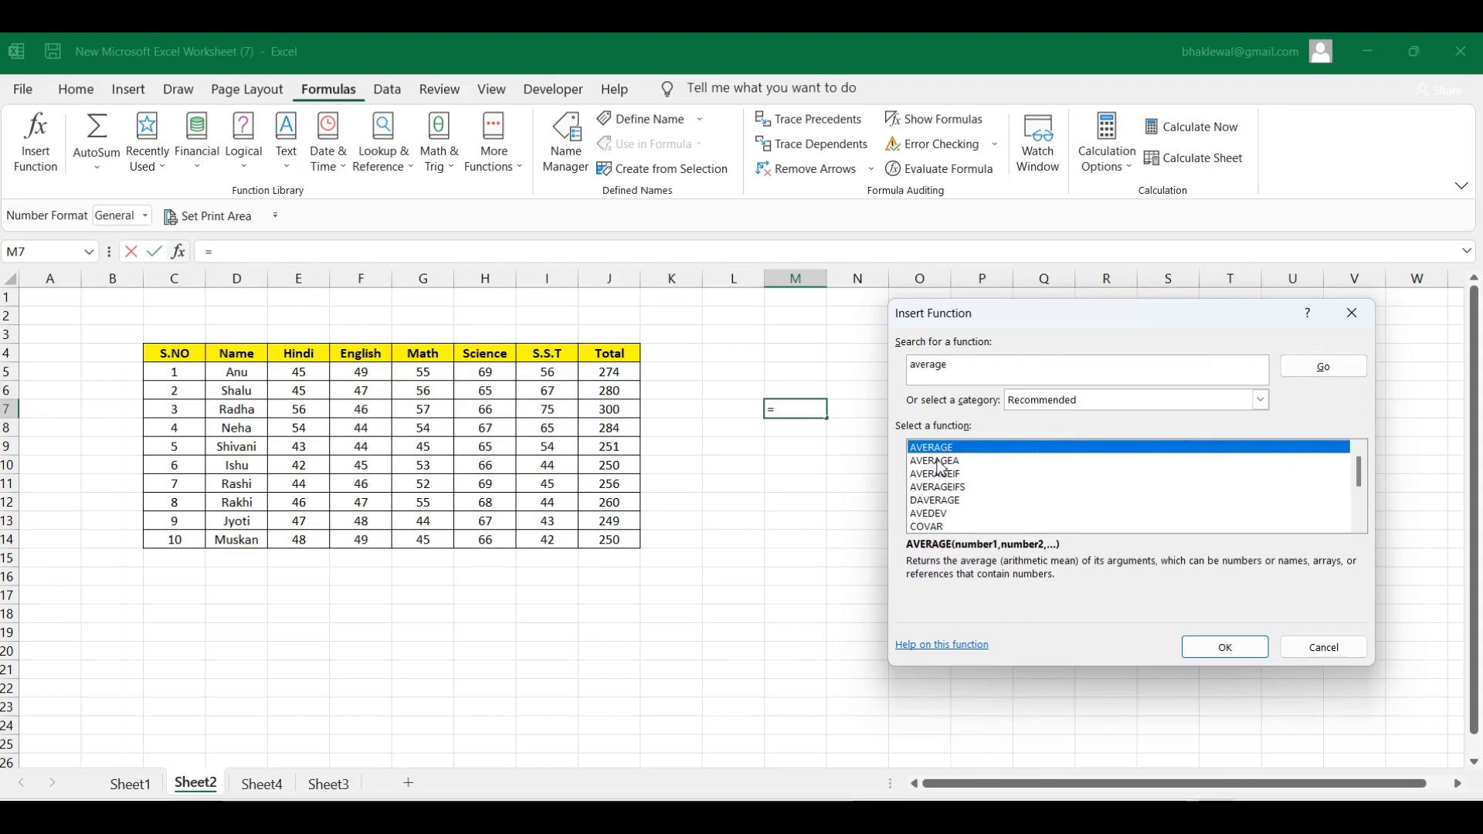
pyautogui.click(1225, 646)
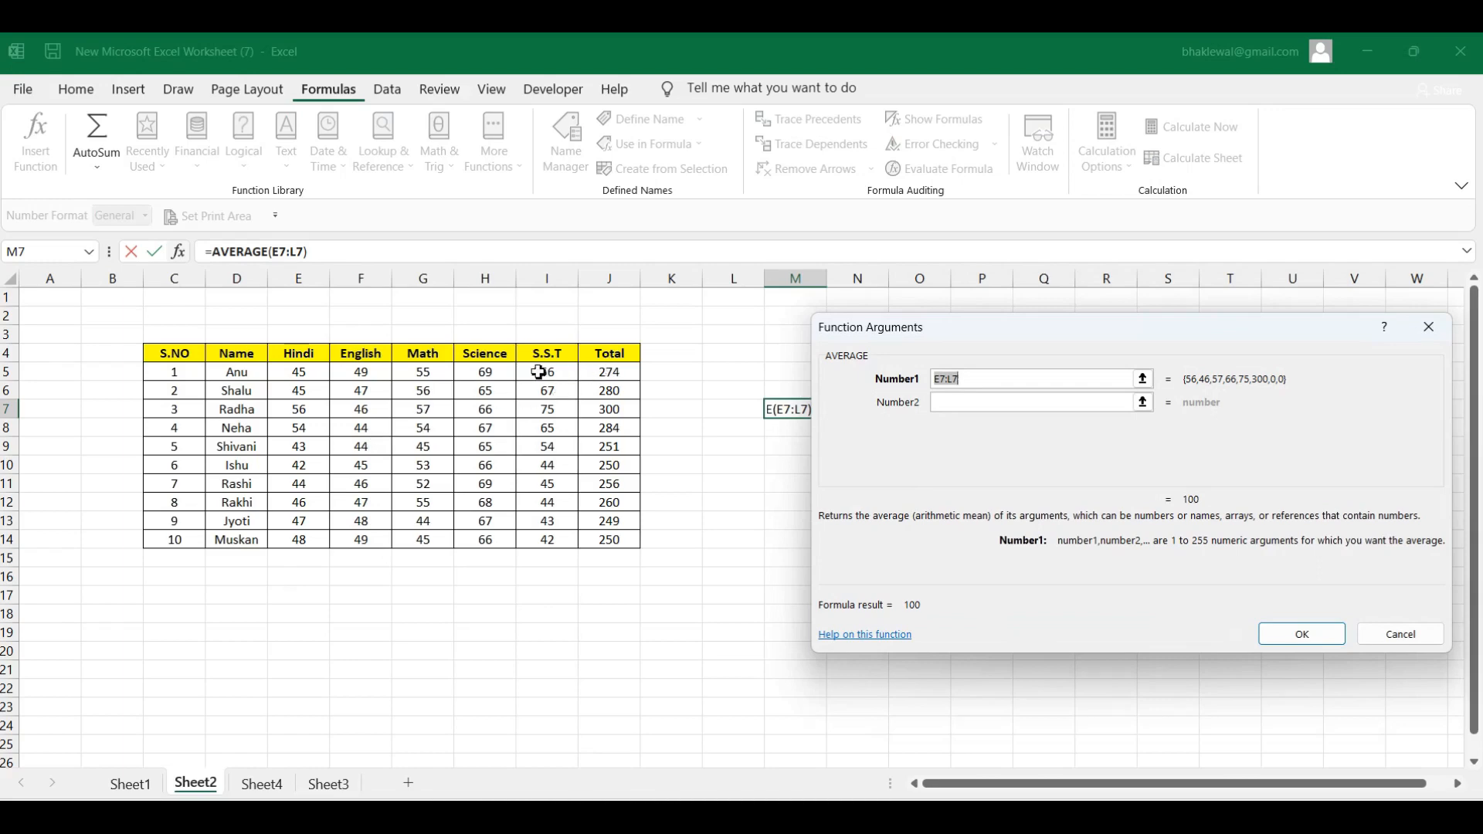
pyautogui.moveTo(539, 372); pyautogui.dragTo(561, 536)
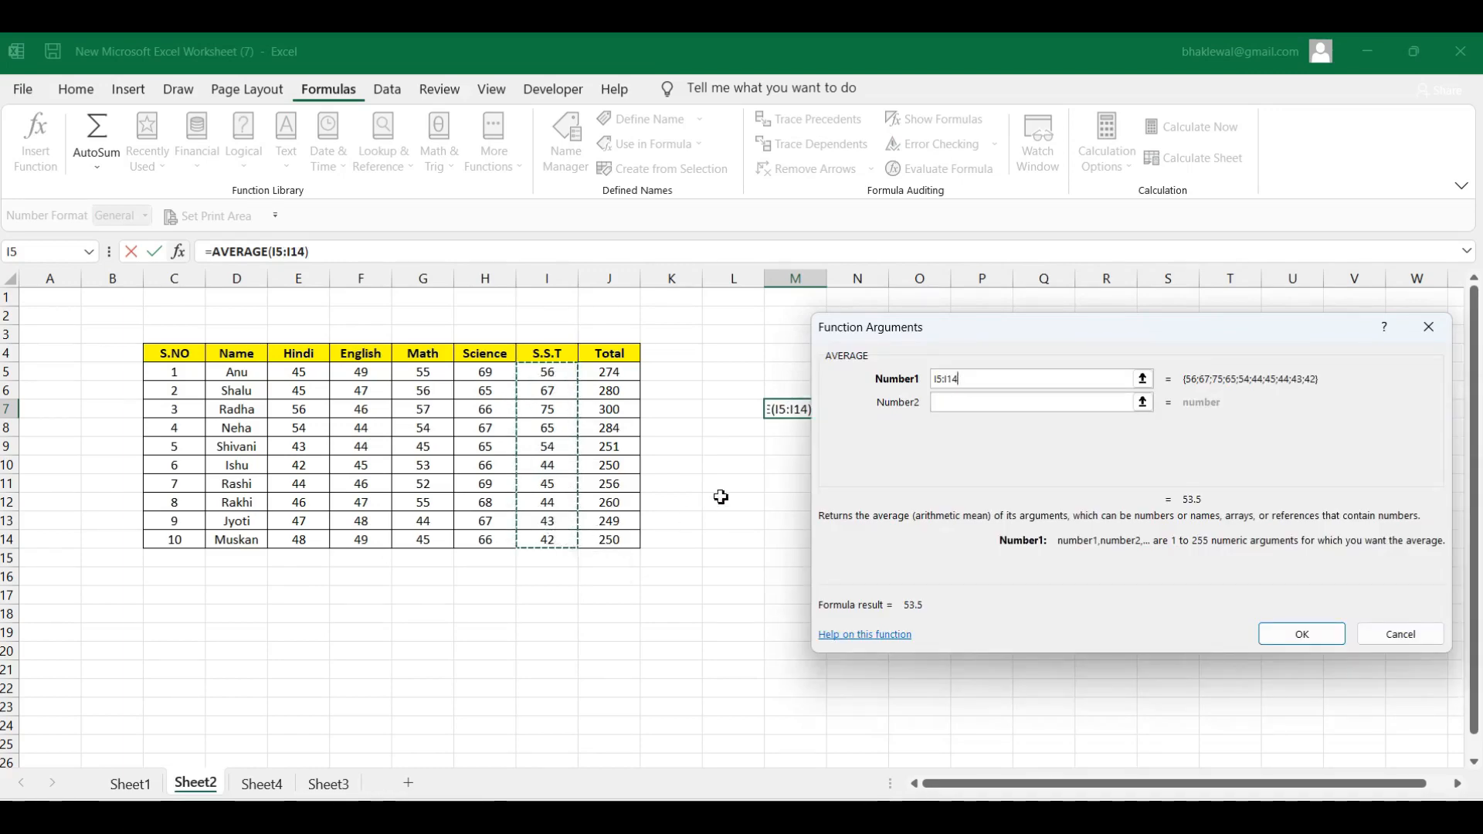
pyautogui.click(1292, 642)
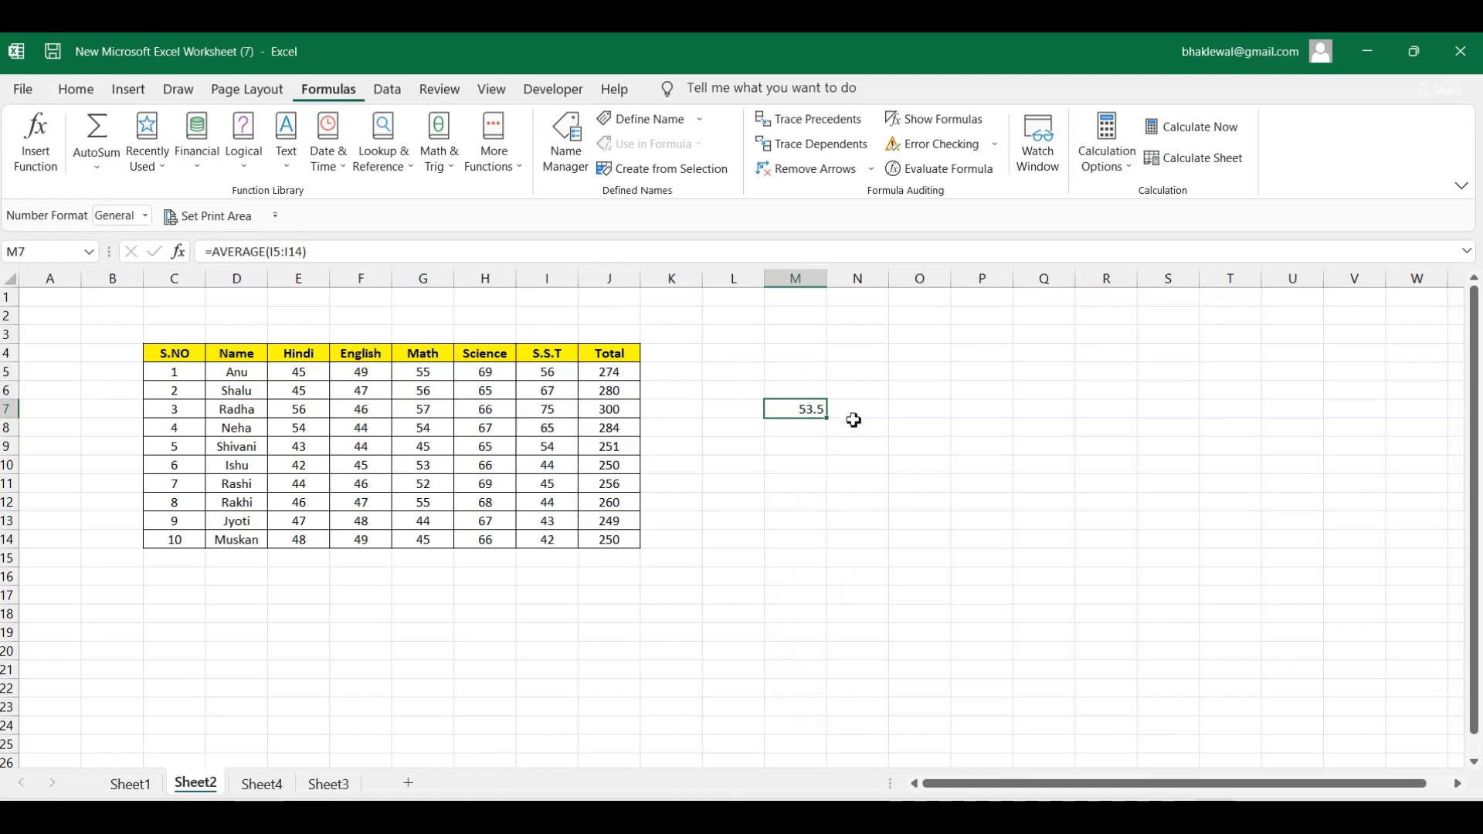
# - Enter the labels AVERAGE, MIN, MAX and COUNT in cells L7 to L10
pyautogui.click(729, 412)
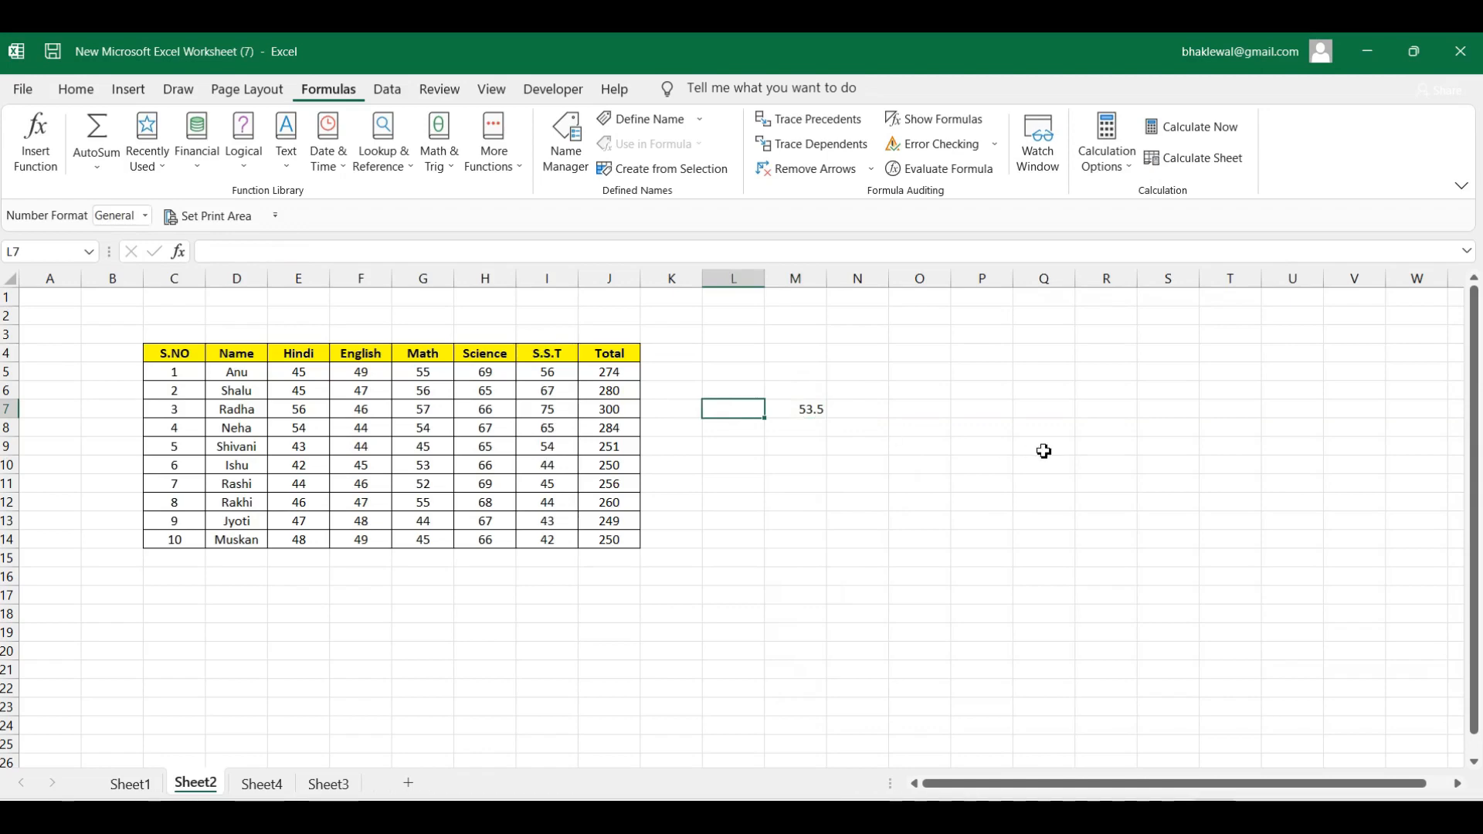
pyautogui.press('capslock')
pyautogui.write('A')
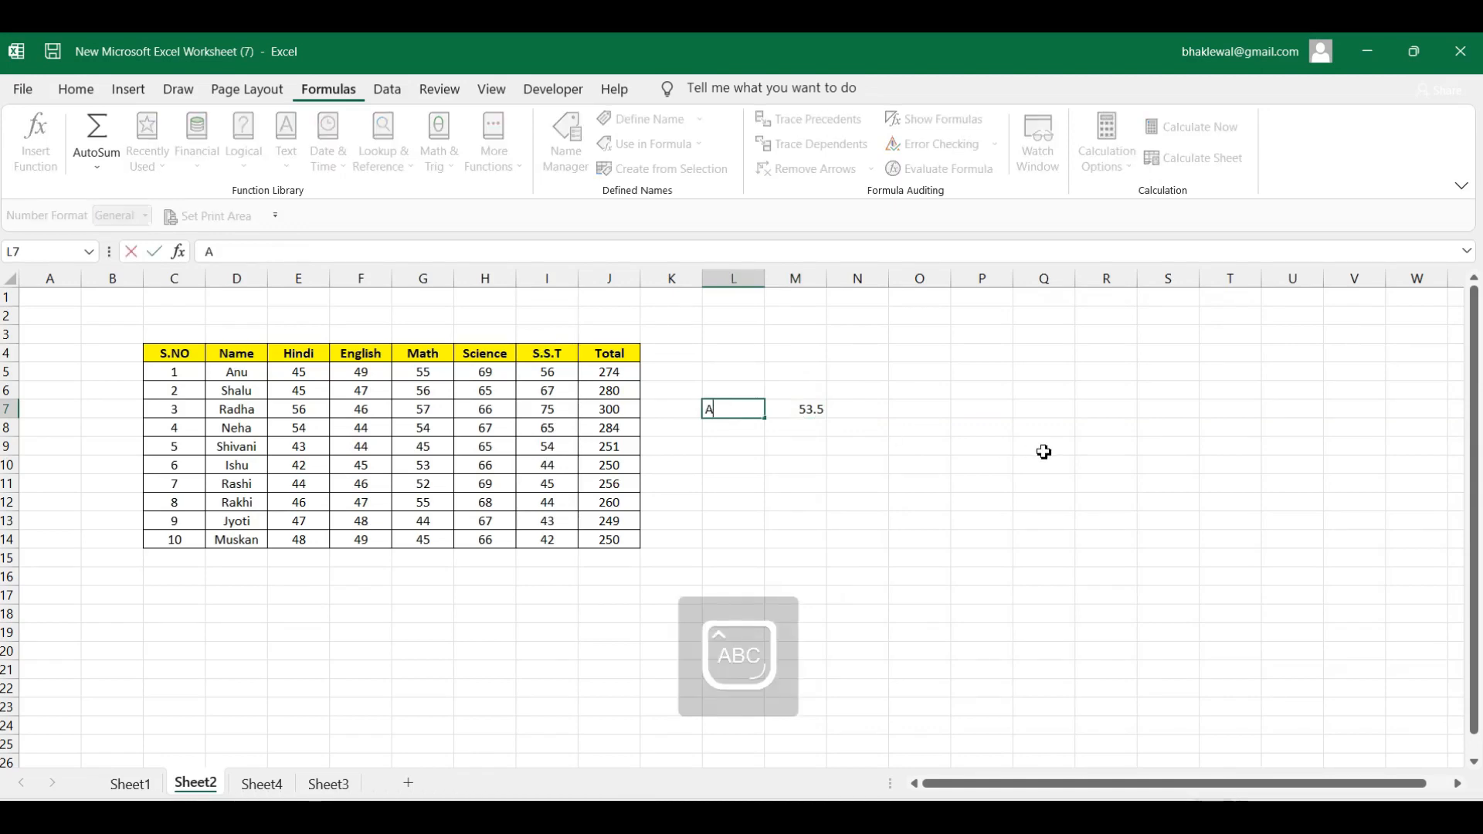
pyautogui.write('VER')
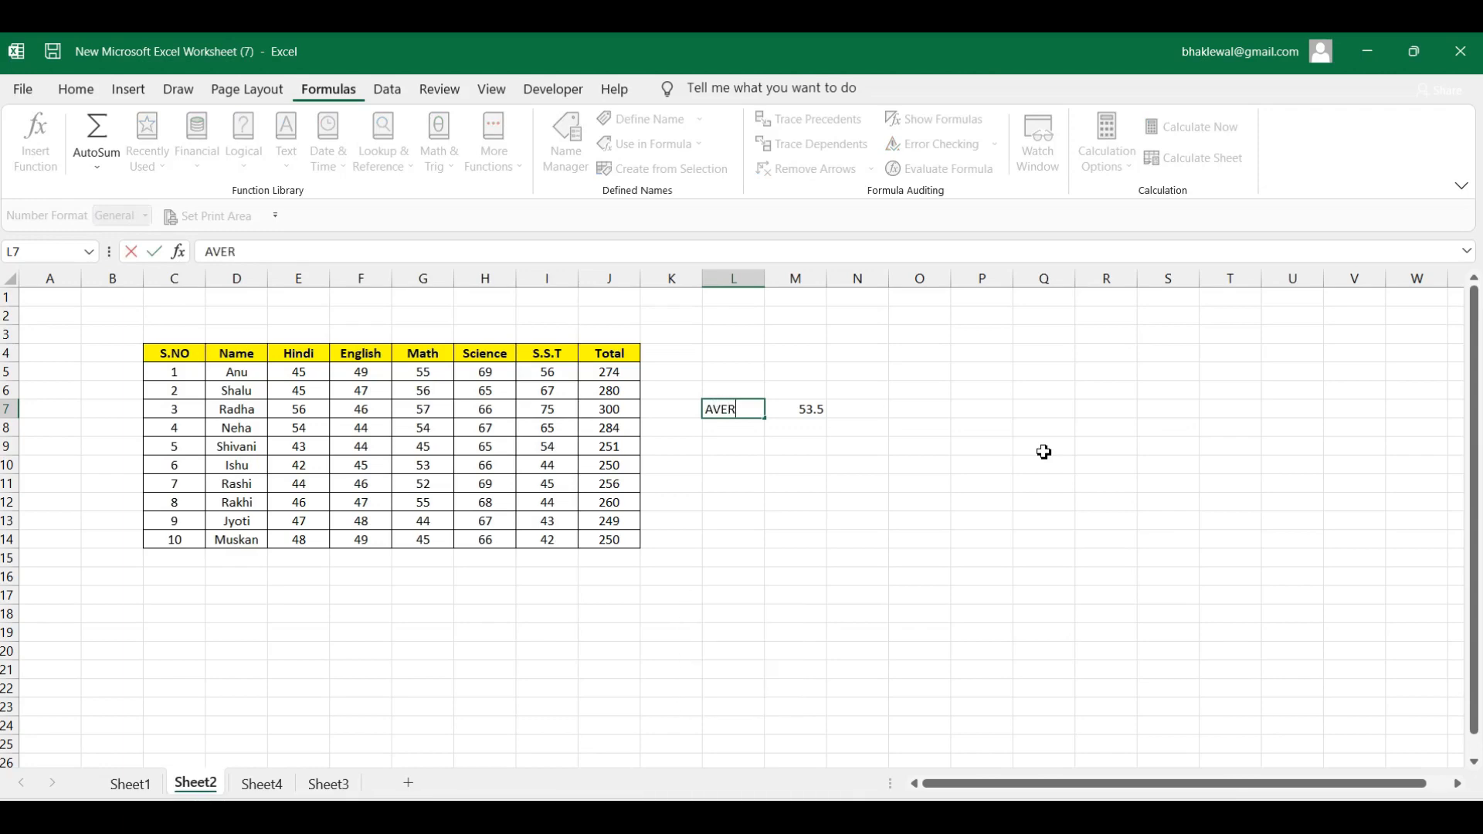
pyautogui.write('AGE')
pyautogui.press('Return')
pyautogui.write('M')
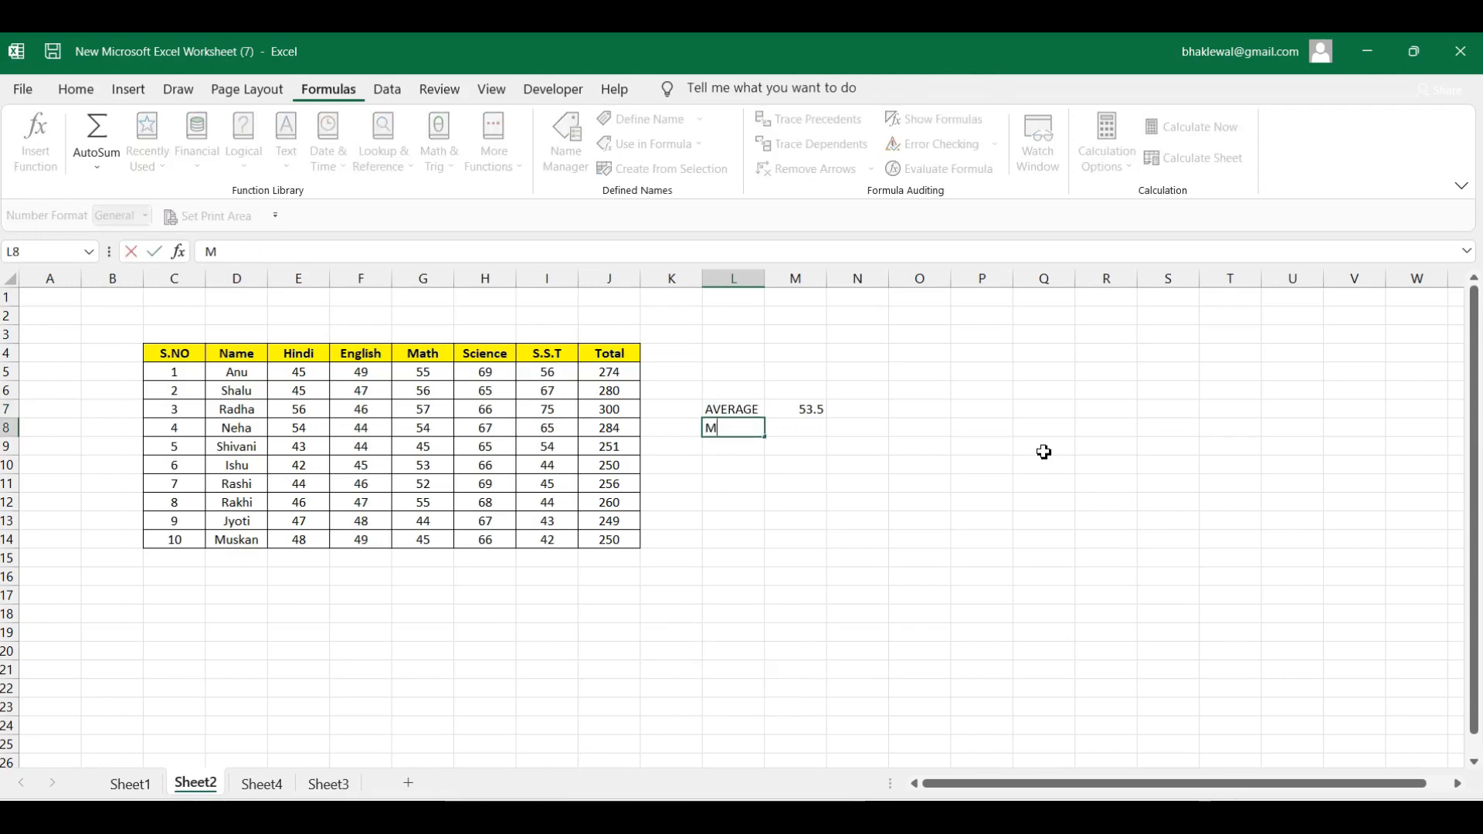
pyautogui.write('IN')
pyautogui.press('Return')
pyautogui.write('MA')
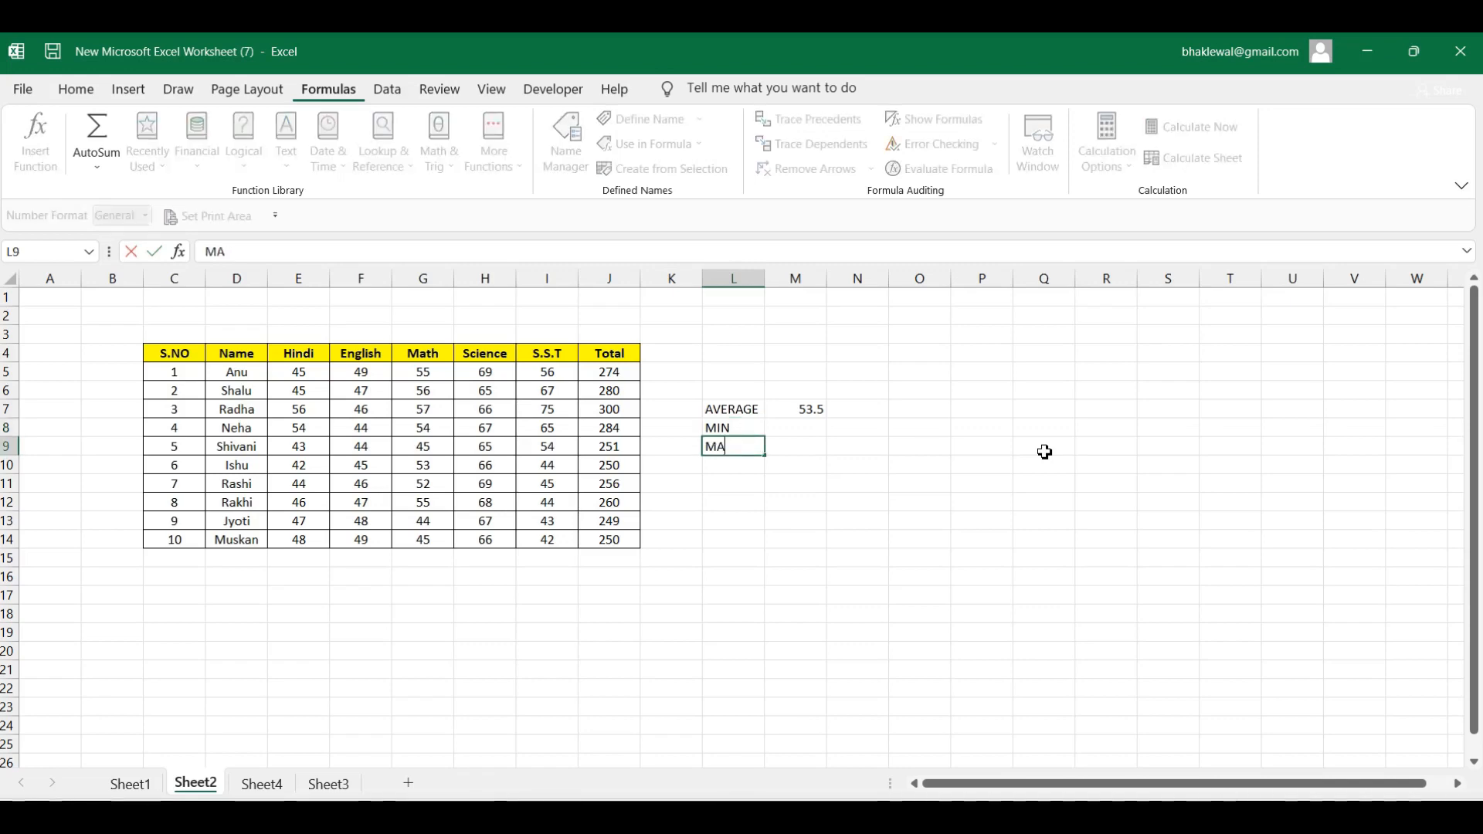
pyautogui.write('X')
pyautogui.press('Return')
pyautogui.write('COU')
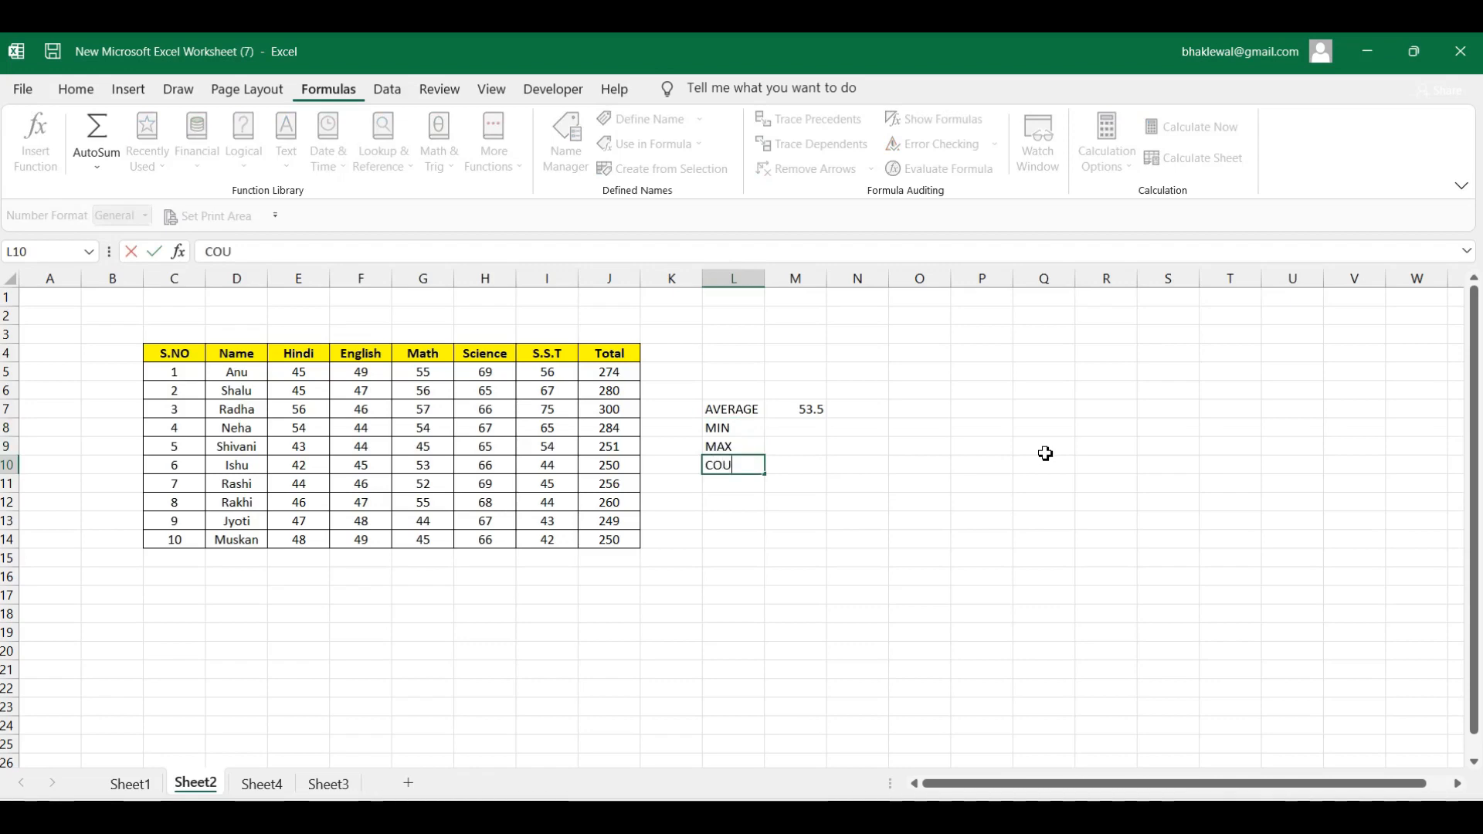
pyautogui.write('NT')
pyautogui.press('Return')
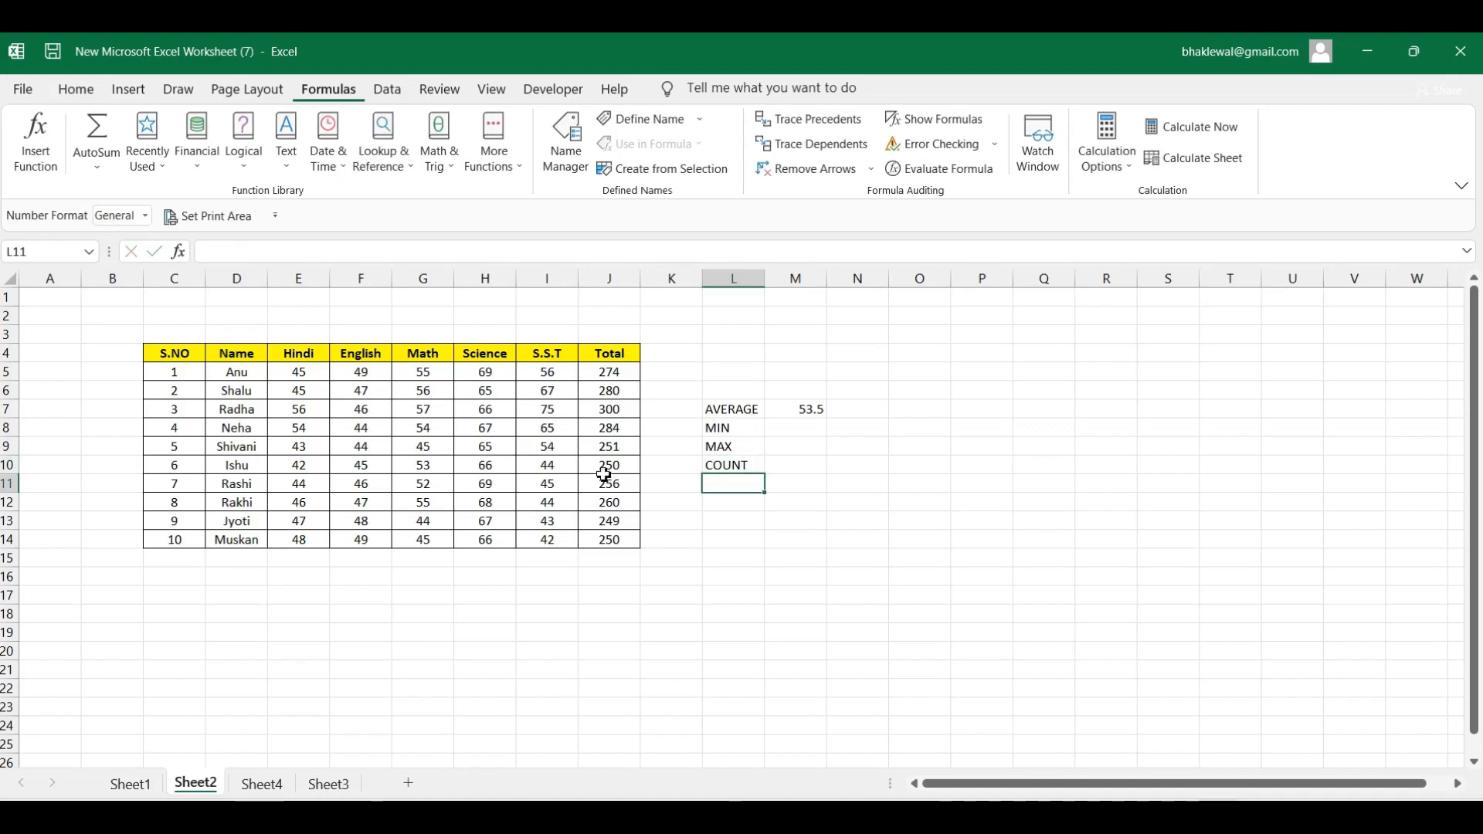
# - Use AutoSum's Min option in cell M8 to find the lowest Science mark in H5:H14
pyautogui.click(784, 432)
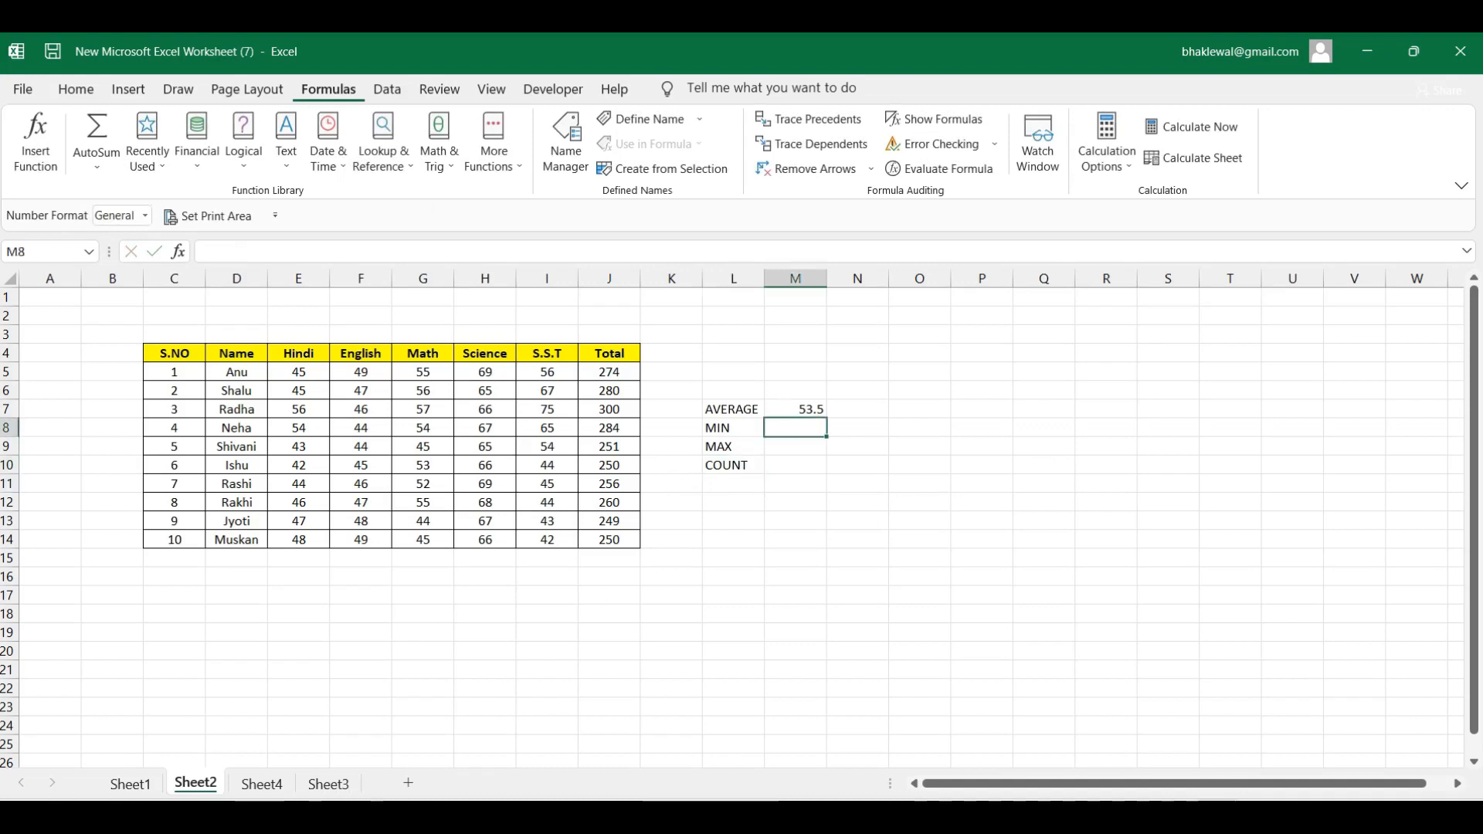
pyautogui.click(97, 171)
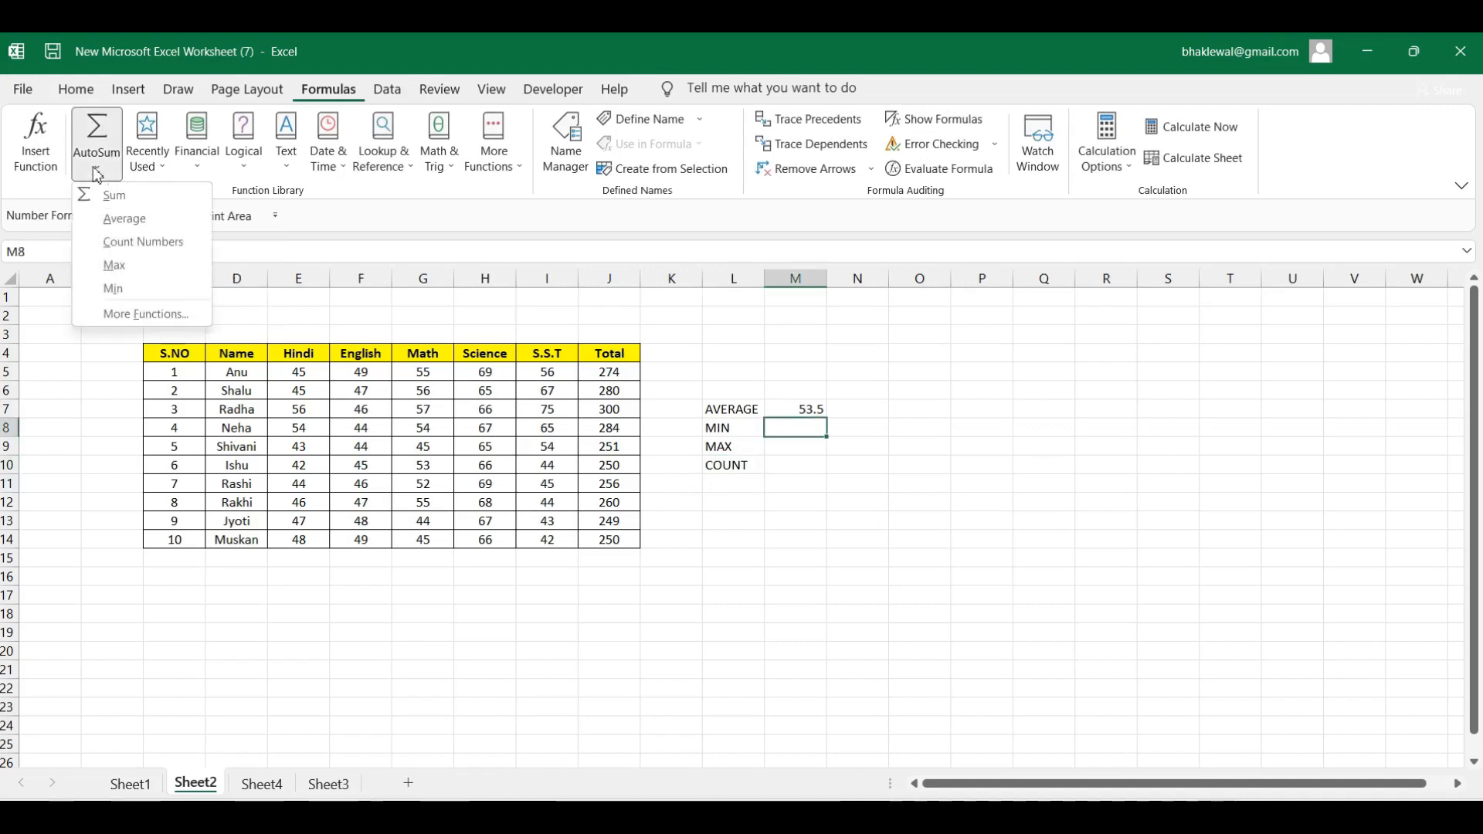
pyautogui.click(142, 288)
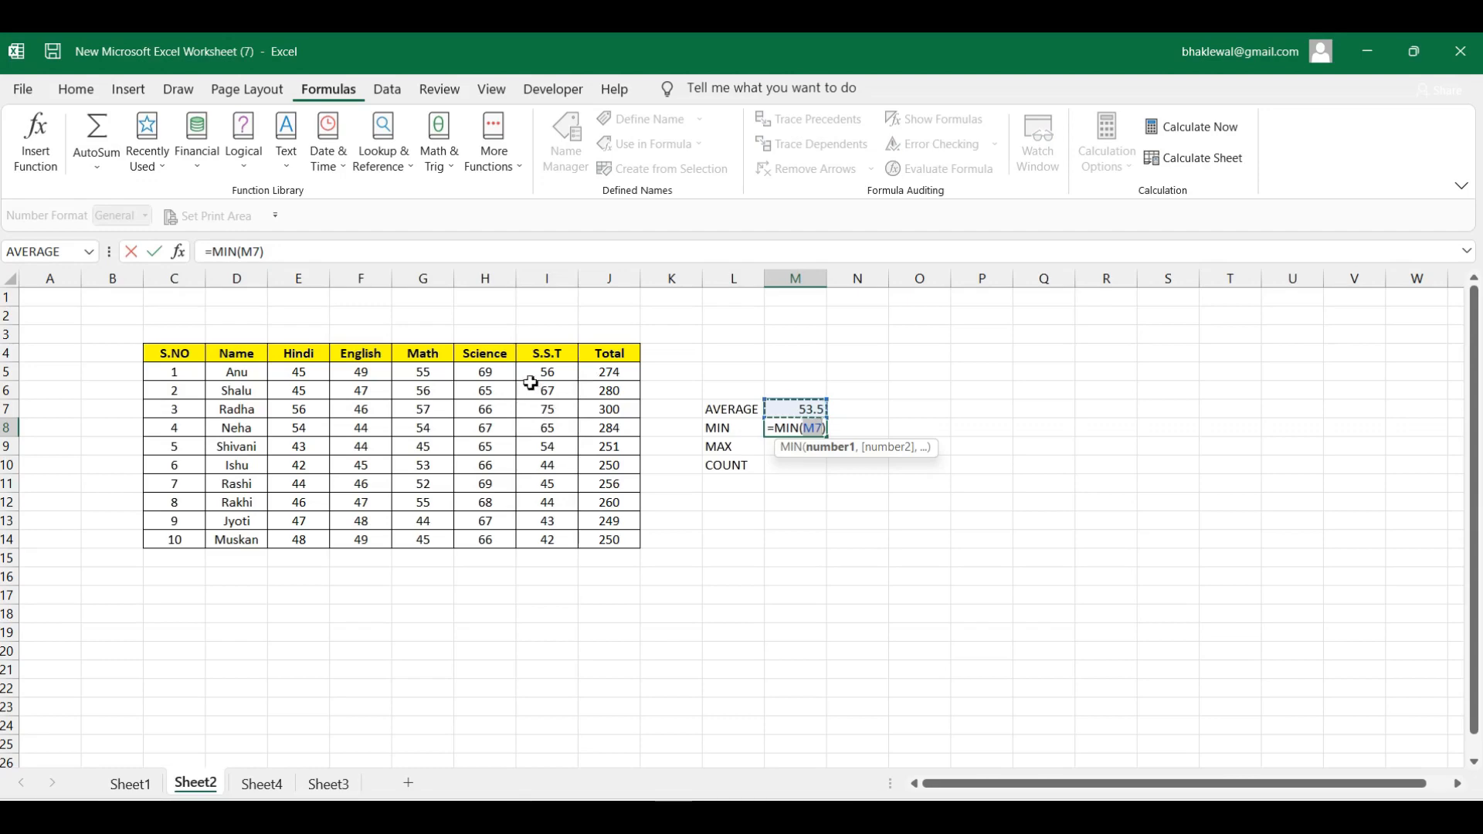
pyautogui.moveTo(497, 374); pyautogui.dragTo(507, 536)
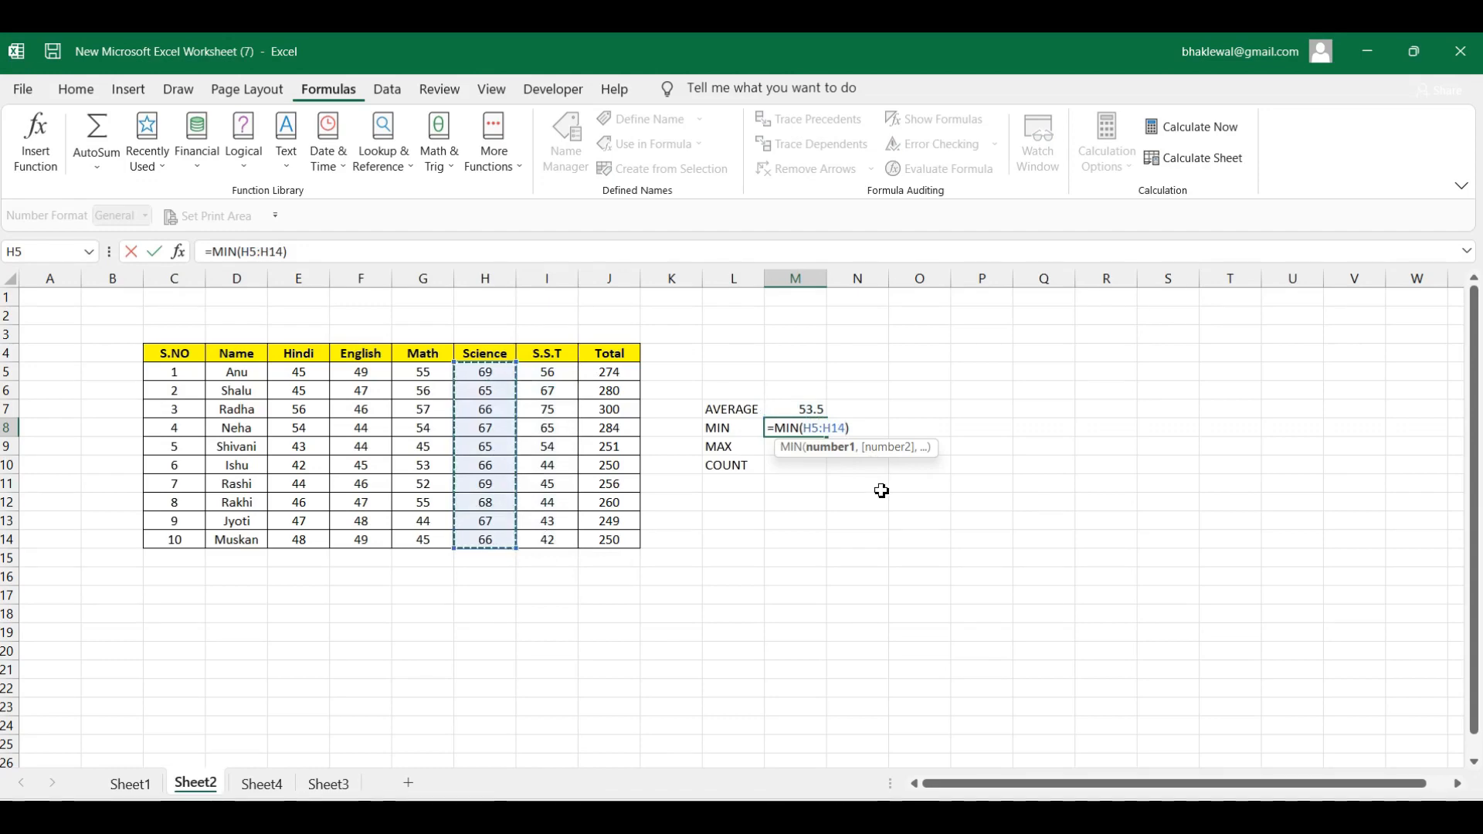
pyautogui.press('Return')
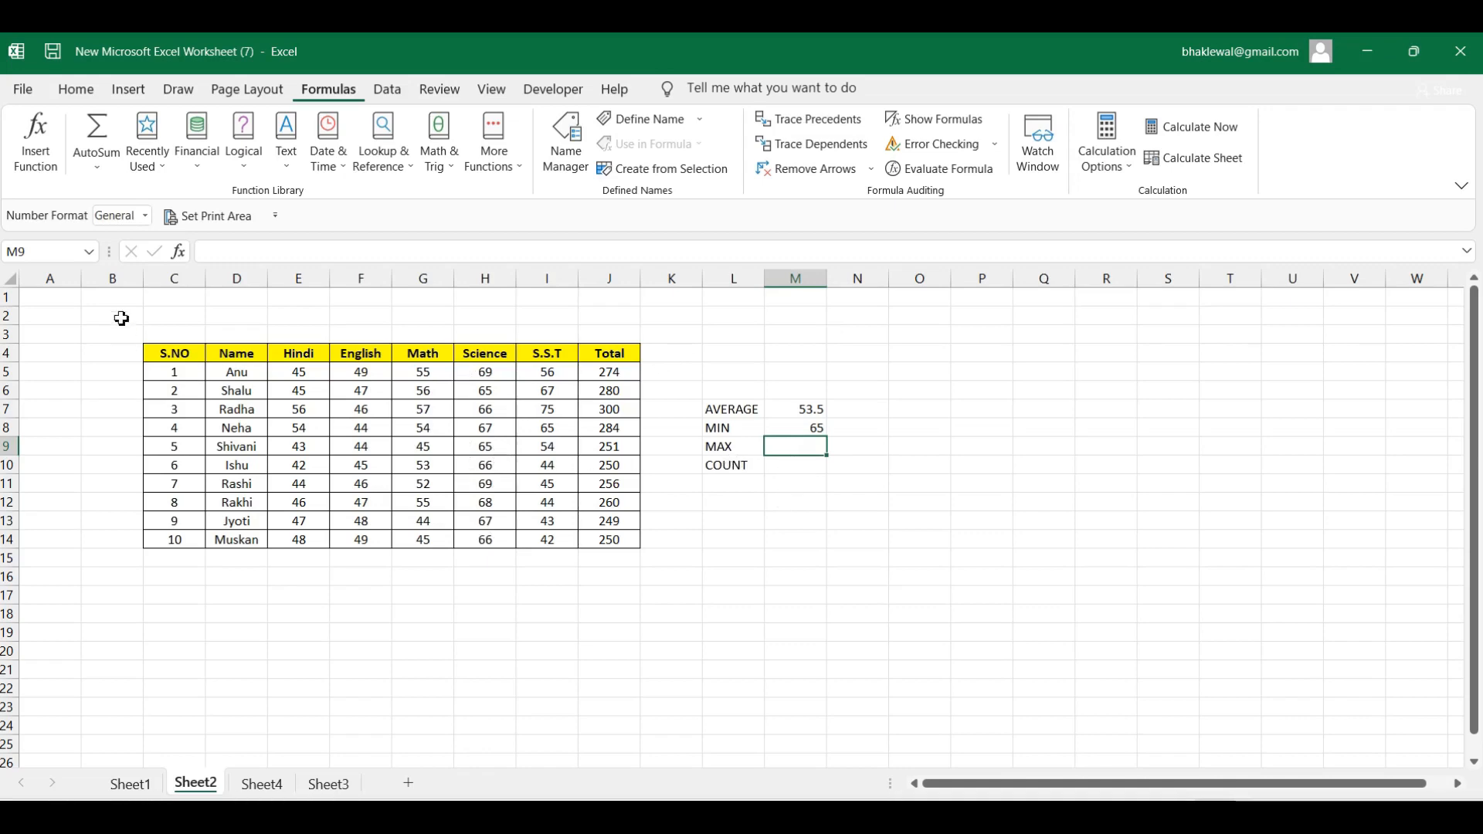
# - Use Insert Function in cell M9, searching for "MAX", to find the highest total in J5:J14
pyautogui.click(36, 141)
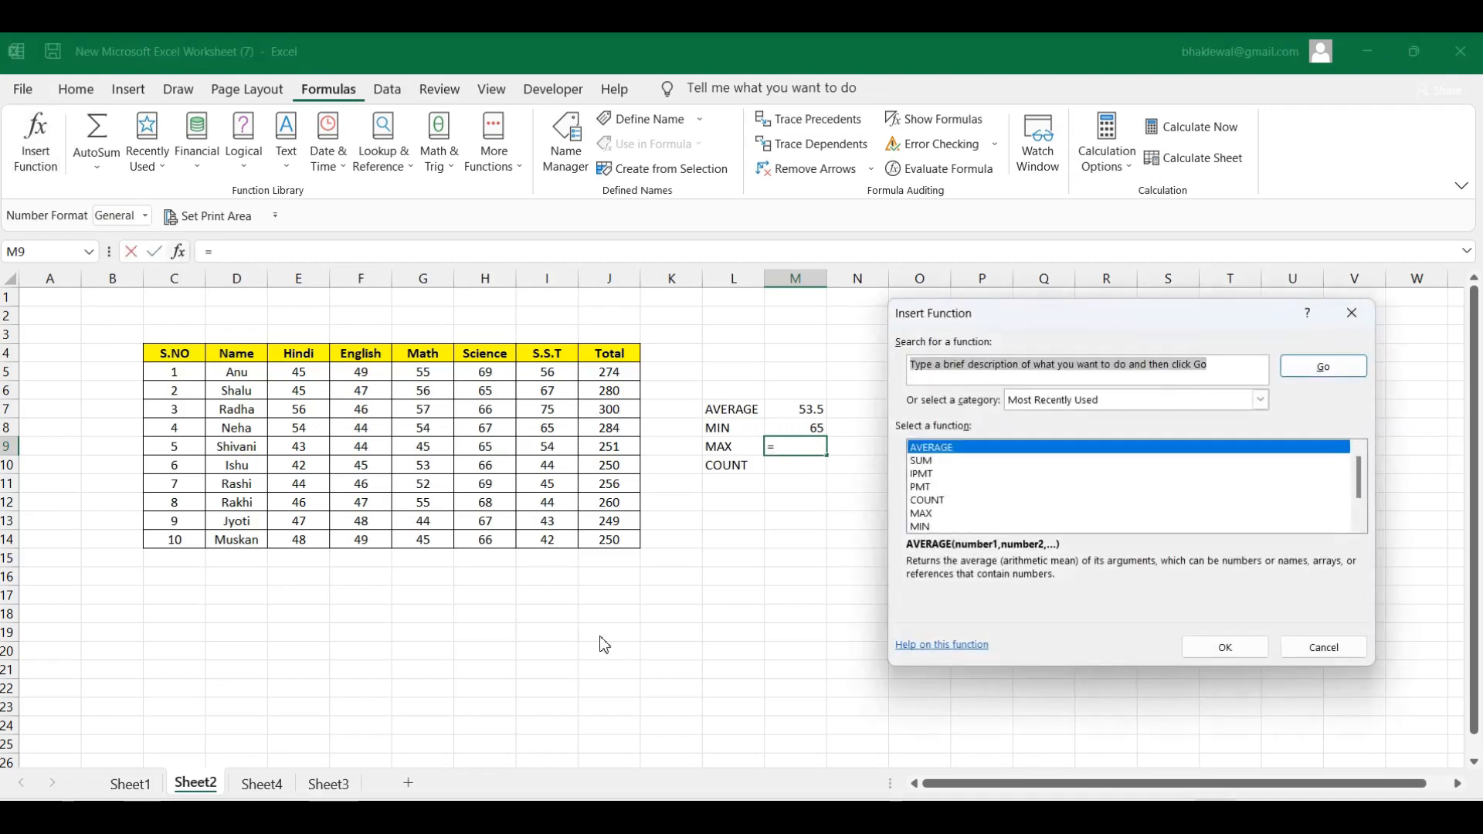
pyautogui.press('BackSpace')
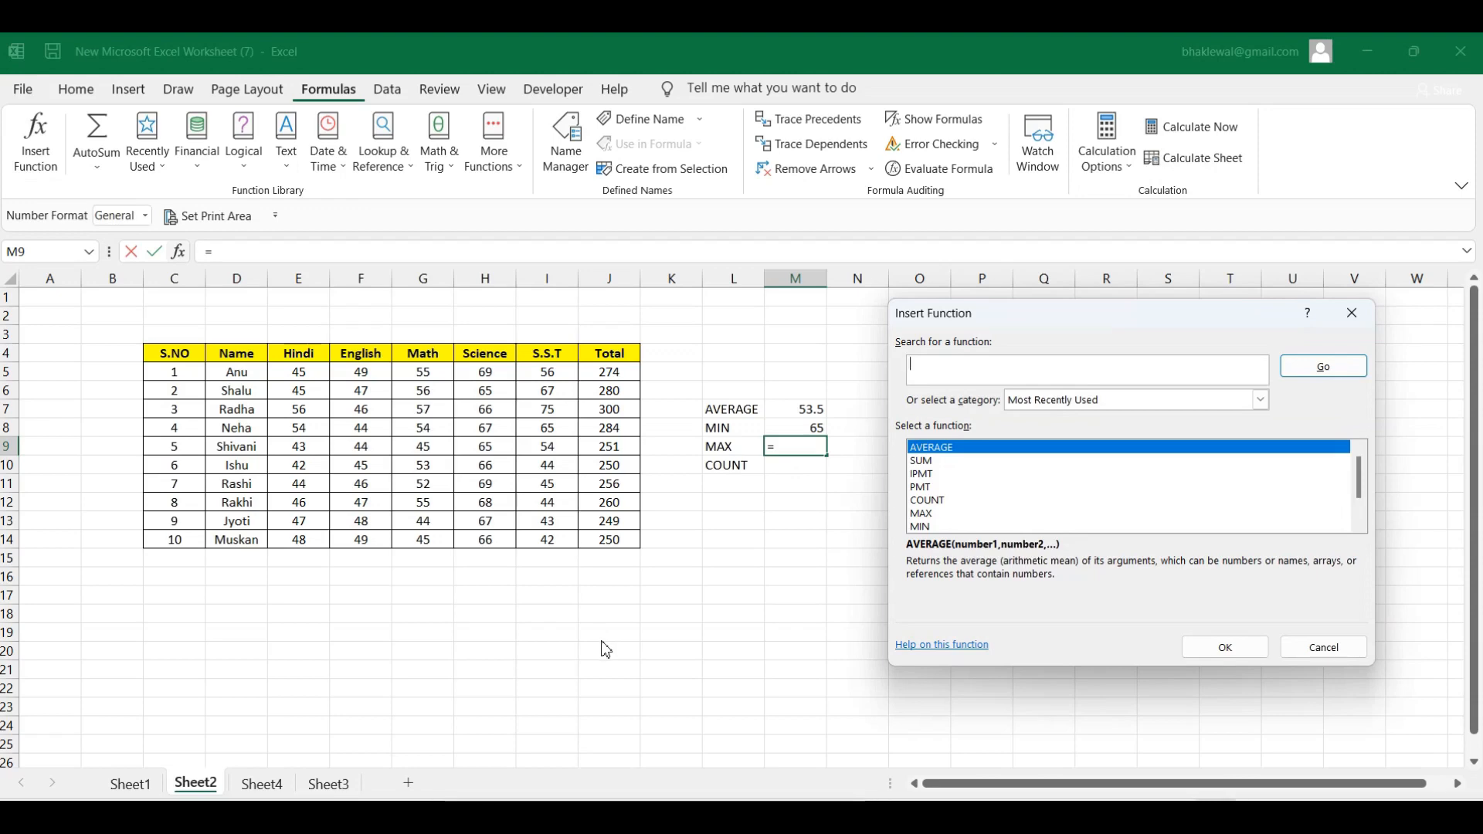
pyautogui.write('MAX')
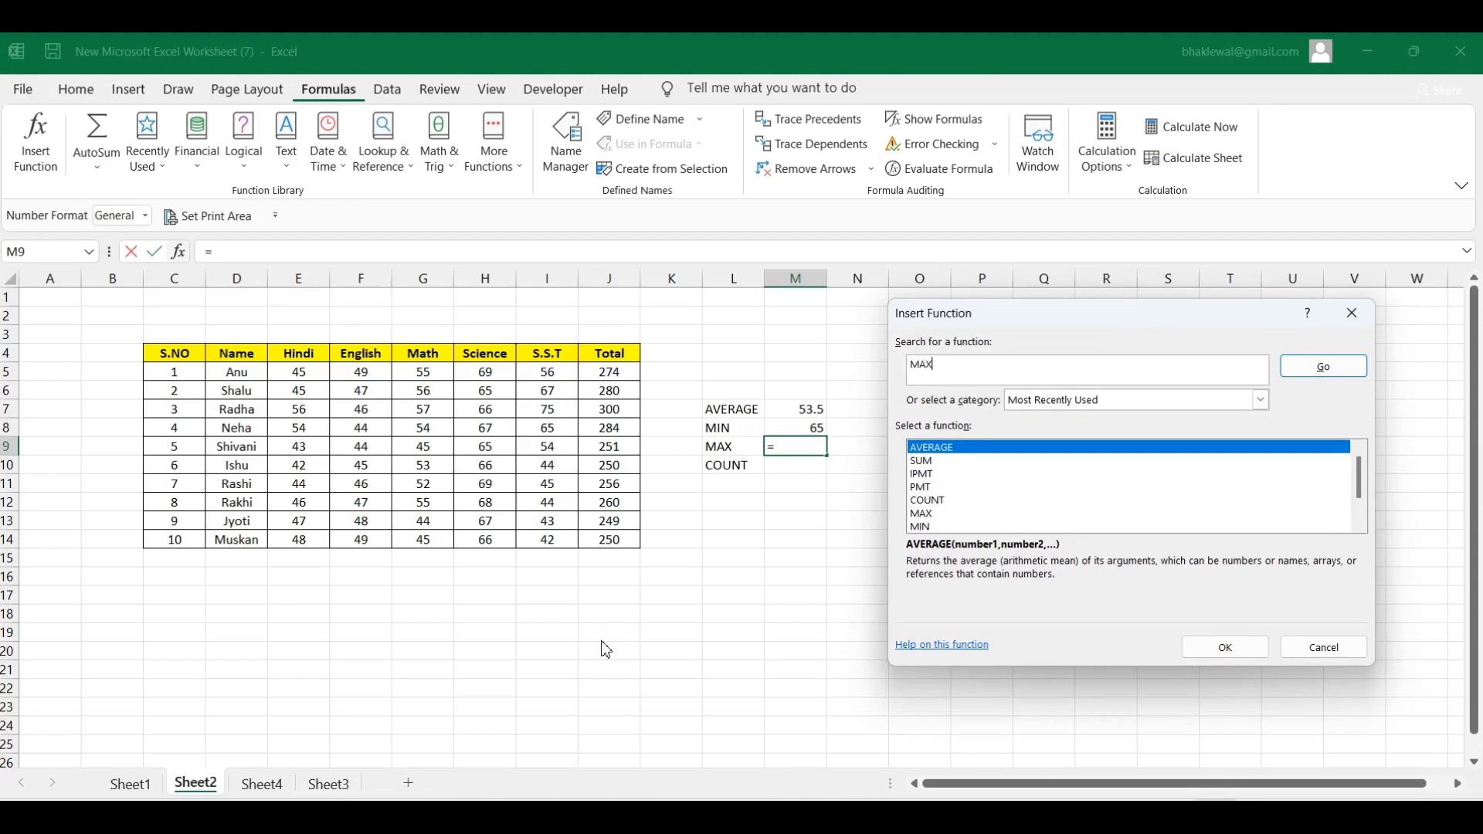
pyautogui.click(1317, 367)
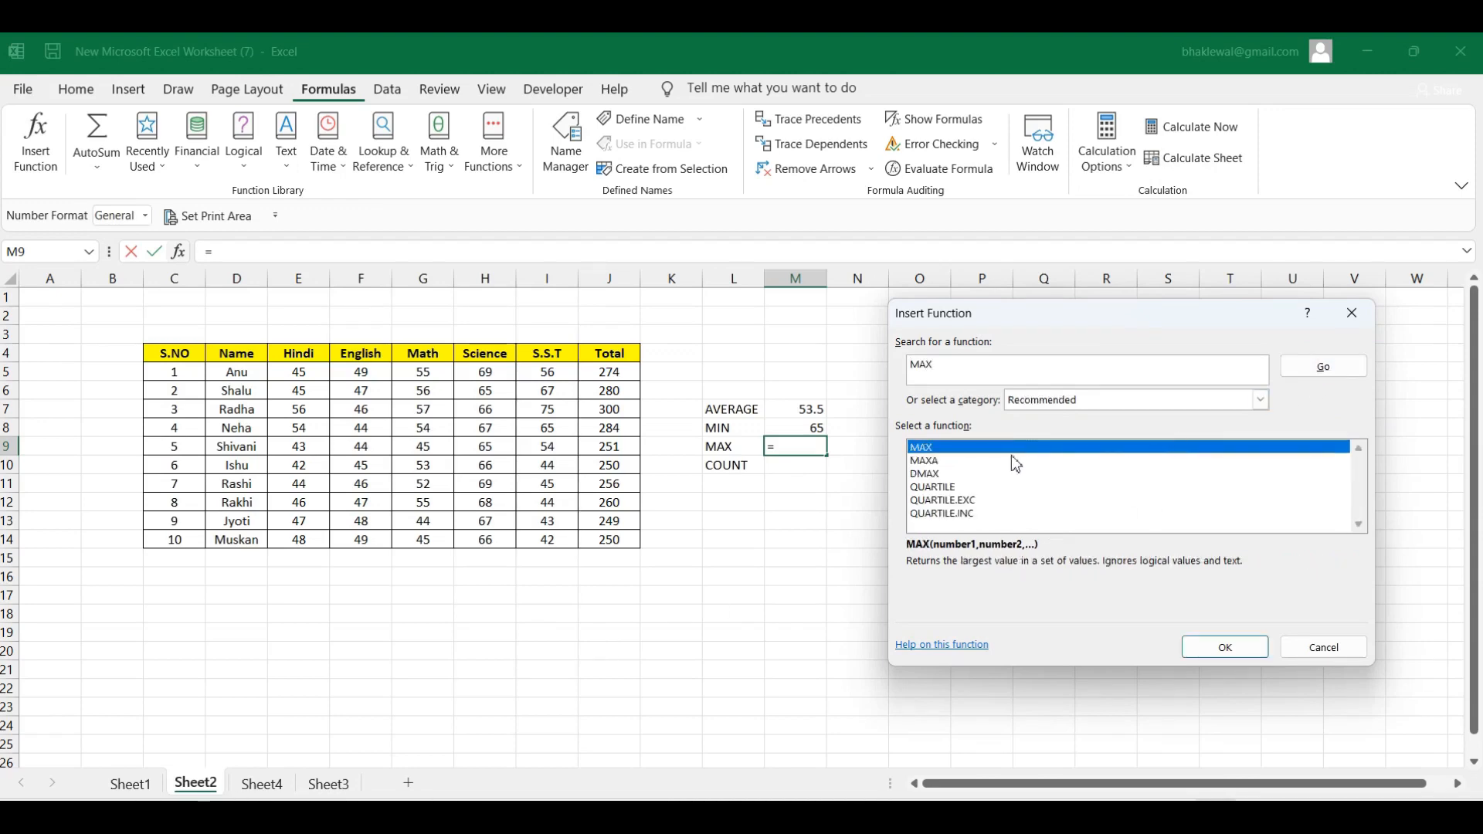
pyautogui.click(1210, 644)
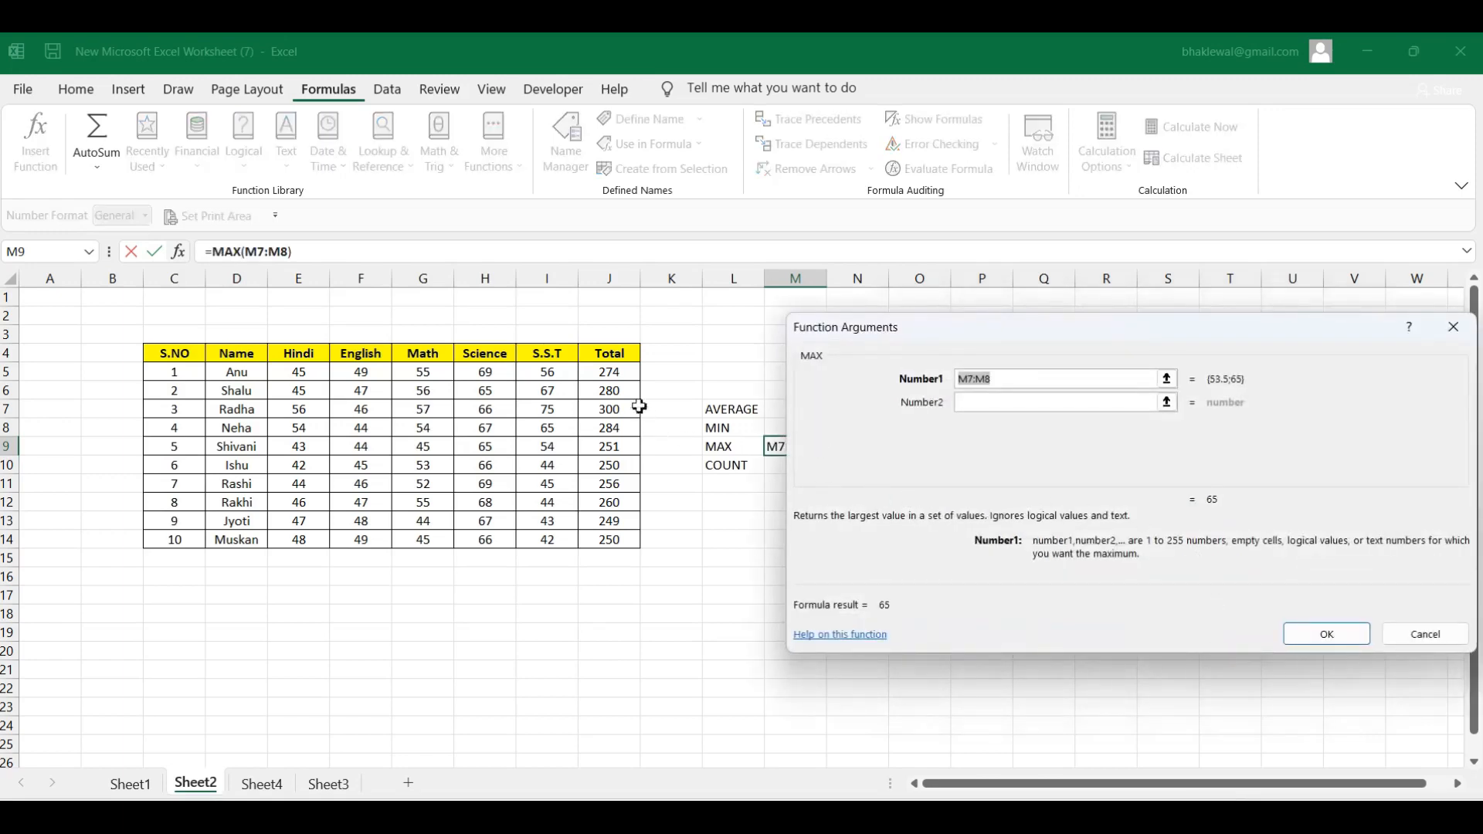
pyautogui.moveTo(624, 380); pyautogui.dragTo(609, 540)
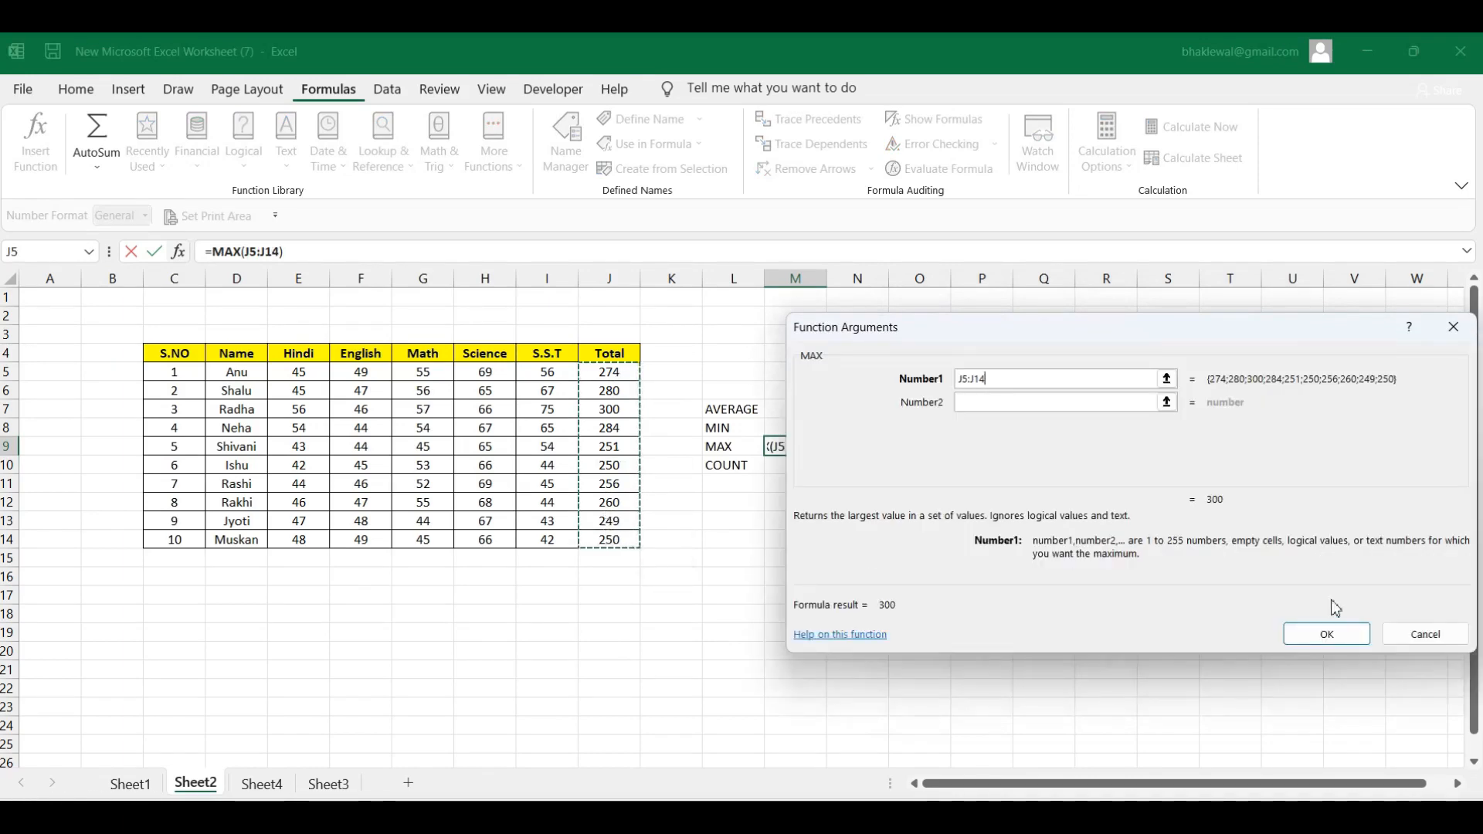
pyautogui.click(1361, 640)
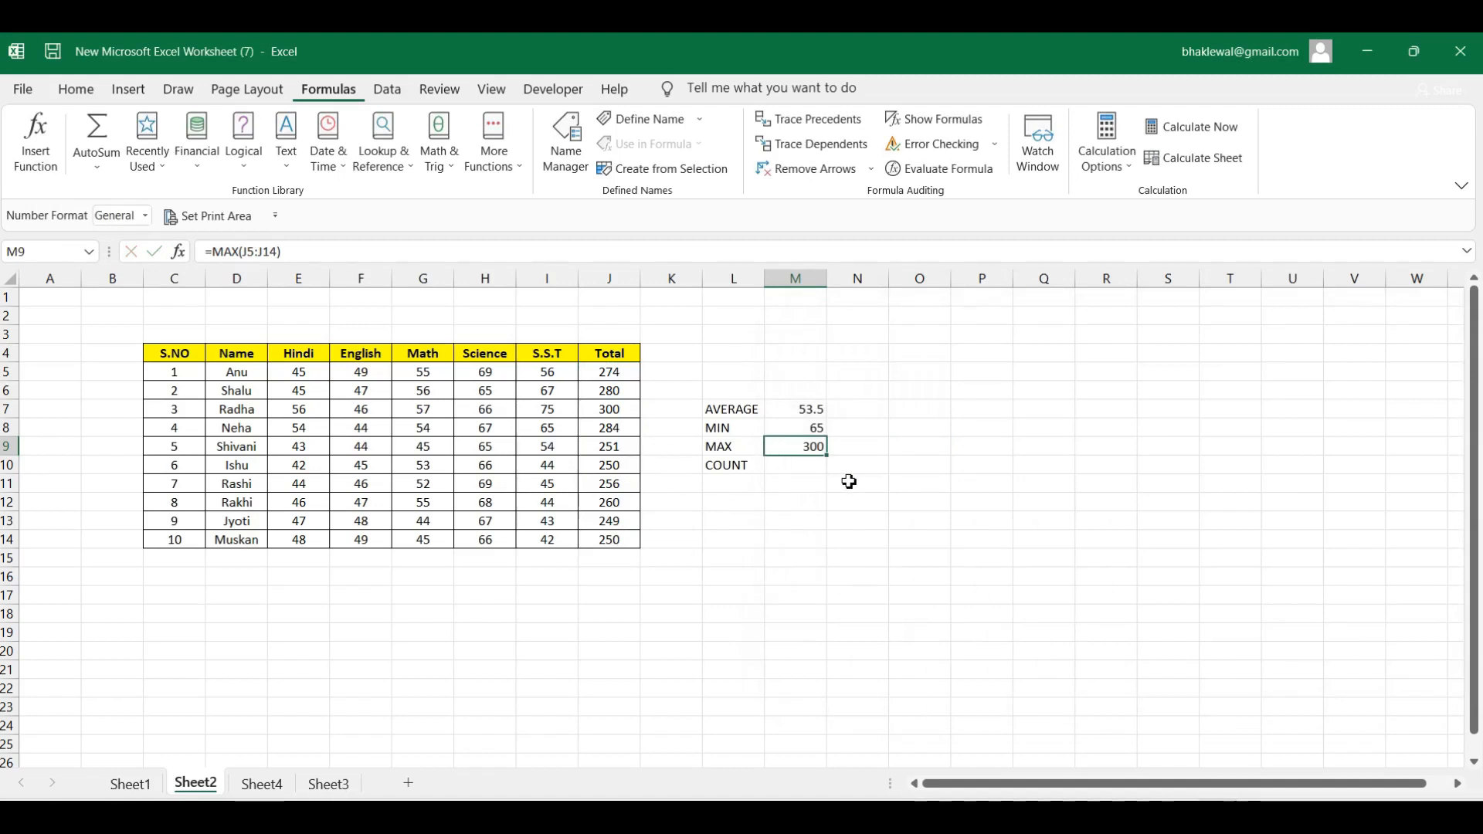
# - Use AutoSum's Count Numbers option in cell M10 to count the English and Math marks in F5:G14
pyautogui.click(812, 468)
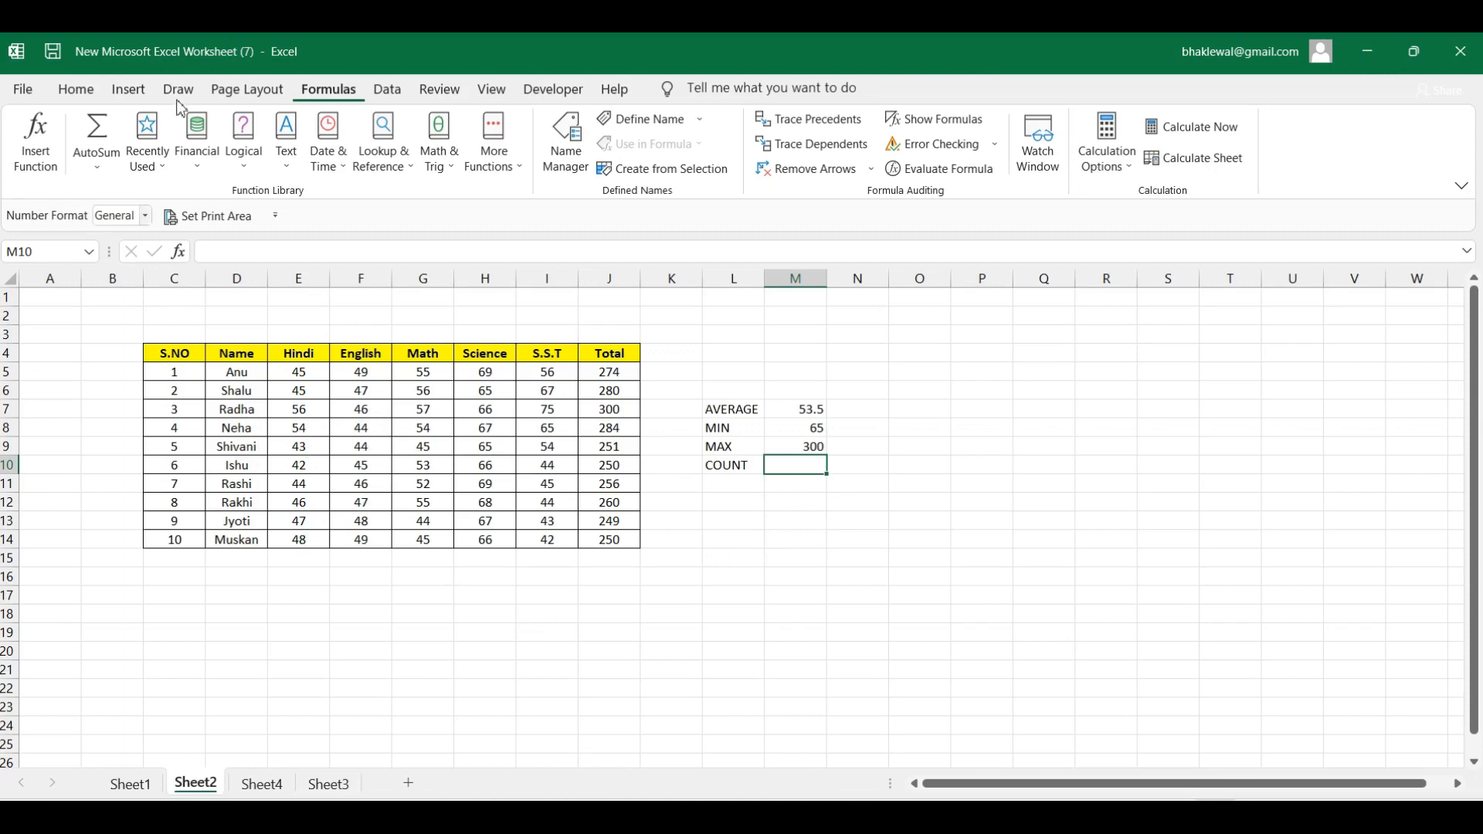
pyautogui.click(96, 166)
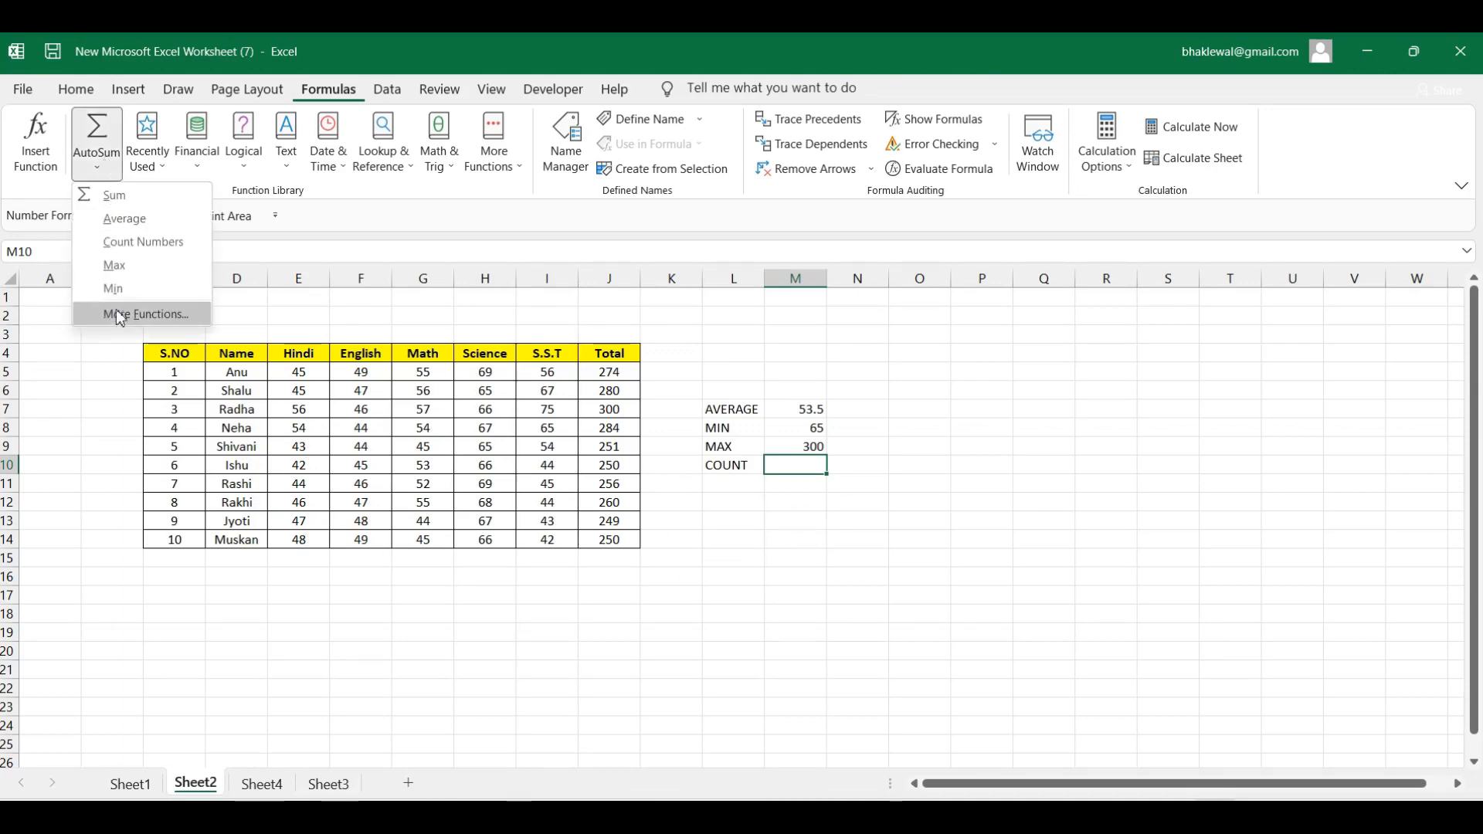
pyautogui.click(159, 238)
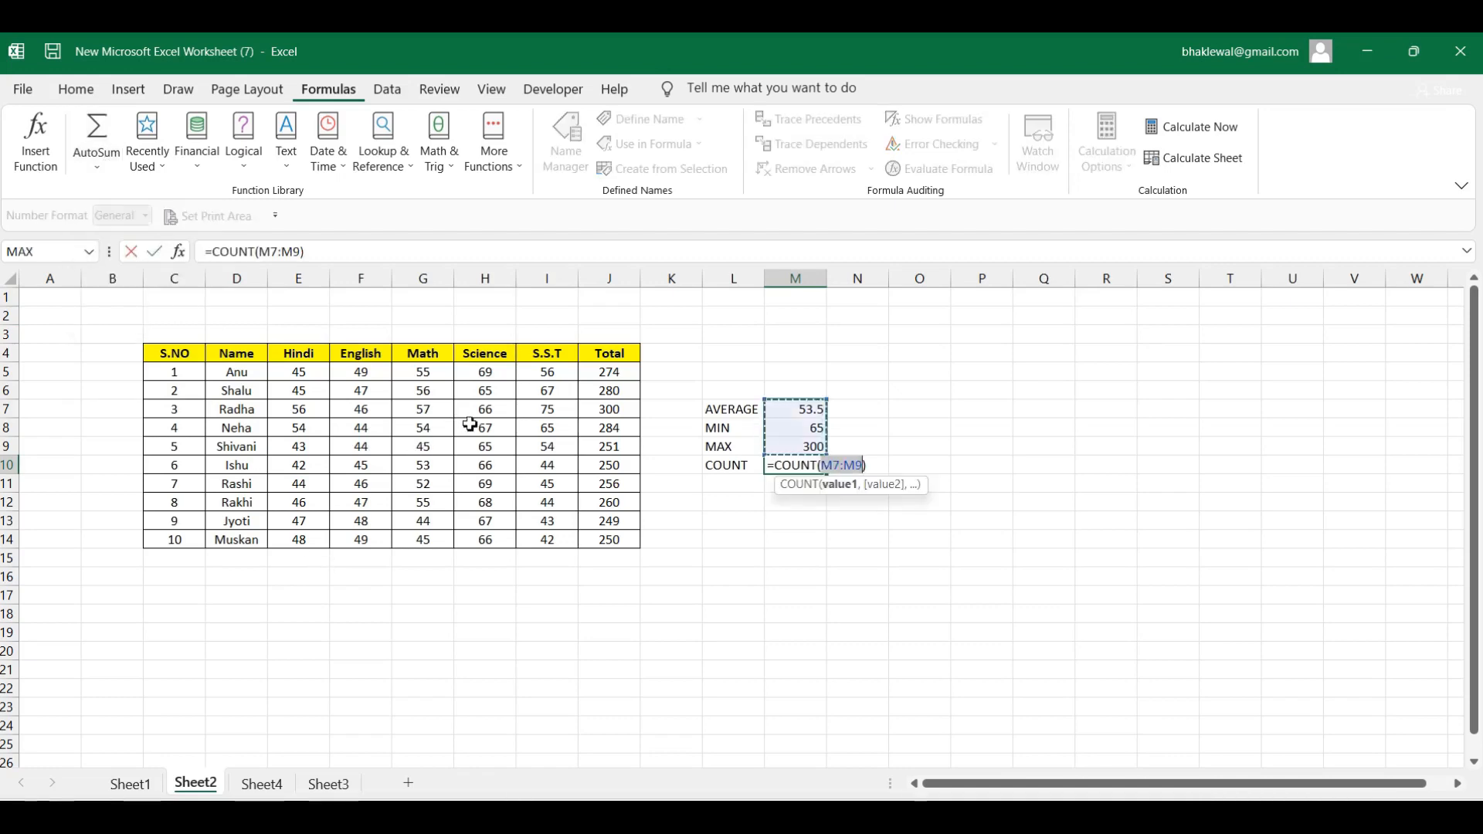
pyautogui.moveTo(360, 375); pyautogui.dragTo(413, 550)
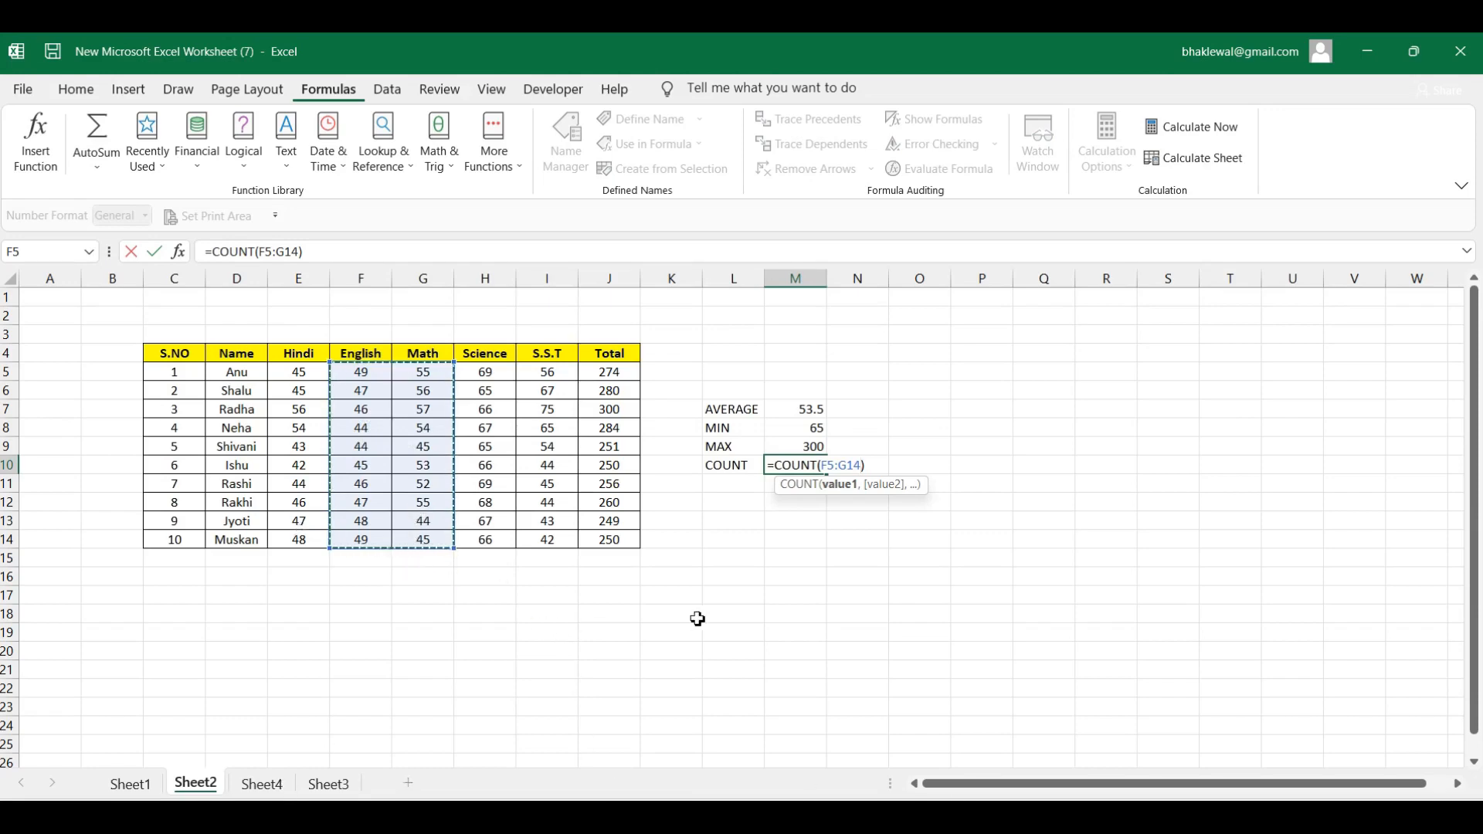
pyautogui.press('Return')
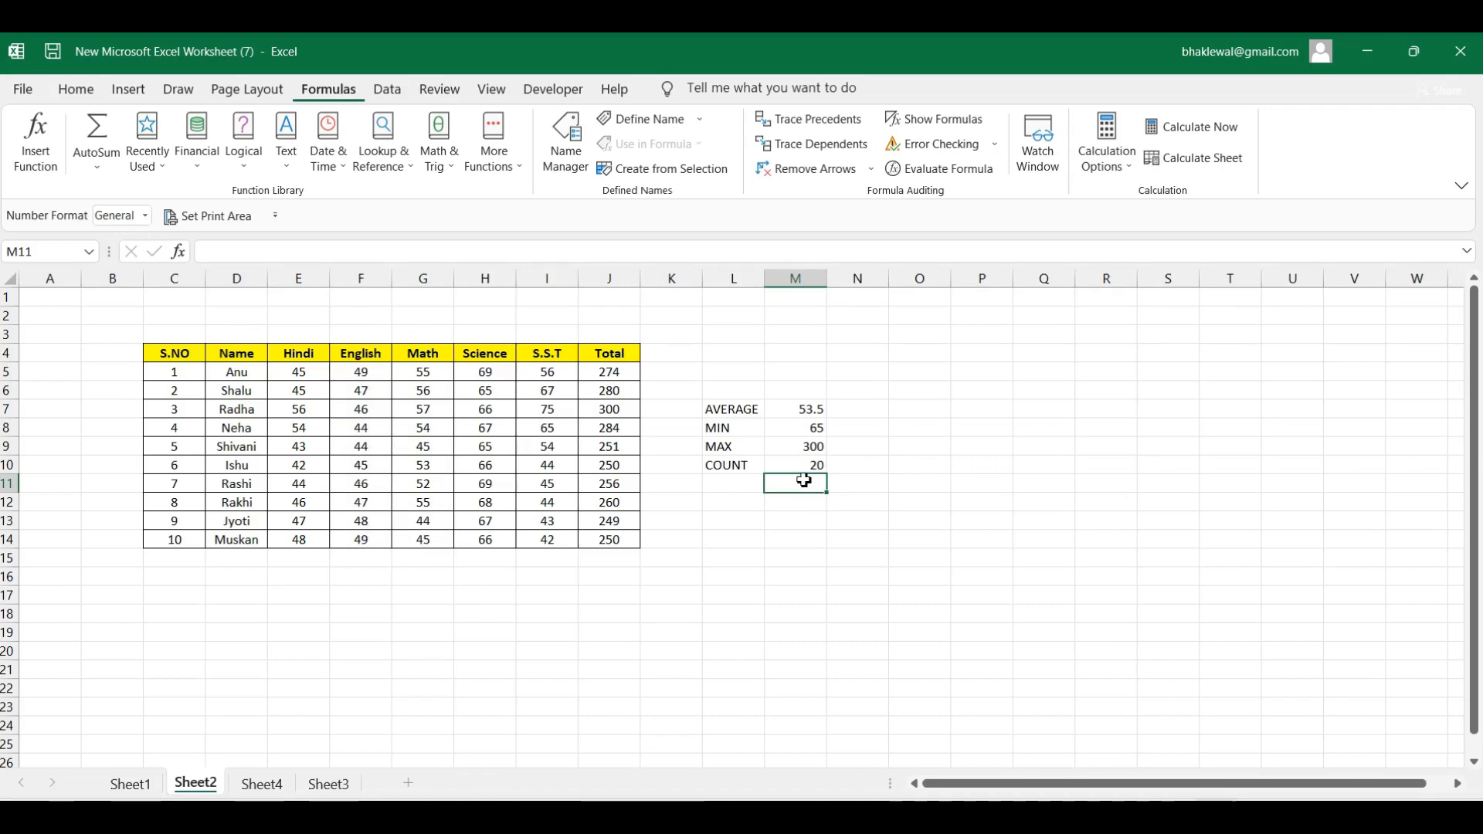
# - Use AutoSum's Count Numbers option in cell O10 to count the numeric entries in the Name and Hindi columns, D5:E14
pyautogui.click(942, 465)
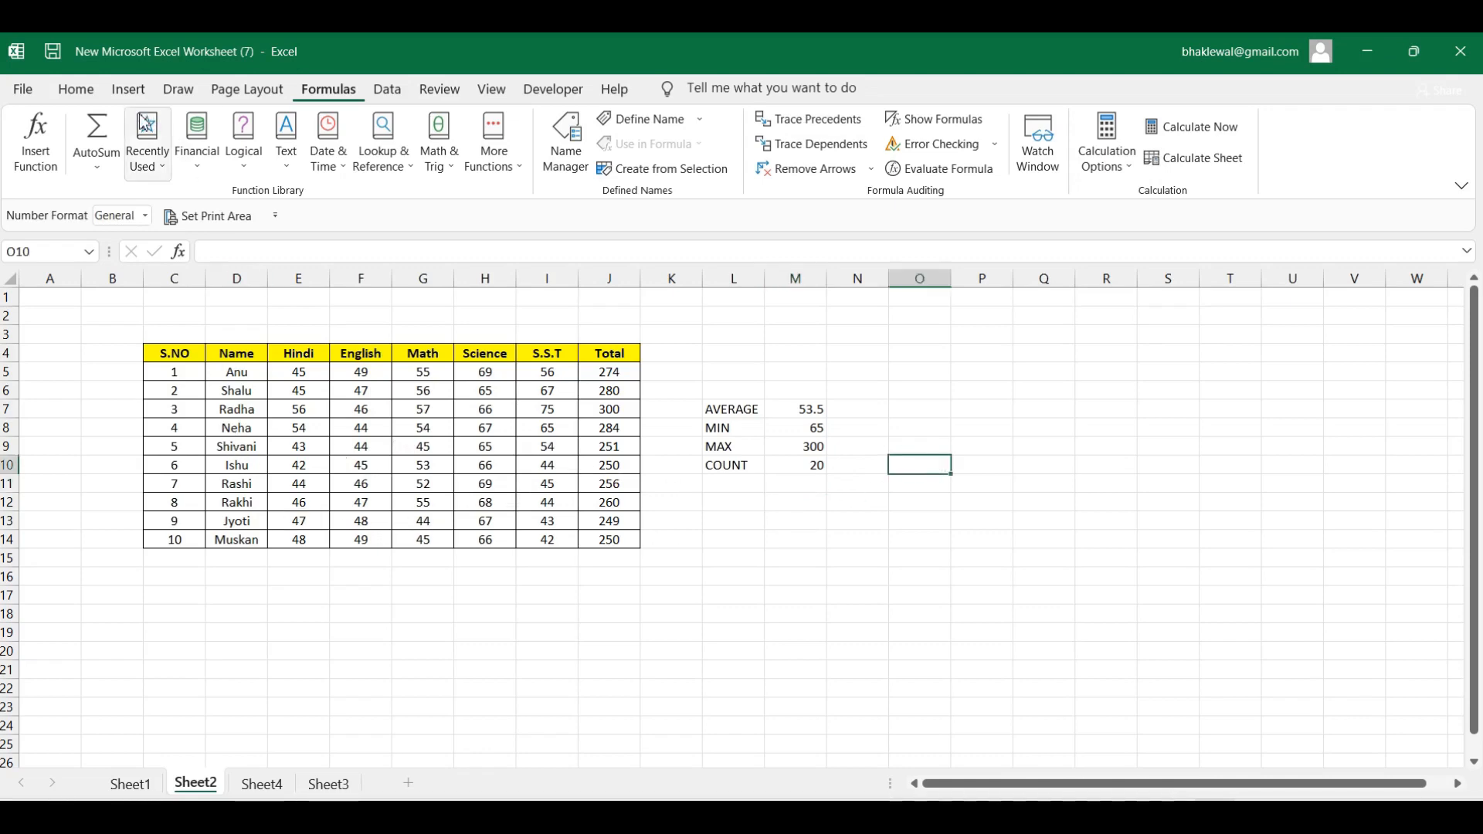
pyautogui.click(97, 164)
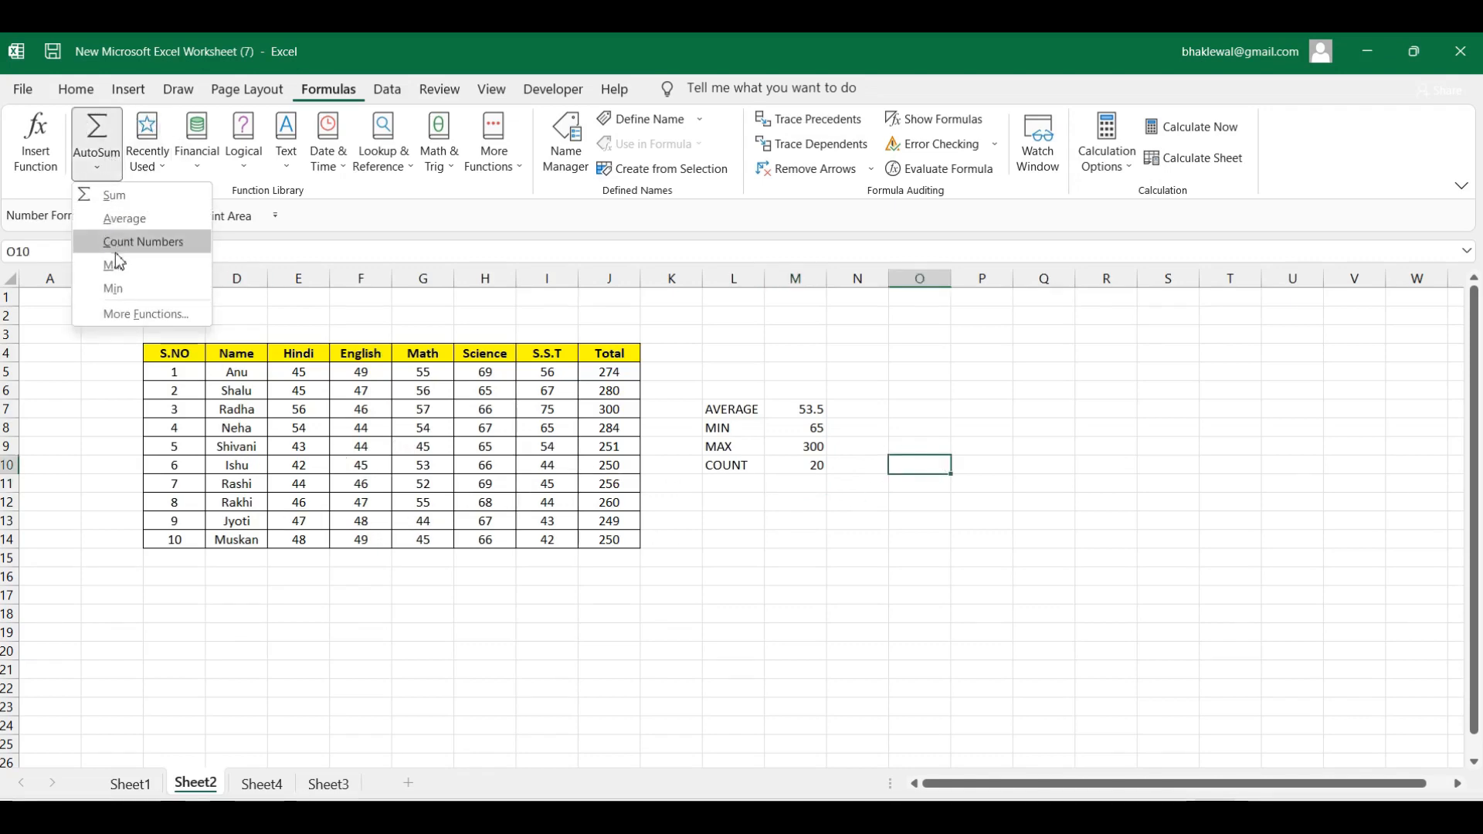
pyautogui.click(128, 242)
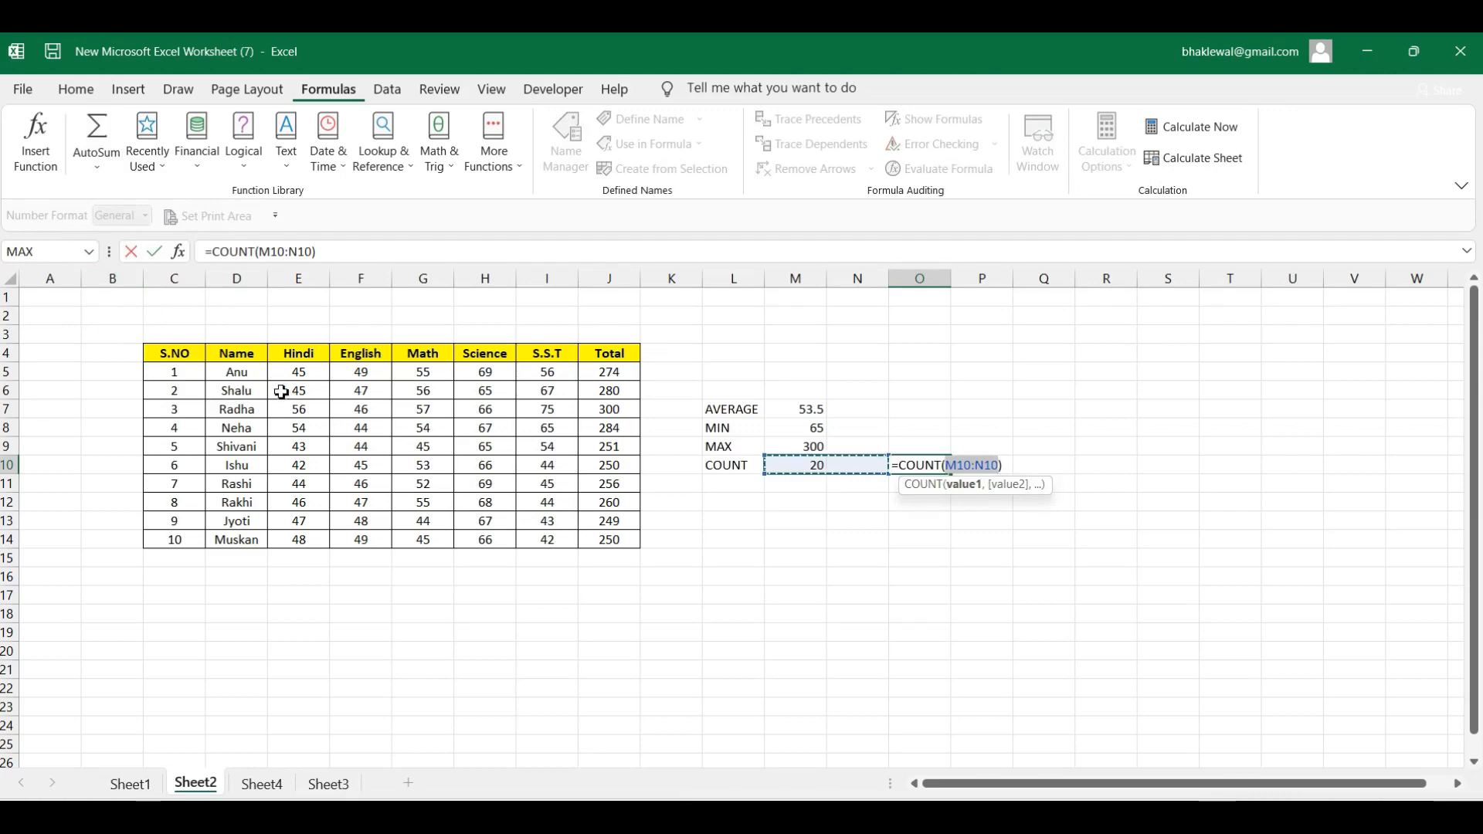
pyautogui.moveTo(237, 374); pyautogui.dragTo(299, 543)
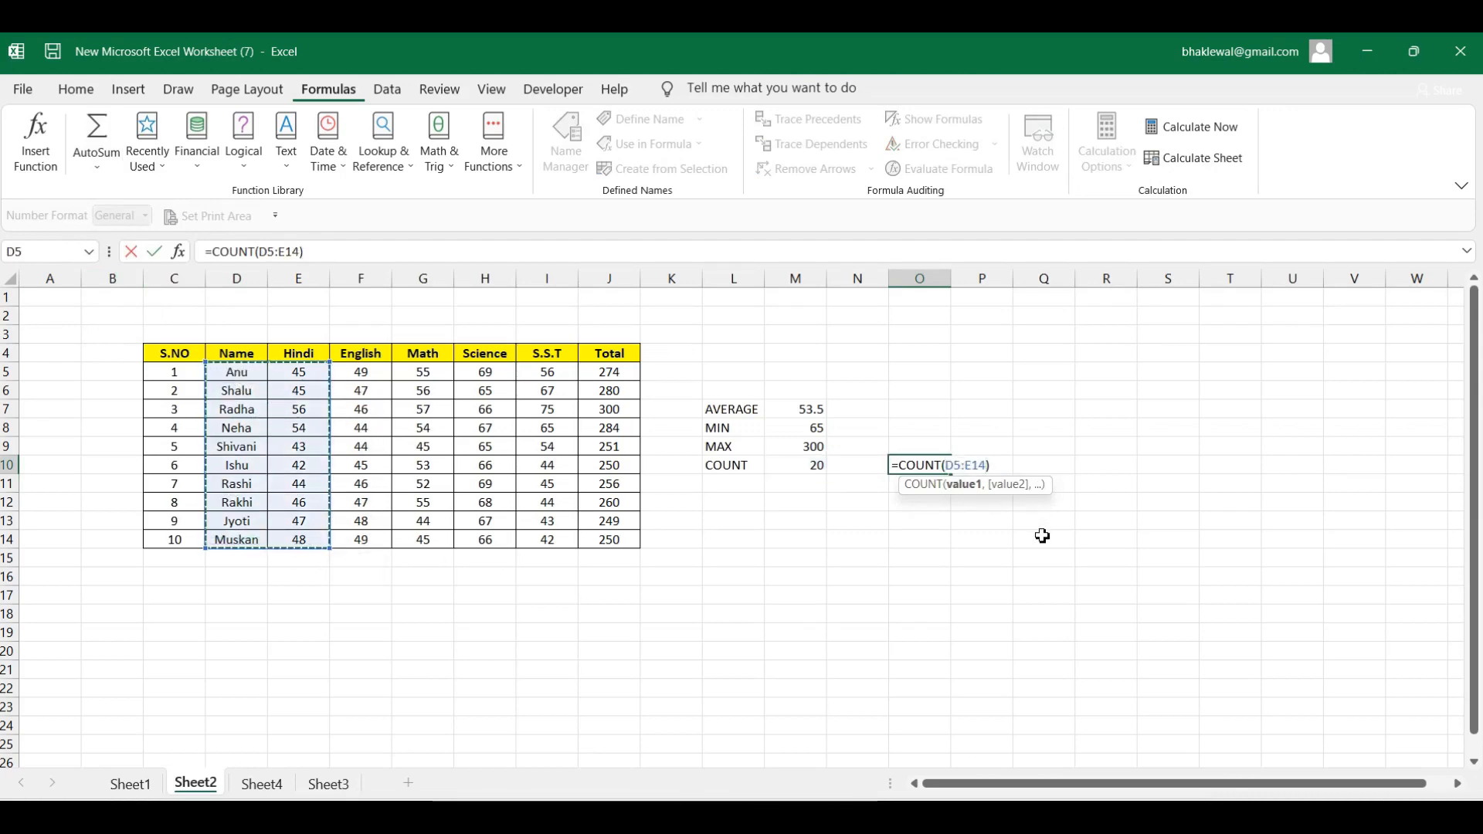
pyautogui.press('Return')
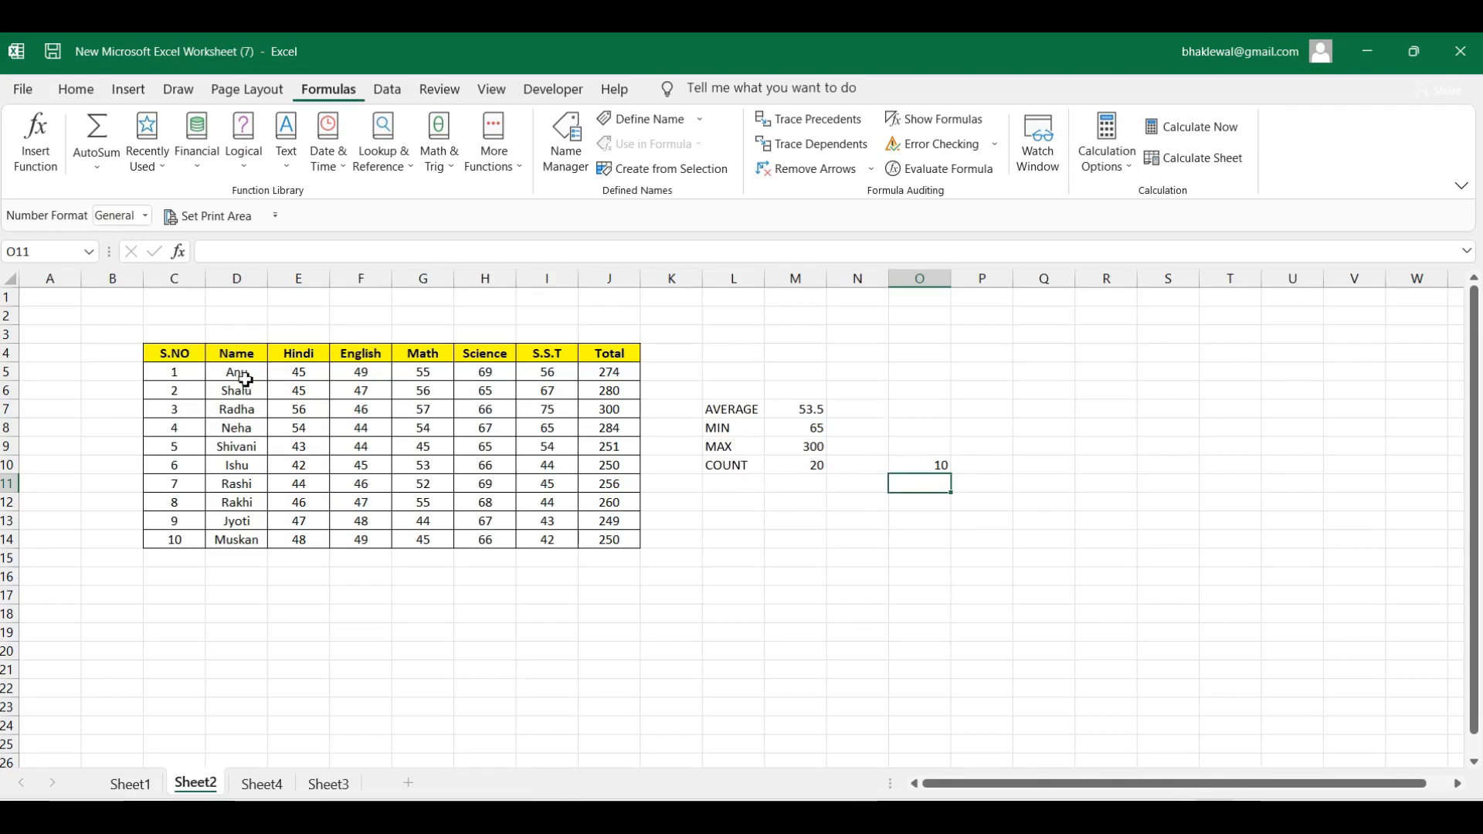
pyautogui.click(158, 162)
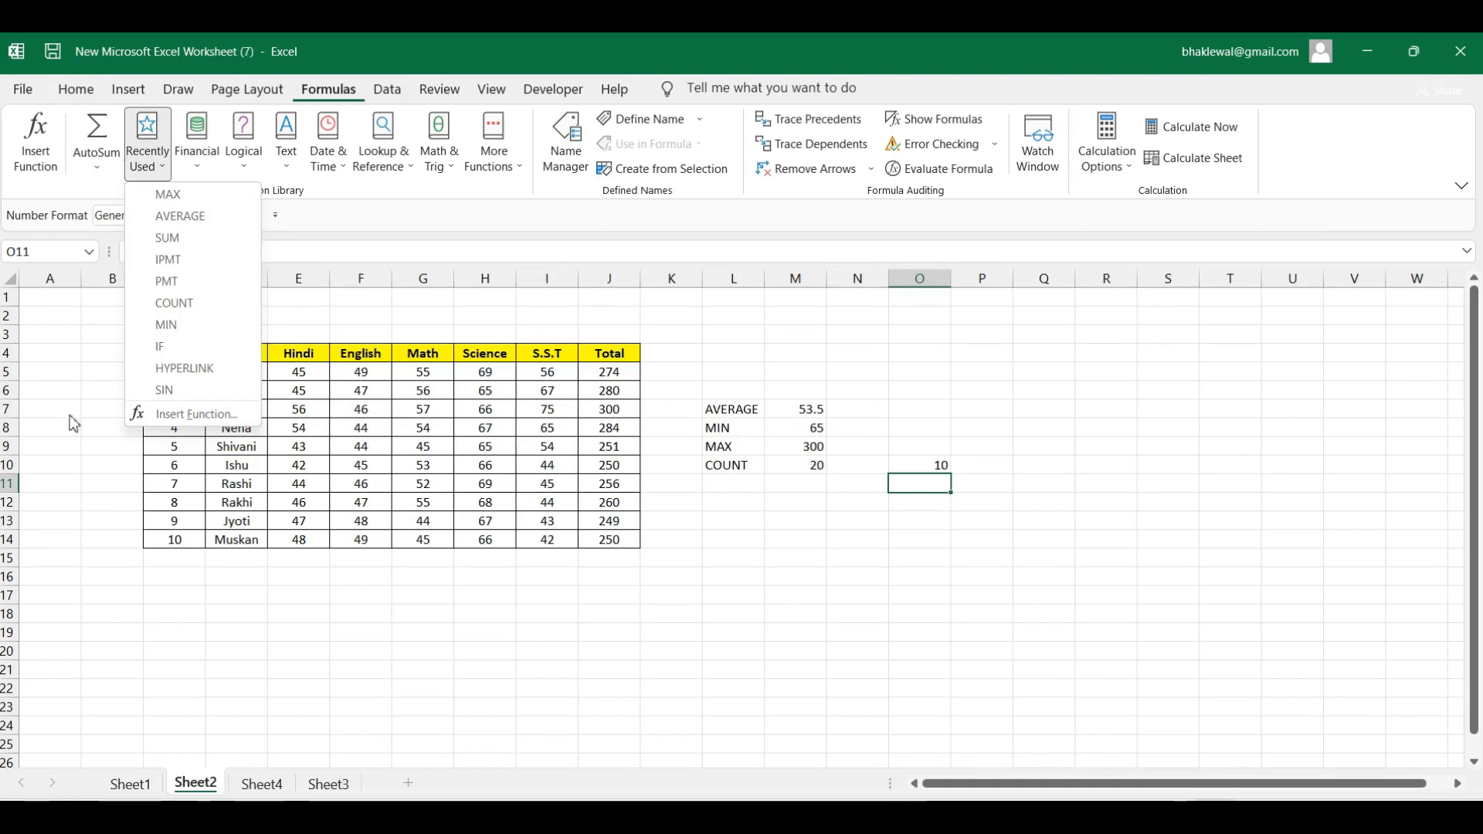
pyautogui.click(91, 356)
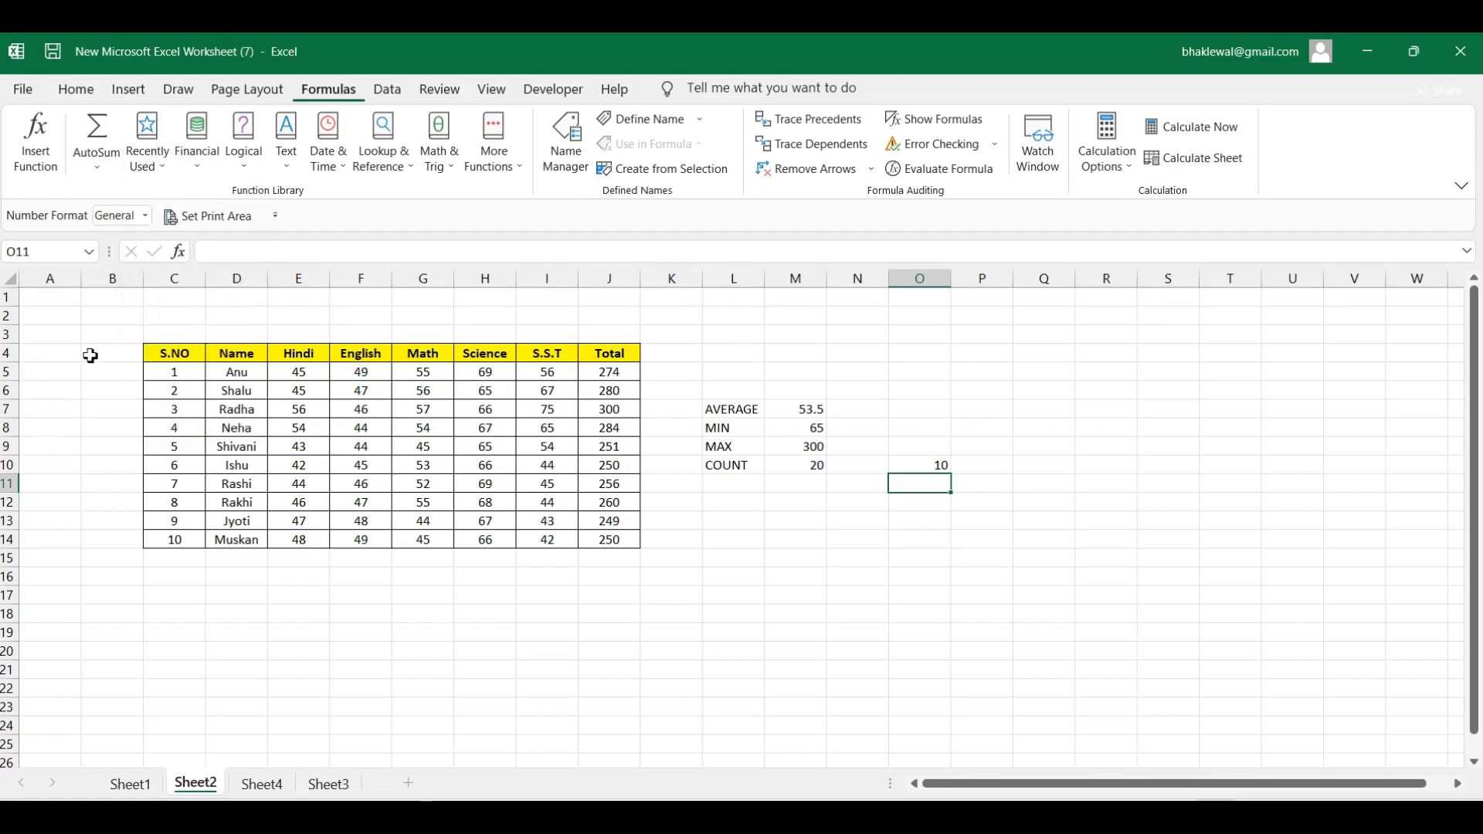
pyautogui.click(198, 165)
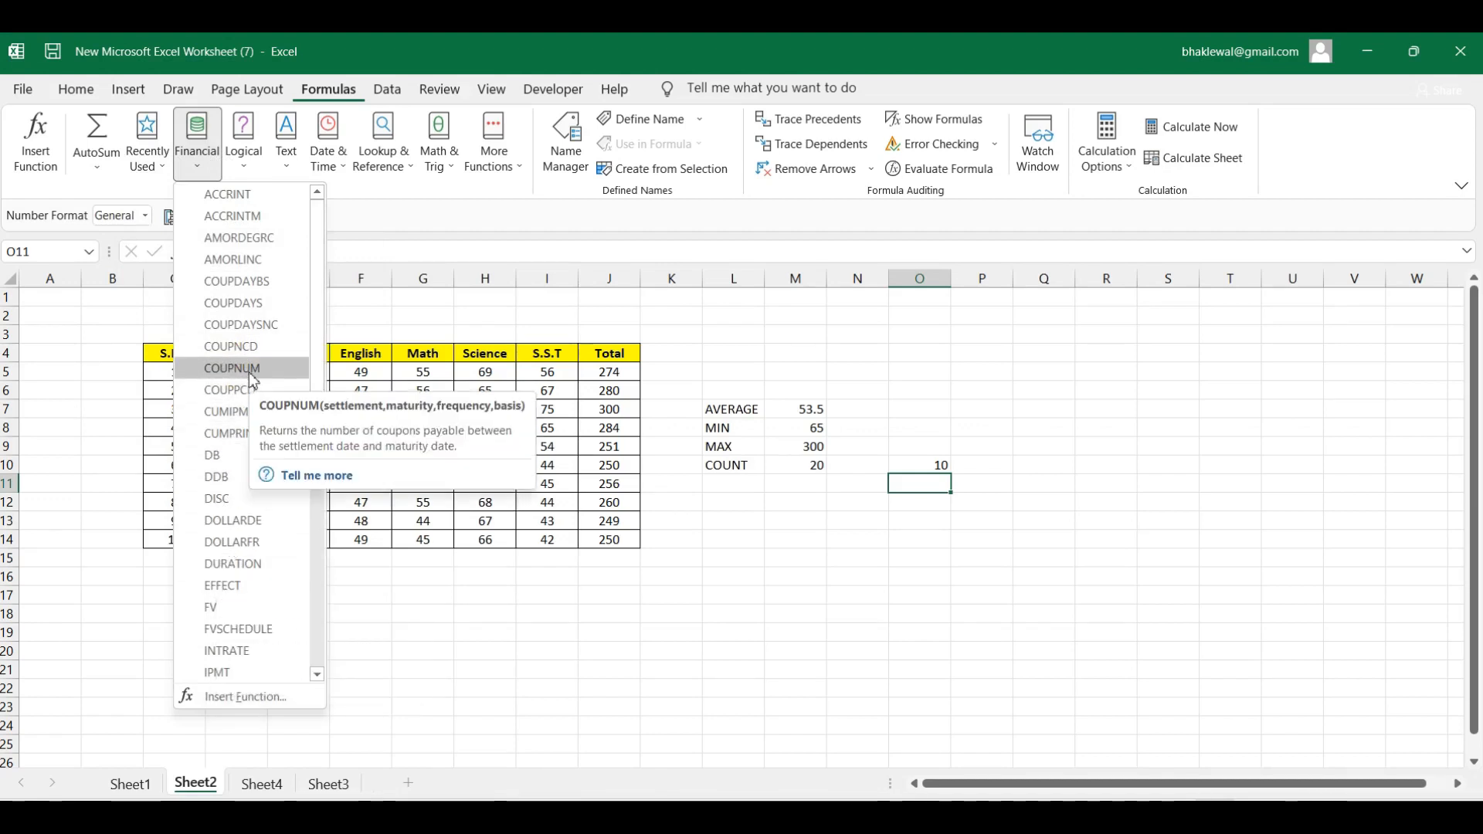
pyautogui.scroll(-2, 253, 381)
pyautogui.scroll(2, 252, 381)
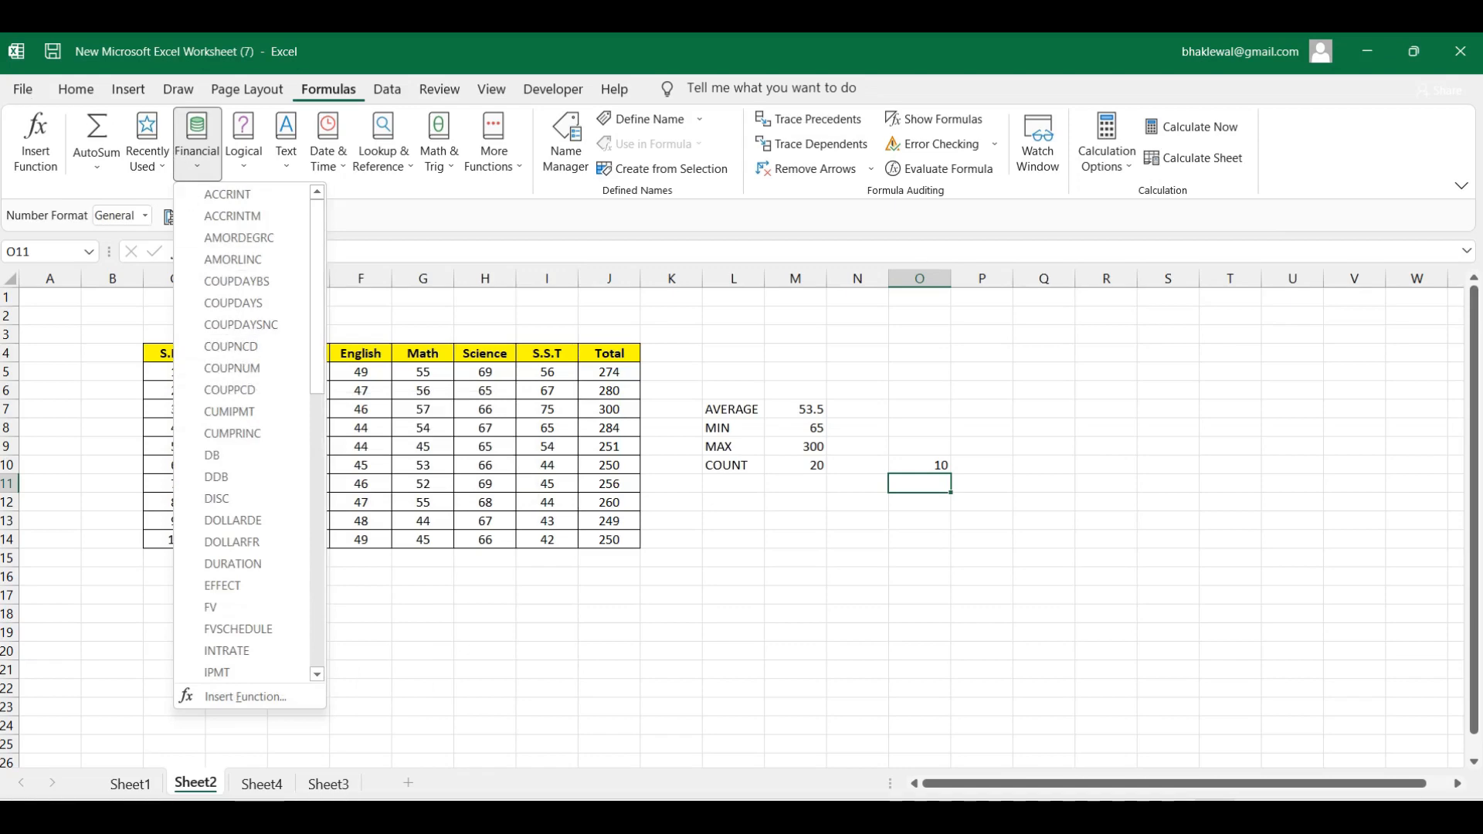
pyautogui.click(842, 571)
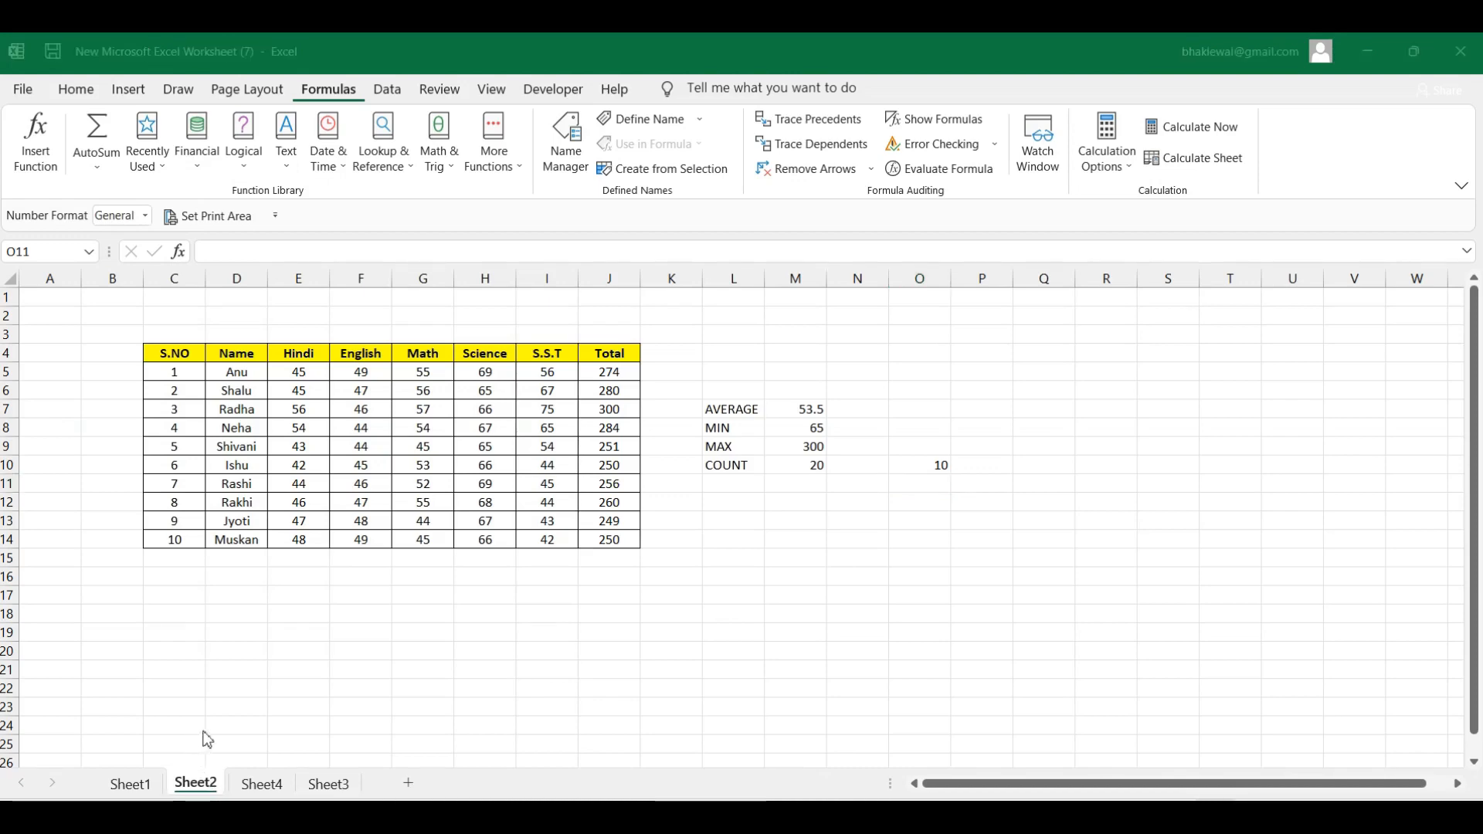
# - On Sheet3, insert the financial function PMT in cell I12 for the bike loan's EMI
pyautogui.click(325, 785)
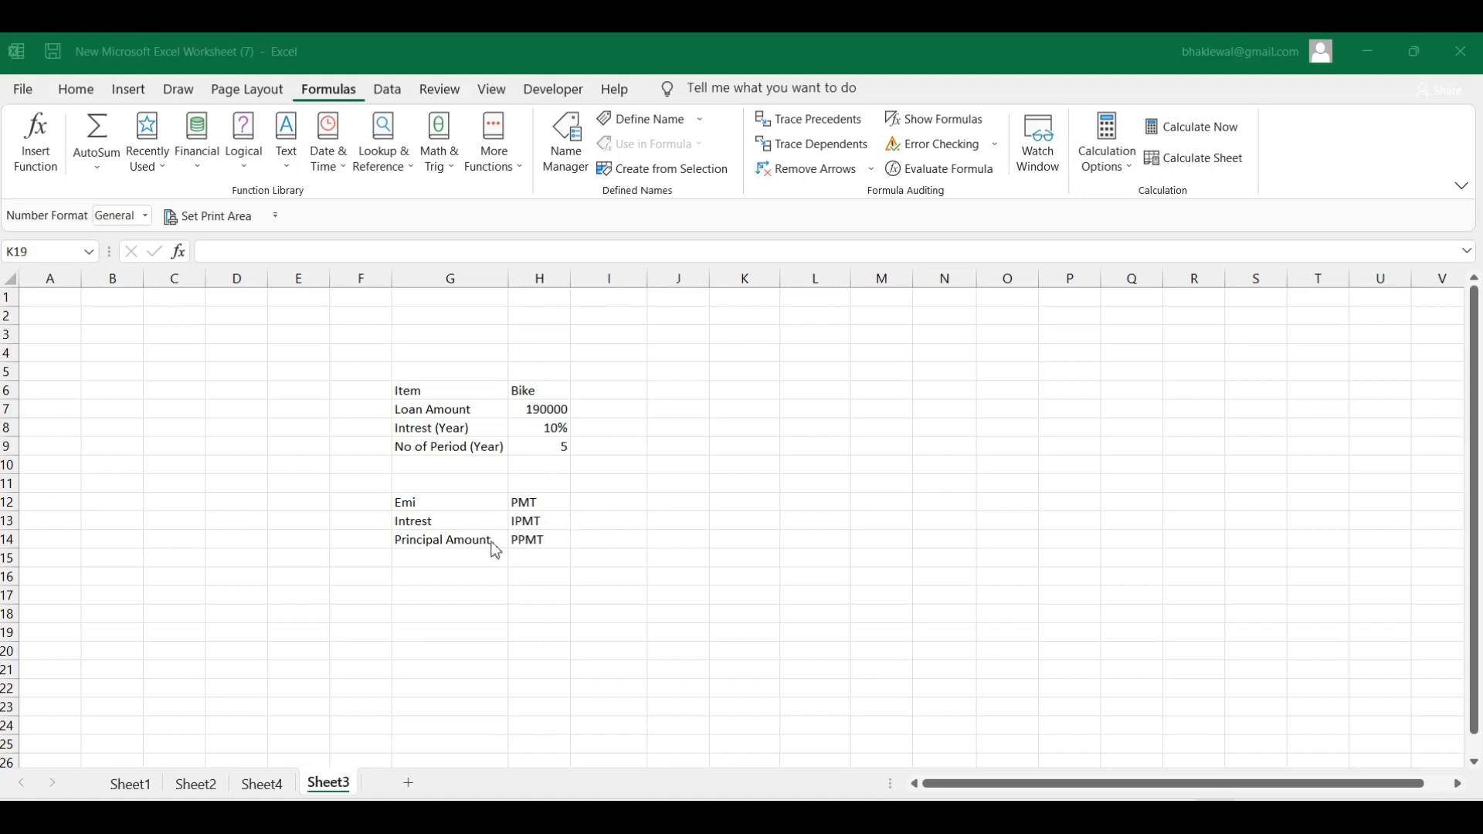
pyautogui.click(585, 501)
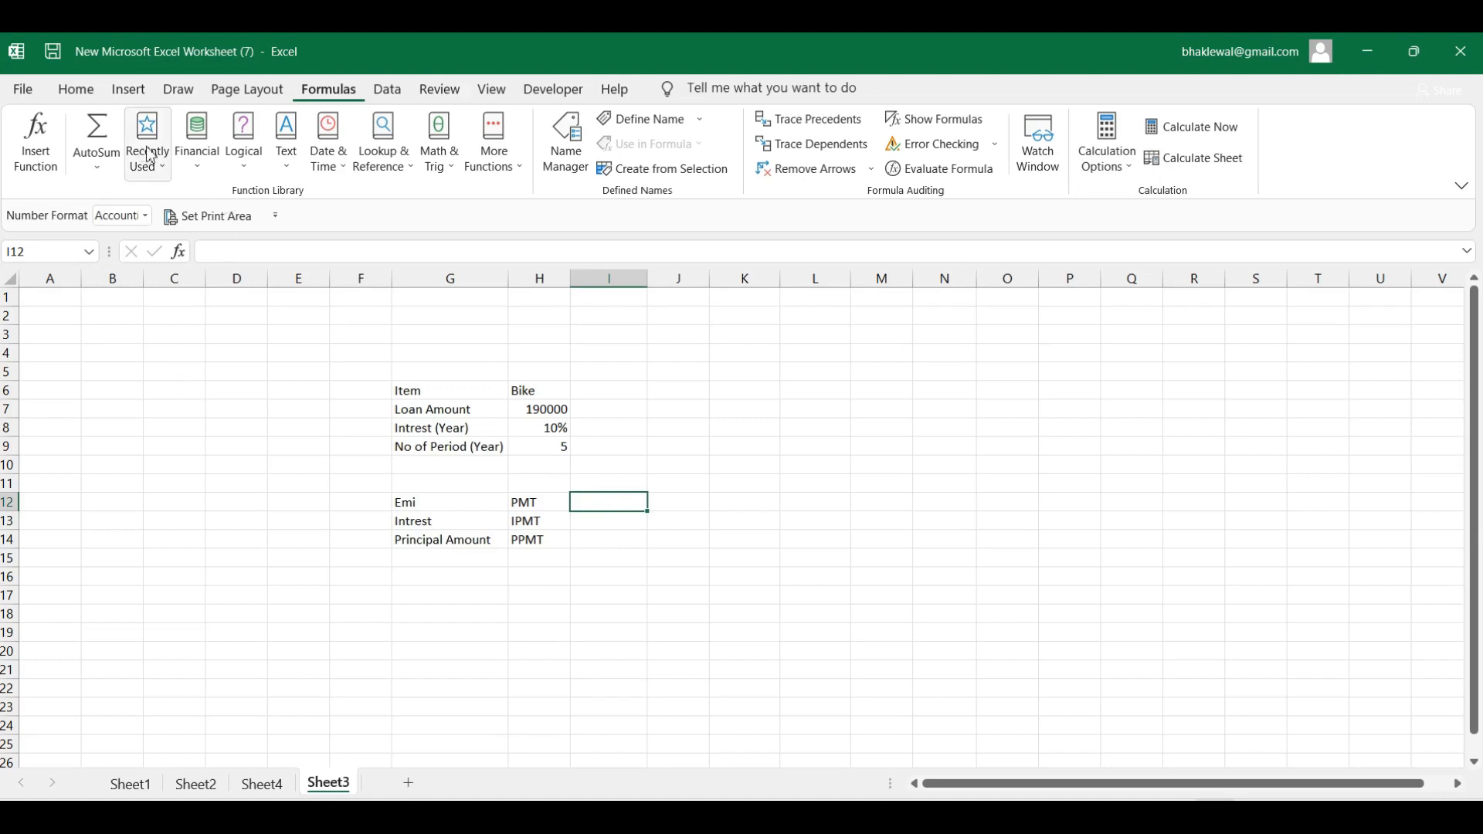
pyautogui.click(198, 158)
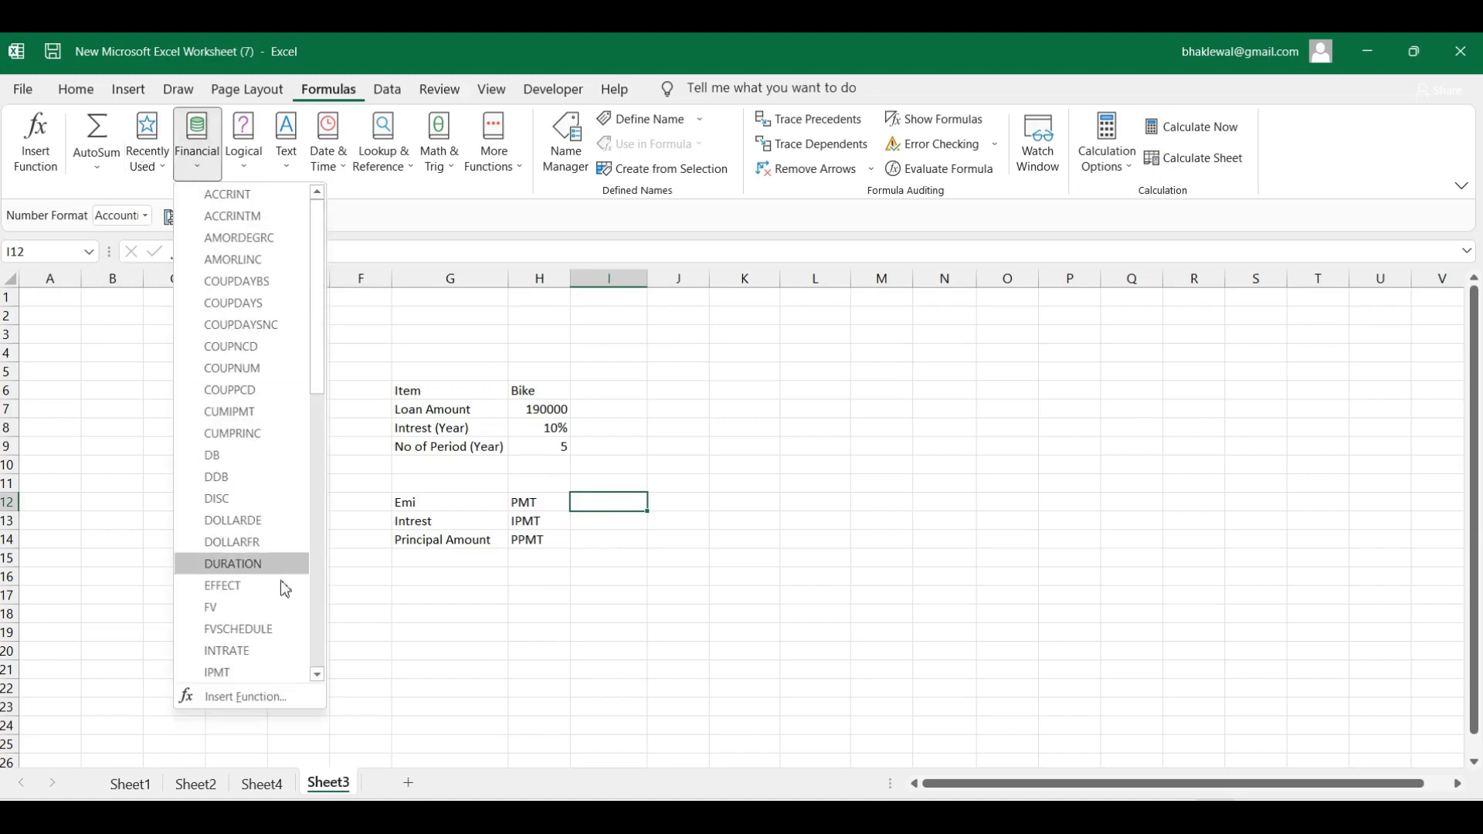
pyautogui.click(319, 675)
pyautogui.click(318, 676)
pyautogui.click(317, 675)
pyautogui.click(318, 675)
pyautogui.click(316, 676)
pyautogui.click(316, 675)
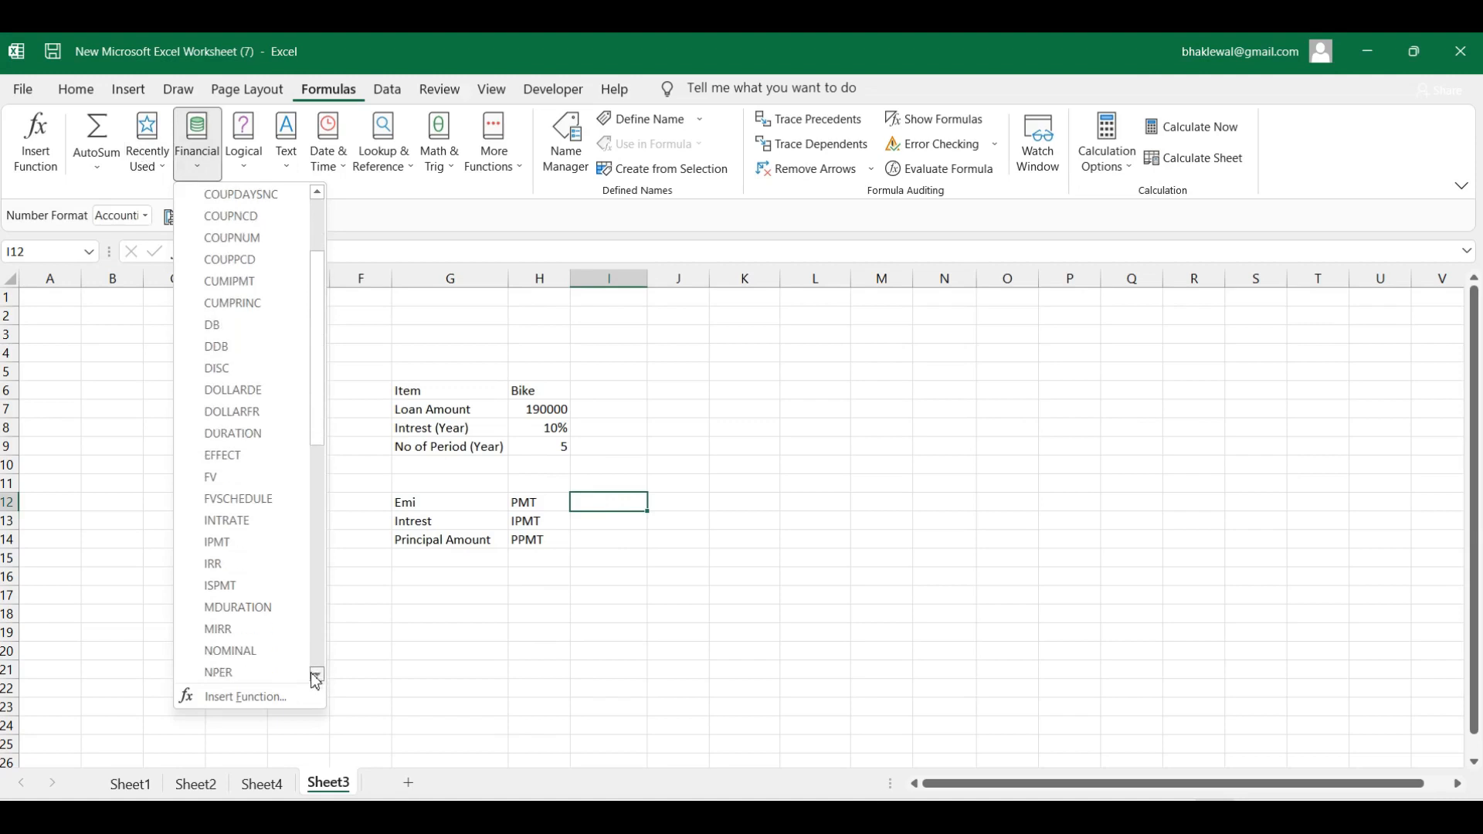
pyautogui.click(317, 676)
pyautogui.click(317, 675)
pyautogui.click(317, 675)
pyautogui.click(317, 675)
pyautogui.click(317, 675)
pyautogui.click(317, 675)
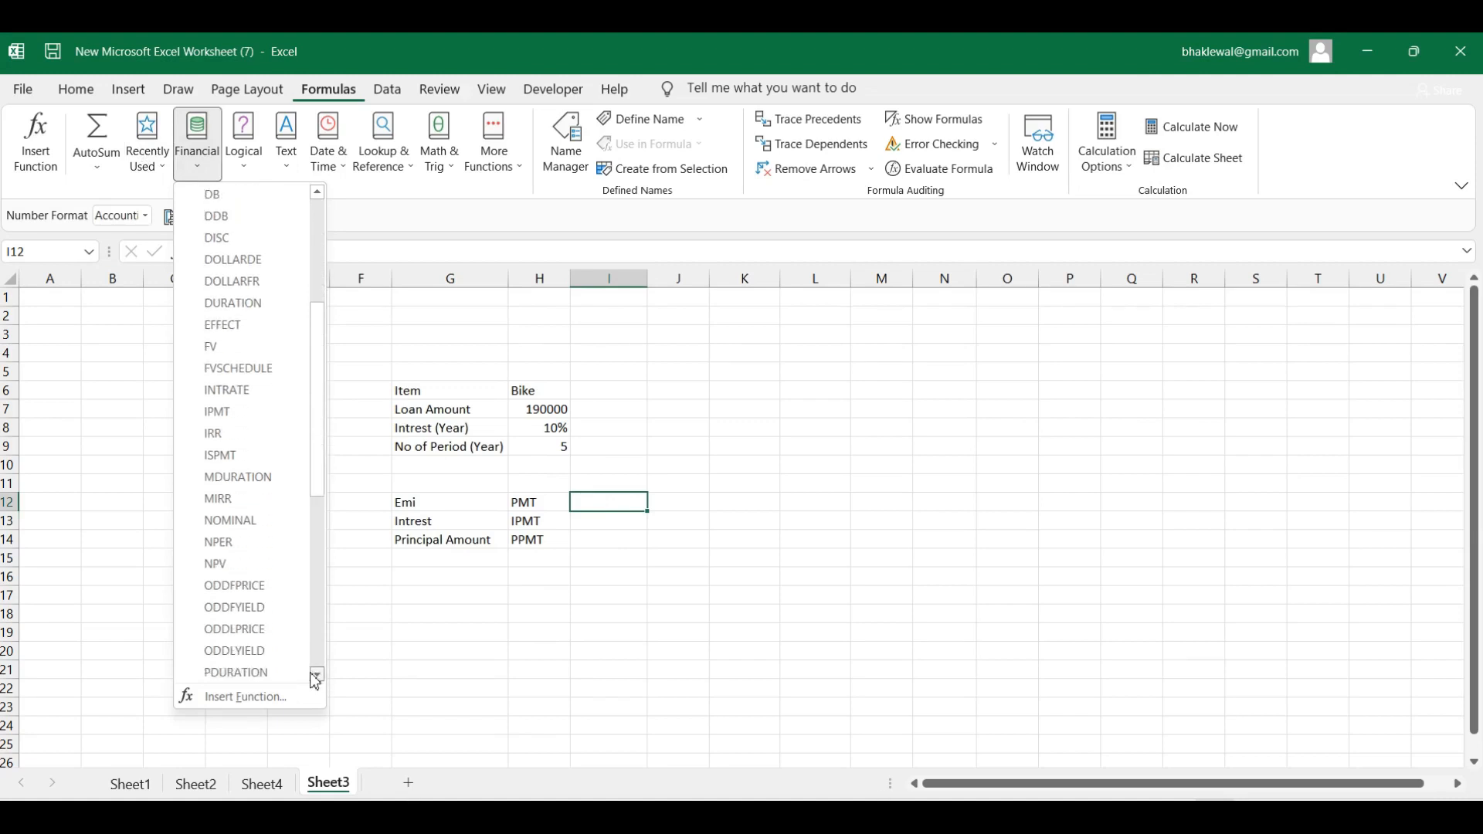
pyautogui.click(317, 676)
pyautogui.click(317, 675)
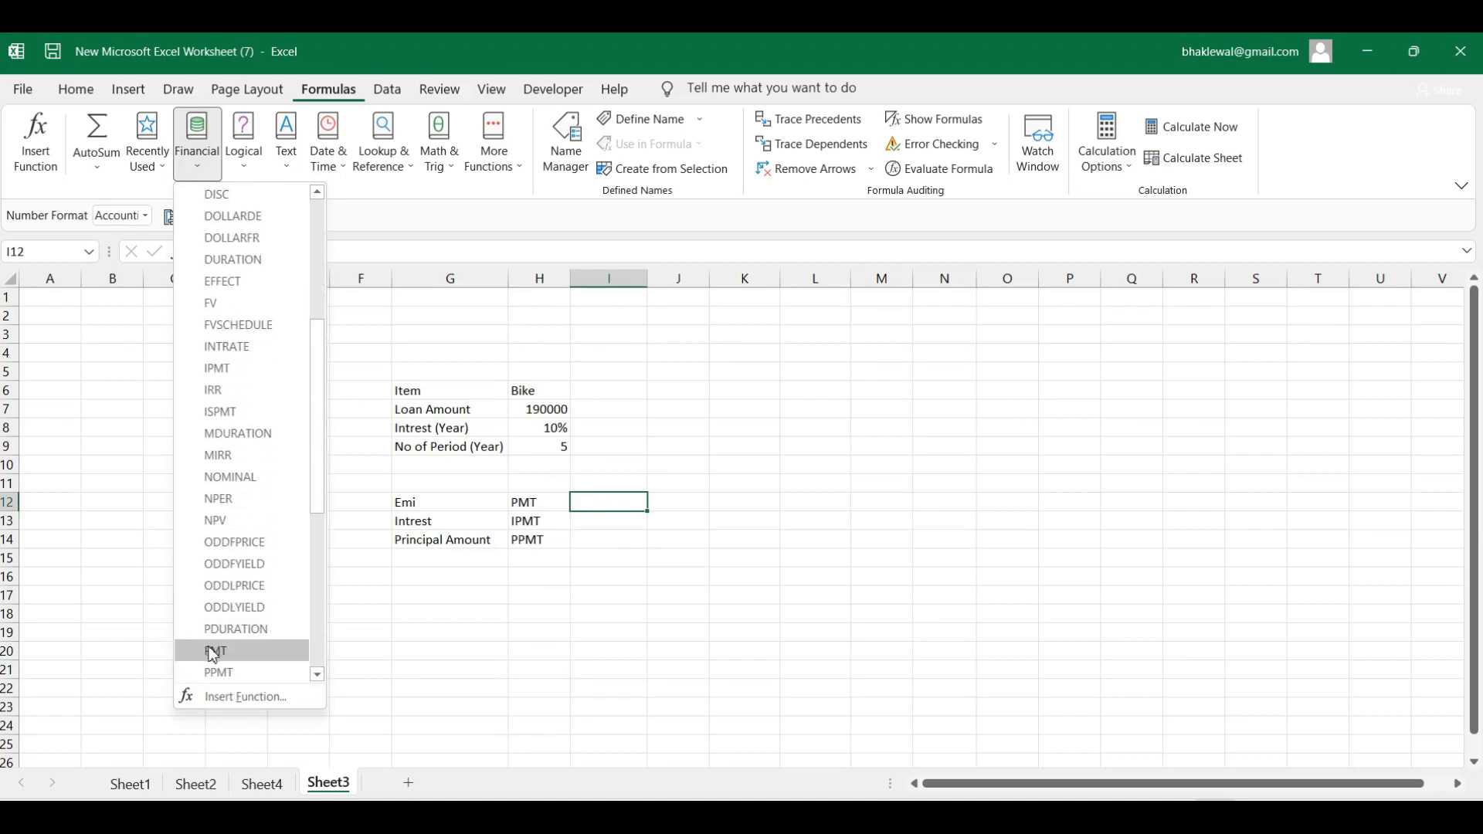
pyautogui.click(214, 654)
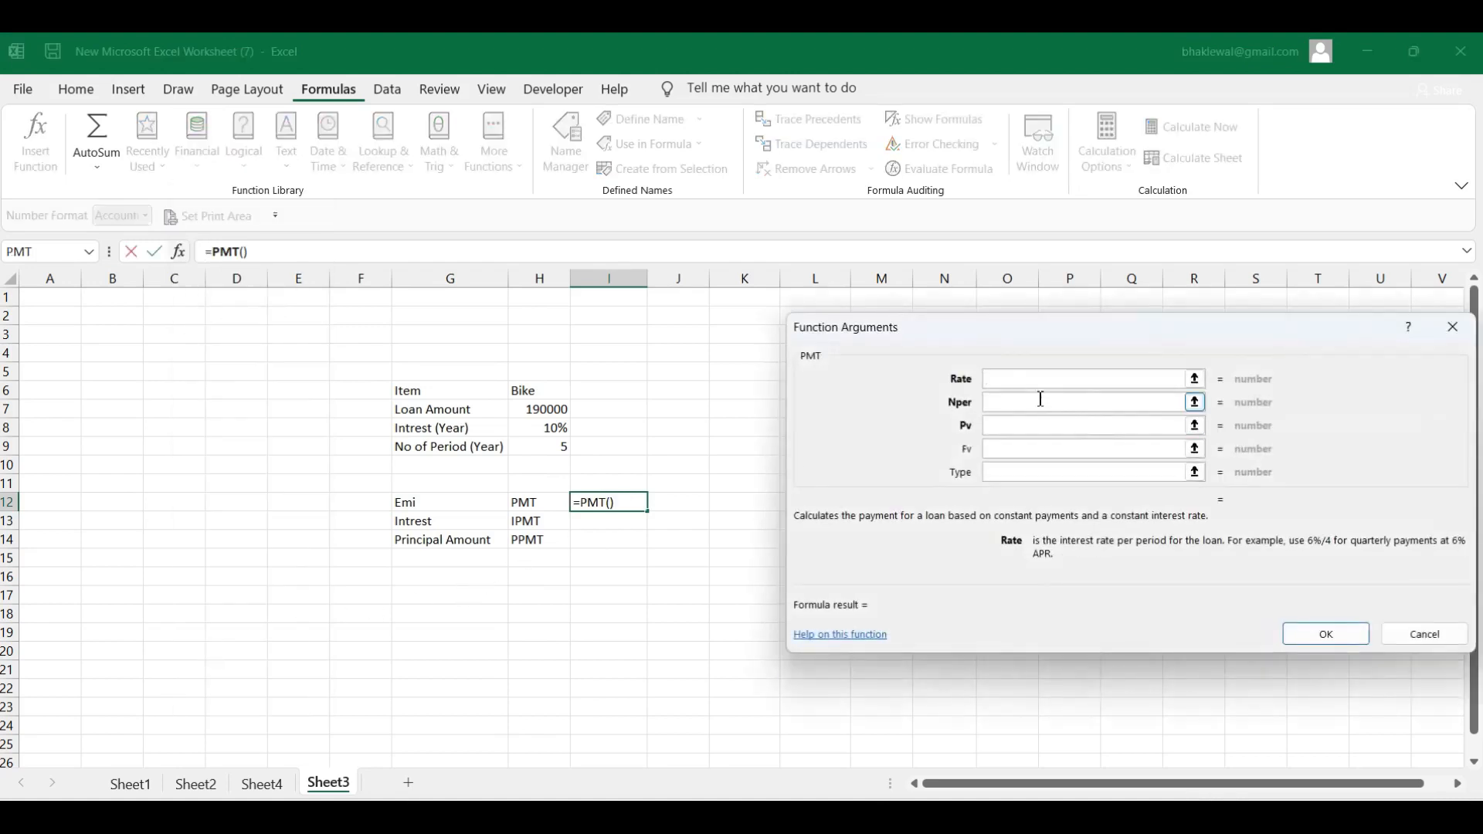
# - Set the PMT arguments Rate to H8/12 and Nper to H9*12 for monthly payments
pyautogui.click(544, 433)
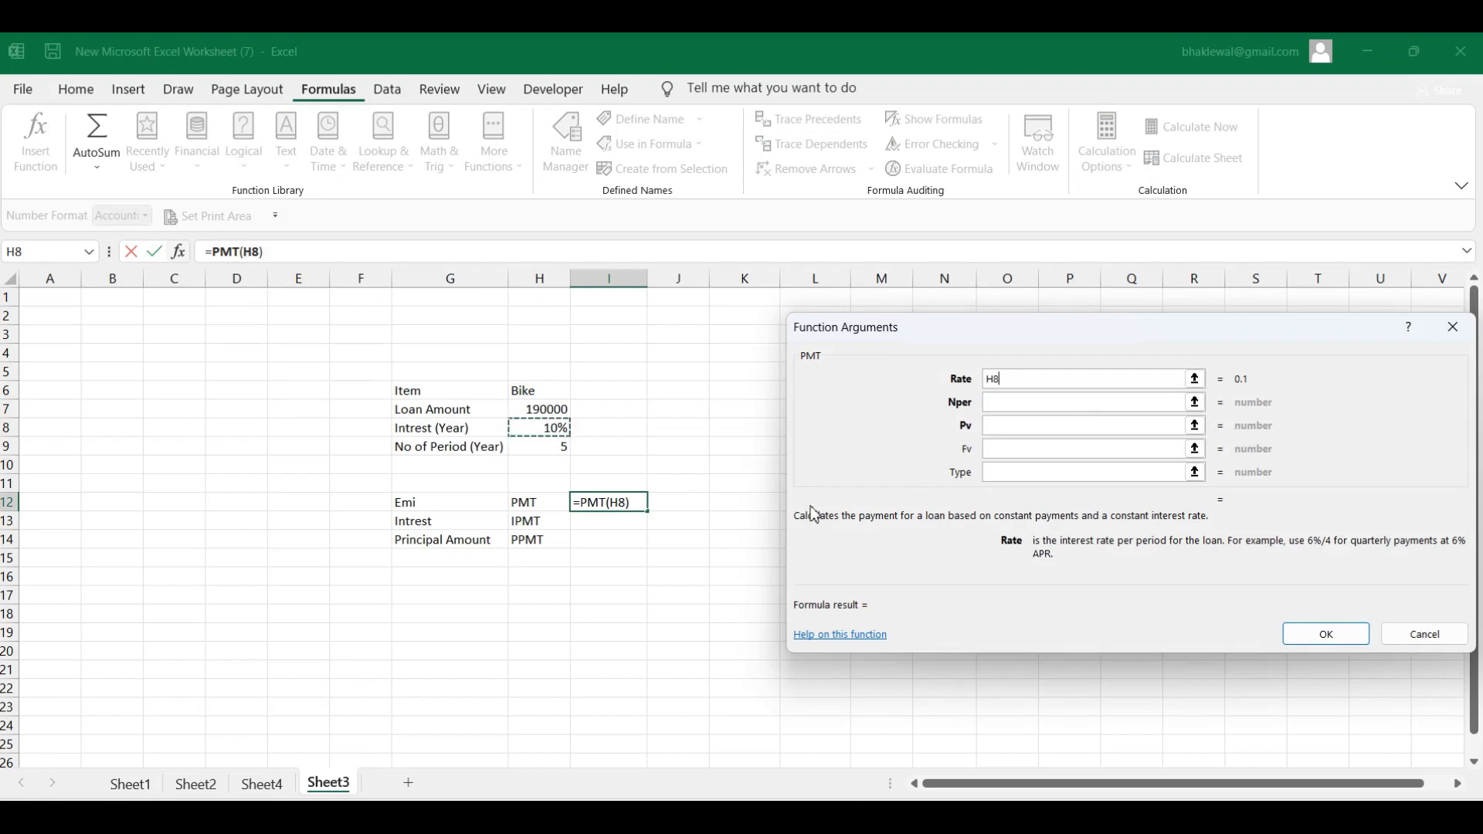
pyautogui.write('/12')
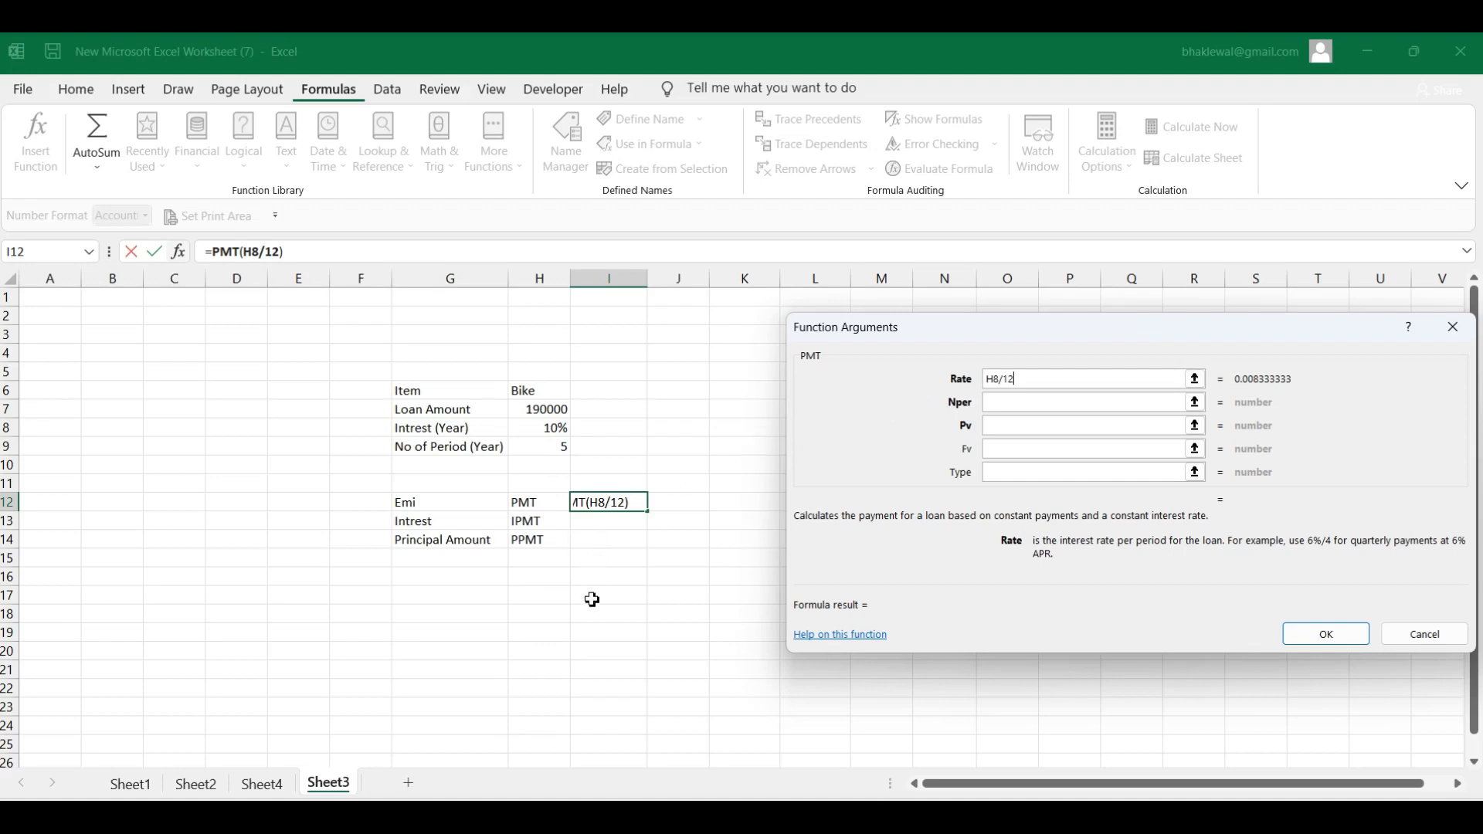
pyautogui.click(202, 815)
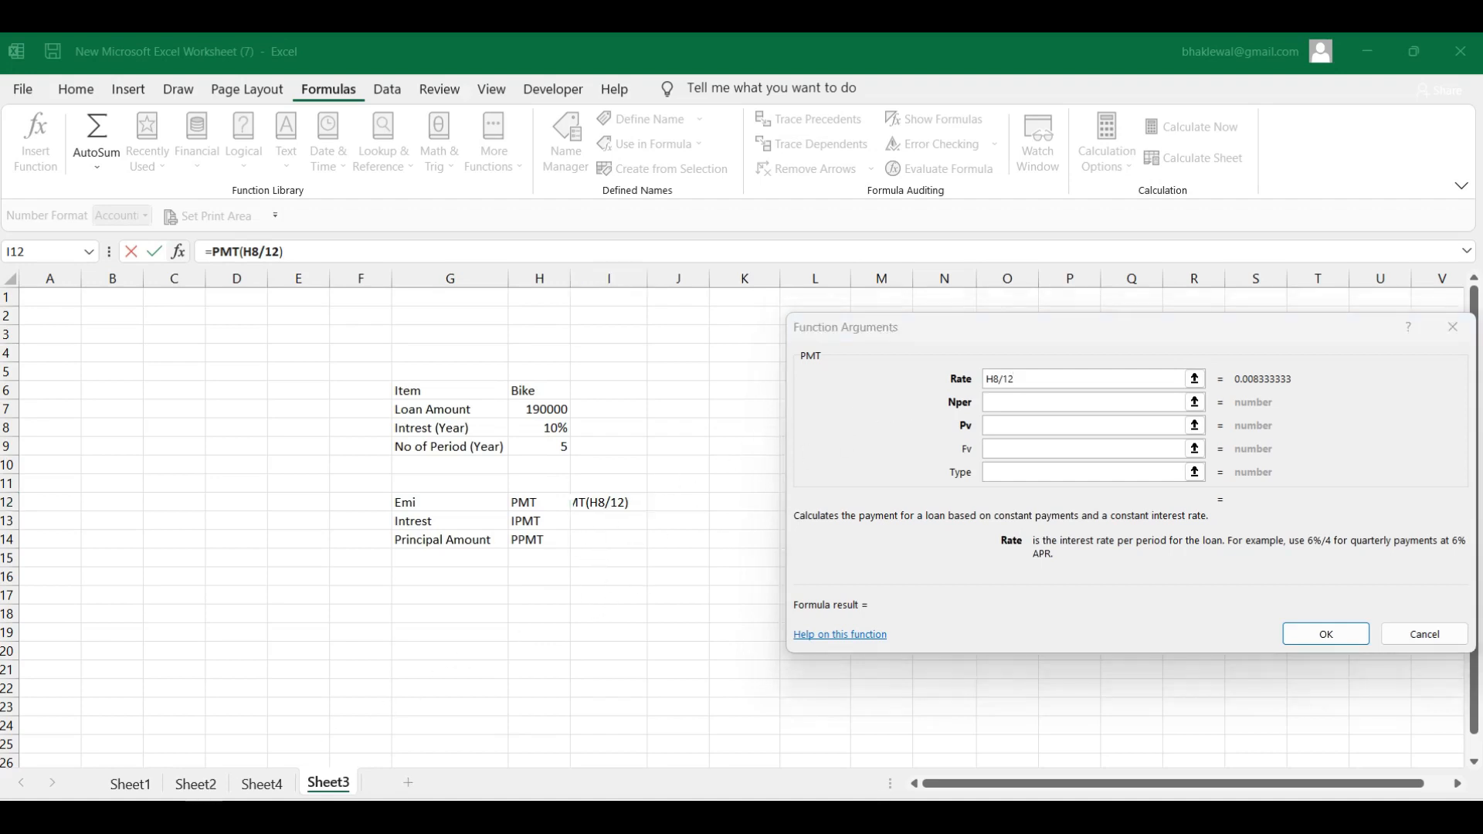
pyautogui.click(1006, 400)
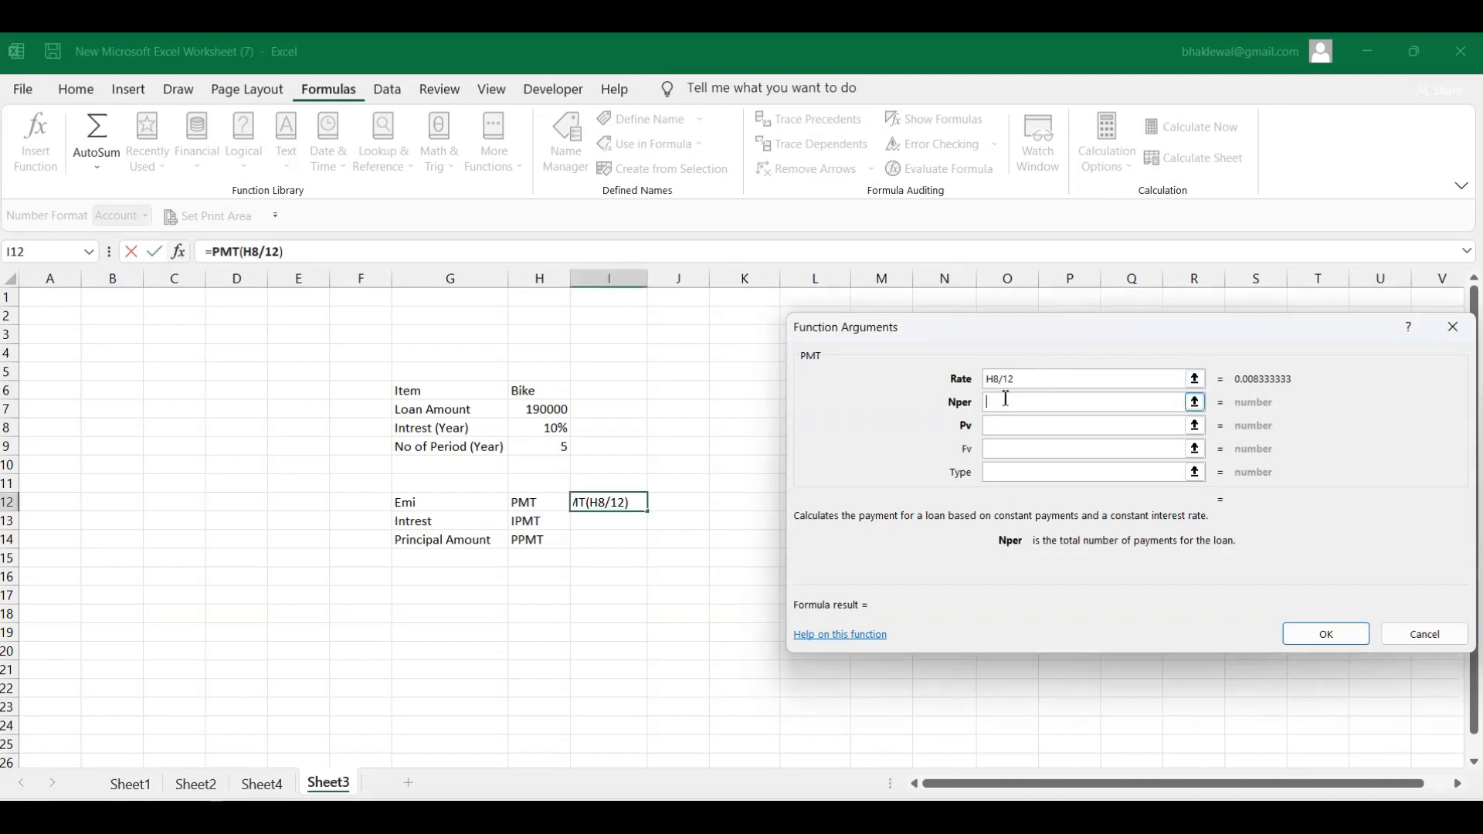
pyautogui.click(552, 449)
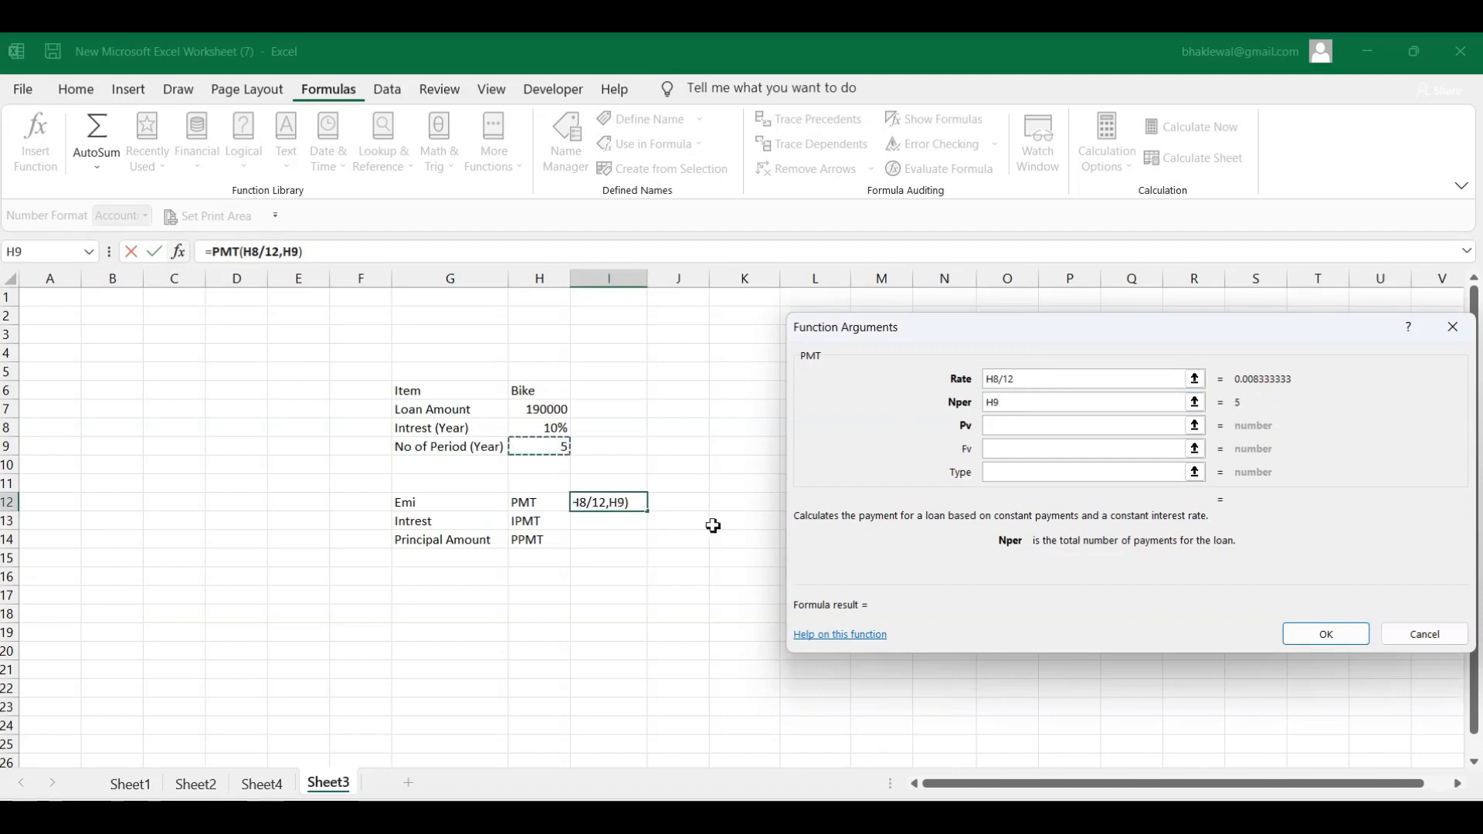
pyautogui.write('*')
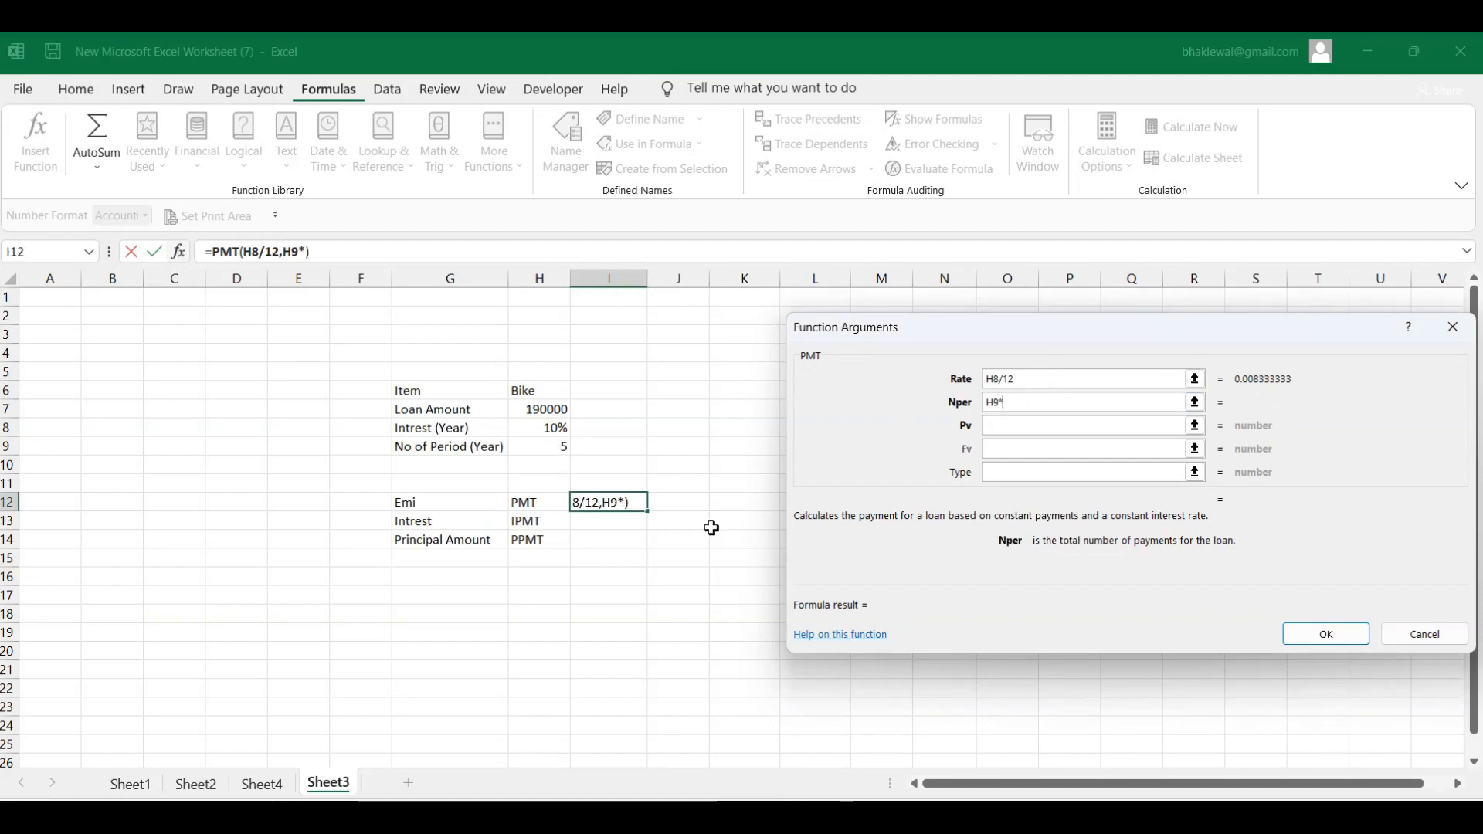
pyautogui.write('12')
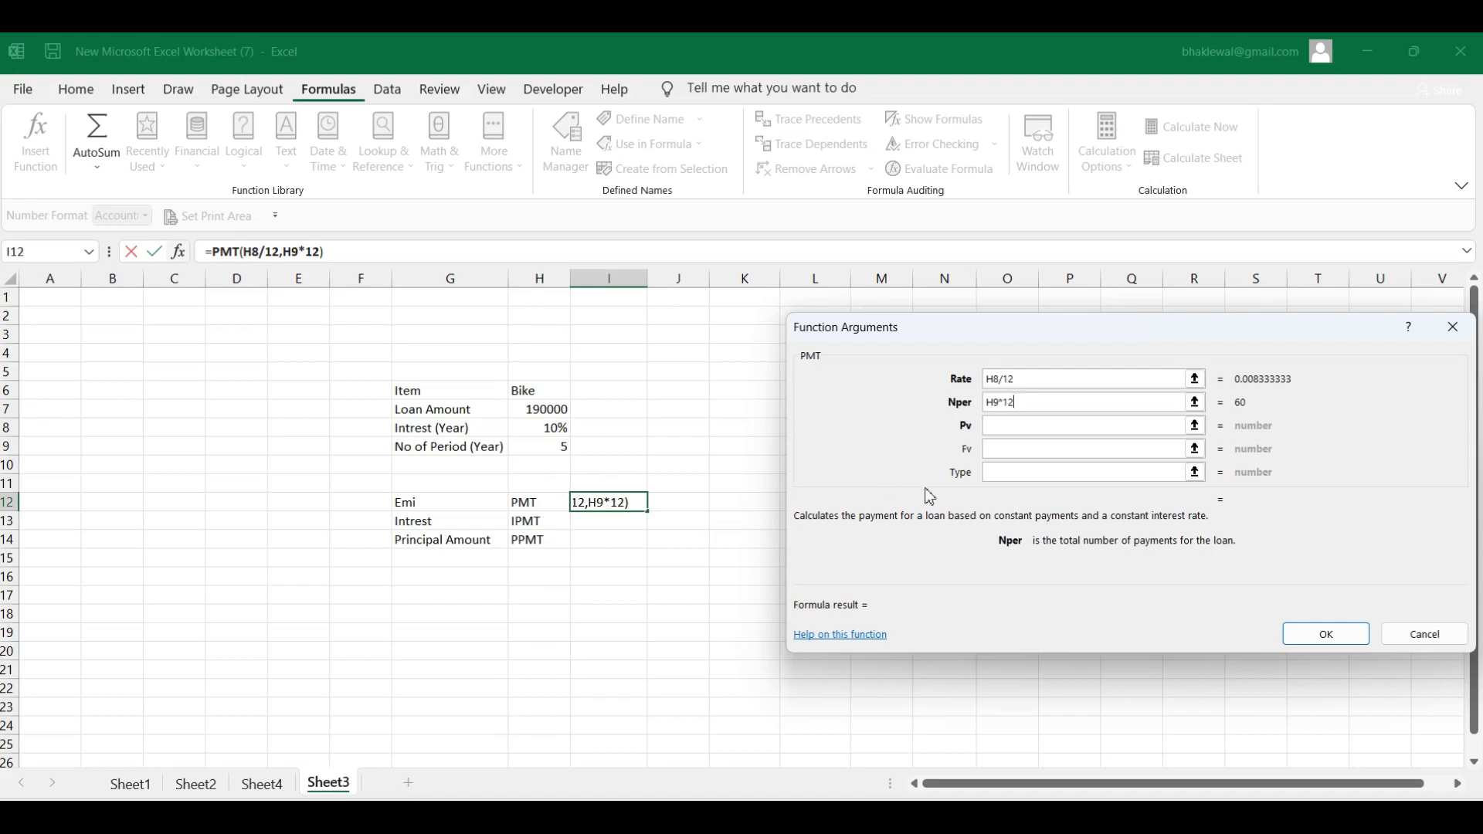
# - Set the PMT argument Pv to the negative loan amount, -H7, and complete the function
pyautogui.click(1011, 427)
pyautogui.click(1011, 426)
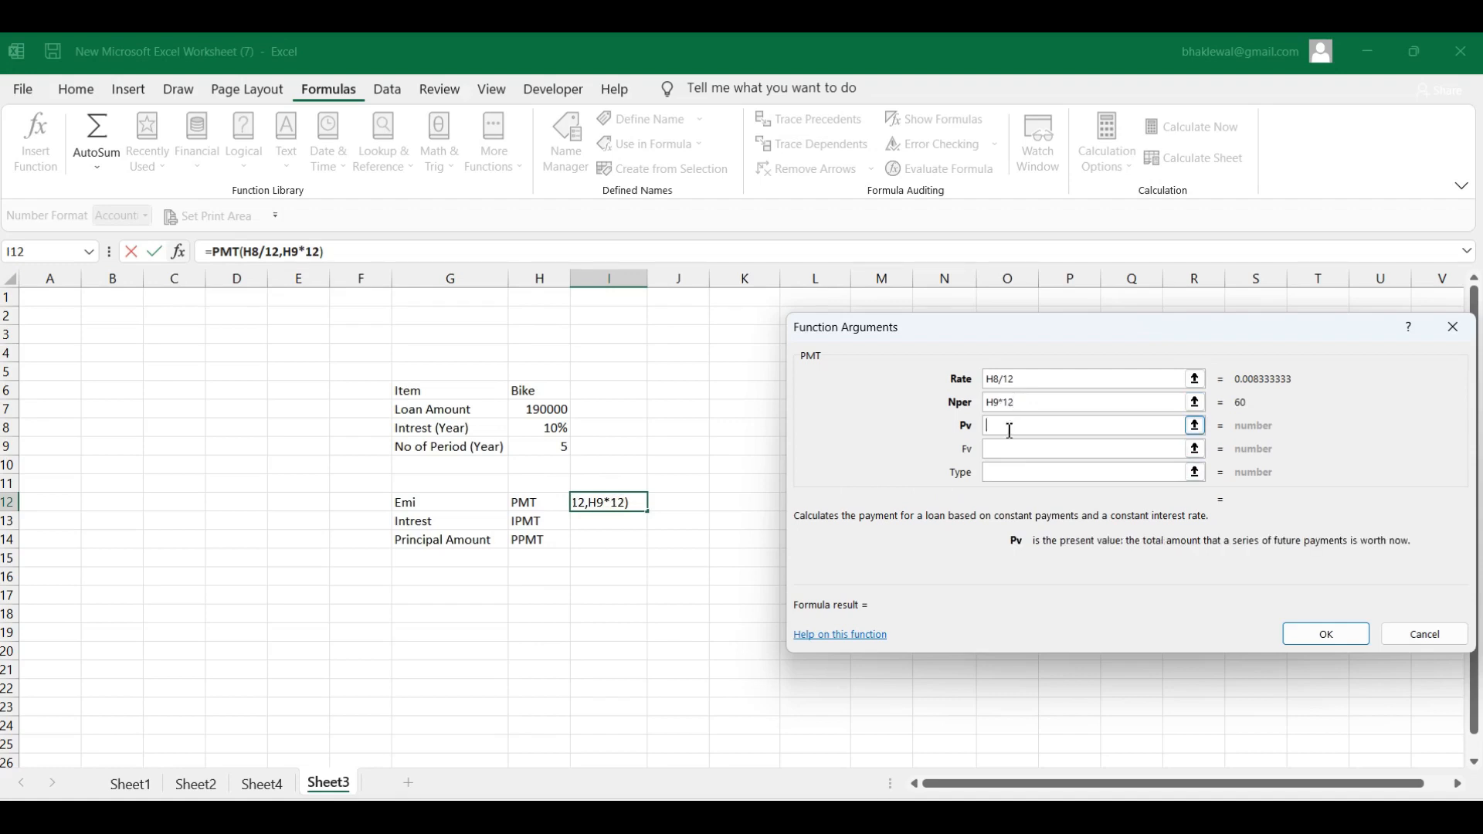
pyautogui.click(533, 412)
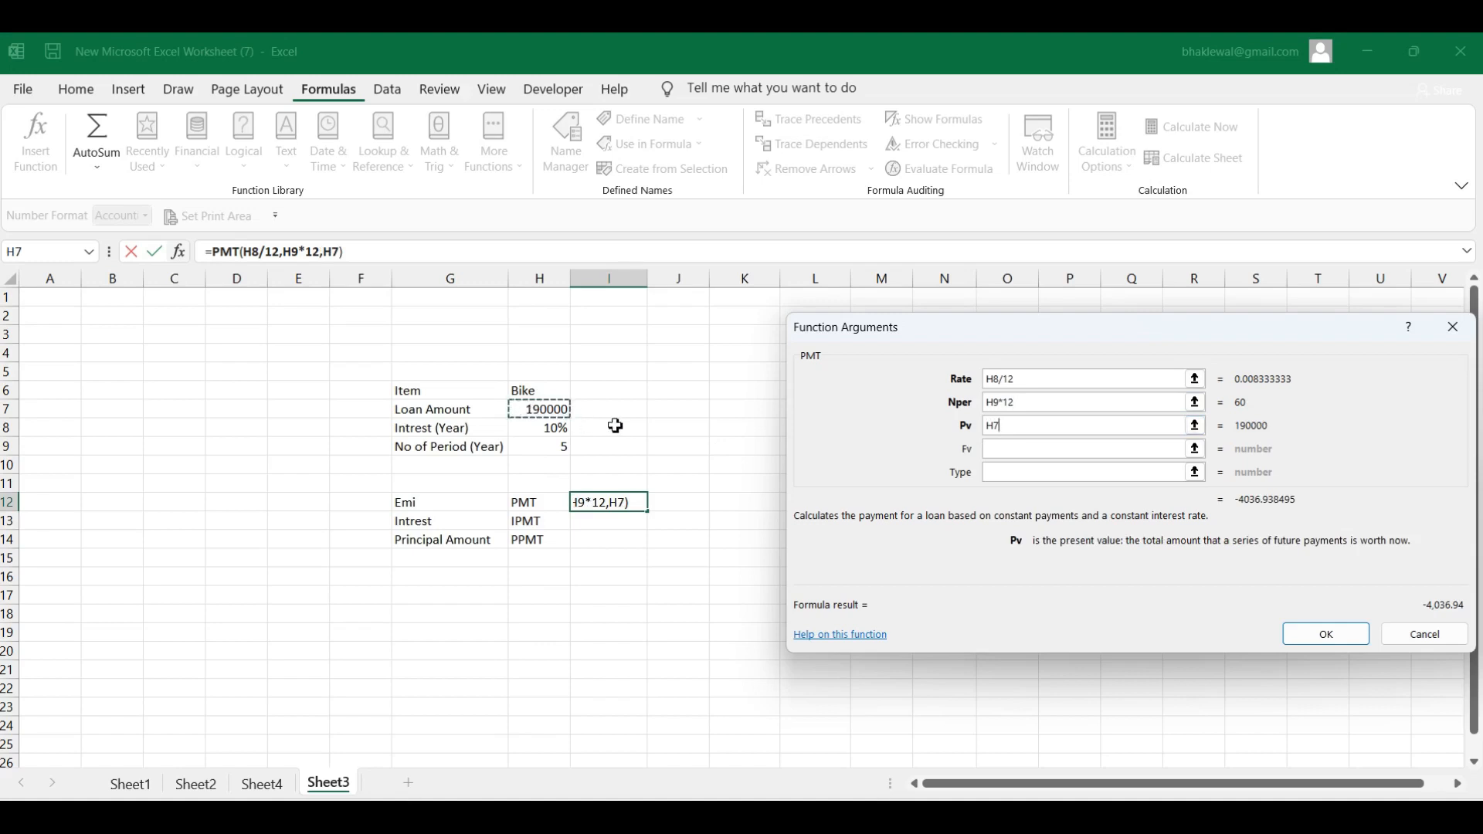
pyautogui.press('Home')
pyautogui.write('-')
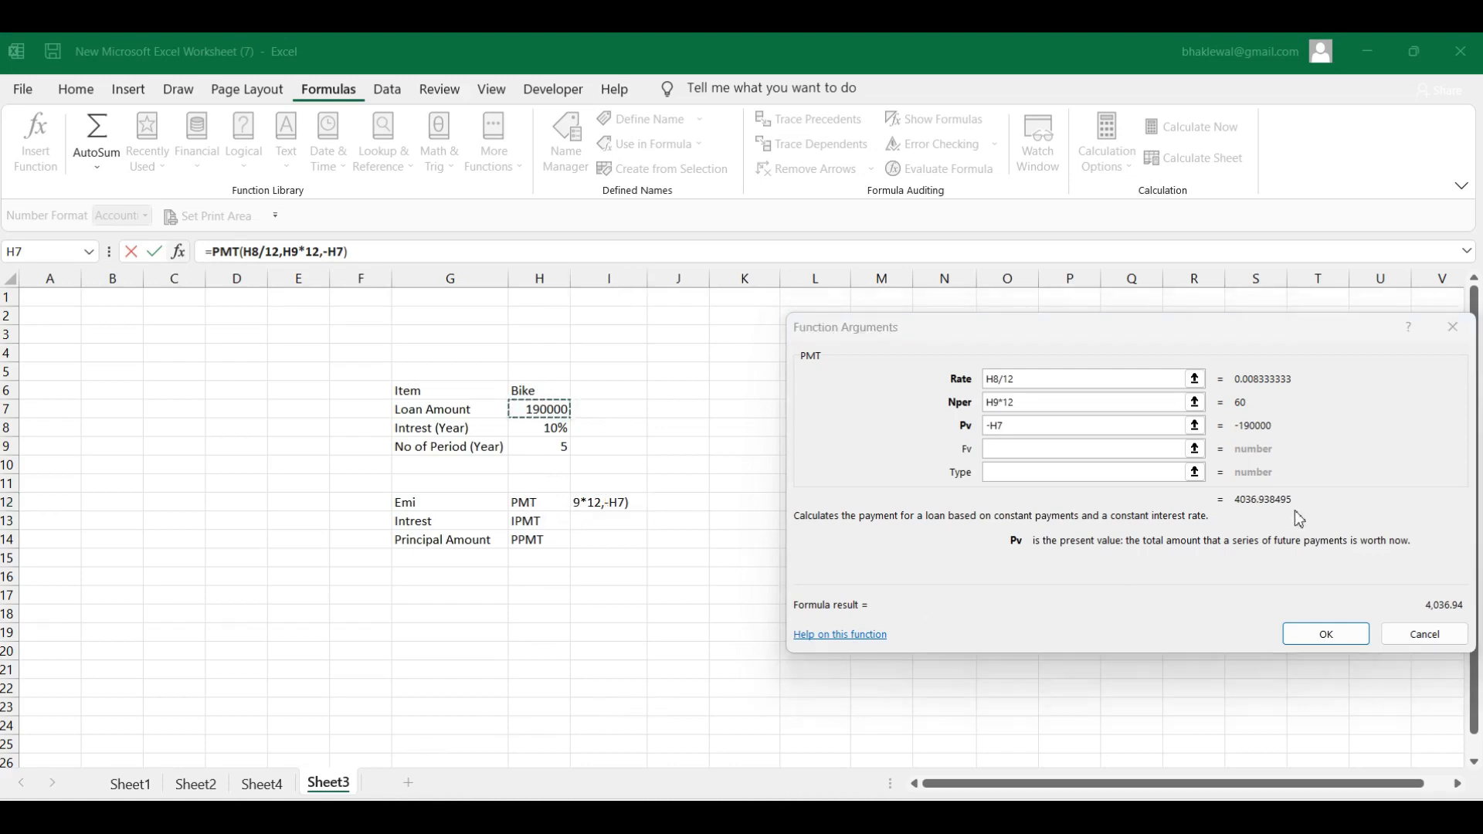
pyautogui.click(1327, 635)
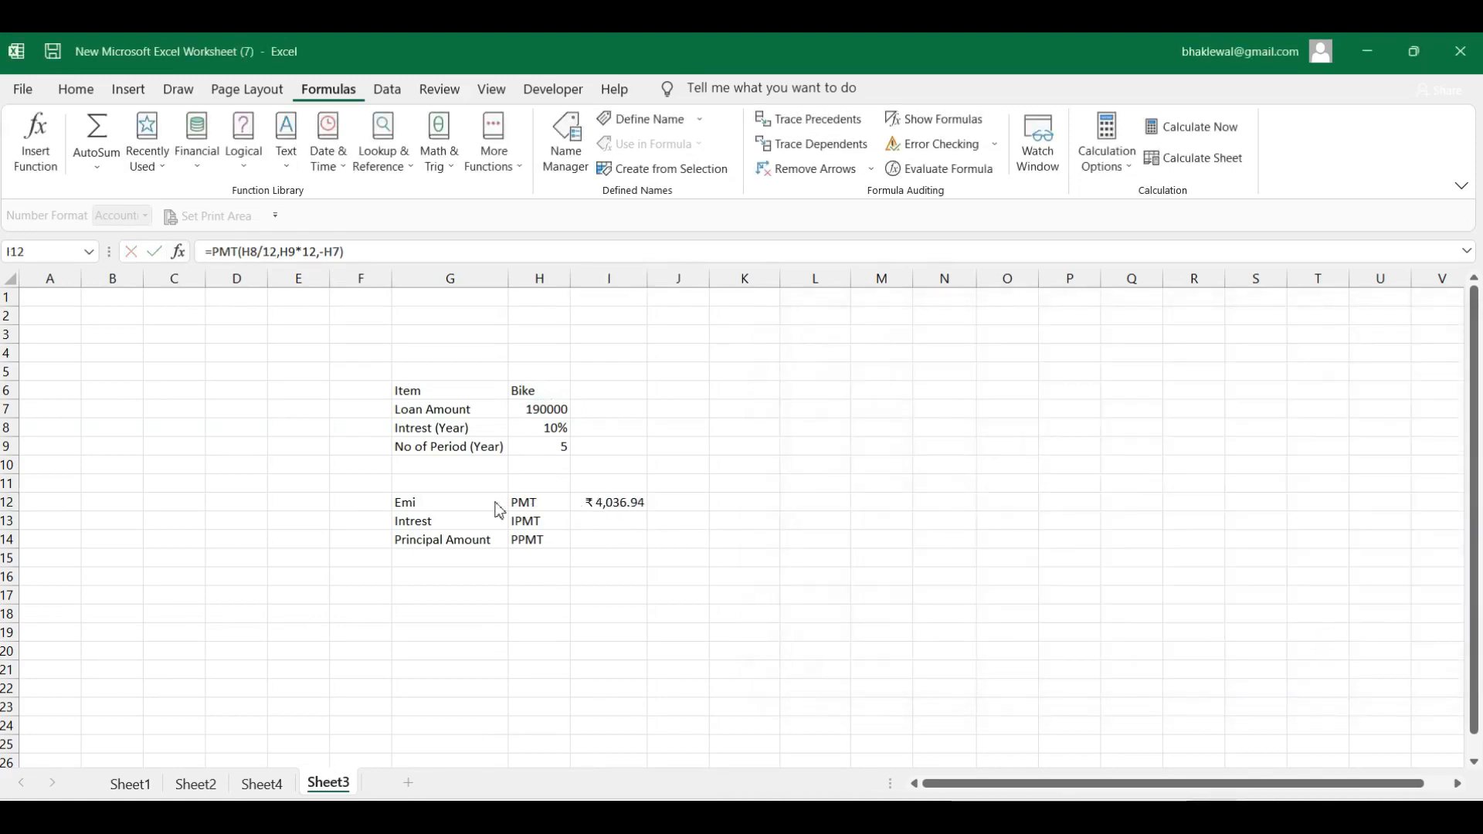
# - Apply the comma number style to the EMI result in cell I12
pyautogui.click(615, 503)
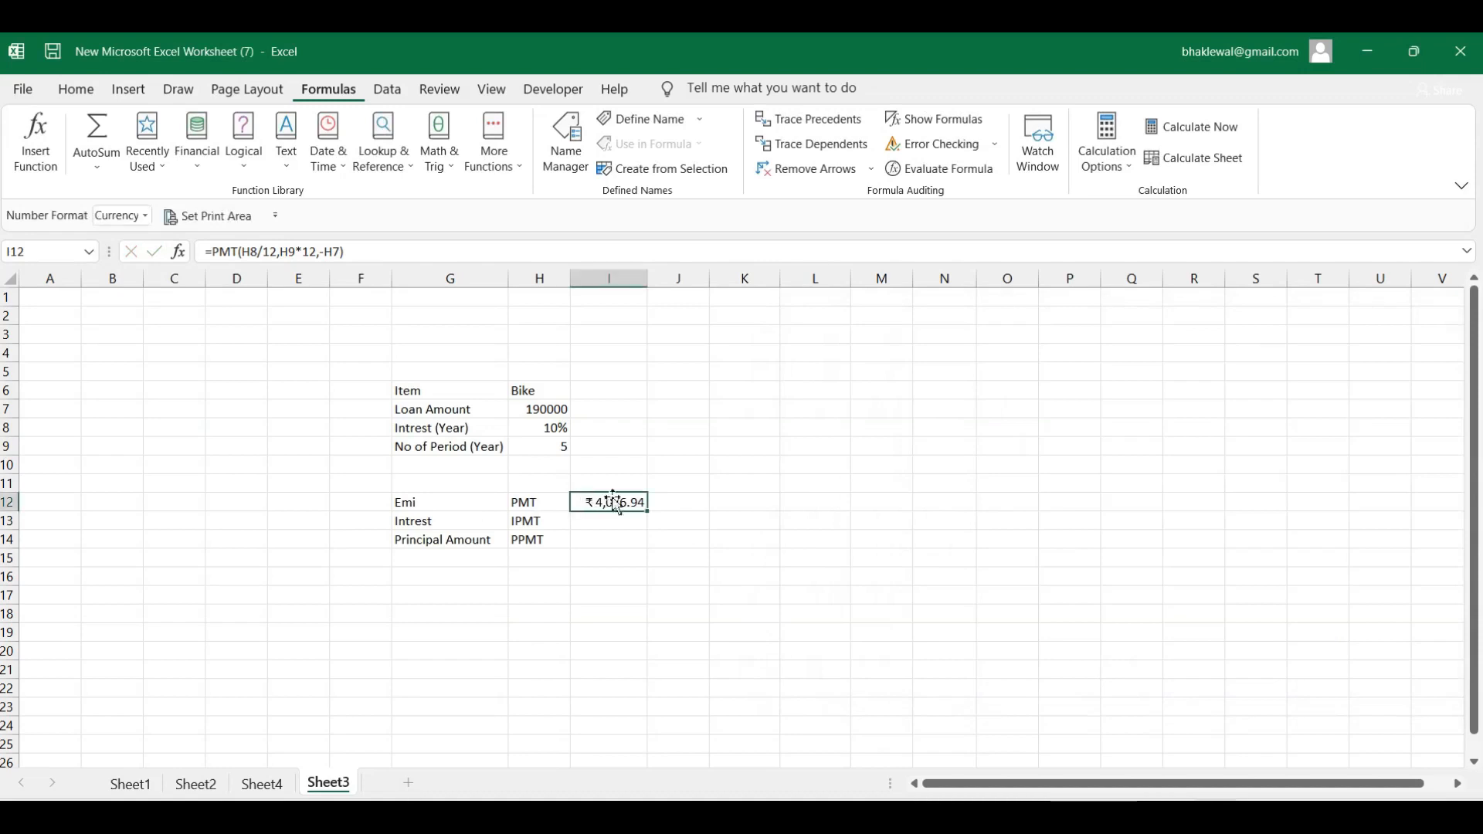
pyautogui.click(94, 92)
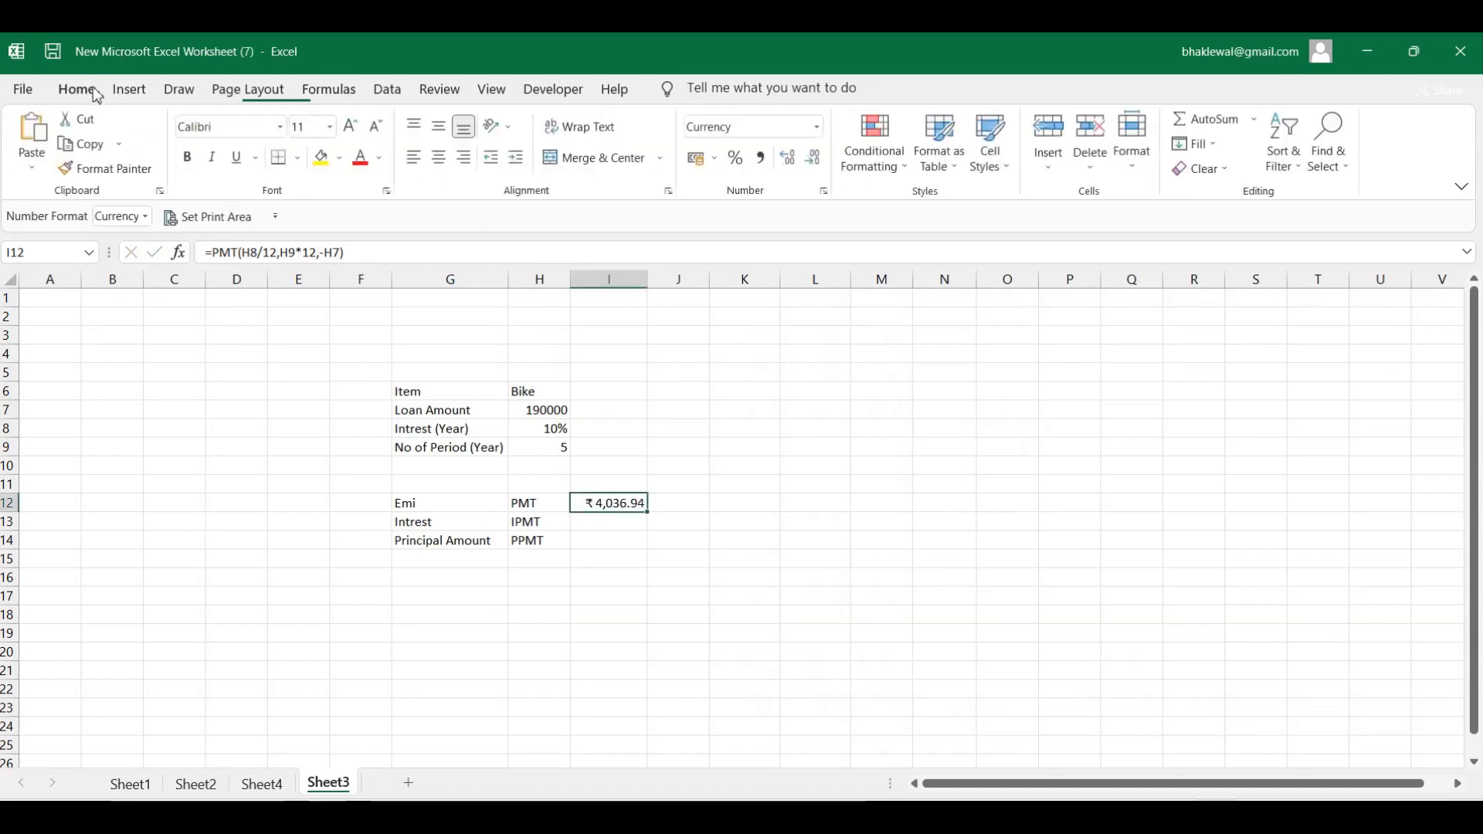
pyautogui.click(761, 158)
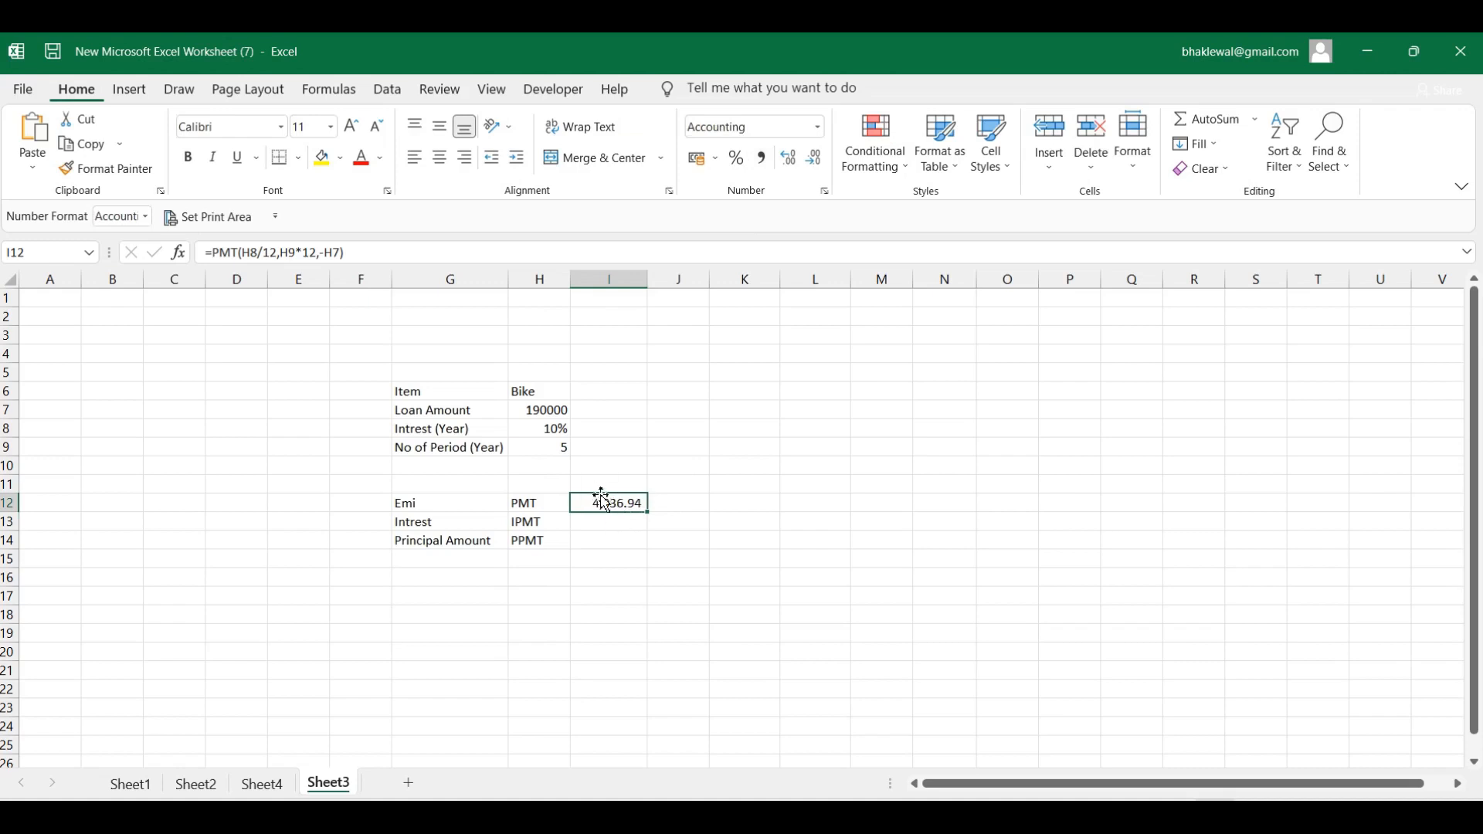
# - Begin a manual PMT formula in cell K12 with the rate argument H8/12
pyautogui.click(610, 522)
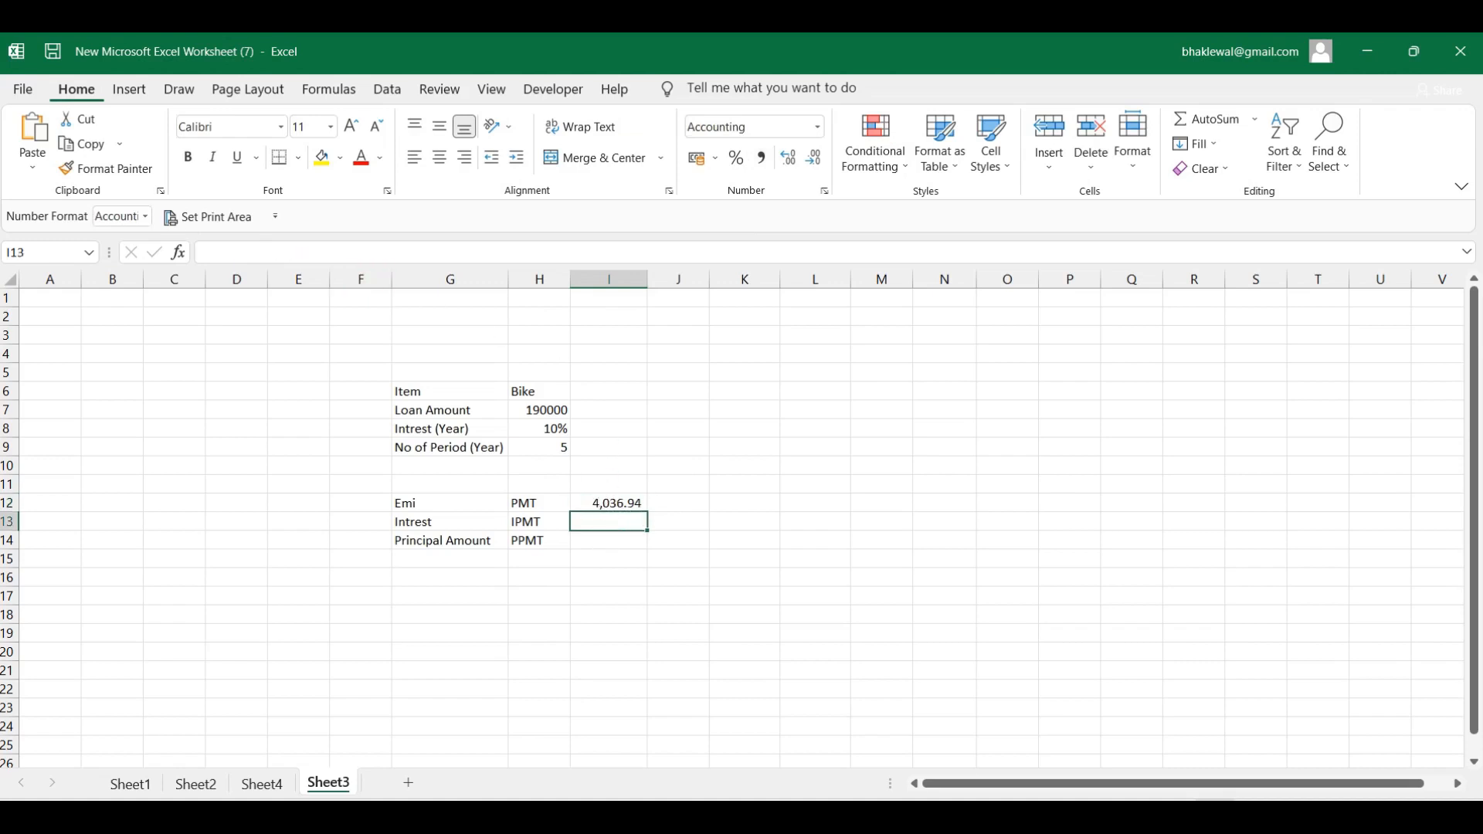
pyautogui.click(340, 90)
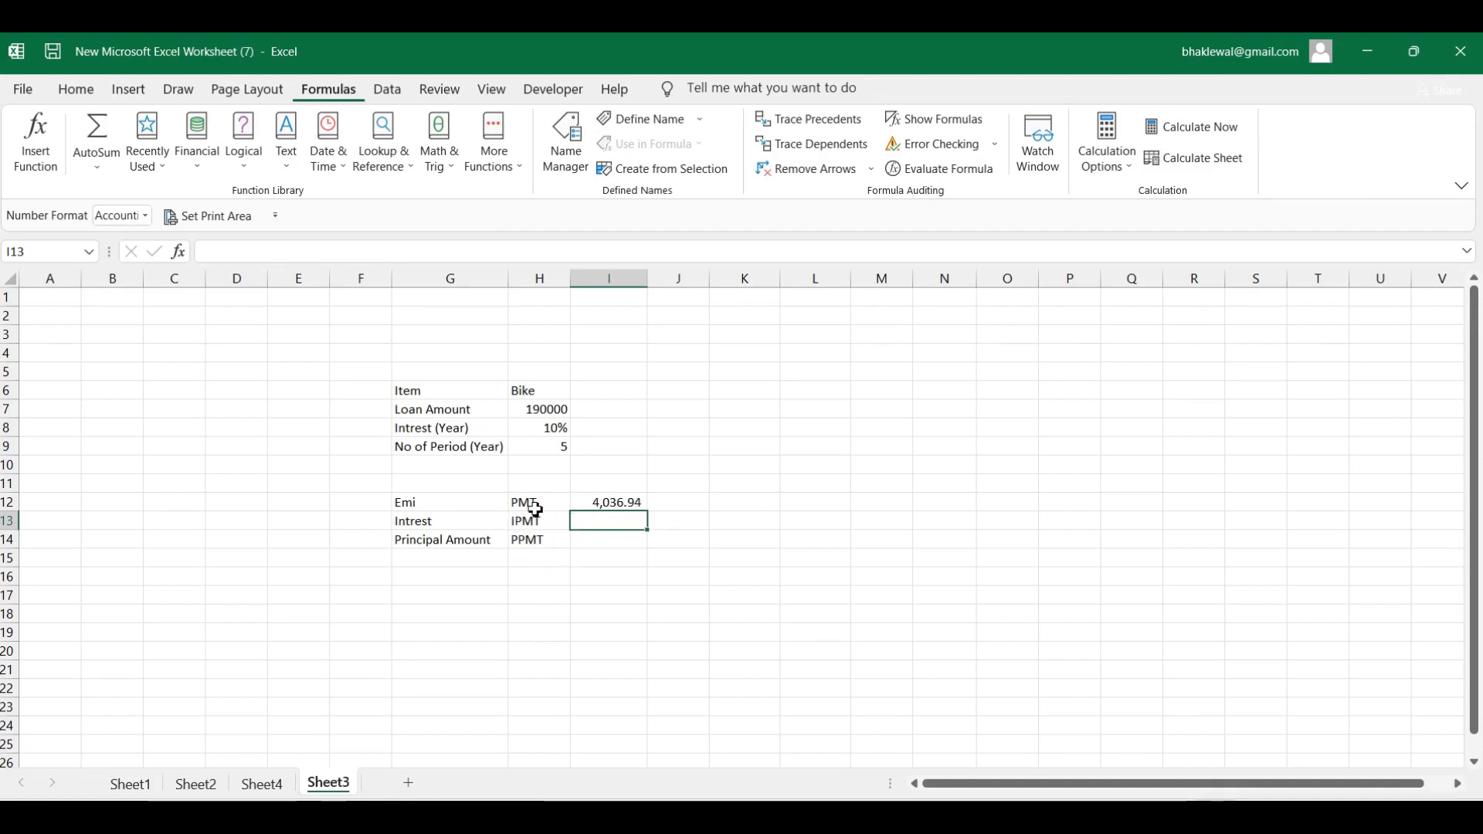
pyautogui.click(745, 506)
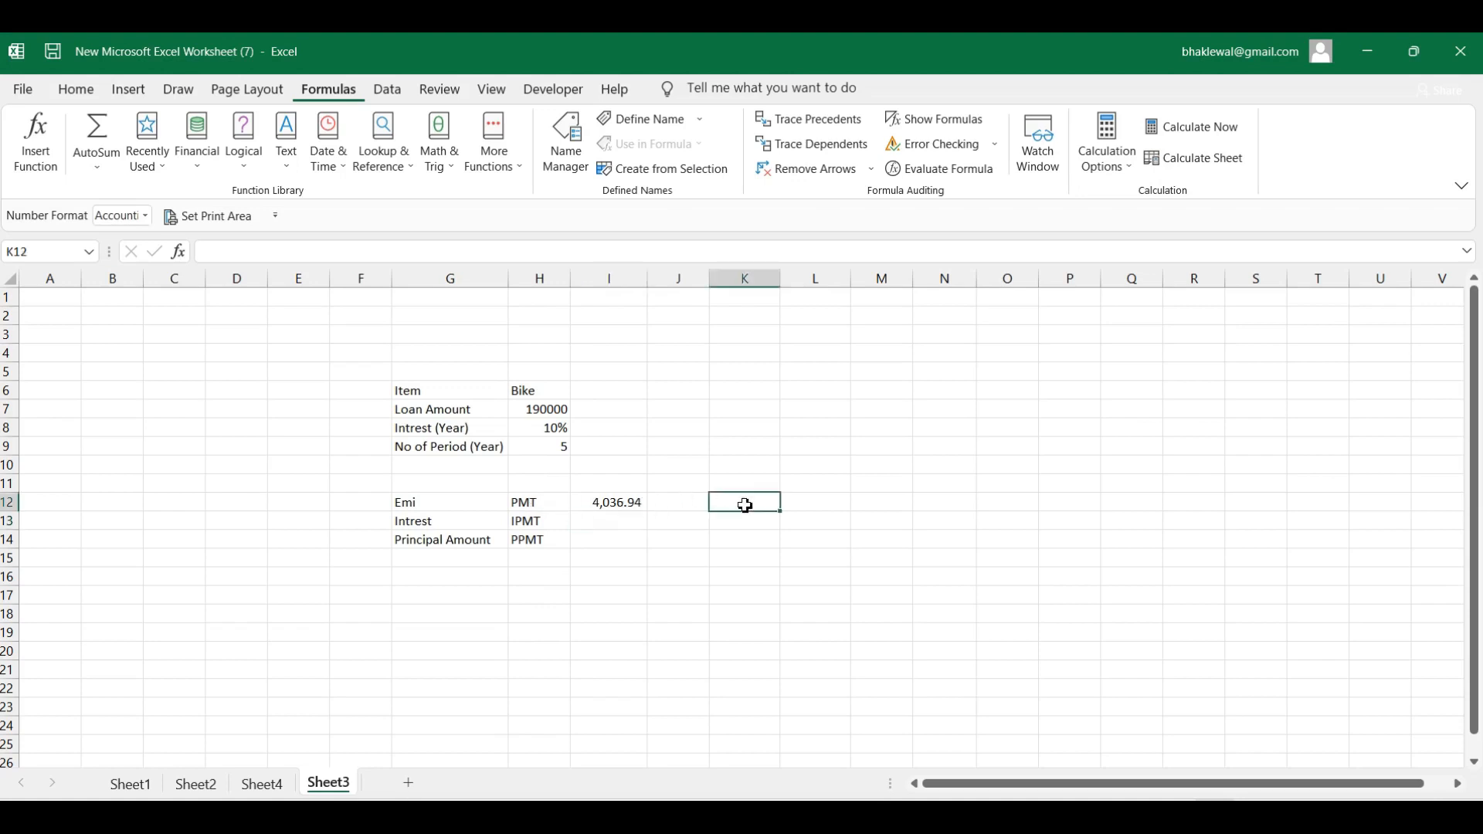
pyautogui.write('=')
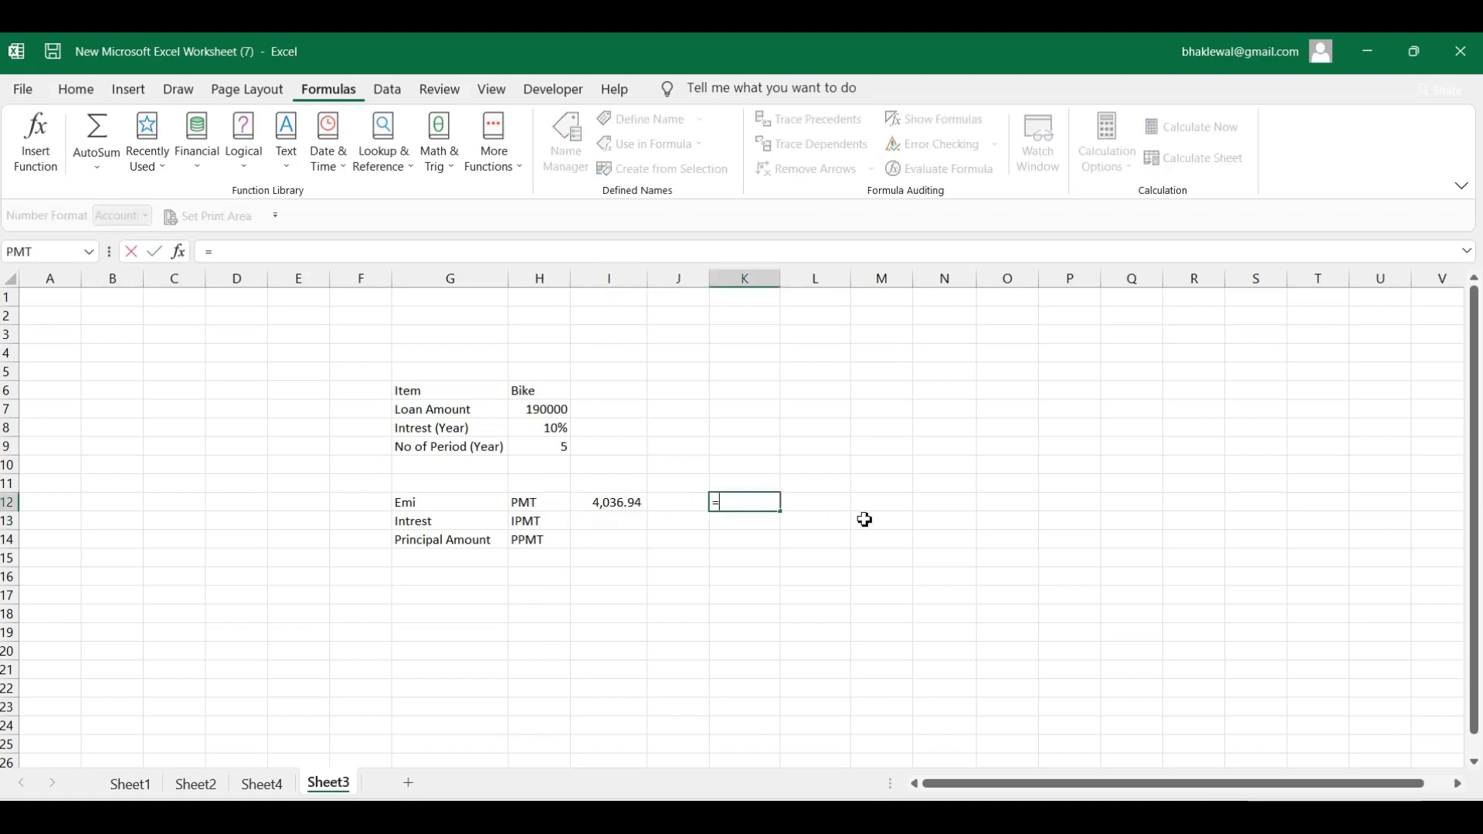
pyautogui.write('PMT')
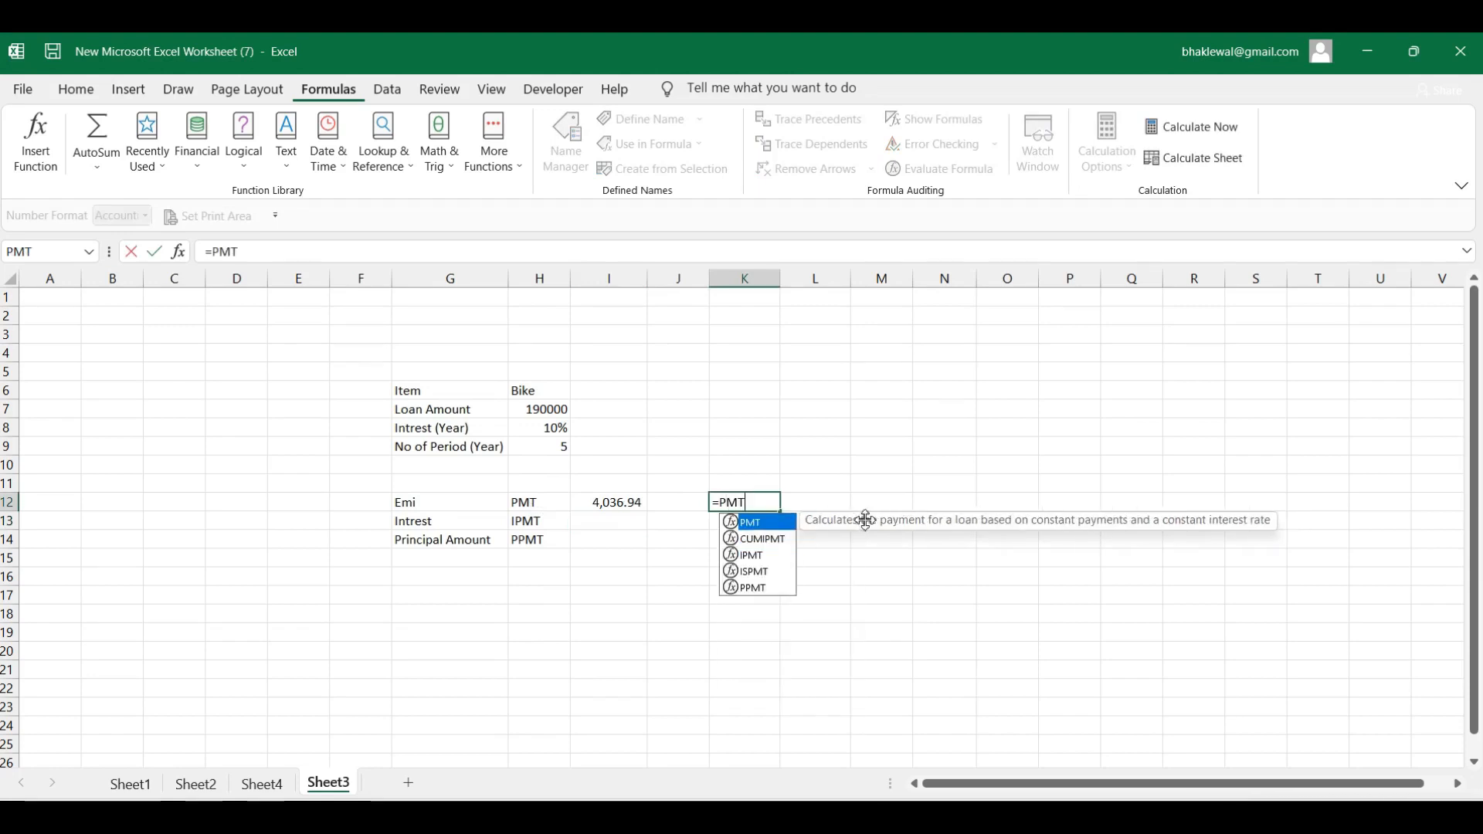
pyautogui.write('(')
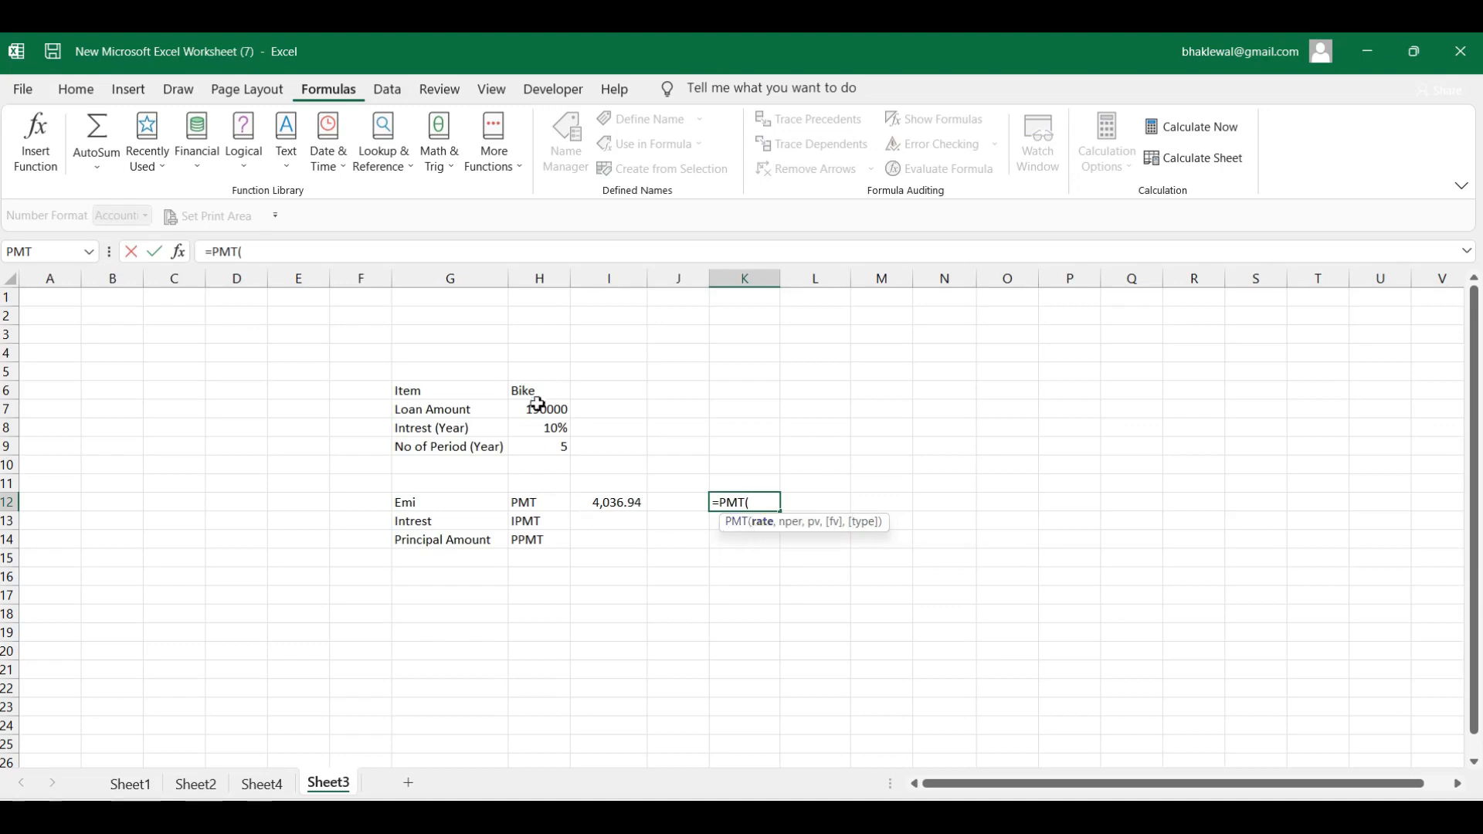
pyautogui.click(548, 431)
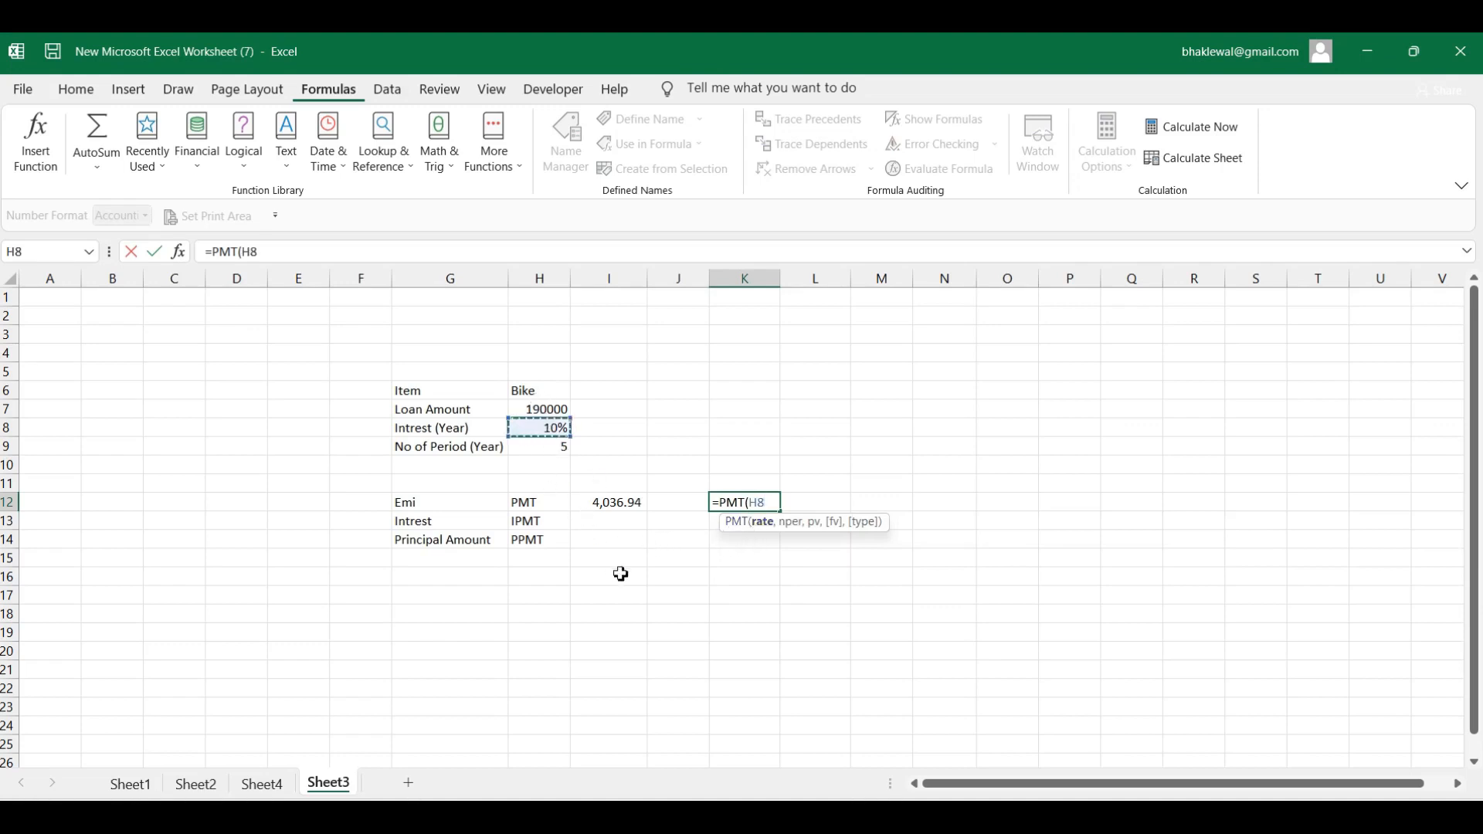
pyautogui.write('/12,')
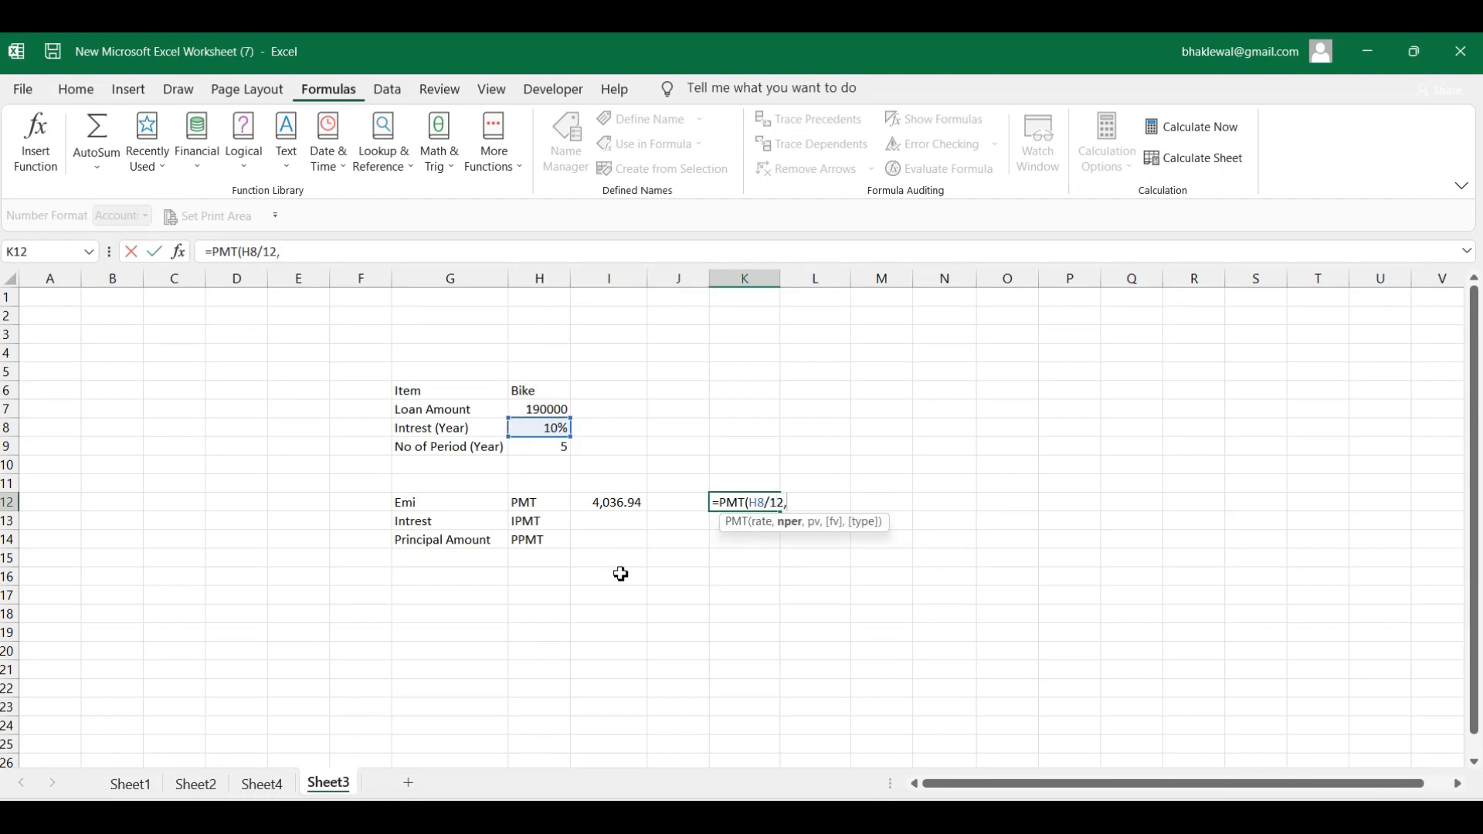
# - Complete the PMT formula in K12 with nper H9*12 and the negative loan amount -H7 as pv
pyautogui.click(526, 446)
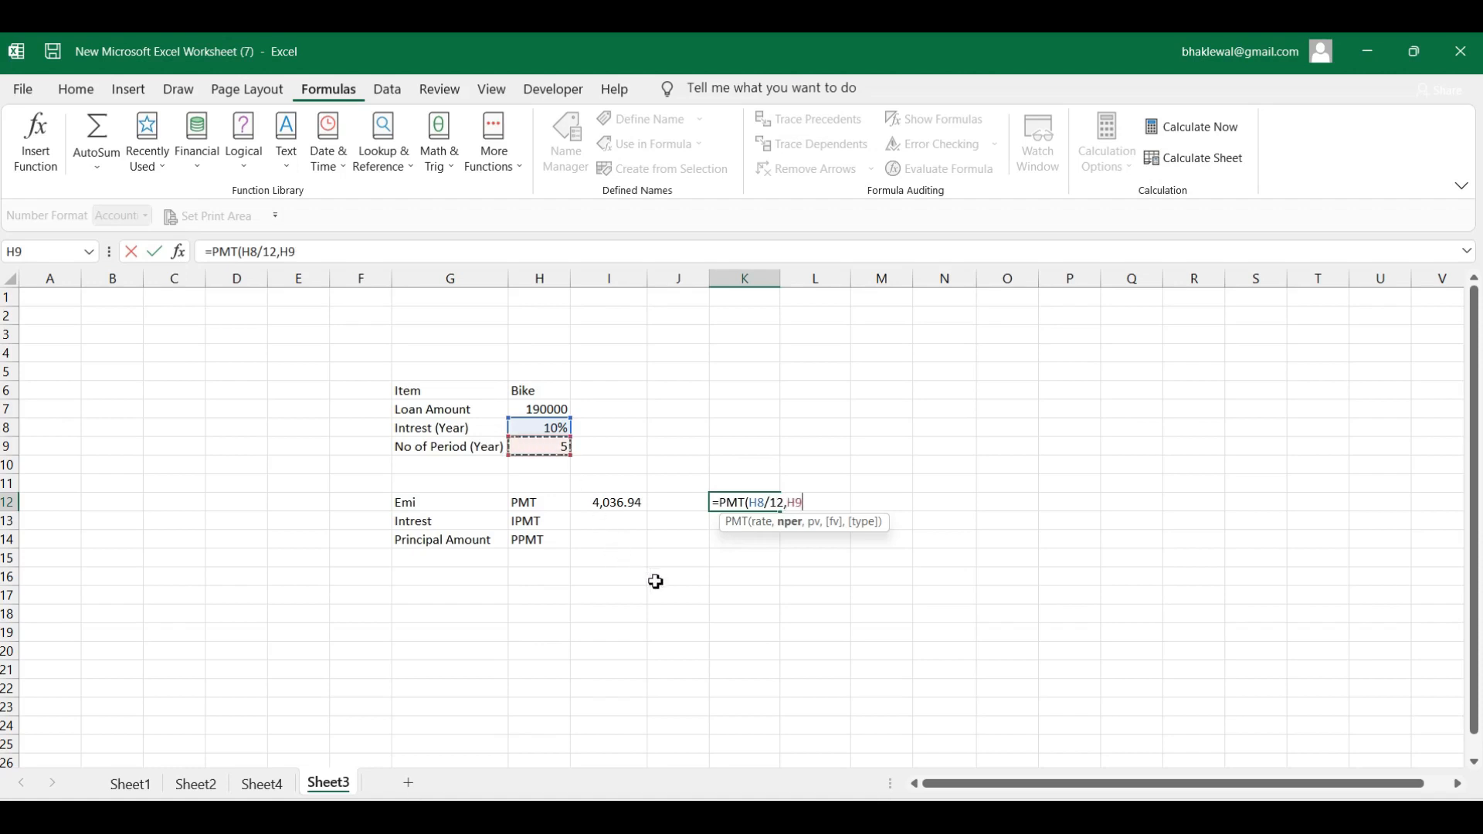
pyautogui.write('*12')
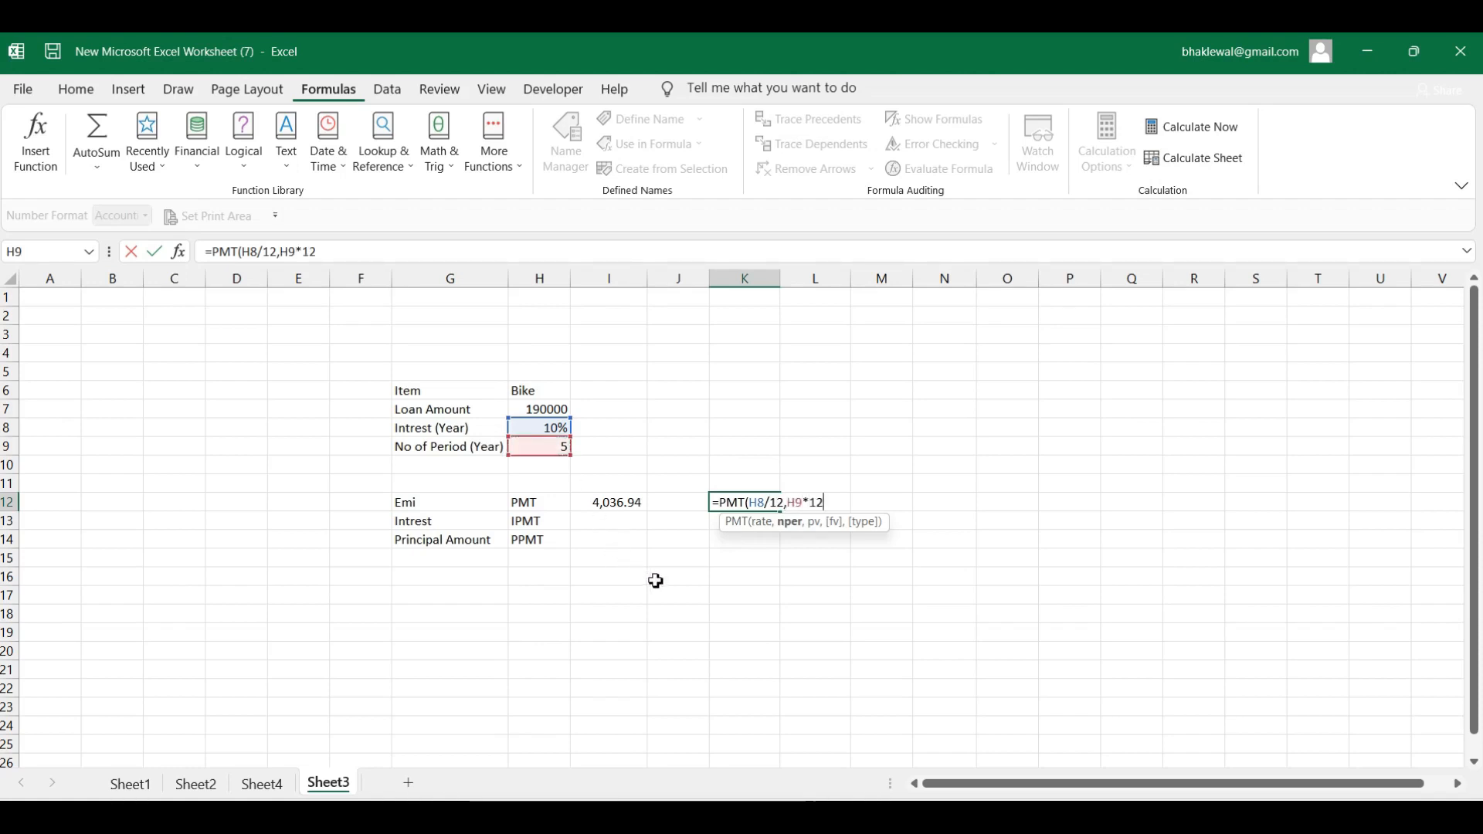
pyautogui.write(',')
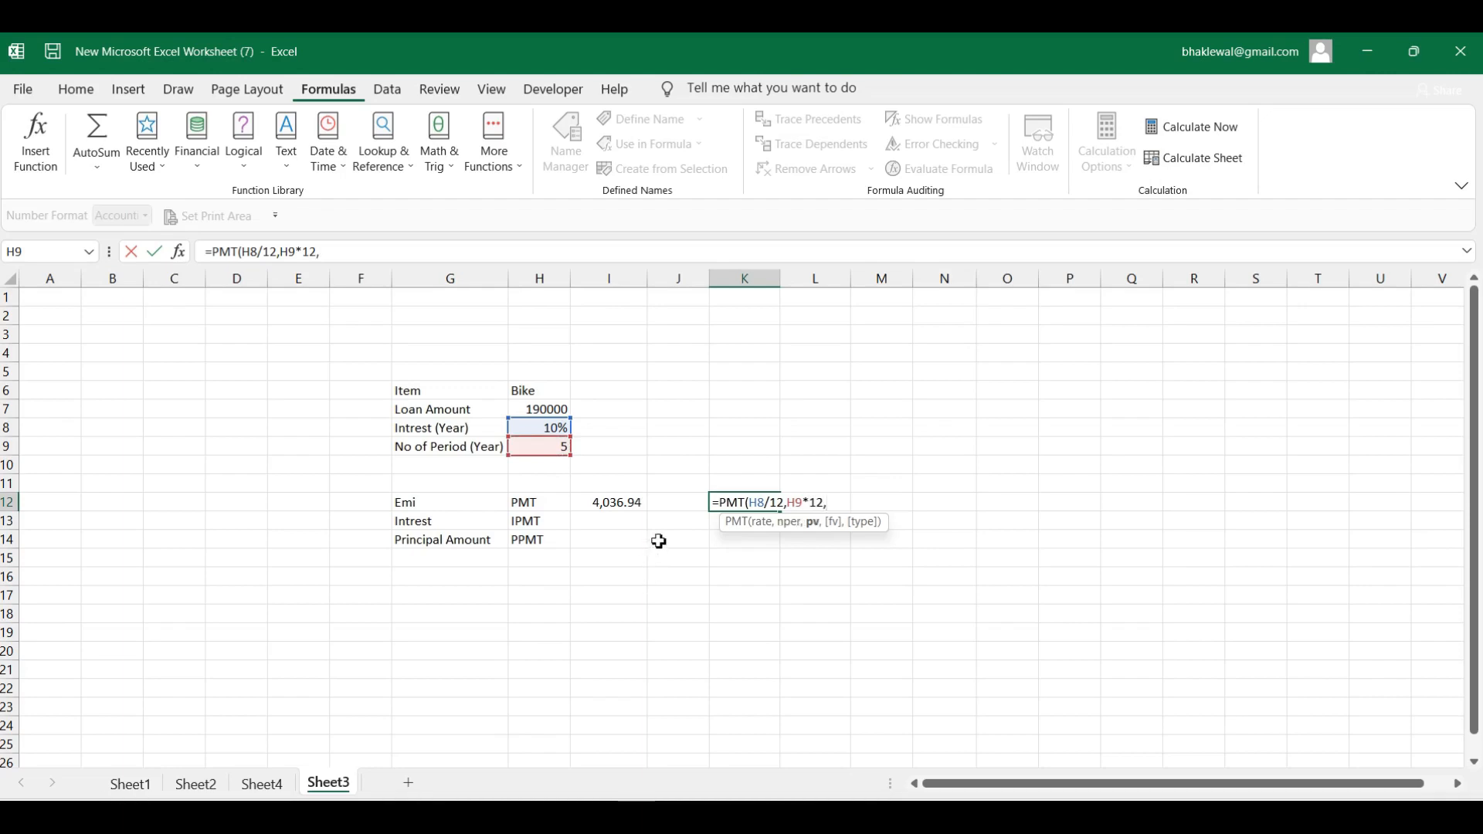
pyautogui.write('-')
pyautogui.click(552, 410)
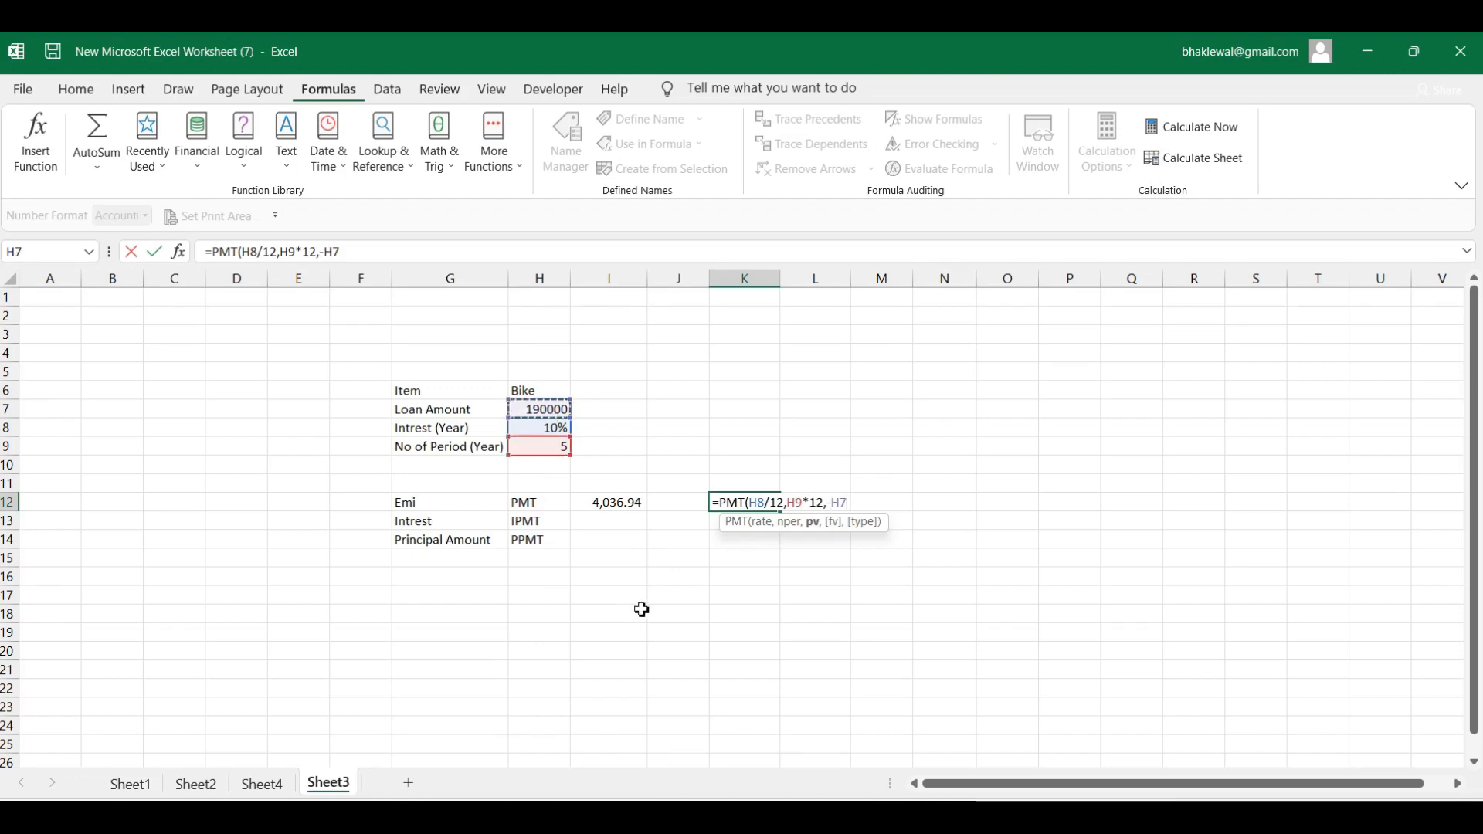
pyautogui.write(')')
pyautogui.press('Return')
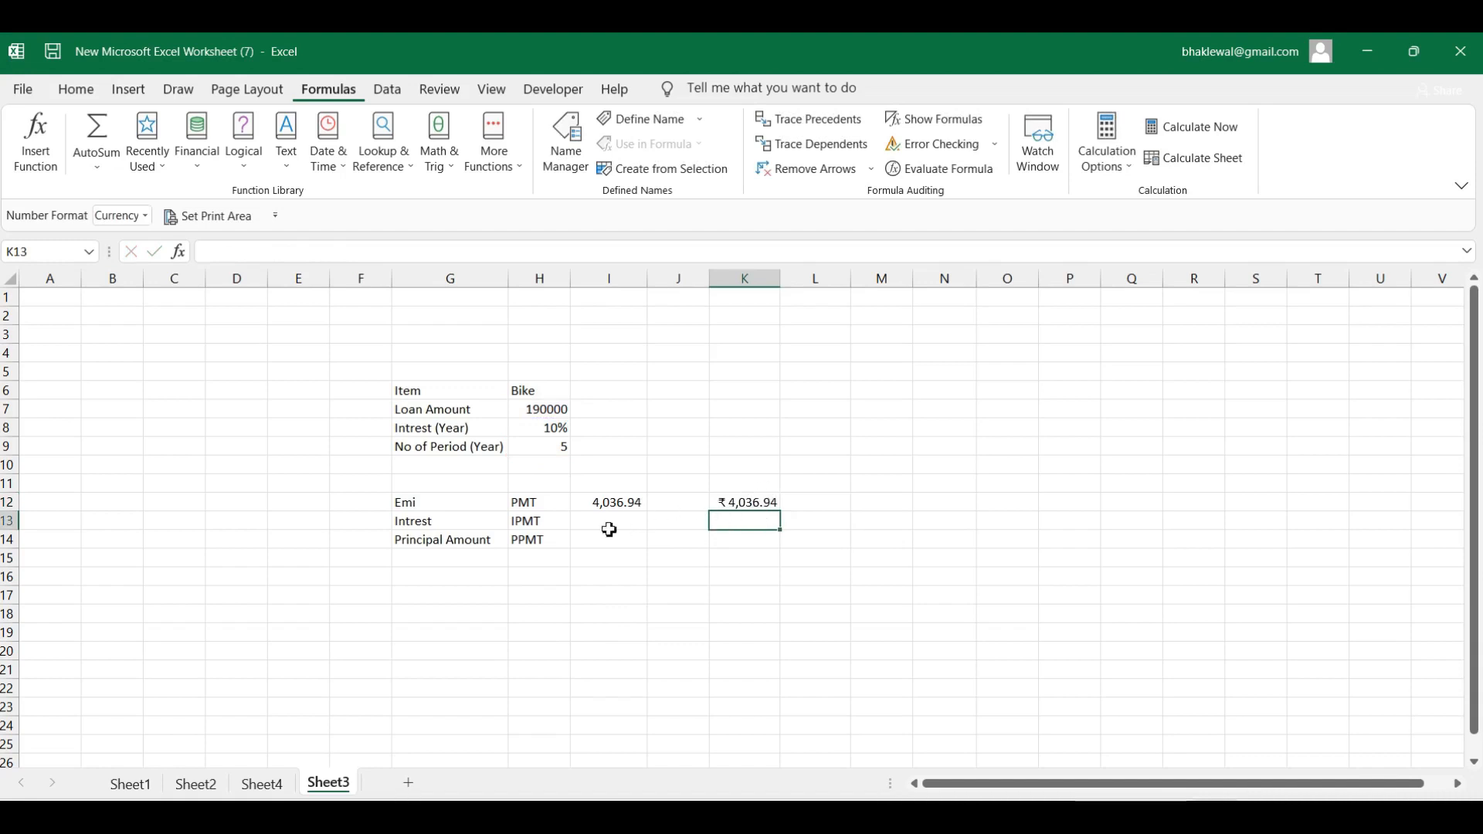
# - Apply the comma number style to the PMT result in cell K12
pyautogui.click(753, 504)
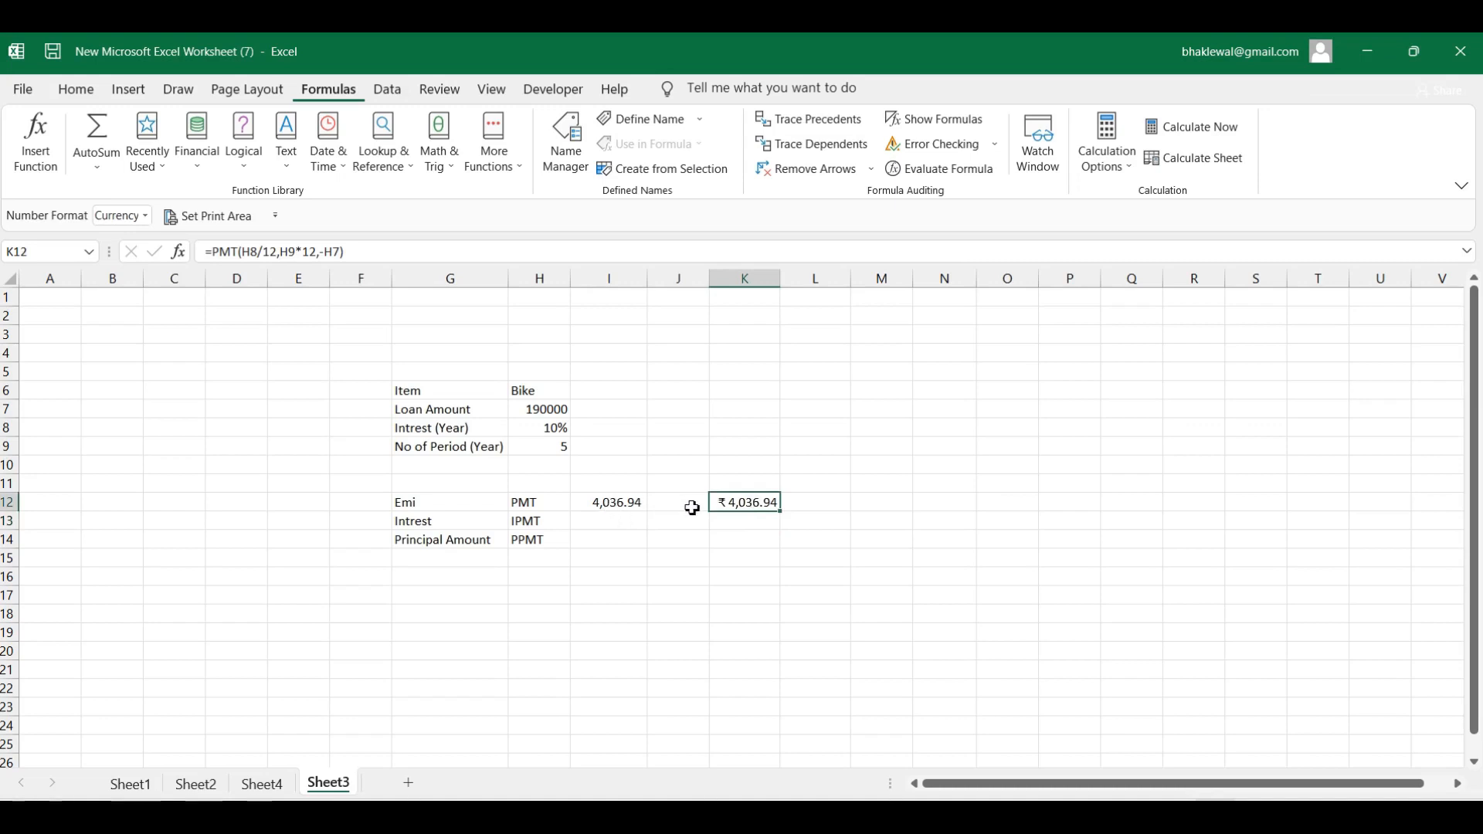
pyautogui.click(77, 91)
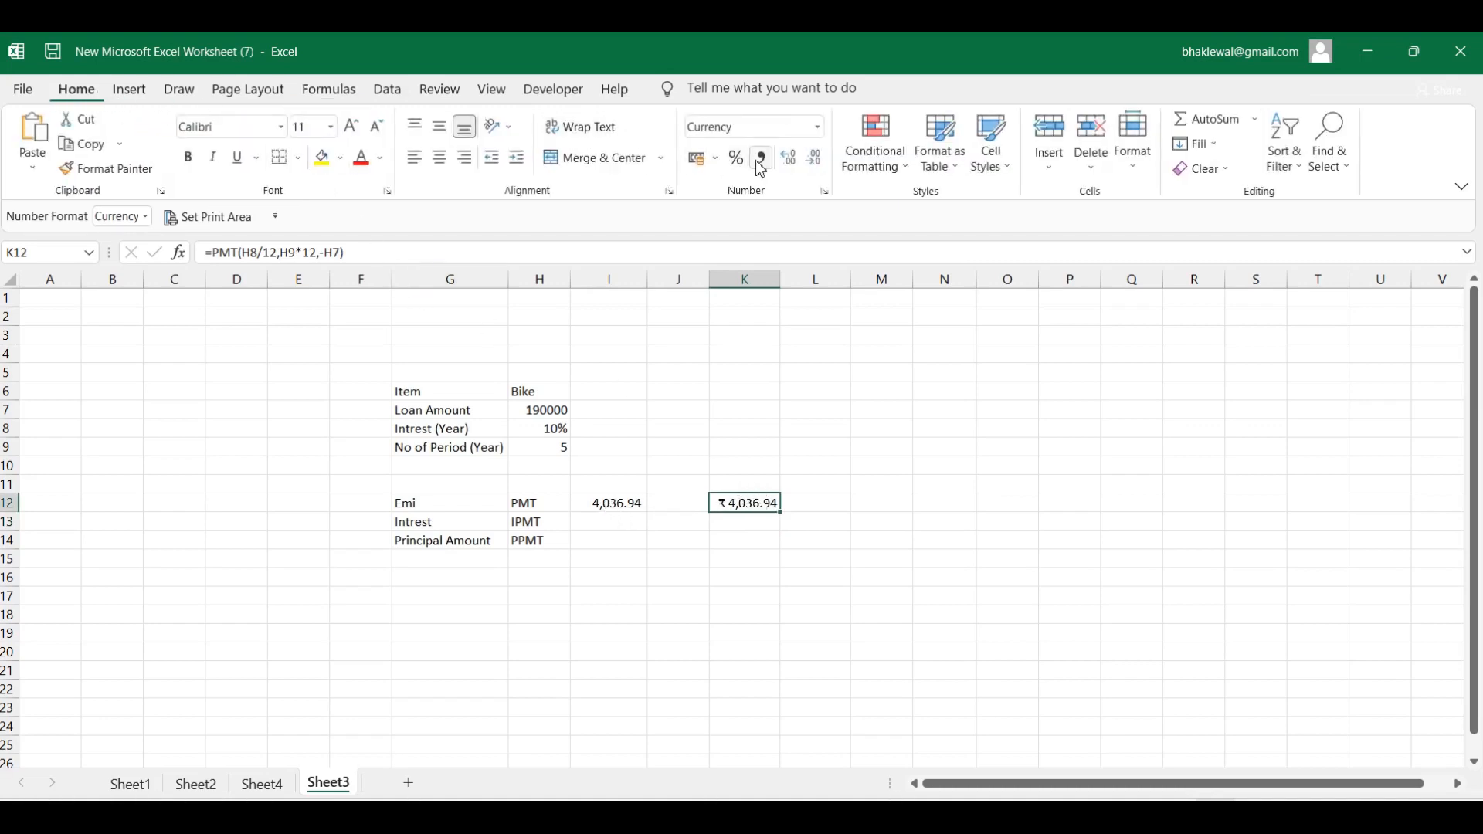
pyautogui.click(761, 160)
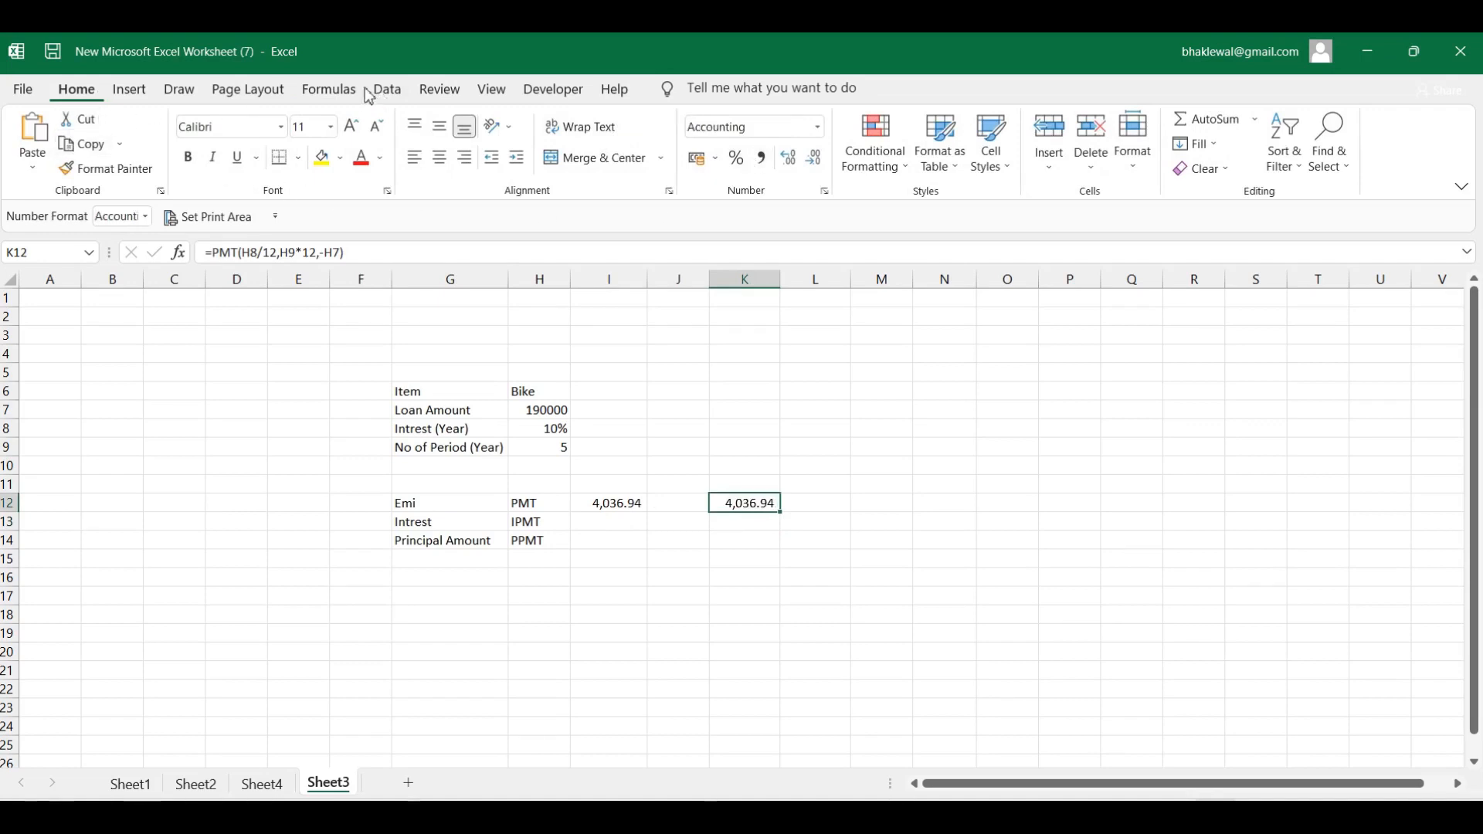
# - Begin an IPMT formula in the Intrest row's cell I13 with rate H8/12 and per 1
pyautogui.click(340, 91)
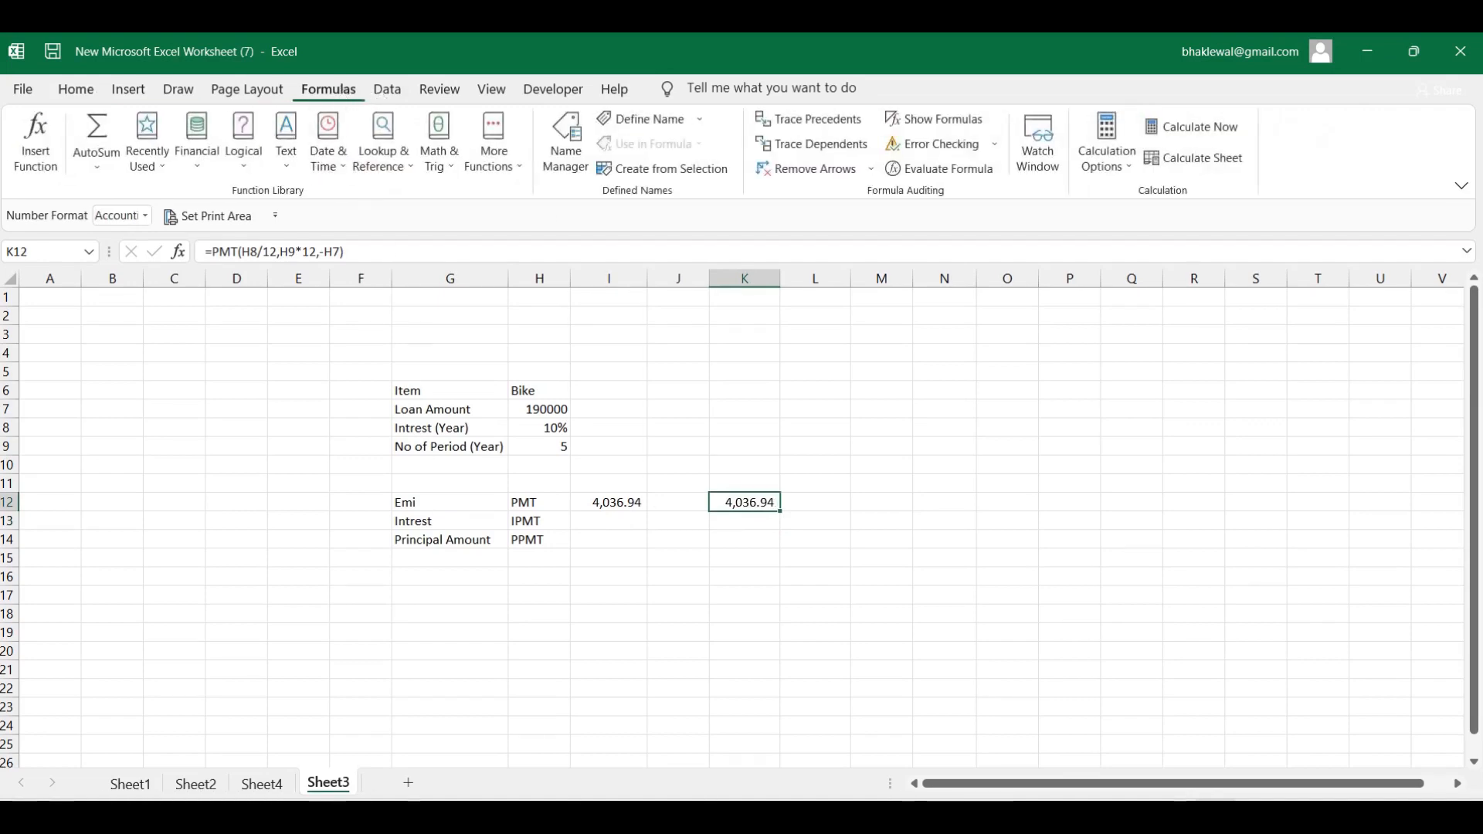
pyautogui.click(601, 525)
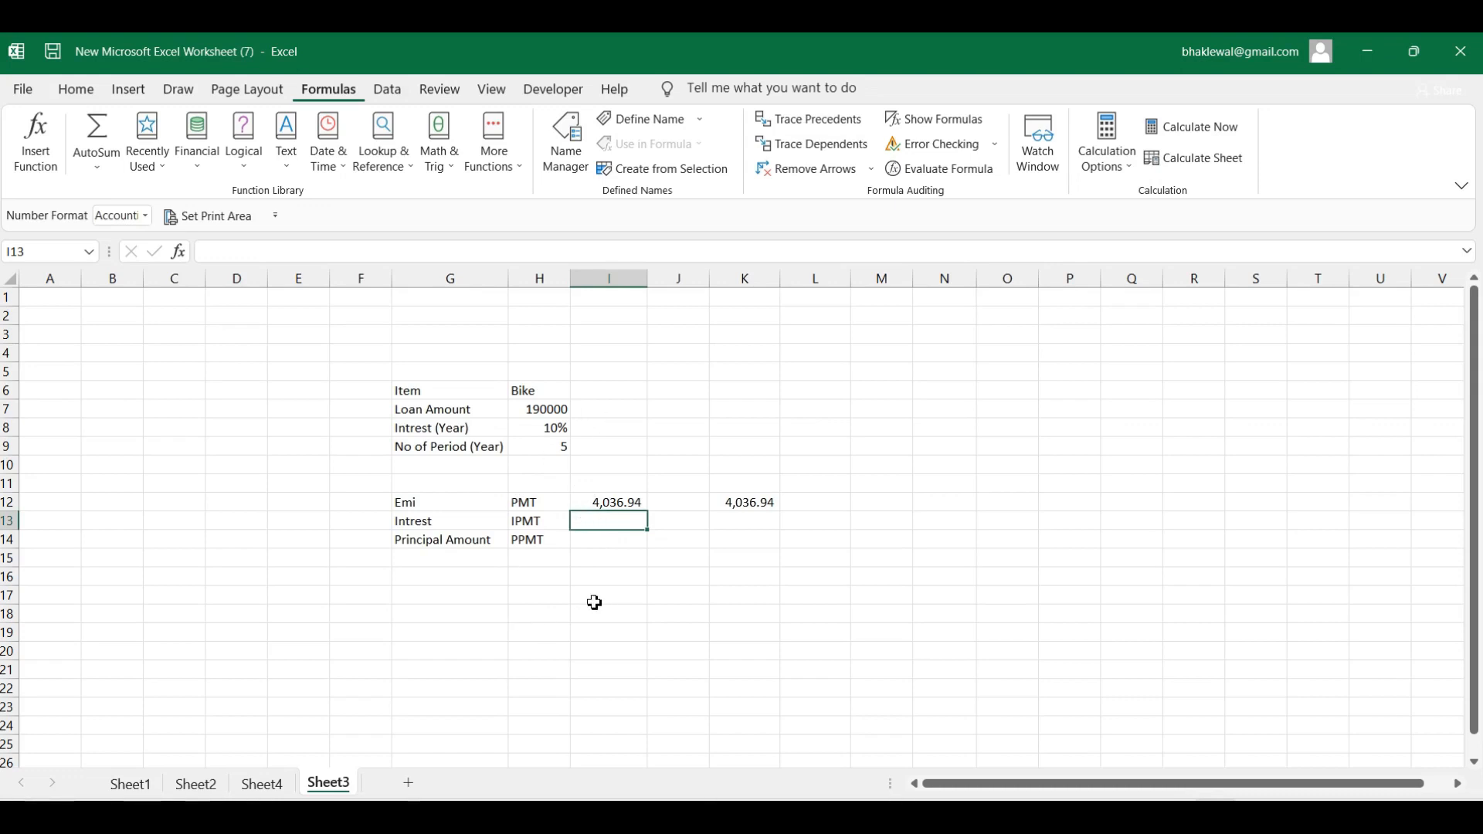
pyautogui.click(195, 178)
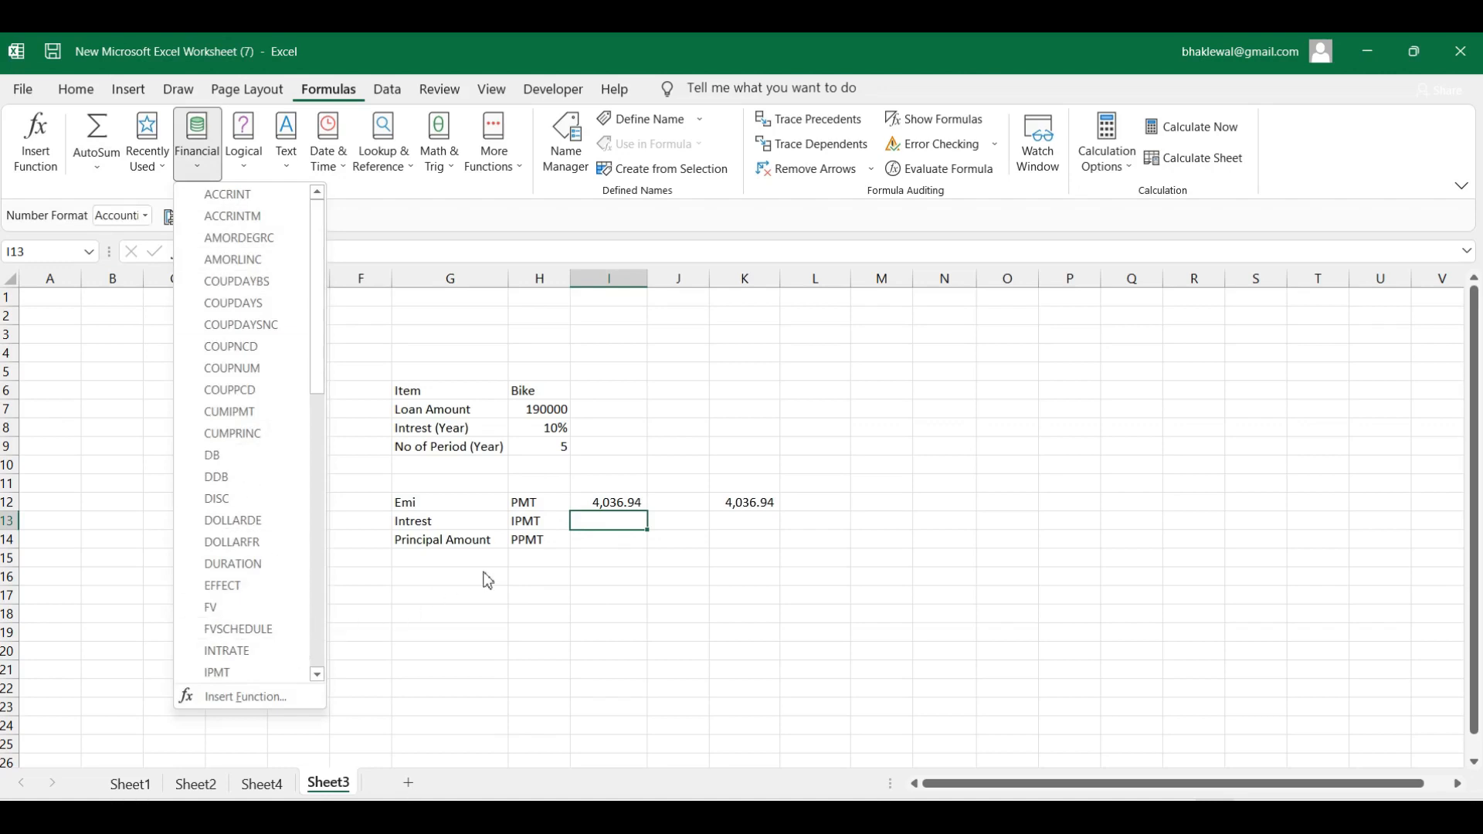
pyautogui.click(578, 524)
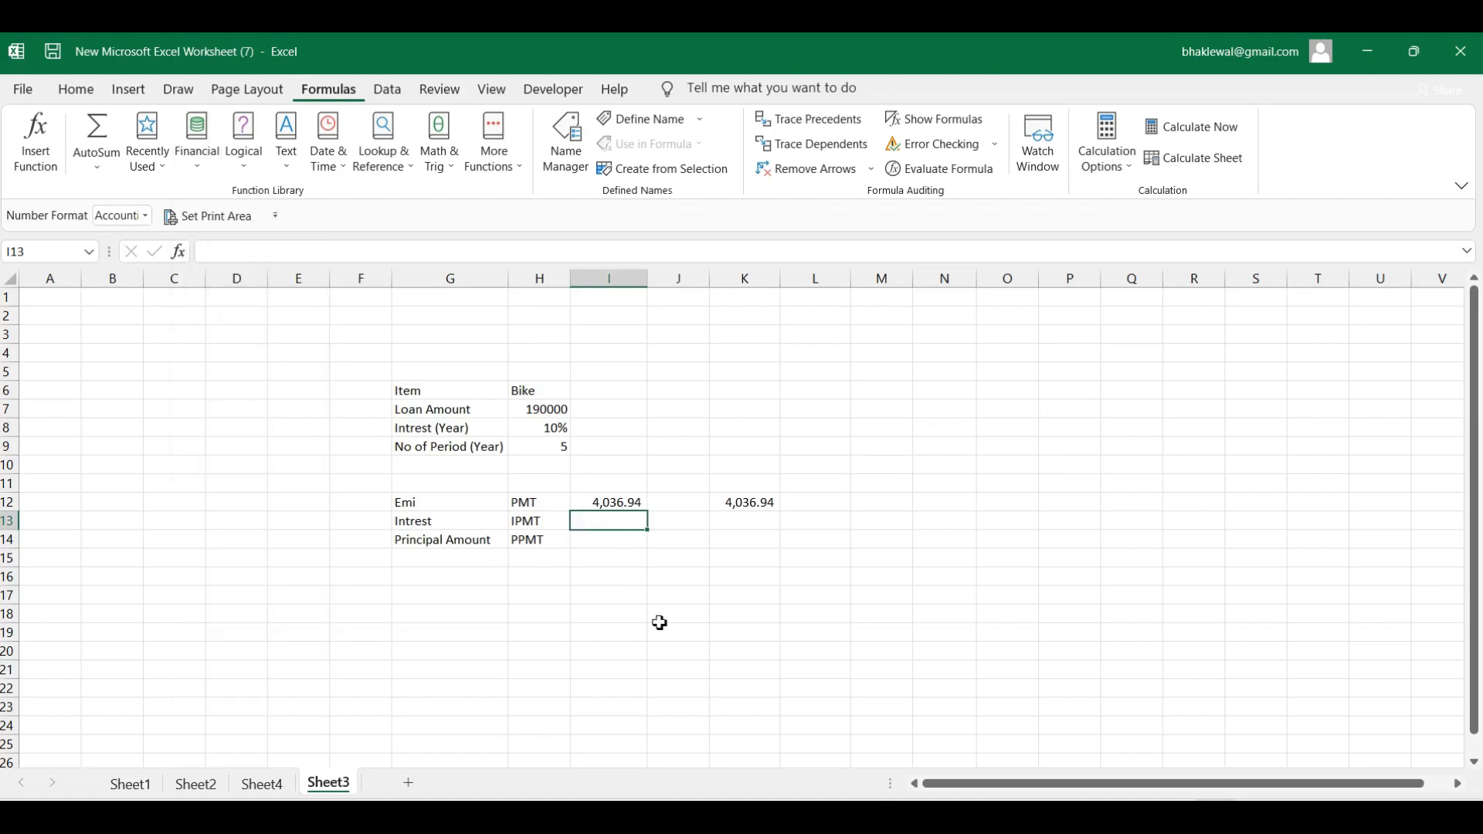
pyautogui.write('=')
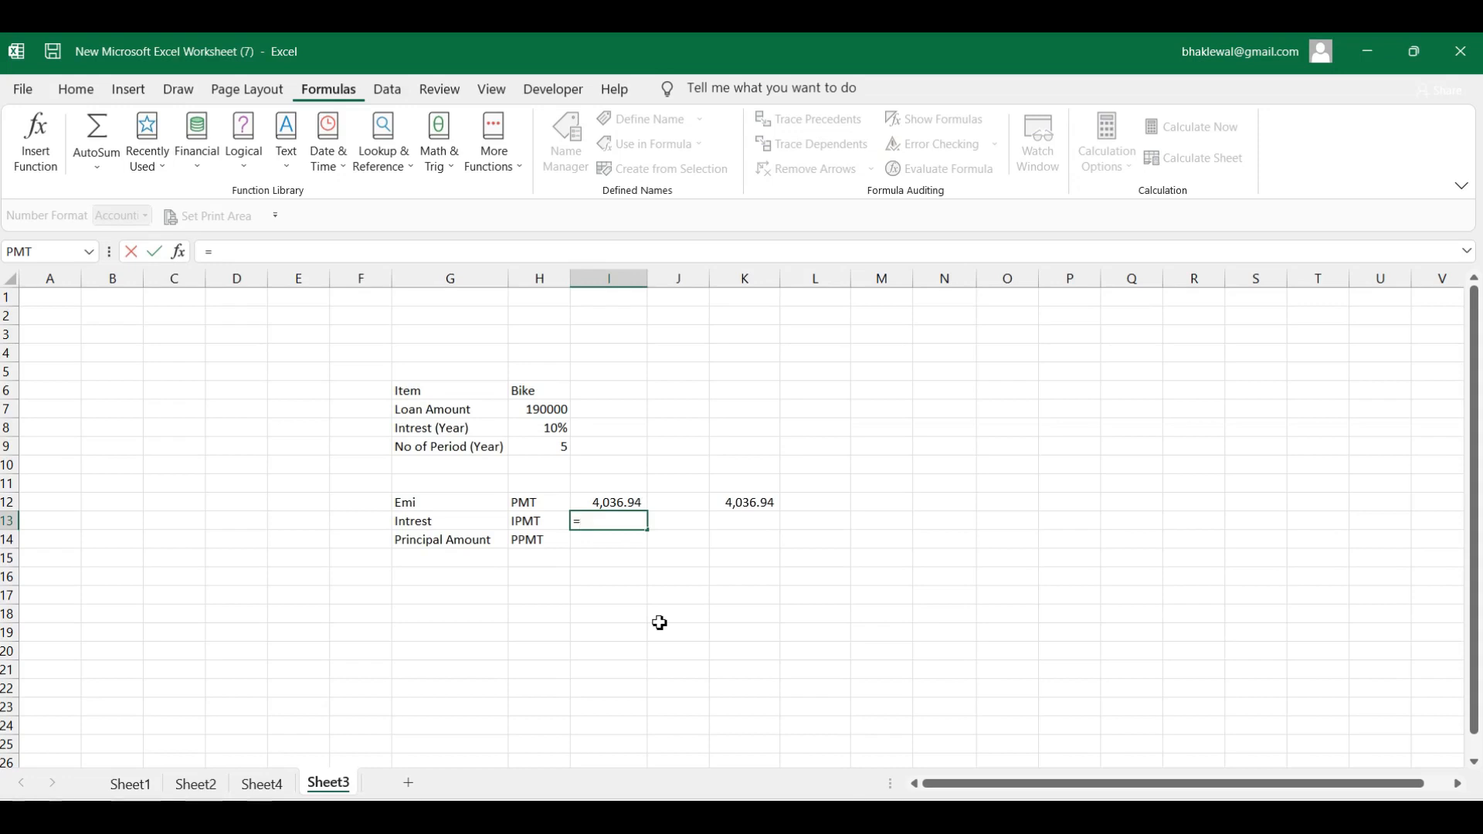
pyautogui.write('IP')
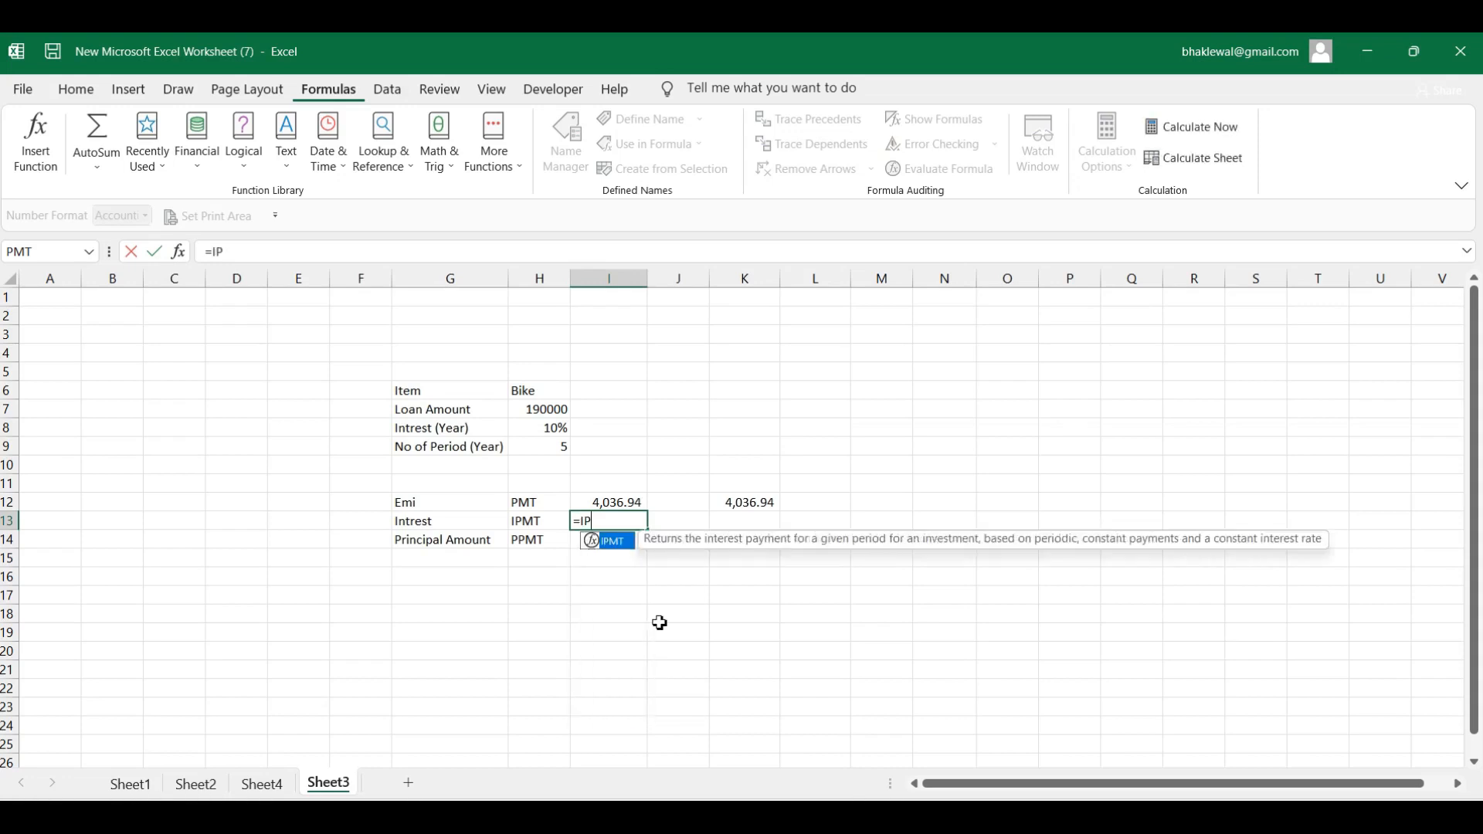
pyautogui.write('MT(')
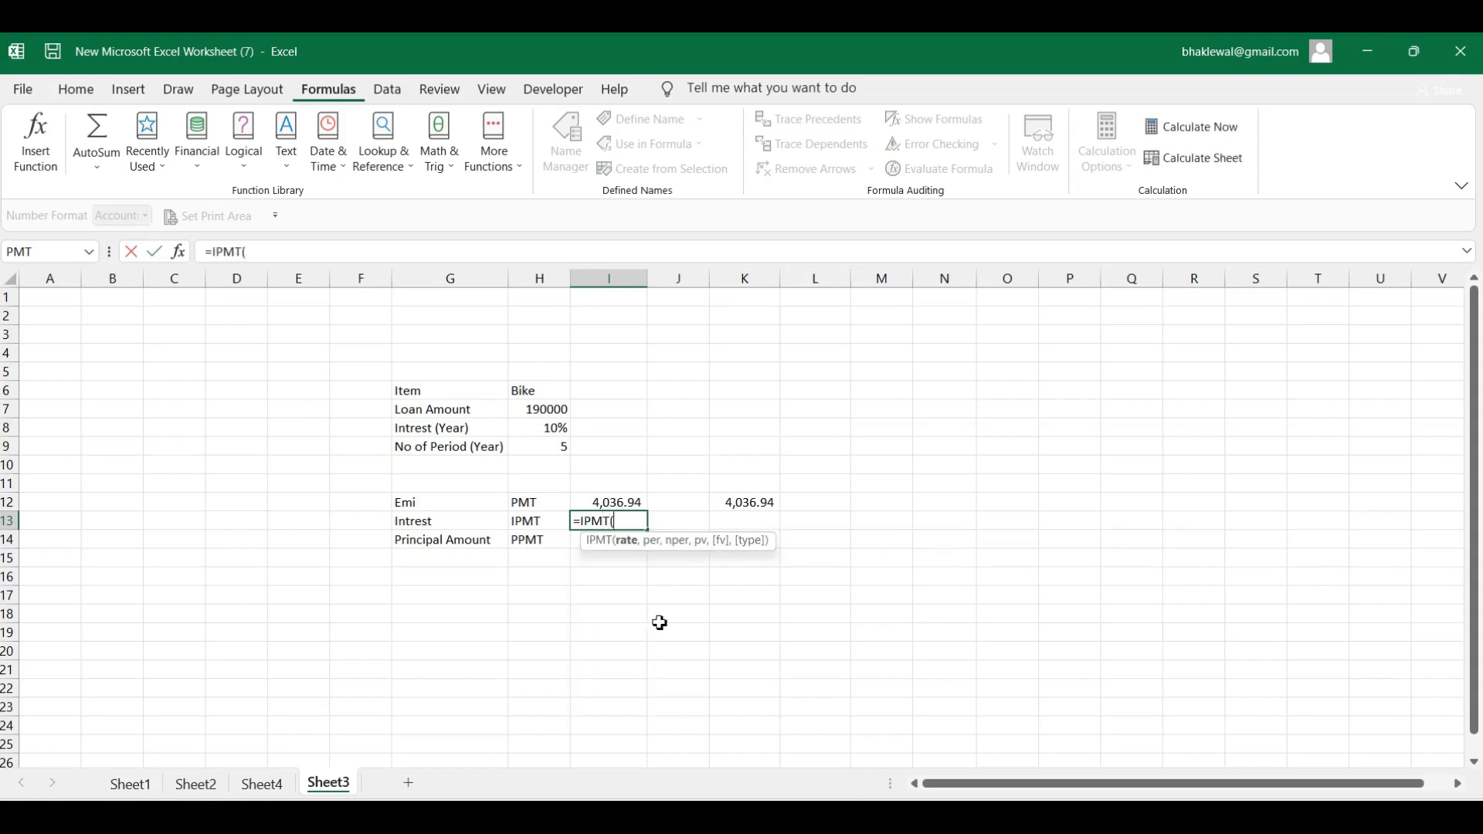
pyautogui.click(550, 428)
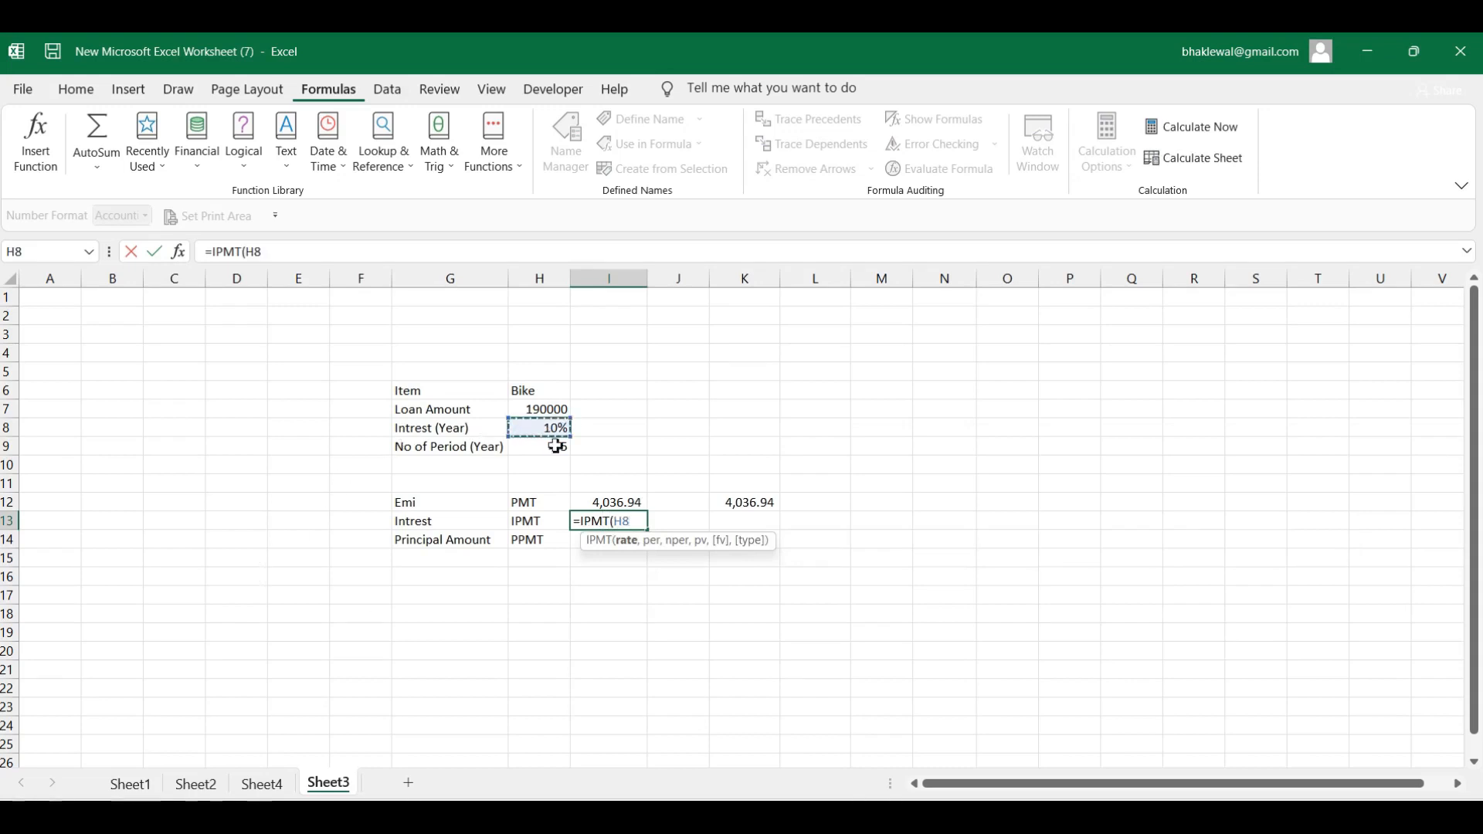
pyautogui.write('/12,1')
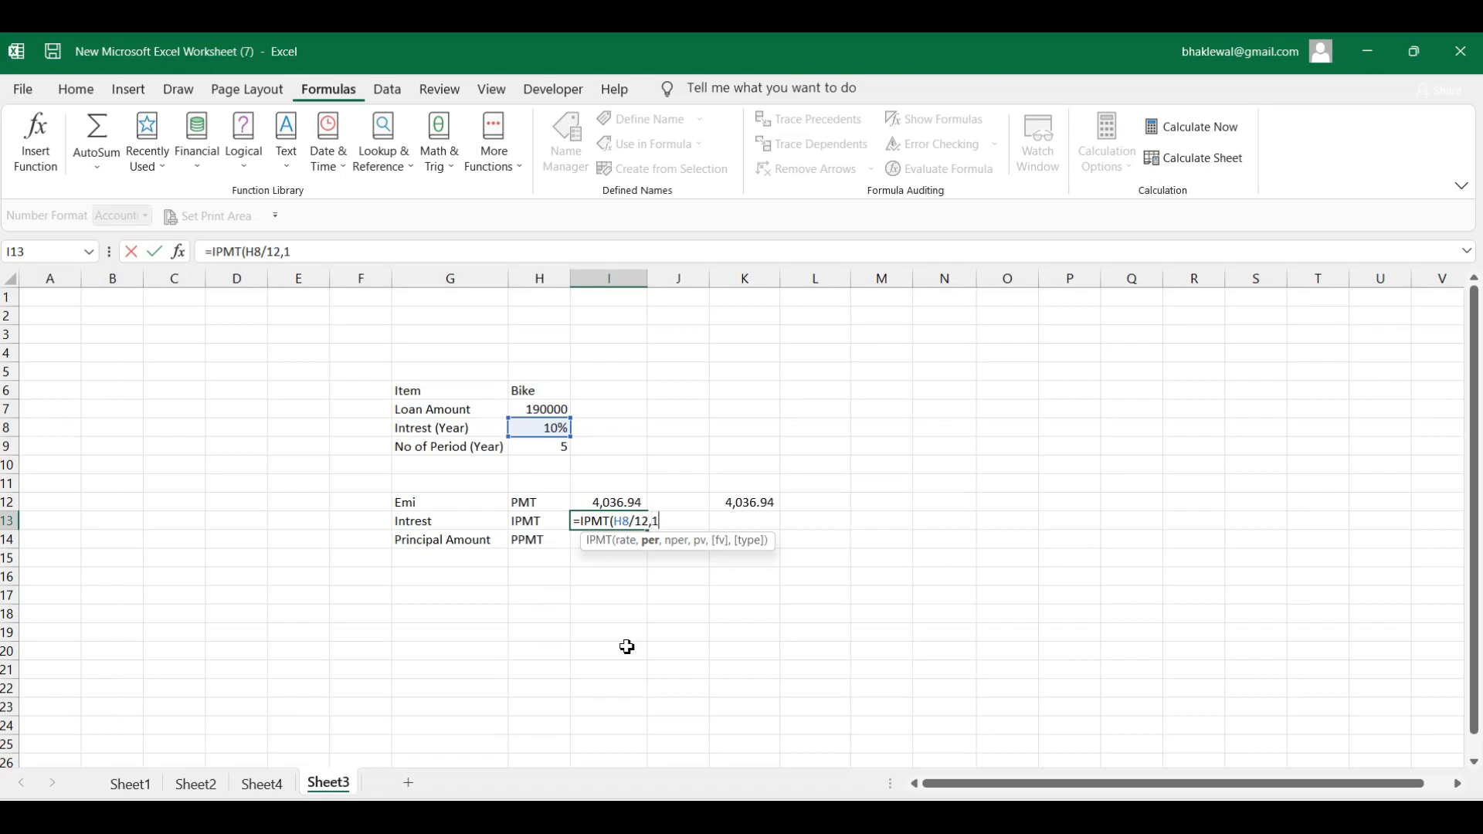
pyautogui.write(',')
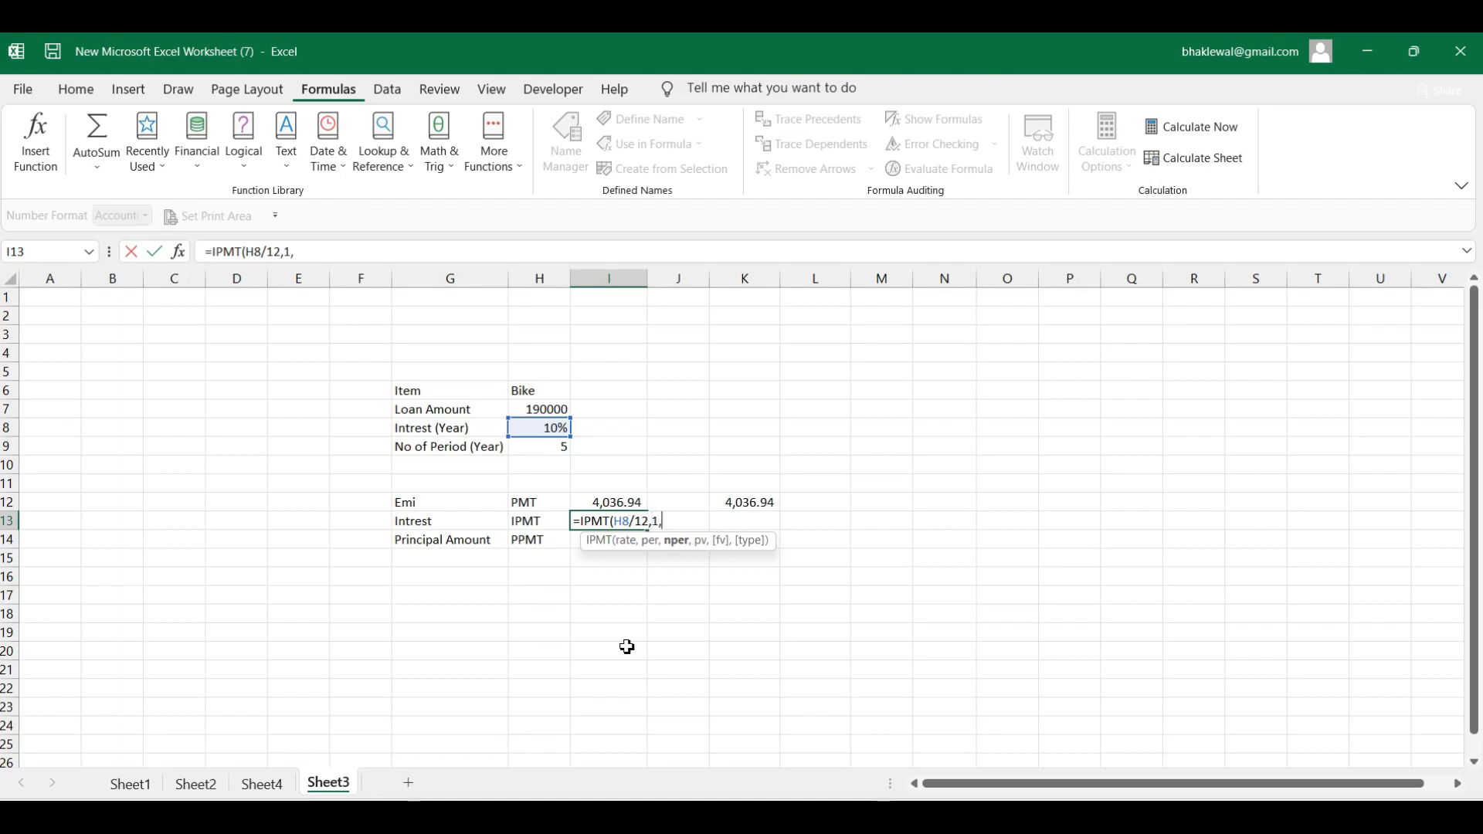
# - Complete the IPMT formula in I13 with nper H9*12 and the negative loan amount -H7 as pv
pyautogui.click(536, 448)
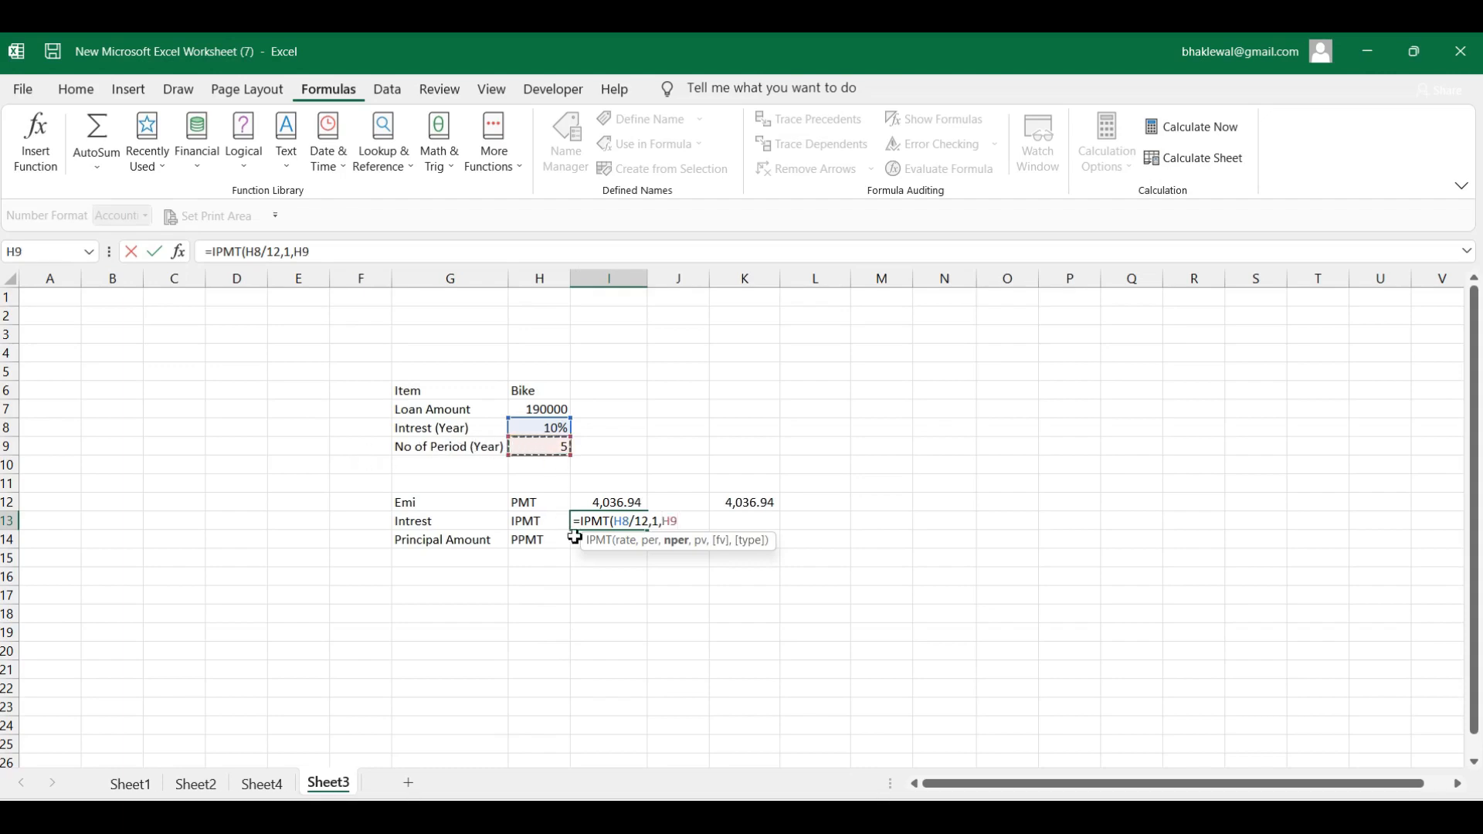
pyautogui.write('8')
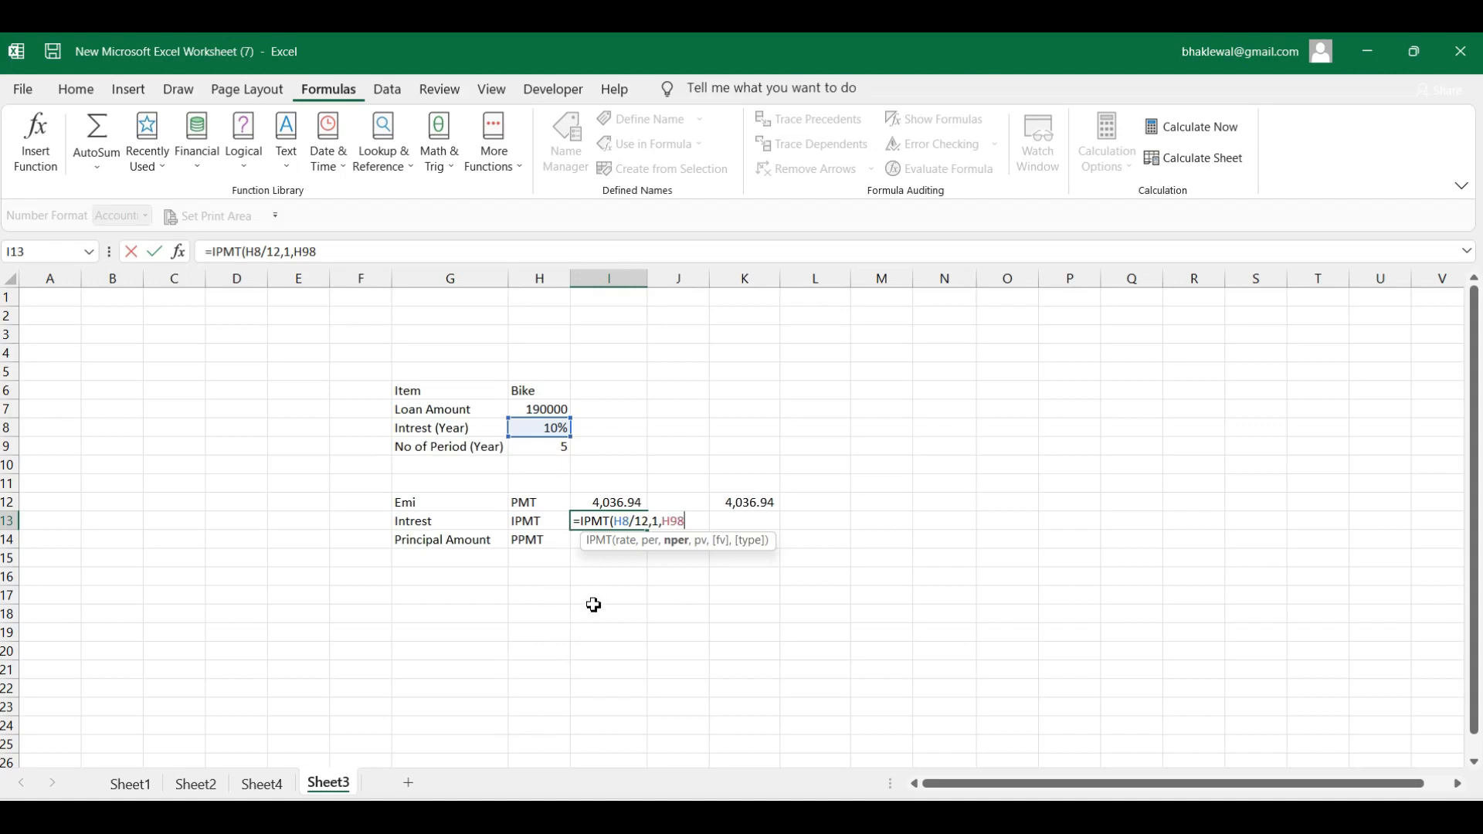
pyautogui.press('BackSpace')
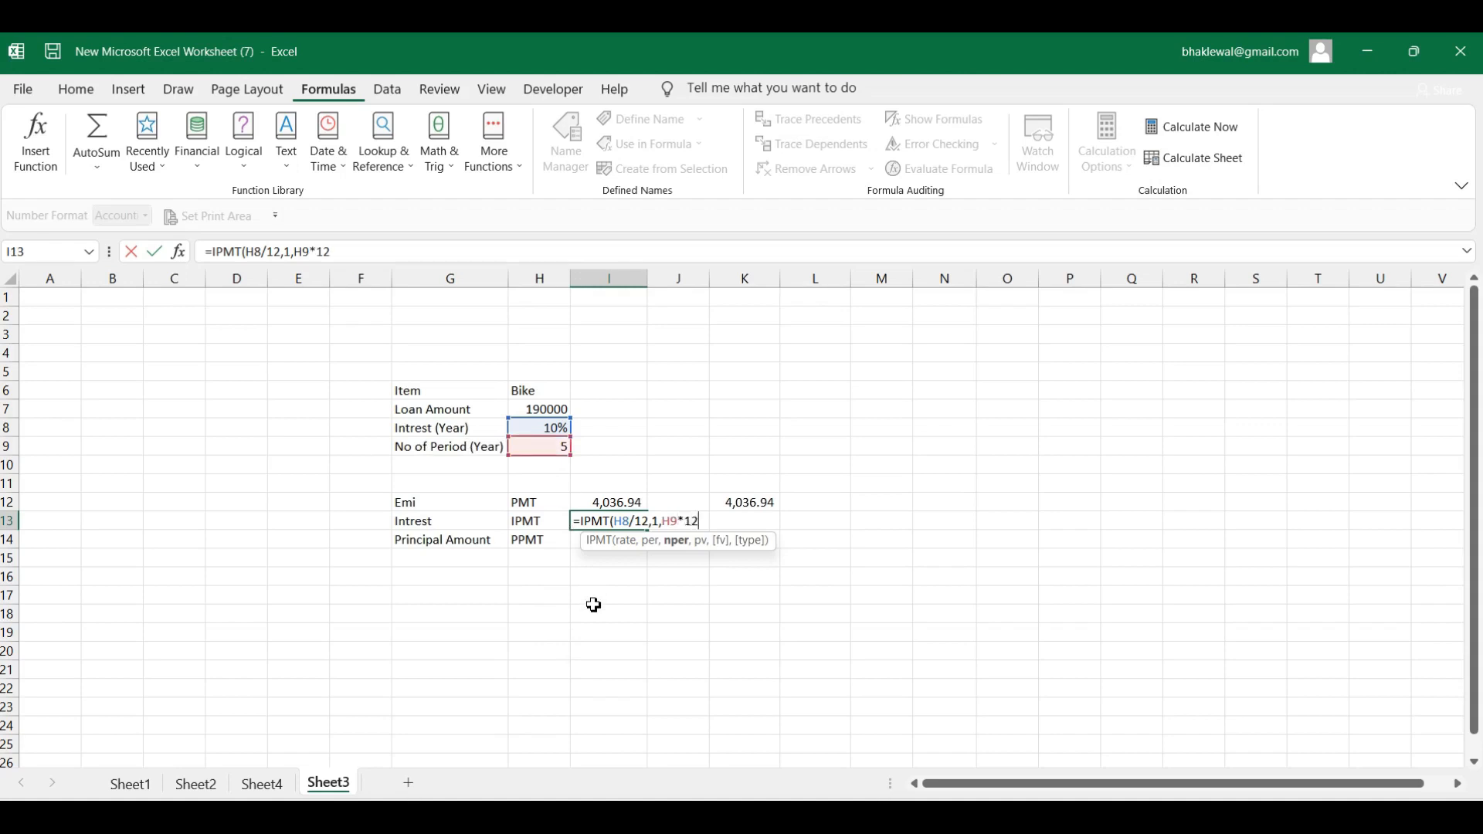
pyautogui.write('*12,-')
pyautogui.click(546, 410)
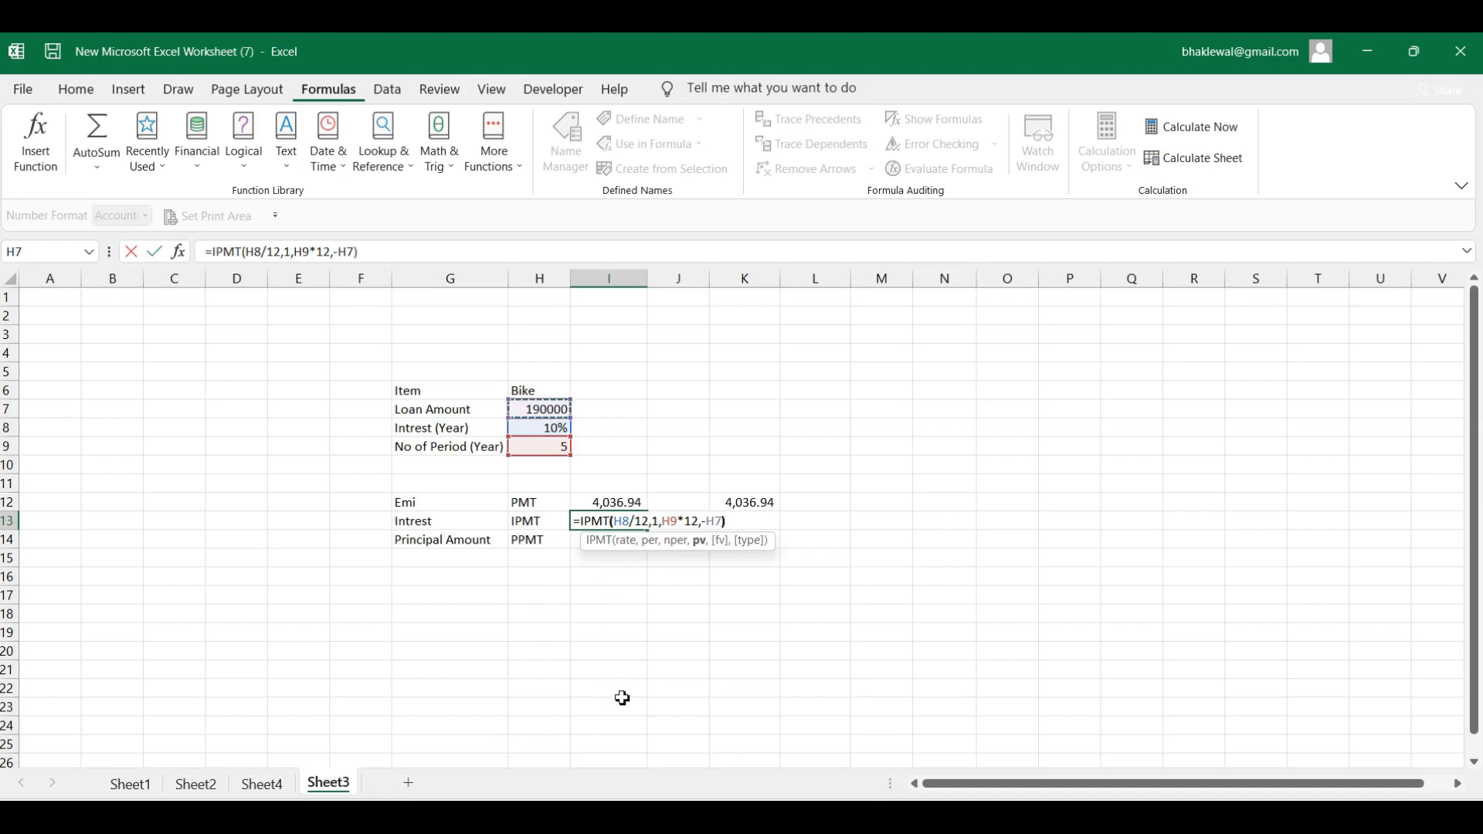
pyautogui.write(')')
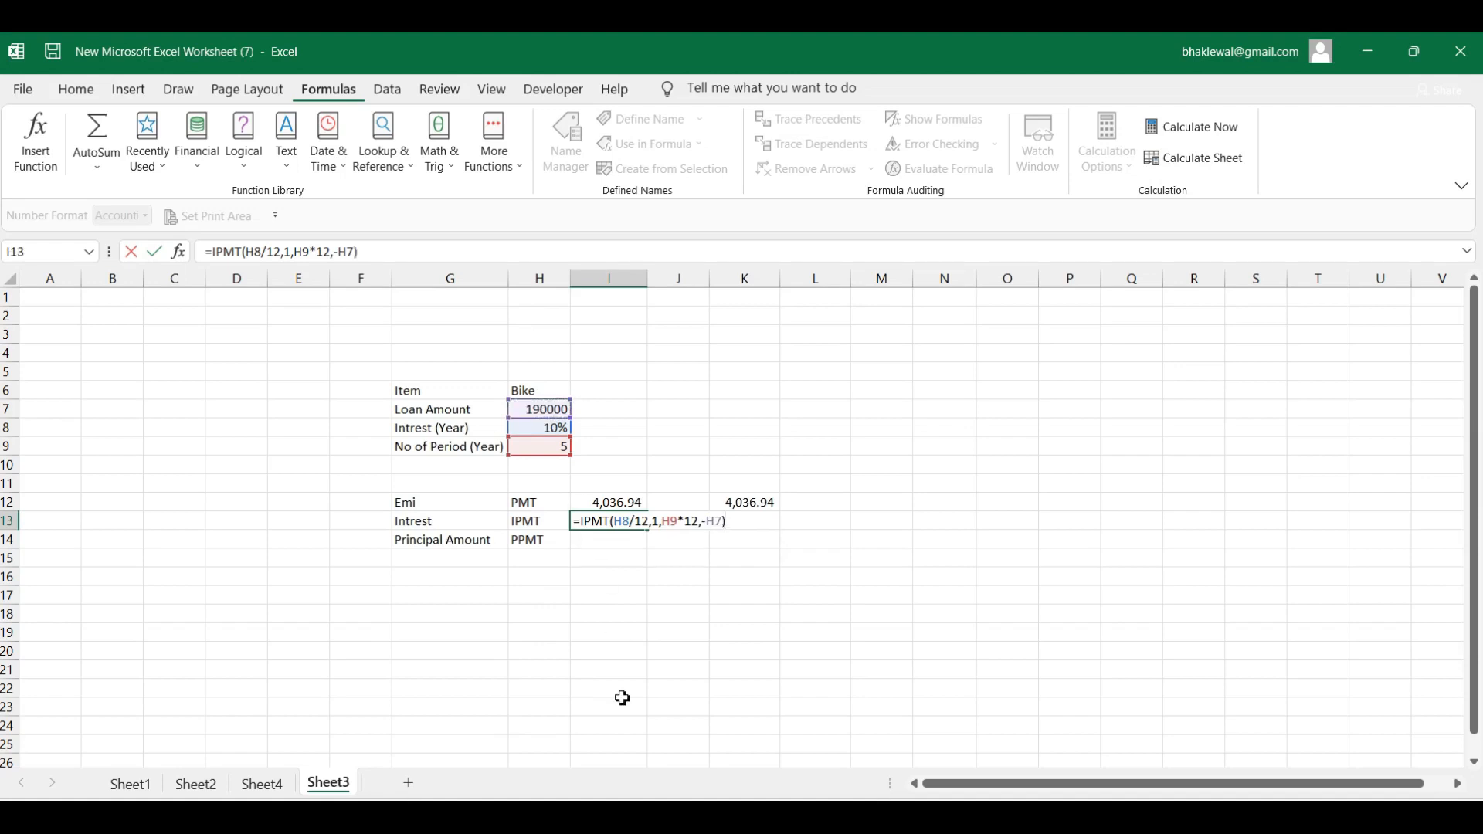
pyautogui.press('Return')
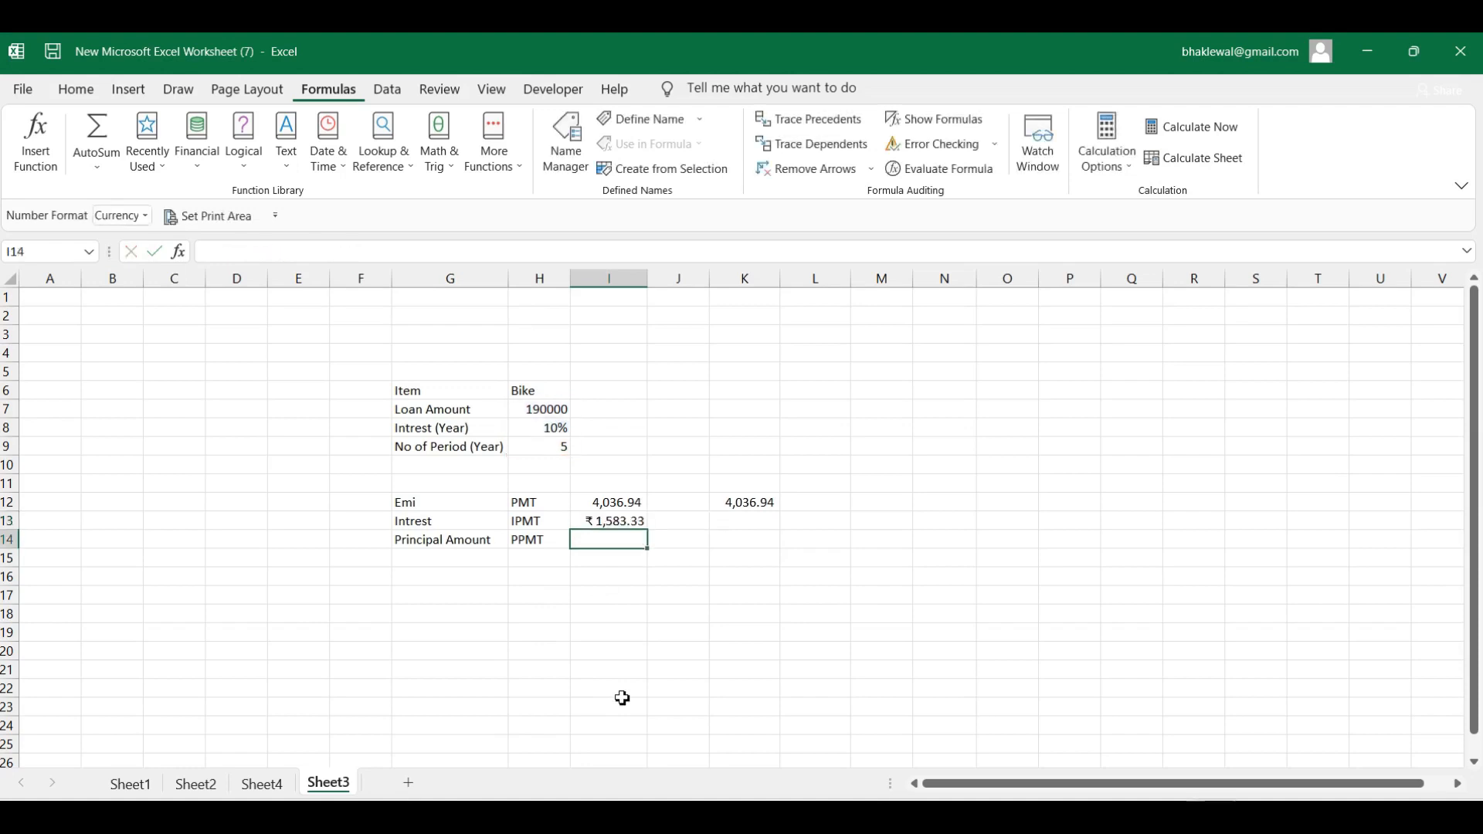
# - Apply the comma number style to the interest result in cell I13
pyautogui.click(614, 523)
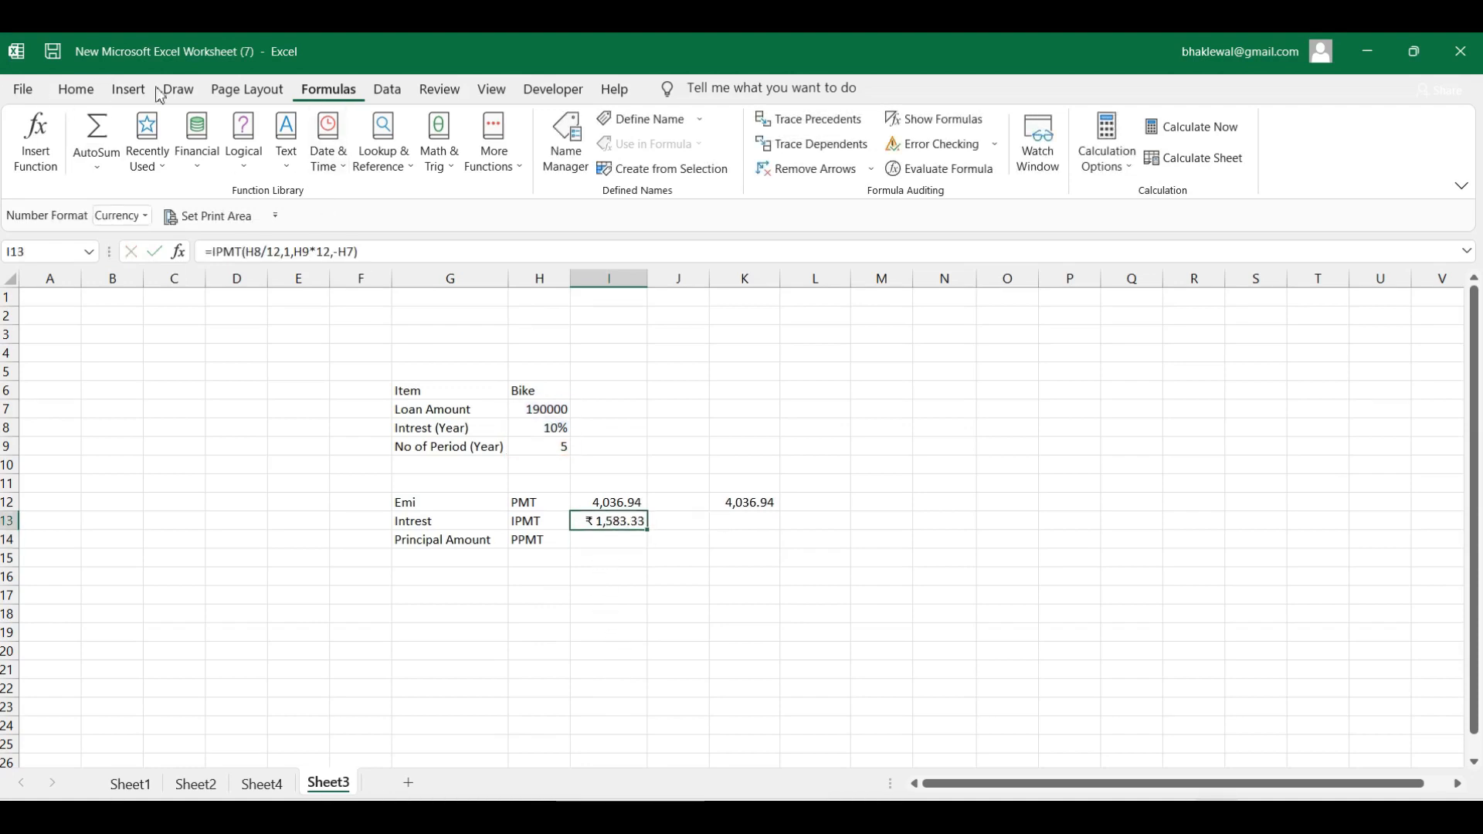
pyautogui.click(81, 91)
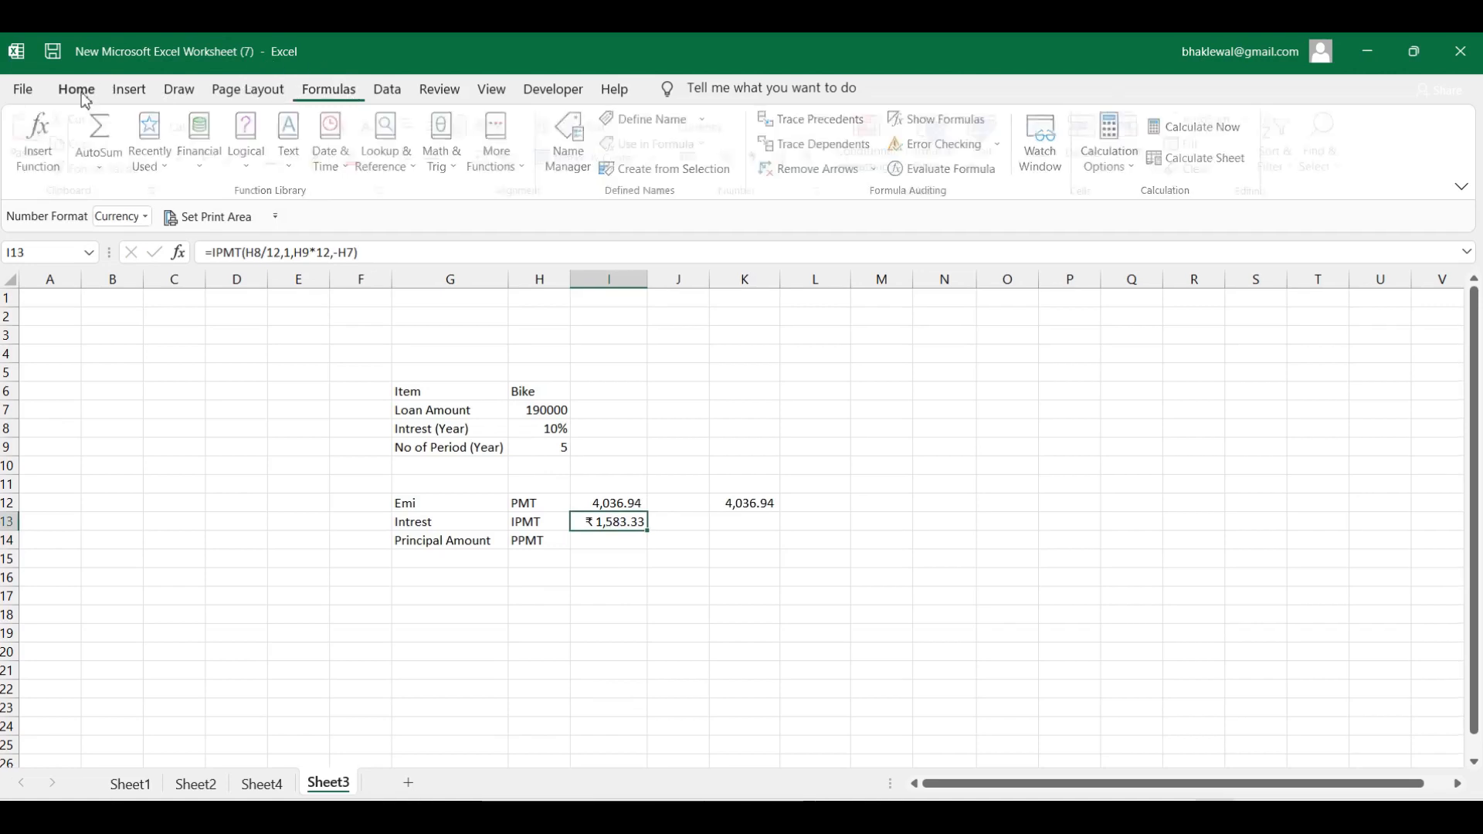
pyautogui.click(761, 158)
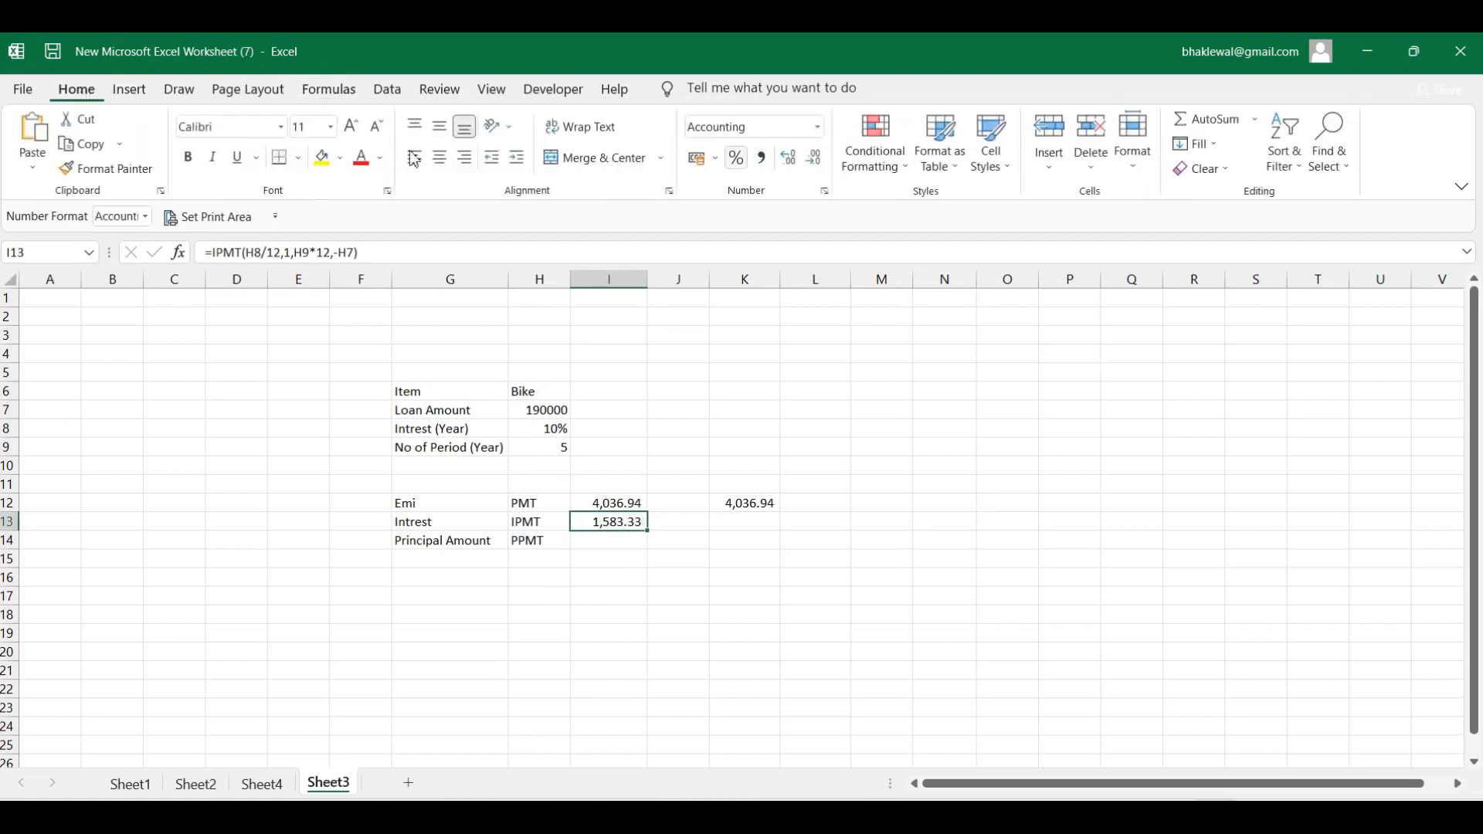
pyautogui.click(350, 93)
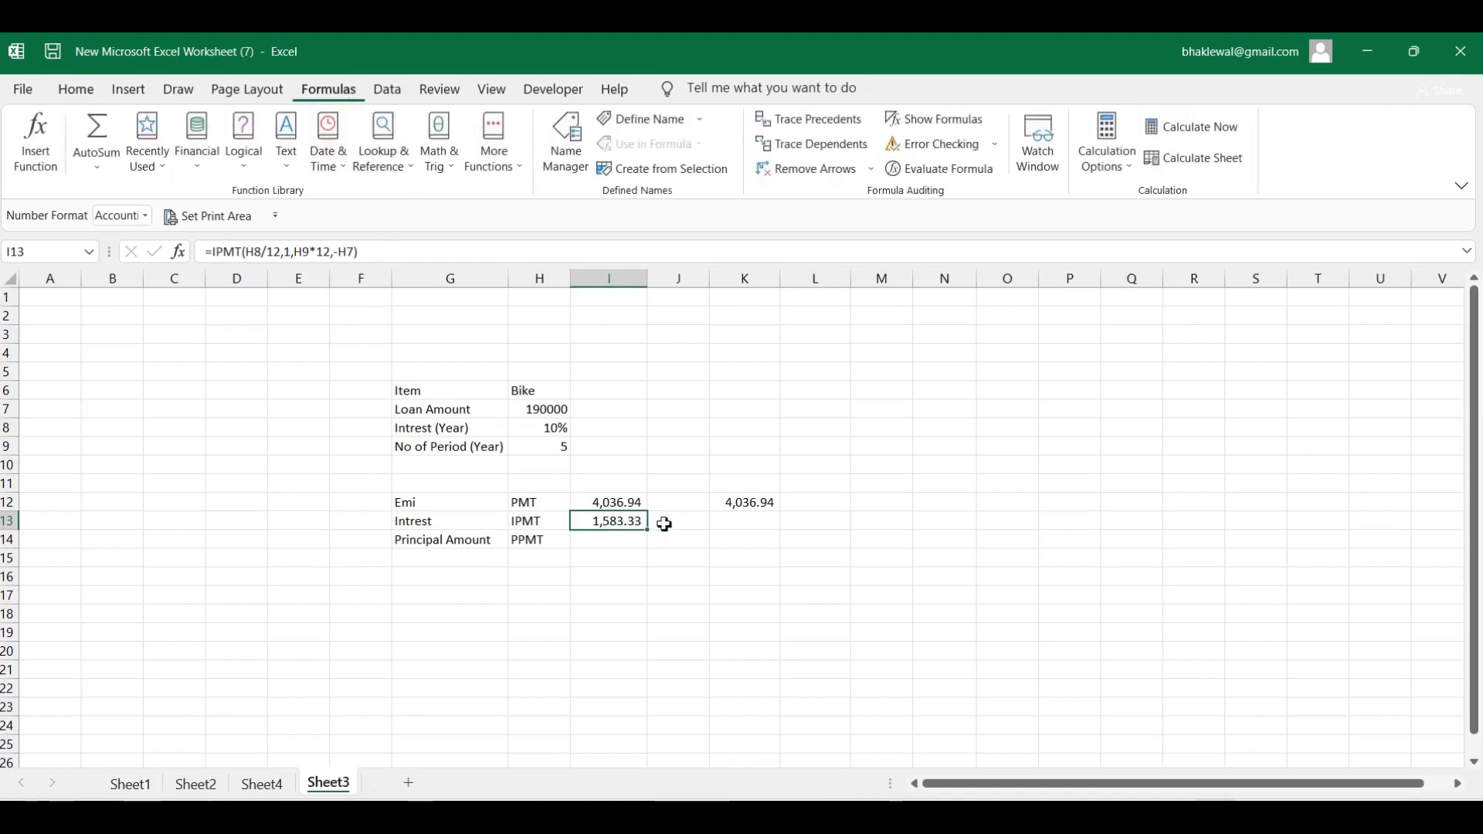
pyautogui.click(772, 523)
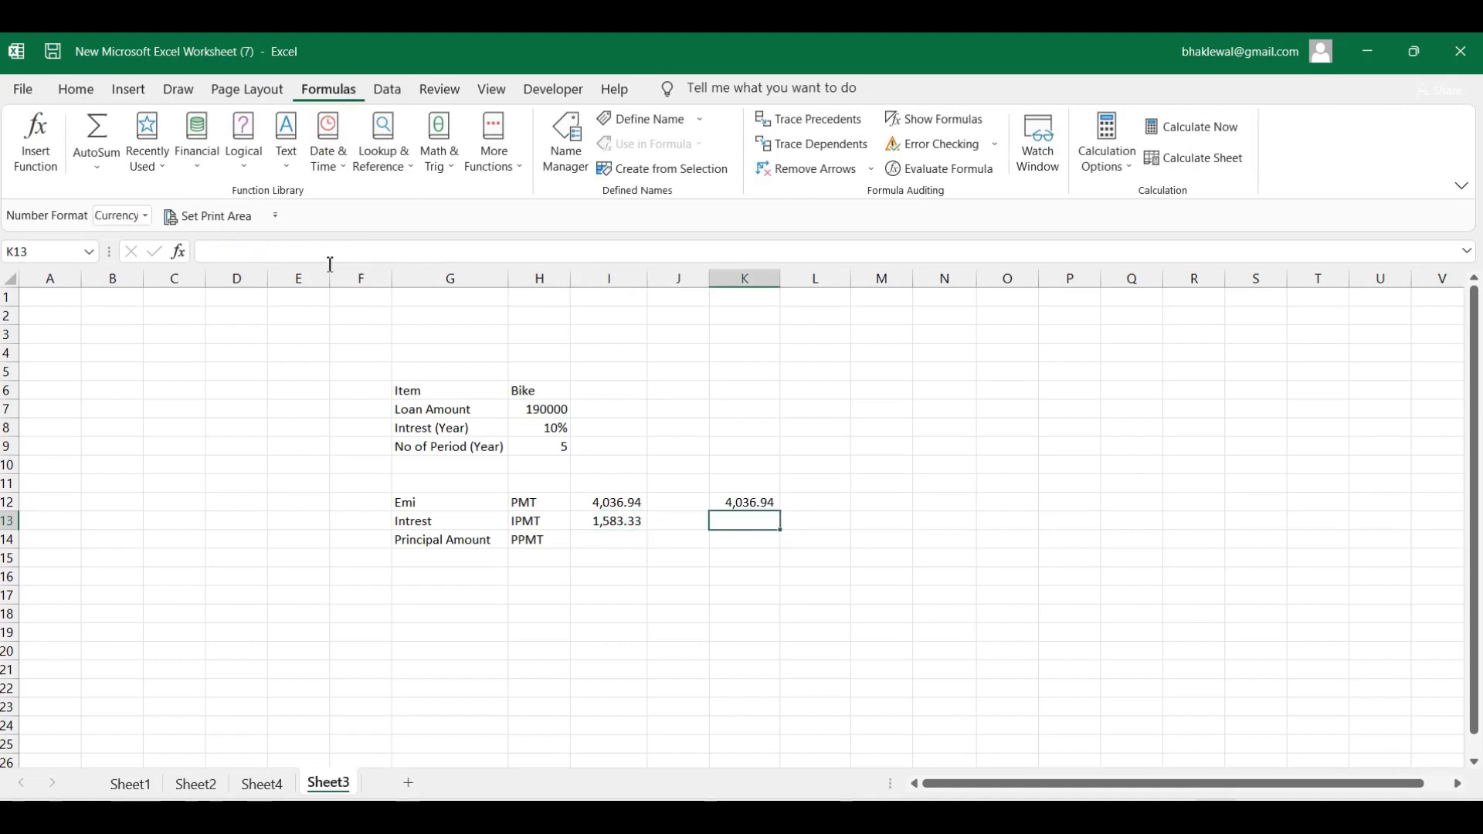
pyautogui.click(202, 169)
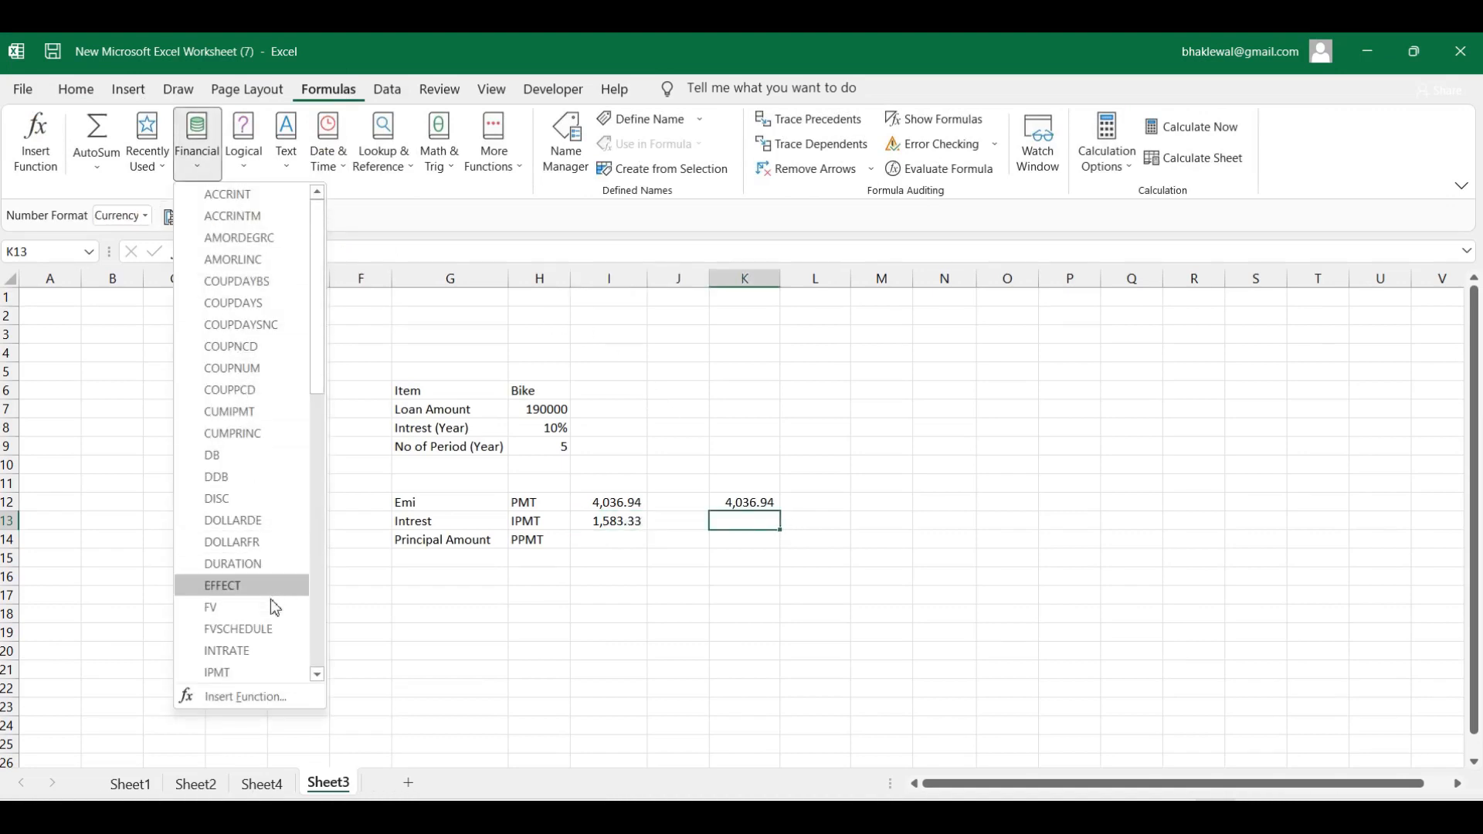
pyautogui.click(570, 606)
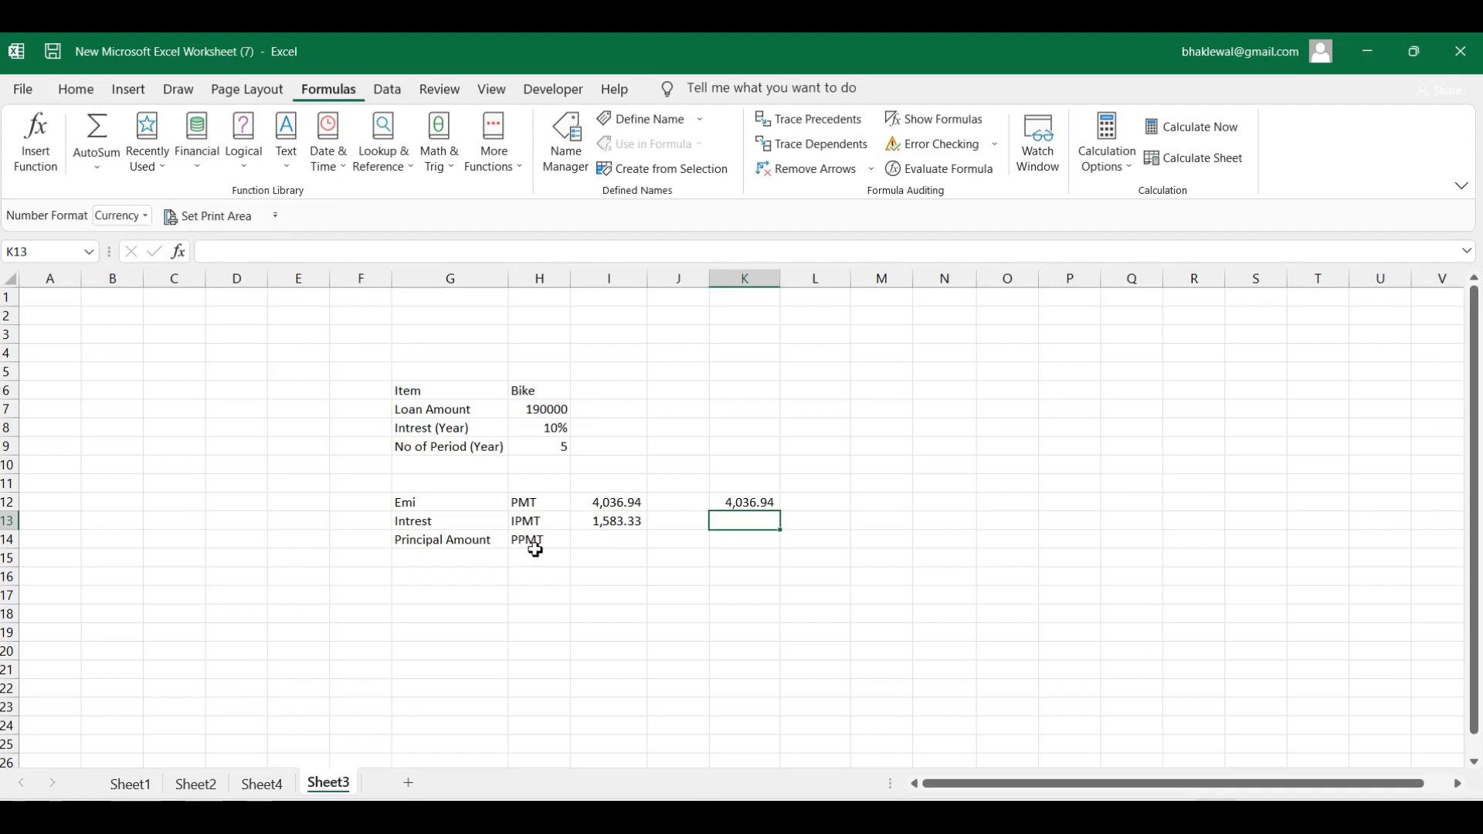
# - Begin a PPMT formula in the Principal Amount row's cell I14 with rate H8/12 and per 1
pyautogui.click(603, 546)
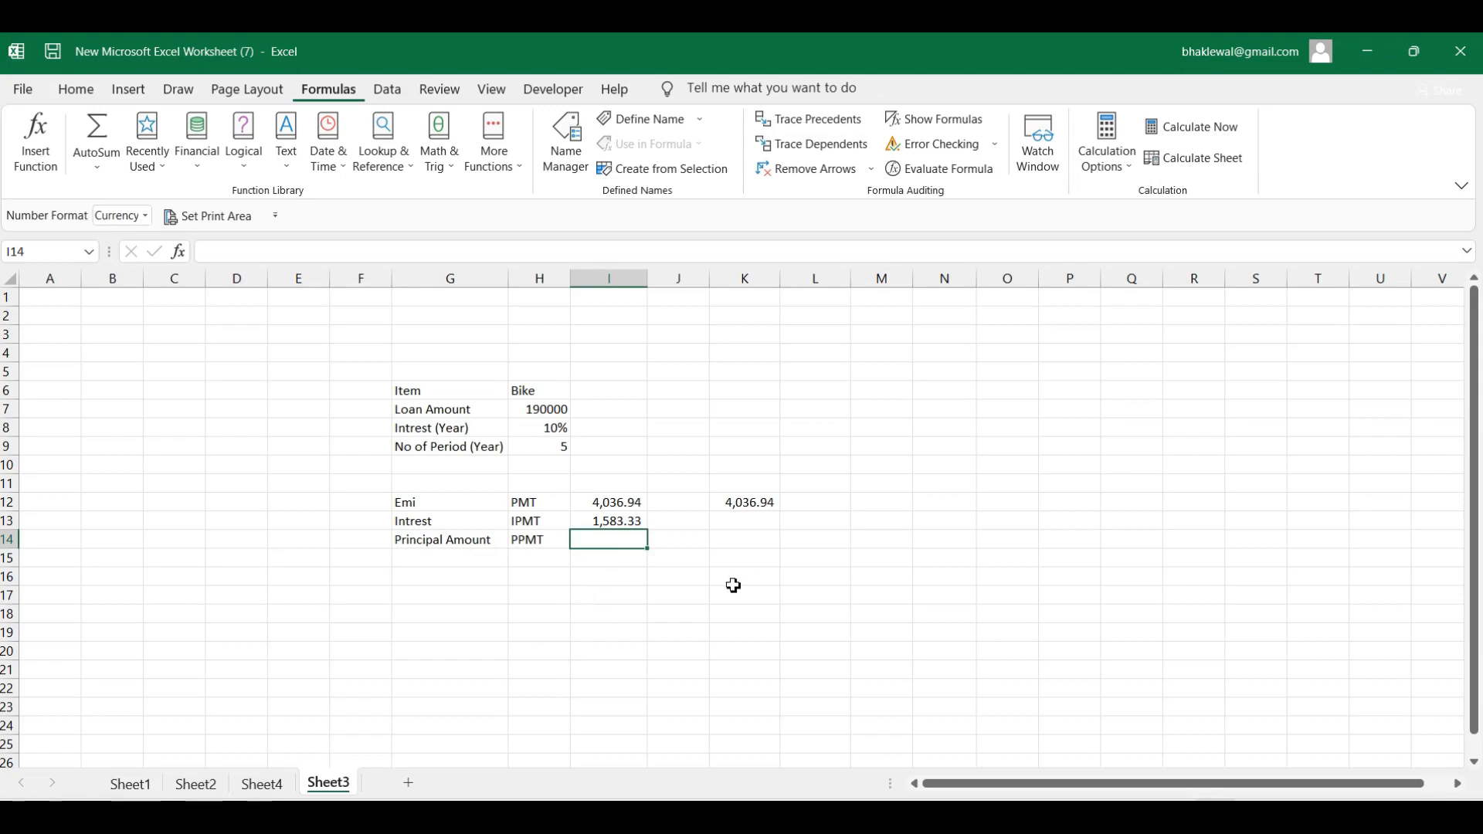
pyautogui.write('=')
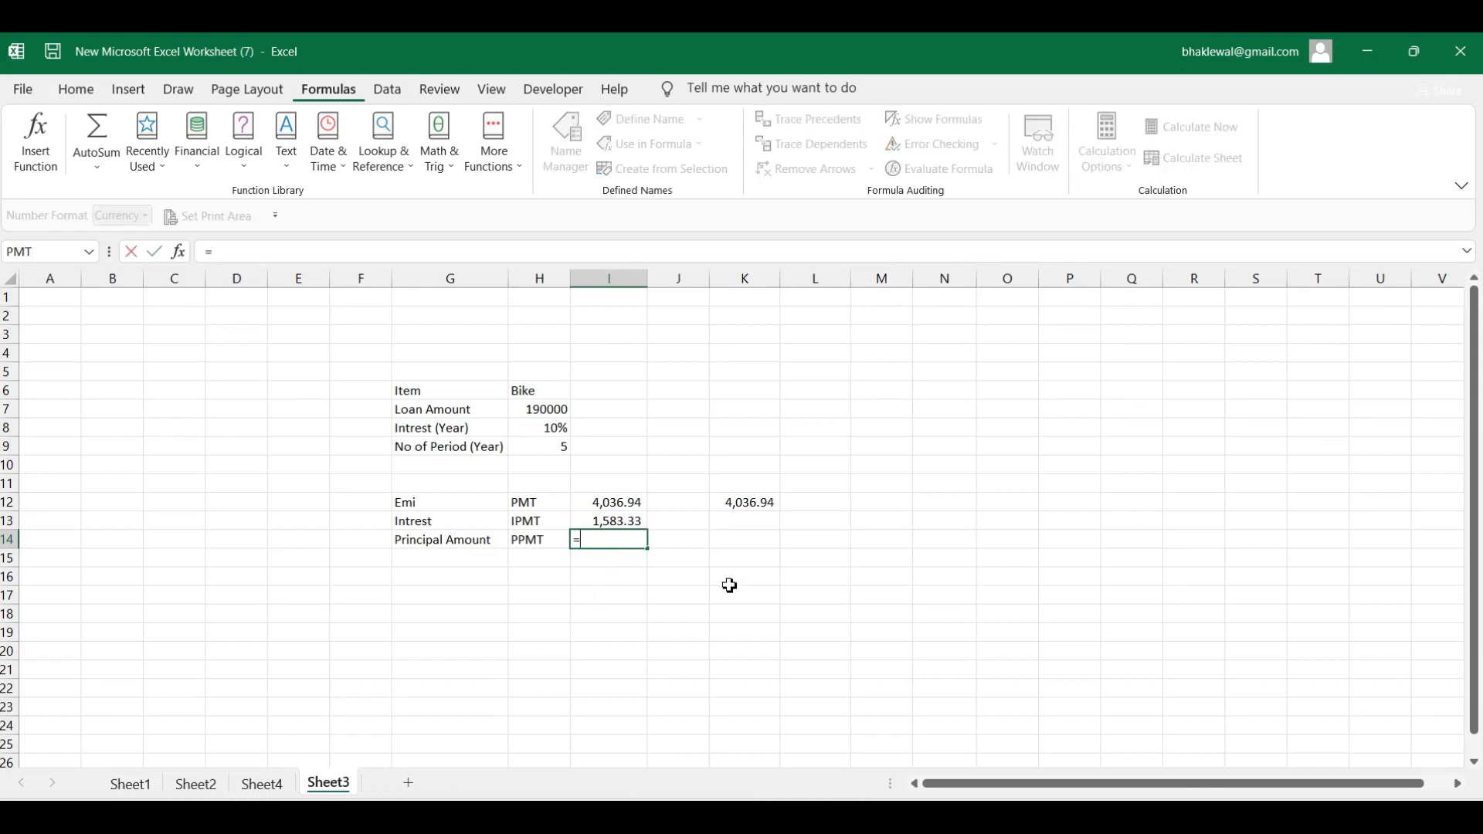
pyautogui.write('PPMT')
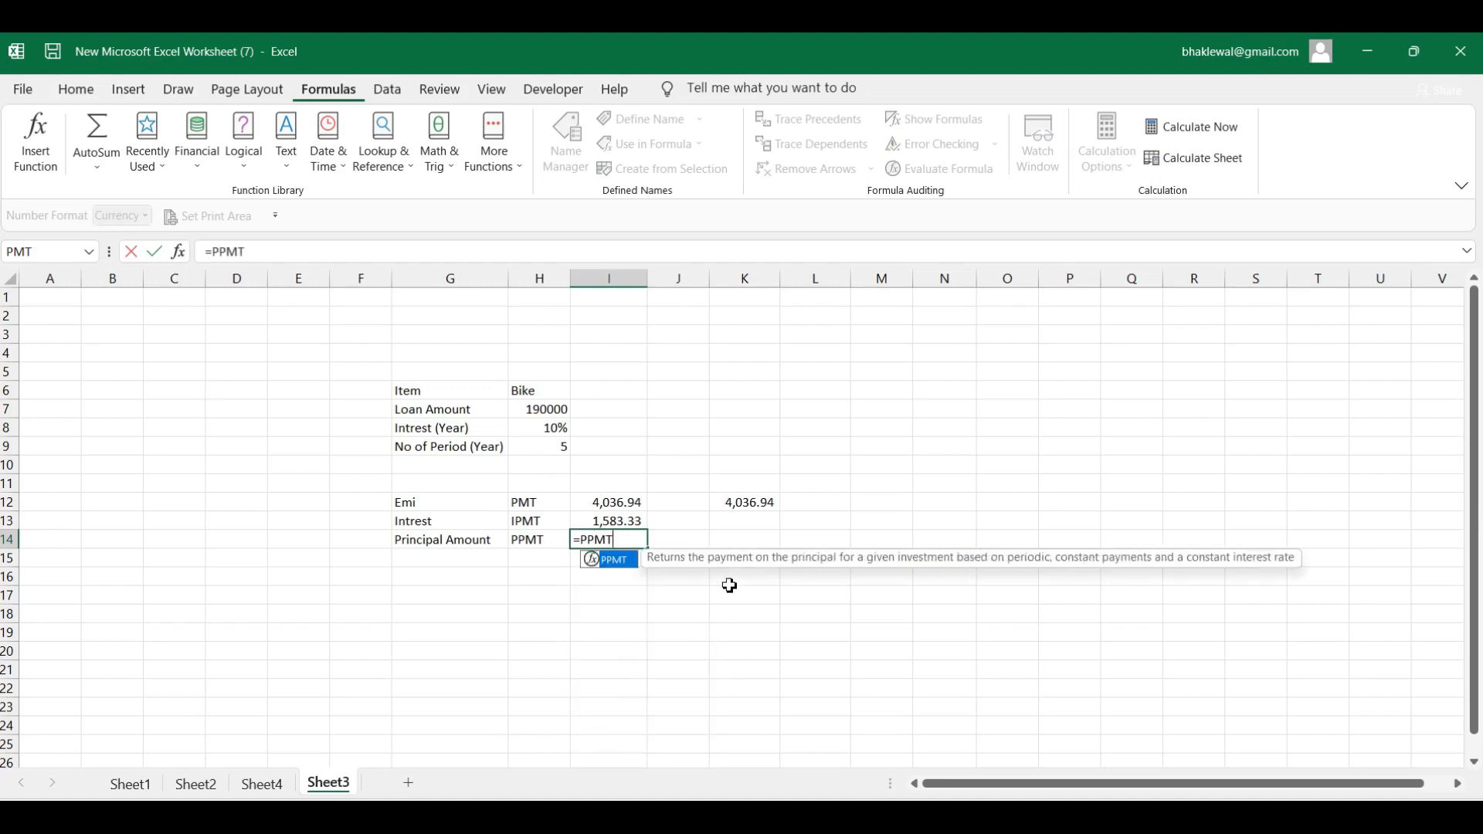
pyautogui.write('(')
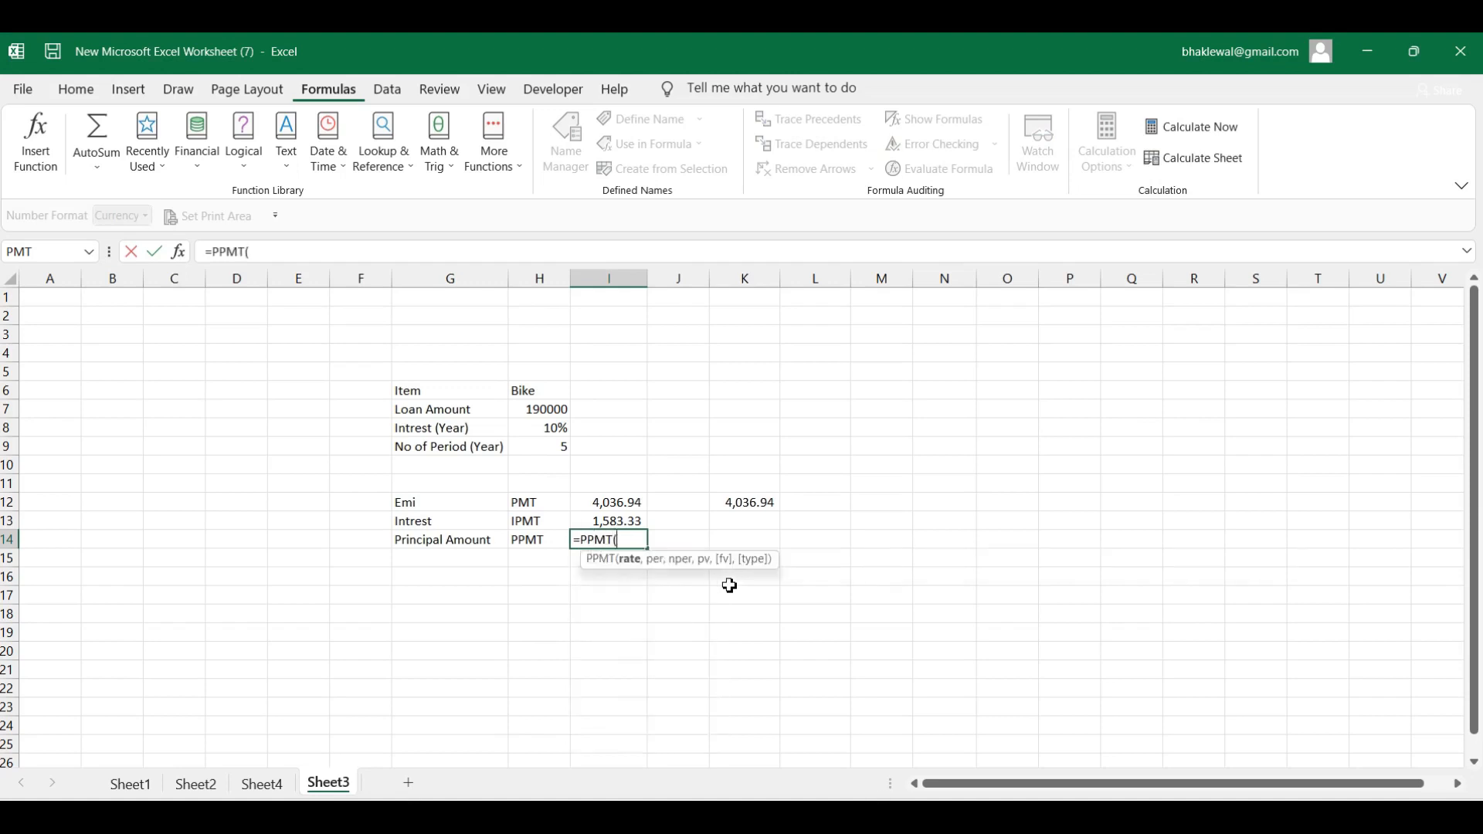
pyautogui.click(556, 433)
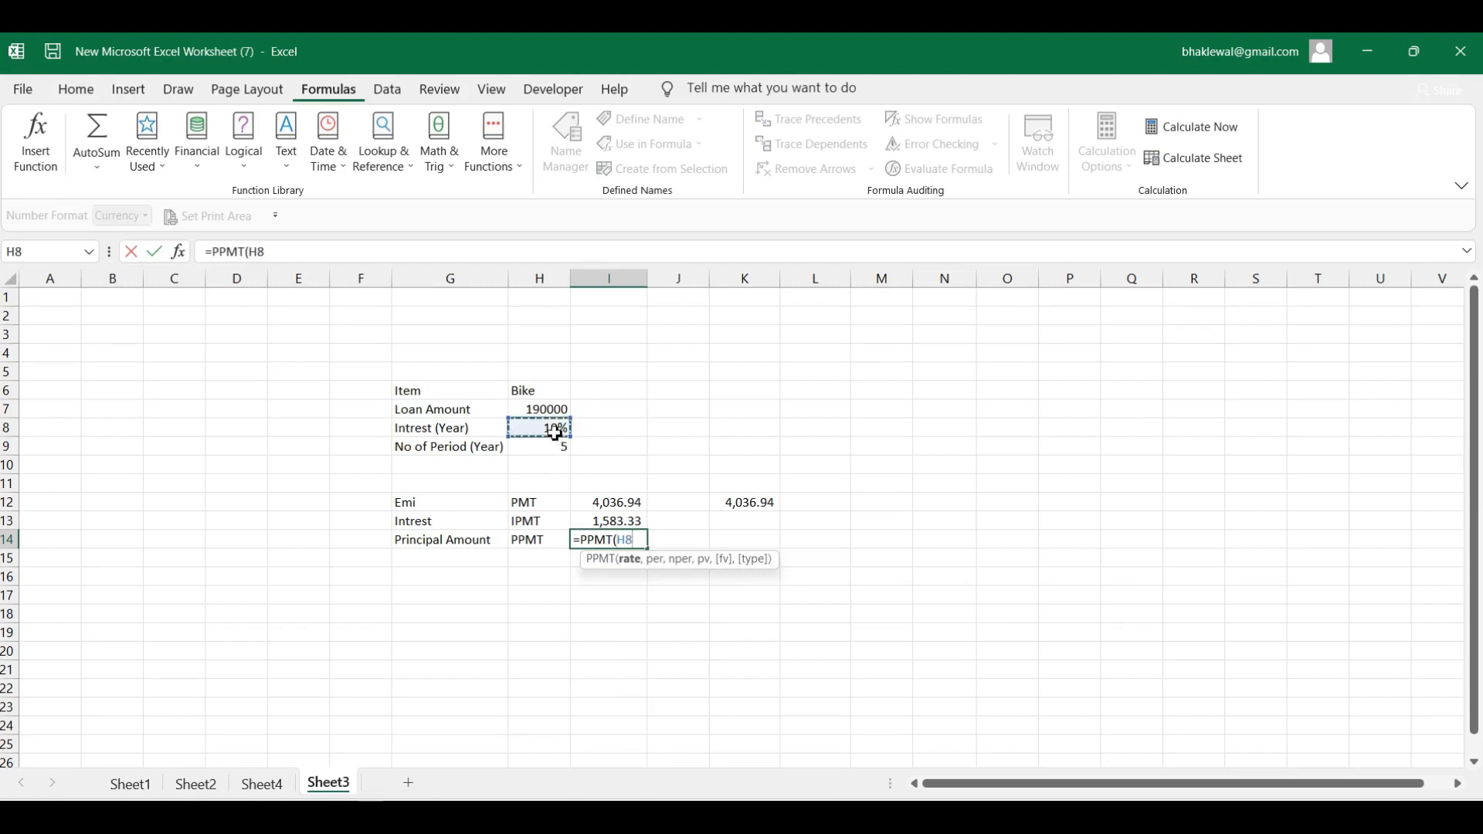
pyautogui.write('/12')
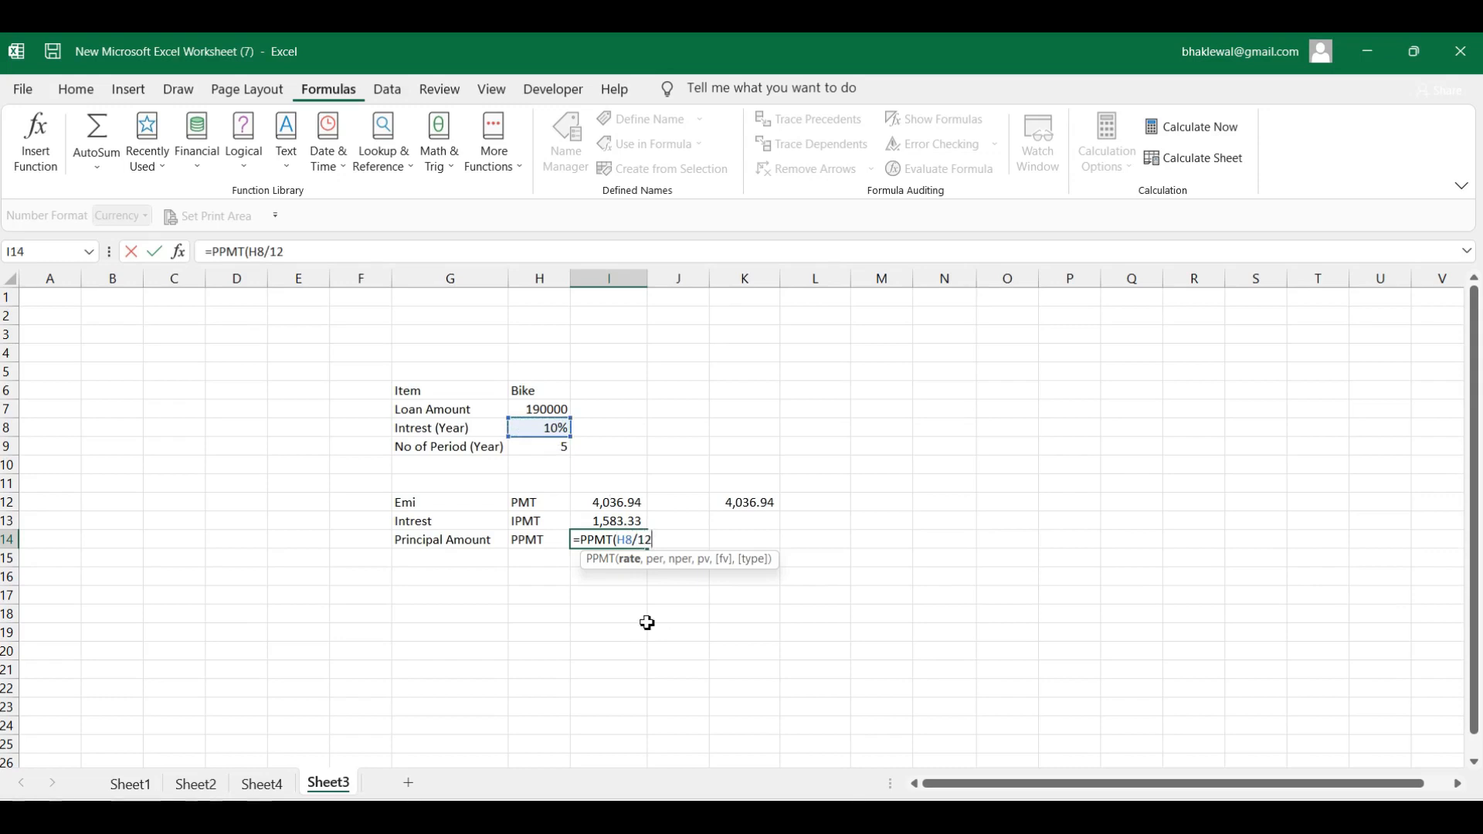
pyautogui.write(',')
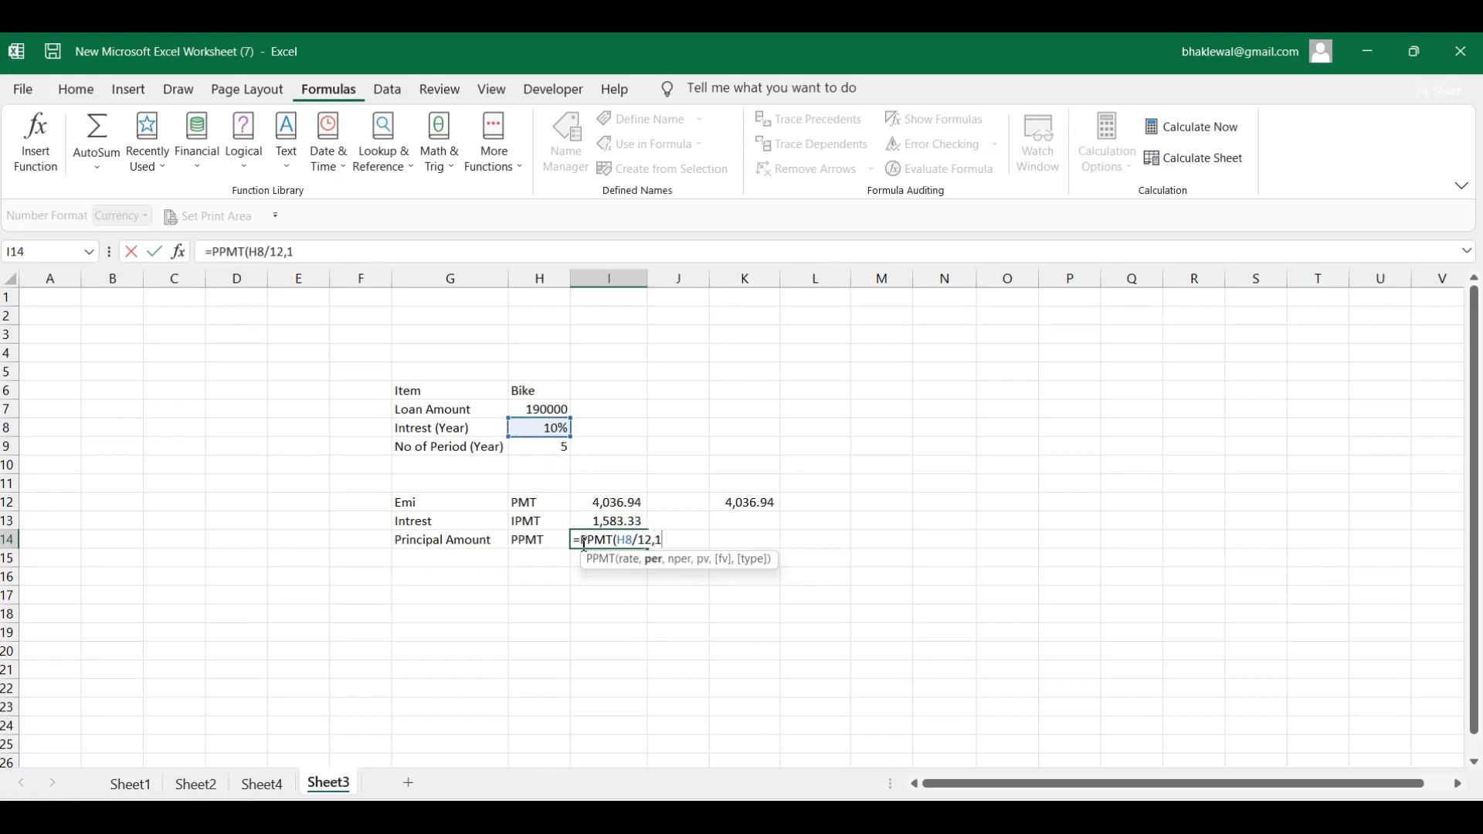
pyautogui.write('1,')
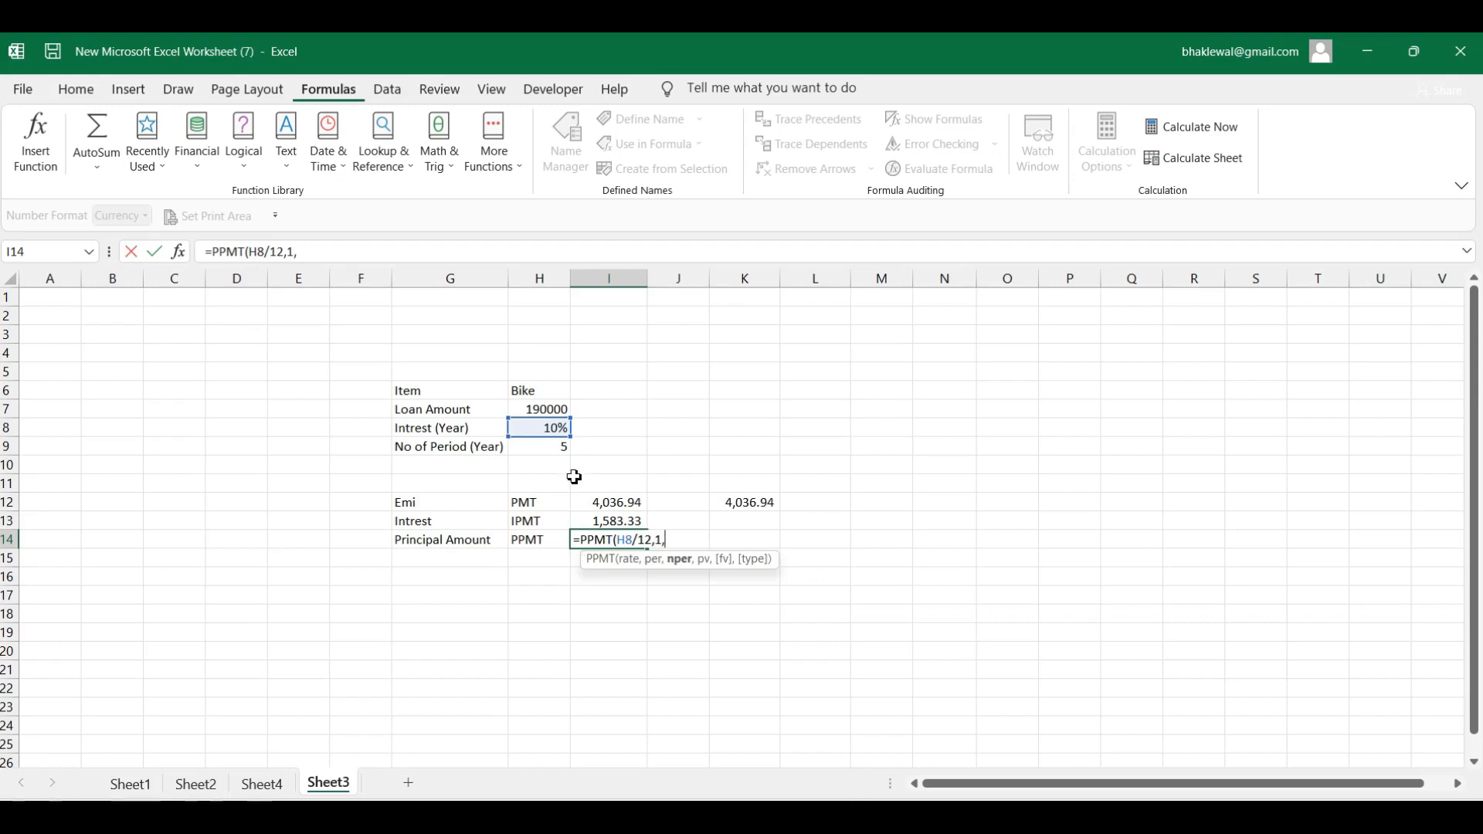
# - Complete the PPMT formula in I14 with nper H9*12 and the negative loan amount -H7 as pv
pyautogui.click(555, 448)
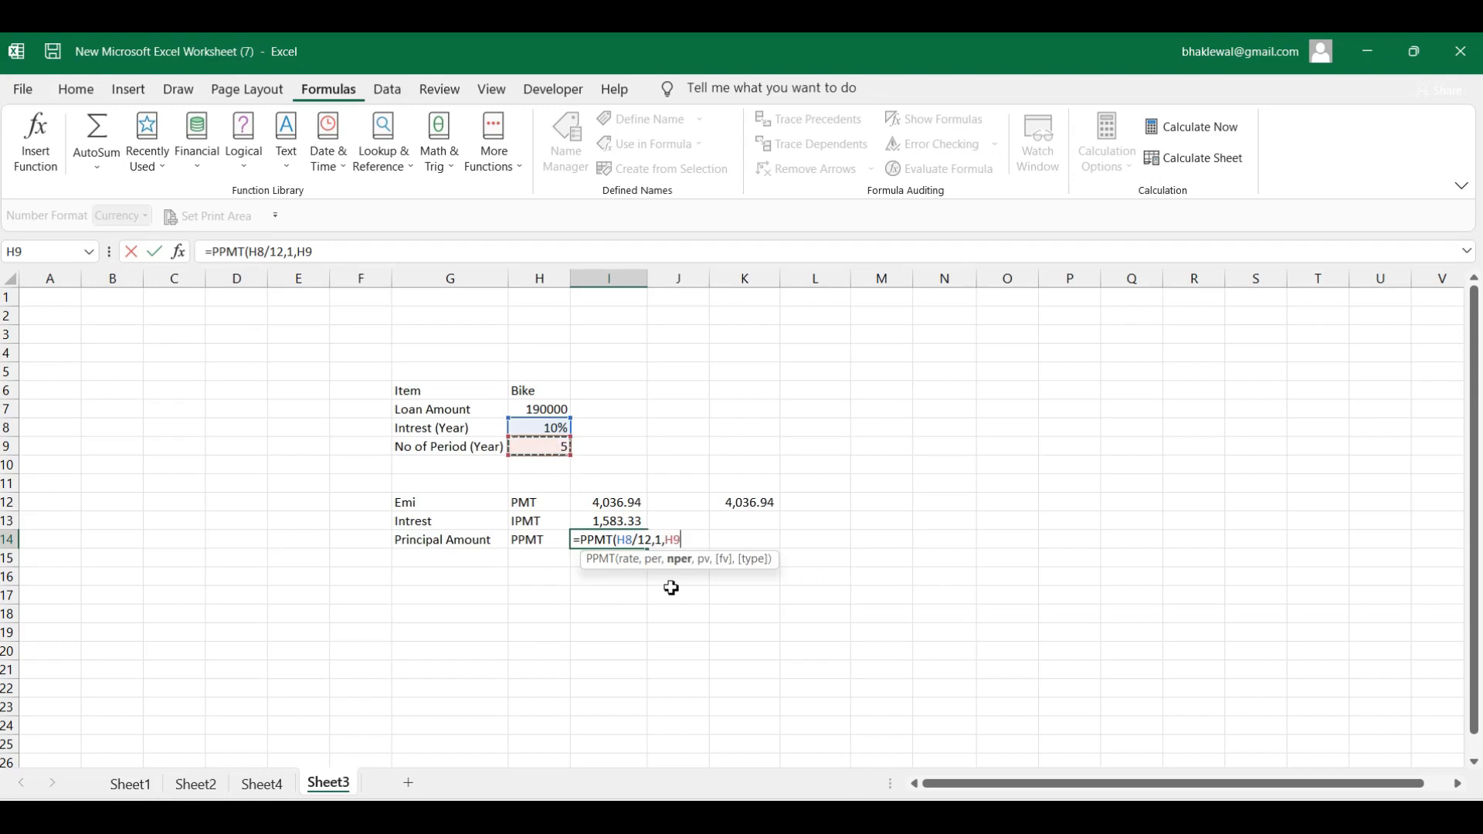
pyautogui.write('*12,-')
pyautogui.click(554, 415)
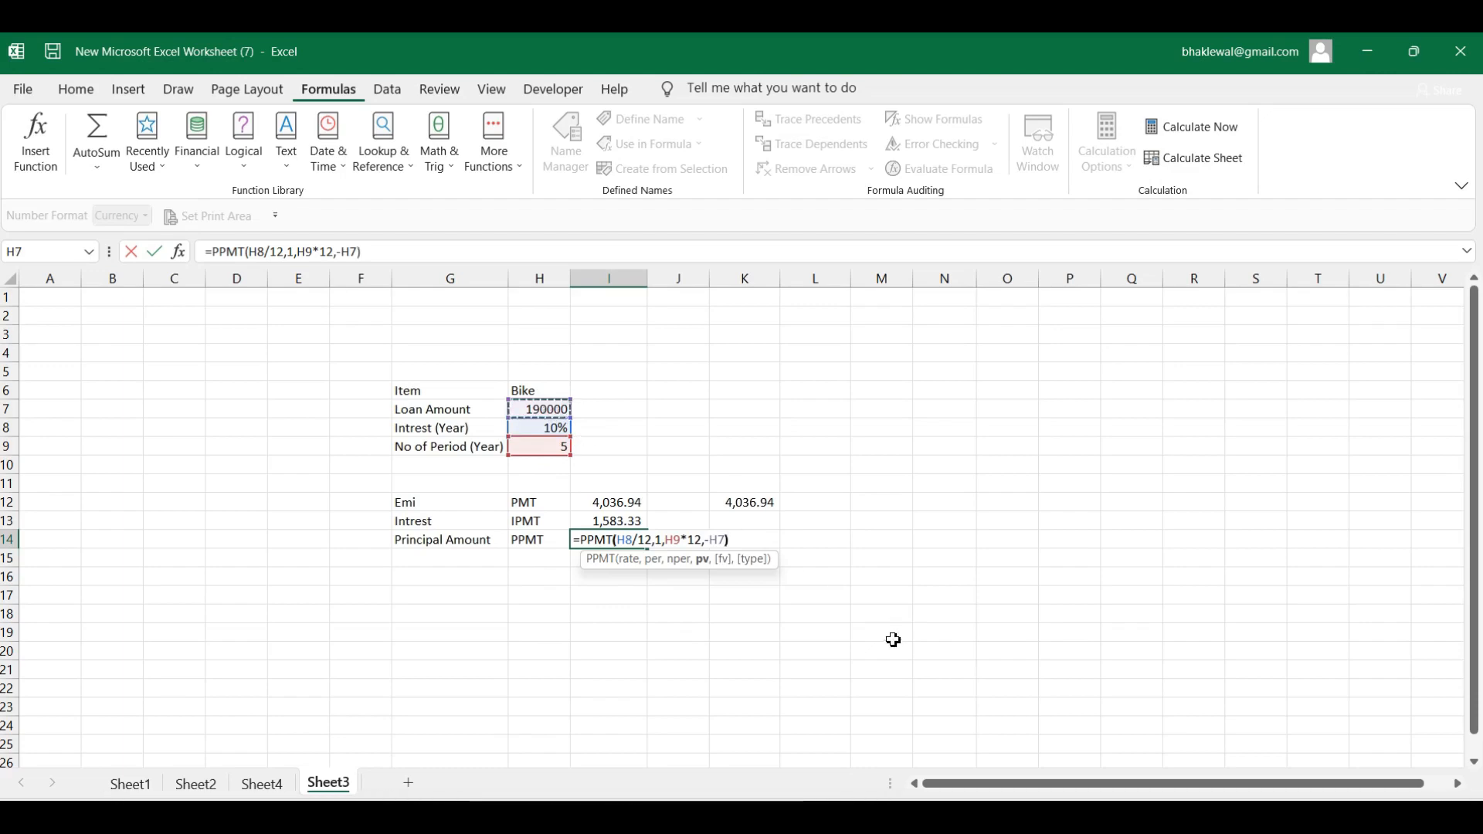
pyautogui.write(')')
pyautogui.press('Return')
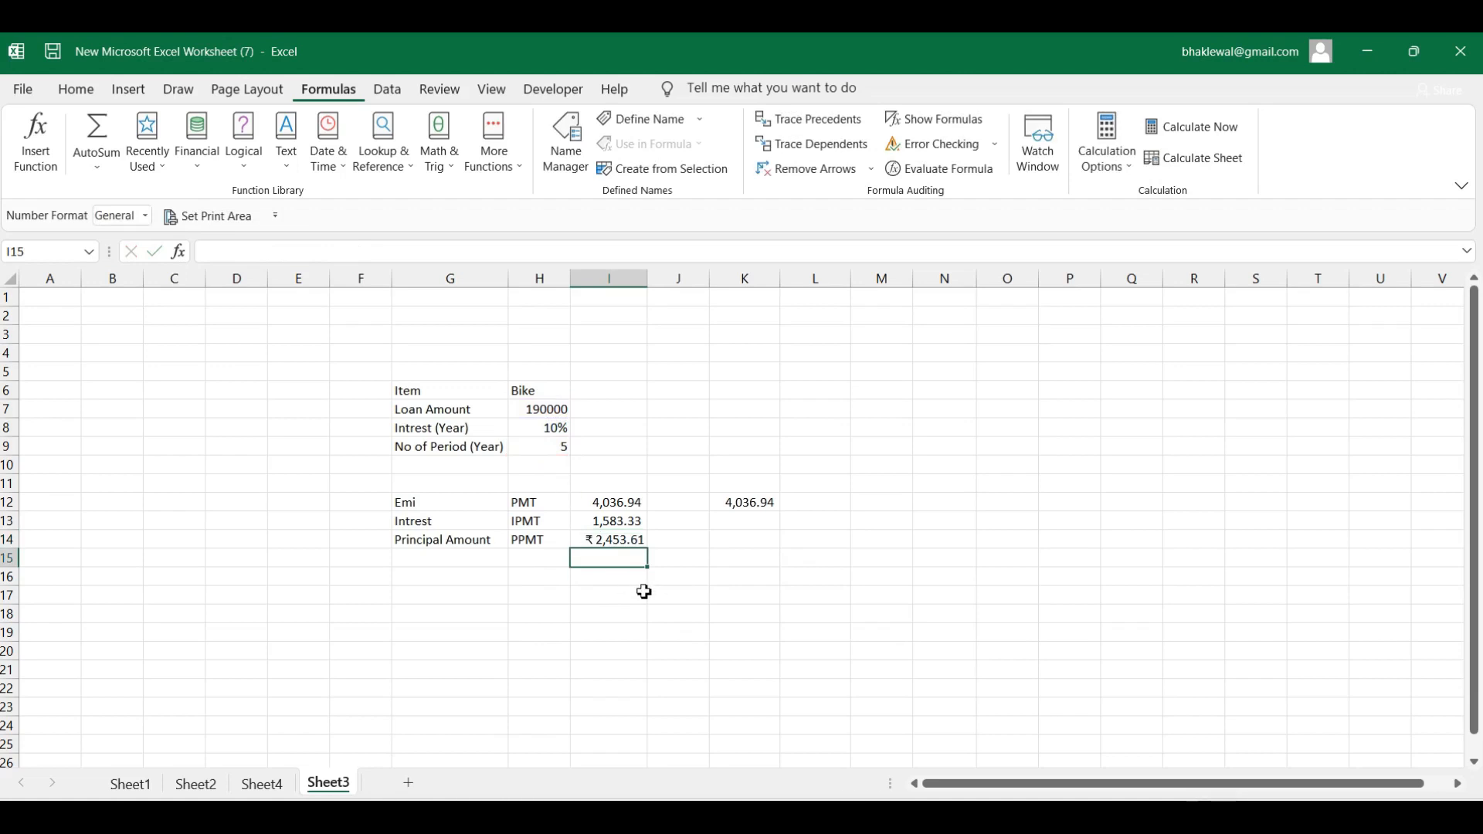
# - Apply the comma number style to the principal result in cell I14
pyautogui.click(617, 536)
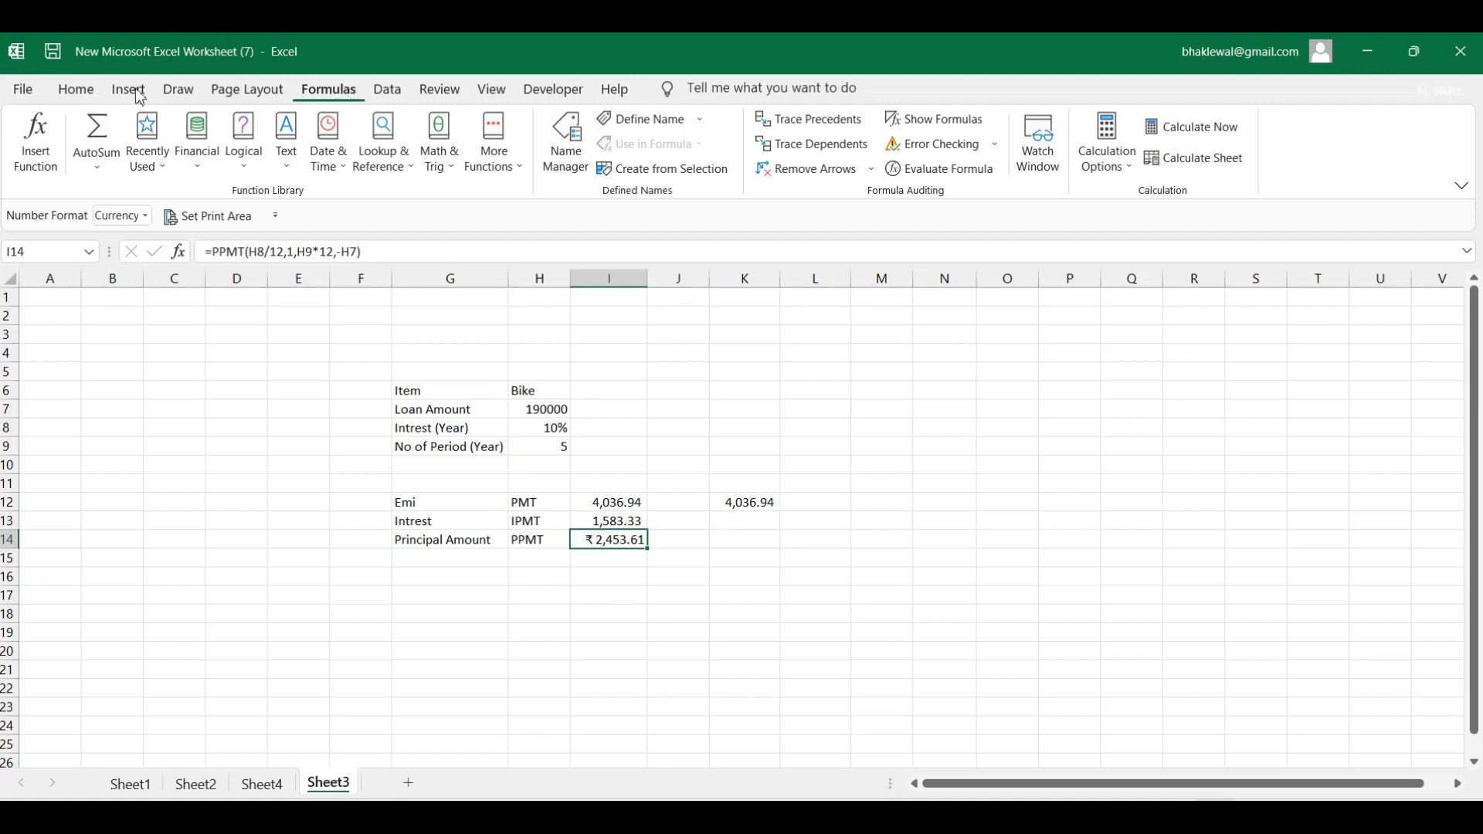
pyautogui.click(76, 89)
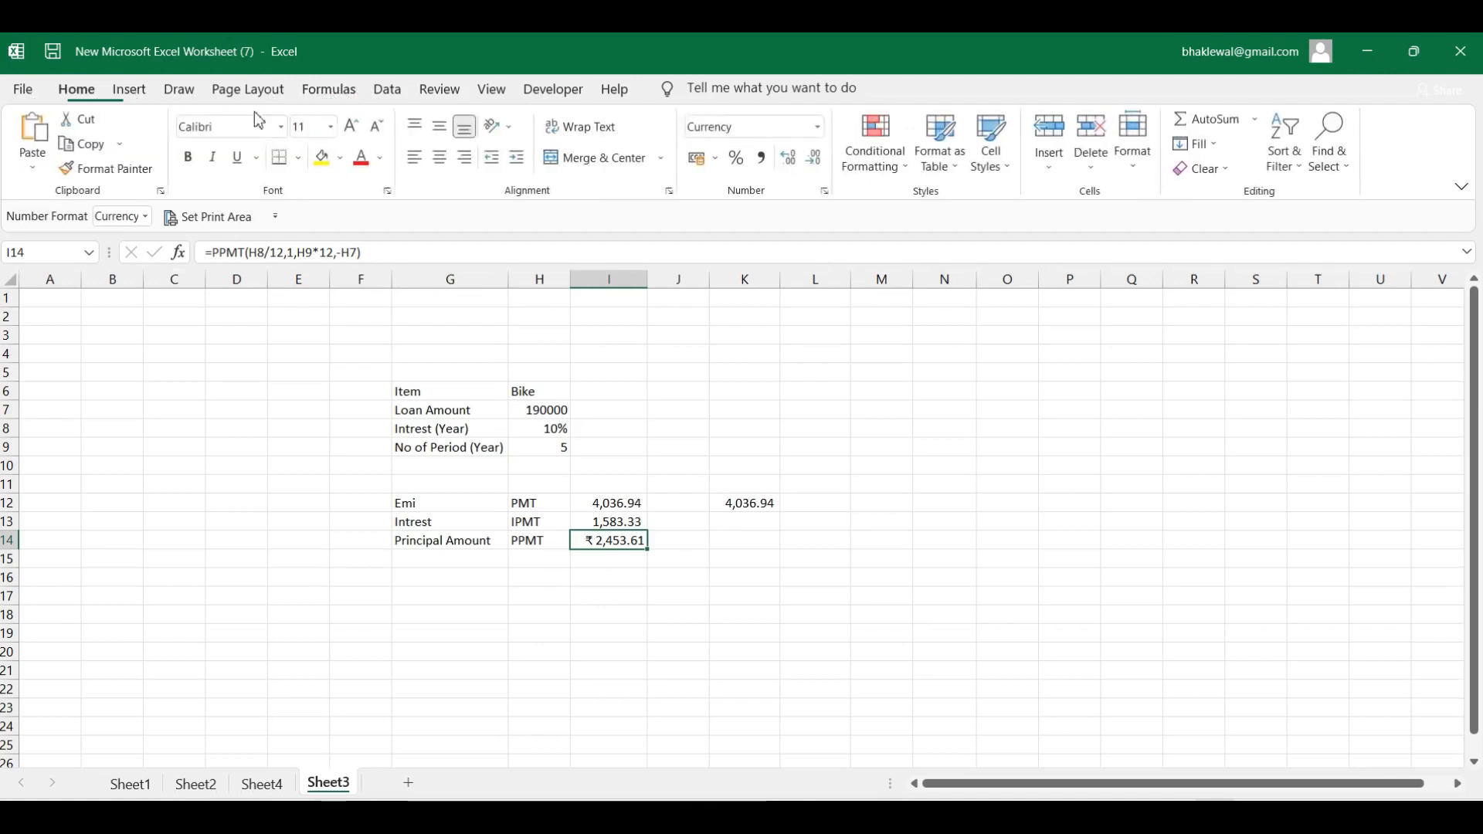
pyautogui.click(762, 158)
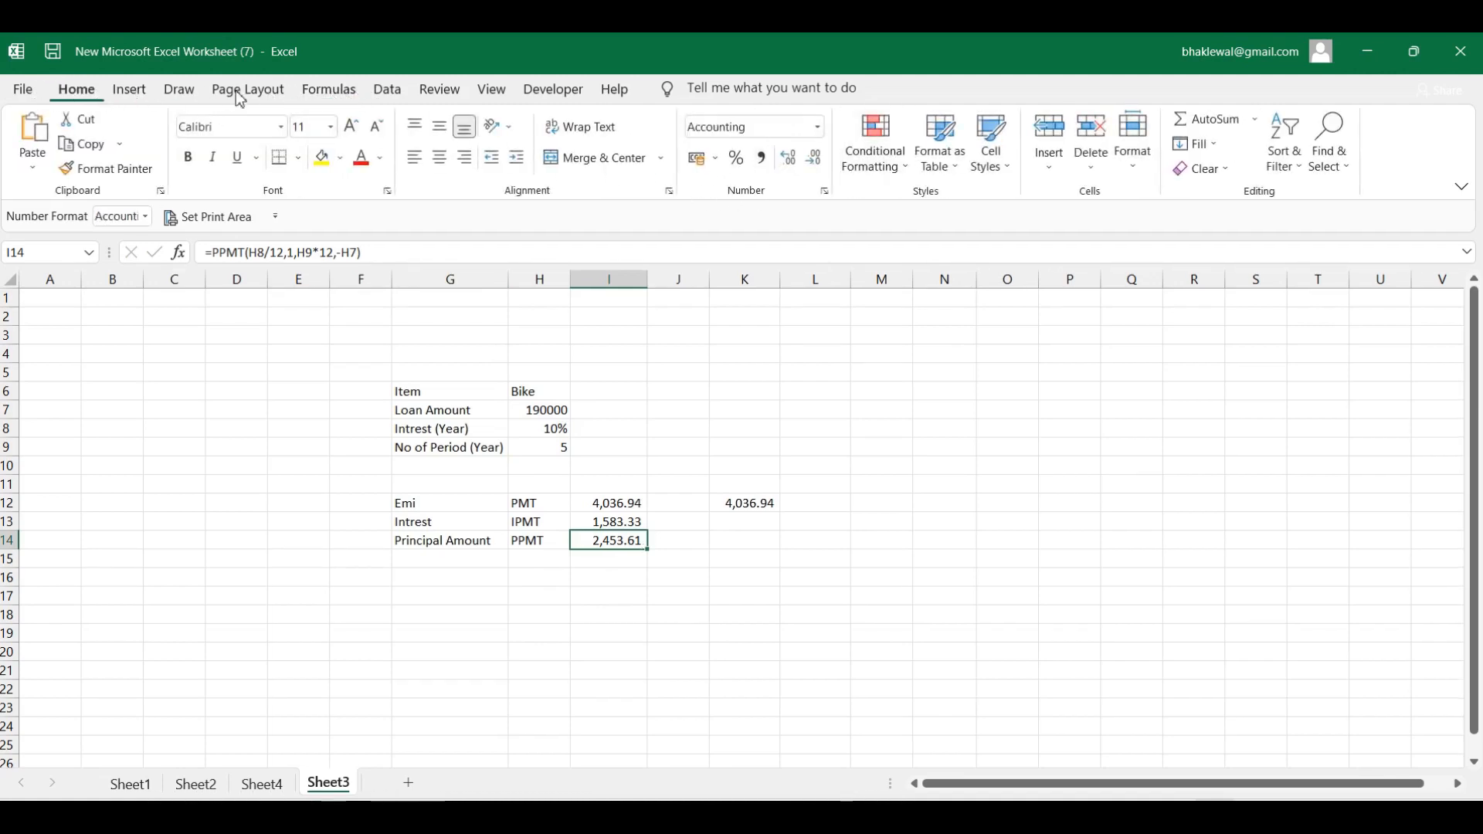
# - Add the interest and principal results in cell I17 with the formula =I13+I14
pyautogui.click(334, 93)
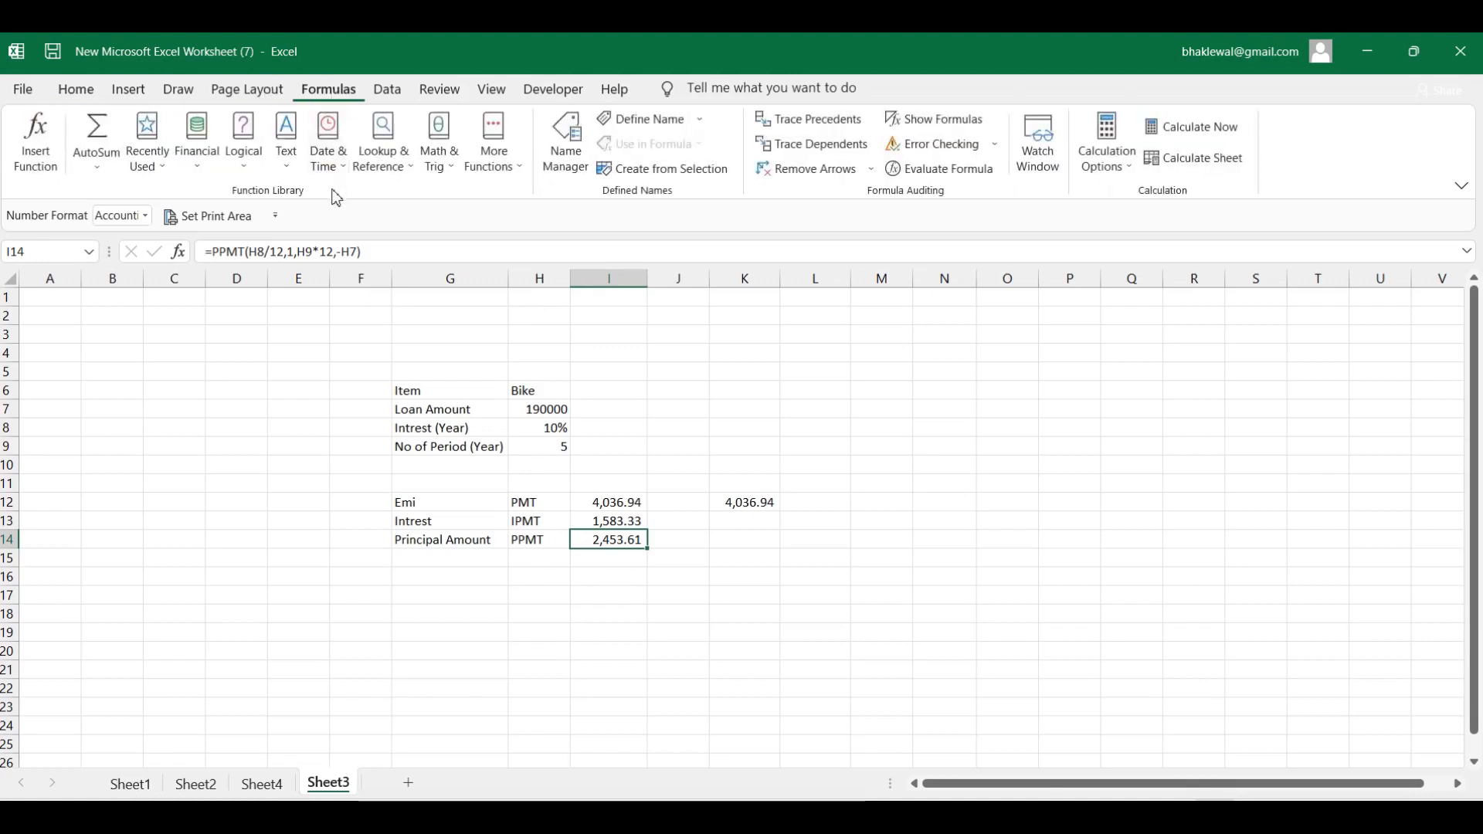
pyautogui.click(599, 525)
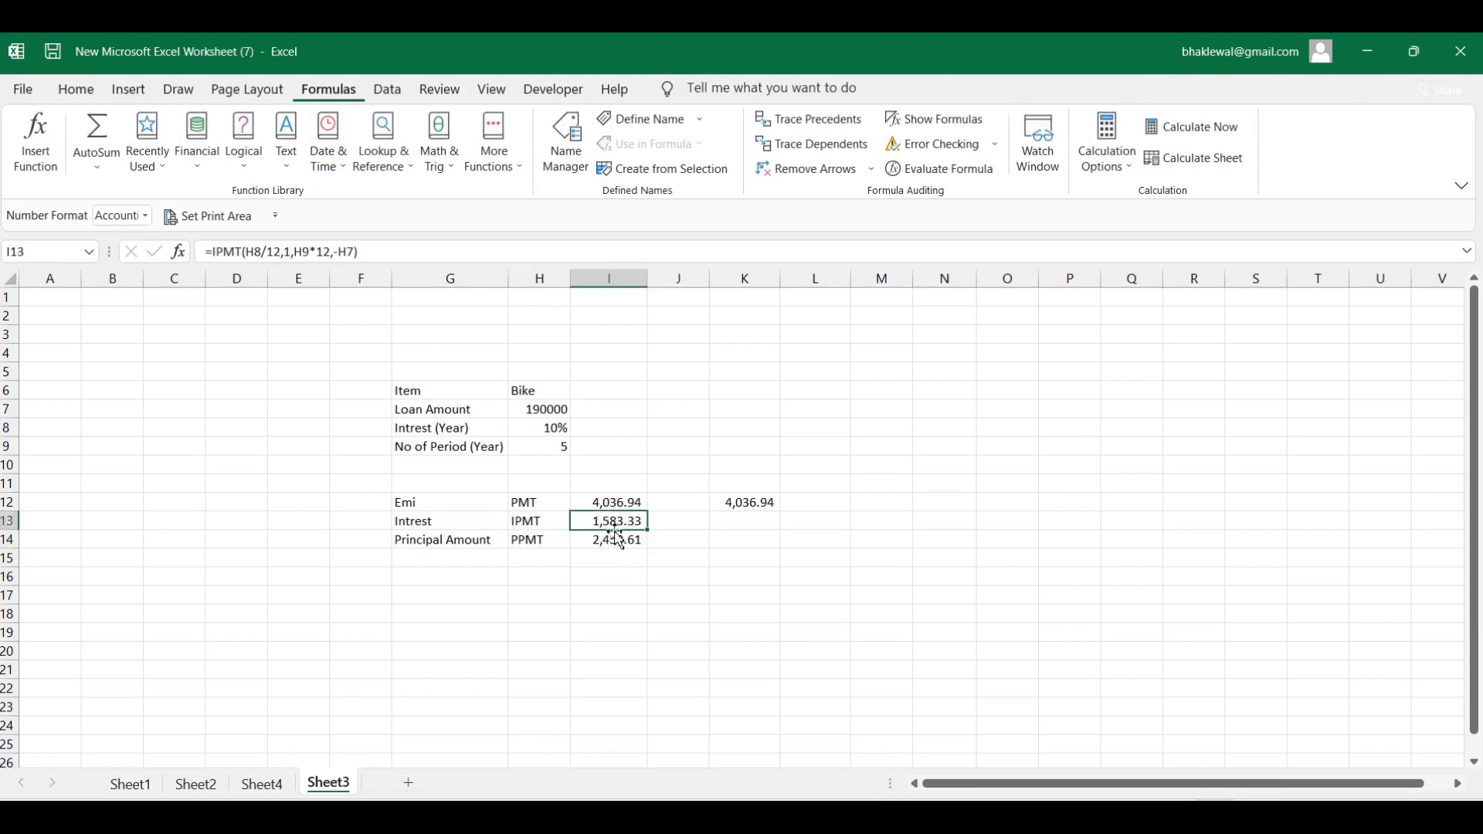
pyautogui.click(598, 543)
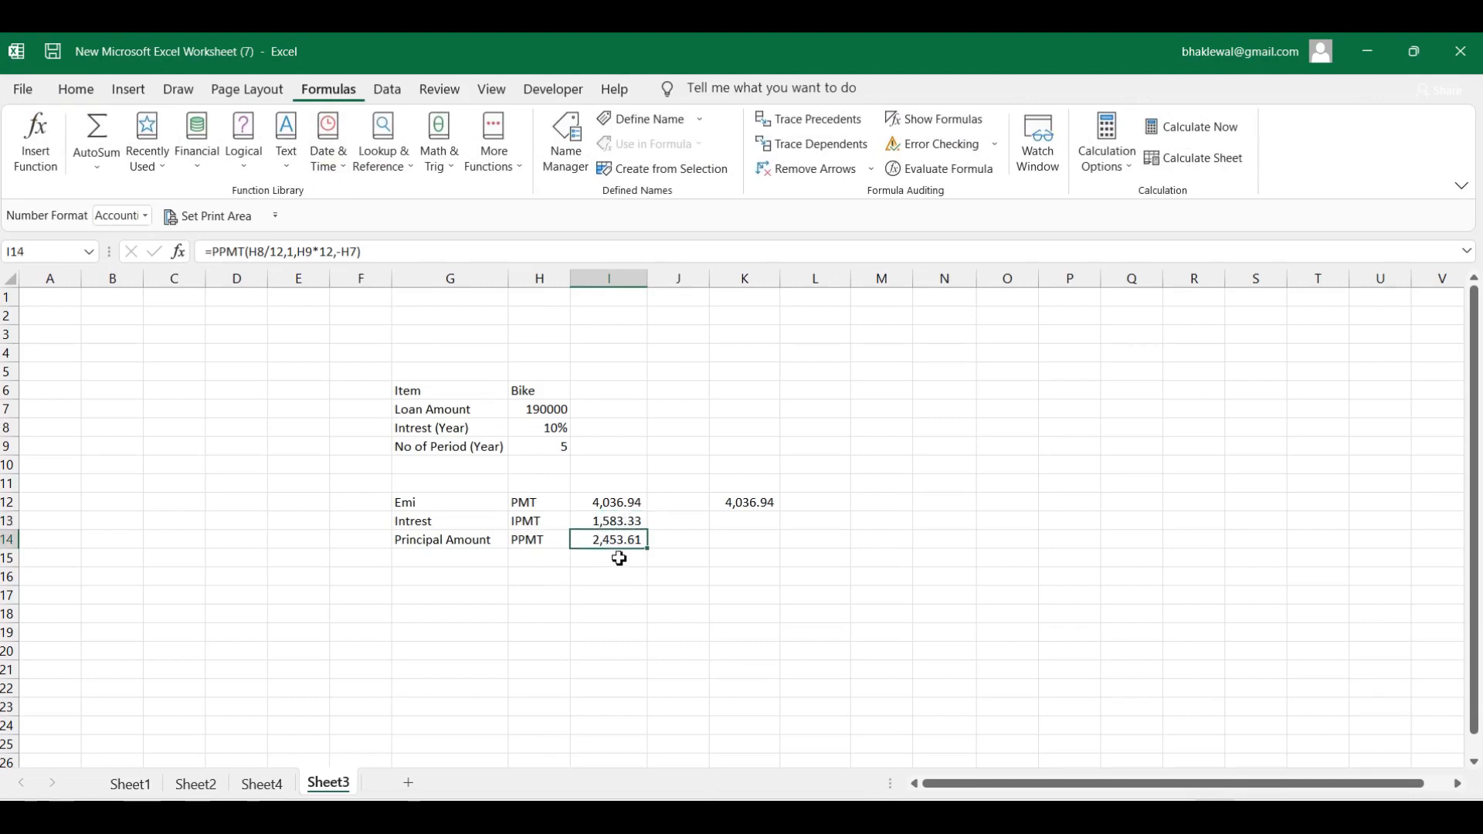
pyautogui.click(592, 595)
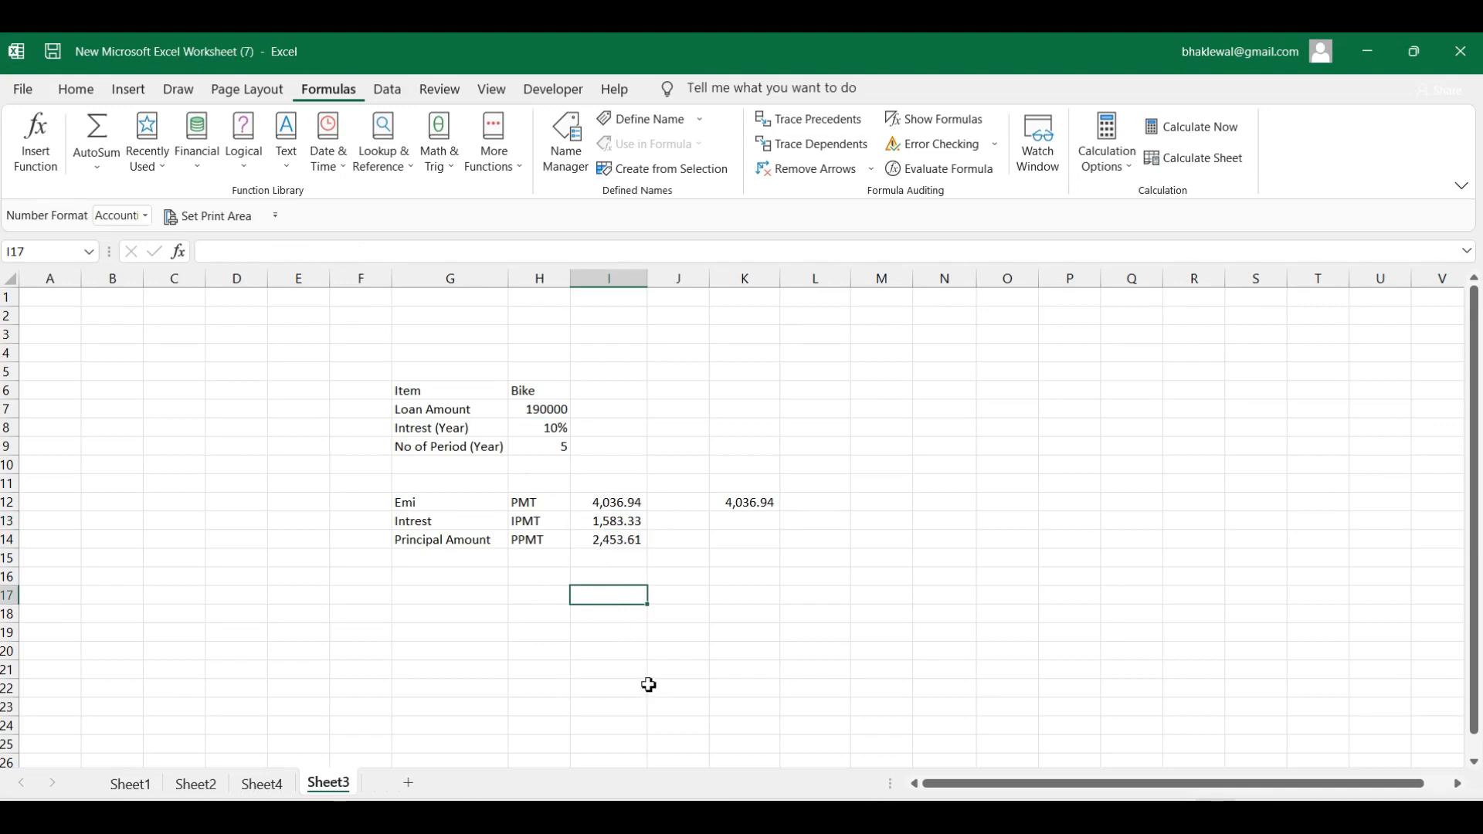
pyautogui.write('=')
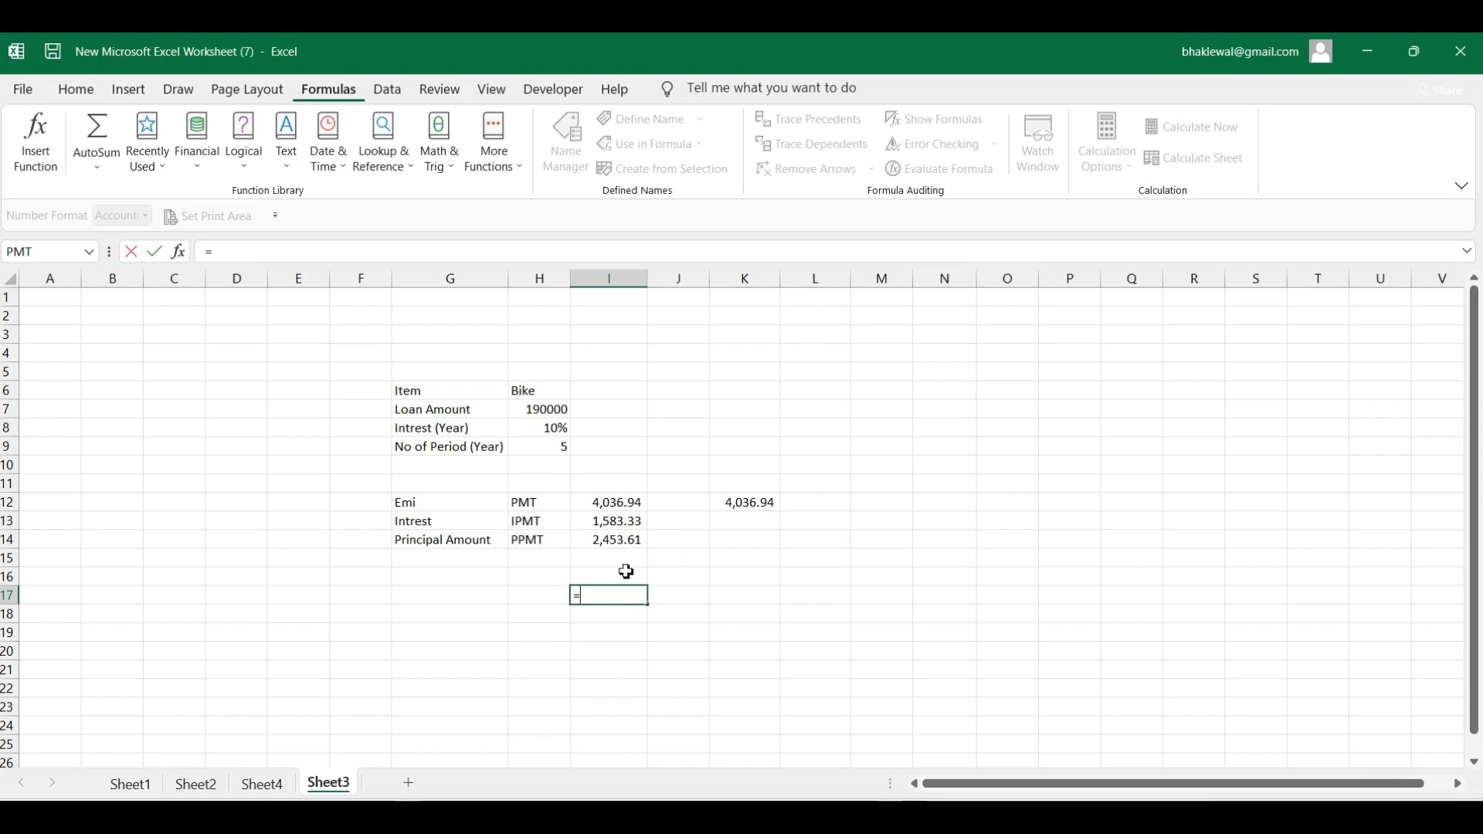
pyautogui.click(625, 527)
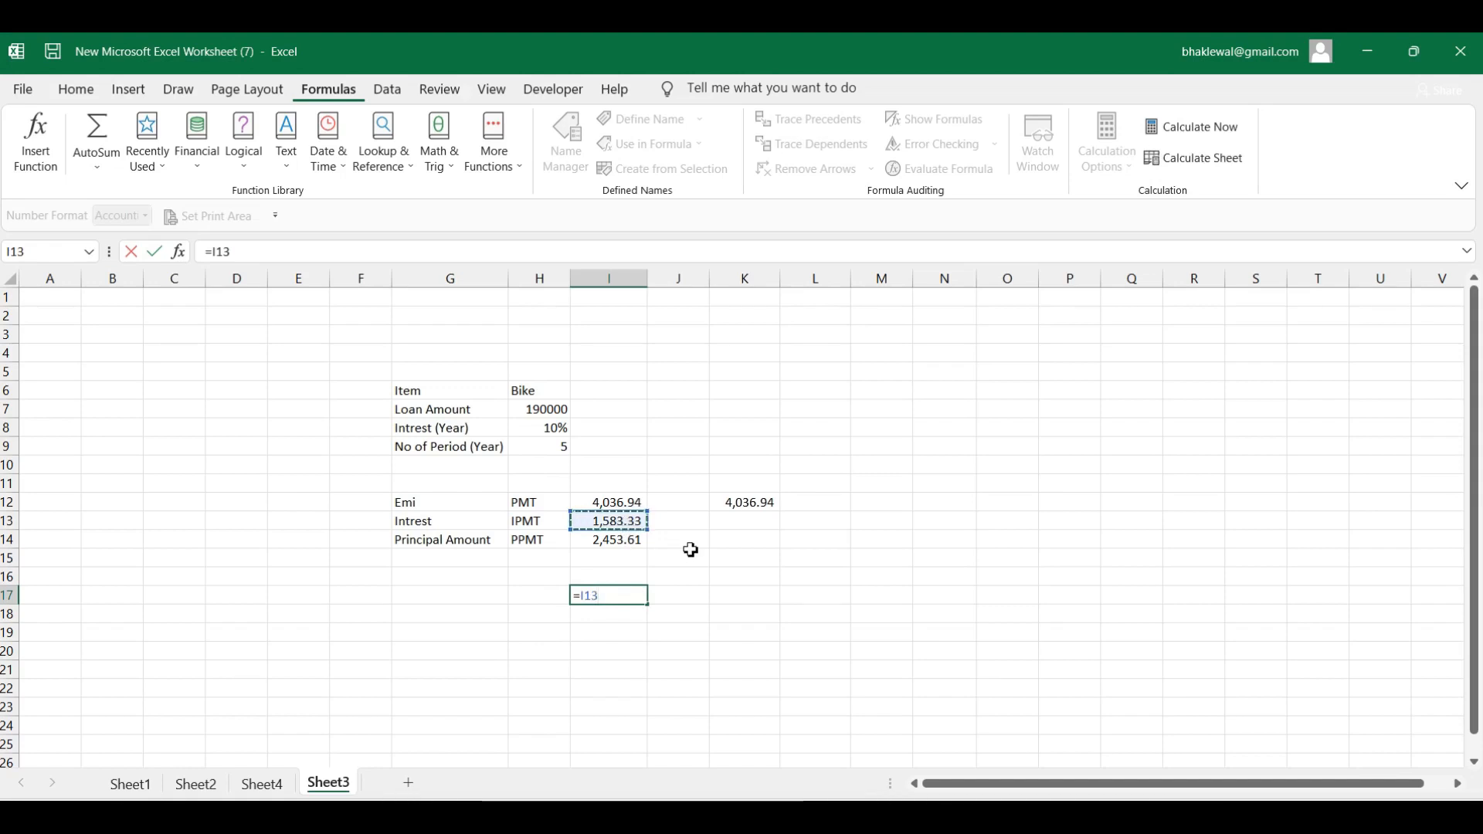
pyautogui.write('+')
pyautogui.click(606, 546)
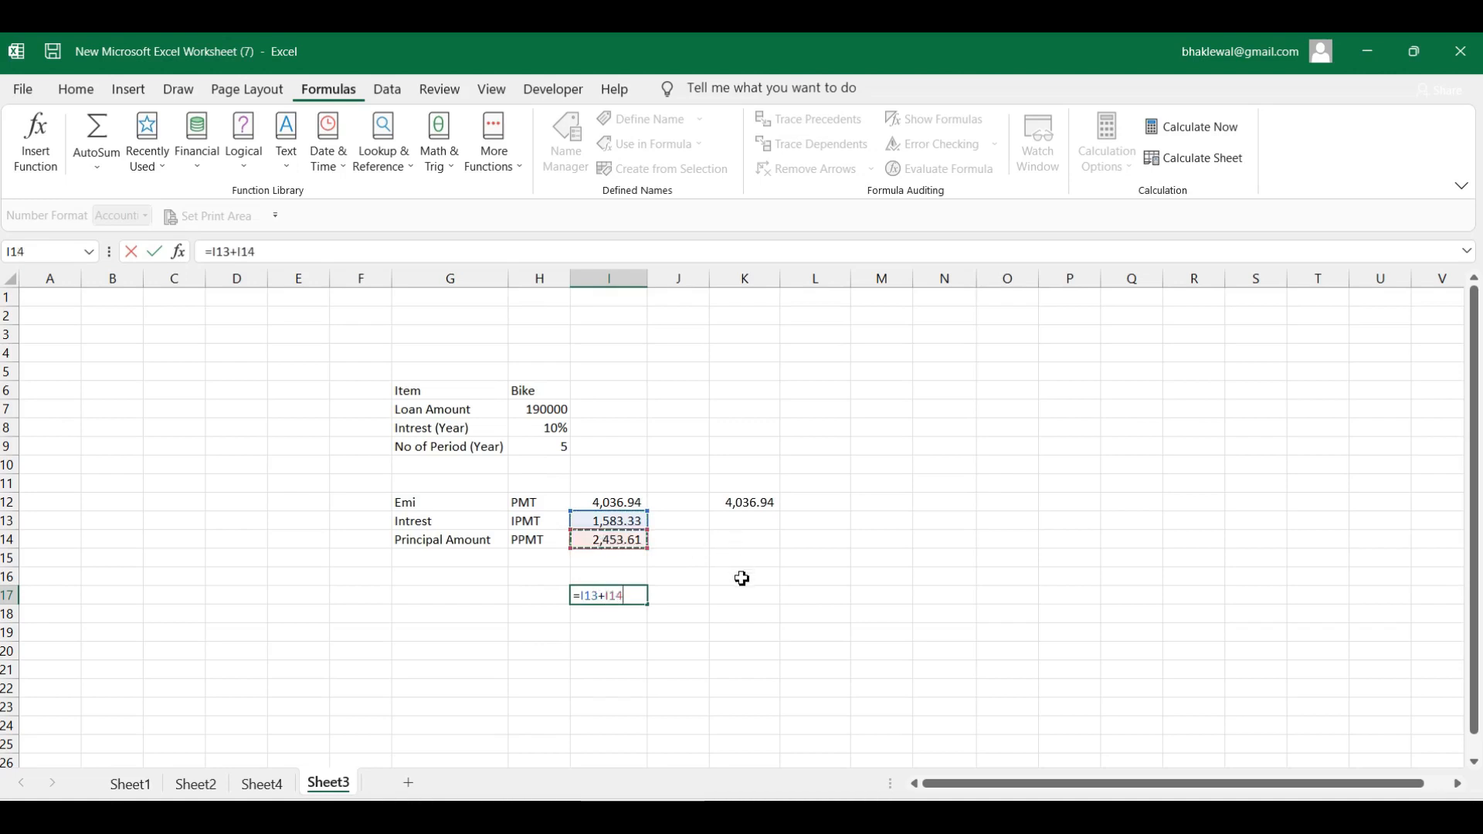
pyautogui.press('Return')
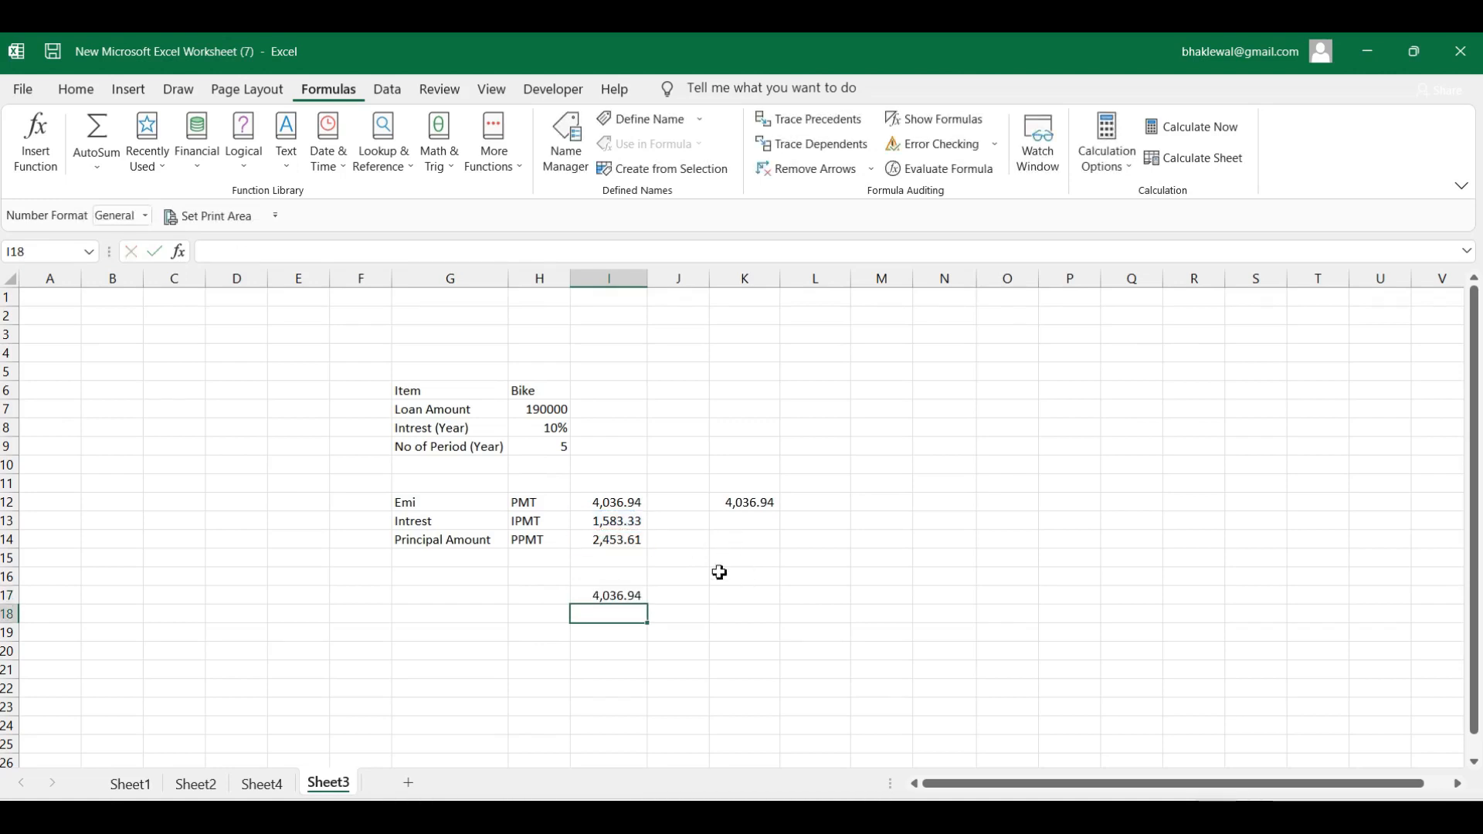
pyautogui.click(591, 599)
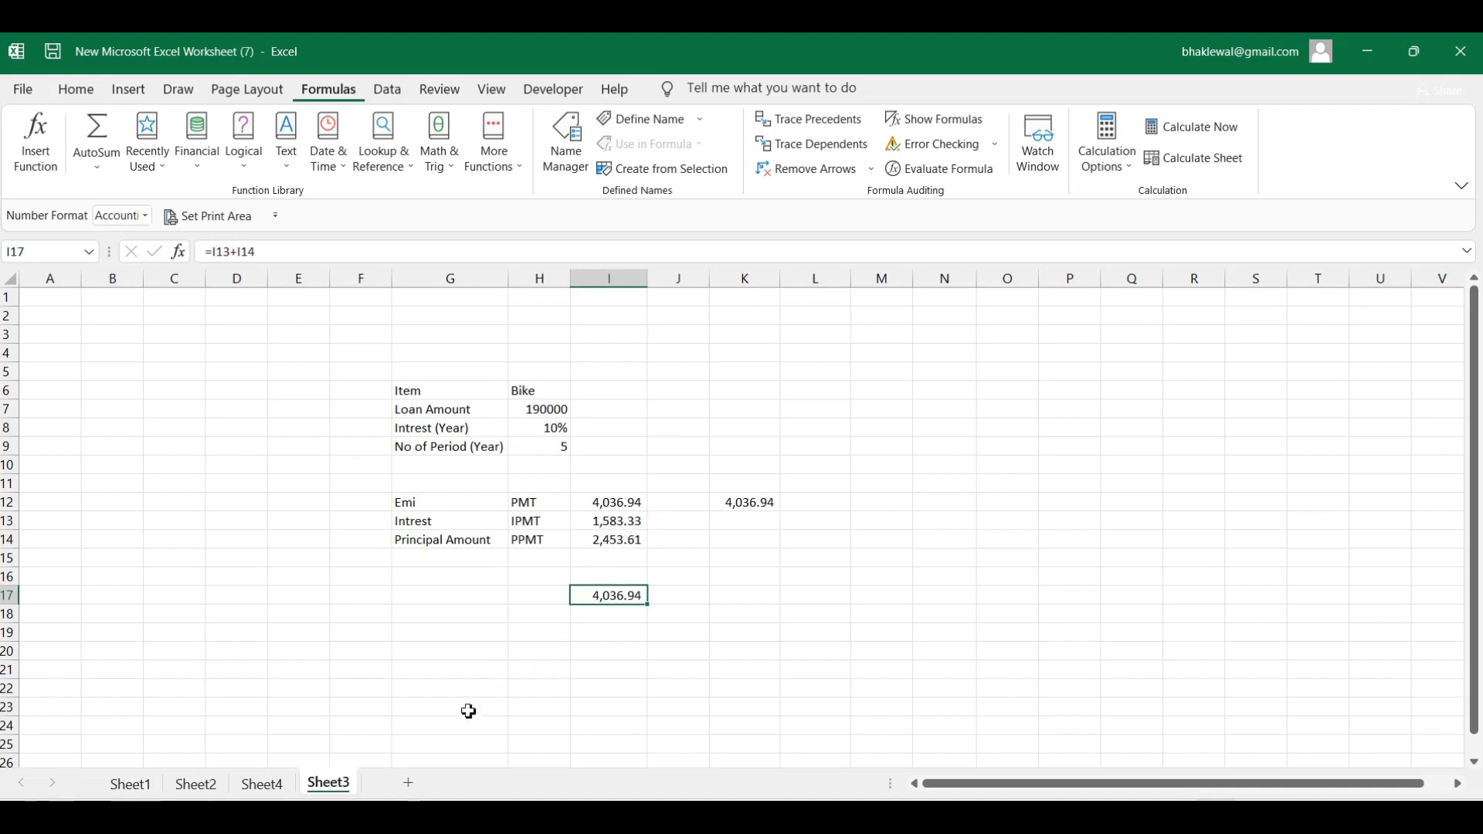
pyautogui.click(167, 792)
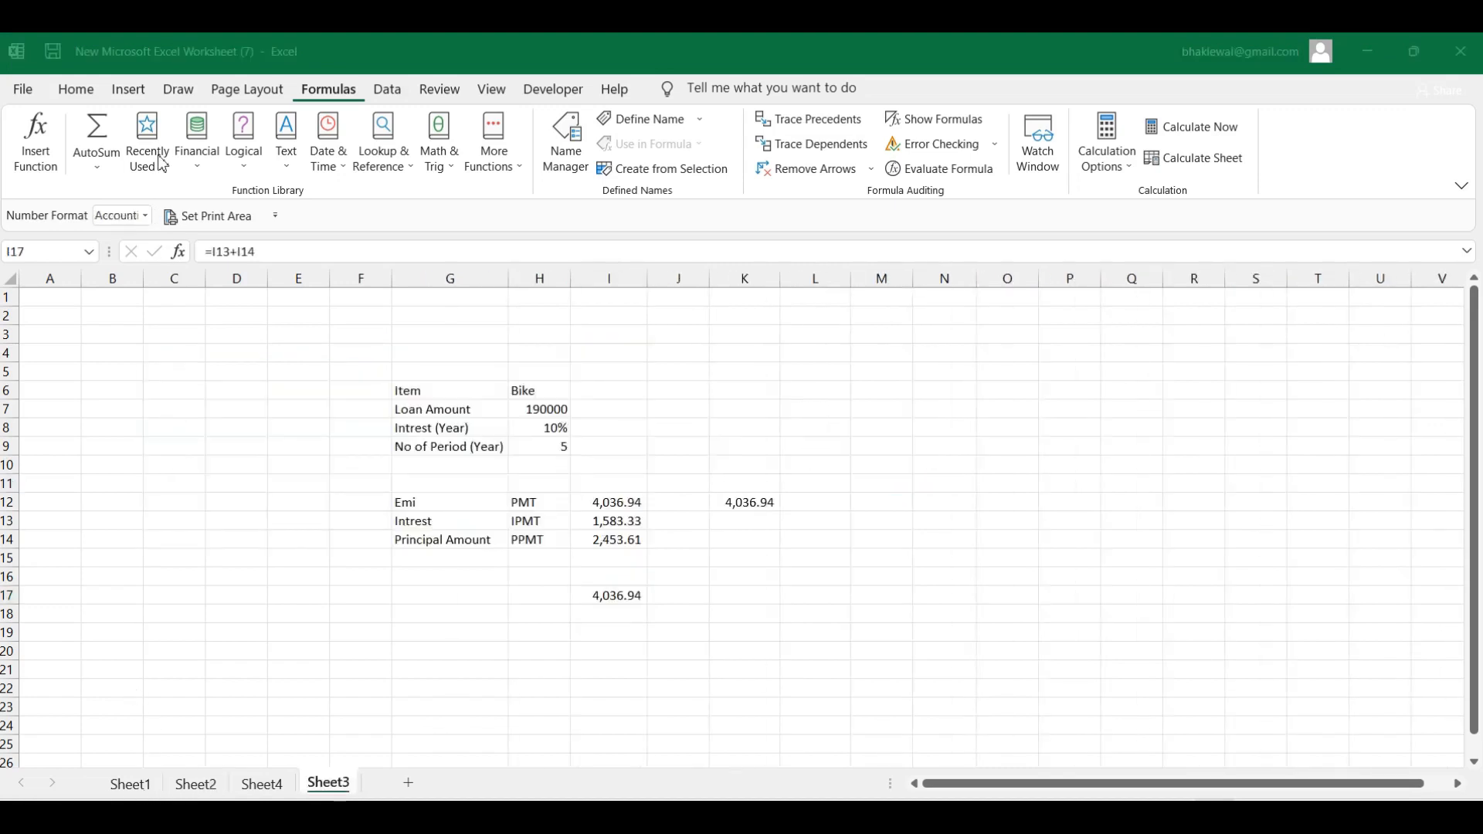
pyautogui.click(198, 146)
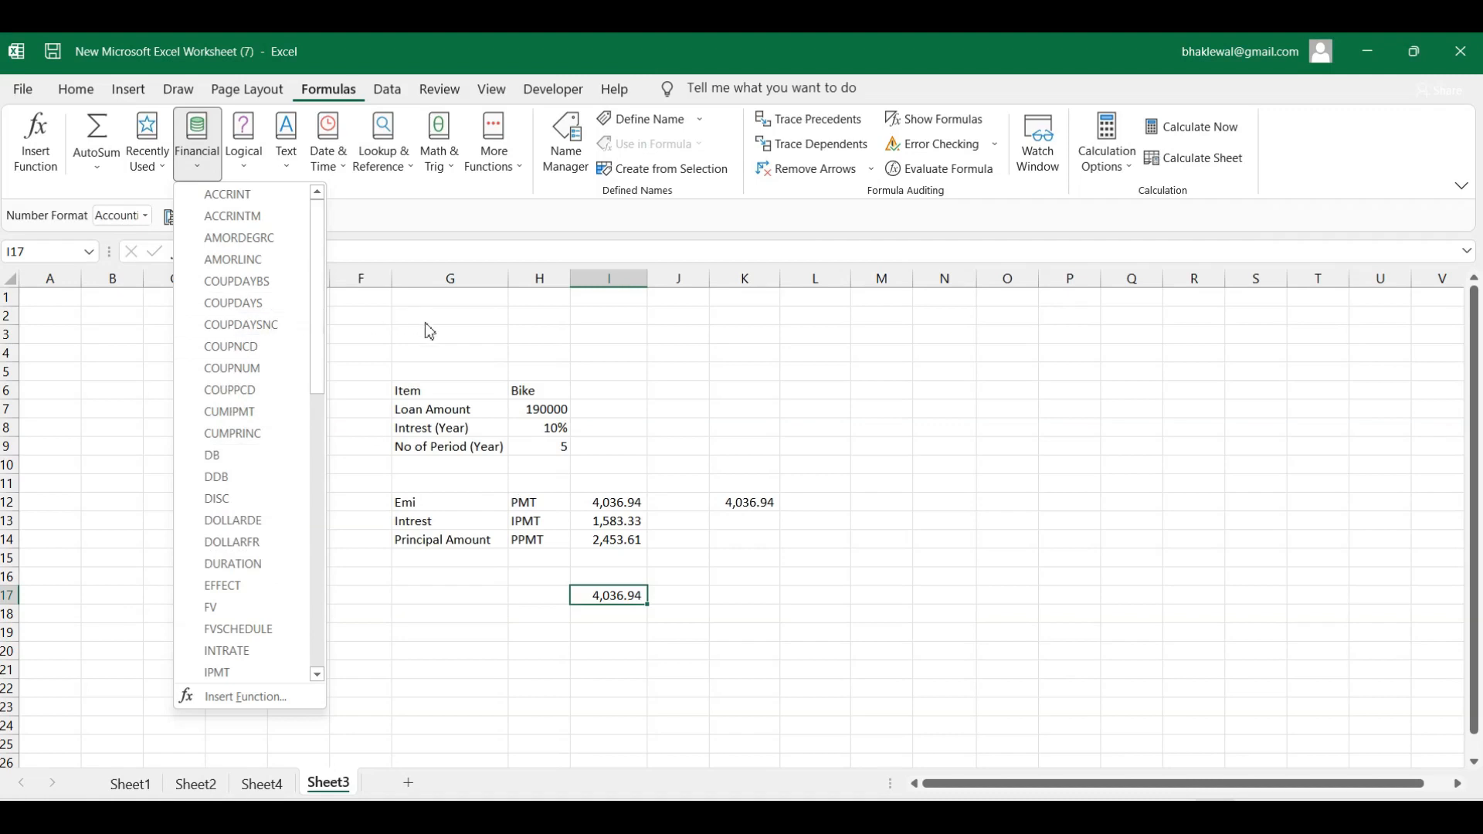
pyautogui.click(422, 353)
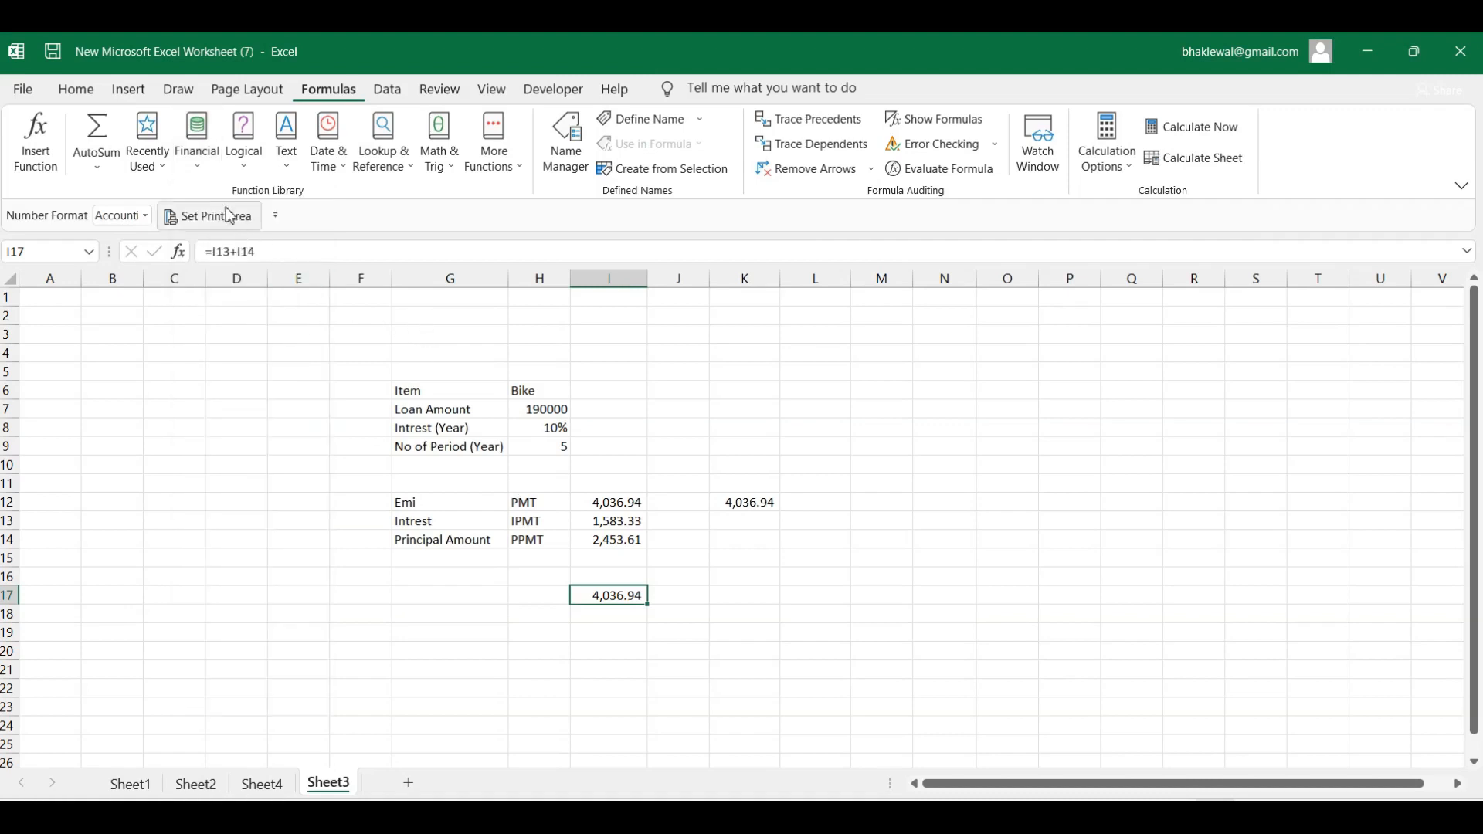
pyautogui.click(198, 155)
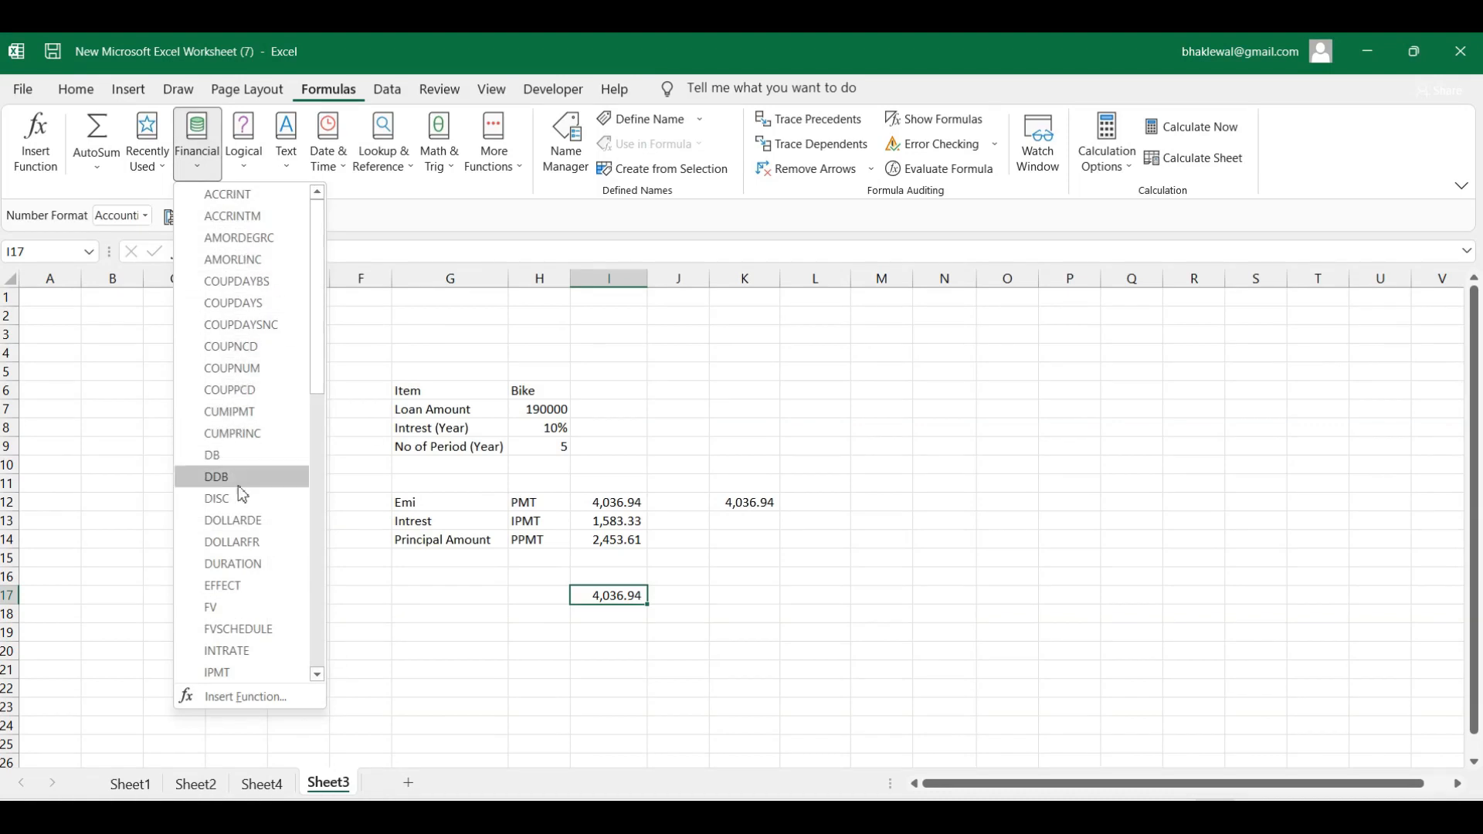
pyautogui.click(702, 640)
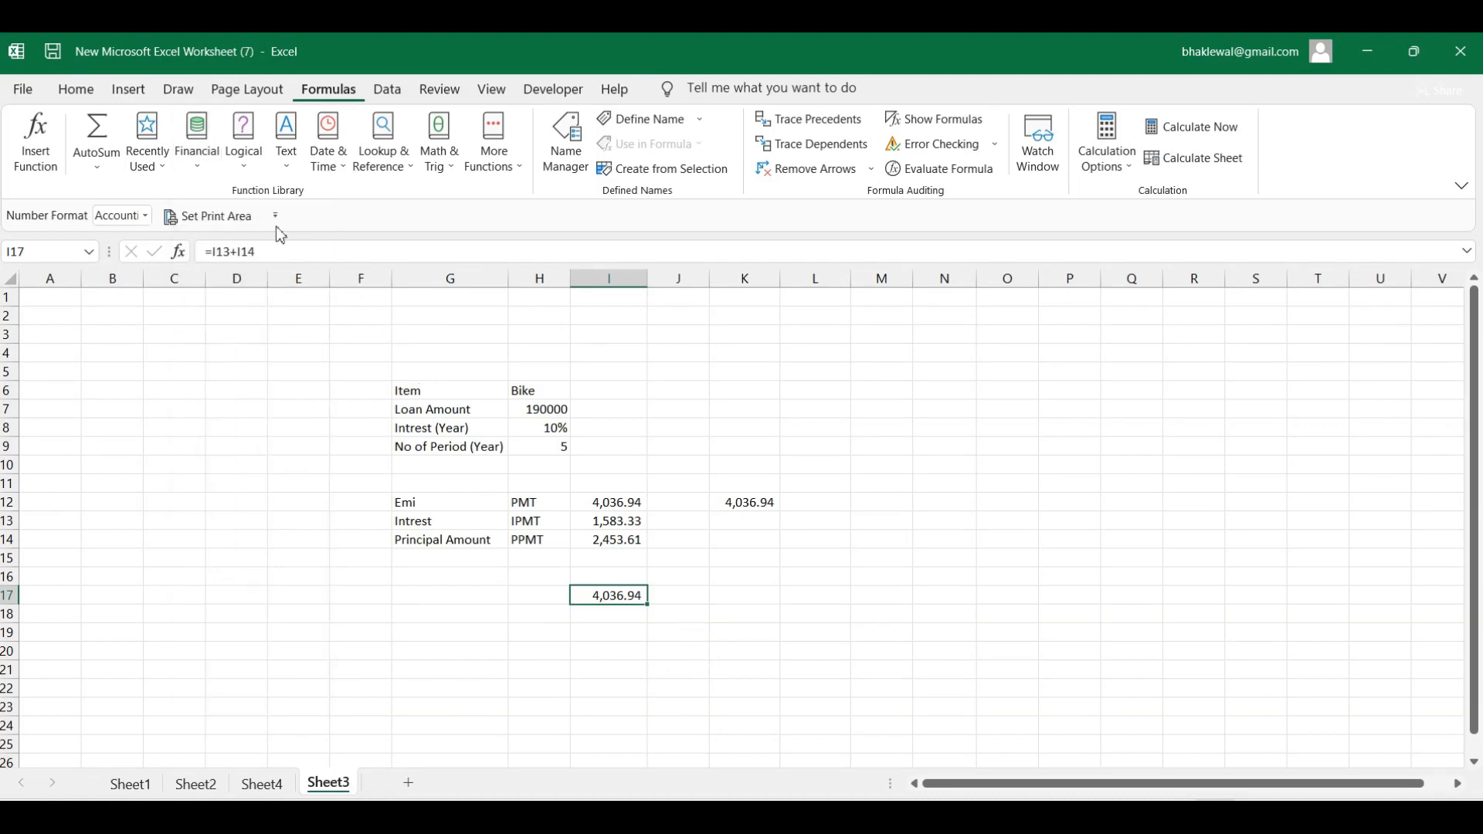
pyautogui.click(244, 169)
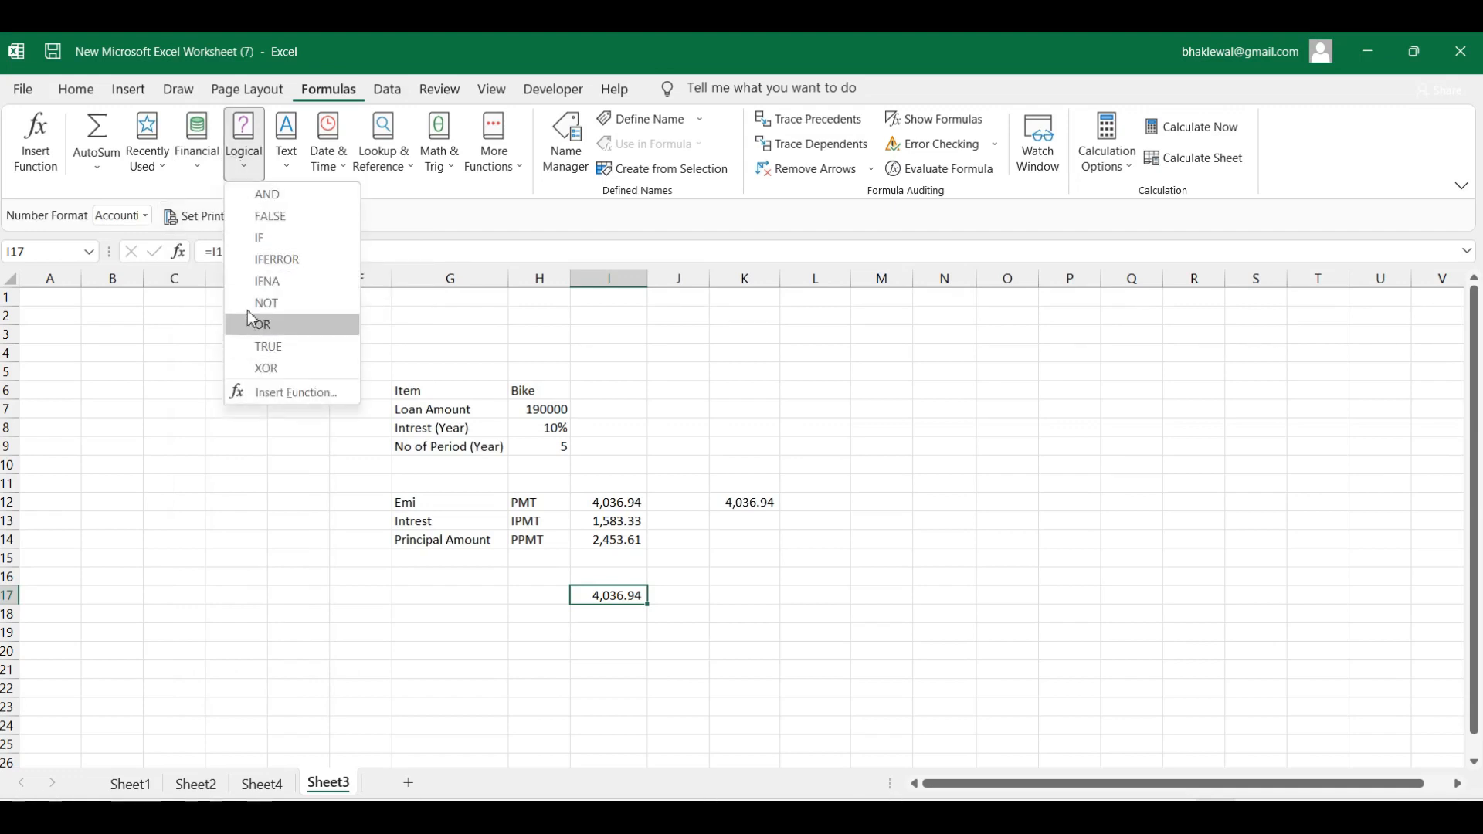
pyautogui.click(379, 648)
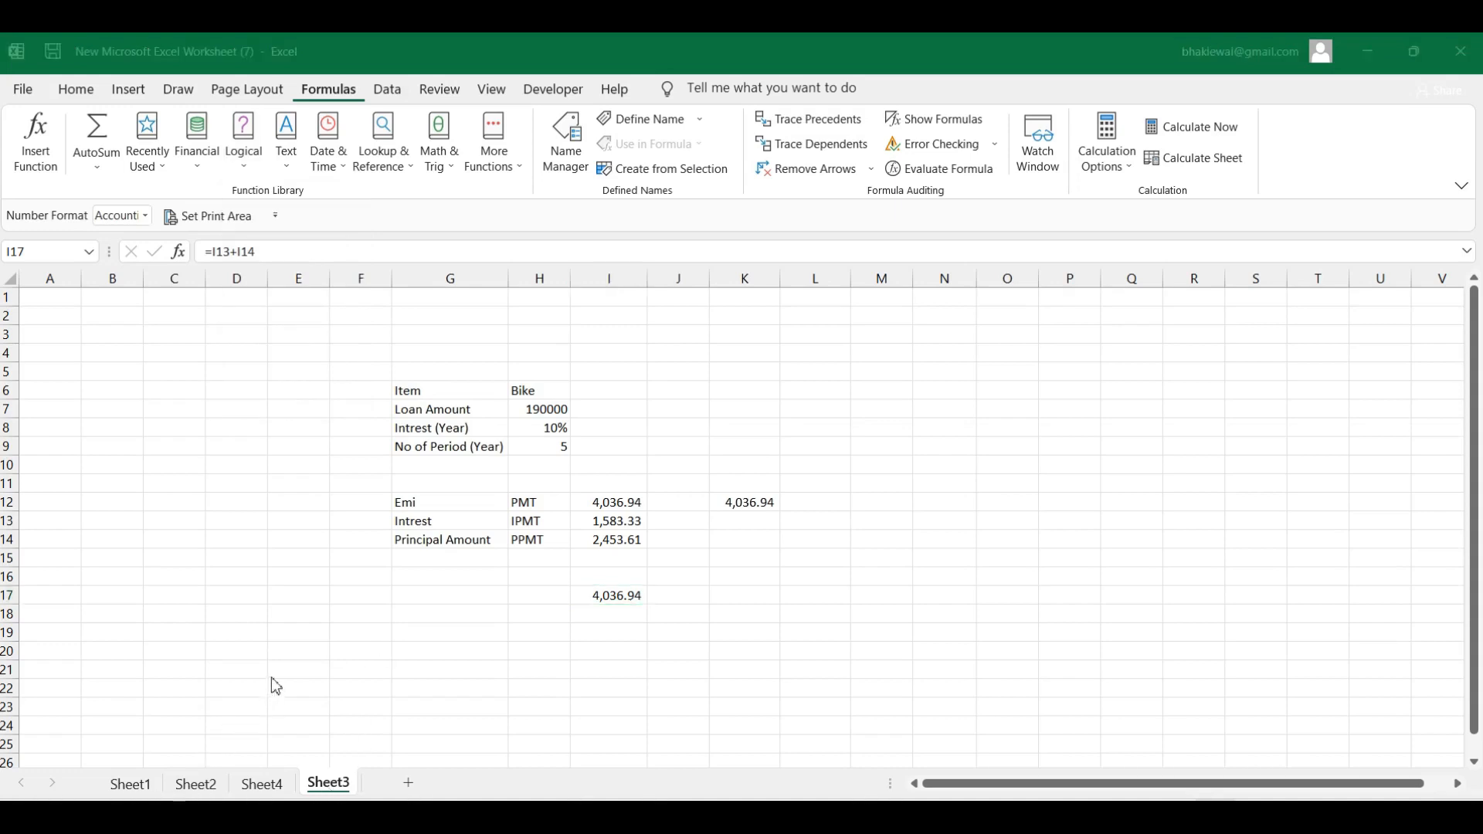
# - Switch to the student marks table on Sheet2
pyautogui.click(215, 786)
pyautogui.click(197, 785)
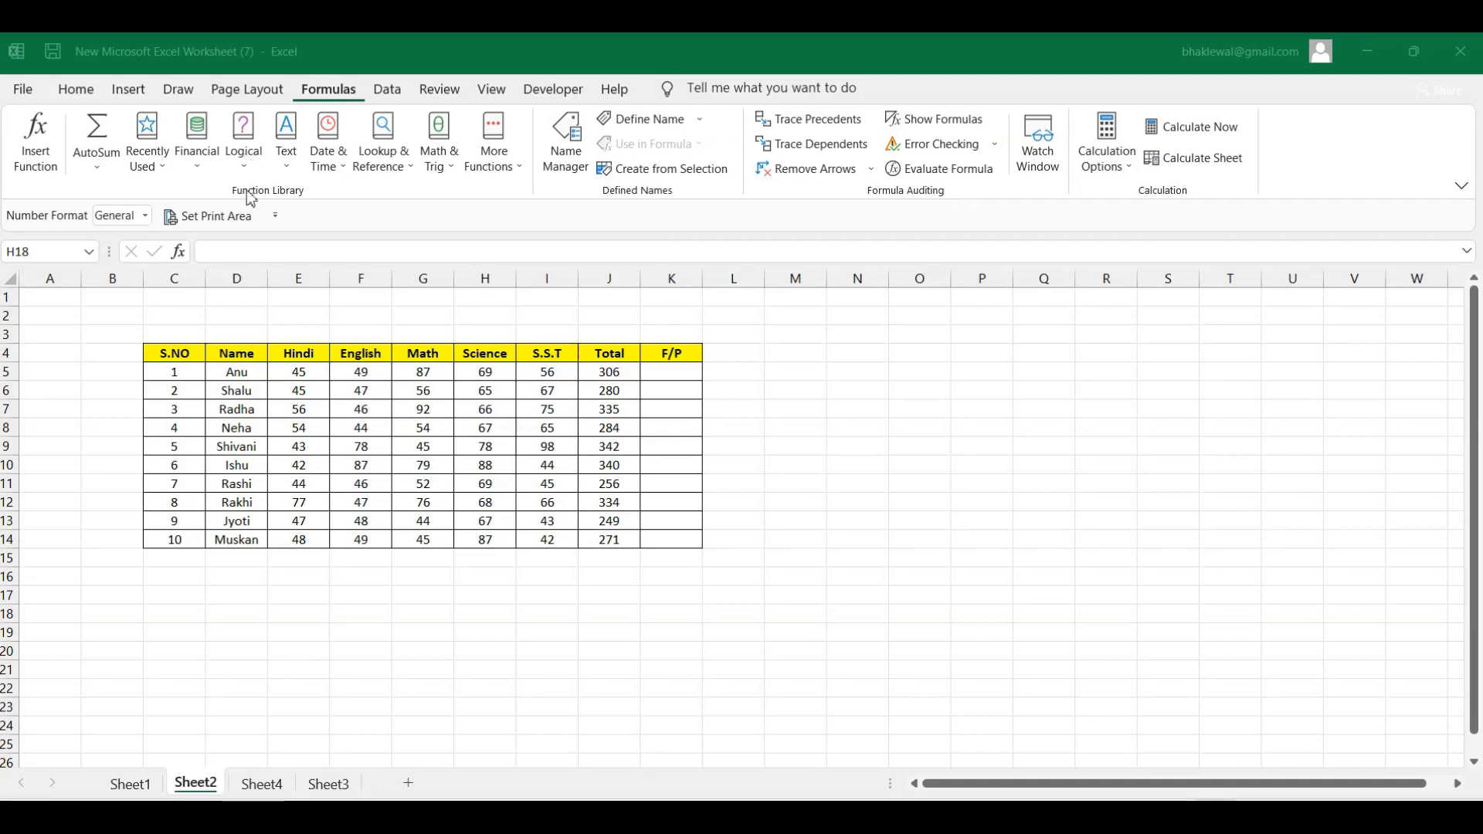
# - Begin an IF formula in K5 of the F/P column with the logical test J5>300
pyautogui.click(667, 372)
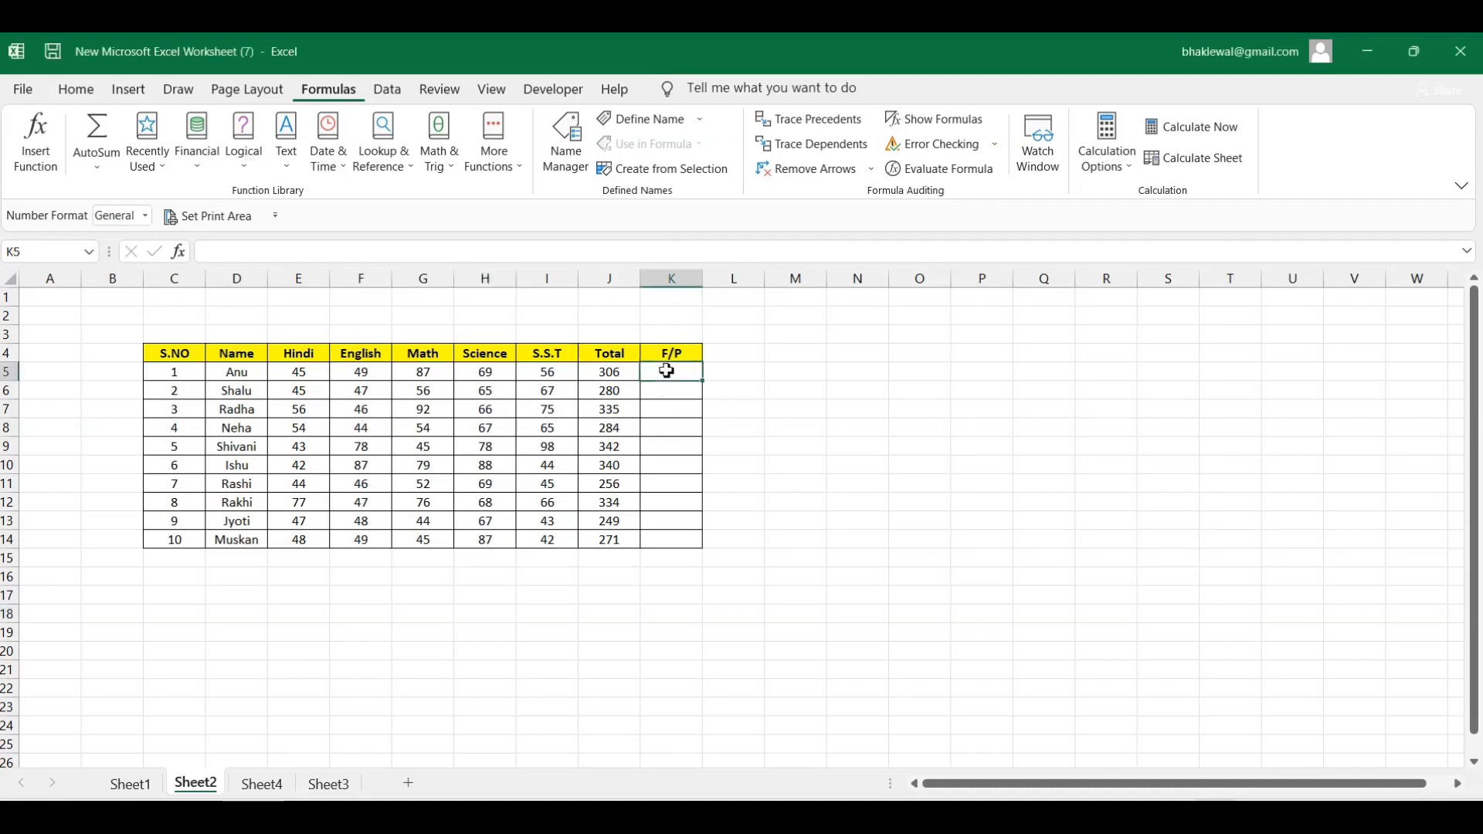
pyautogui.click(248, 159)
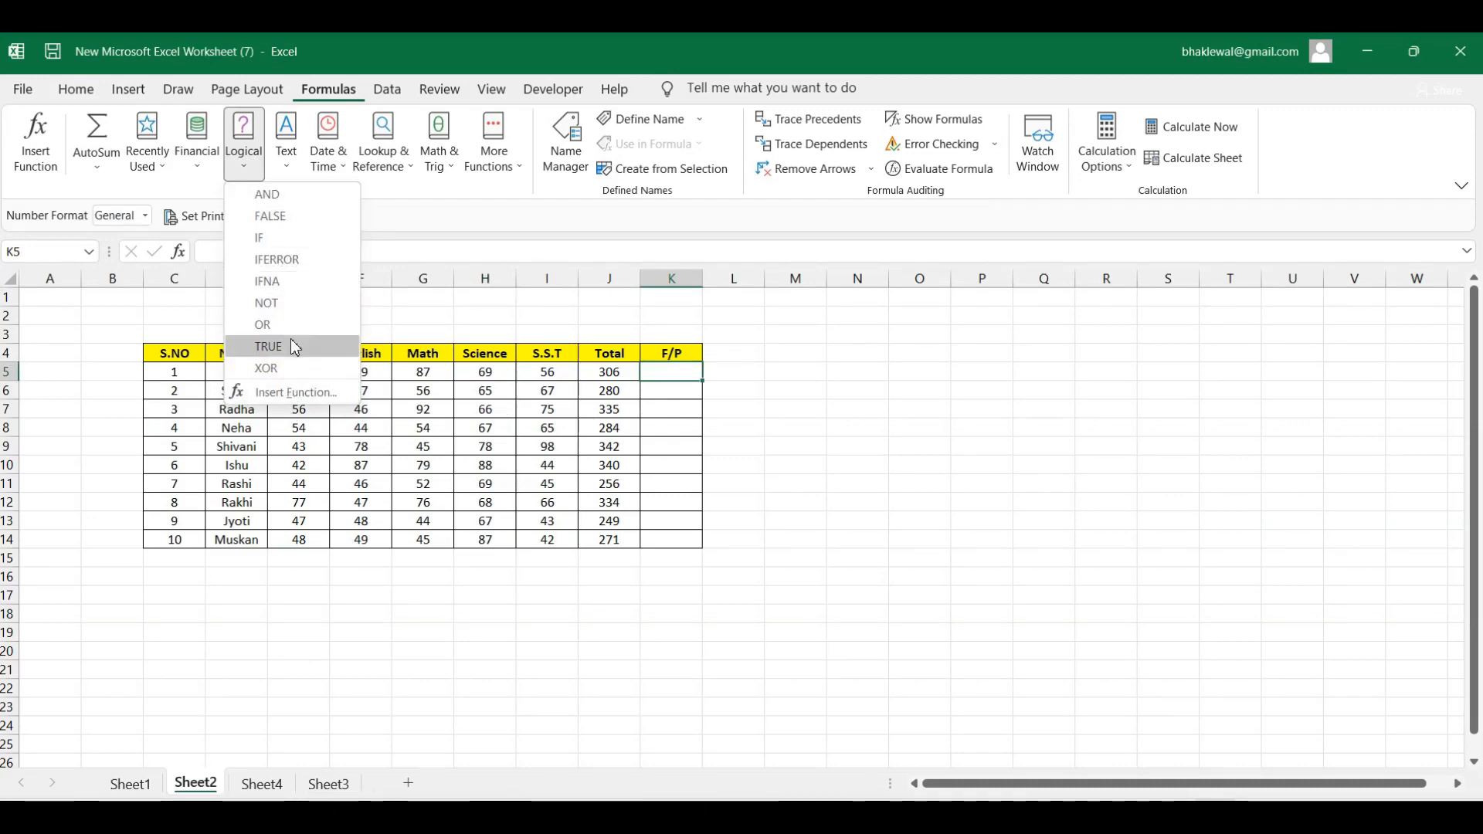
pyautogui.click(850, 538)
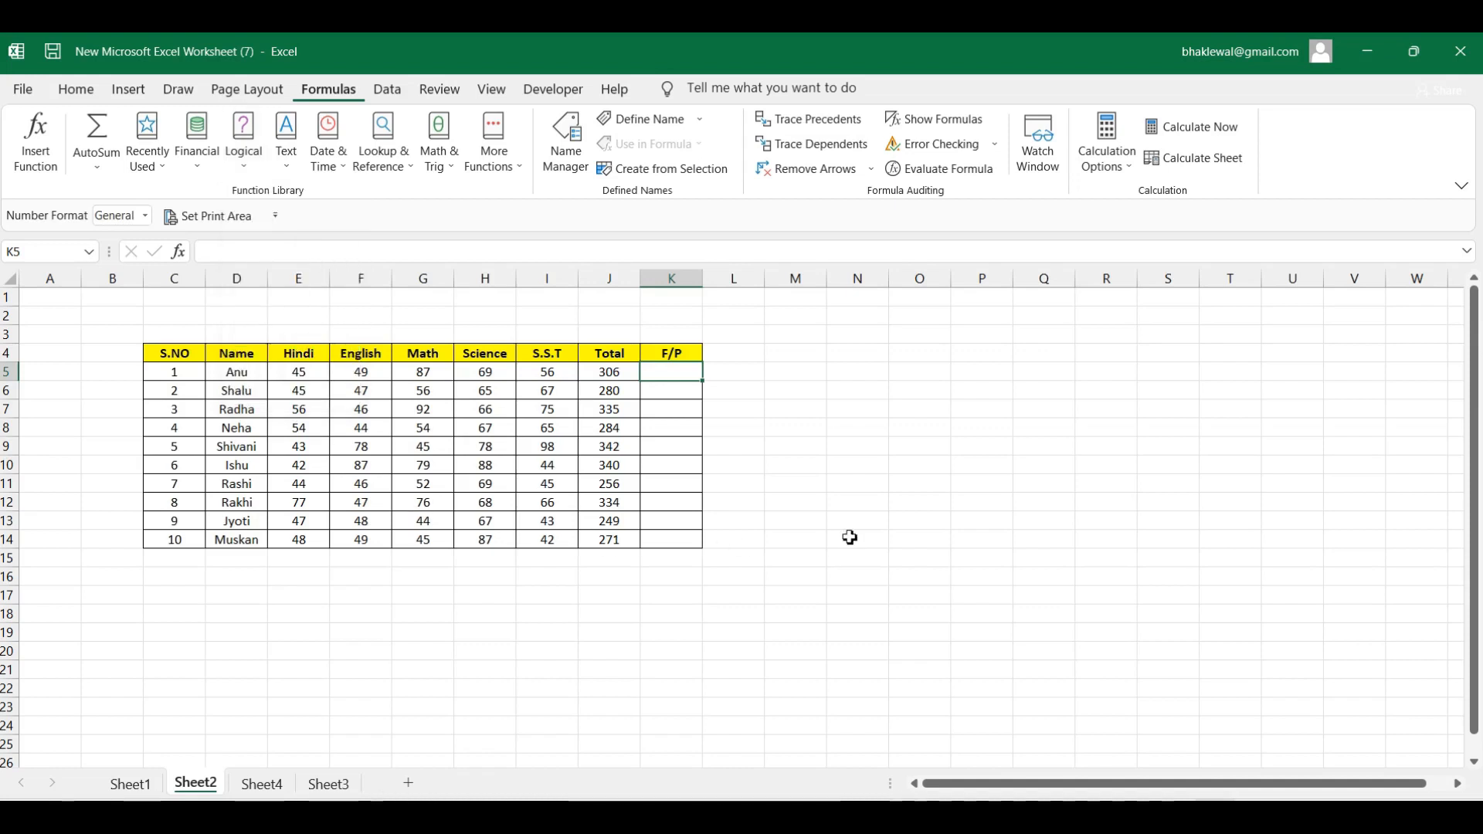
pyautogui.write('=')
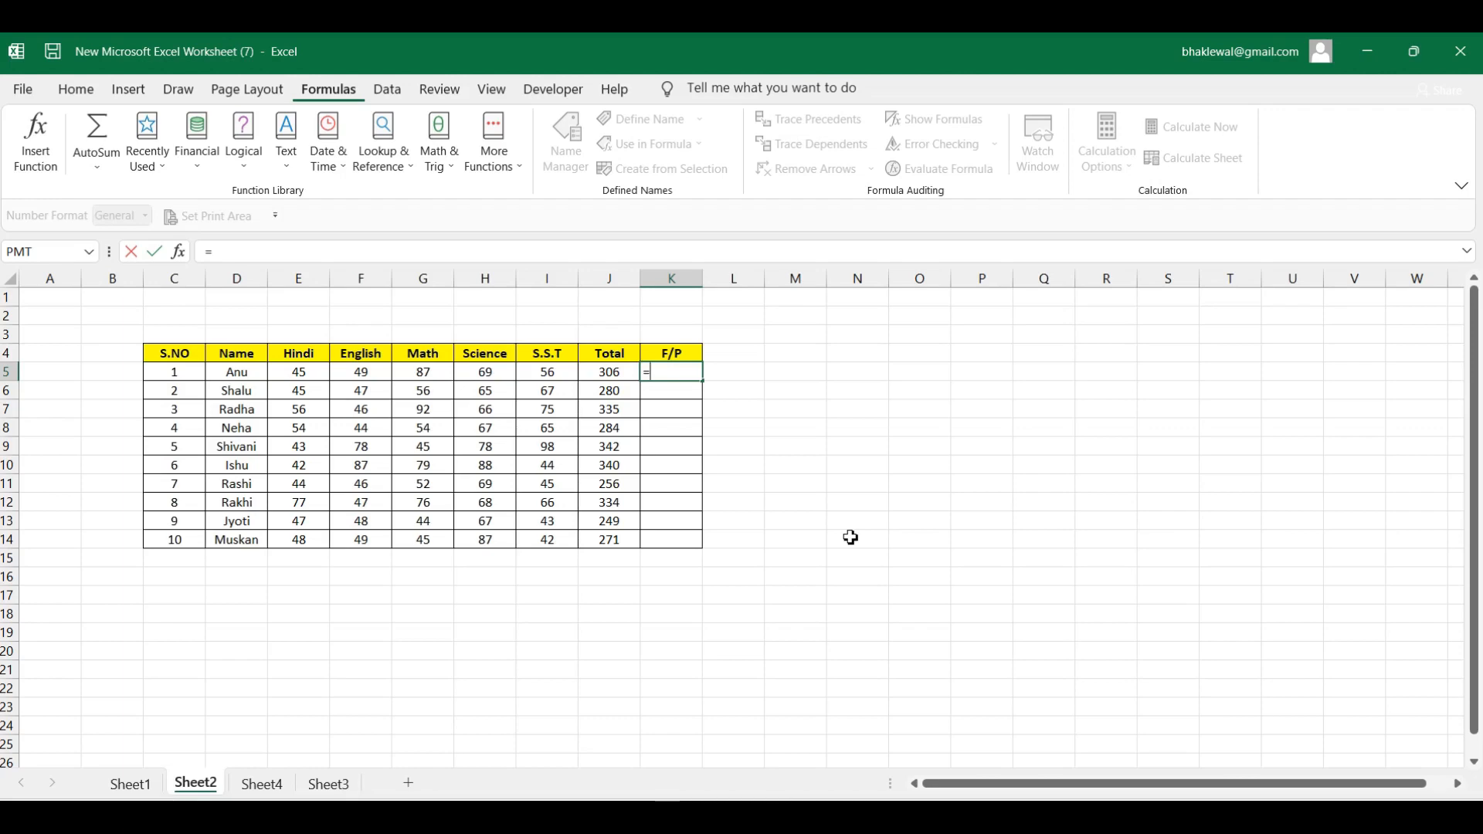
pyautogui.write('IF')
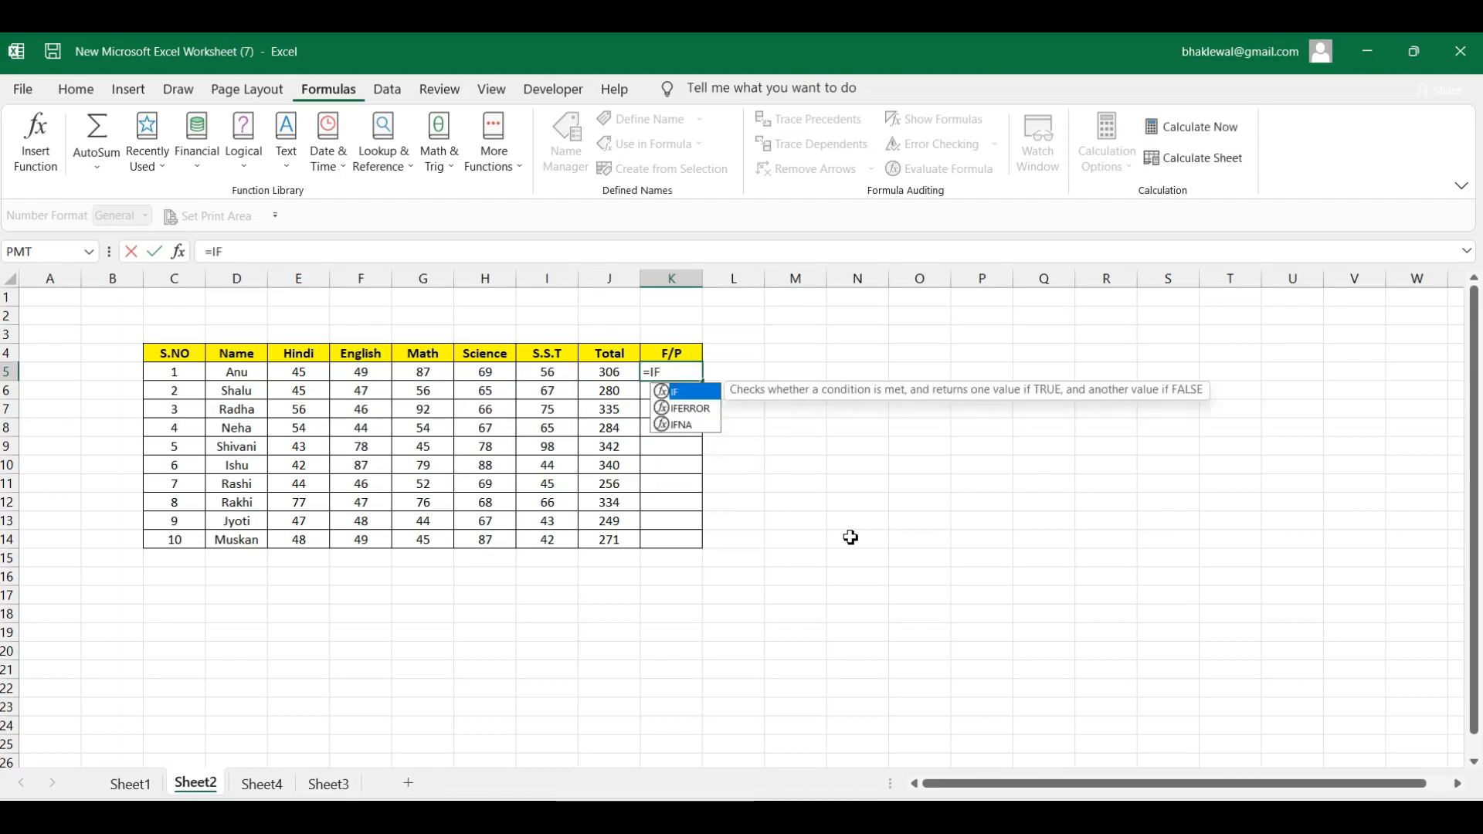
pyautogui.write('(')
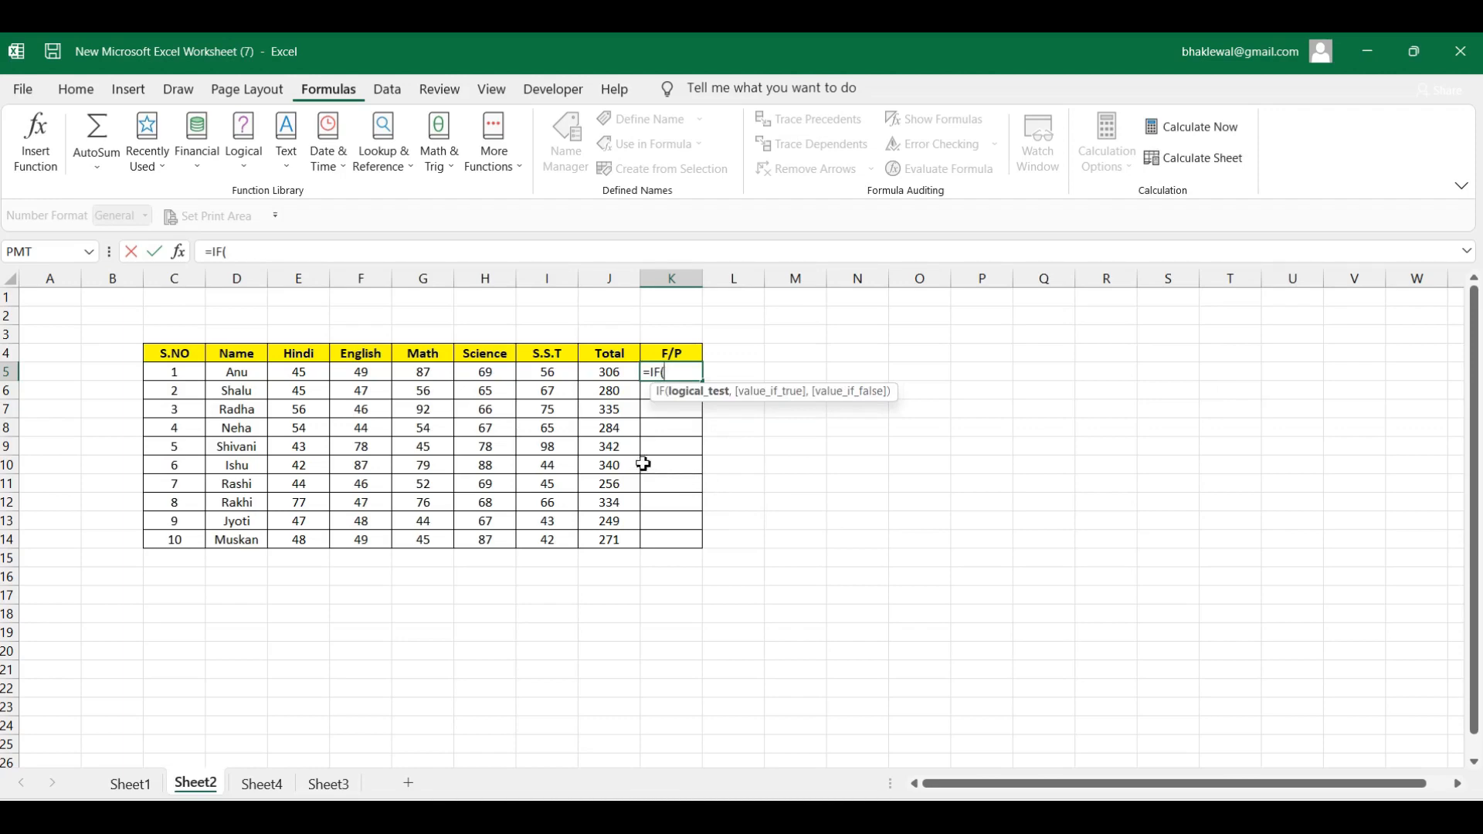
pyautogui.click(615, 377)
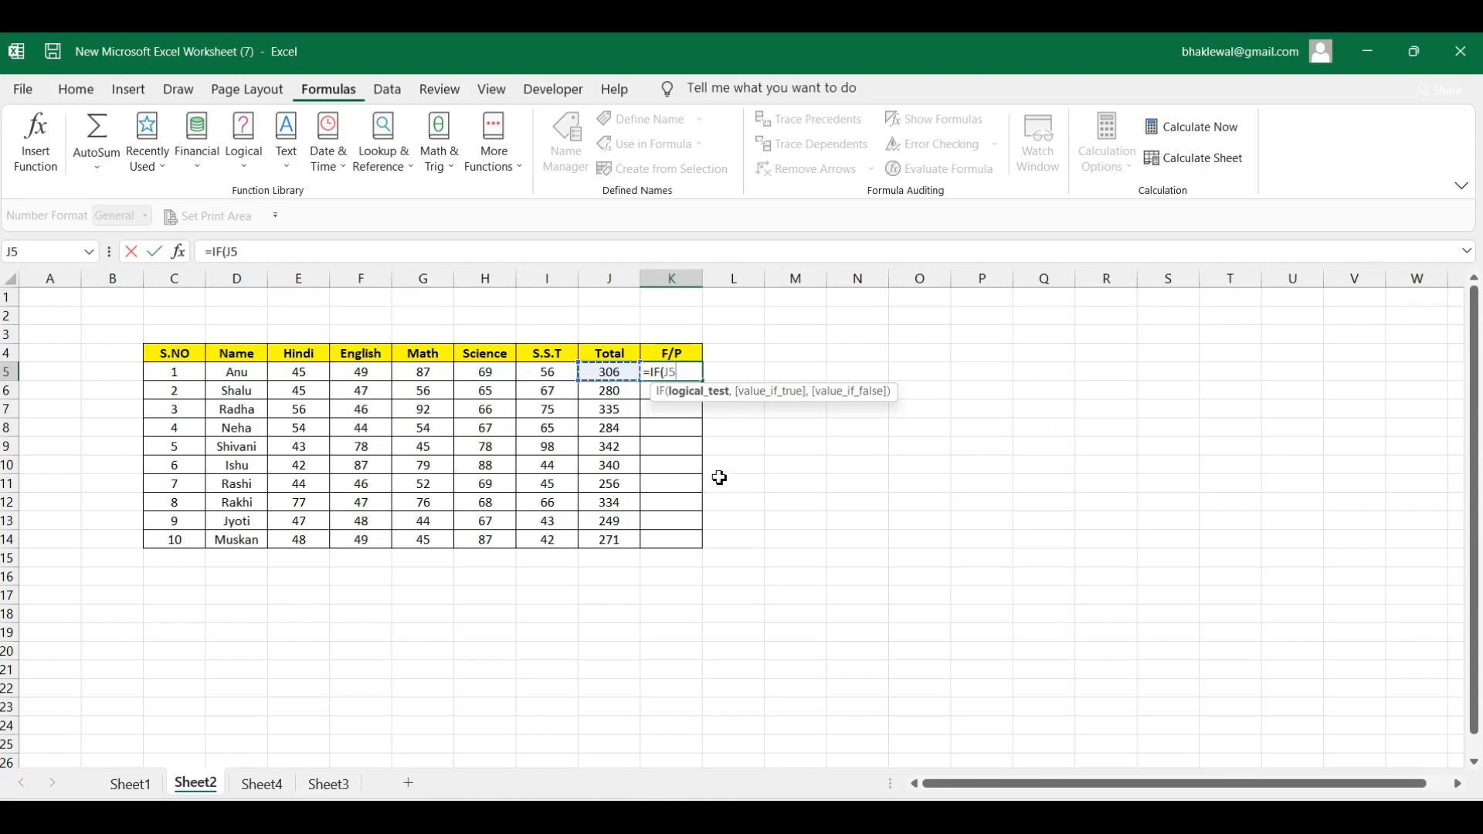
pyautogui.write('>')
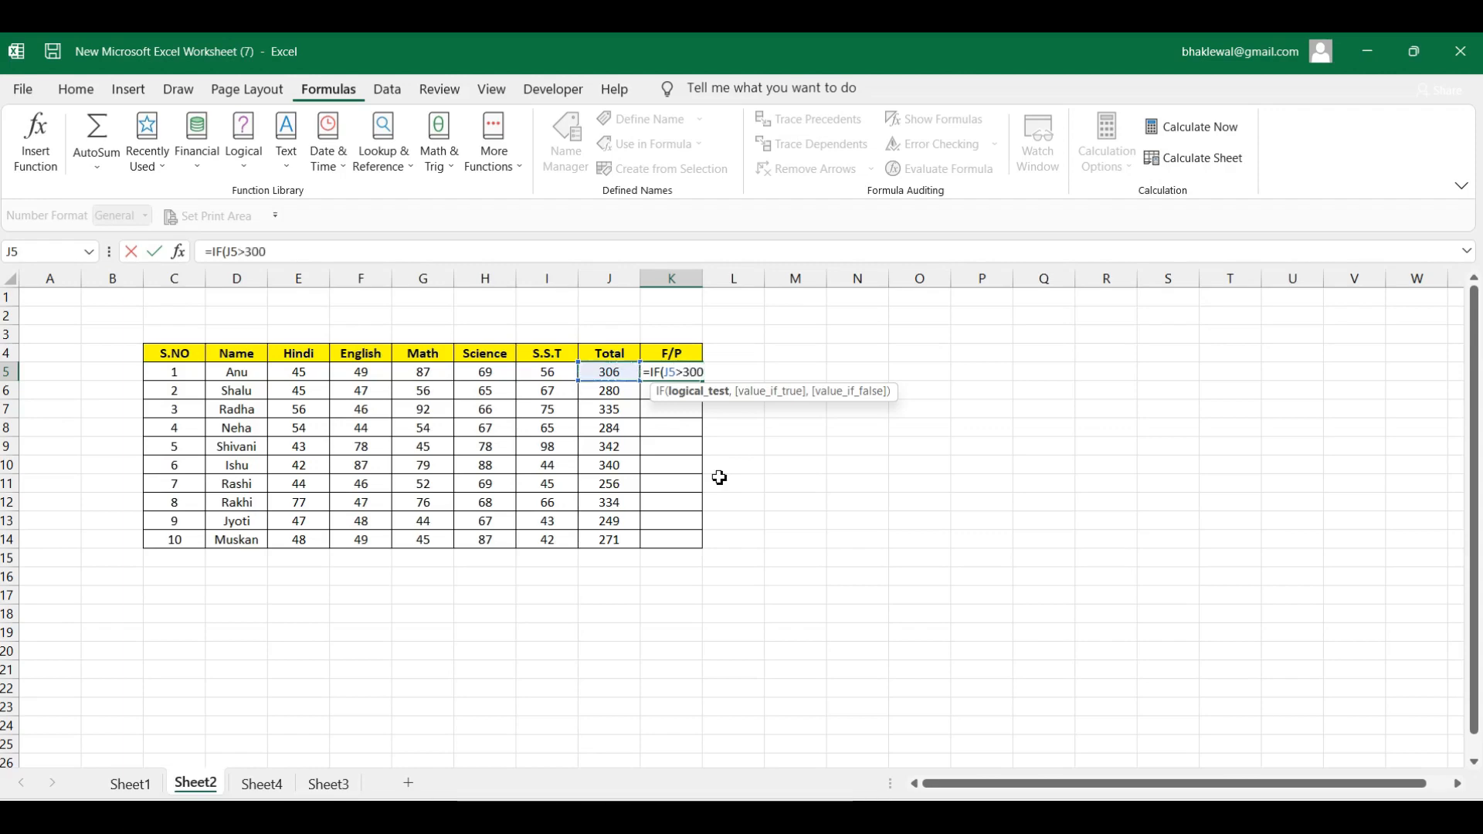
pyautogui.write('300,')
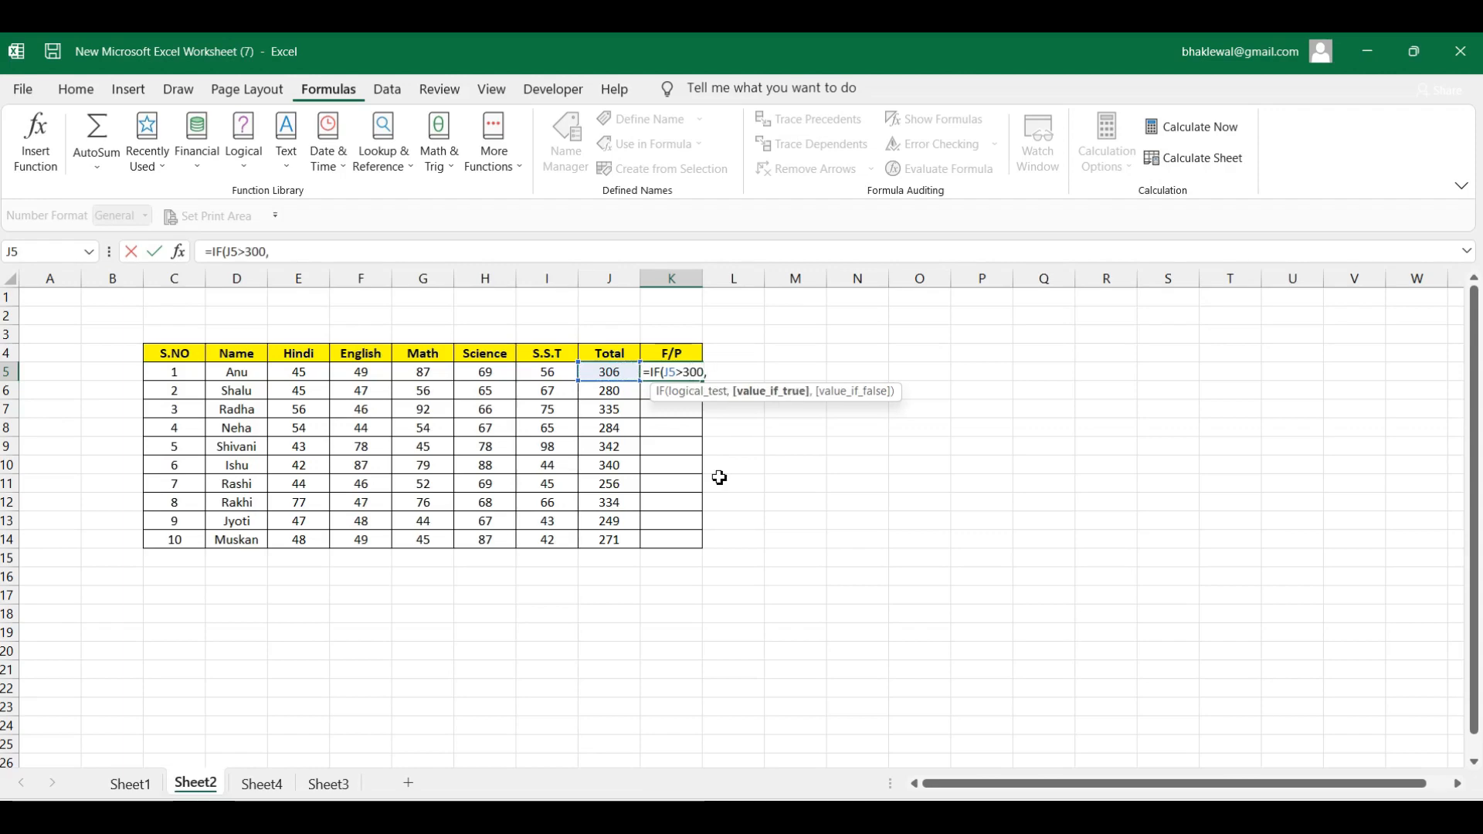
# - Complete the IF formula in K5 with "pass" as the true value and "fail" as the false value
pyautogui.write('PASS')
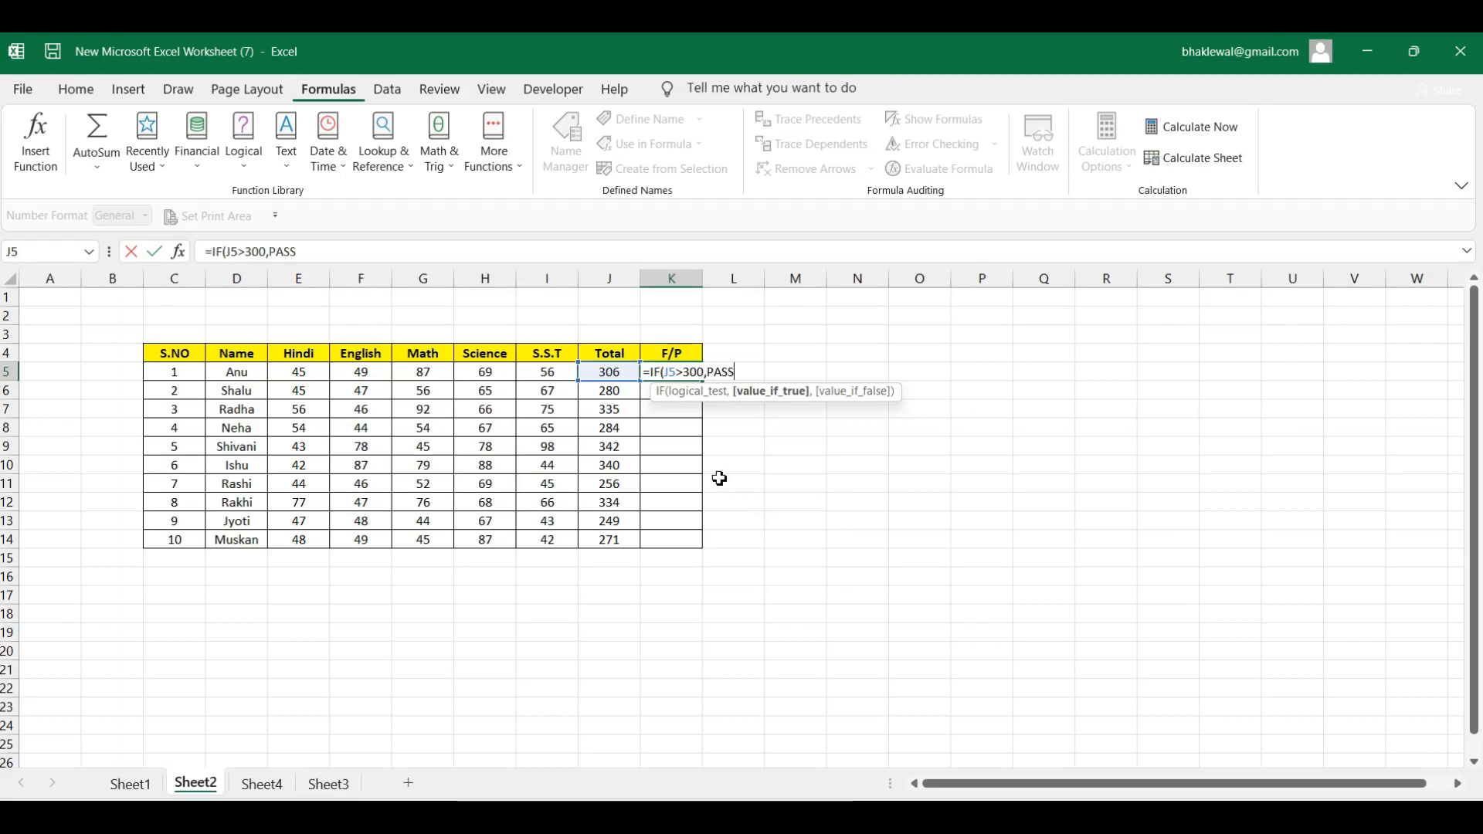
pyautogui.press('BackSpace')
pyautogui.press('BackSpace')
pyautogui.press('BackSpace')
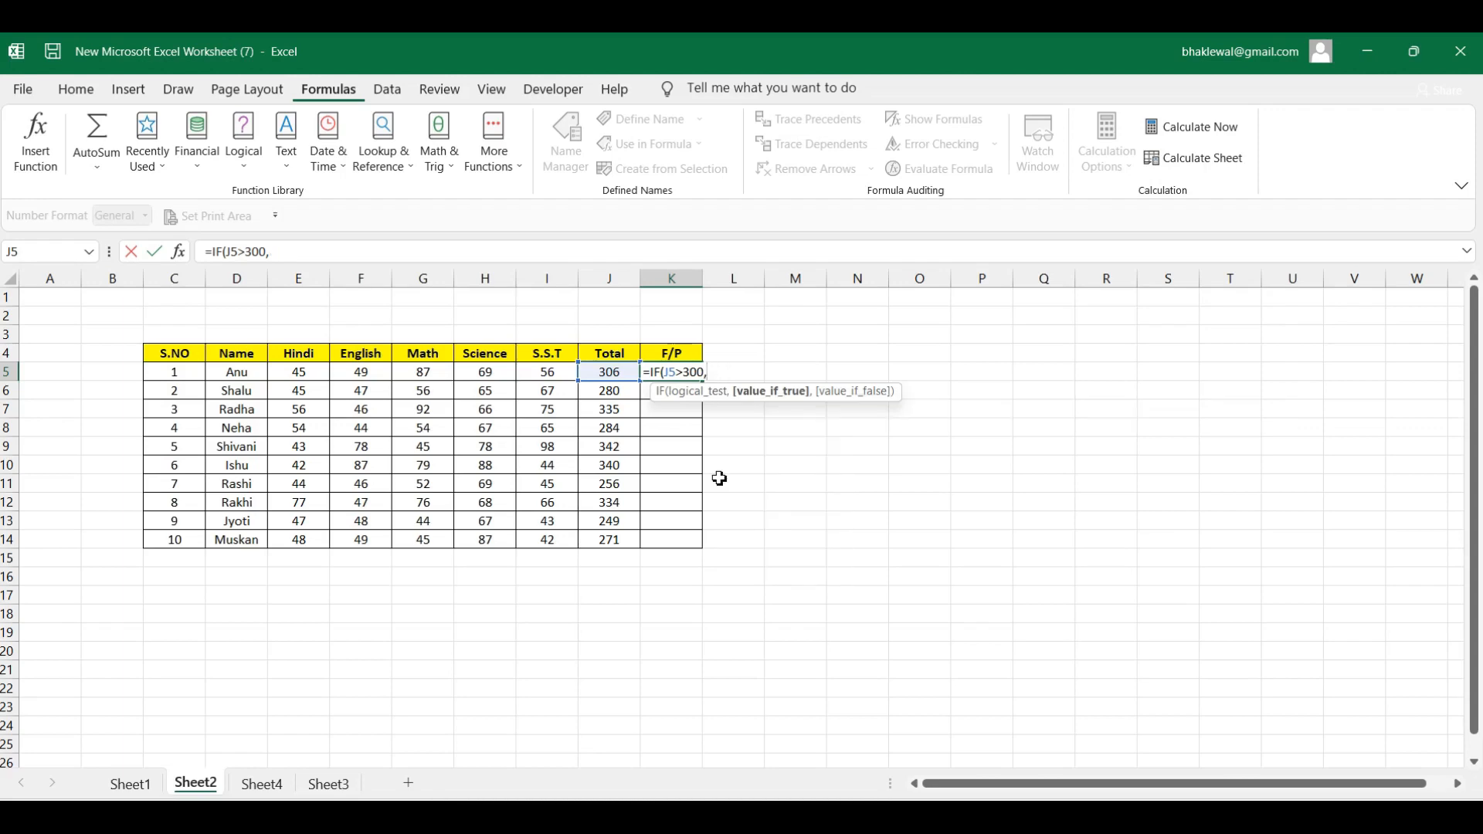
pyautogui.press('capslock')
pyautogui.write('pass')
pyautogui.press('BackSpace')
pyautogui.press('BackSpace')
pyautogui.press('BackSpace')
pyautogui.write('"pass",')
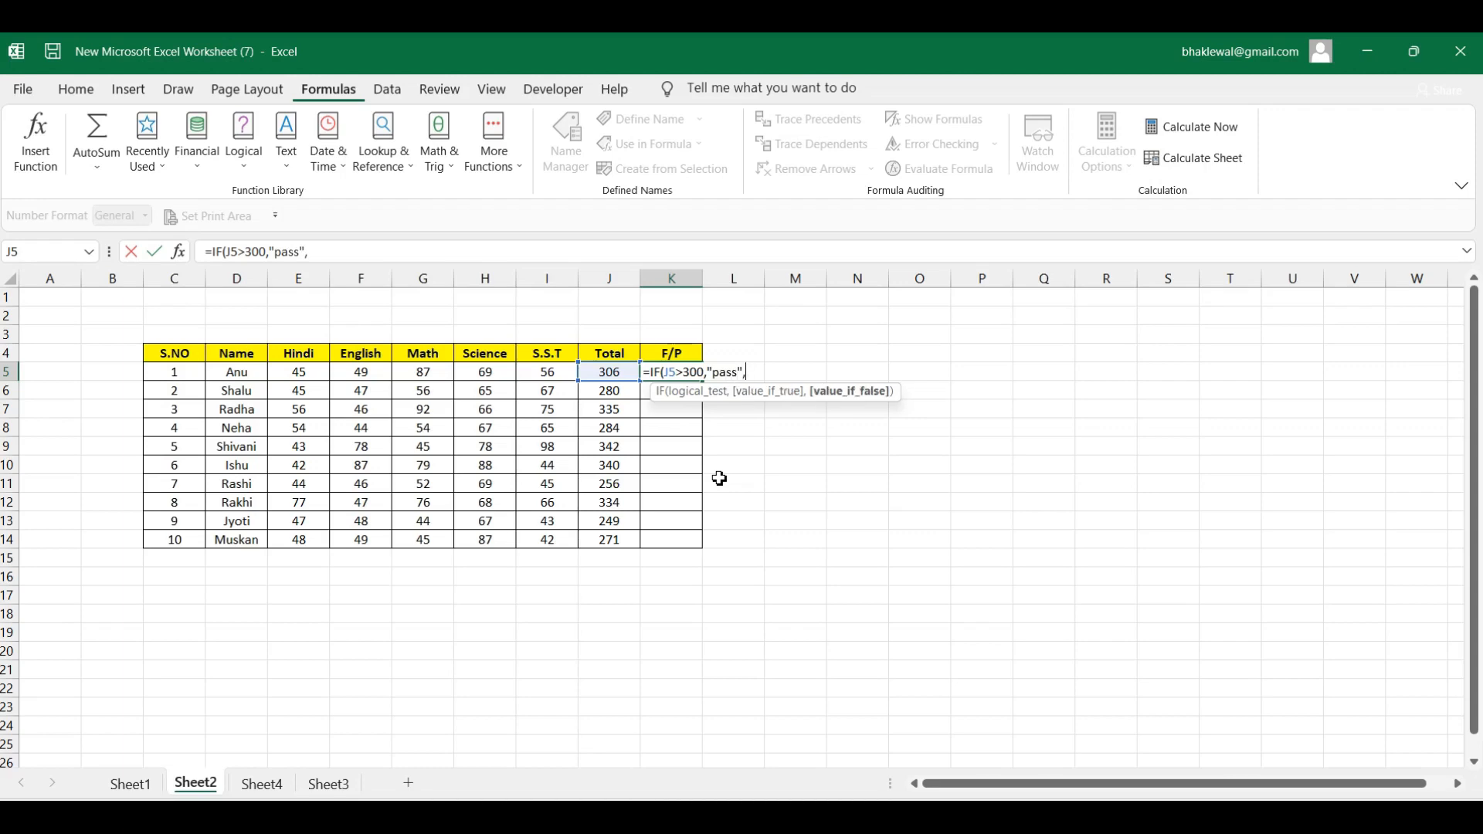
pyautogui.write('"fail')
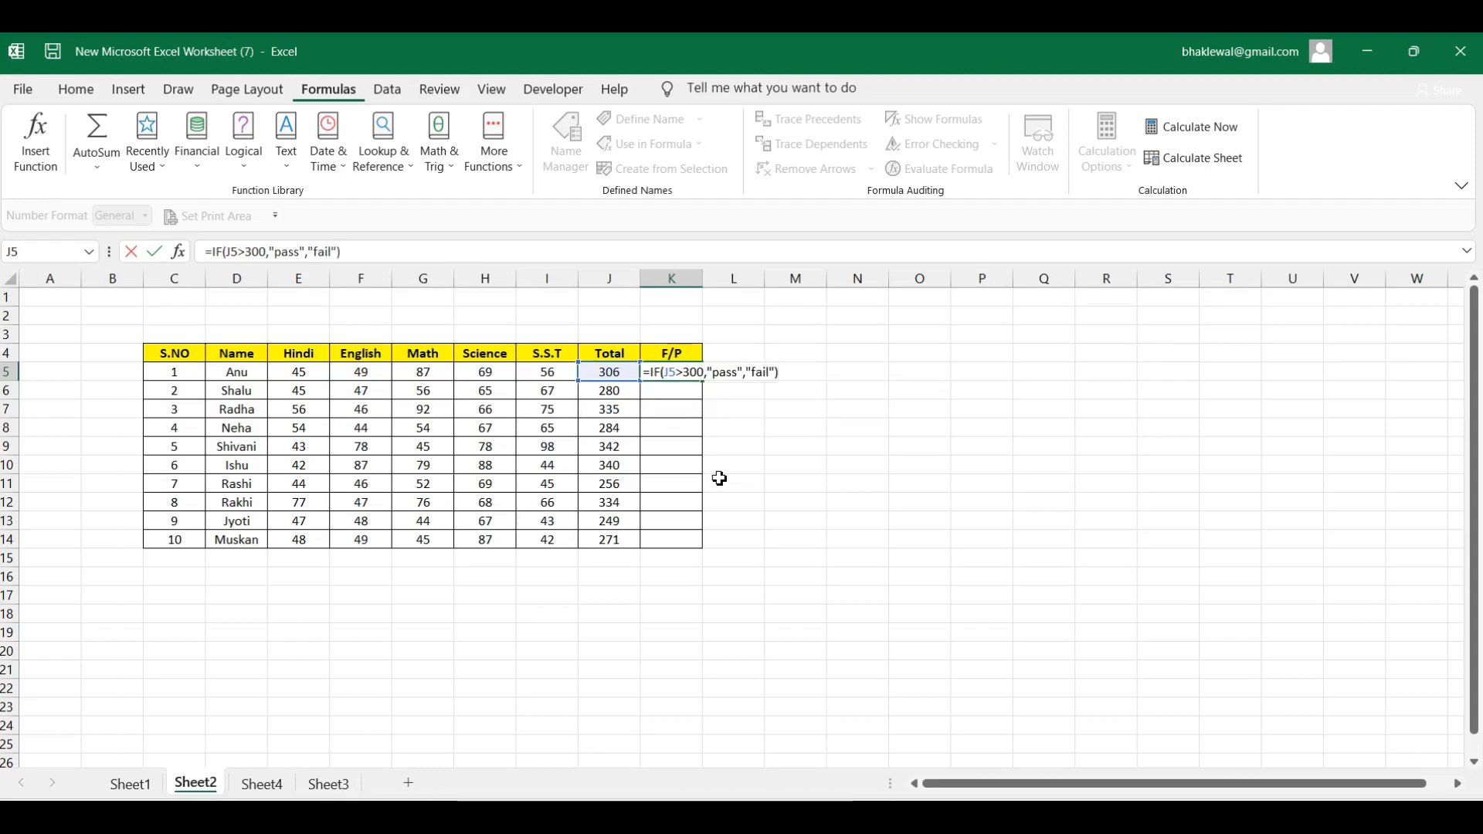
pyautogui.press('Return')
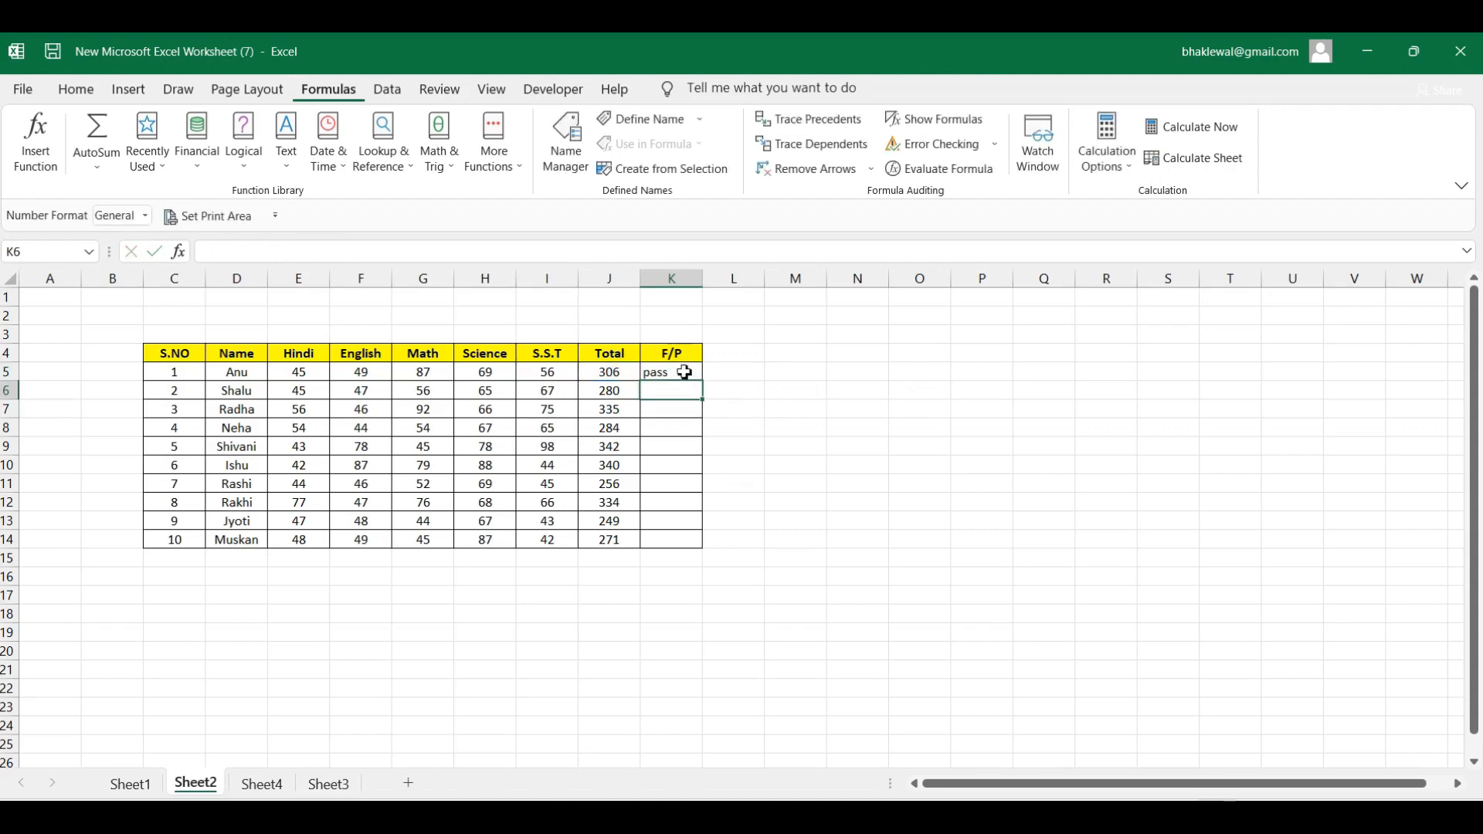
# - Fill the pass/fail formula from K5 down through K14
pyautogui.click(686, 374)
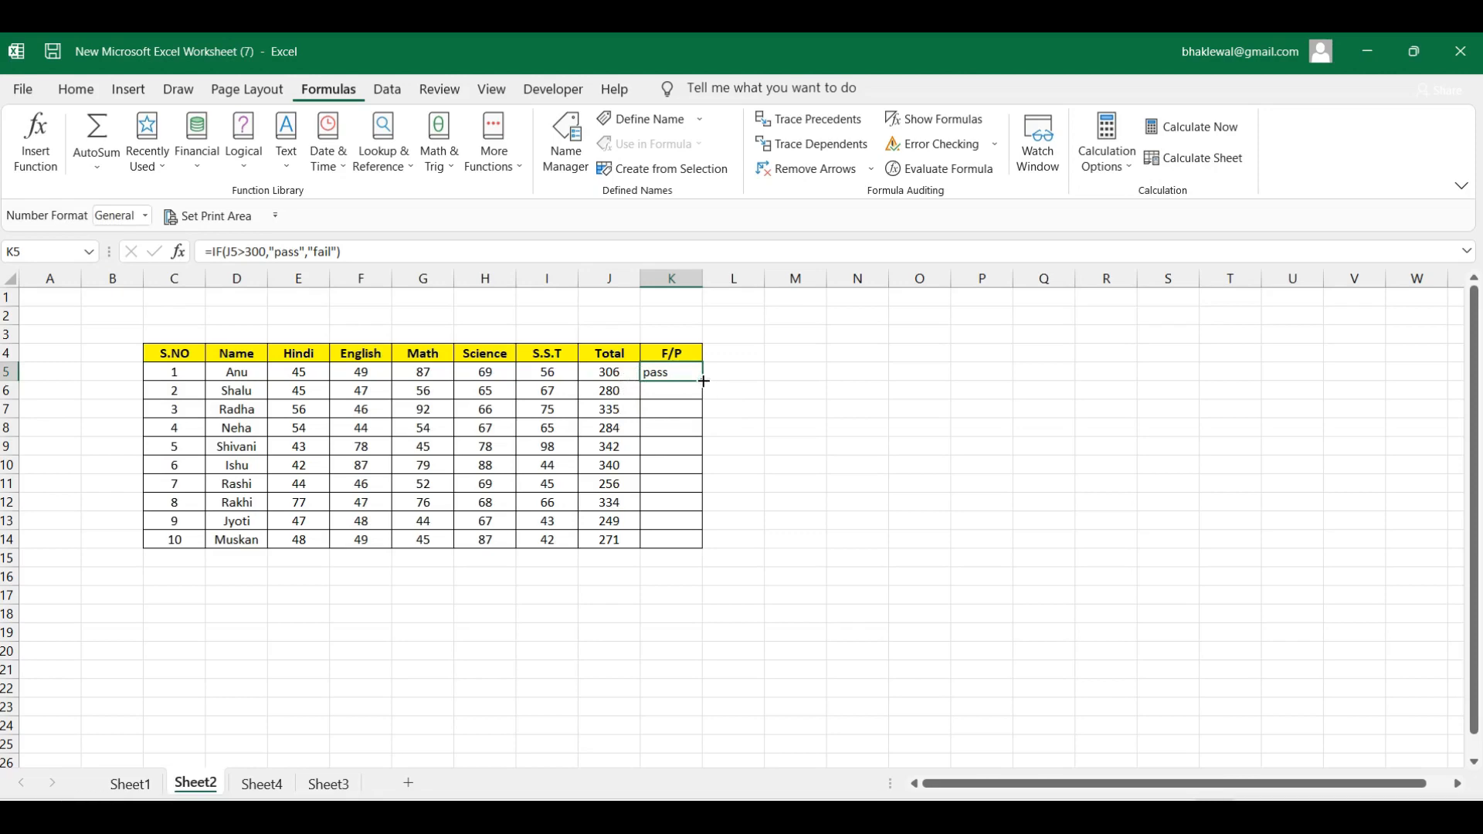
pyautogui.moveTo(704, 382); pyautogui.dragTo(690, 547)
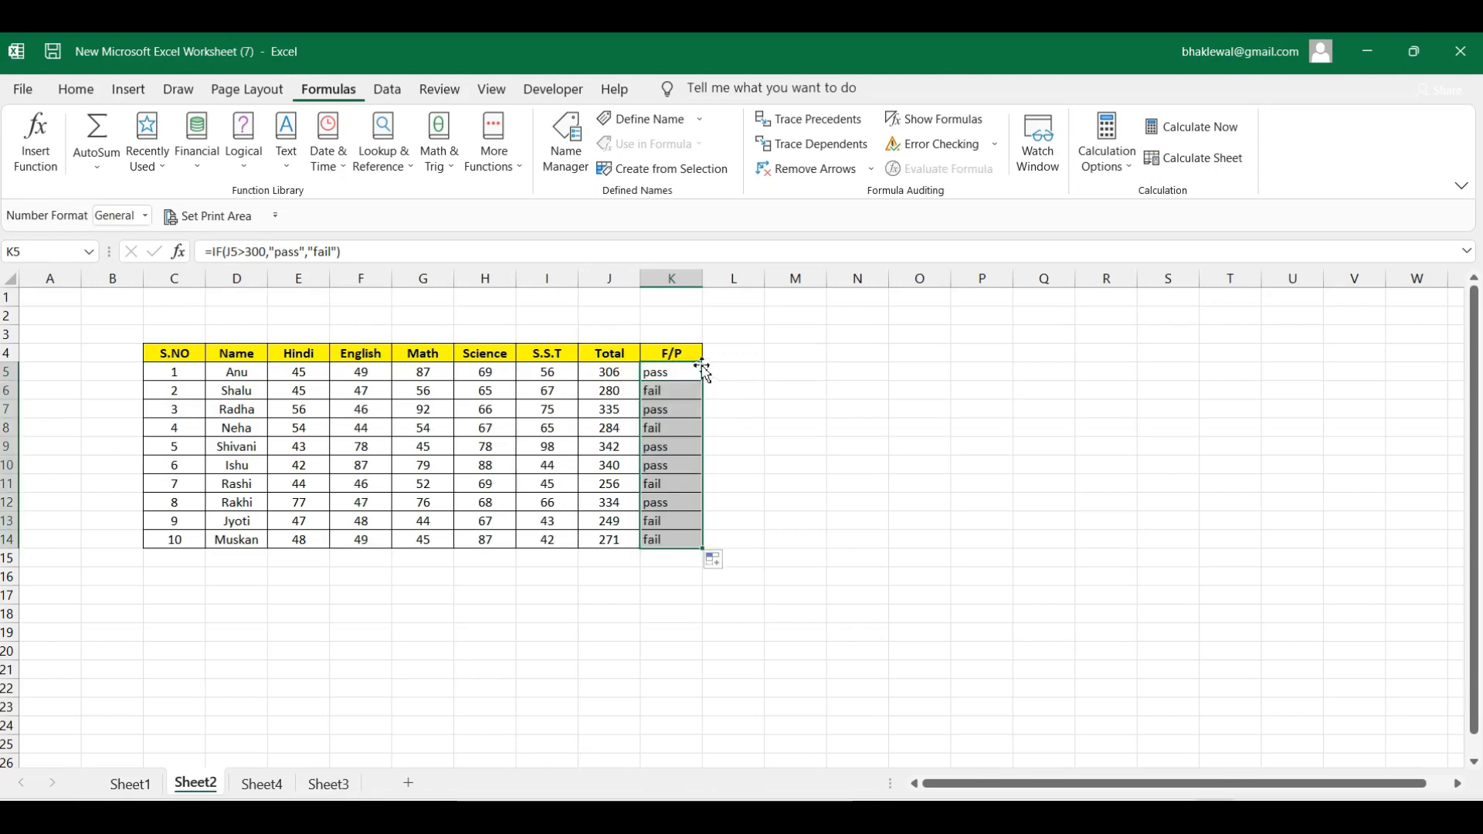
pyautogui.click(745, 528)
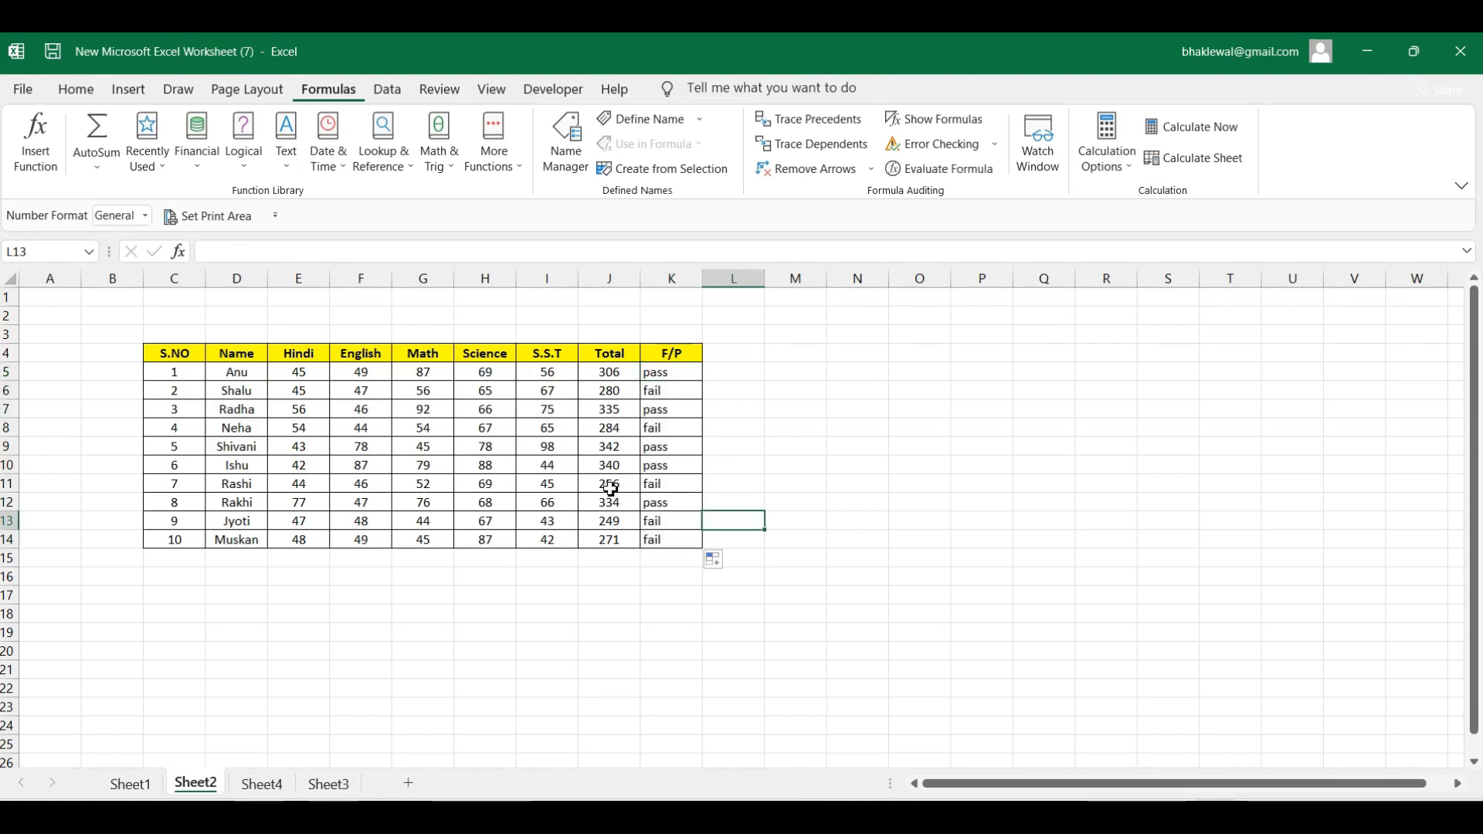
# - Change the S.S.T mark in cell I11 to 88
pyautogui.click(543, 485)
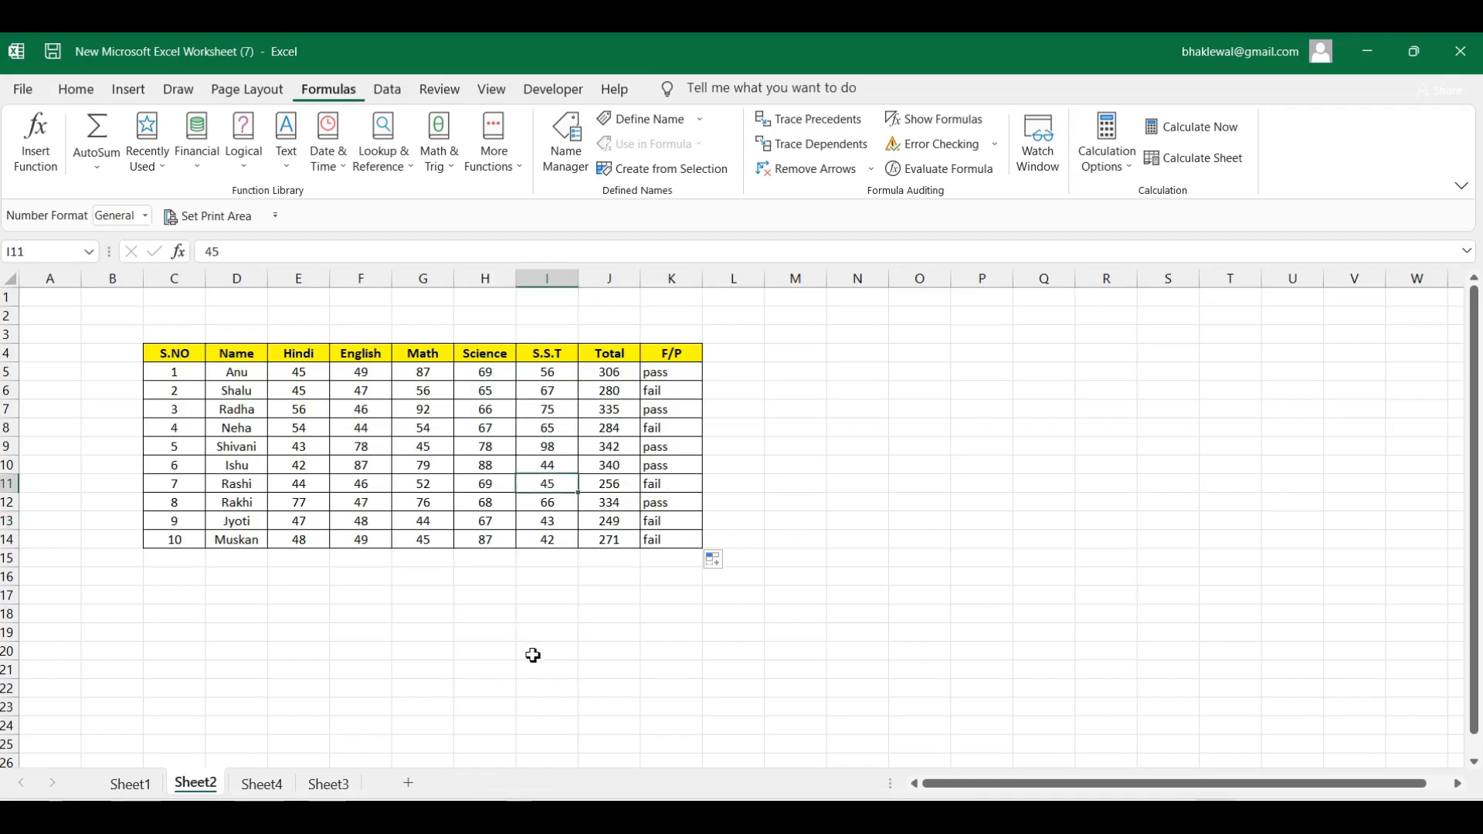
pyautogui.press('BackSpace')
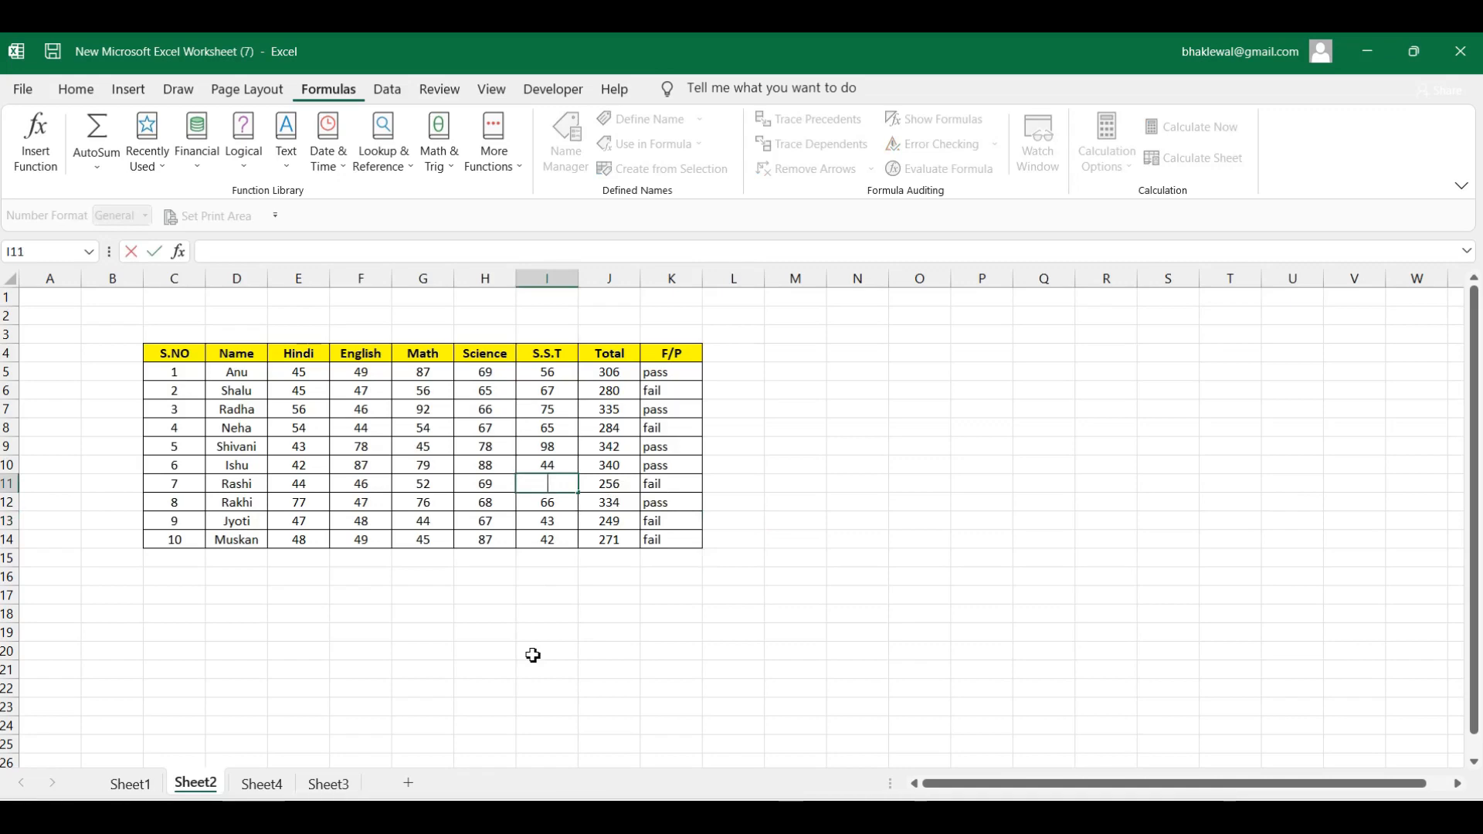
pyautogui.write('88')
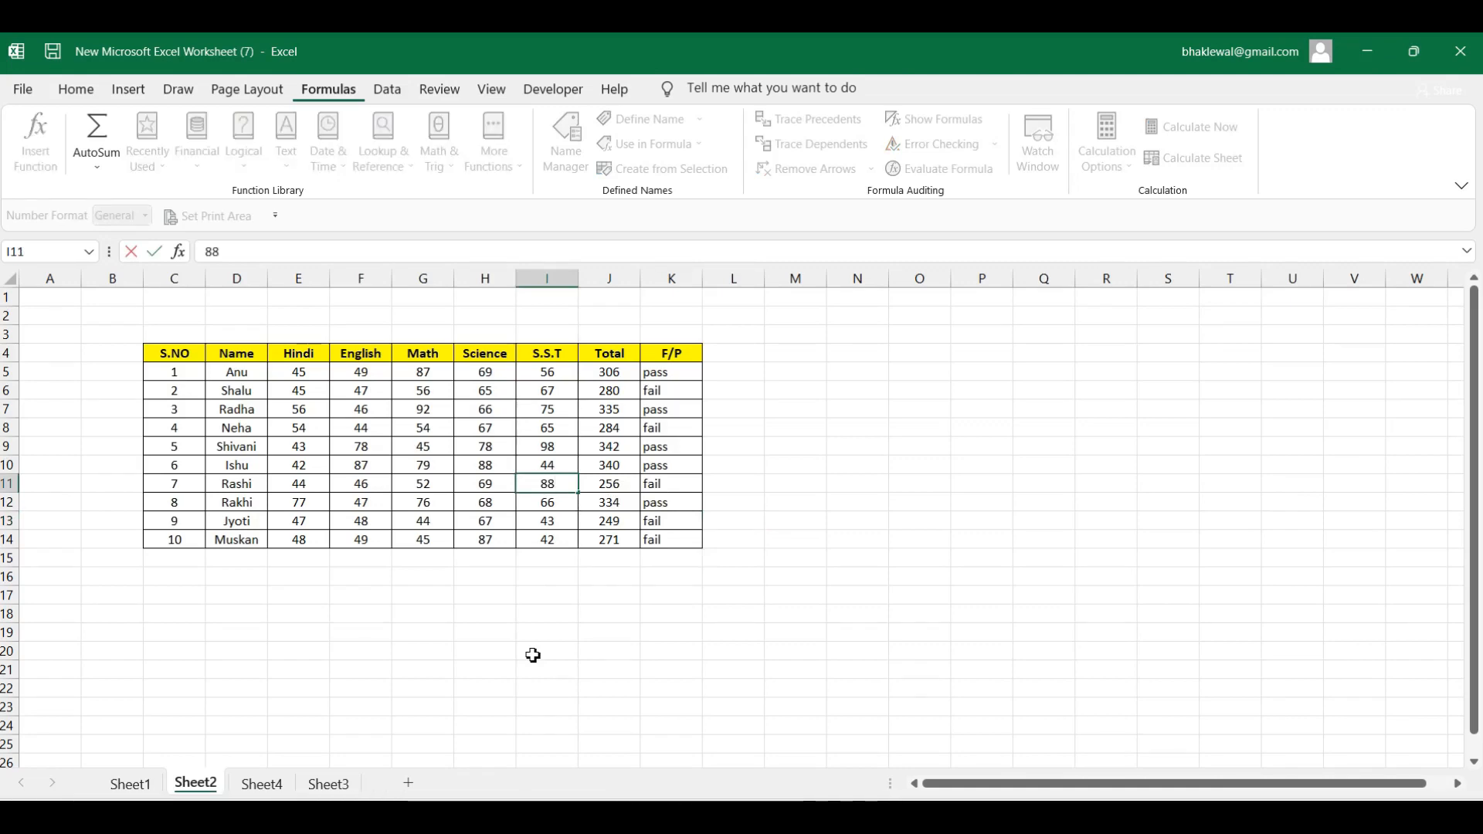
pyautogui.click(533, 655)
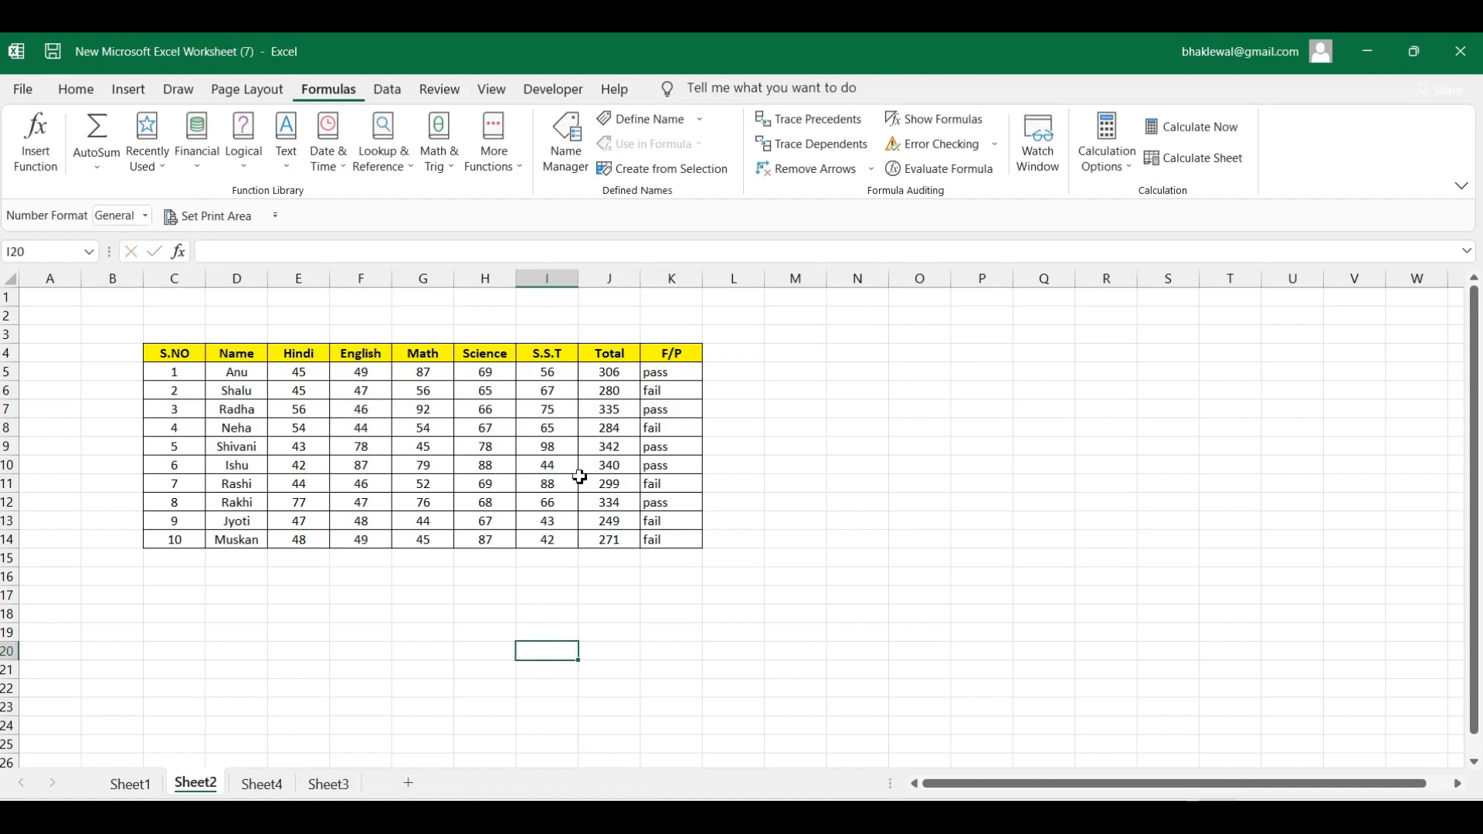
# - Change the S.S.T mark in cell I11 to 99
pyautogui.click(550, 484)
pyautogui.press('BackSpace')
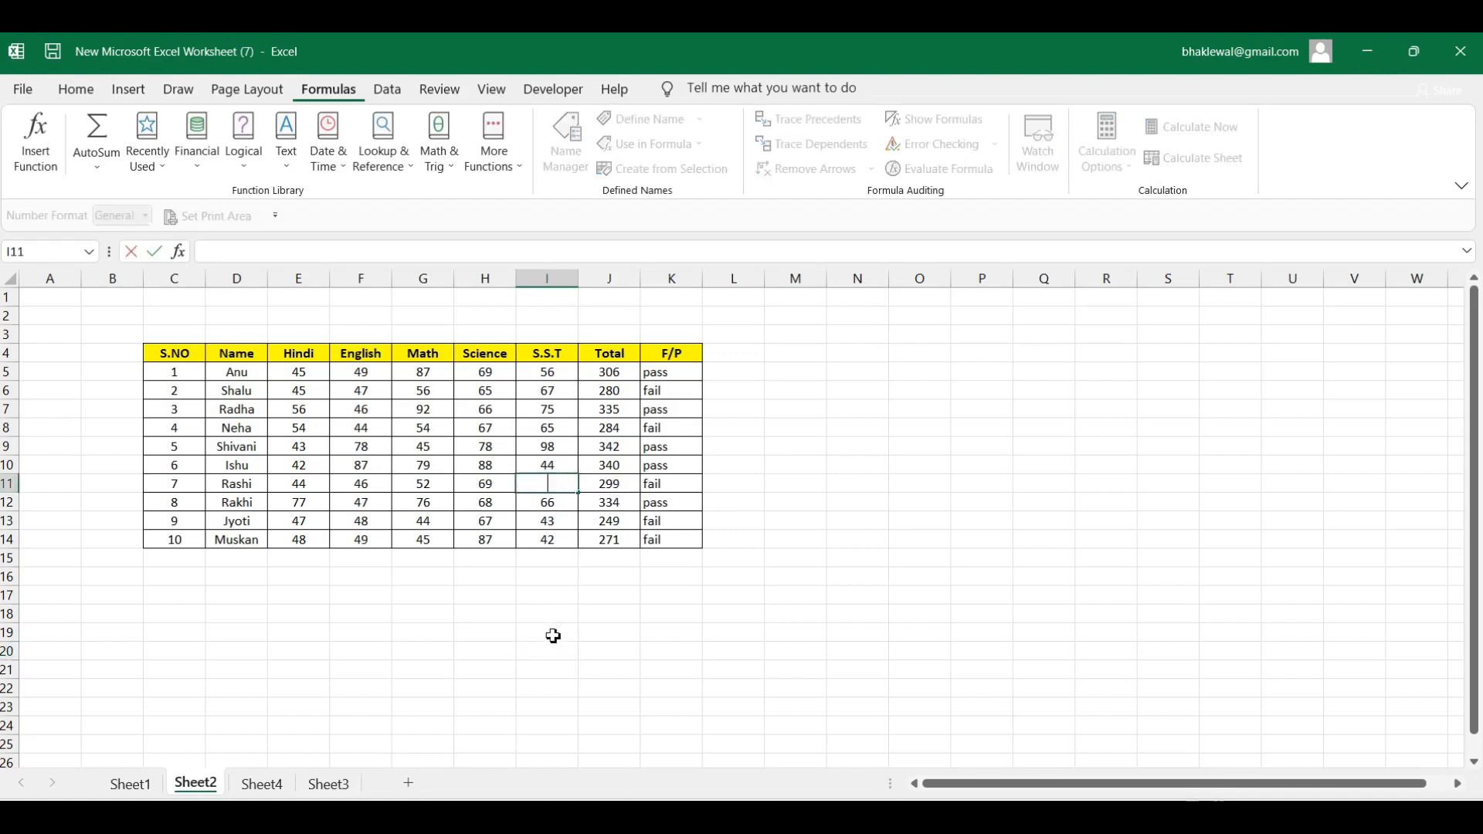
pyautogui.write('99')
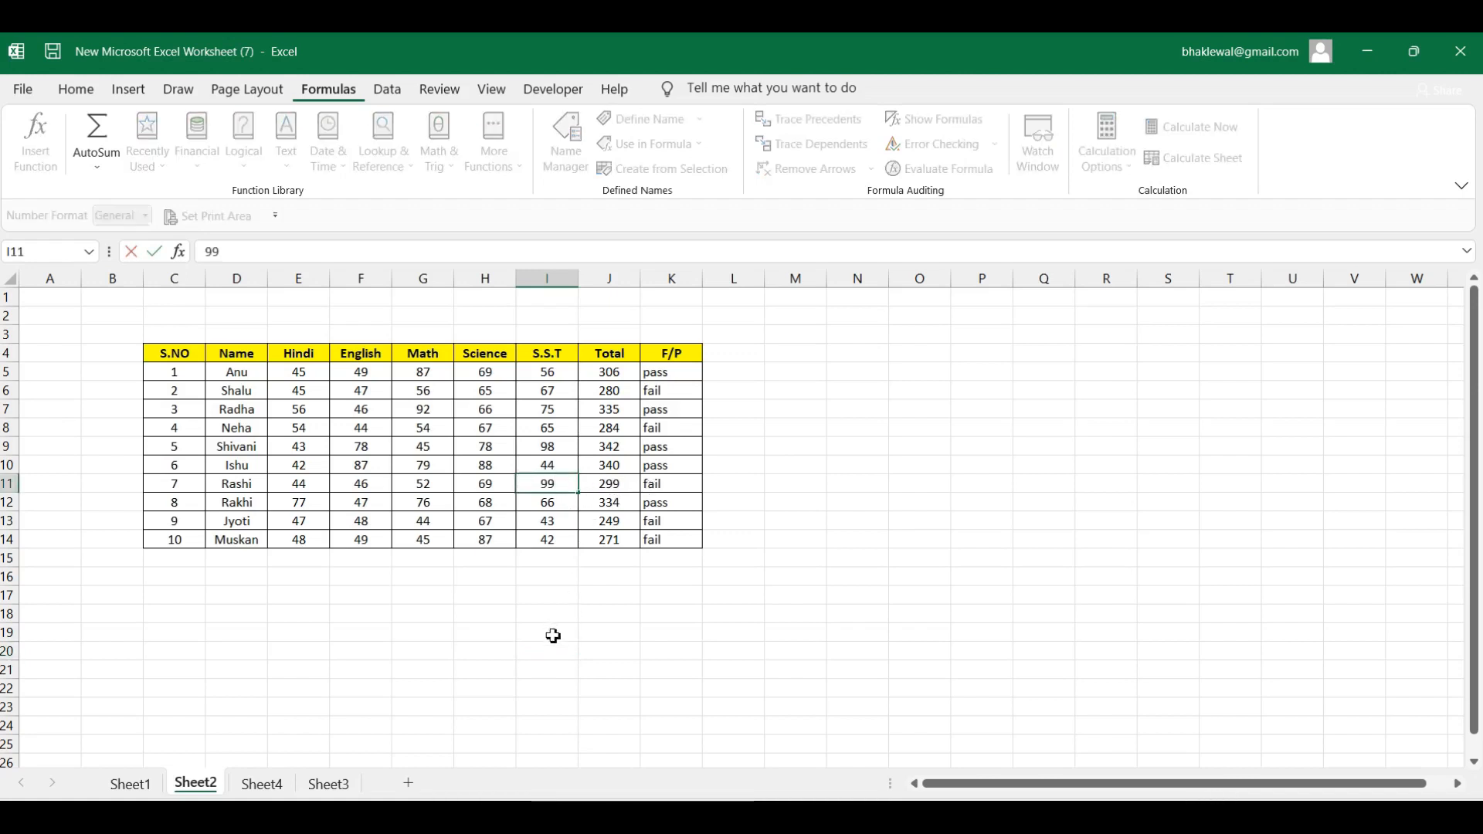
pyautogui.click(553, 635)
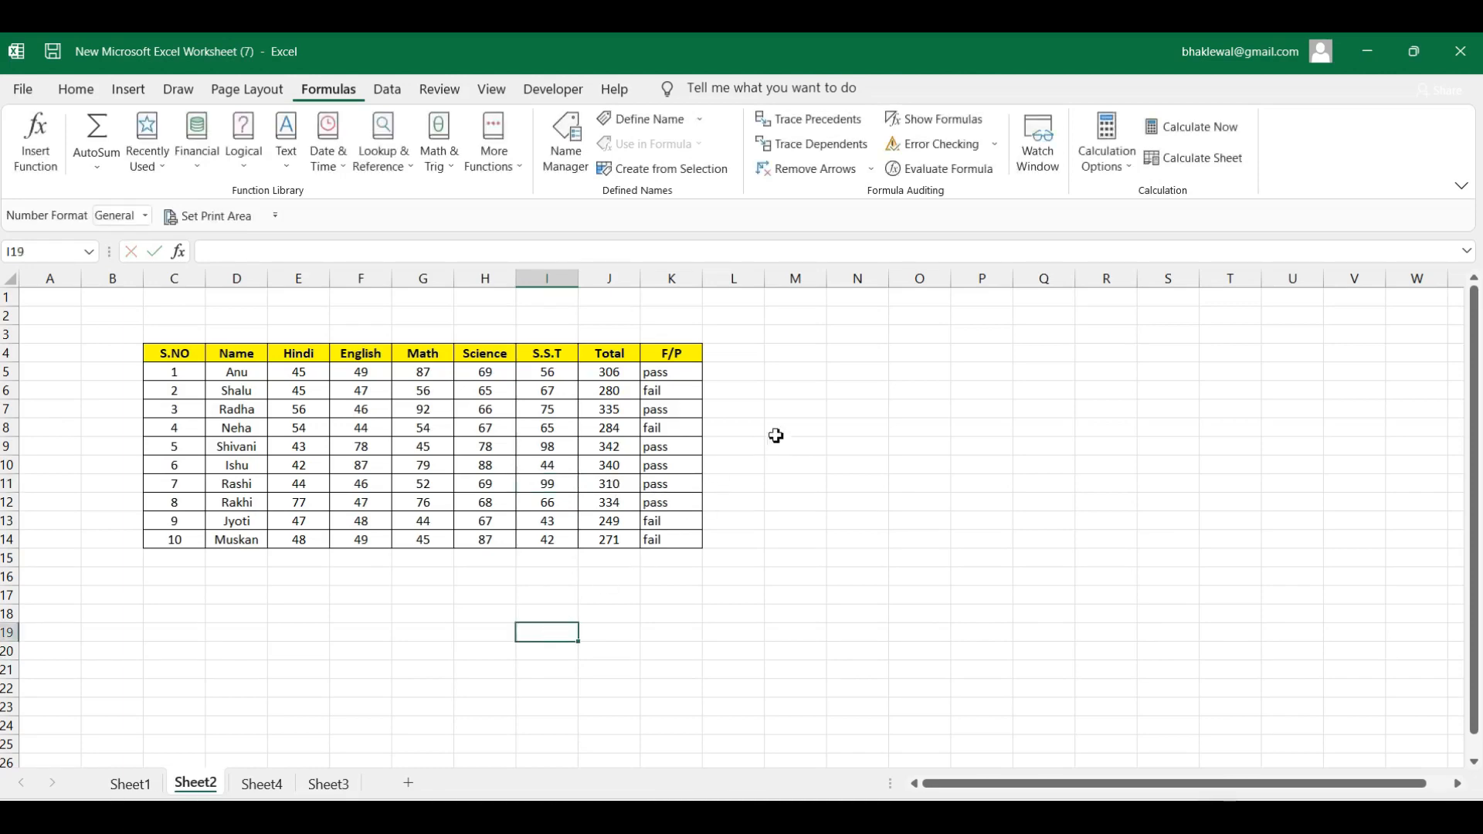
# - Enter the formula =IF(J5>300,"1","0") in cell N7
pyautogui.click(858, 411)
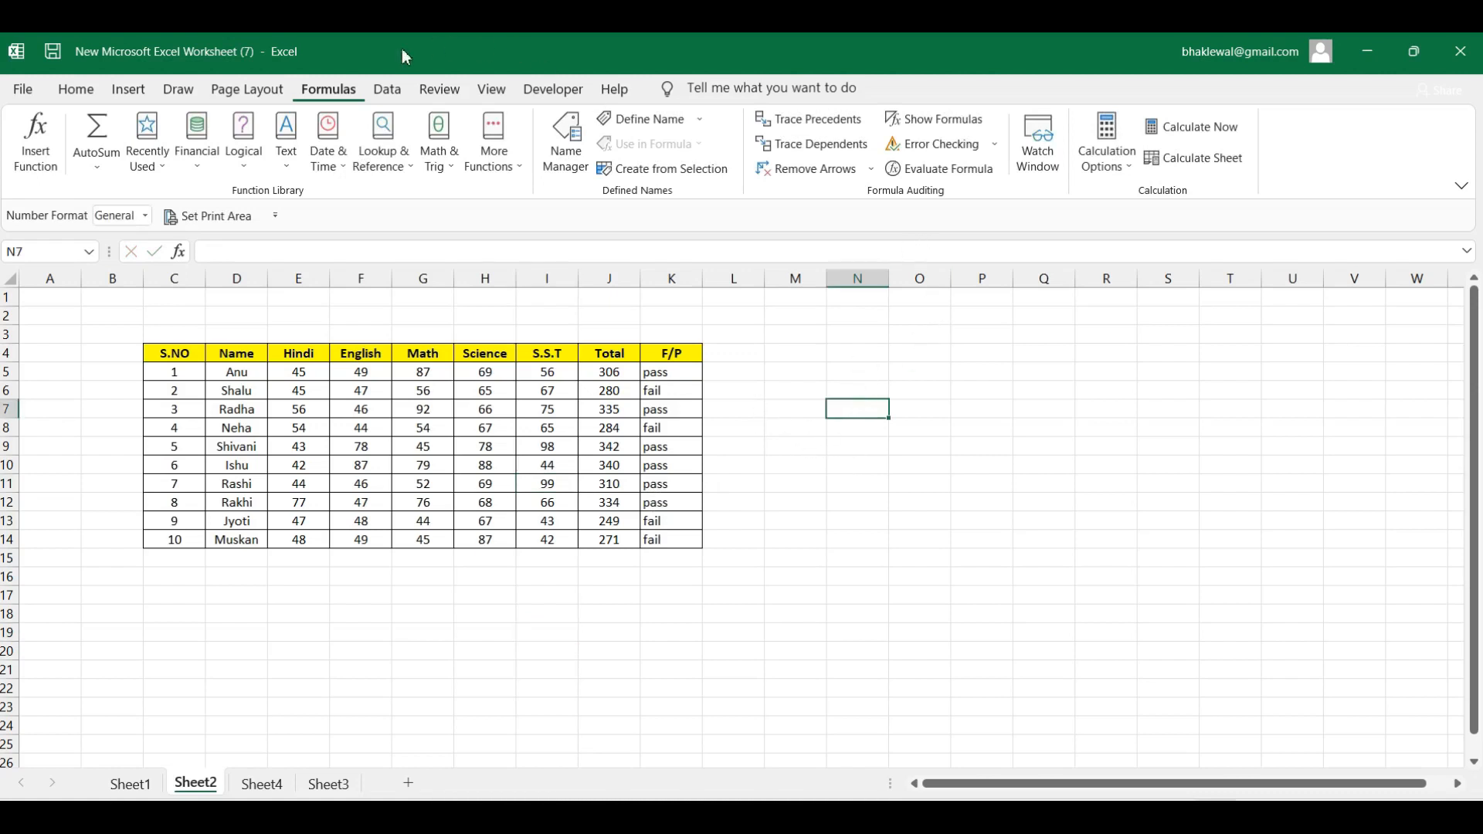
pyautogui.click(253, 169)
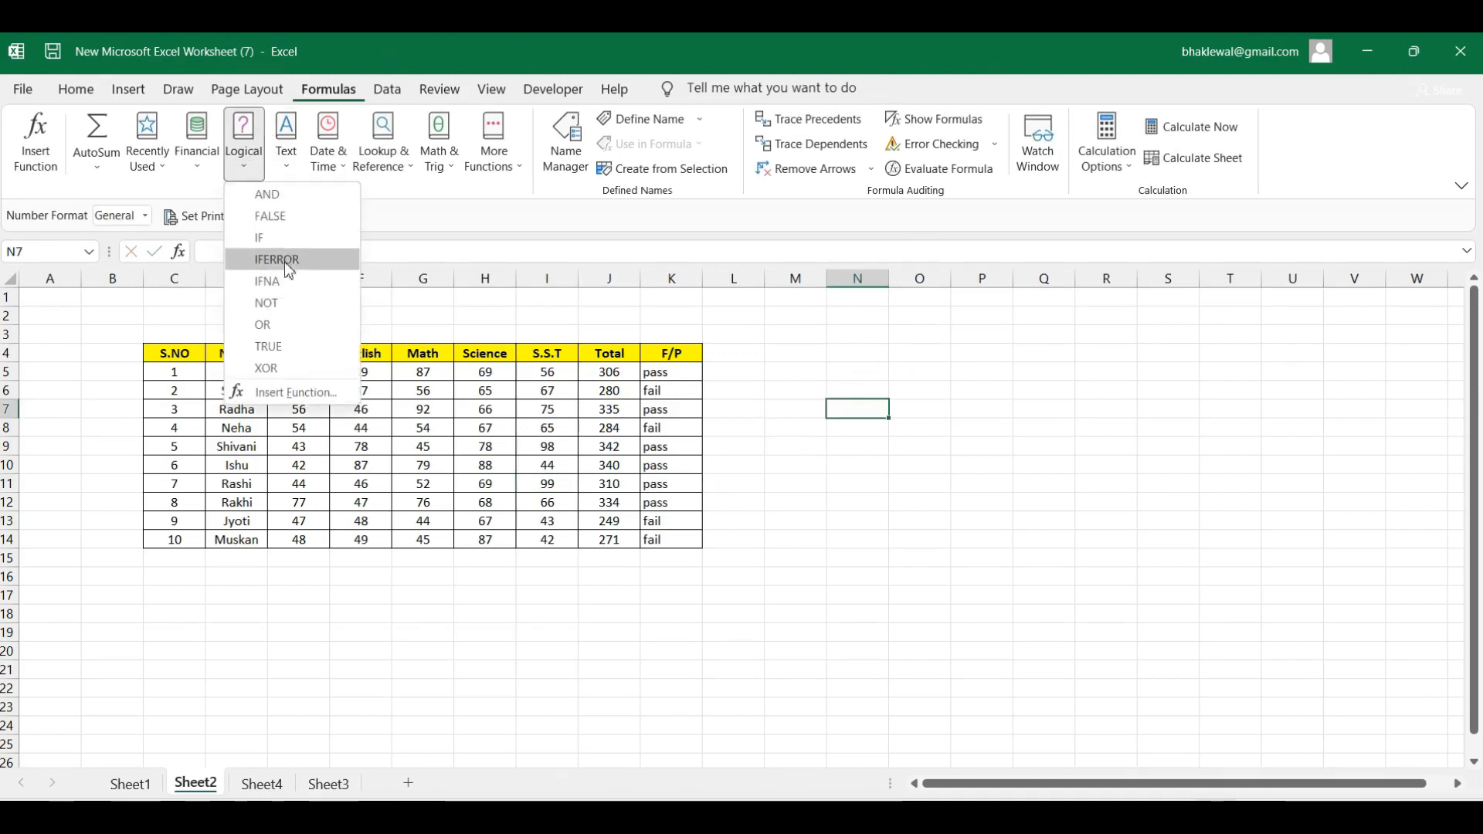
pyautogui.click(901, 576)
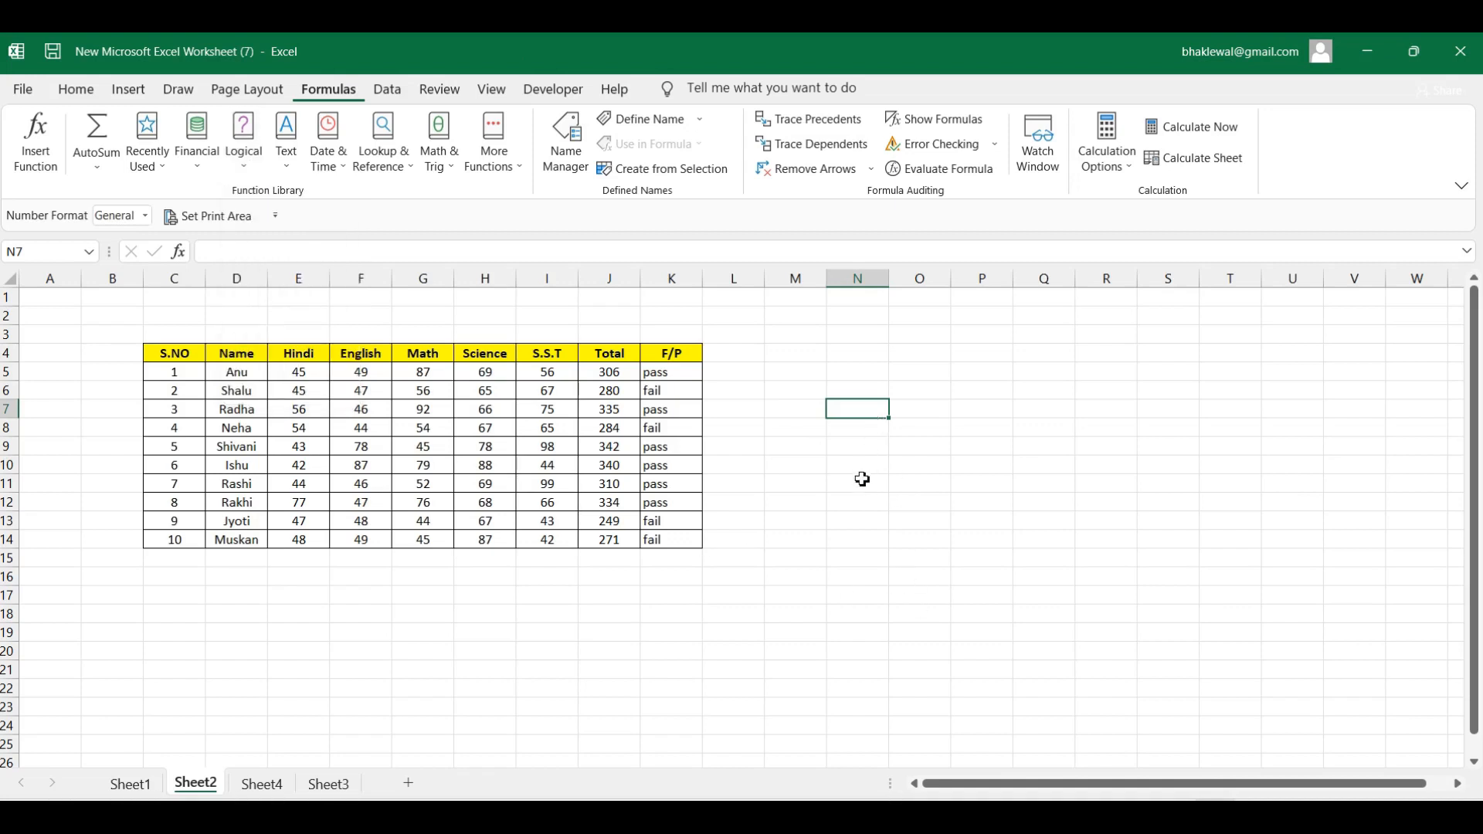
pyautogui.write('=')
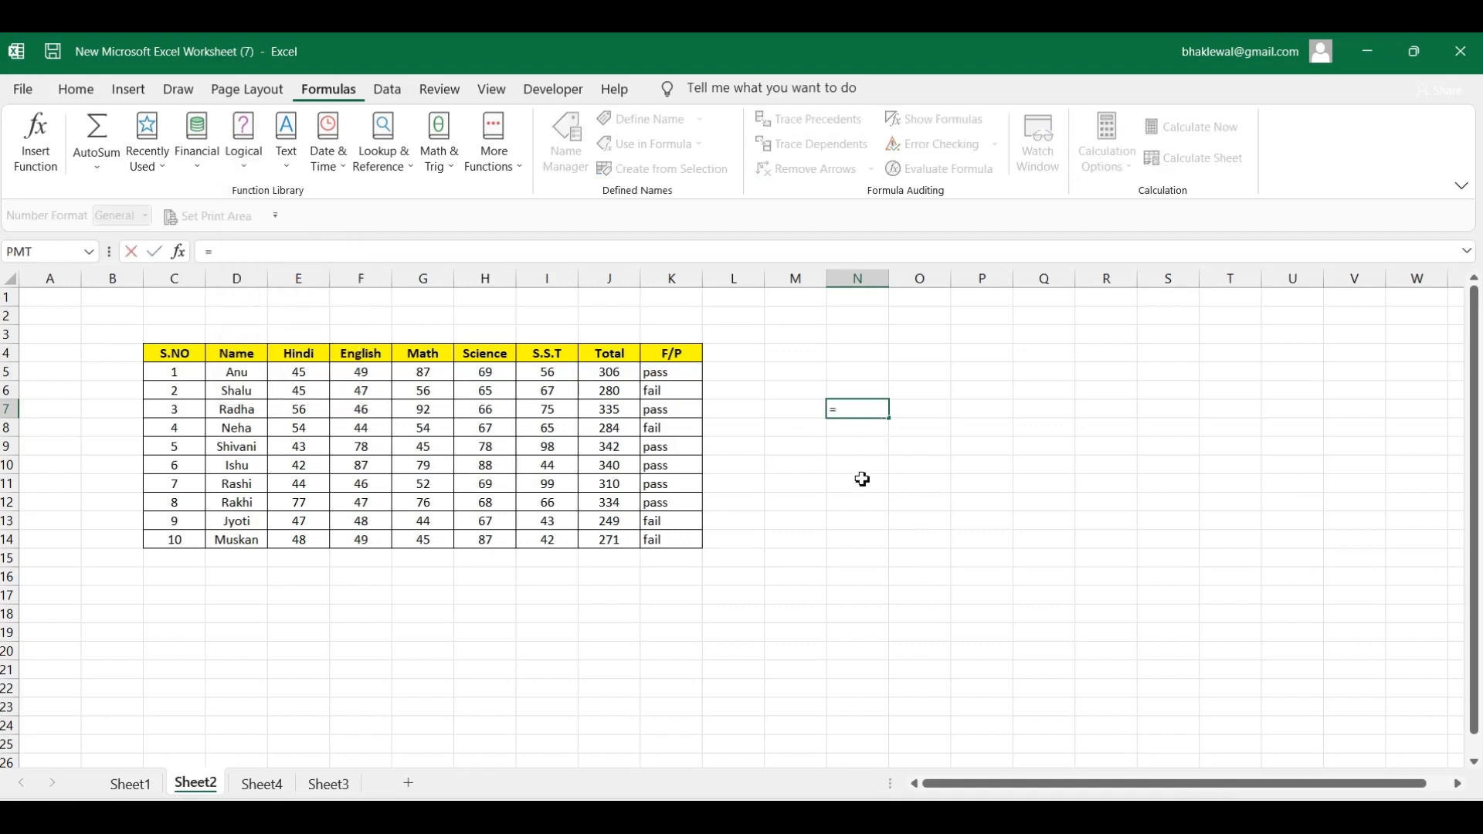
pyautogui.write('if')
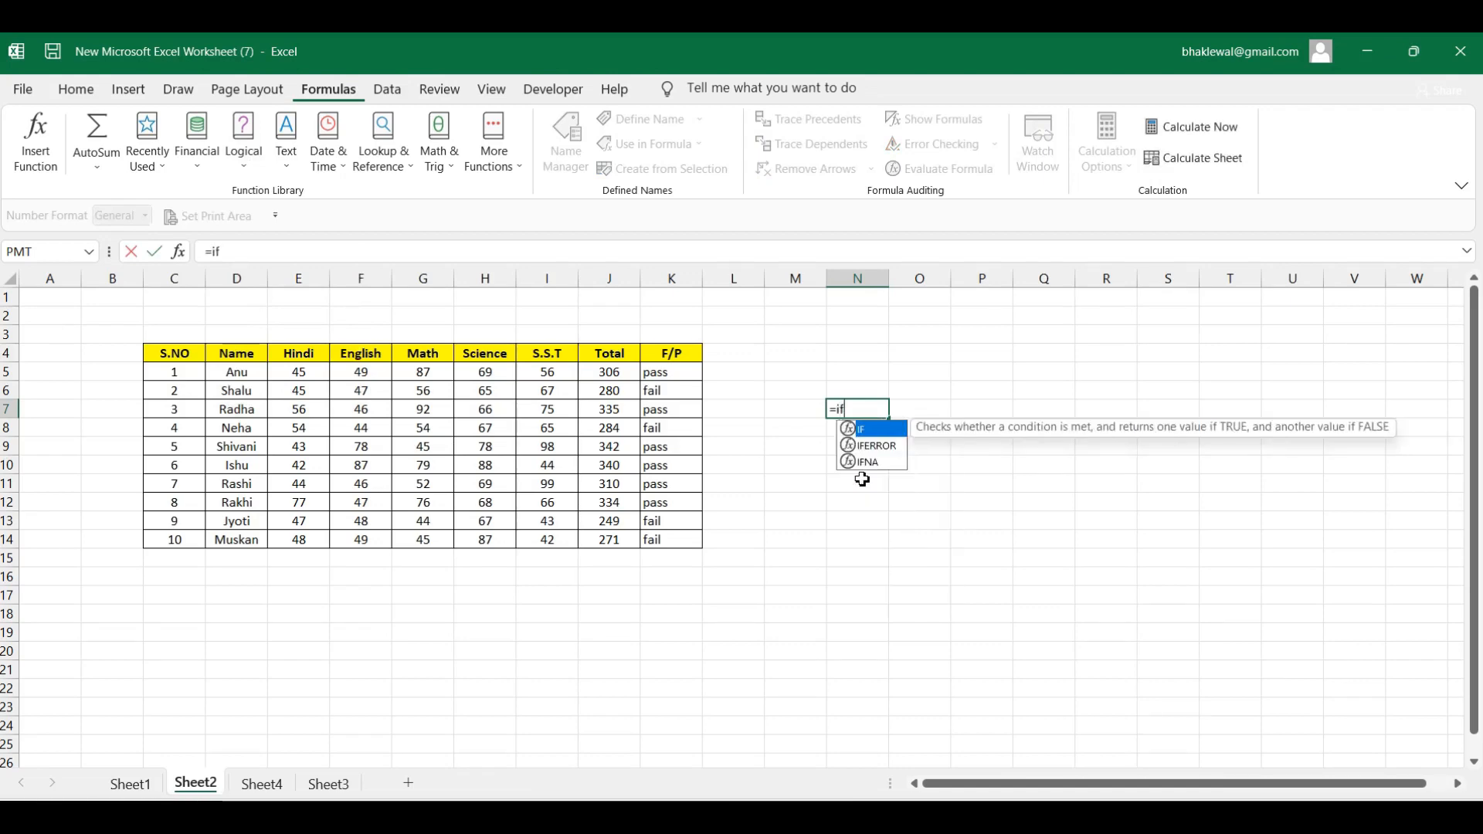
pyautogui.press('Tab')
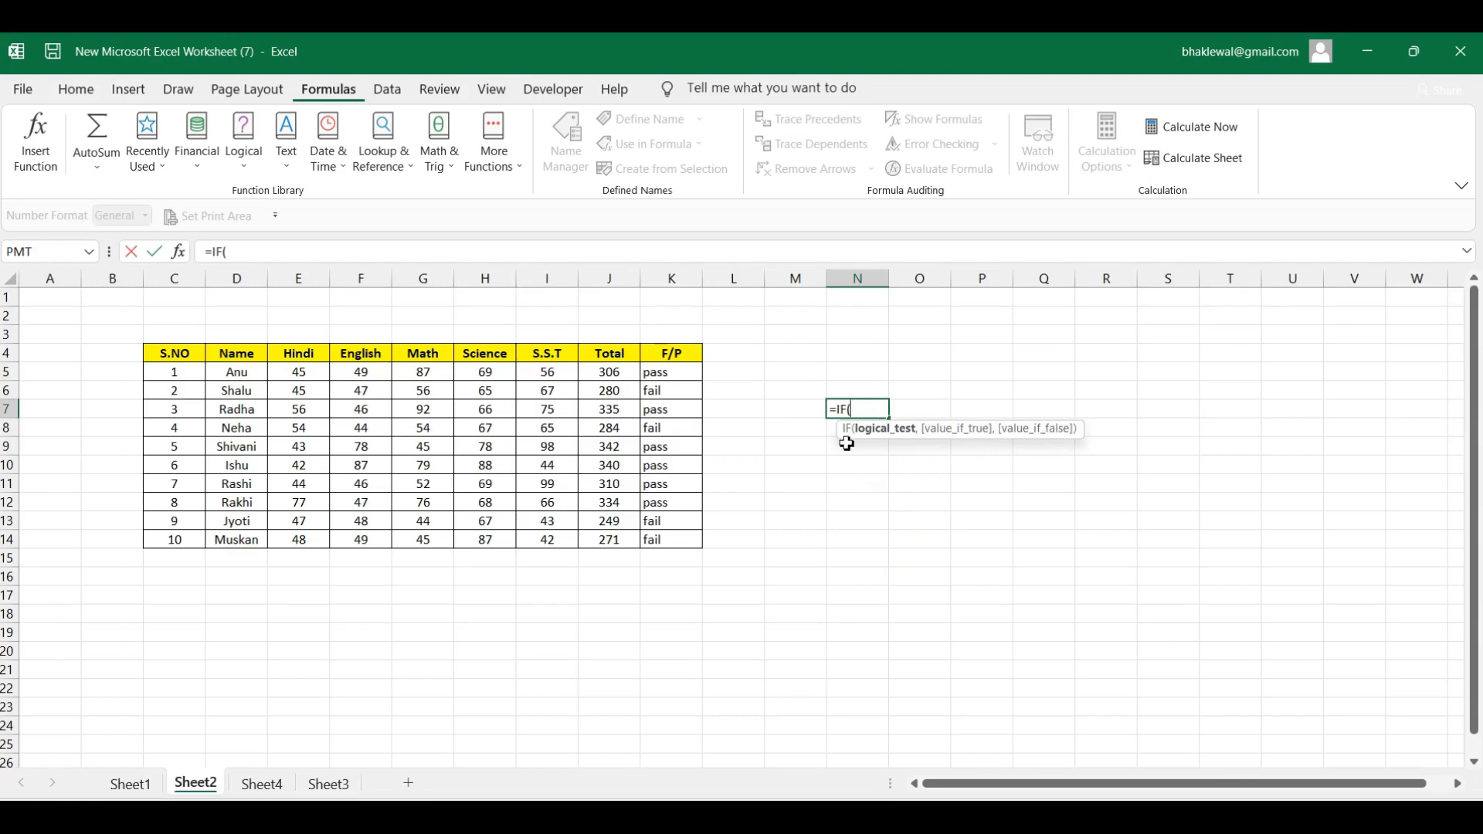
pyautogui.click(614, 376)
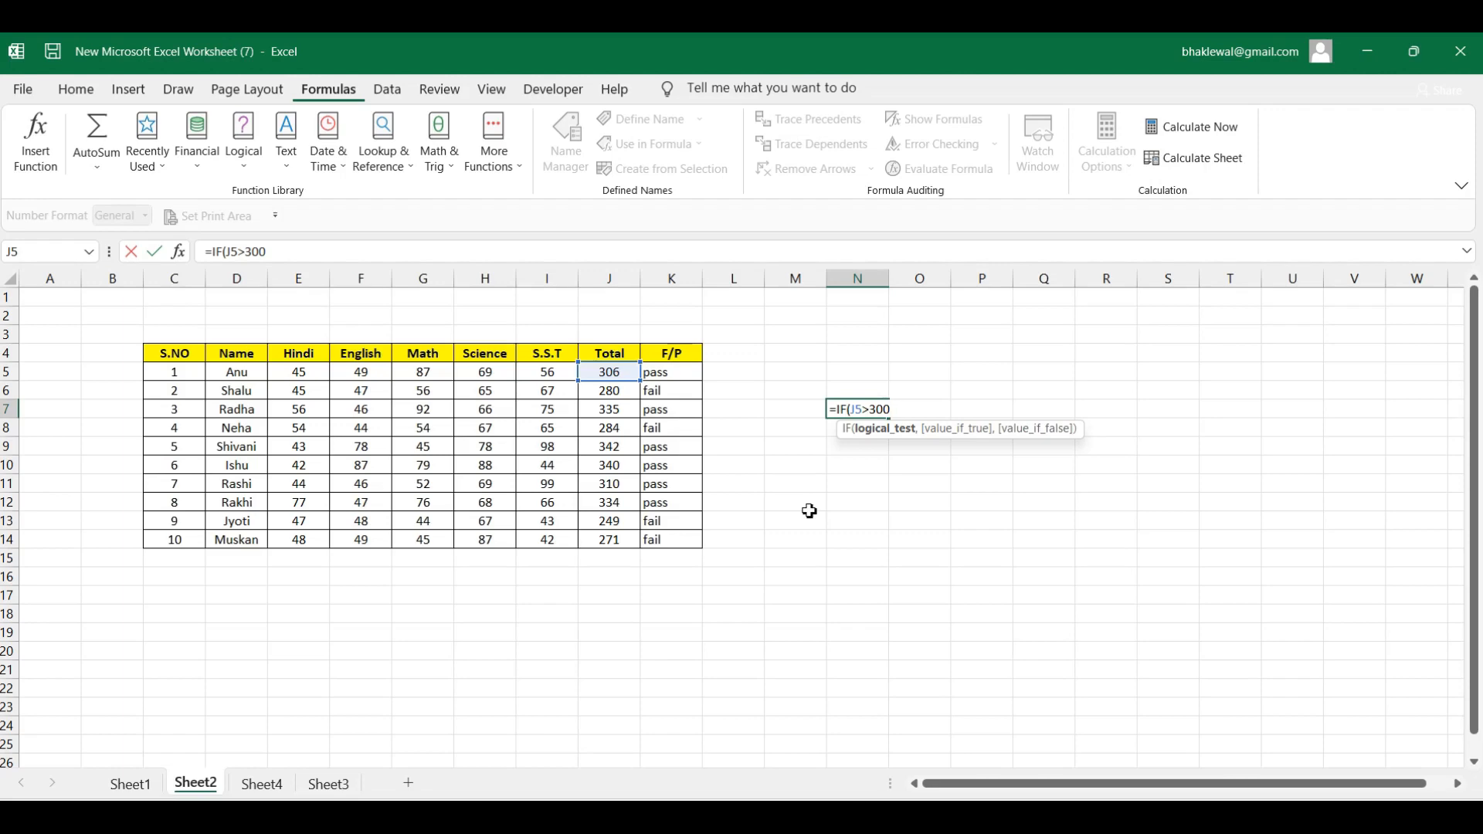
pyautogui.write(',')
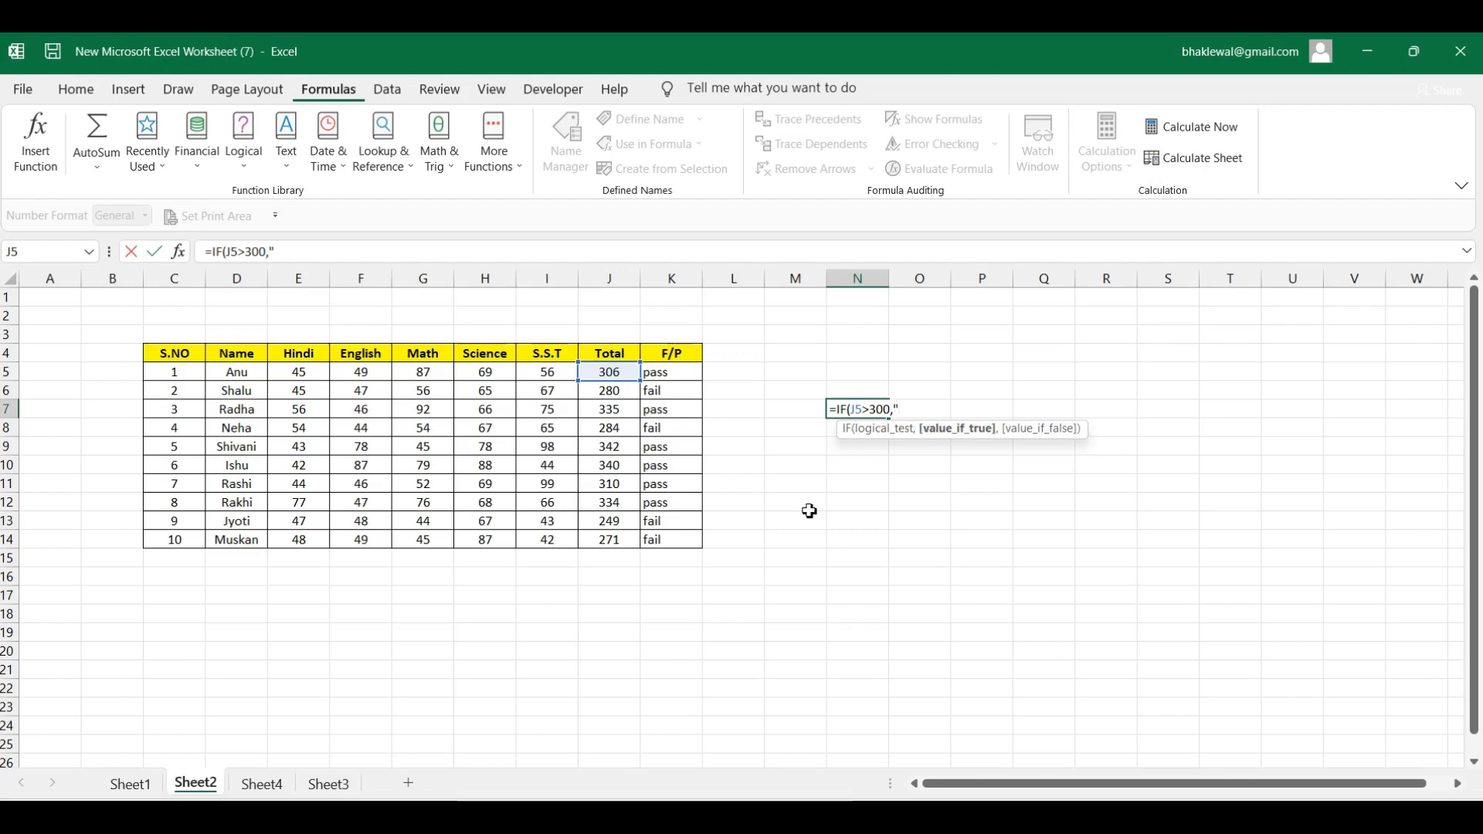
pyautogui.write('"1"')
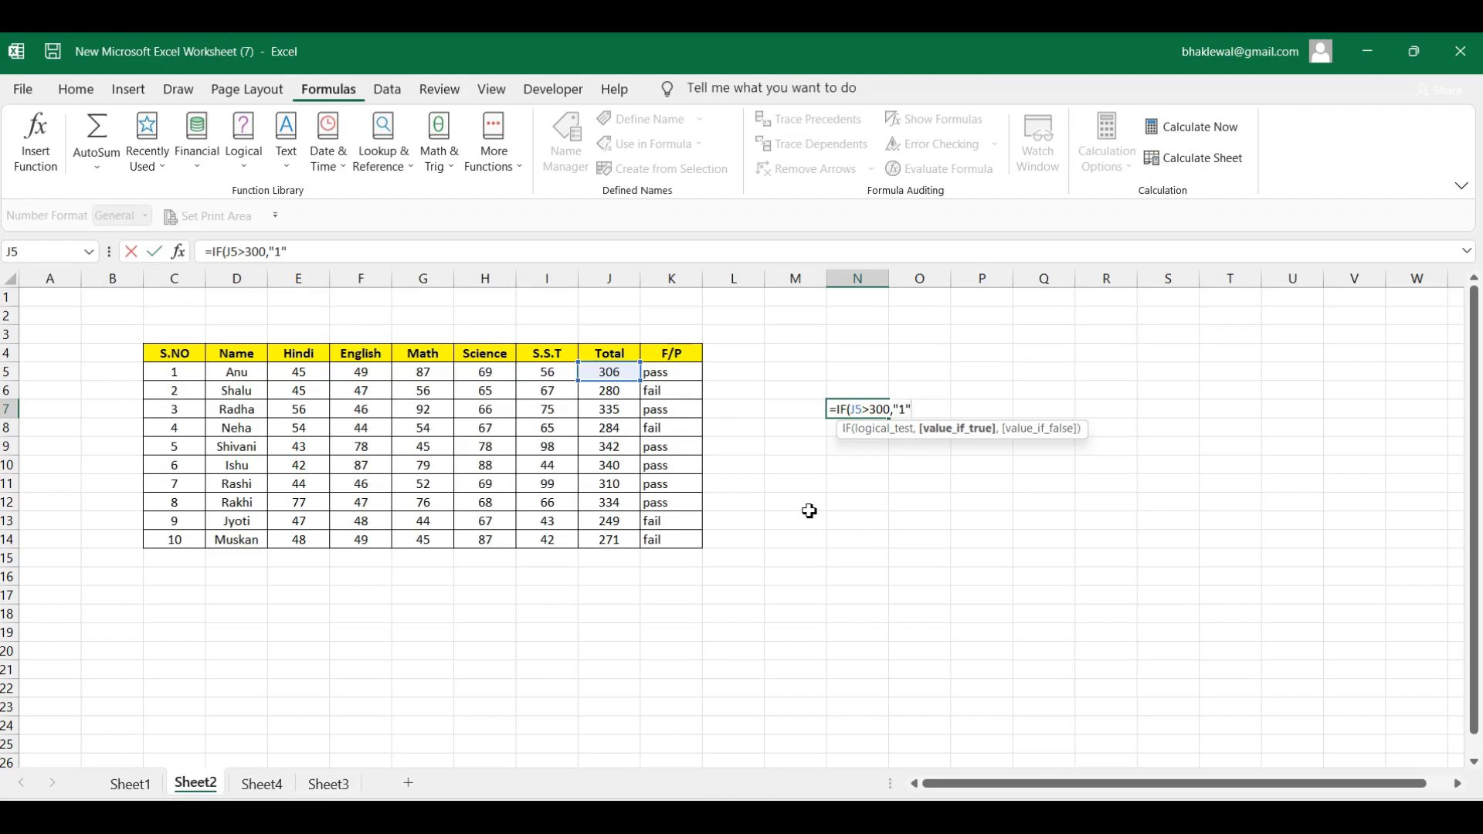
pyautogui.write(',"0')
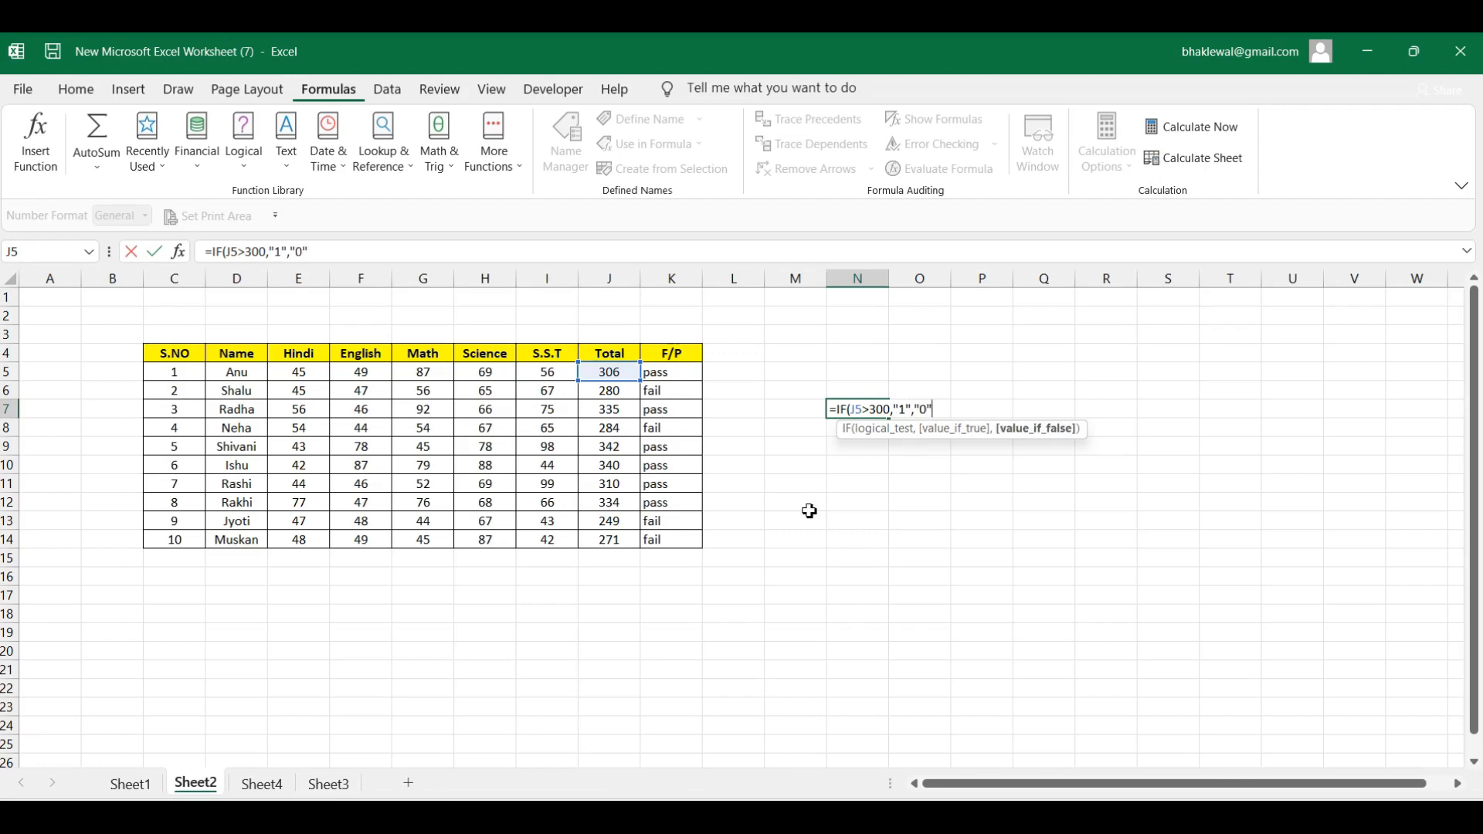
pyautogui.write(')')
pyautogui.press('Return')
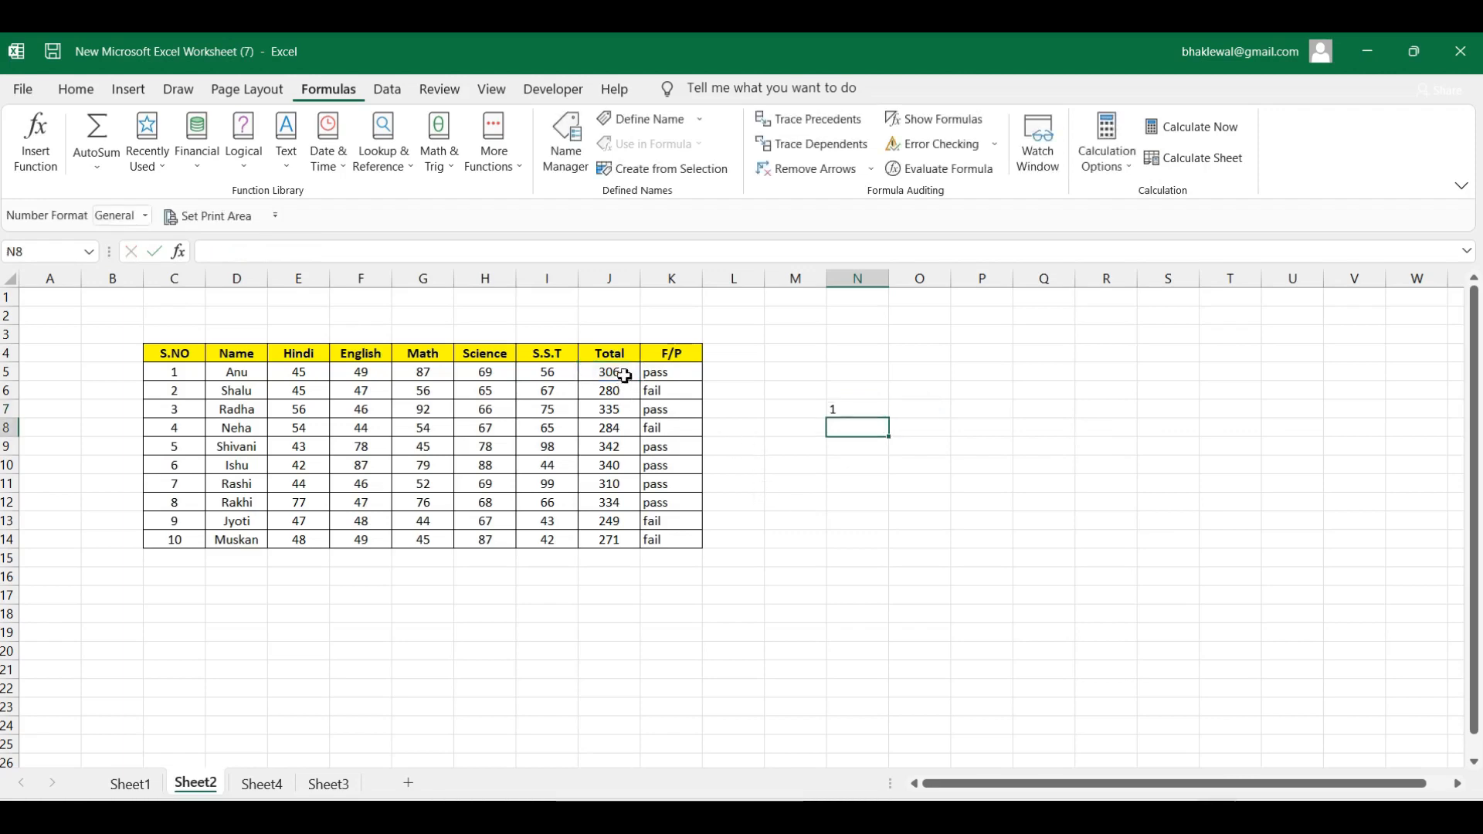
# - Enter the formula =IF(J6>300,"1","0") in cell N9
pyautogui.click(856, 409)
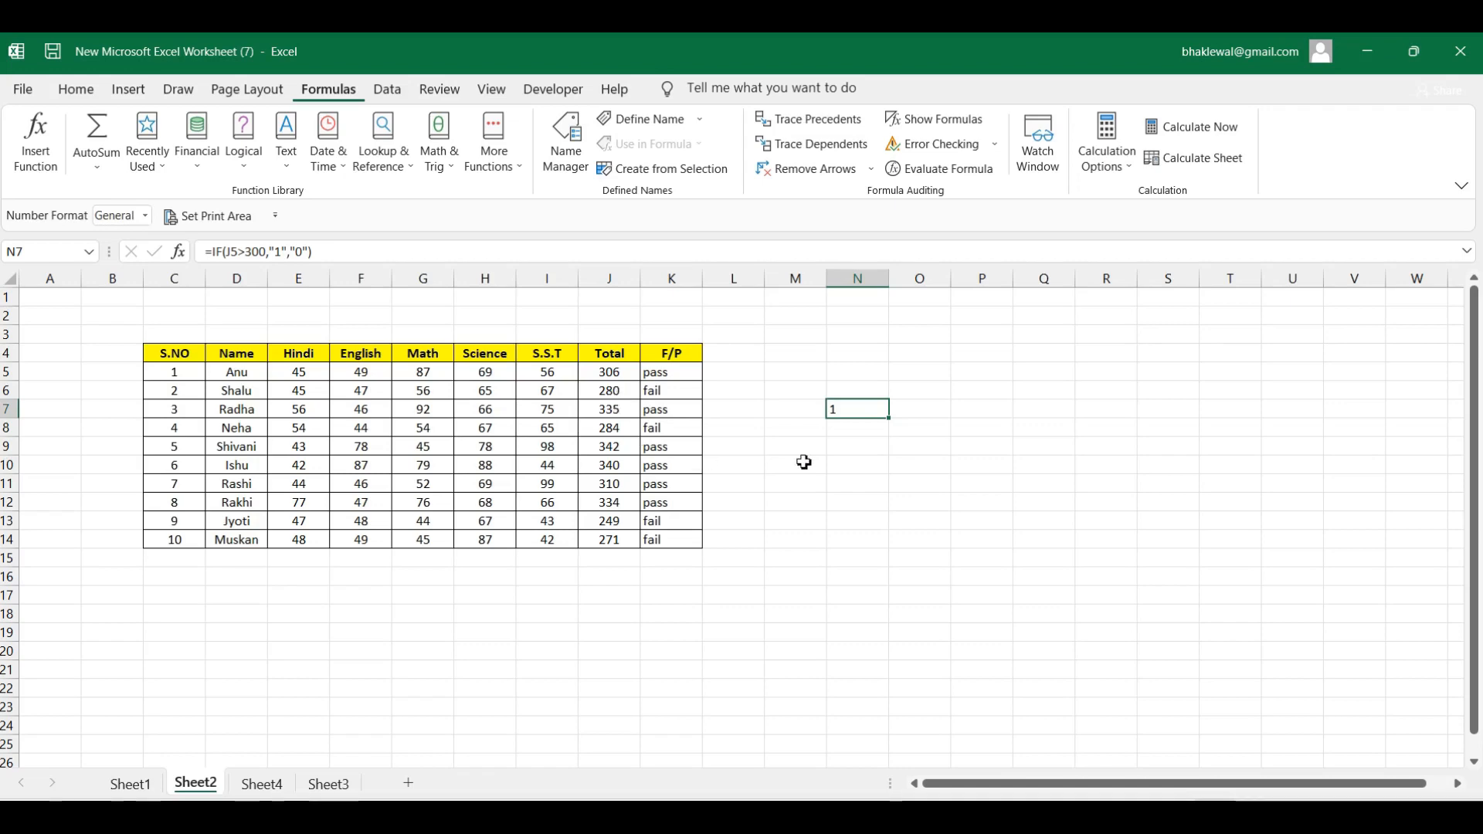
pyautogui.click(849, 442)
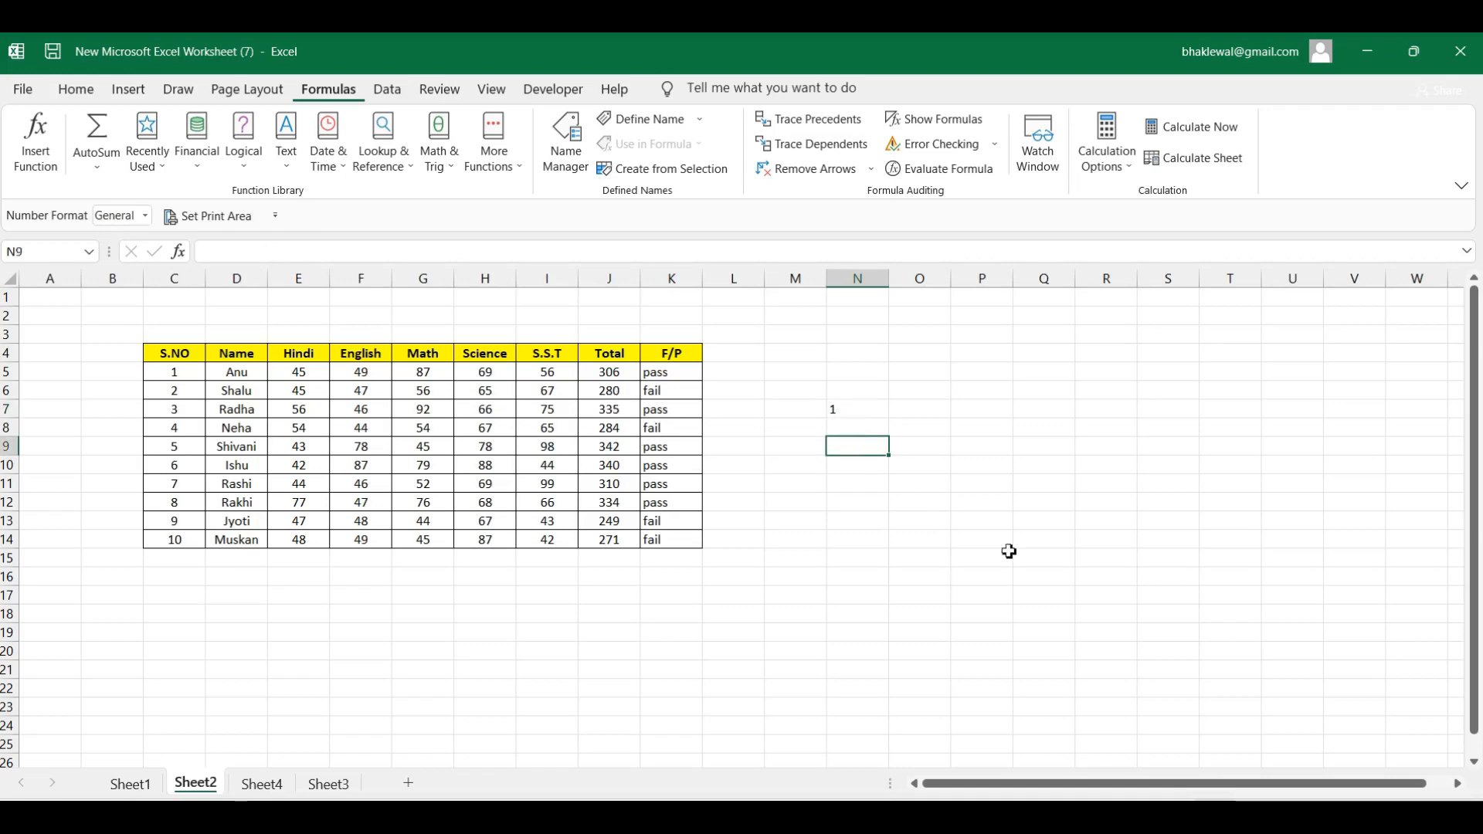
pyautogui.write('=')
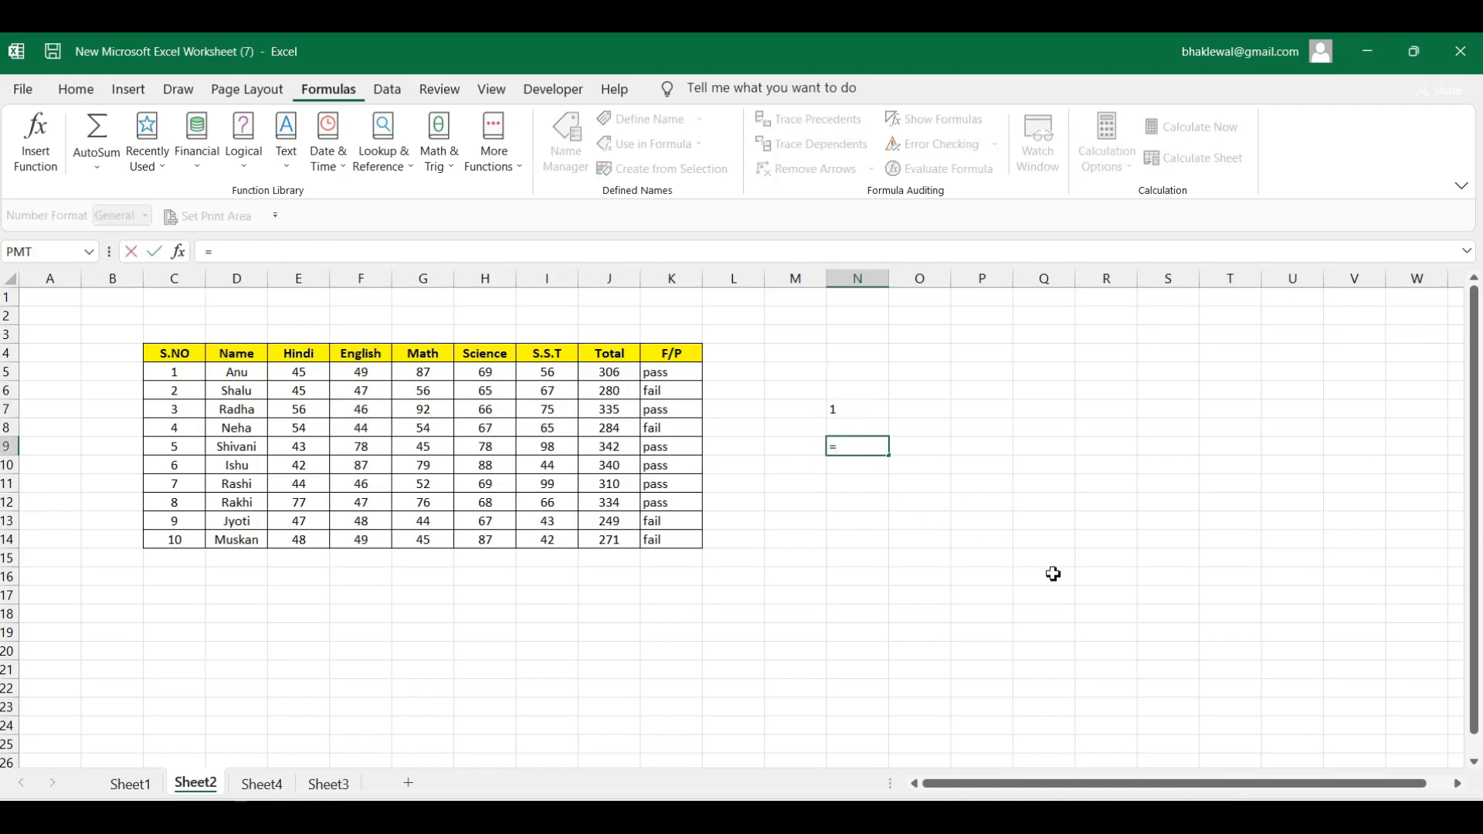
pyautogui.write('if')
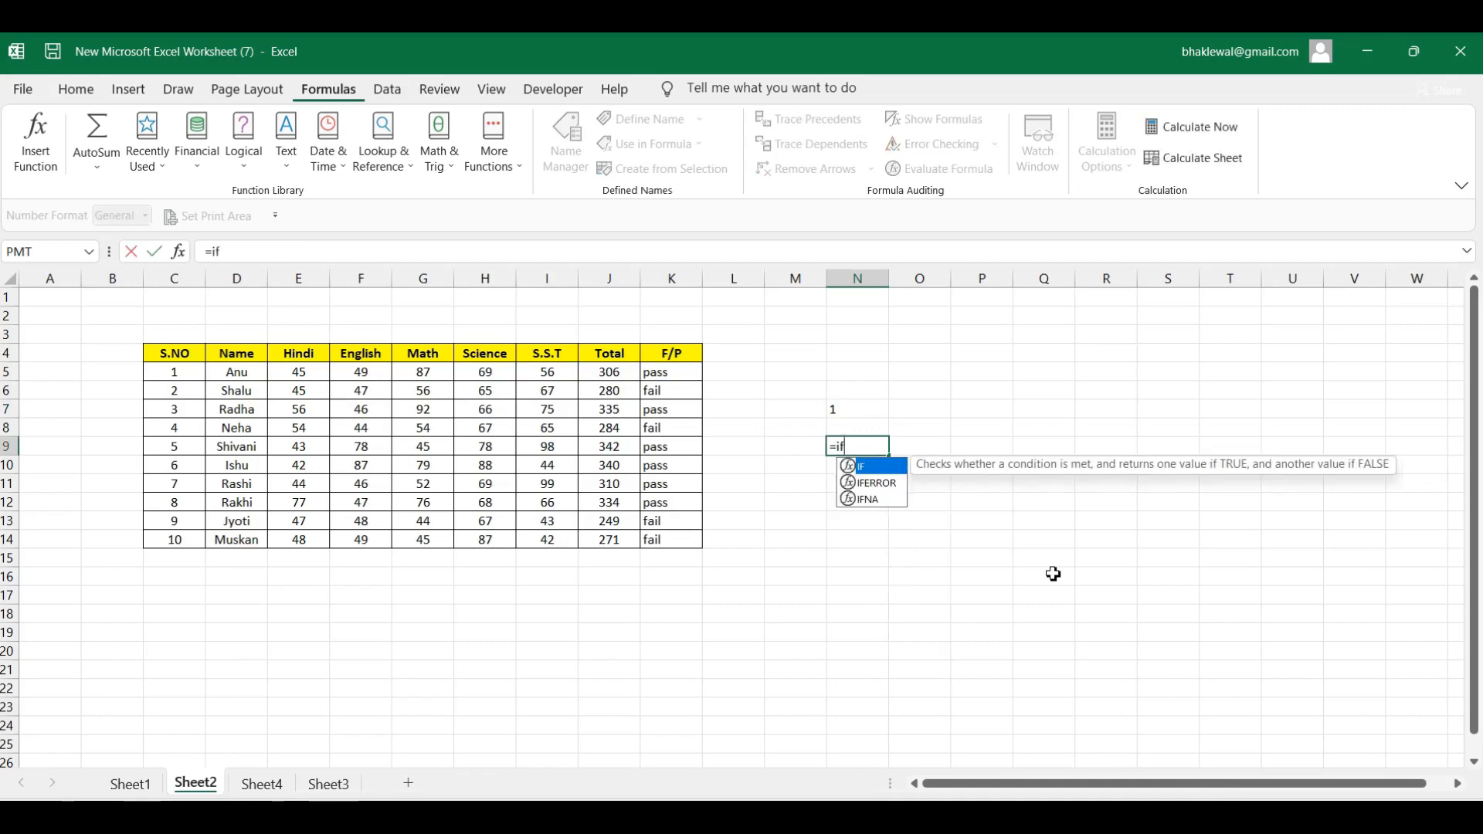
pyautogui.press('Tab')
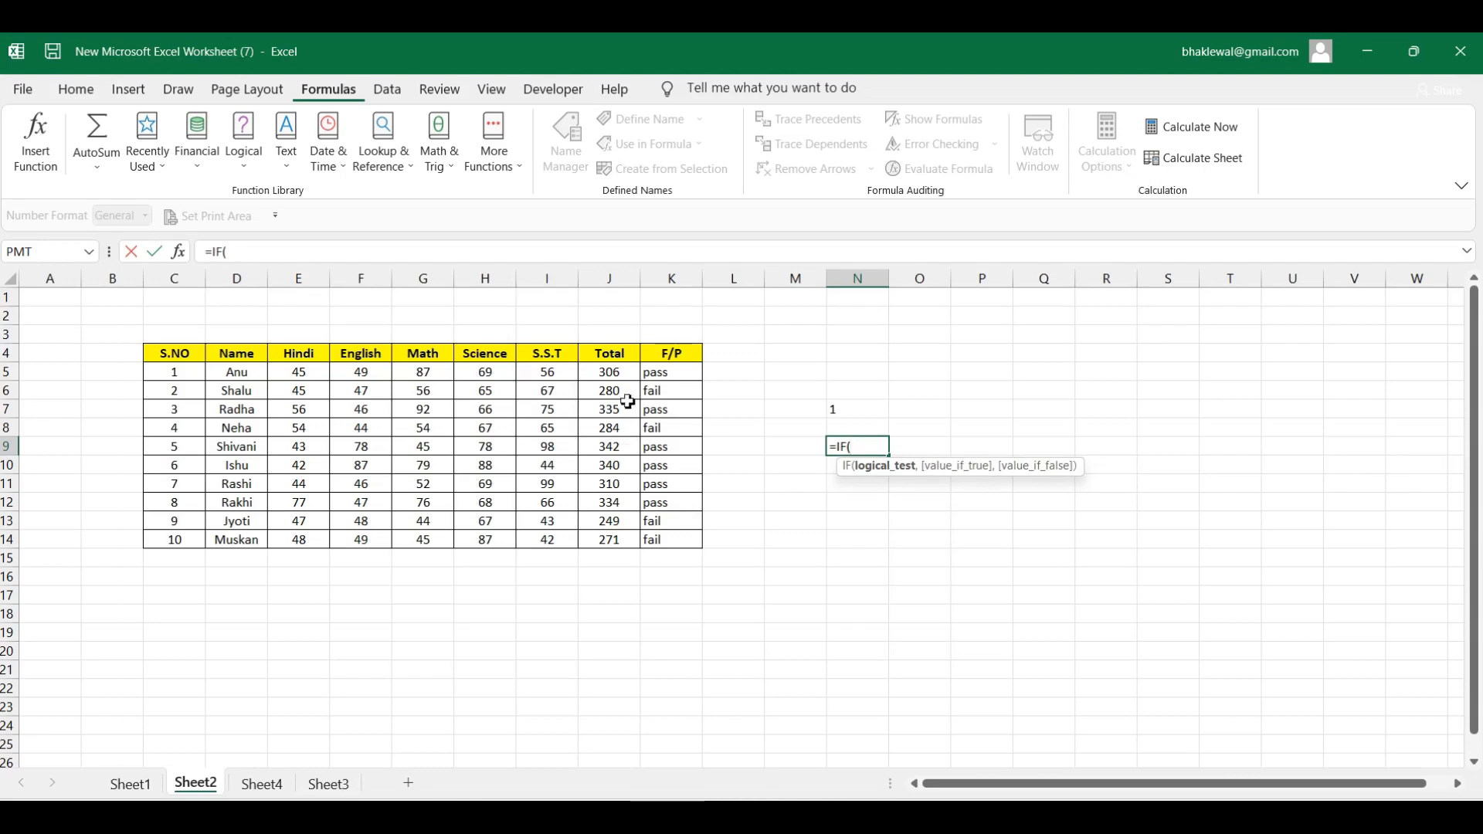
pyautogui.click(611, 395)
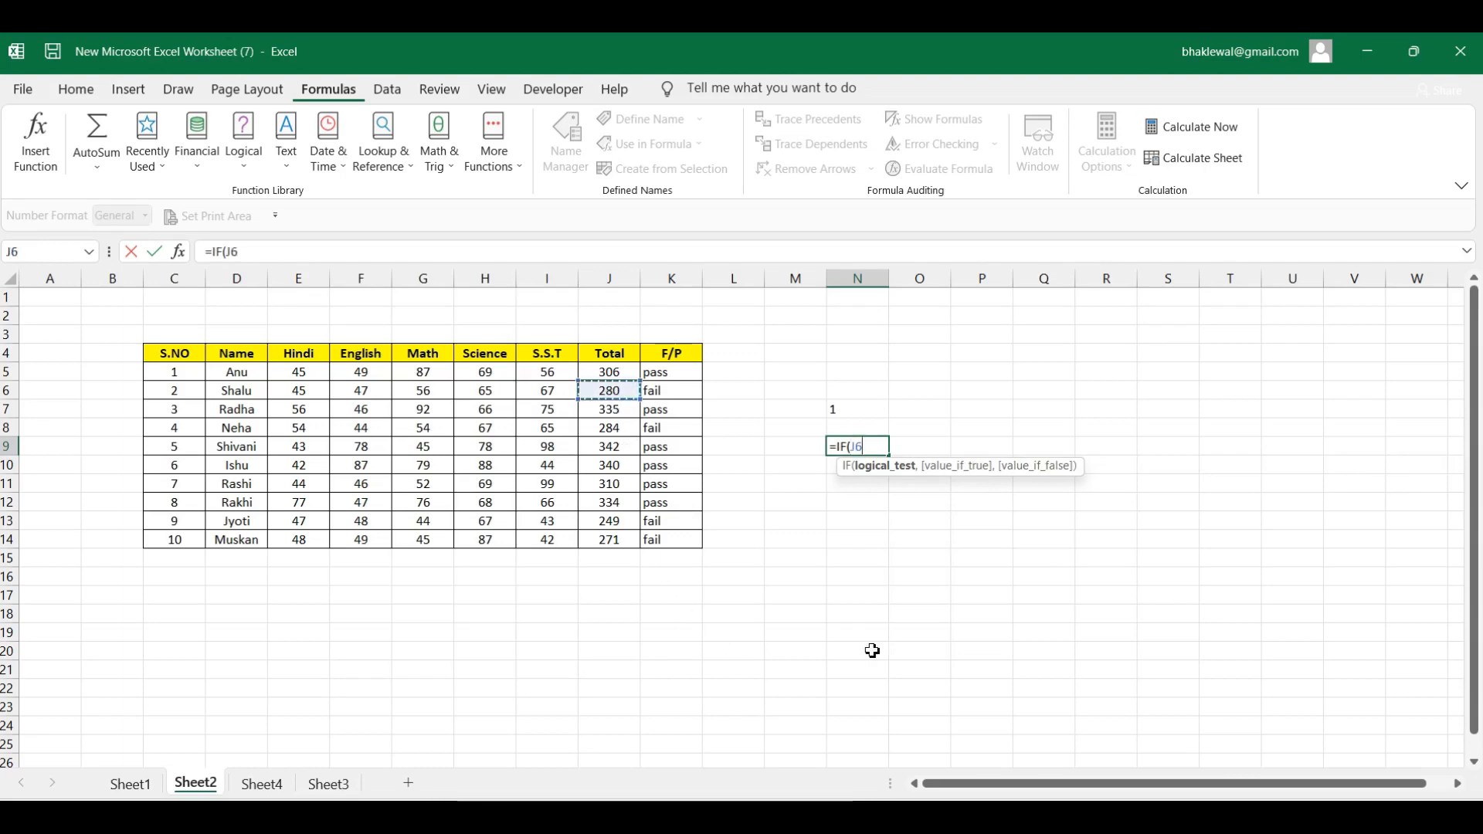
pyautogui.write('>')
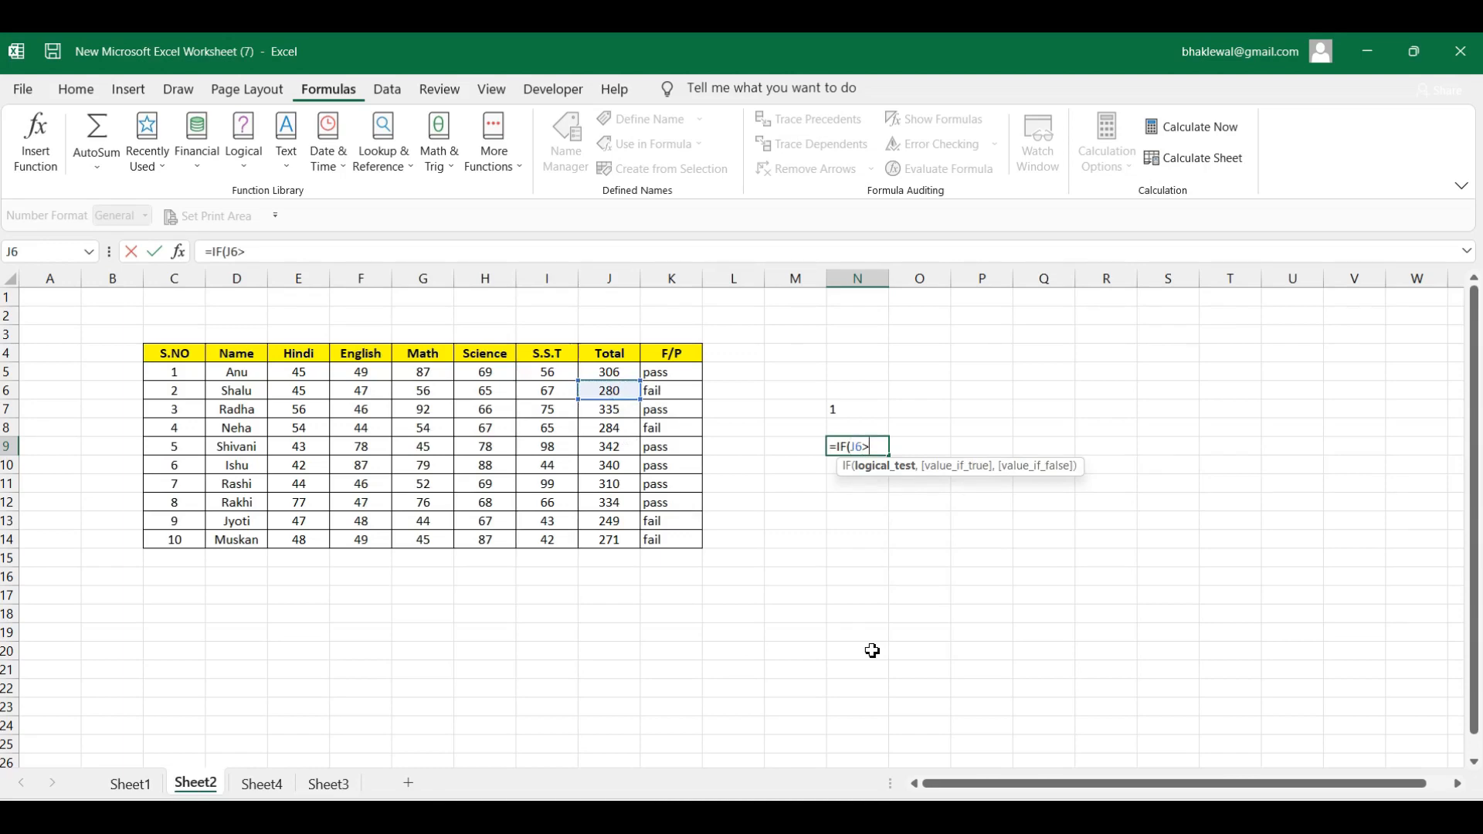
pyautogui.write('300,"1')
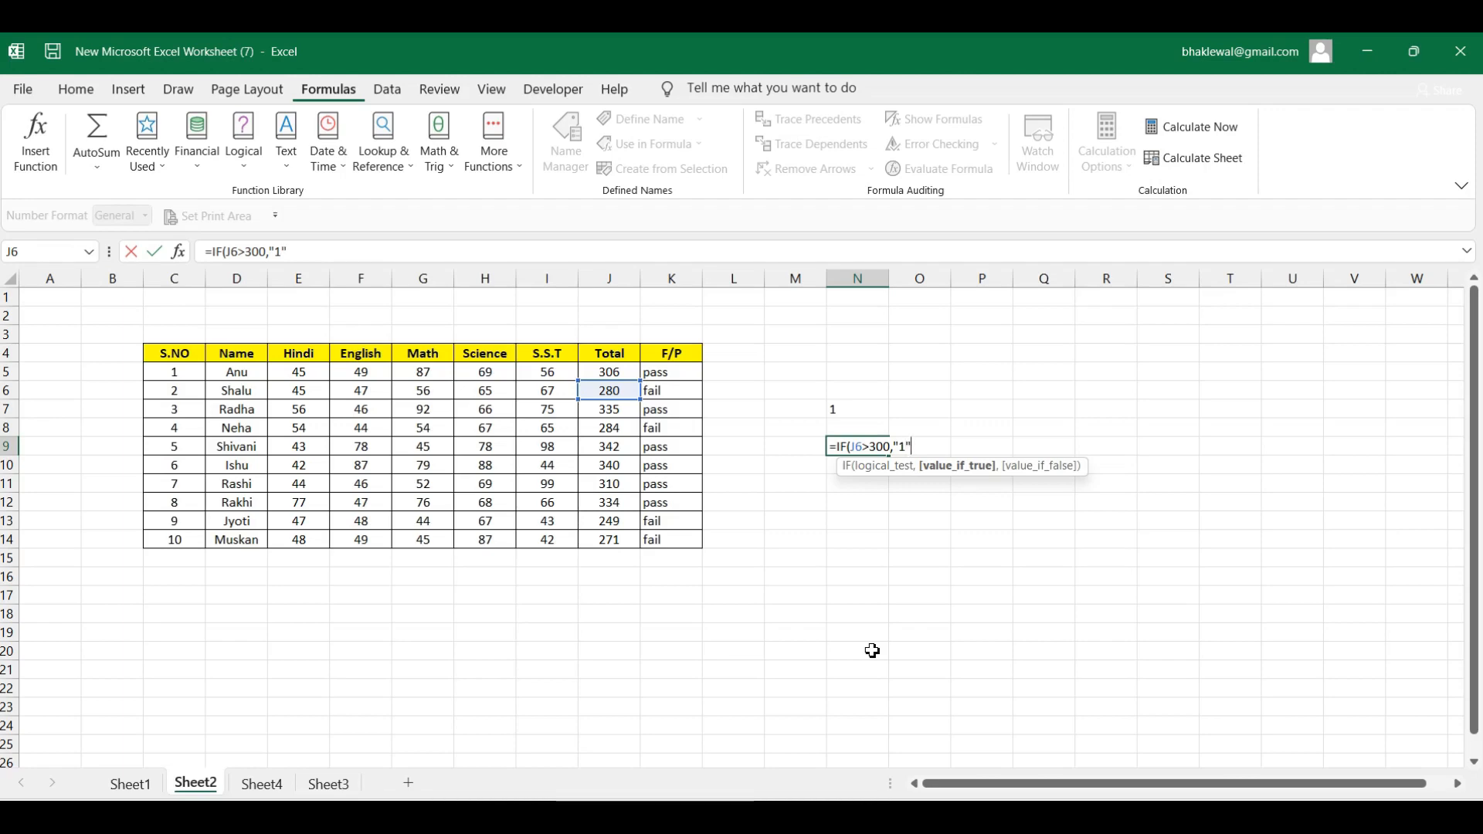
pyautogui.write(',')
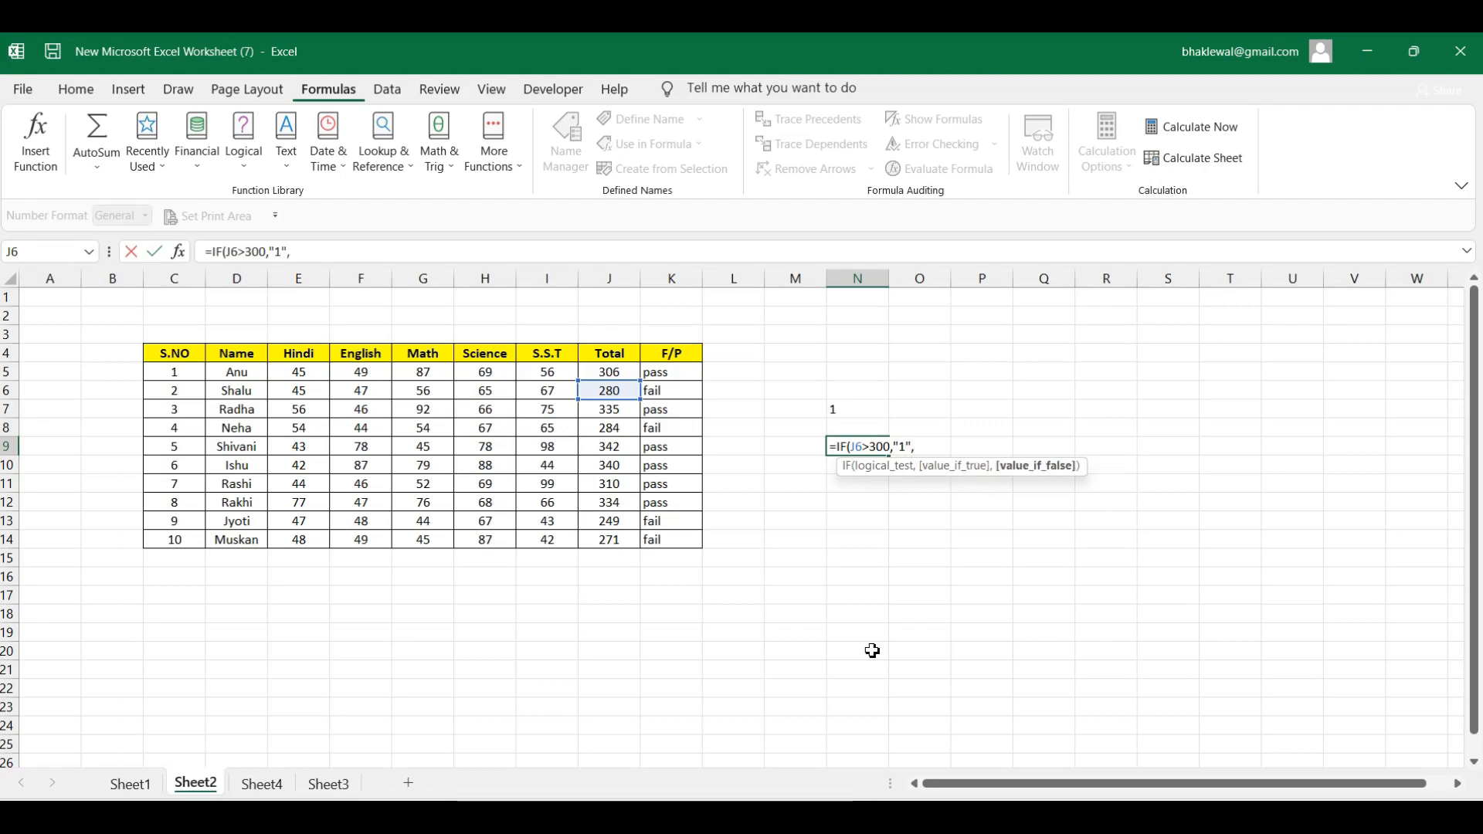
pyautogui.write('"')
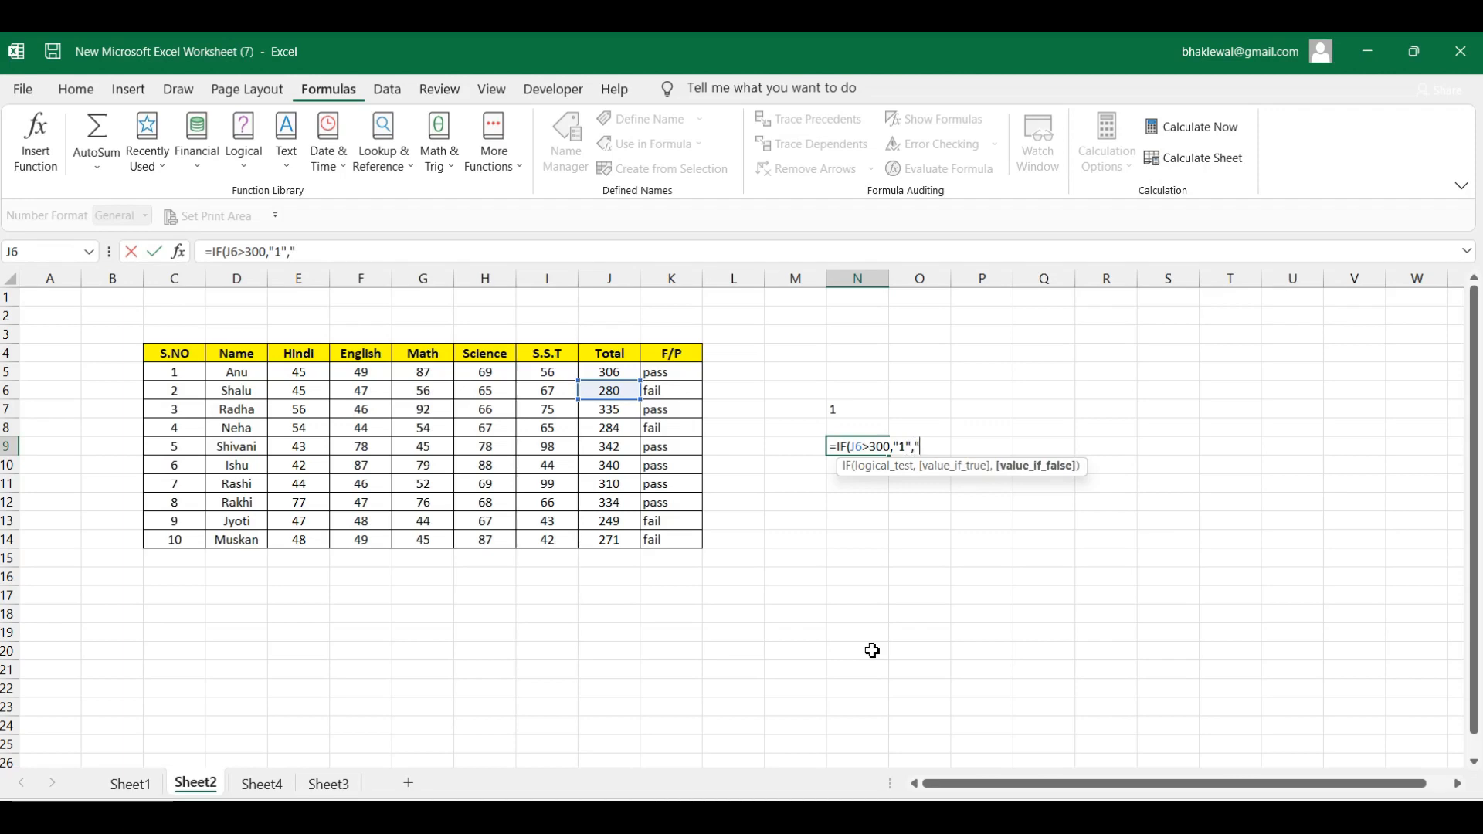
pyautogui.write('0")')
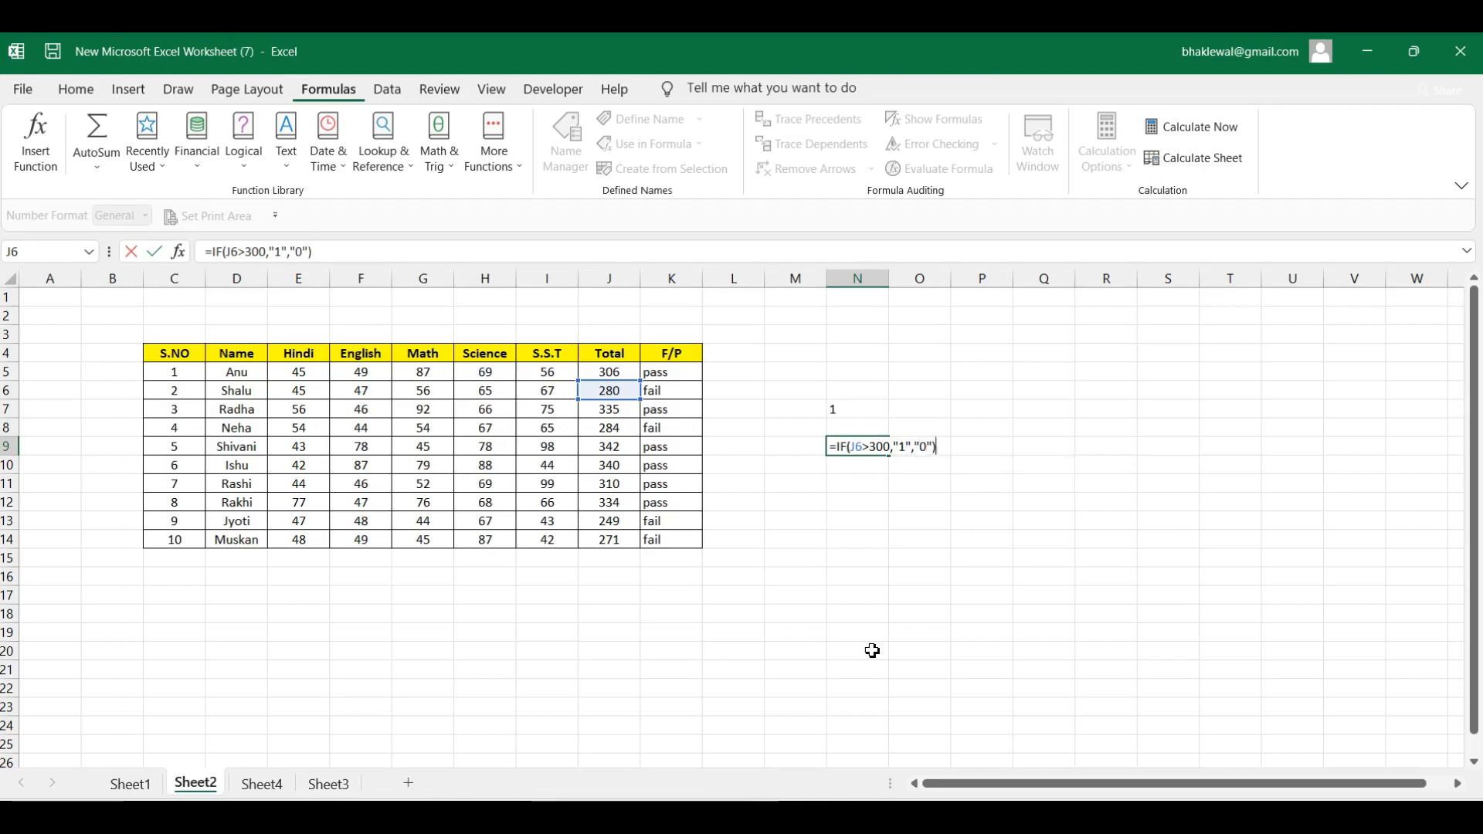
pyautogui.press('Return')
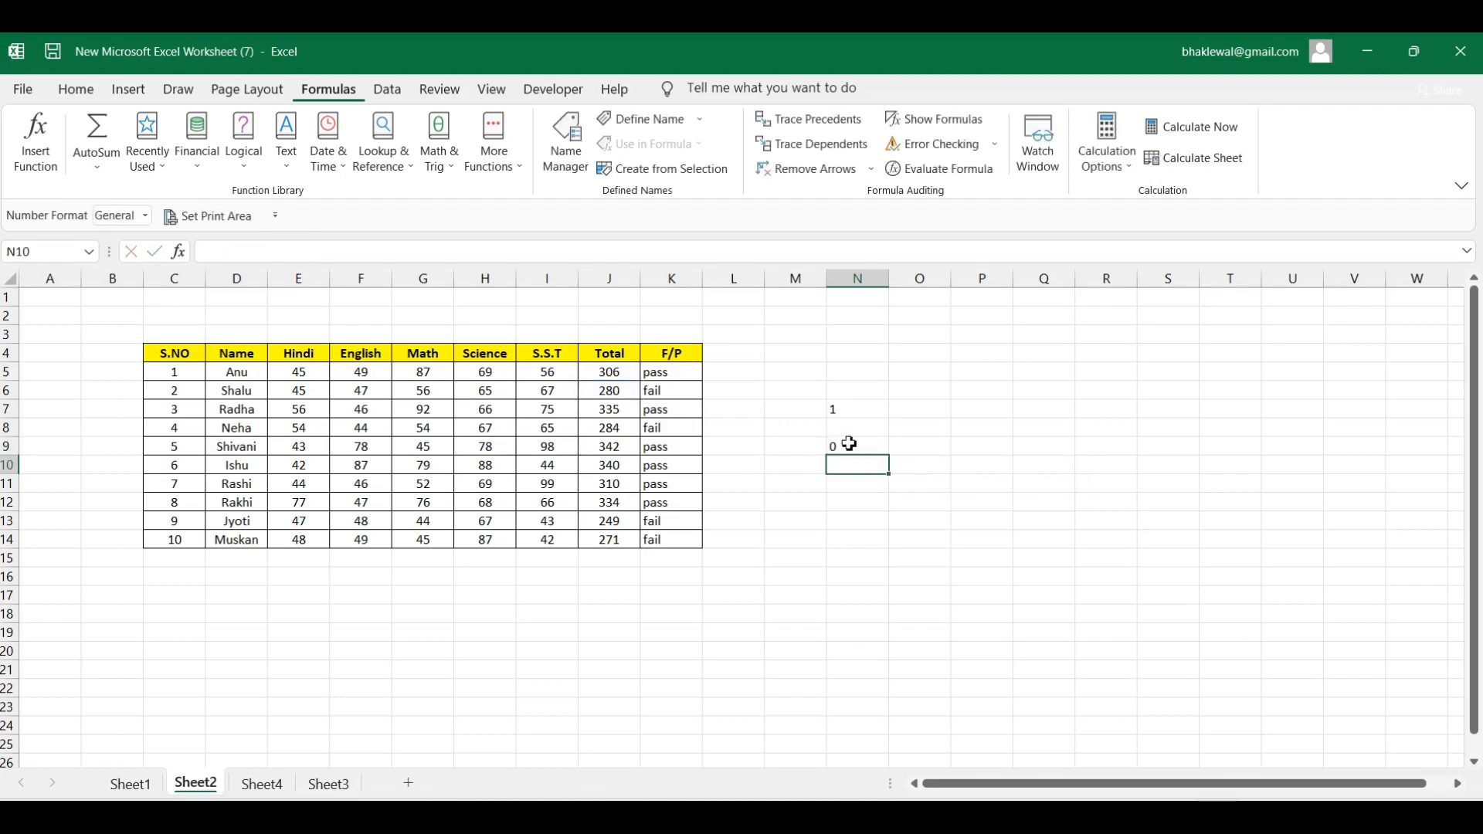
pyautogui.click(850, 446)
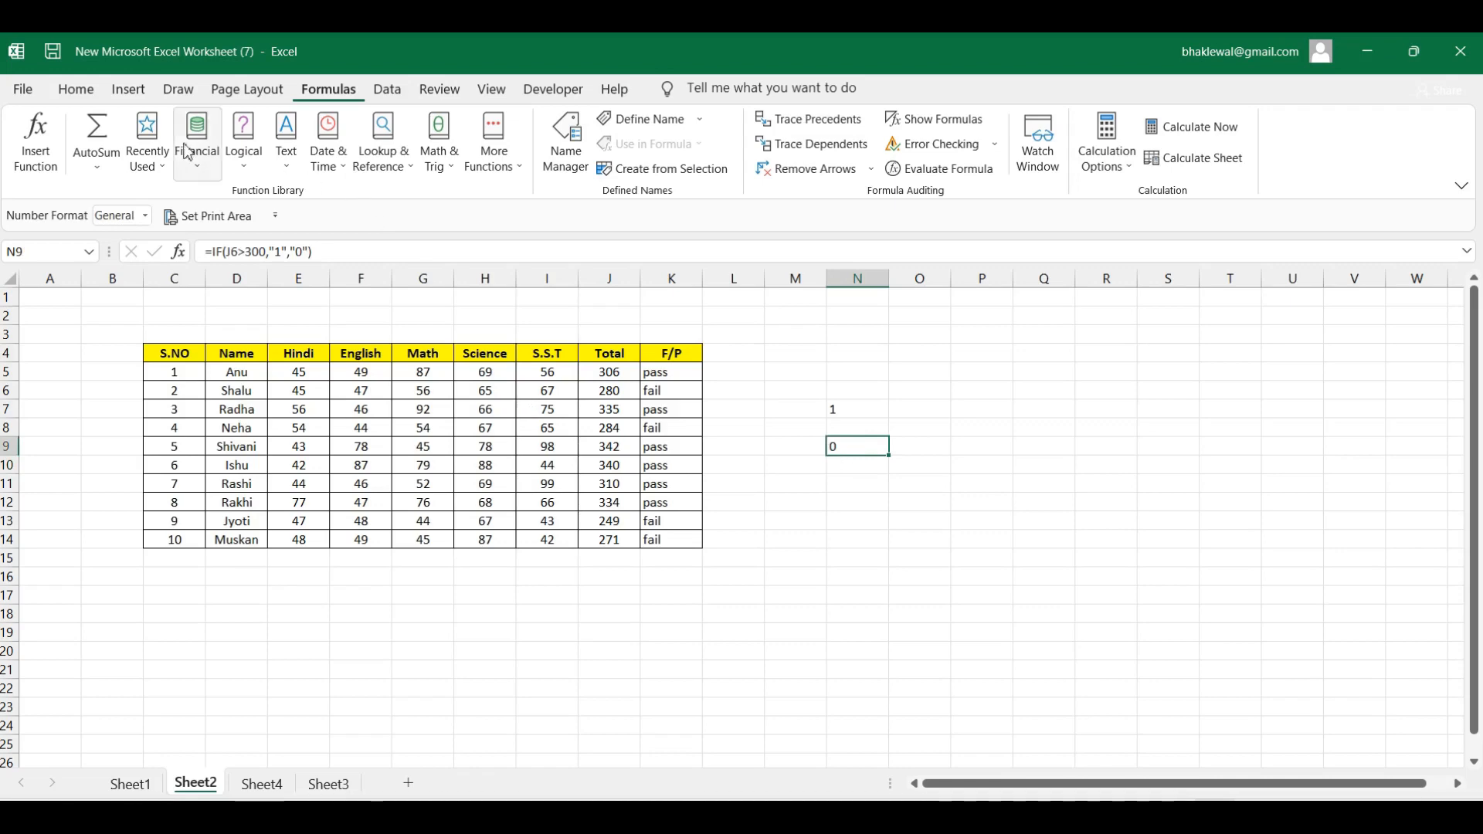
pyautogui.click(244, 151)
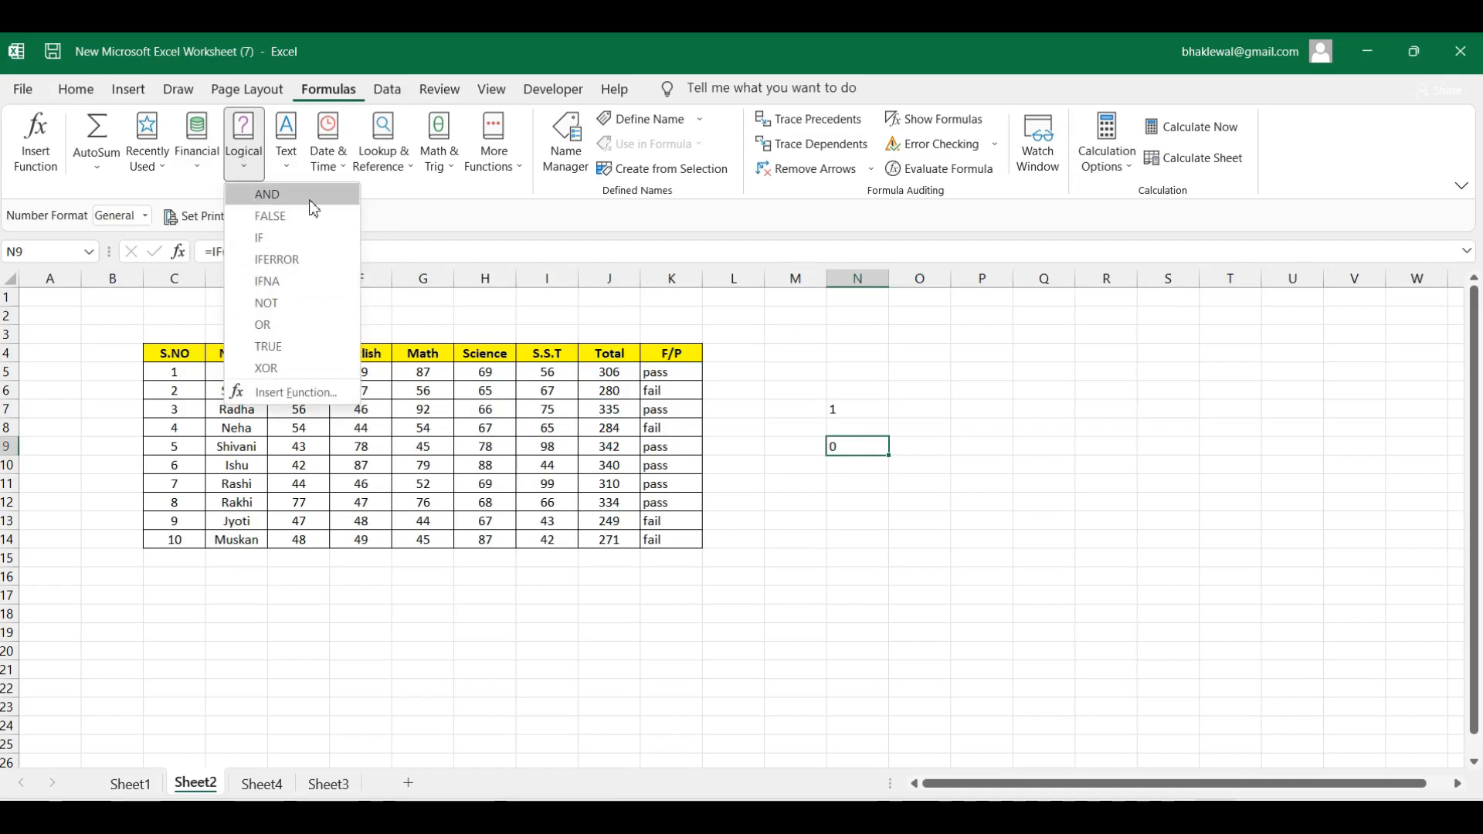
pyautogui.click(1052, 550)
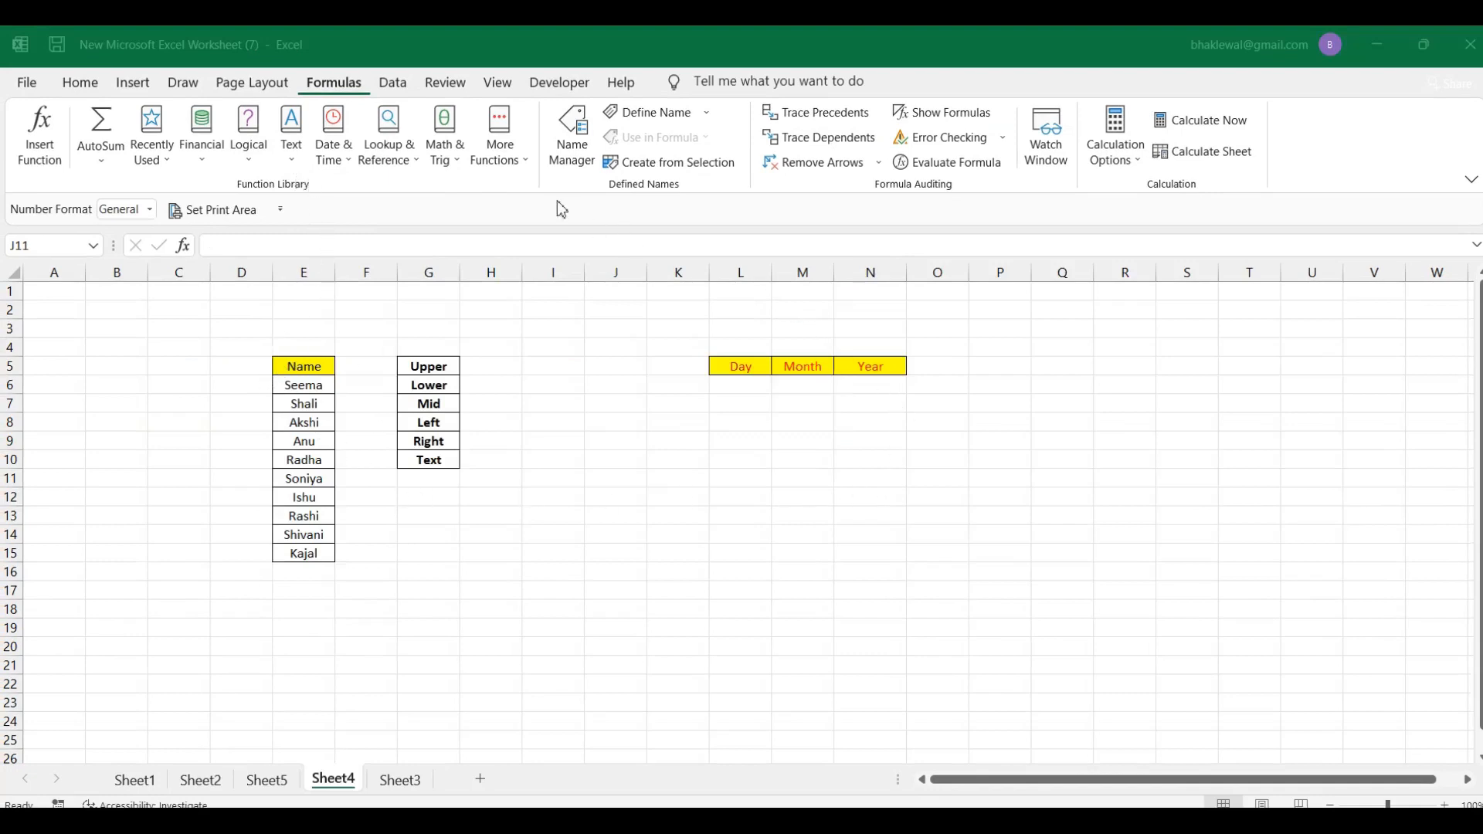
pyautogui.click(295, 157)
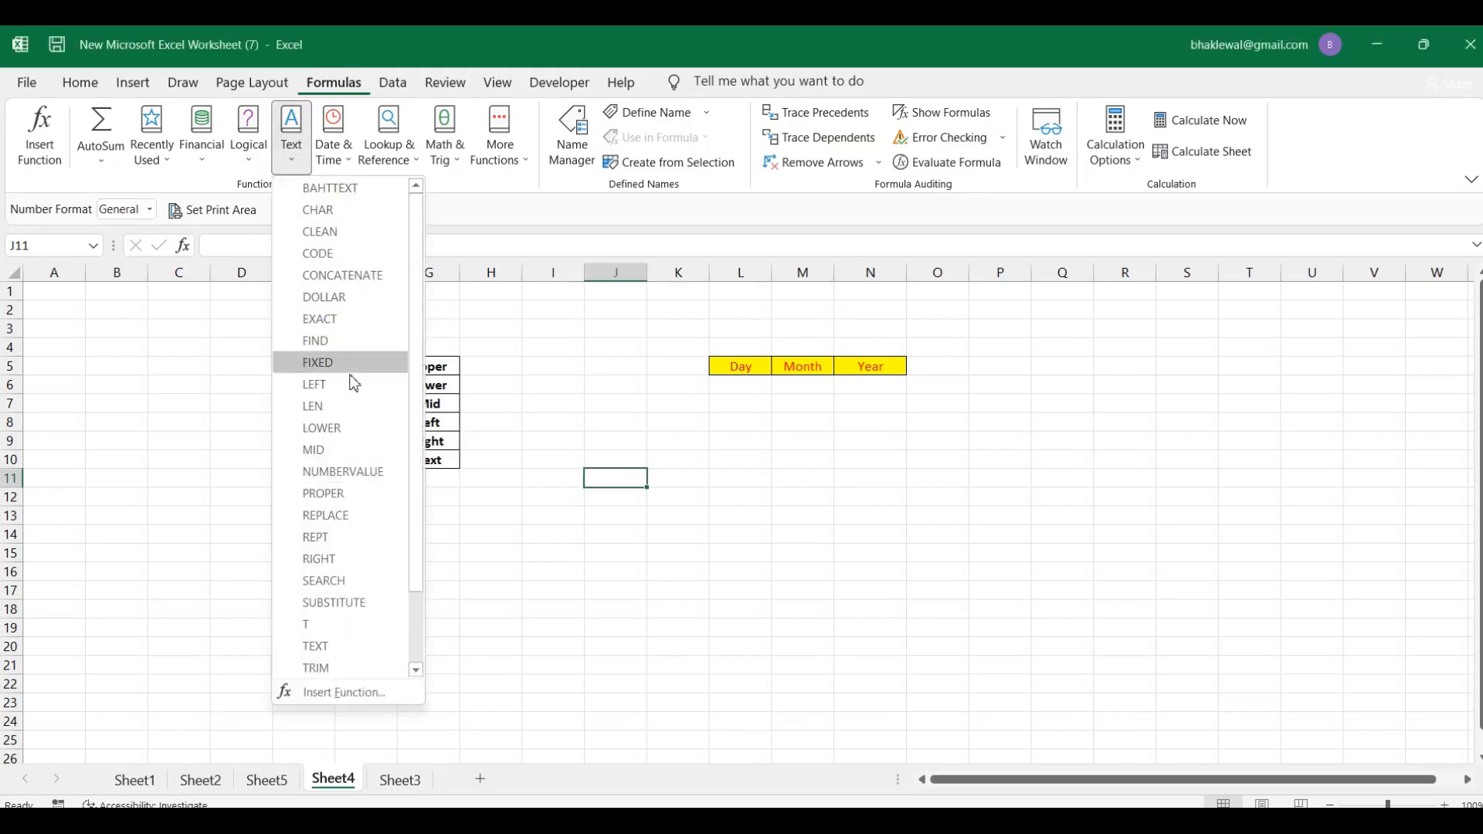
pyautogui.scroll(-2, 357, 410)
pyautogui.scroll(2, 356, 414)
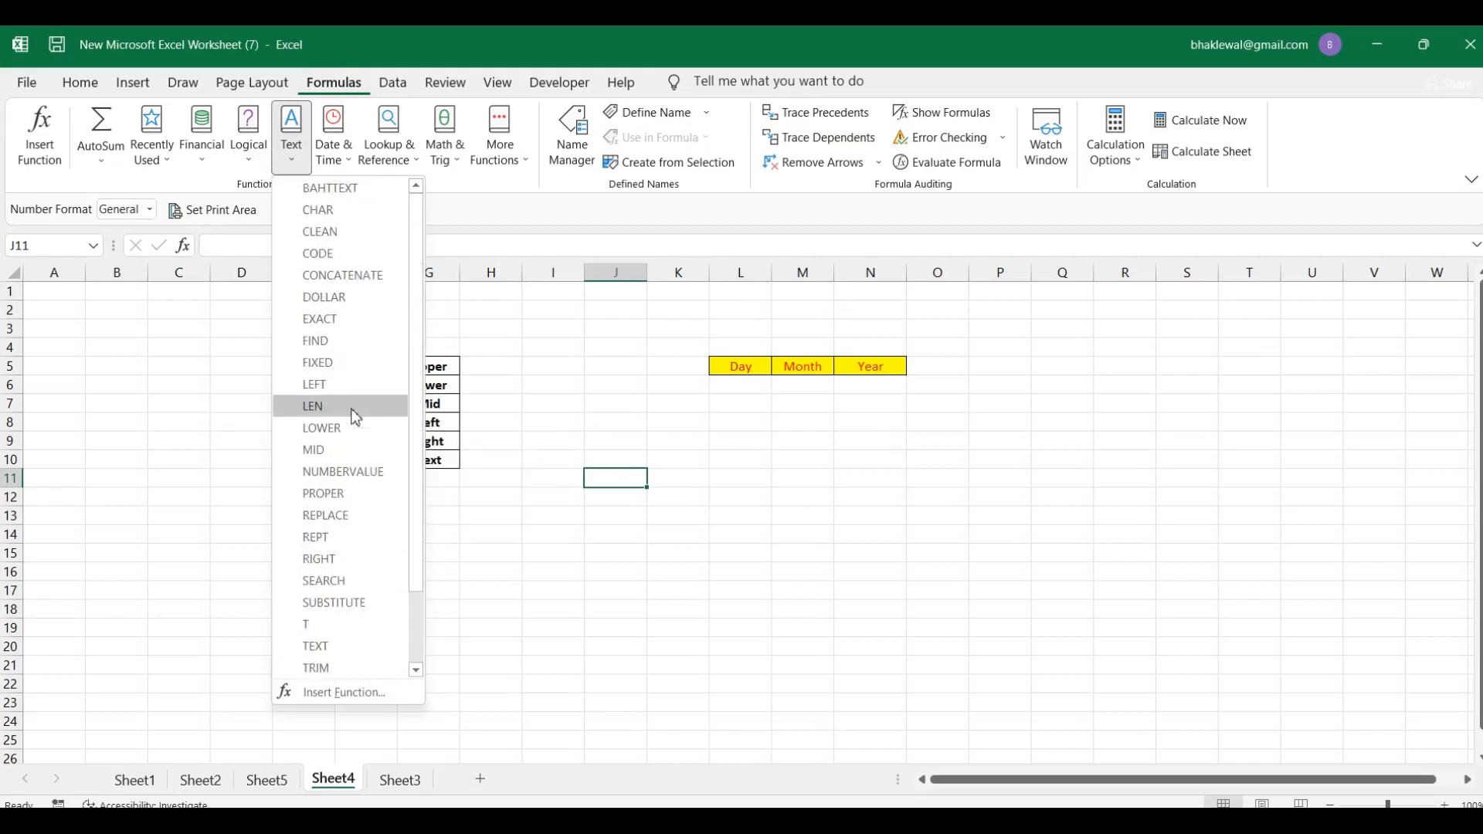
pyautogui.click(675, 663)
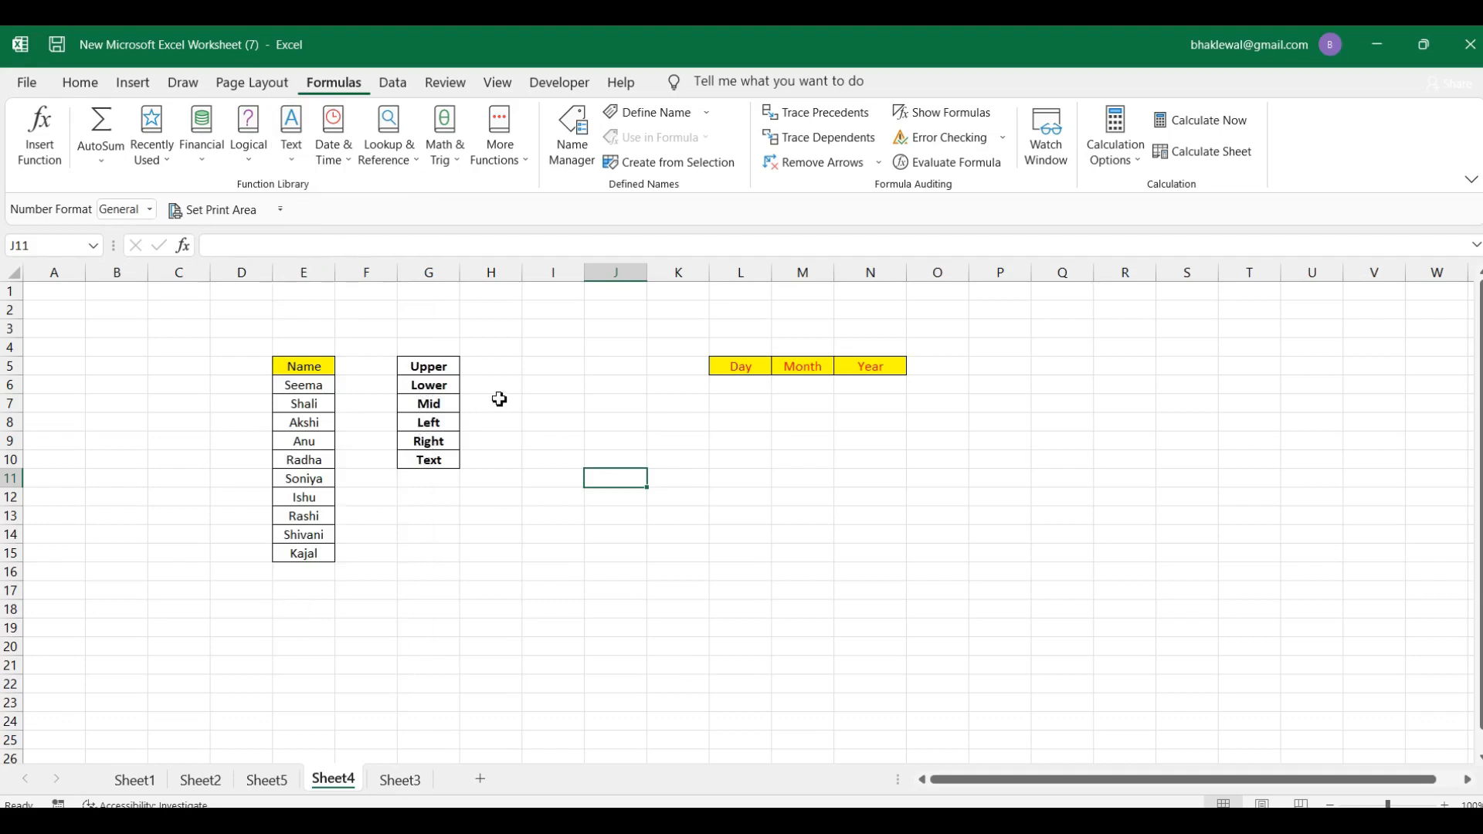
pyautogui.click(292, 157)
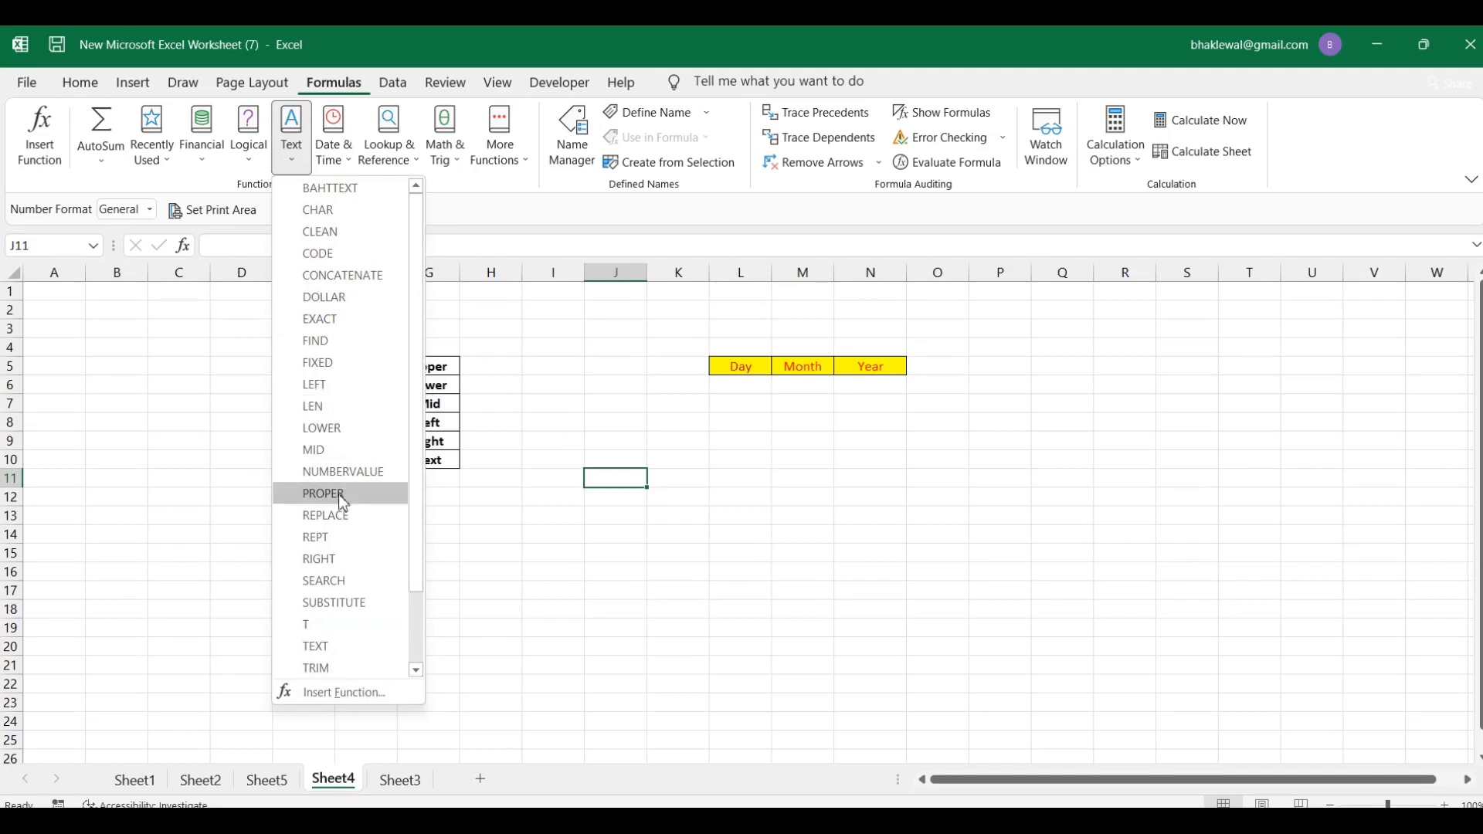
pyautogui.click(570, 564)
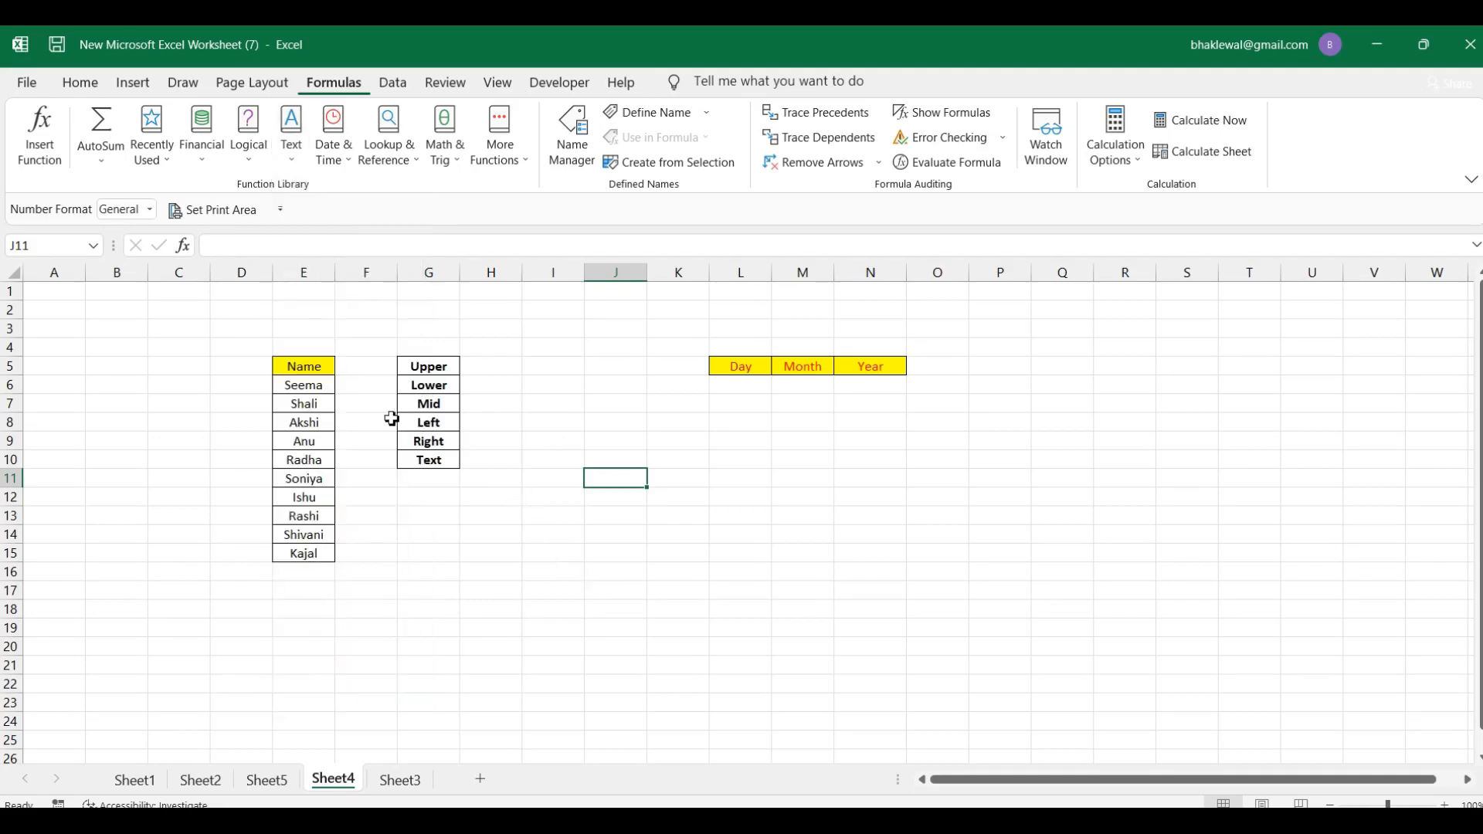
# - Insert the UPPER function in cell H5 with cell E6 as its text argument
pyautogui.click(477, 372)
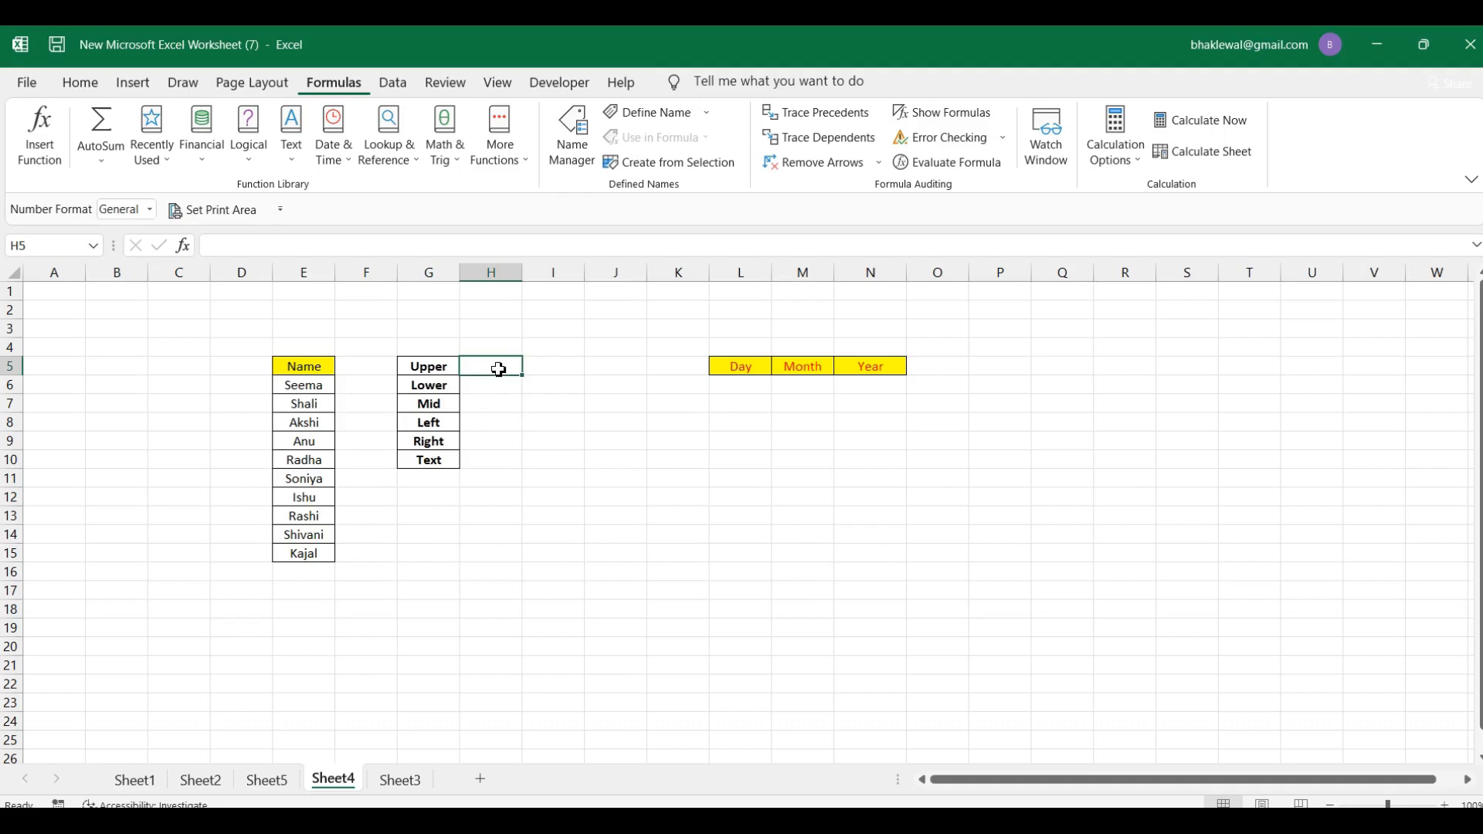
pyautogui.click(300, 158)
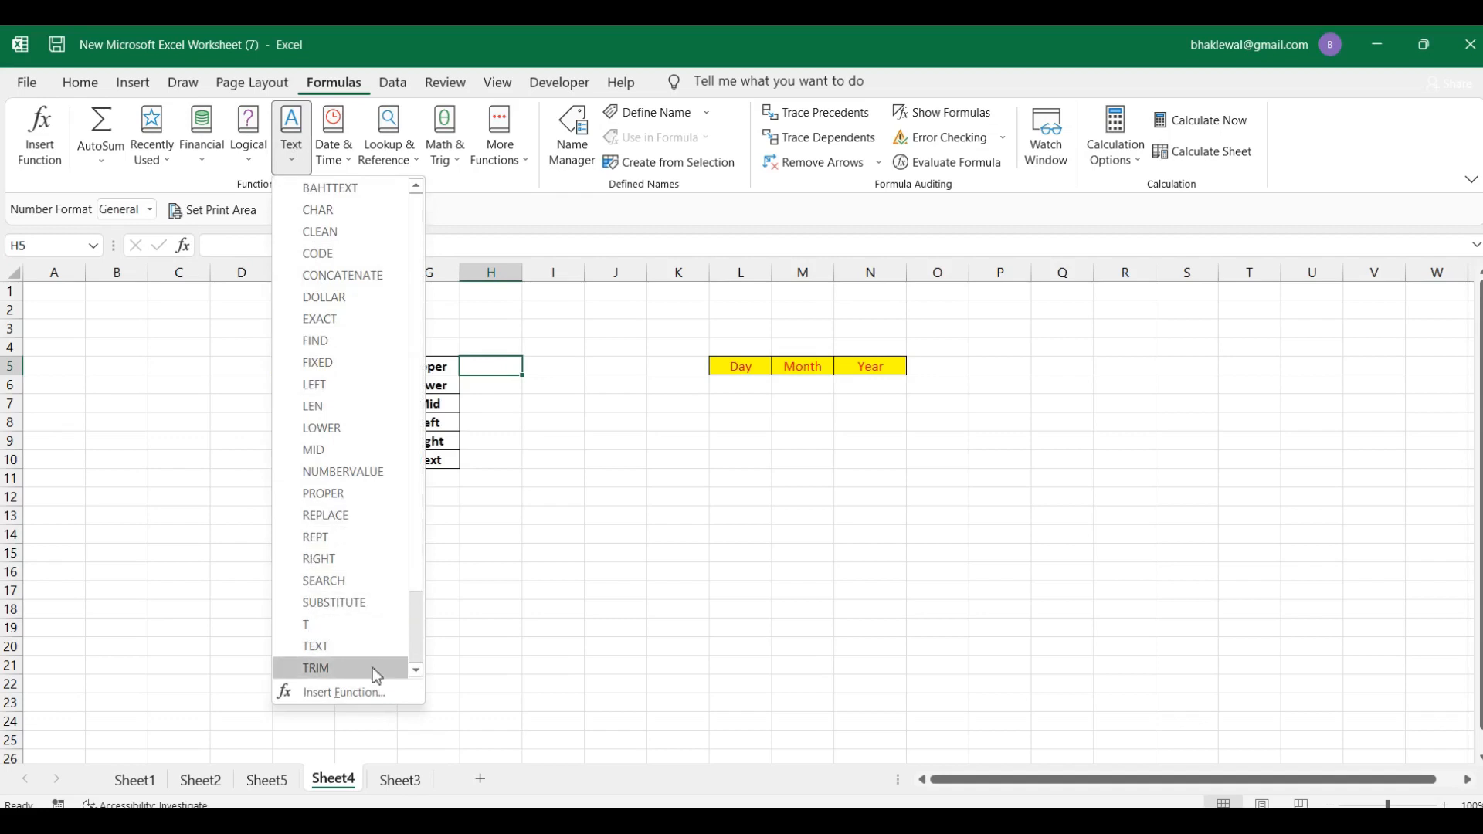
pyautogui.click(417, 672)
pyautogui.click(416, 672)
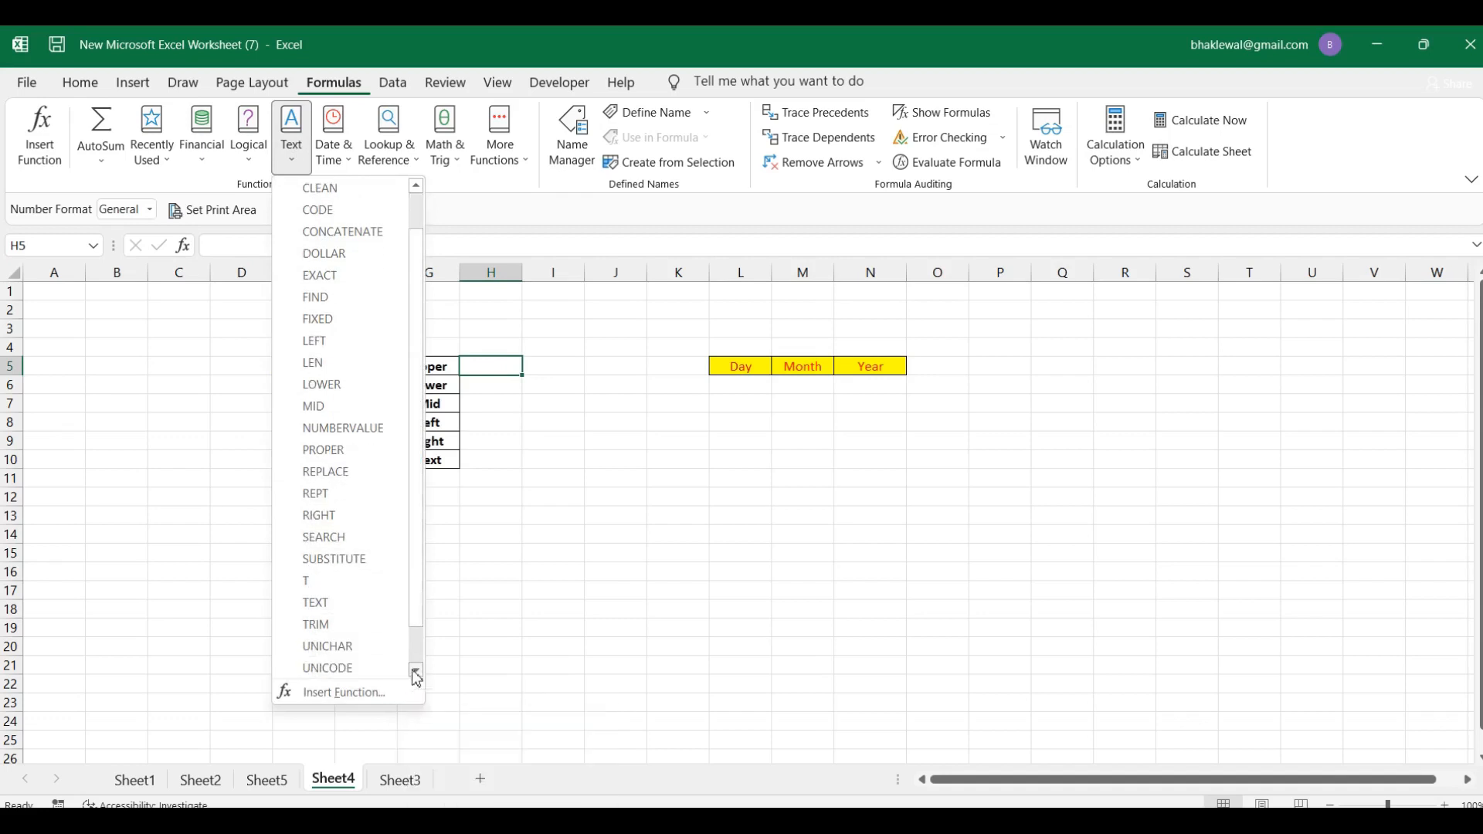
pyautogui.click(417, 671)
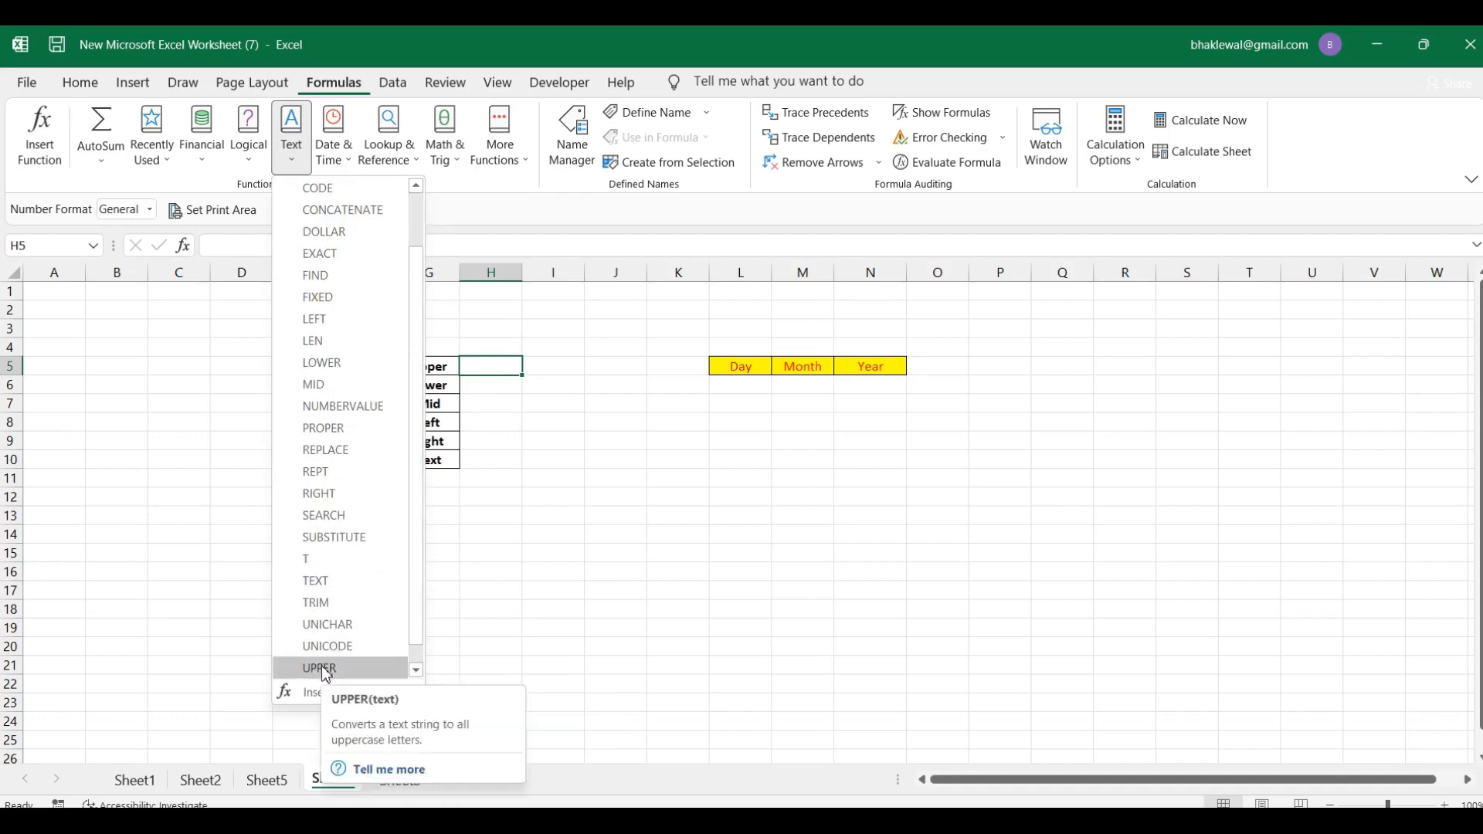
pyautogui.click(345, 674)
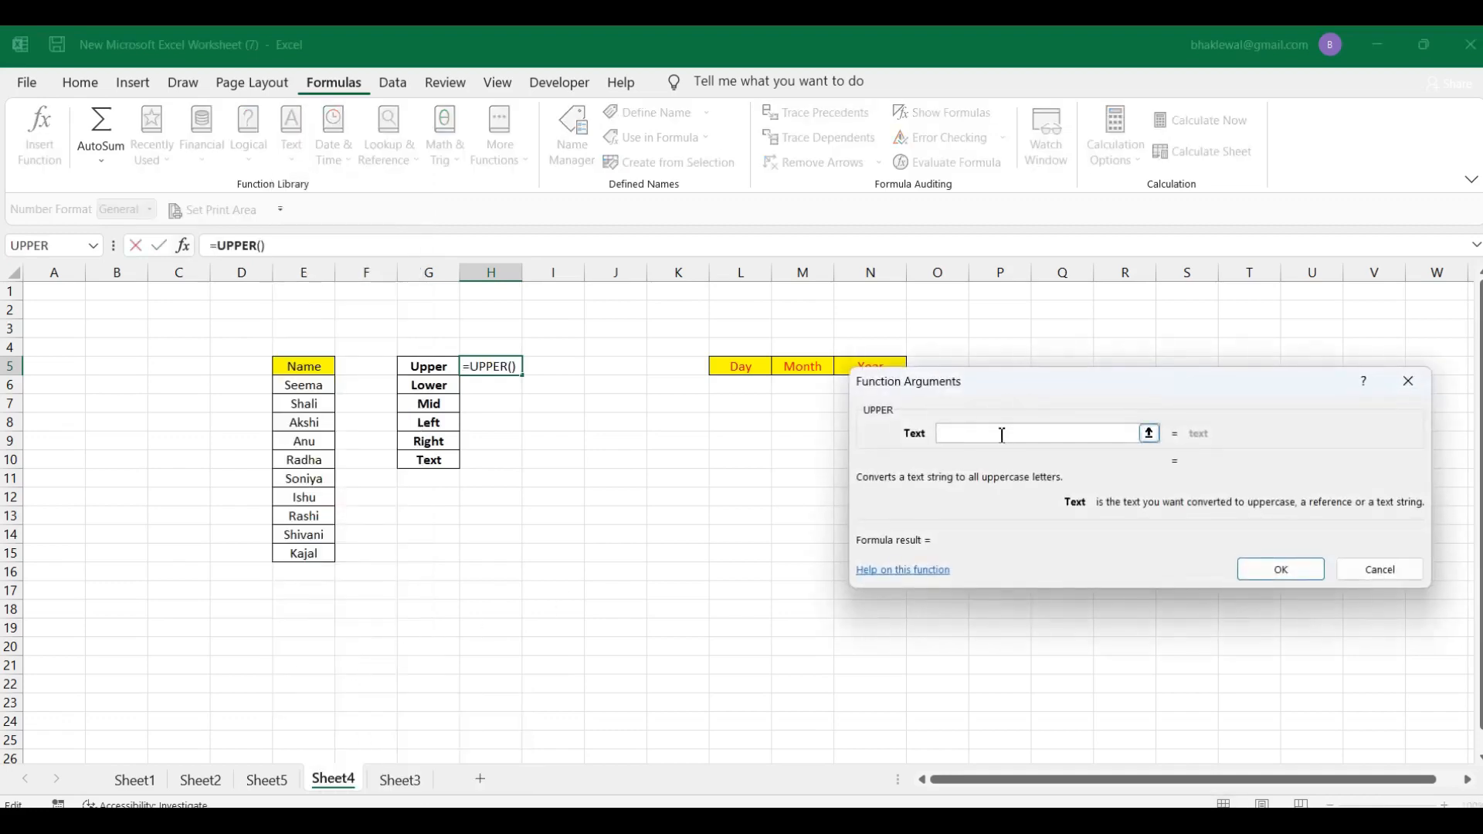
pyautogui.click(307, 386)
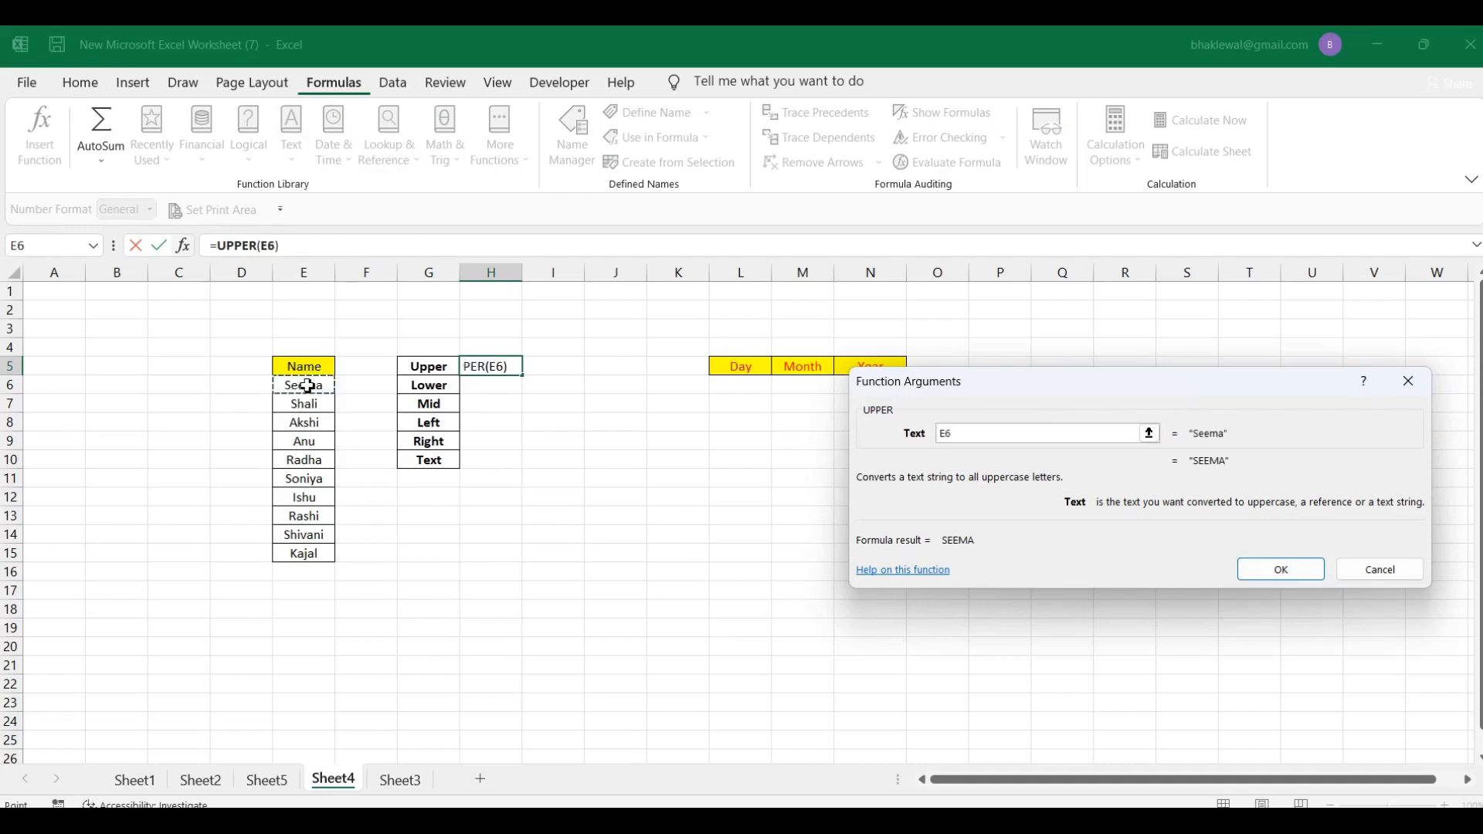
pyautogui.click(1295, 576)
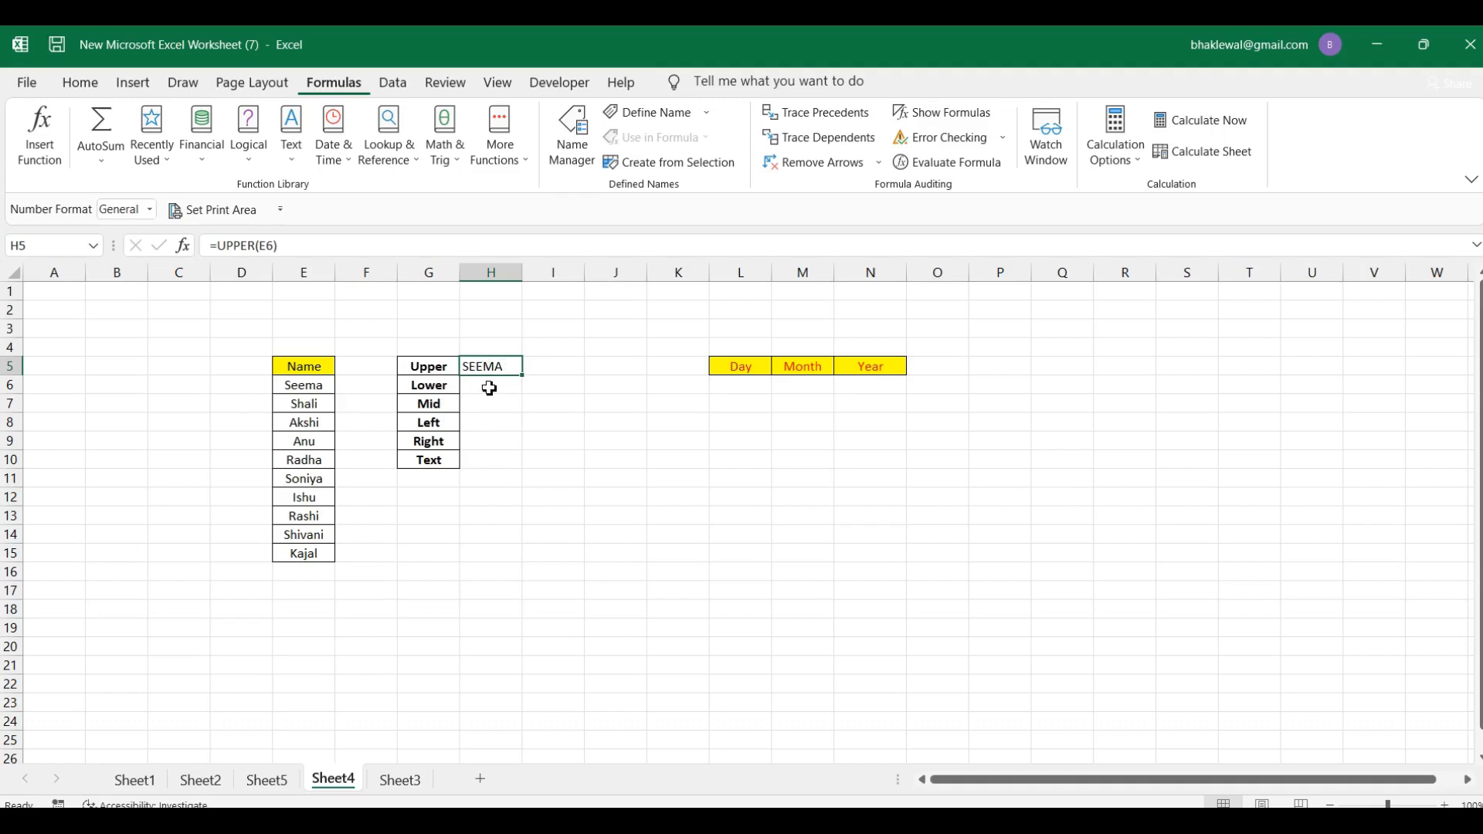
# - Insert the LOWER function in cell H6 with cell H5 as its text argument
pyautogui.click(489, 388)
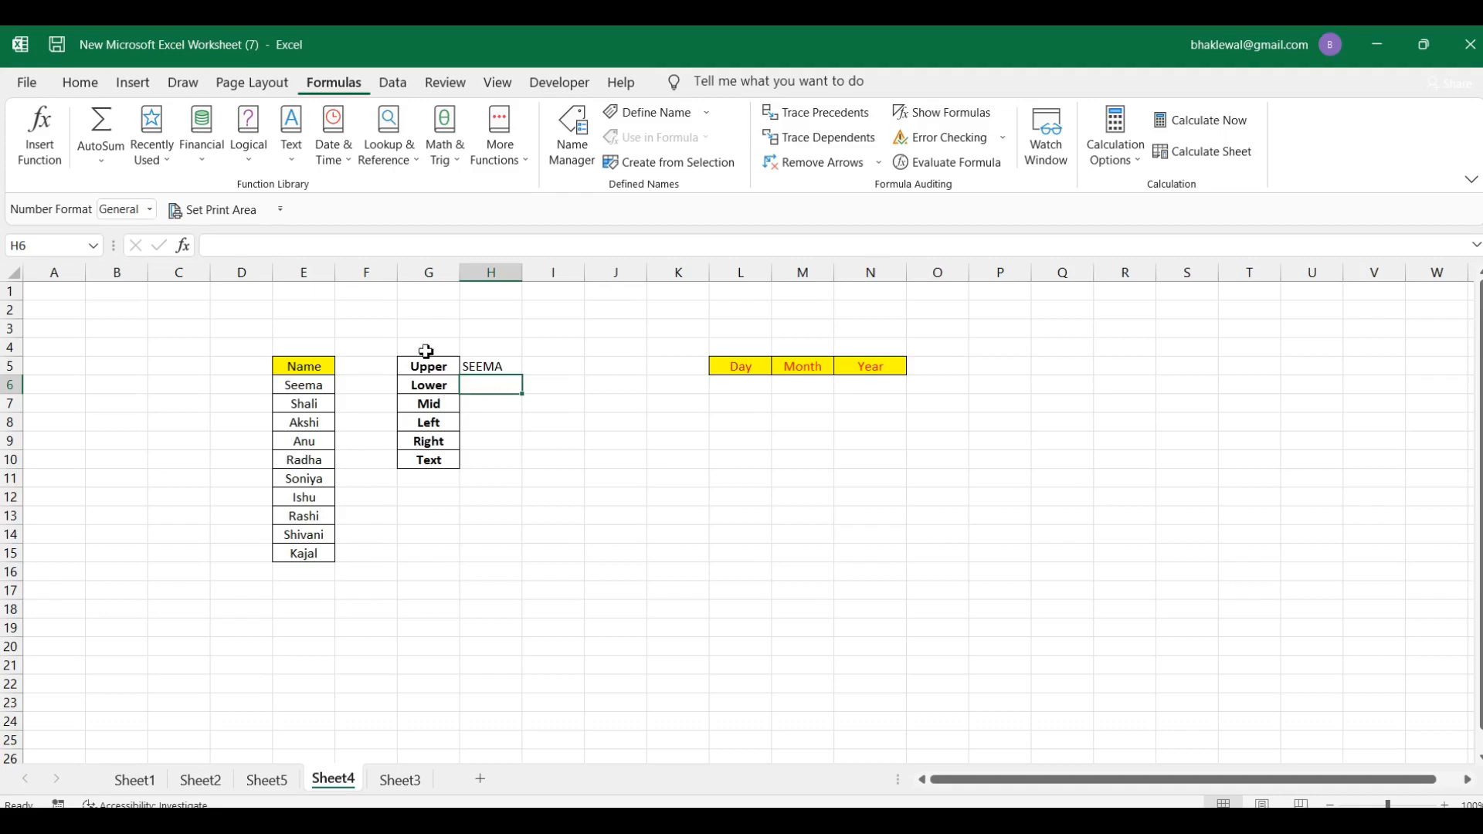
pyautogui.click(289, 162)
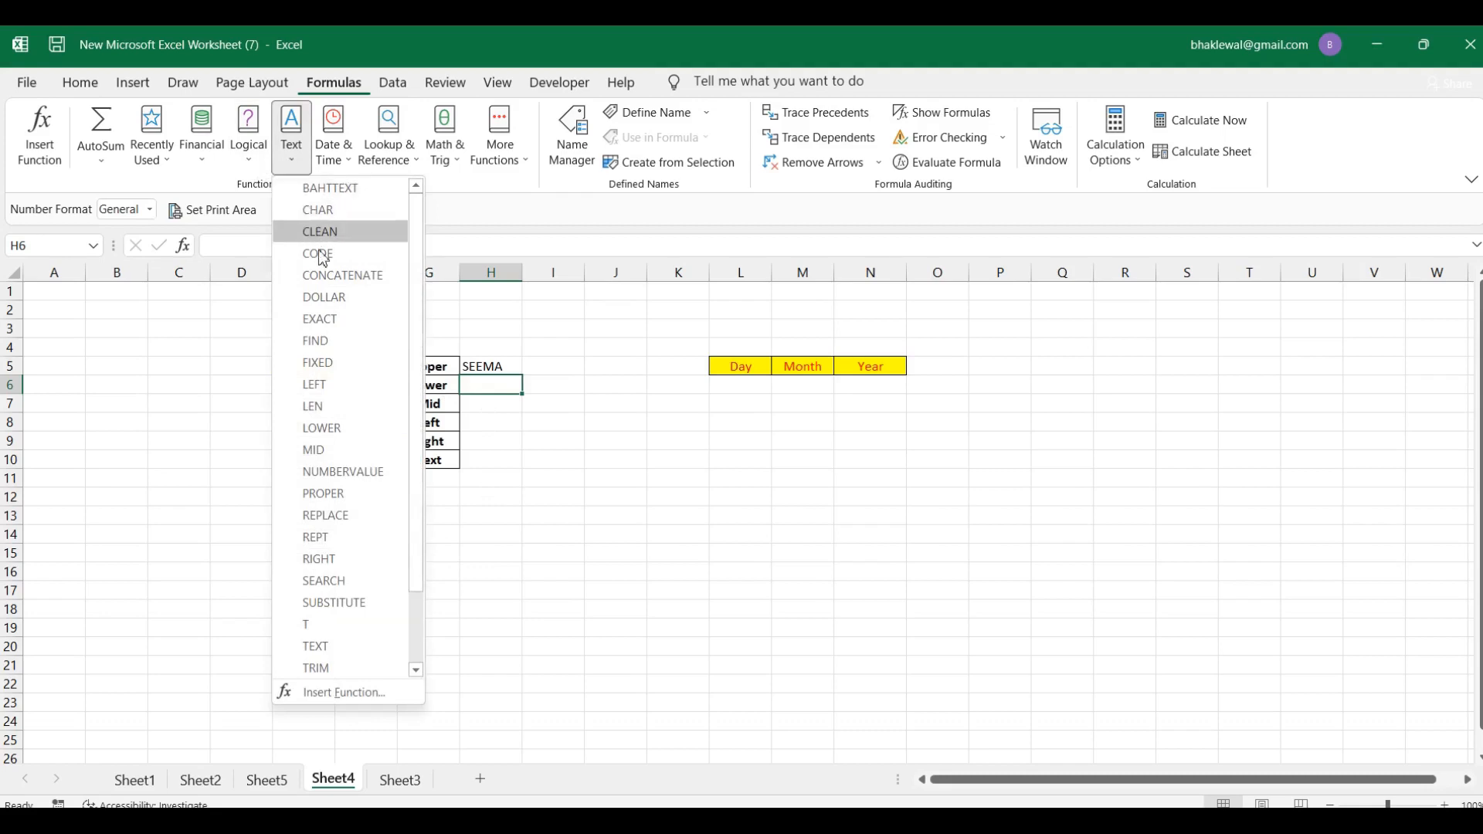
pyautogui.click(320, 427)
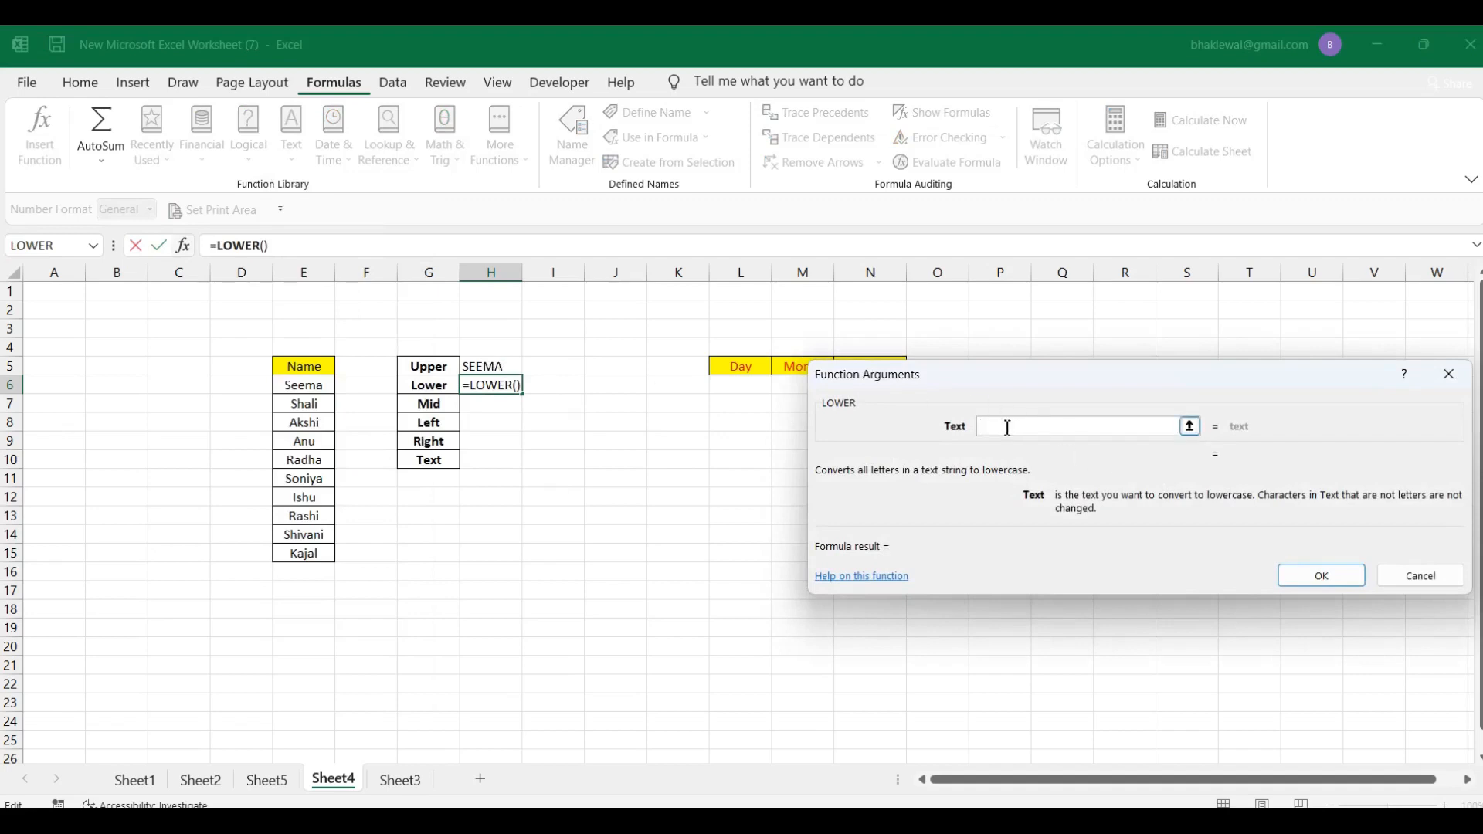
pyautogui.click(494, 368)
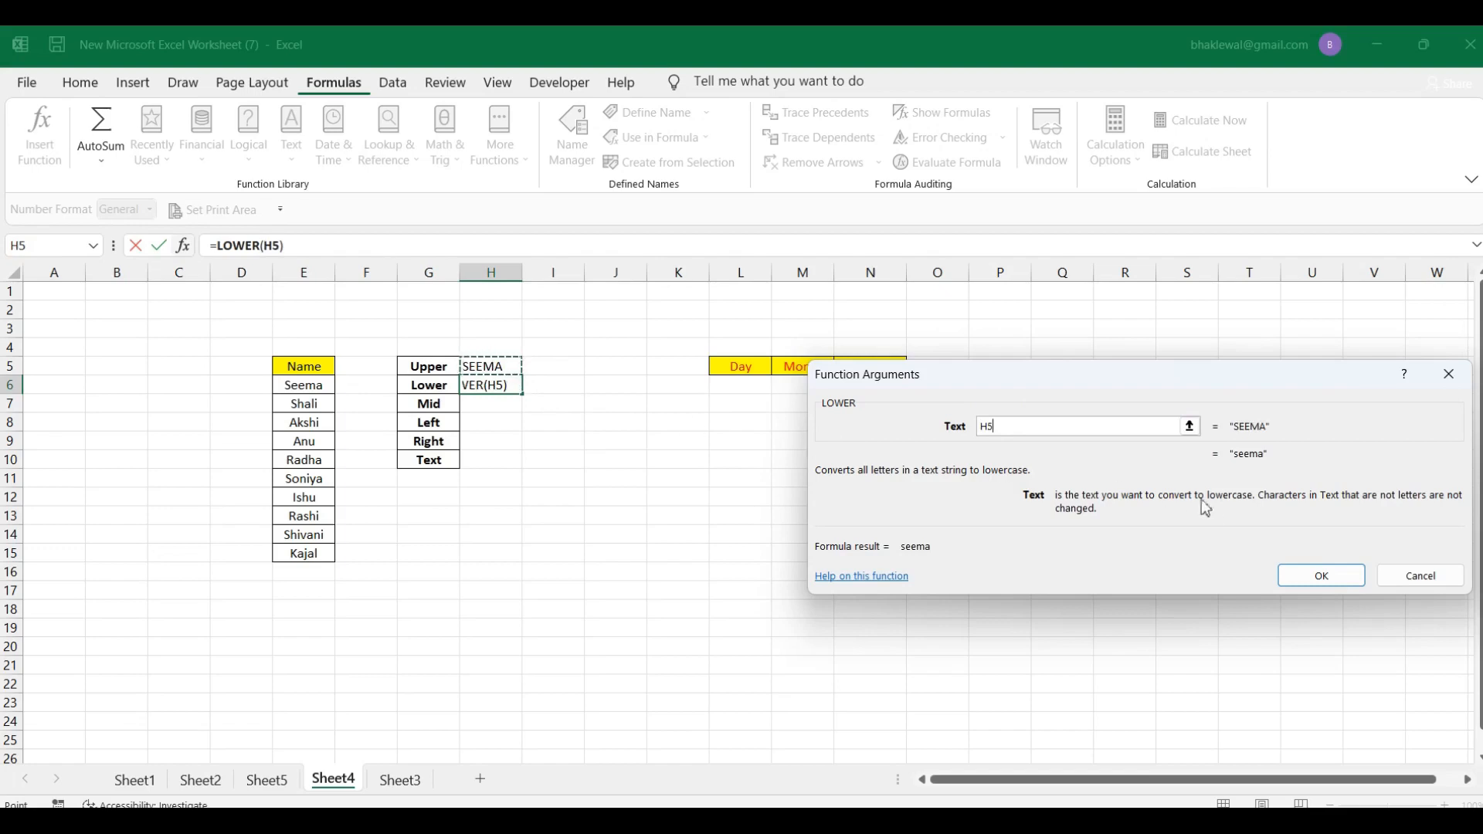
pyautogui.click(1318, 574)
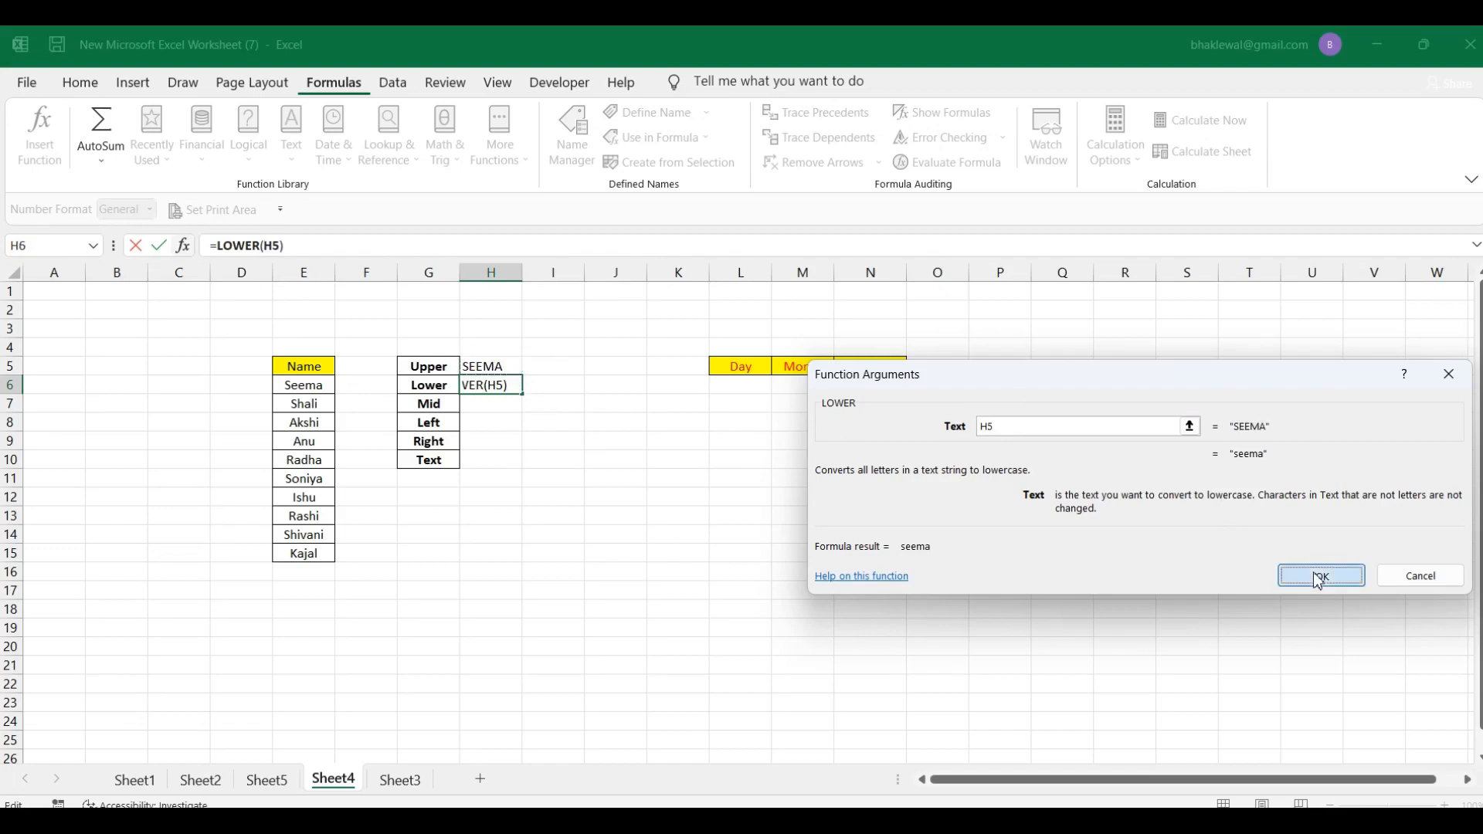
# - Insert the MID function in cell H7 with text E10, start number 2 and 2 characters
pyautogui.click(479, 406)
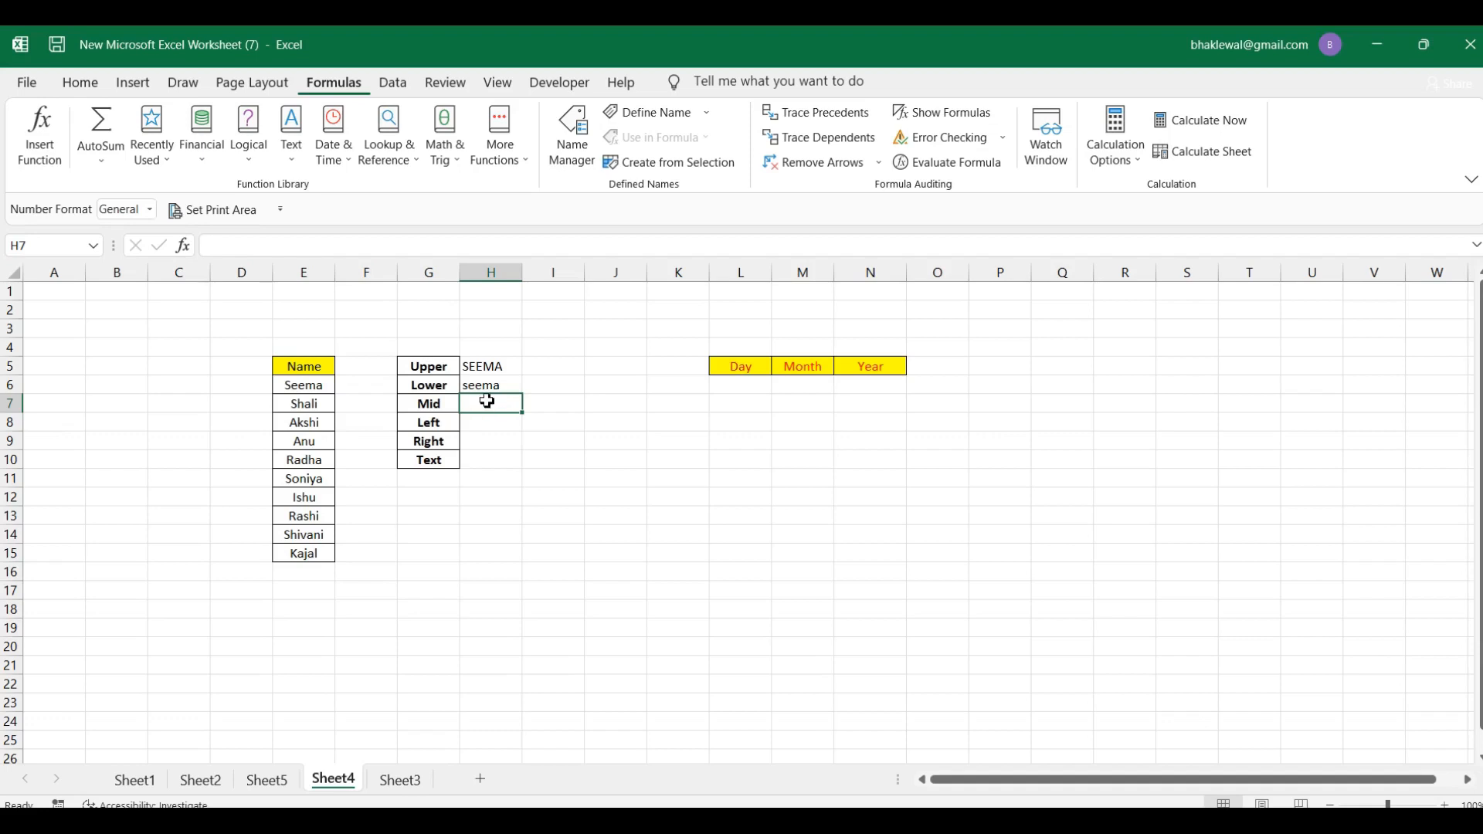
pyautogui.click(293, 161)
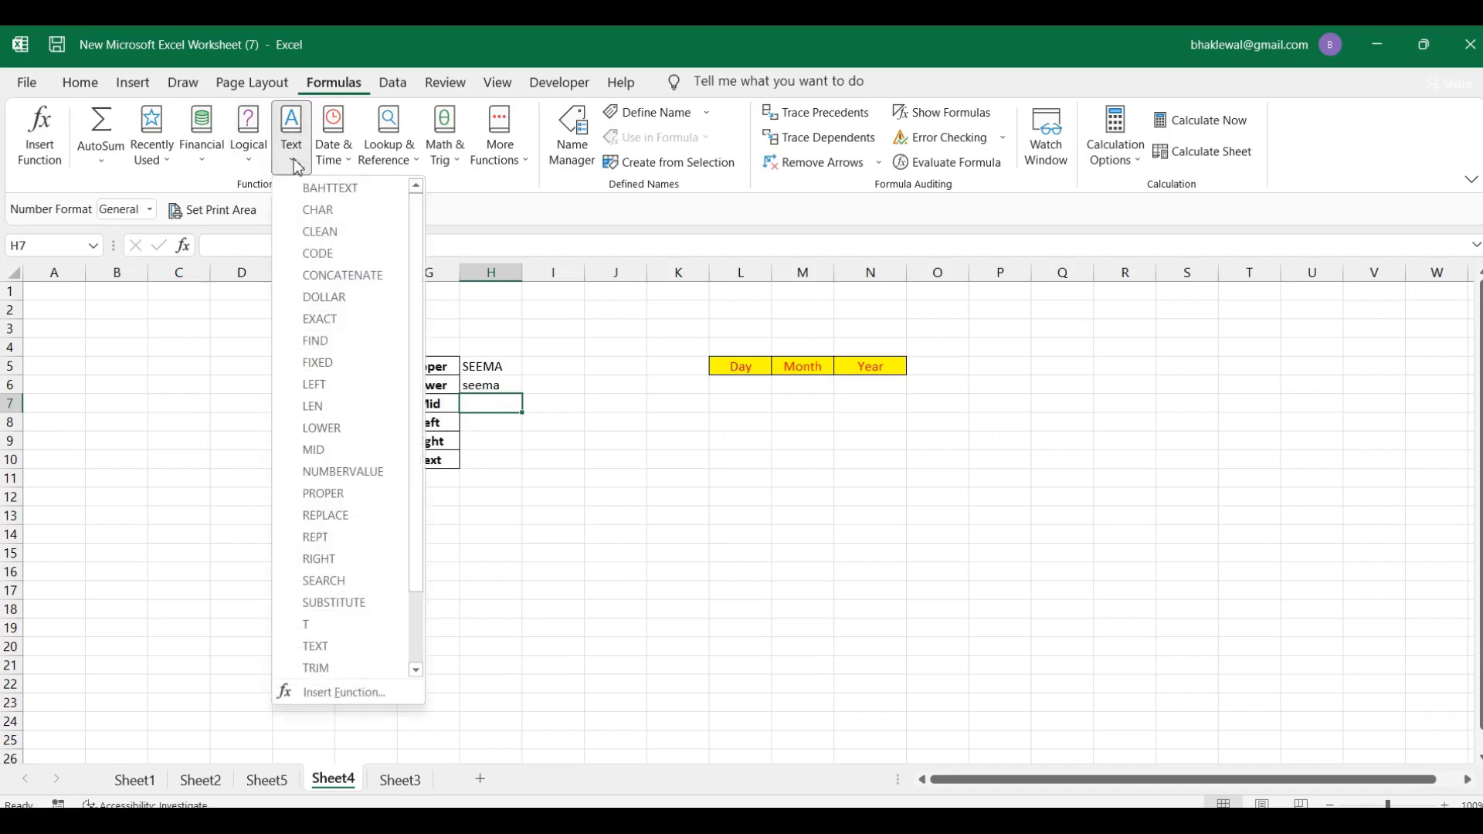
pyautogui.click(337, 450)
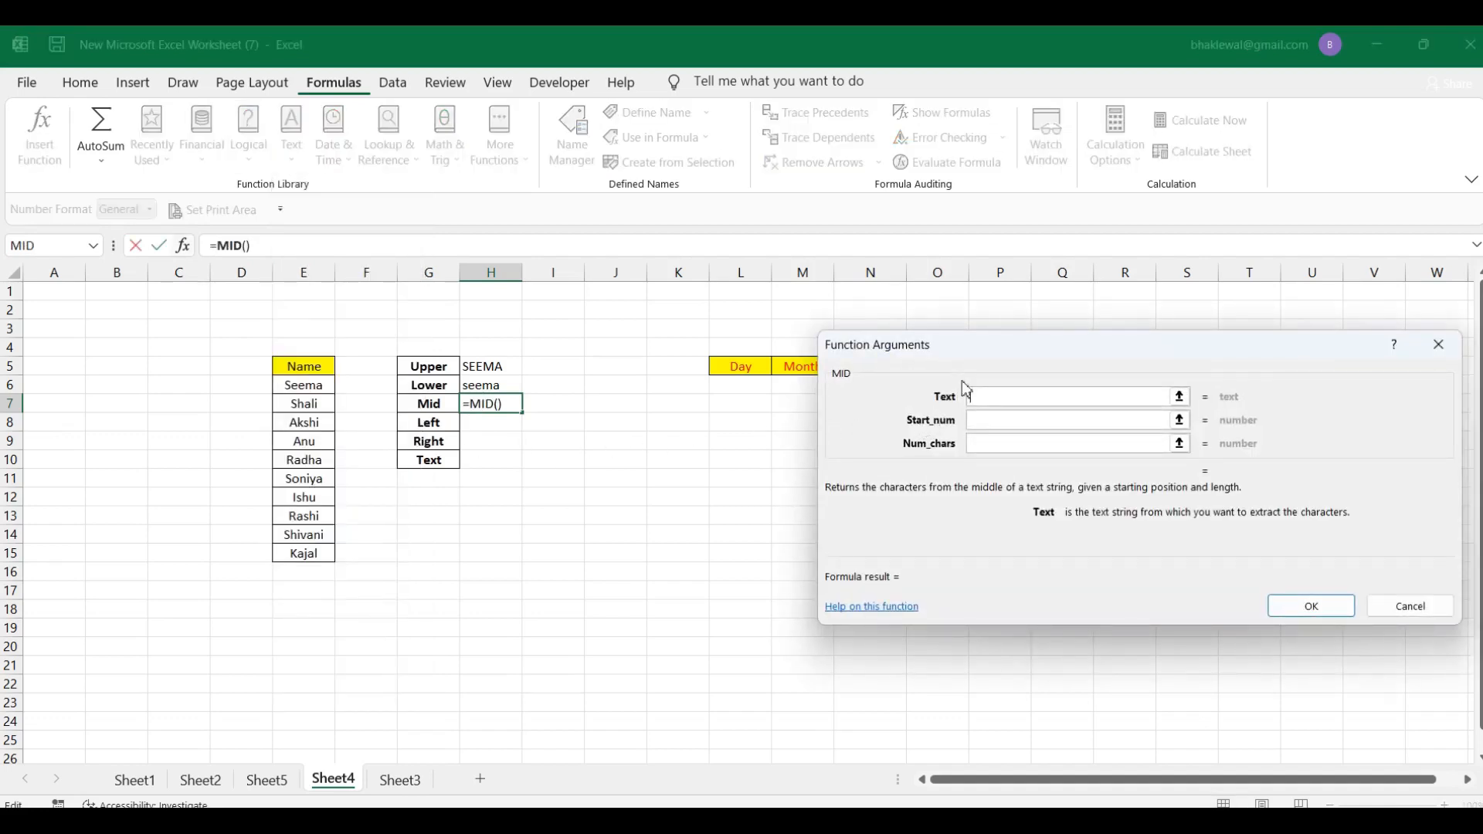
pyautogui.click(996, 395)
pyautogui.click(306, 463)
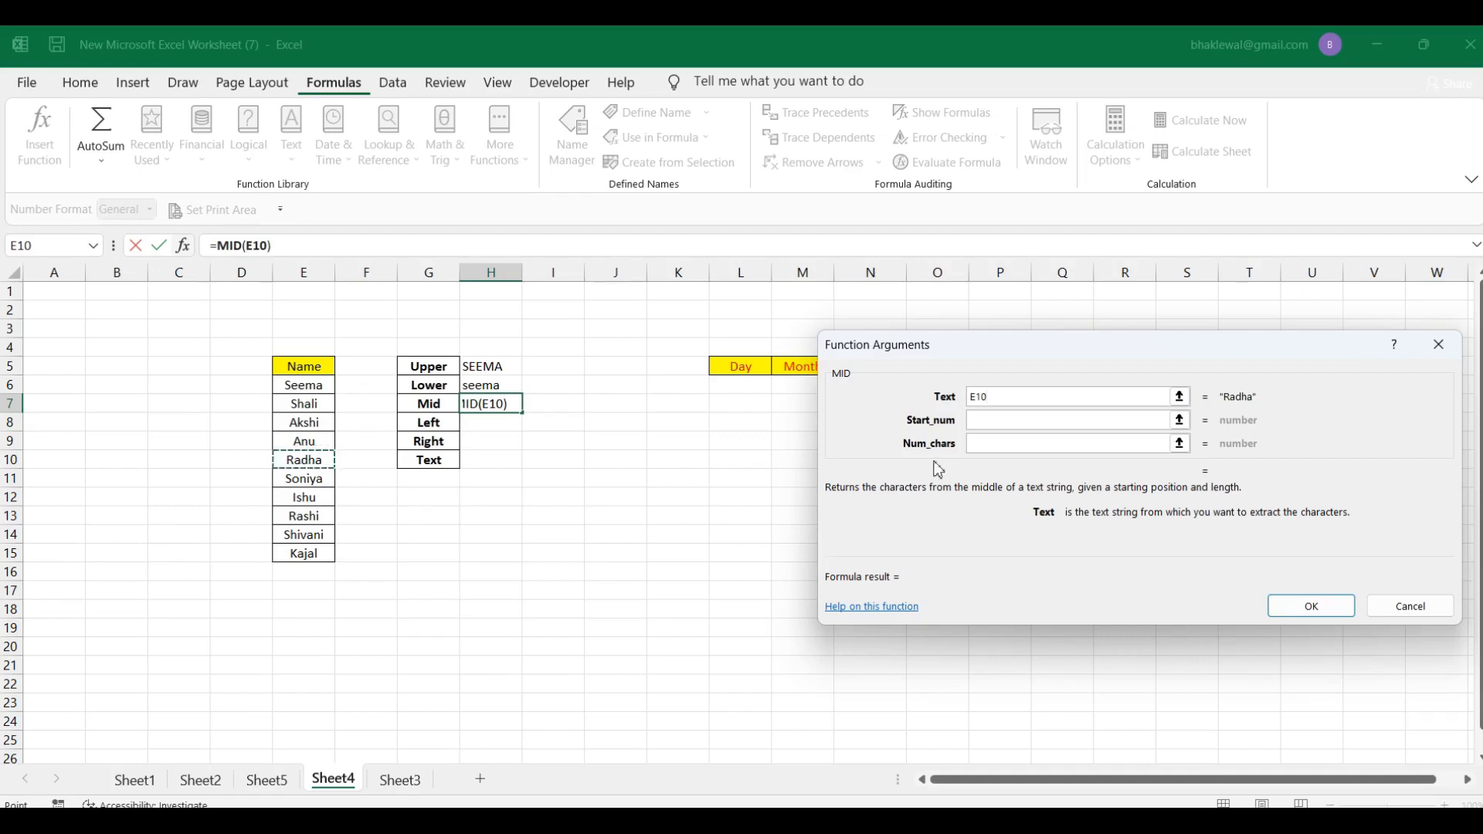
pyautogui.click(971, 421)
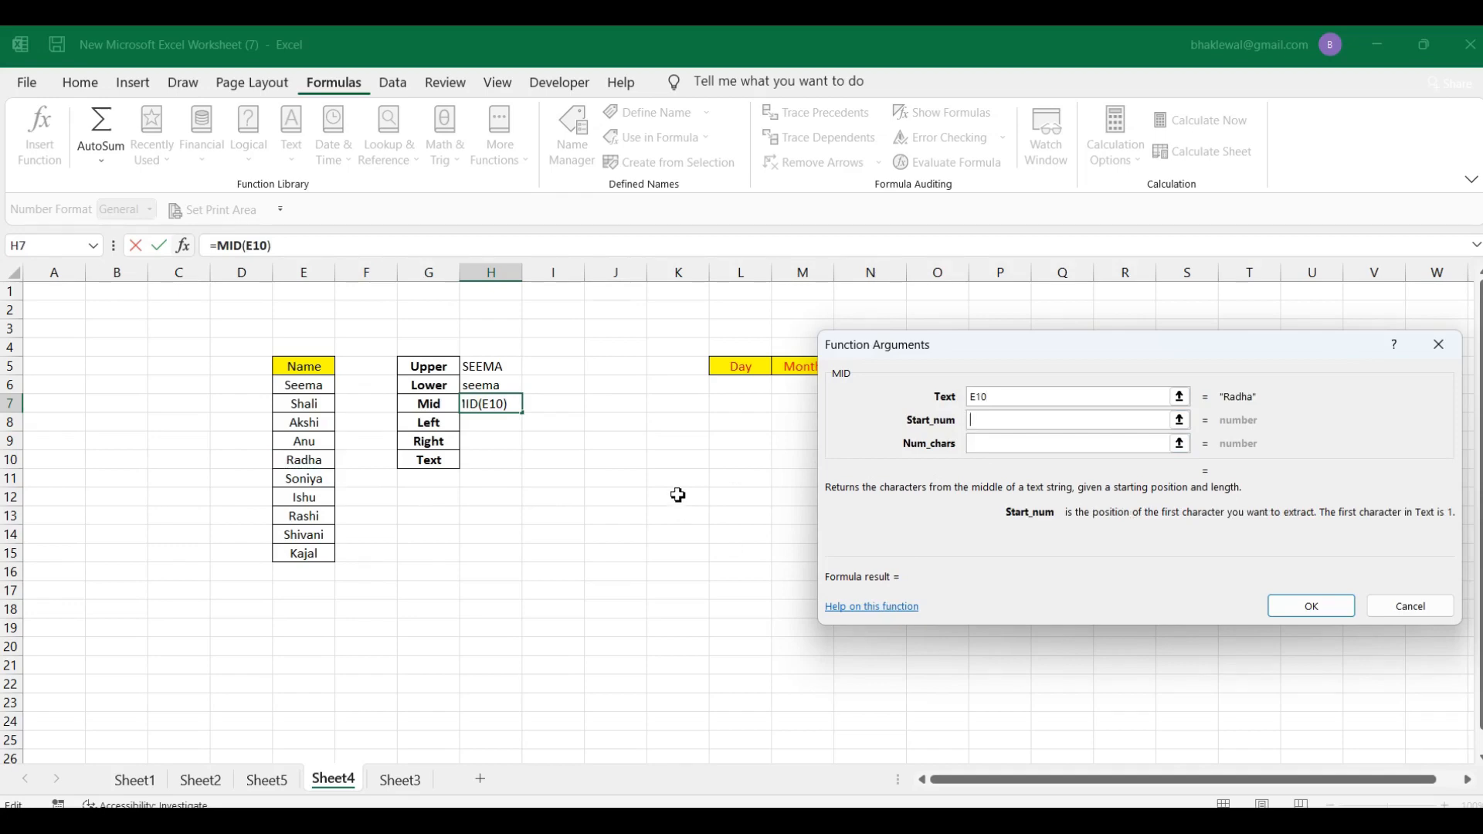
pyautogui.write('2')
pyautogui.click(979, 445)
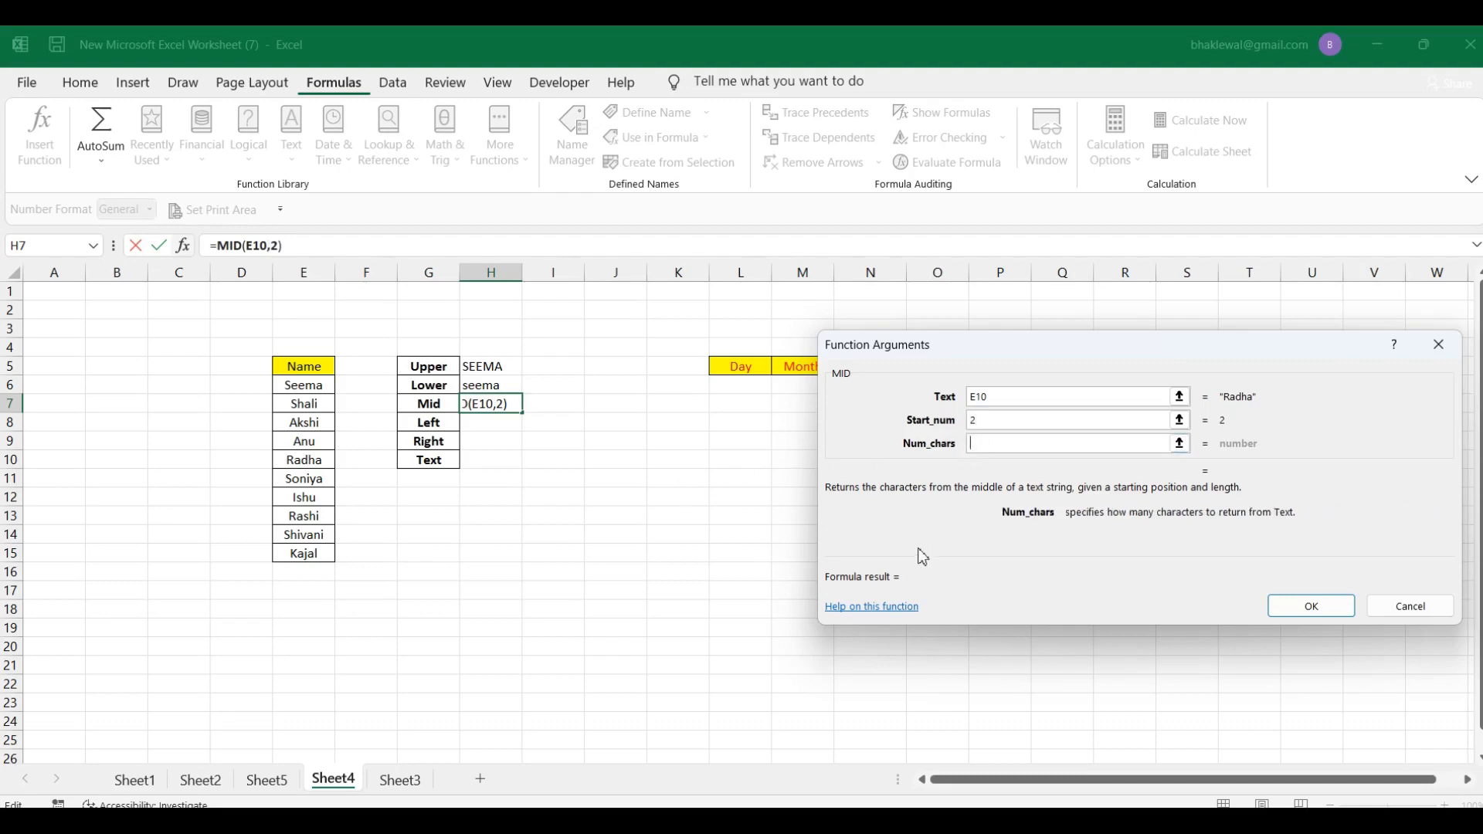
pyautogui.write('2')
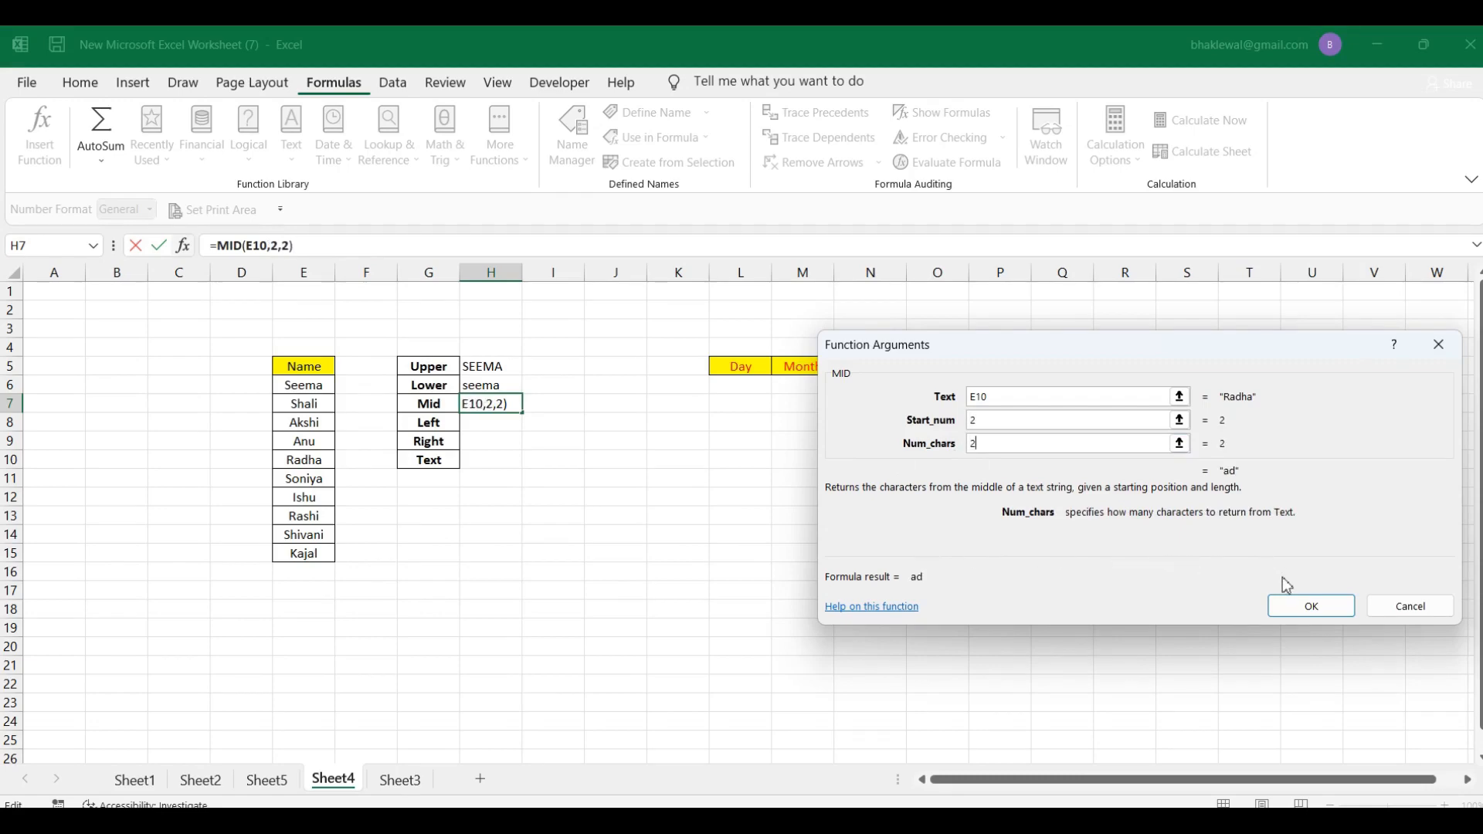
pyautogui.click(1292, 611)
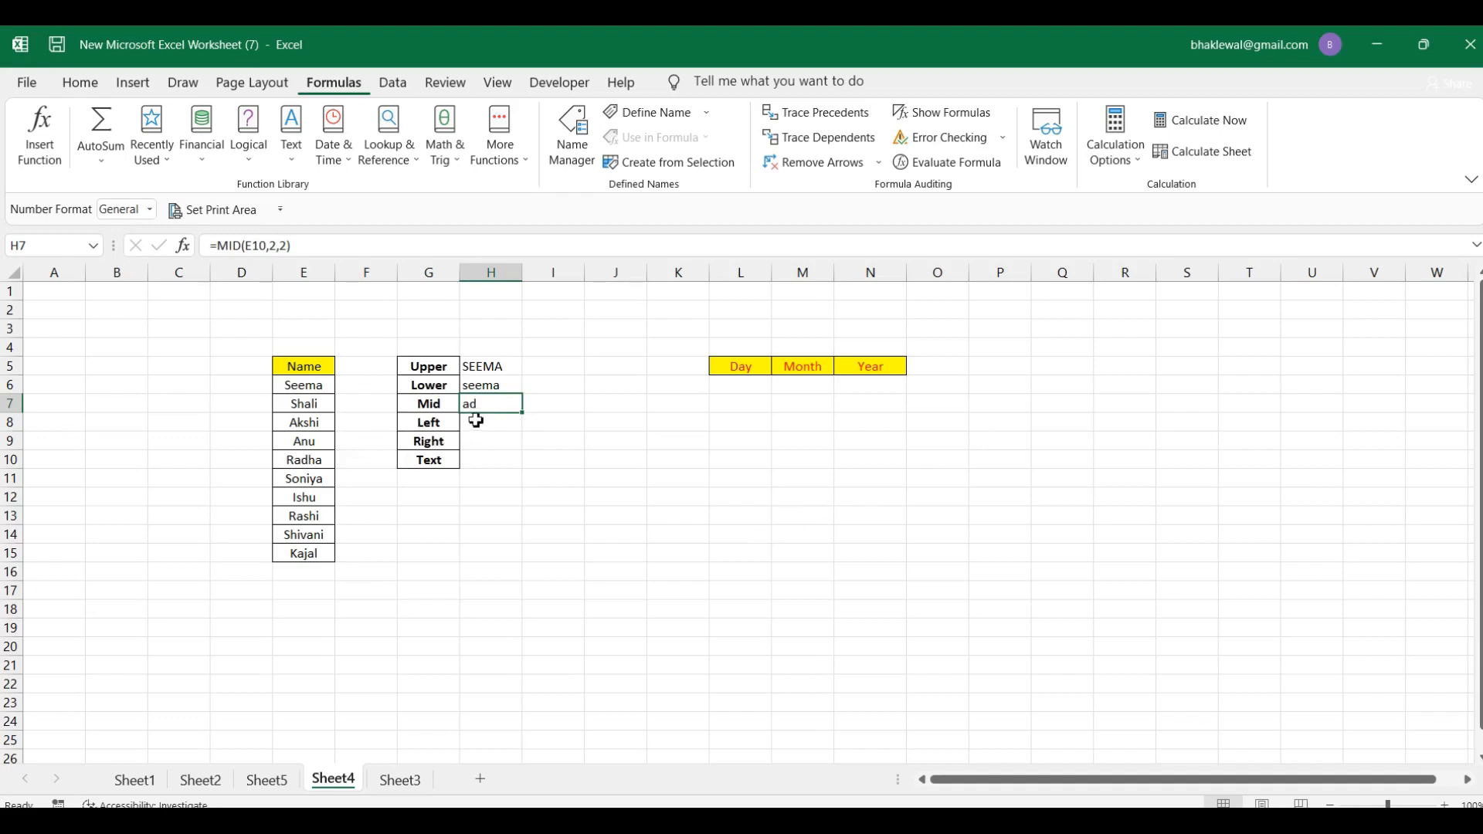
# - Insert the LEFT function in cell H8 with text E8 and 3 characters
pyautogui.click(468, 428)
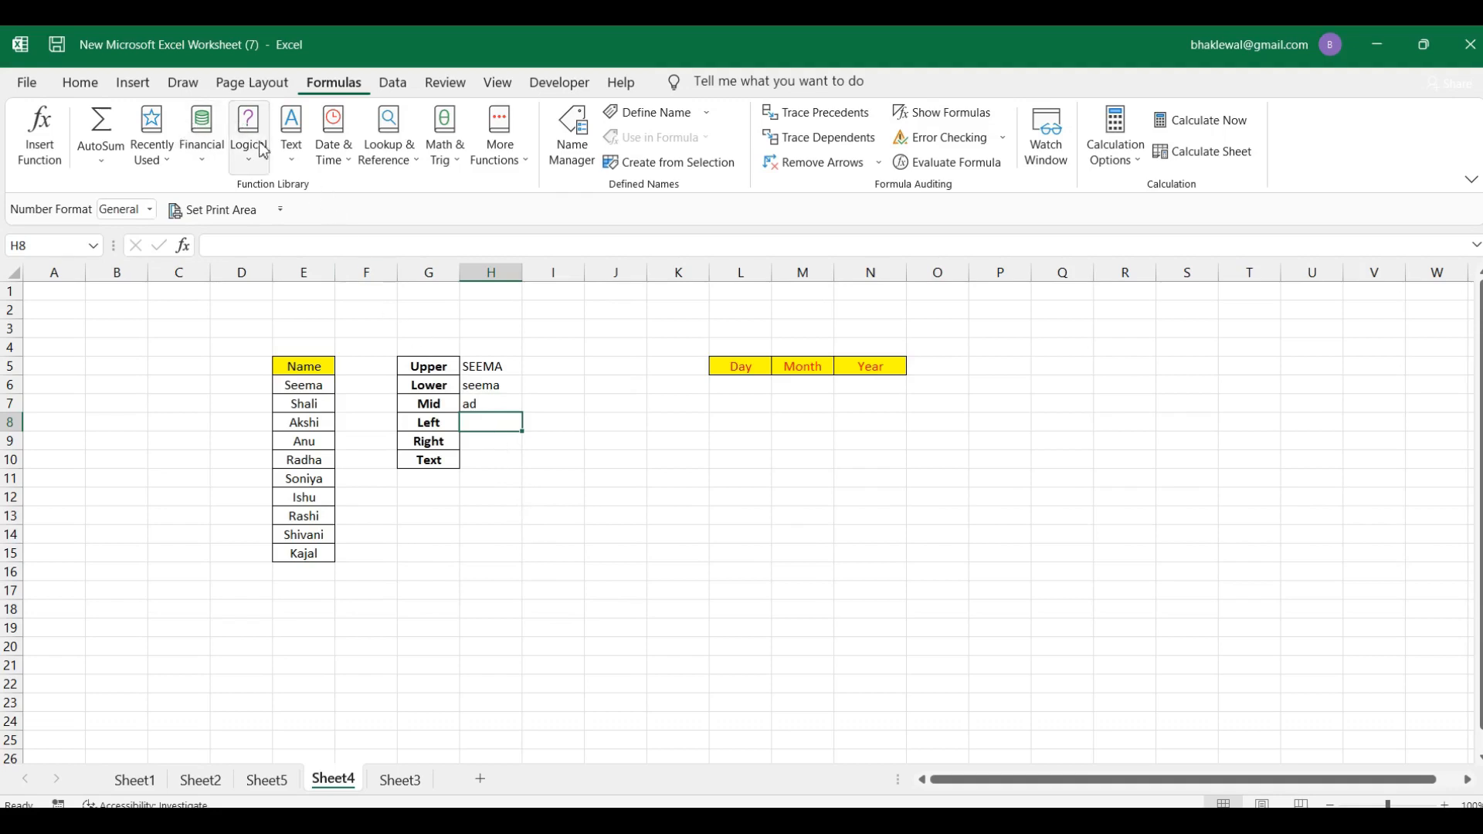
pyautogui.click(294, 163)
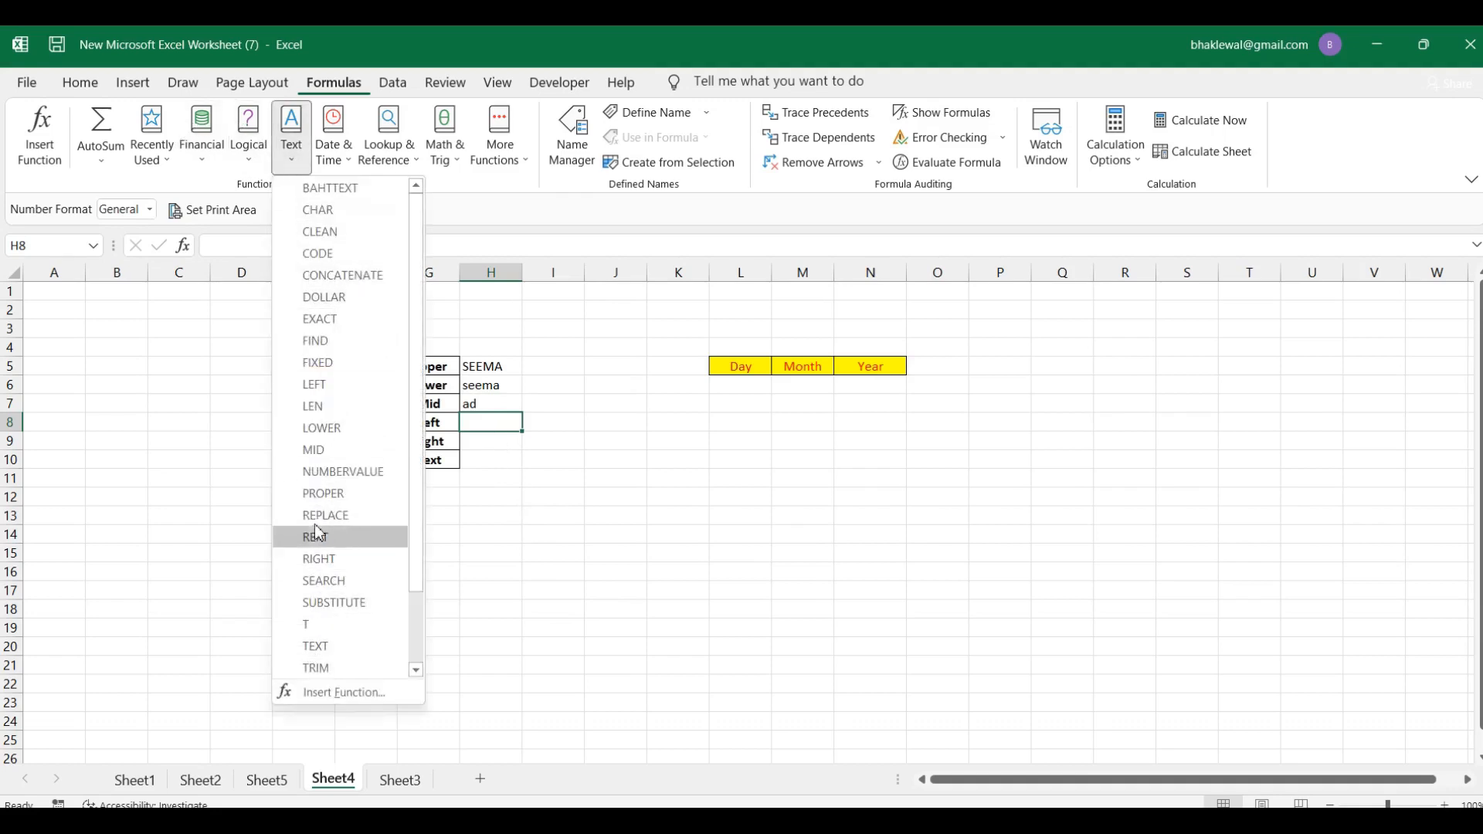
pyautogui.click(330, 395)
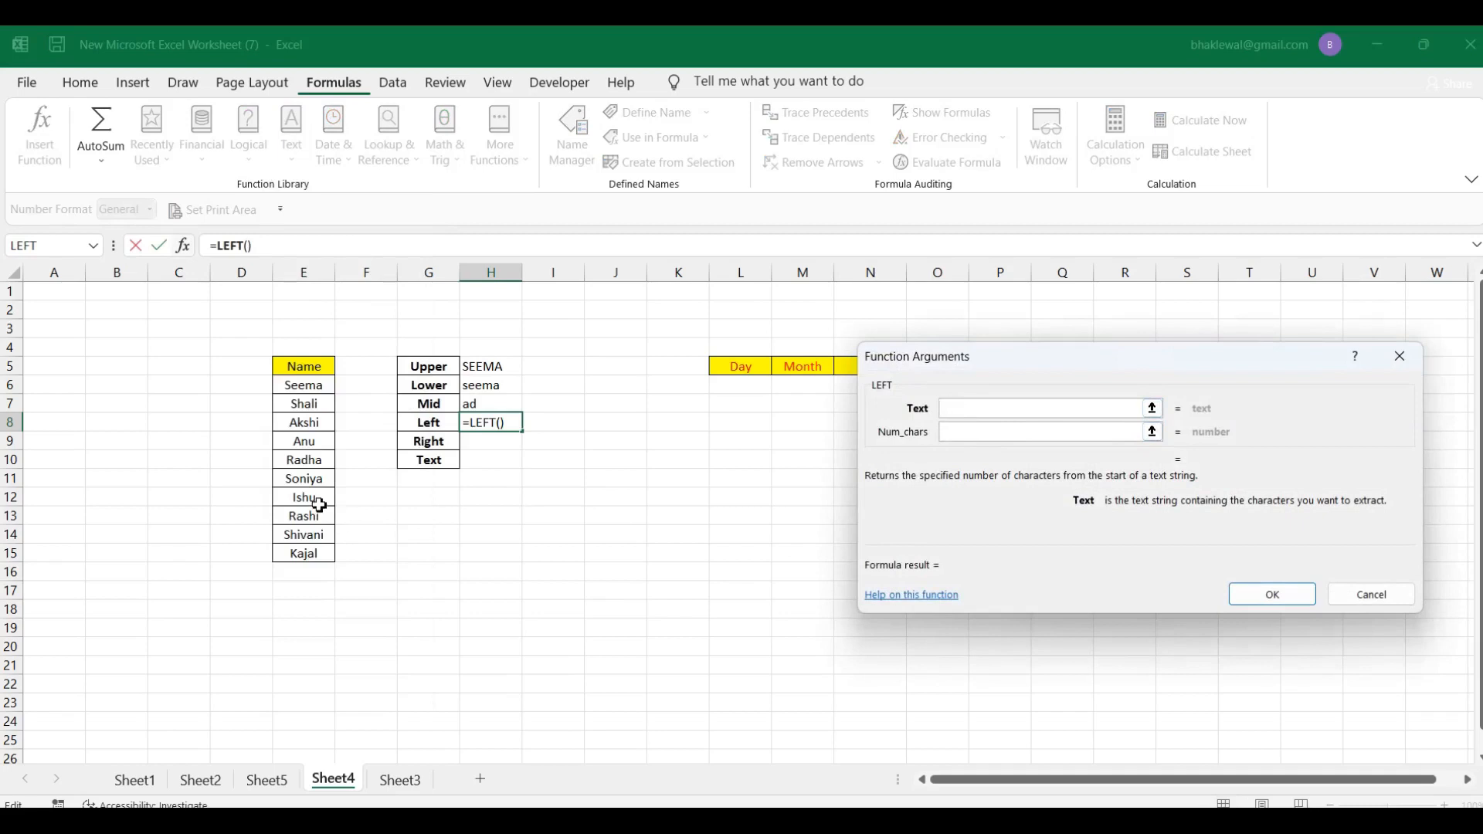
pyautogui.click(310, 423)
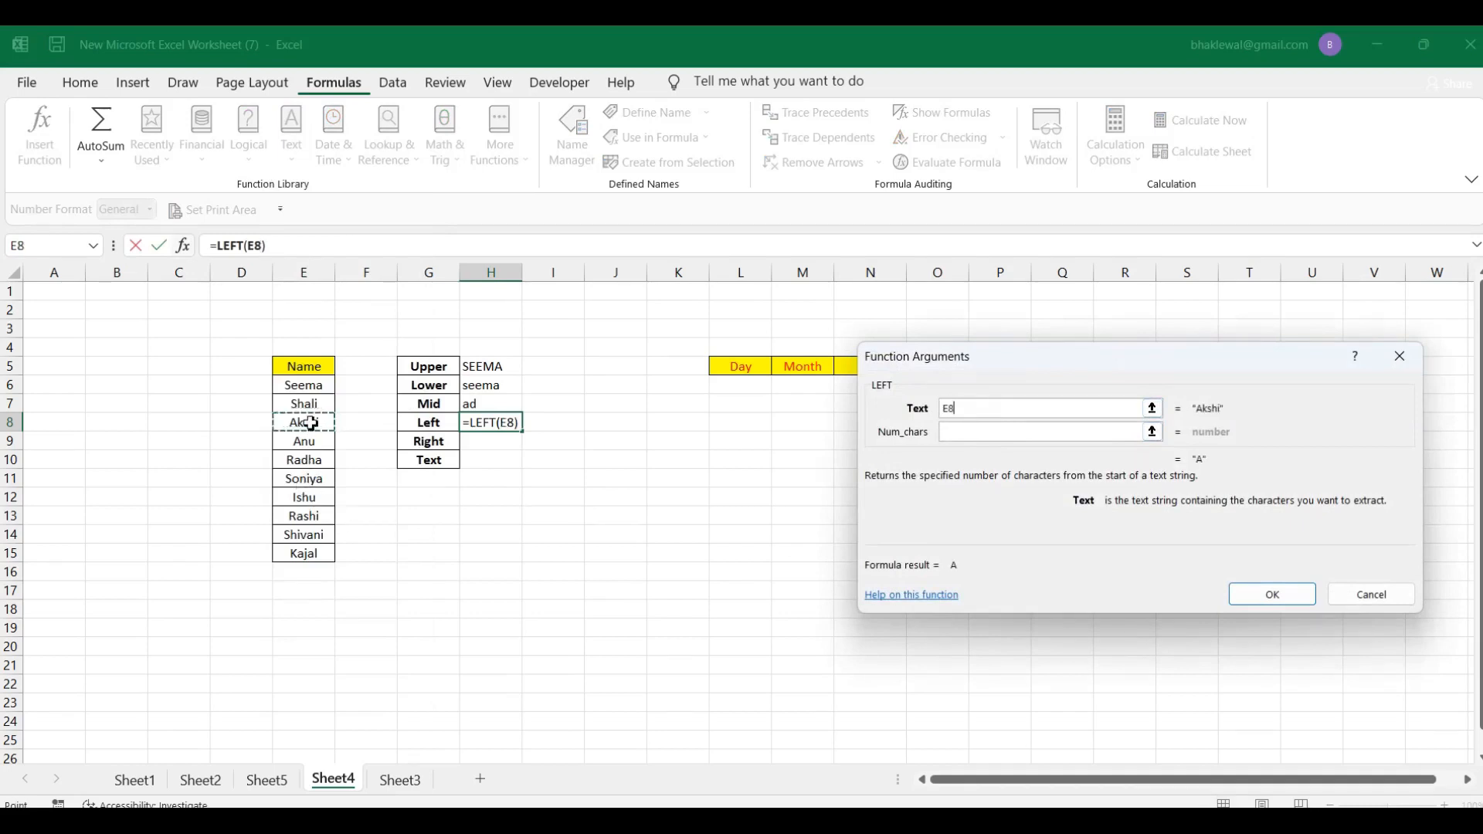
pyautogui.click(958, 437)
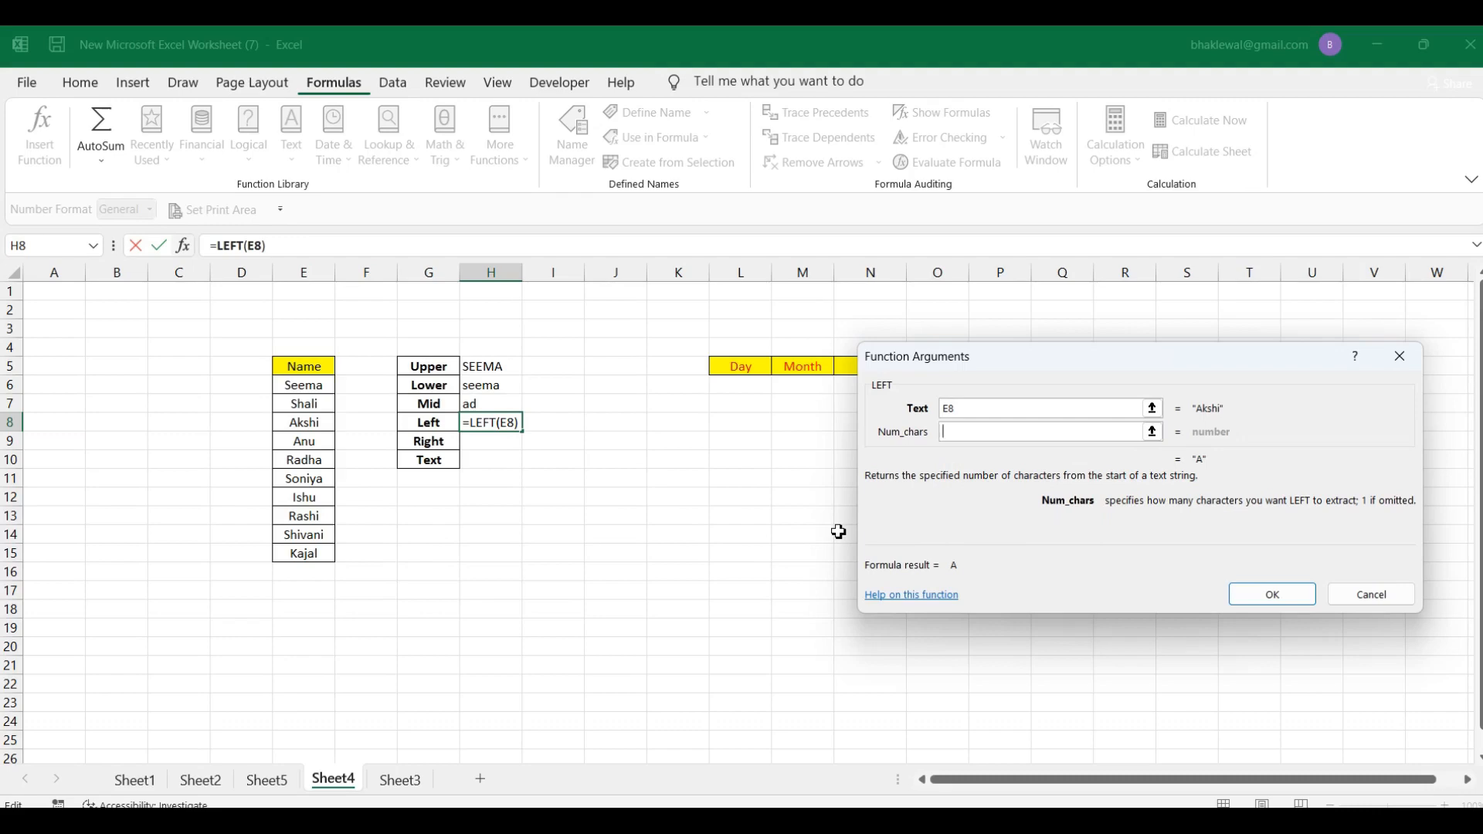
pyautogui.write('3')
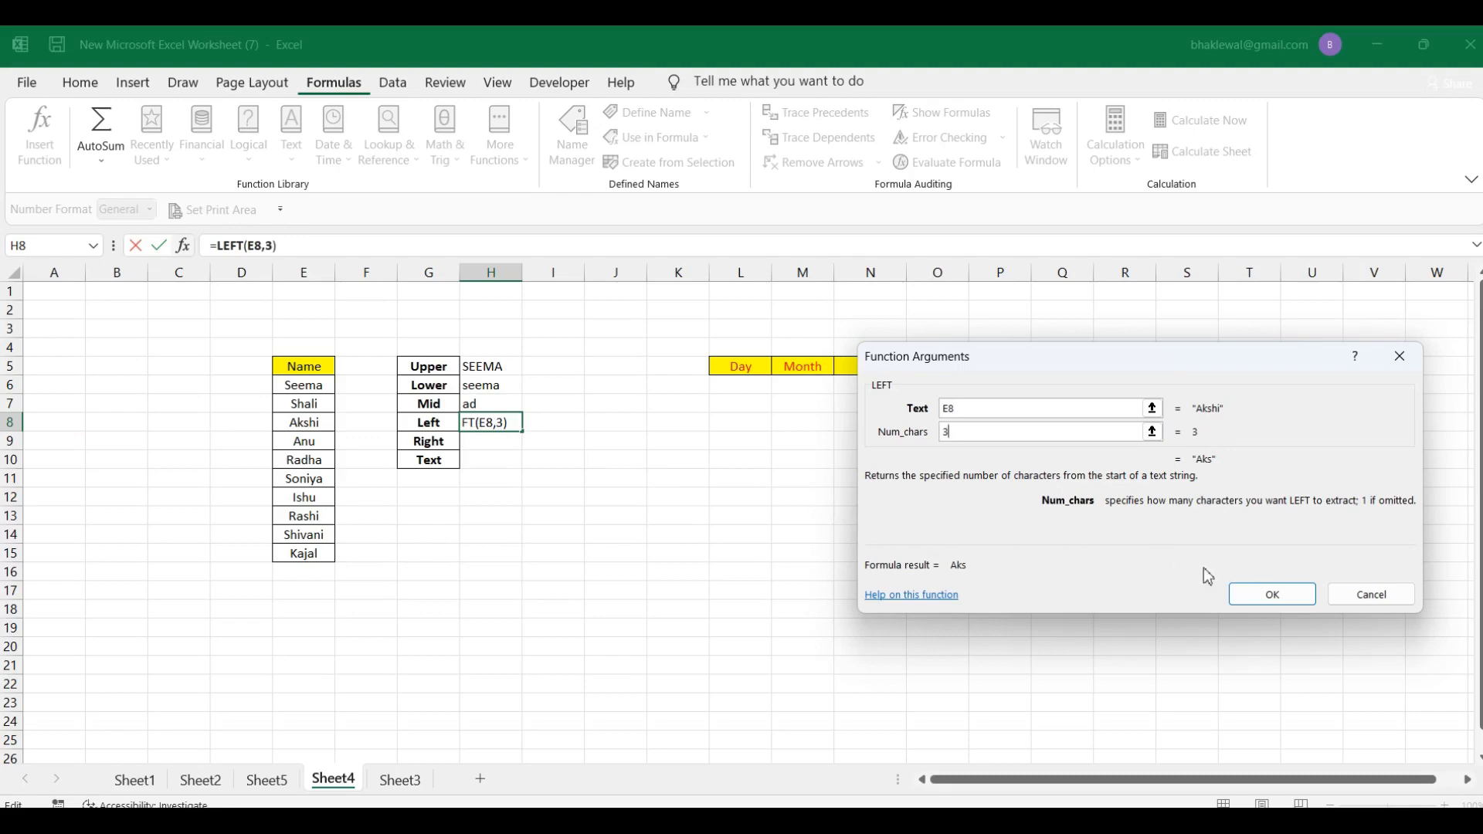
pyautogui.click(1273, 595)
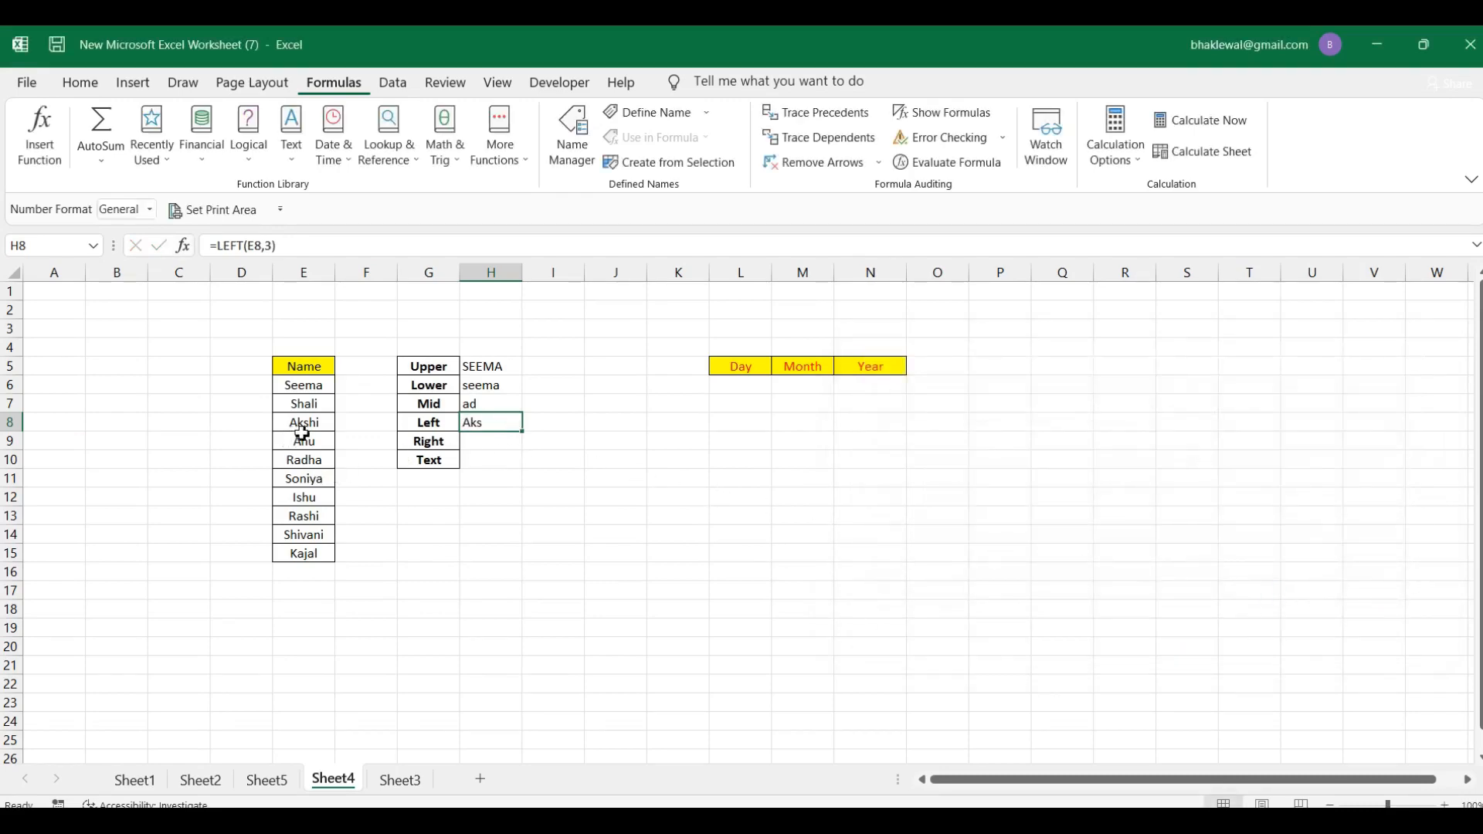
# - Insert the RIGHT function in cell H9 with text E11 and 3 characters
pyautogui.click(485, 443)
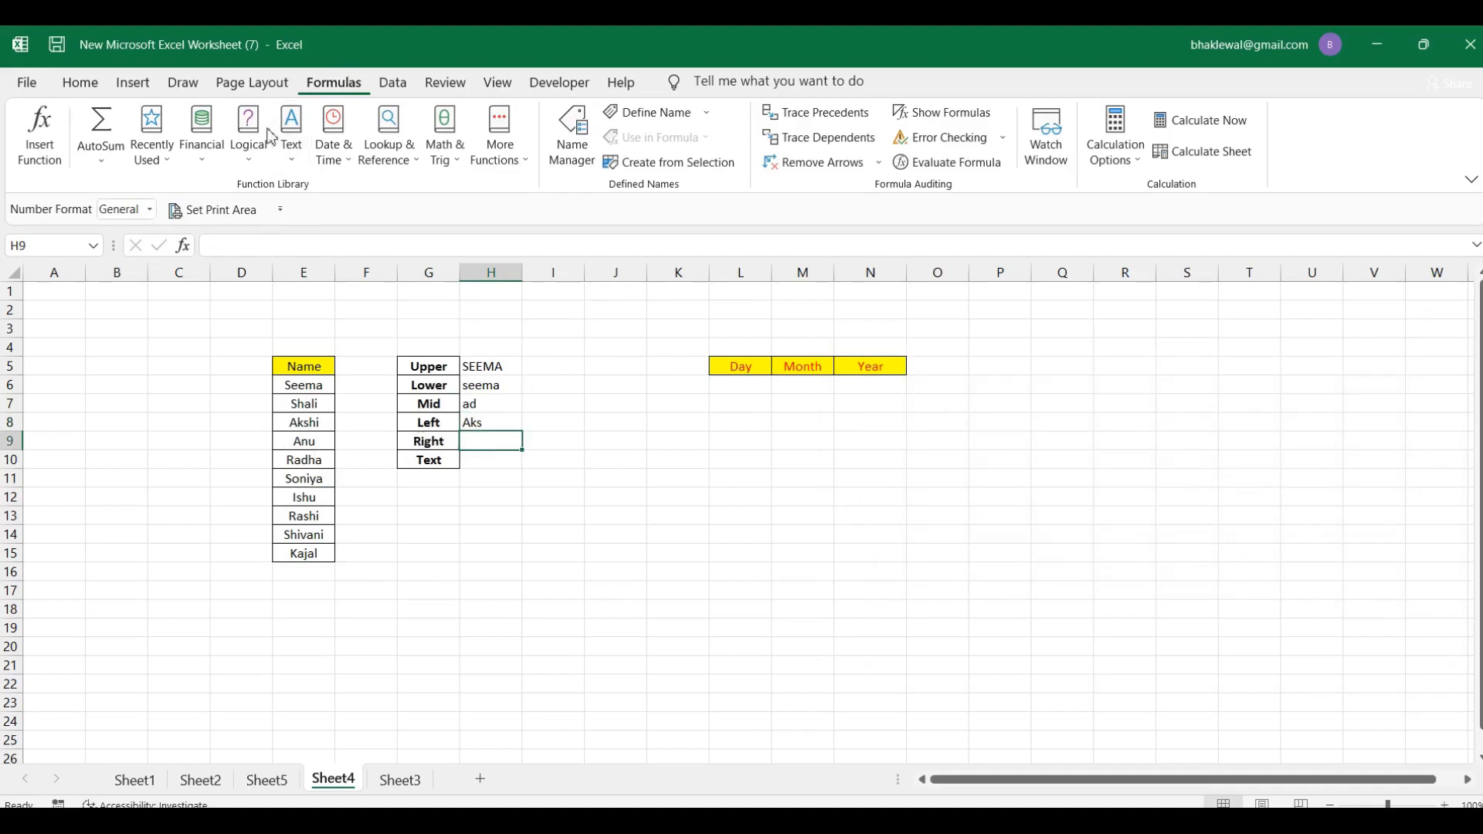
pyautogui.click(291, 133)
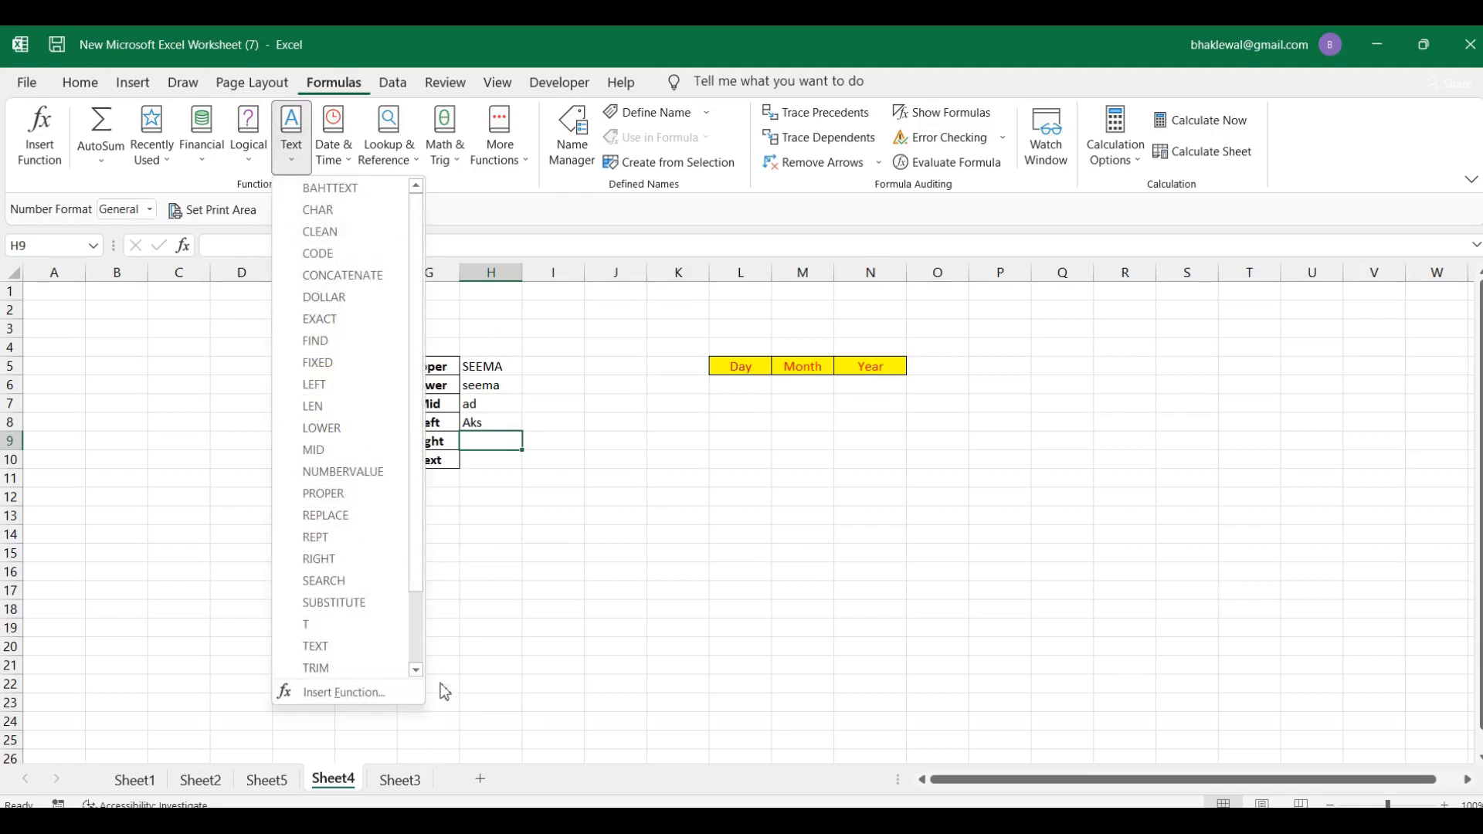
pyautogui.click(417, 671)
pyautogui.click(417, 671)
pyautogui.click(417, 671)
pyautogui.click(417, 671)
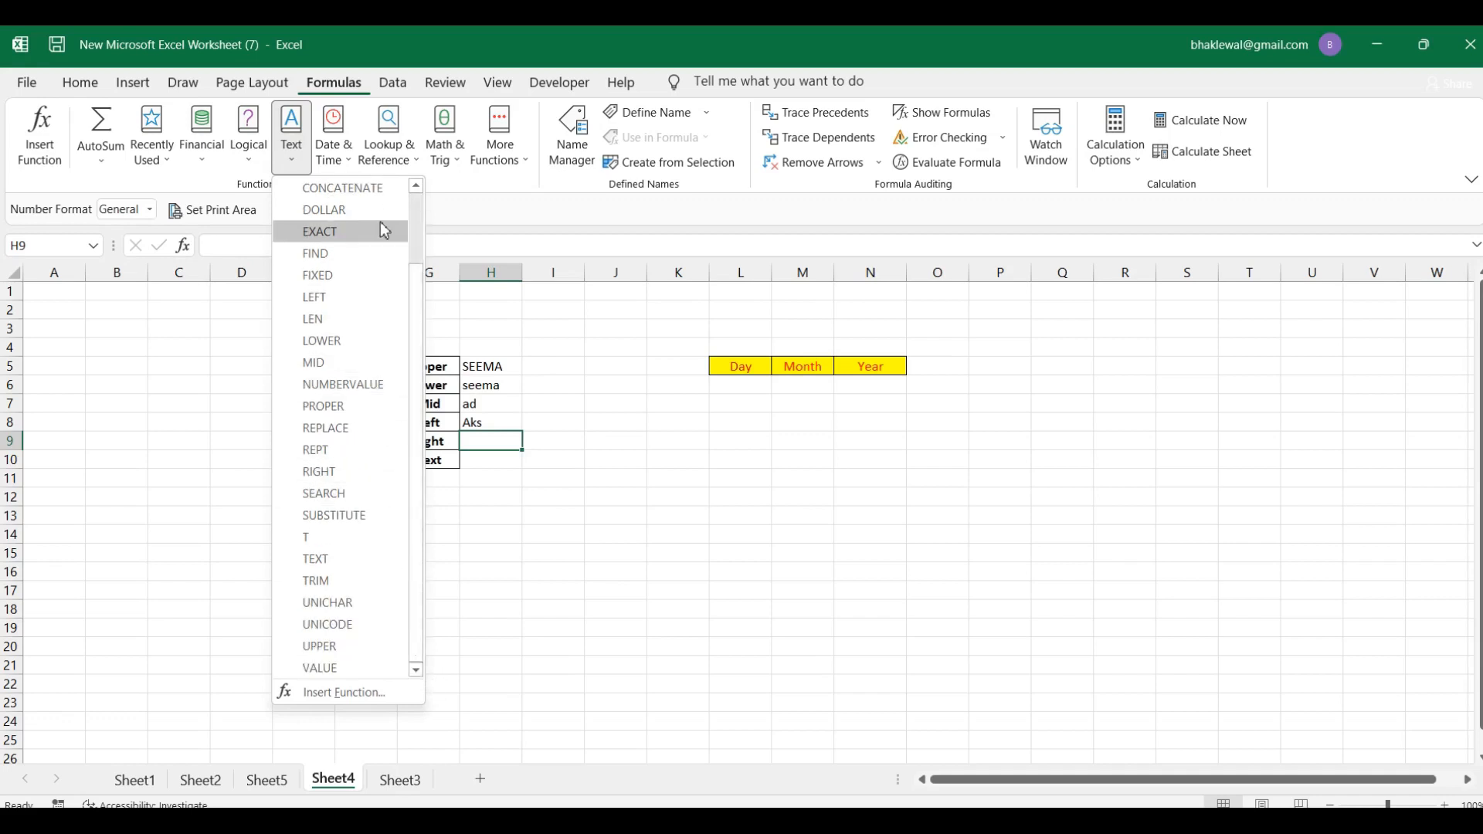
pyautogui.click(358, 472)
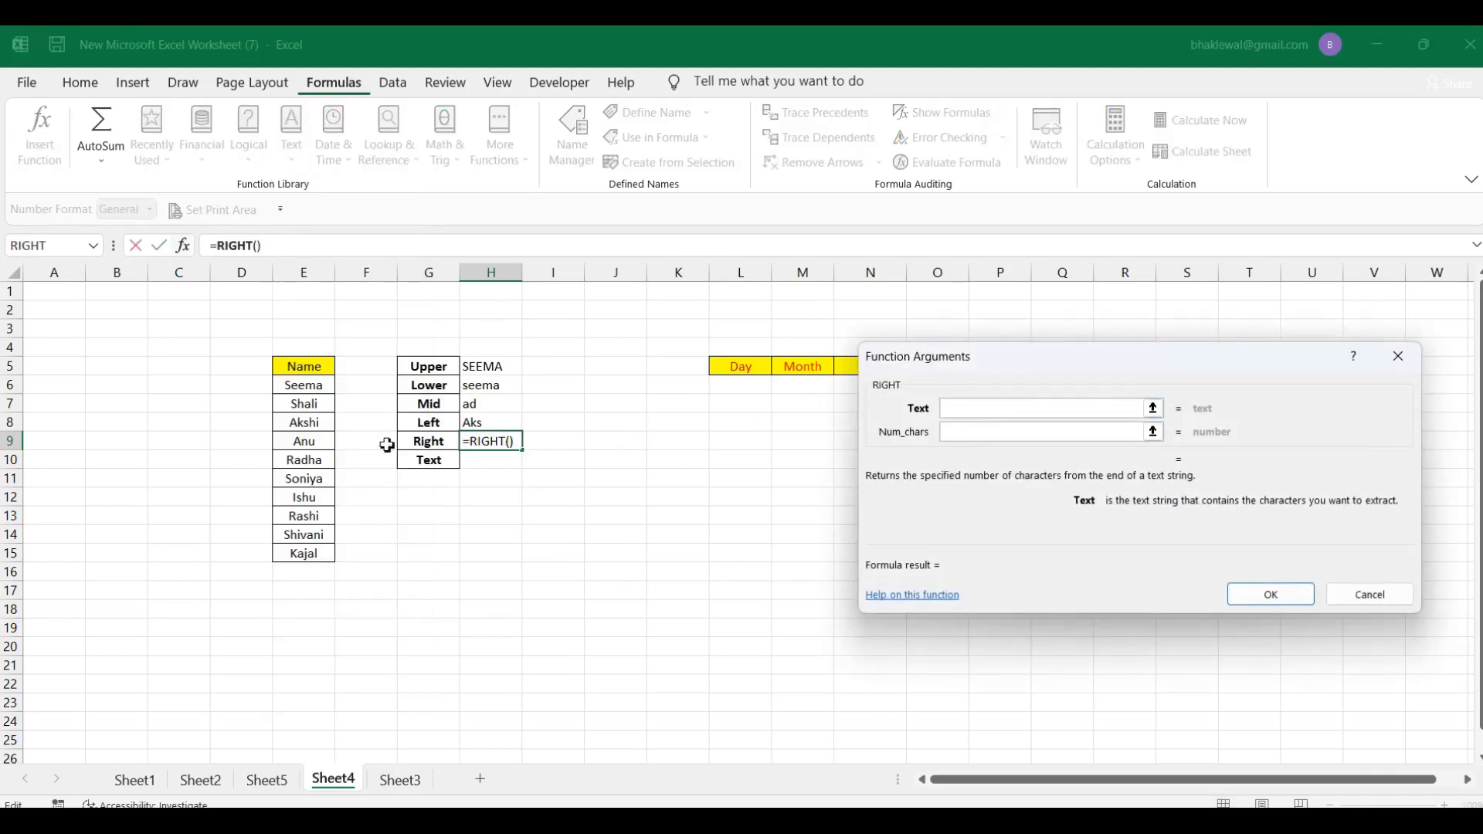
pyautogui.click(305, 483)
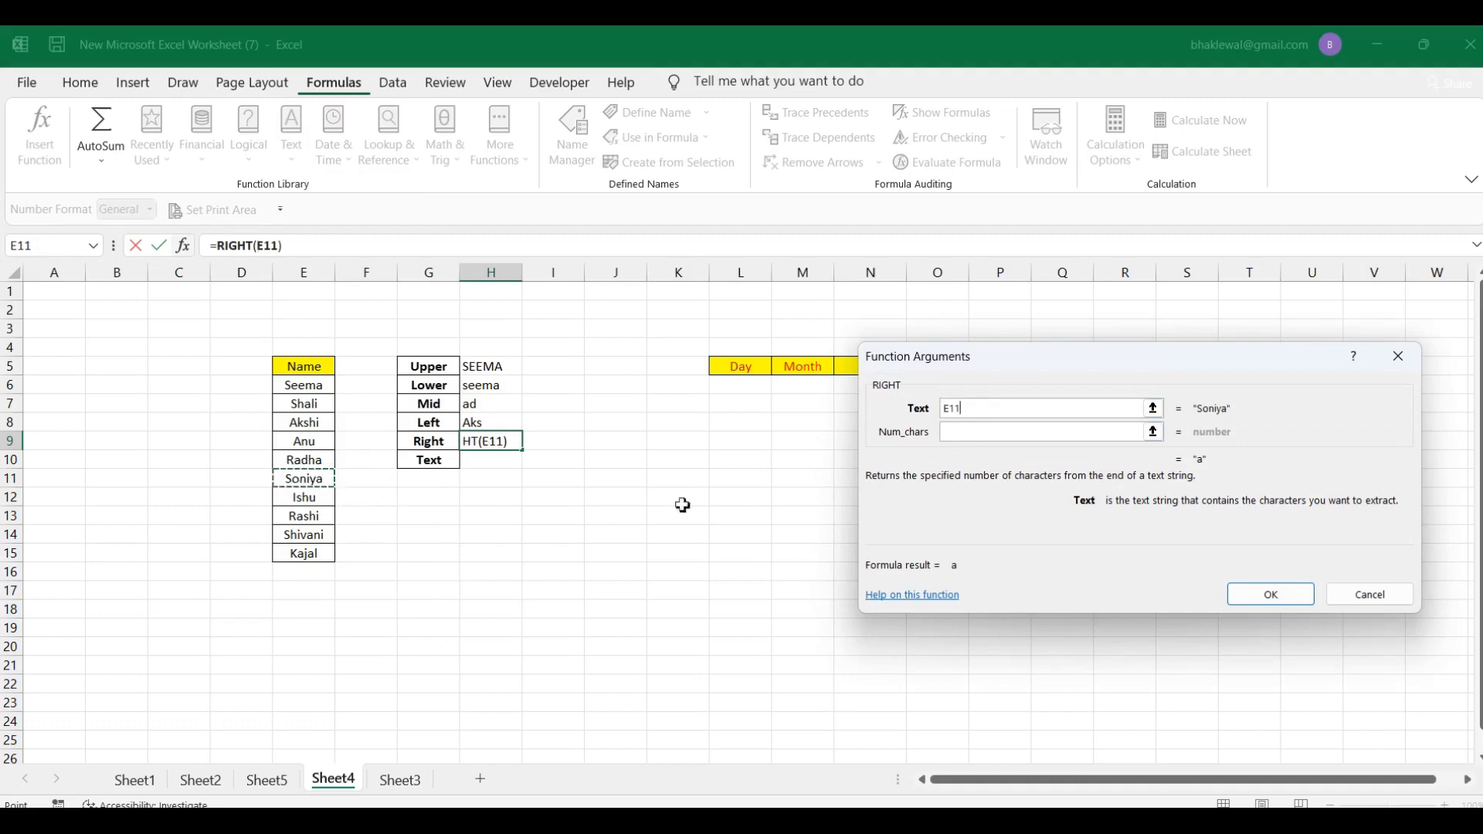
pyautogui.click(972, 431)
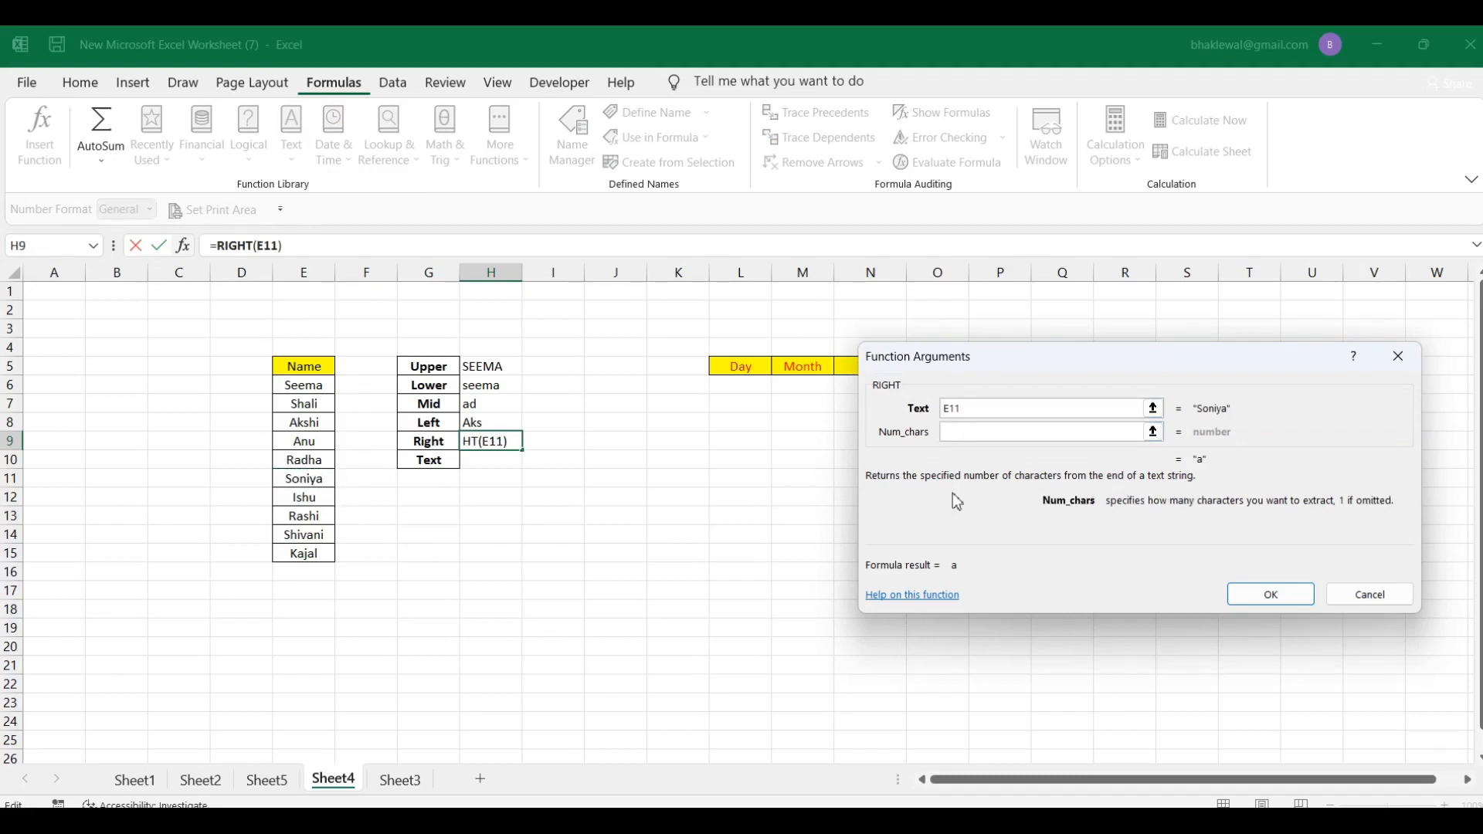
pyautogui.write('3')
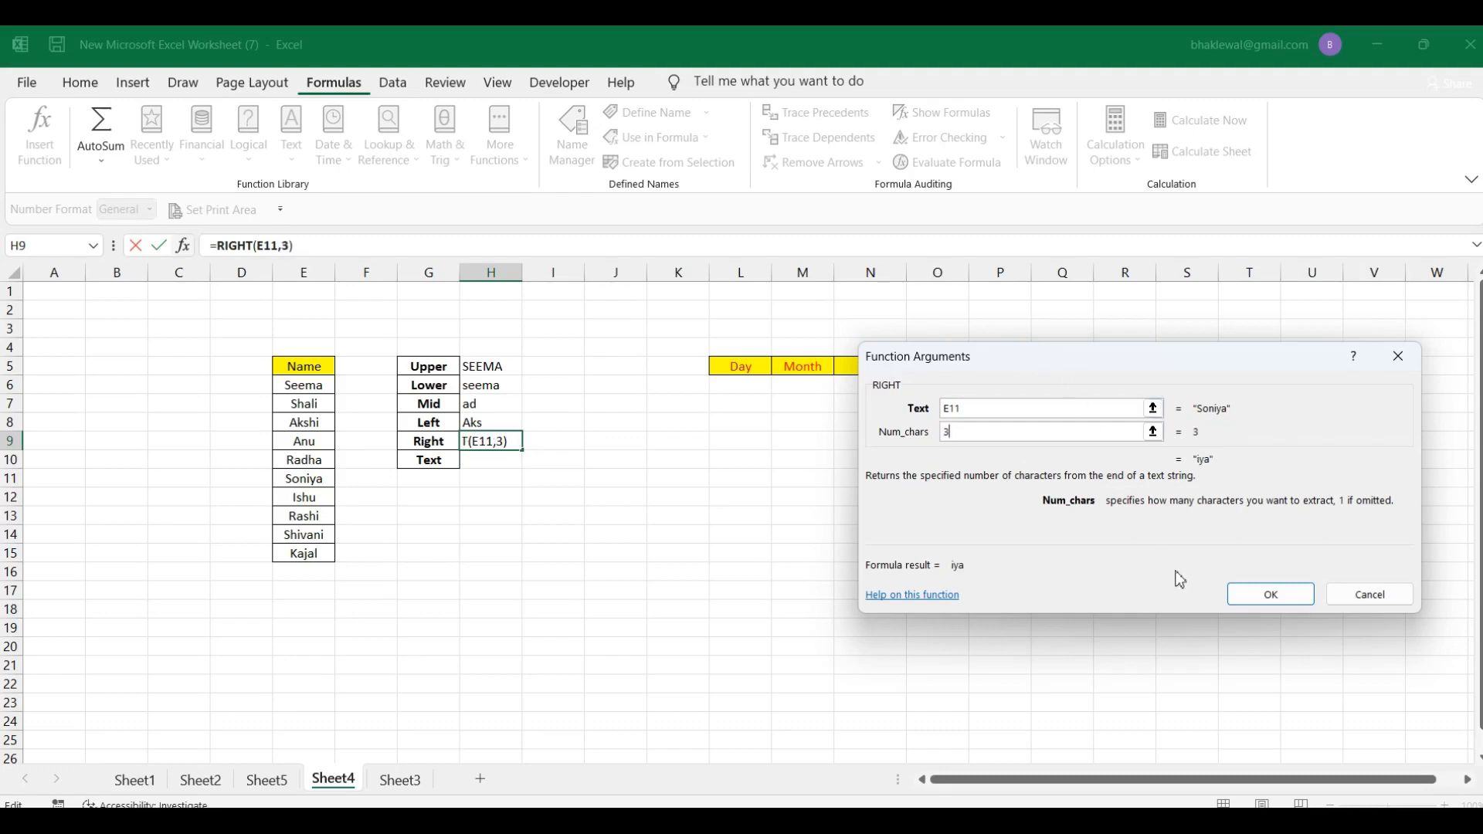
pyautogui.click(1250, 592)
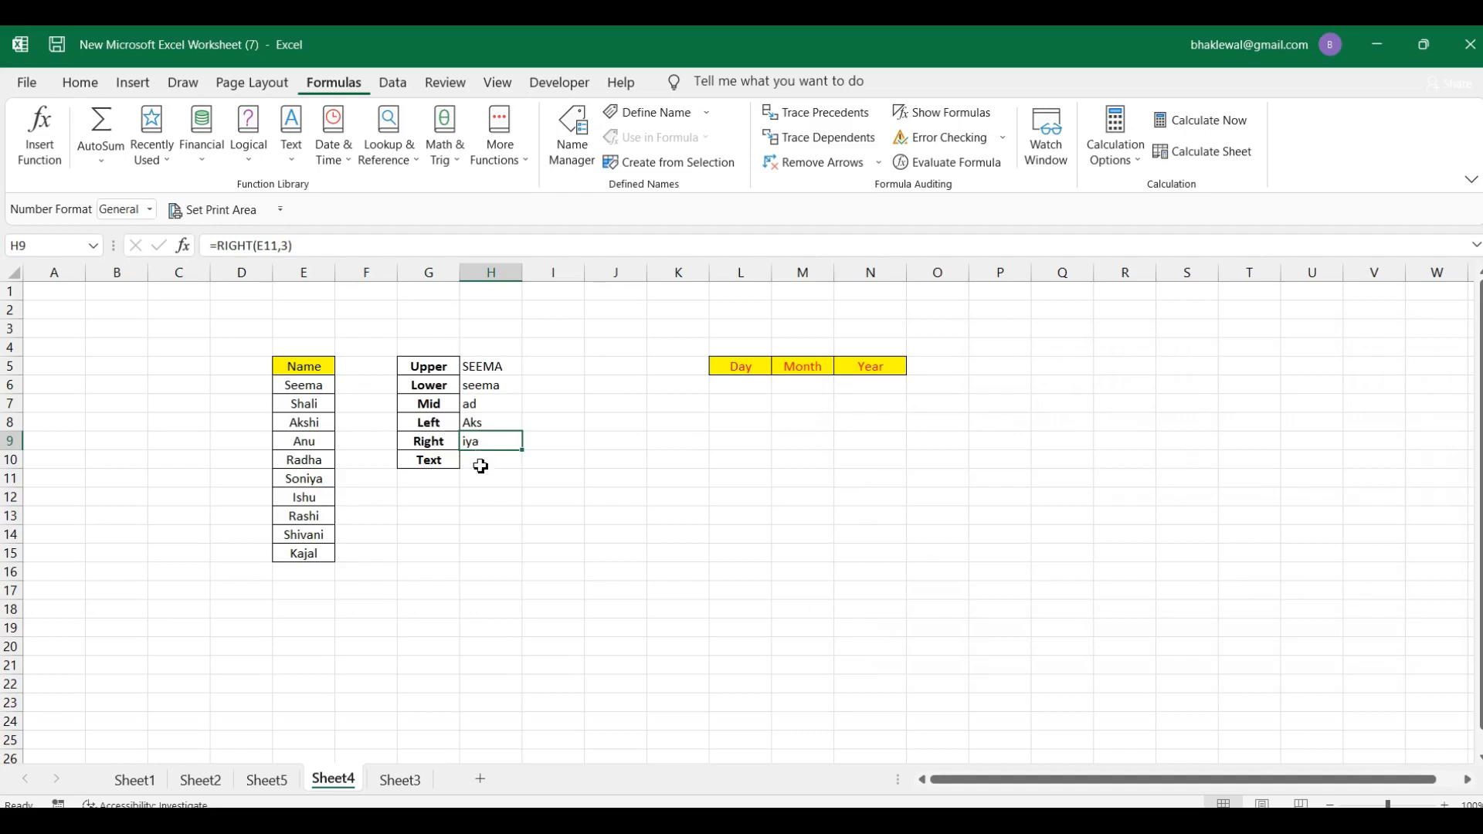
# - Enter the date 7/6/2023 in cell H12
pyautogui.click(183, 821)
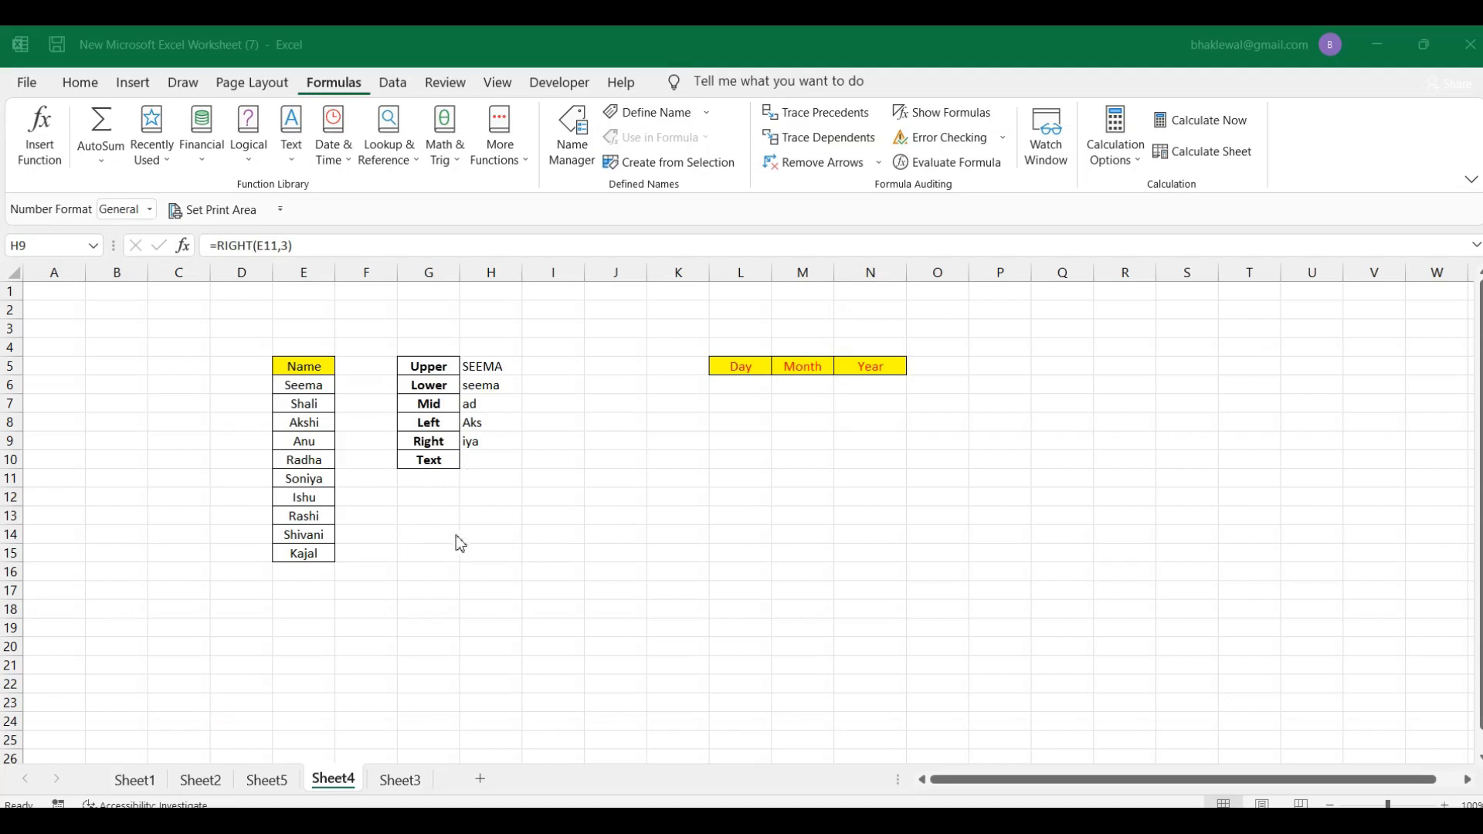
pyautogui.click(474, 500)
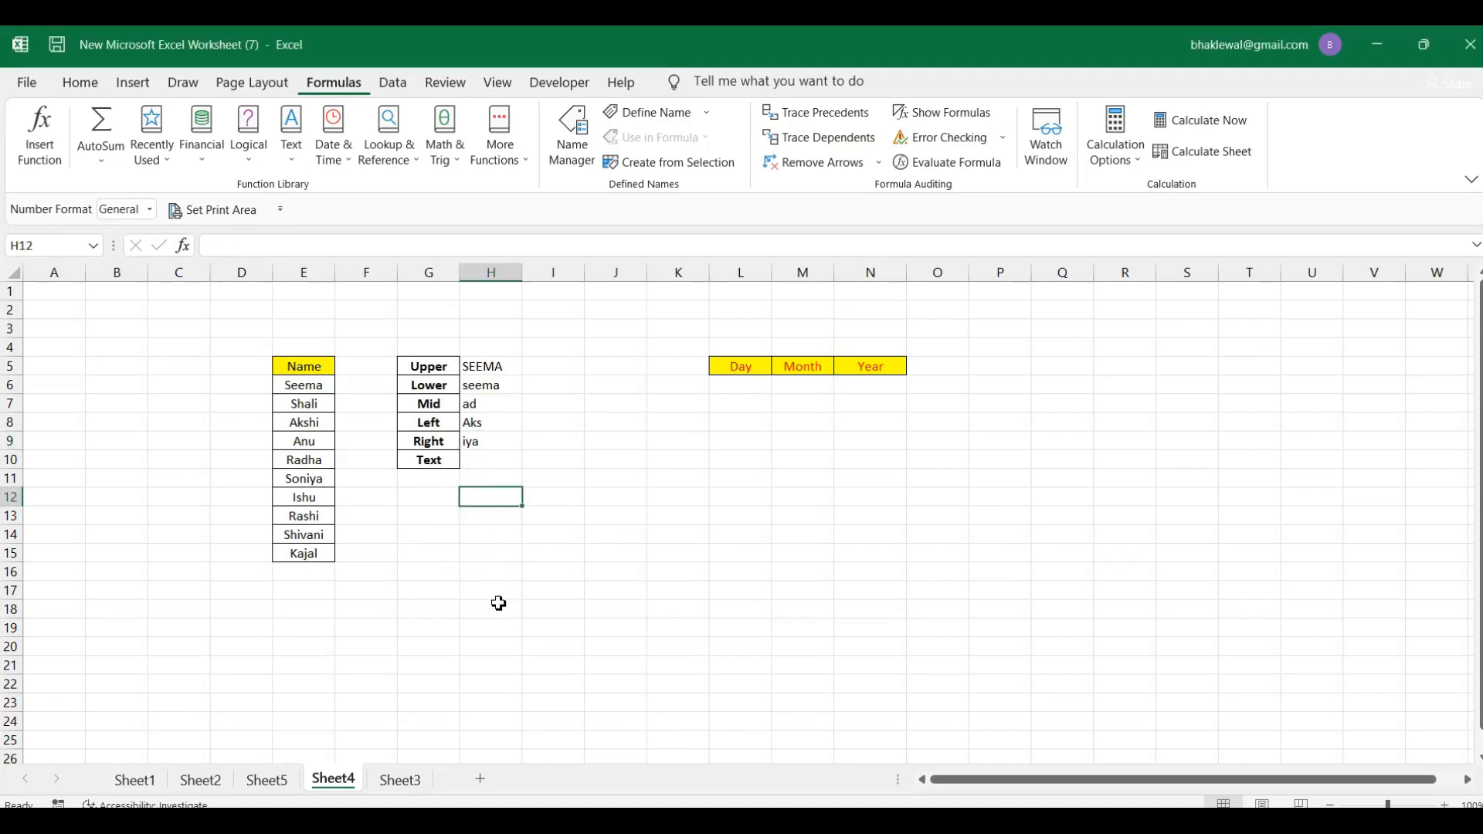
pyautogui.write('7/6/2023')
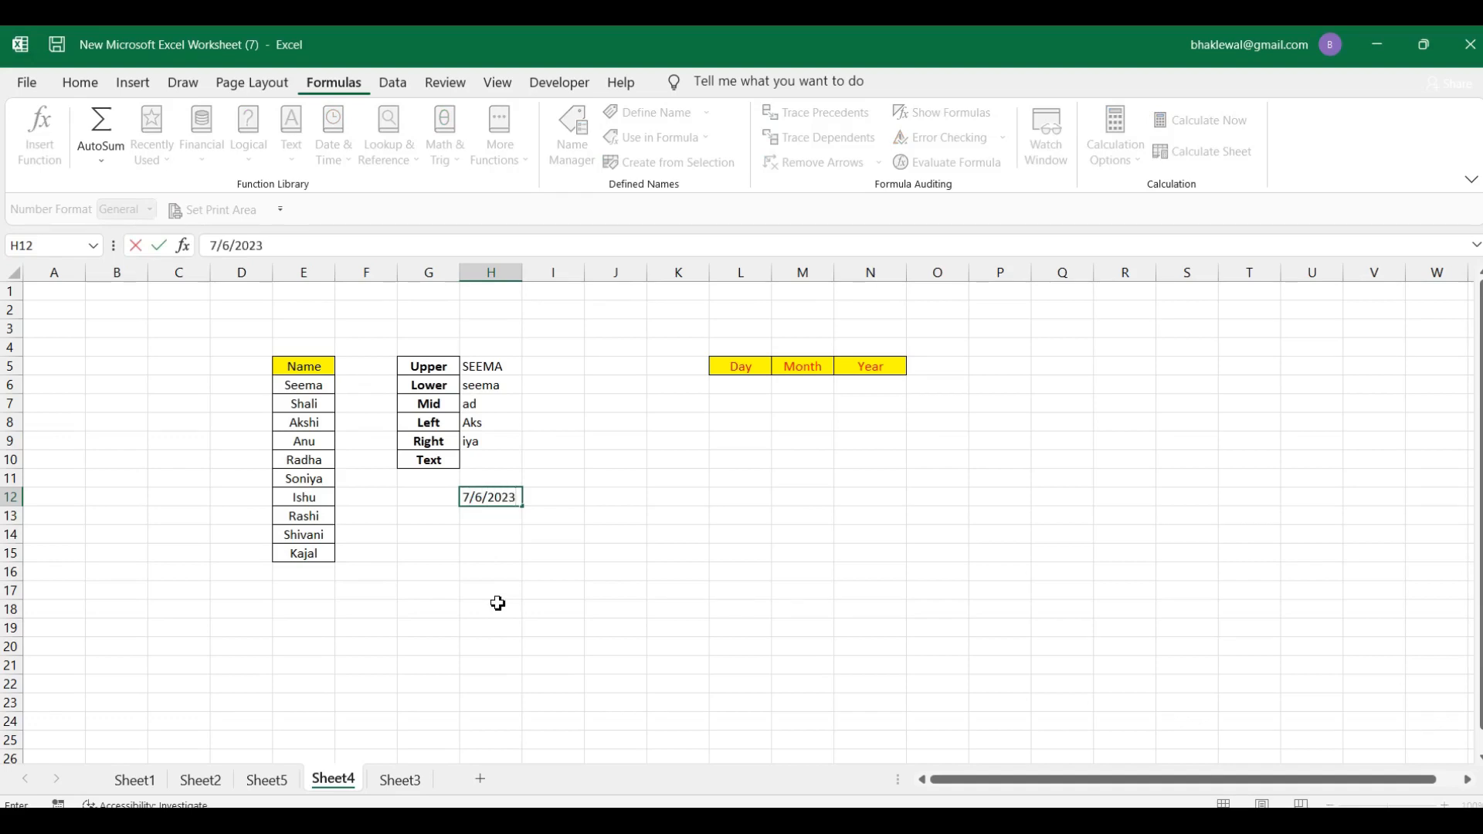
pyautogui.click(494, 600)
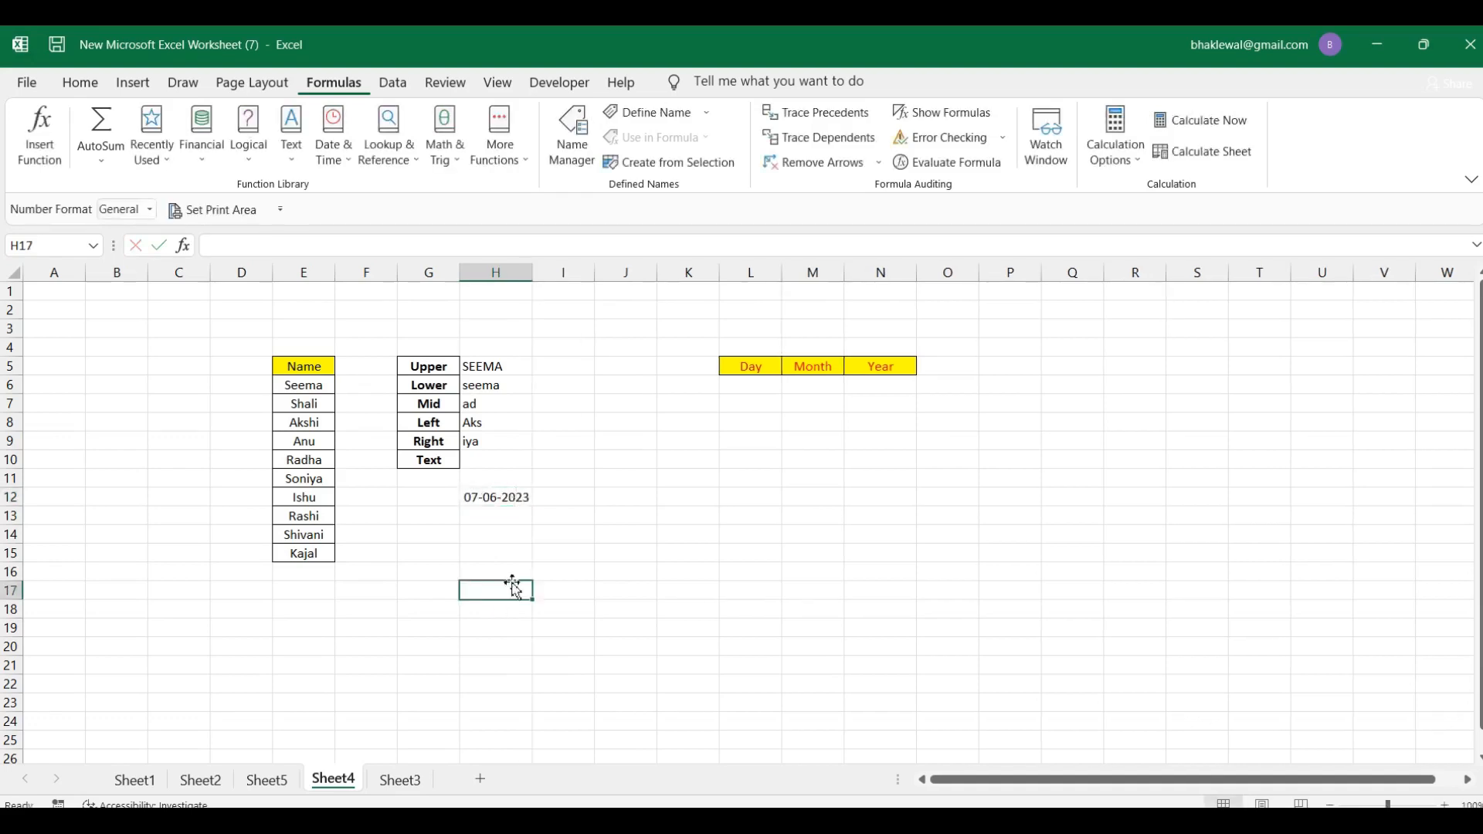
# - Select the empty cell L6 under the Day header
pyautogui.click(750, 392)
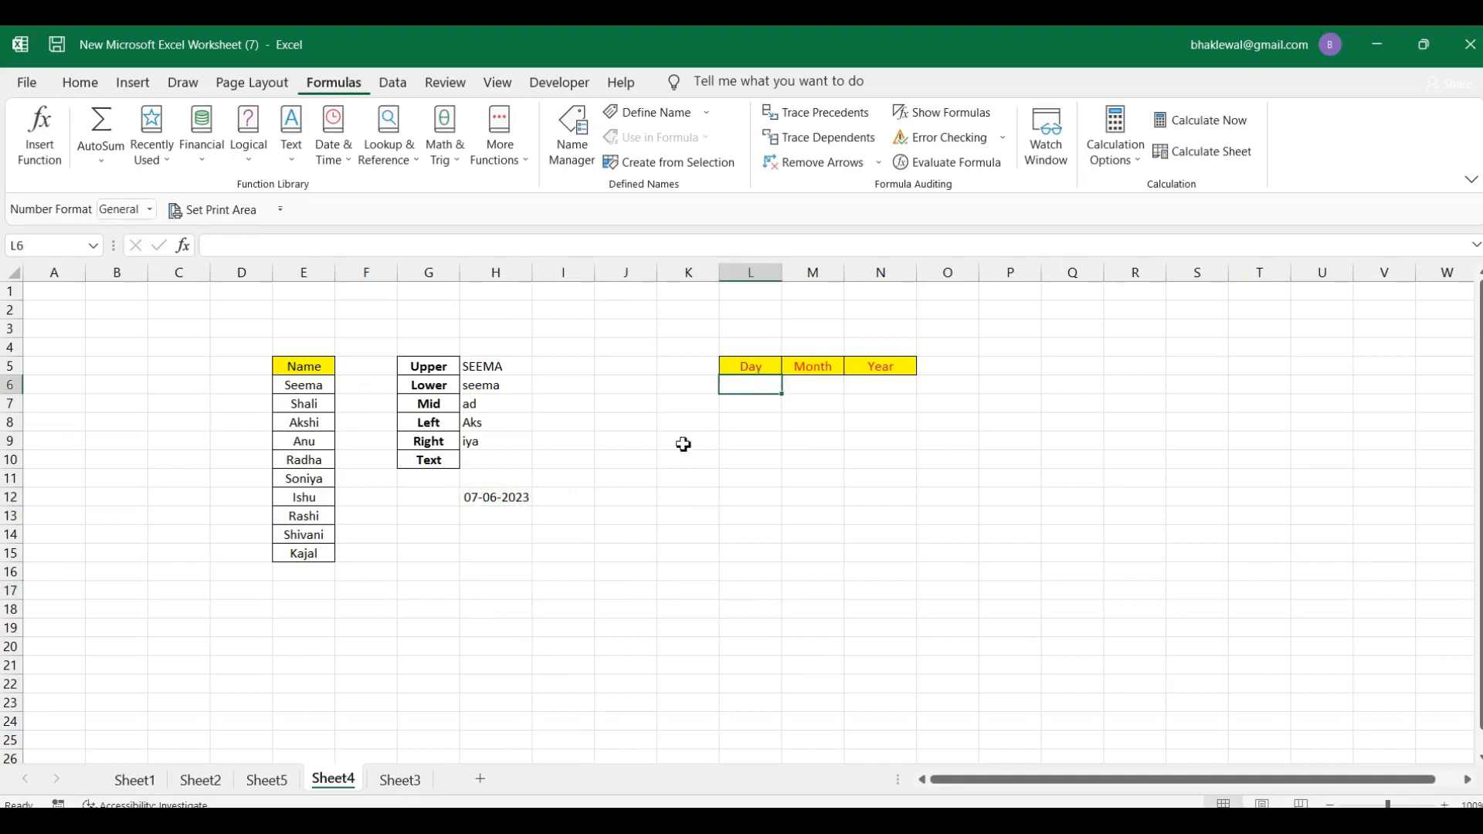
pyautogui.click(210, 819)
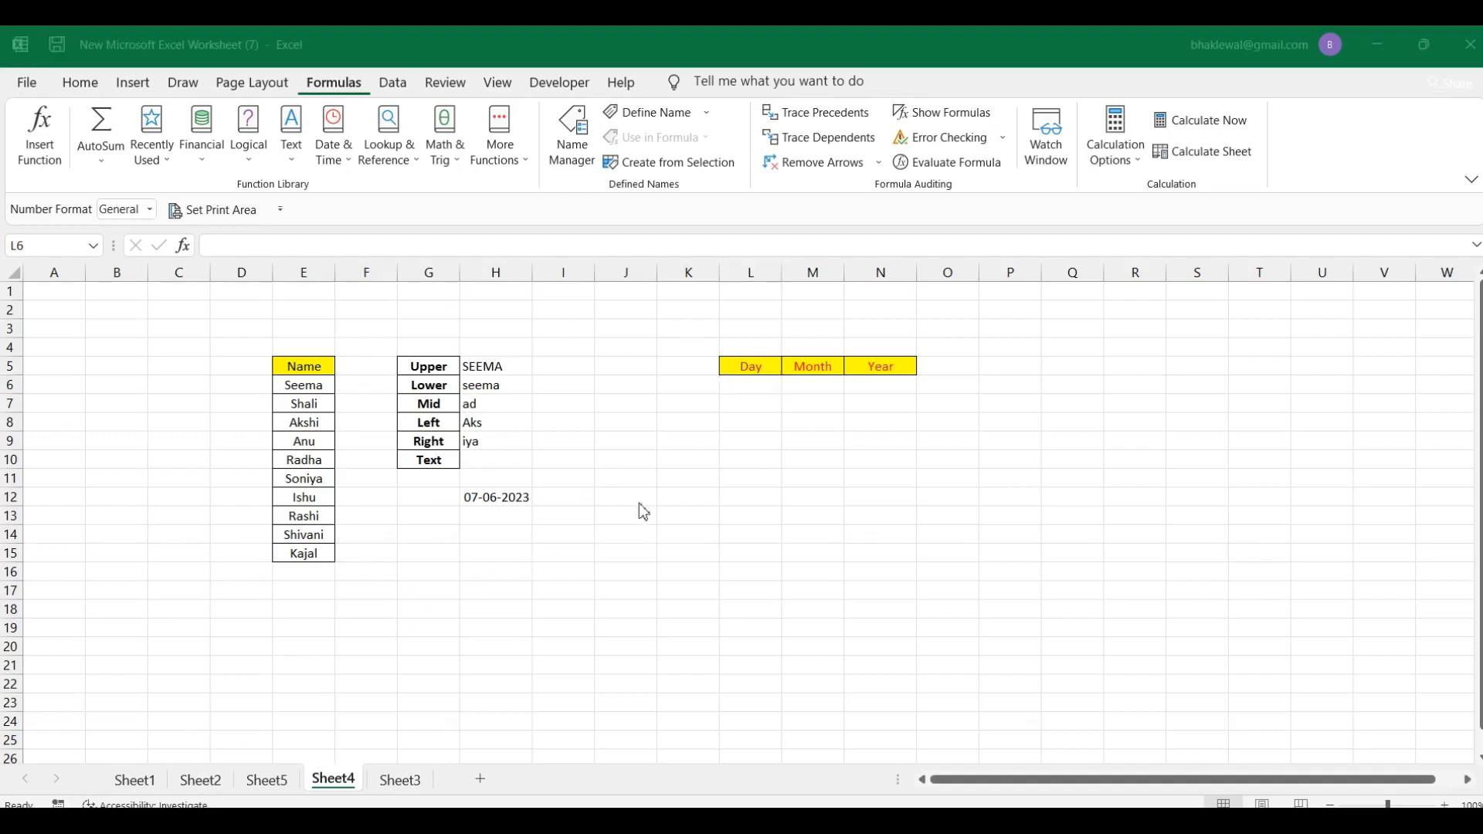
pyautogui.click(751, 393)
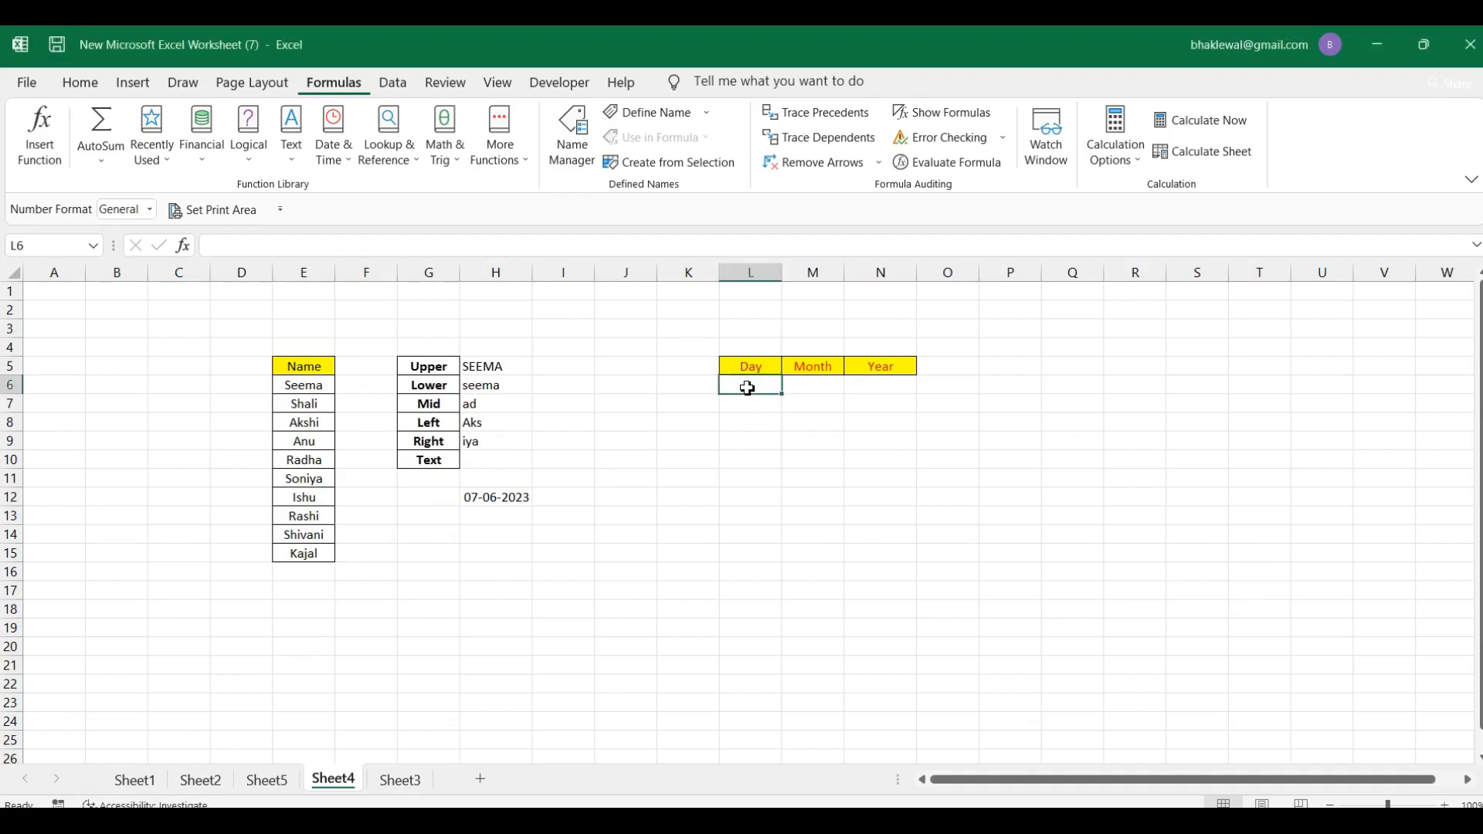
# - Insert a TEXT function in L6 under Day that formats the date in H12 as dd
pyautogui.click(292, 152)
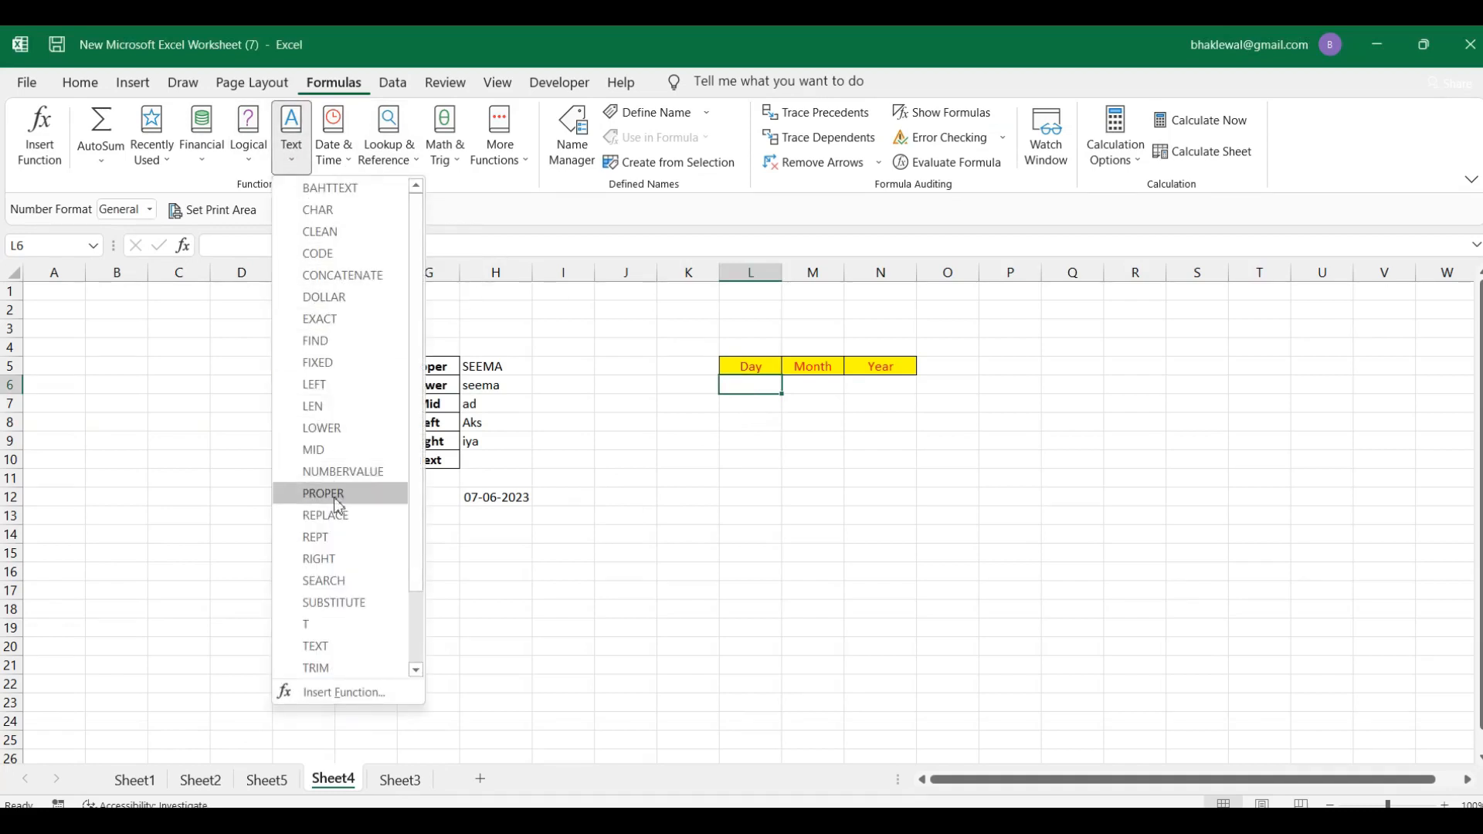
pyautogui.click(315, 647)
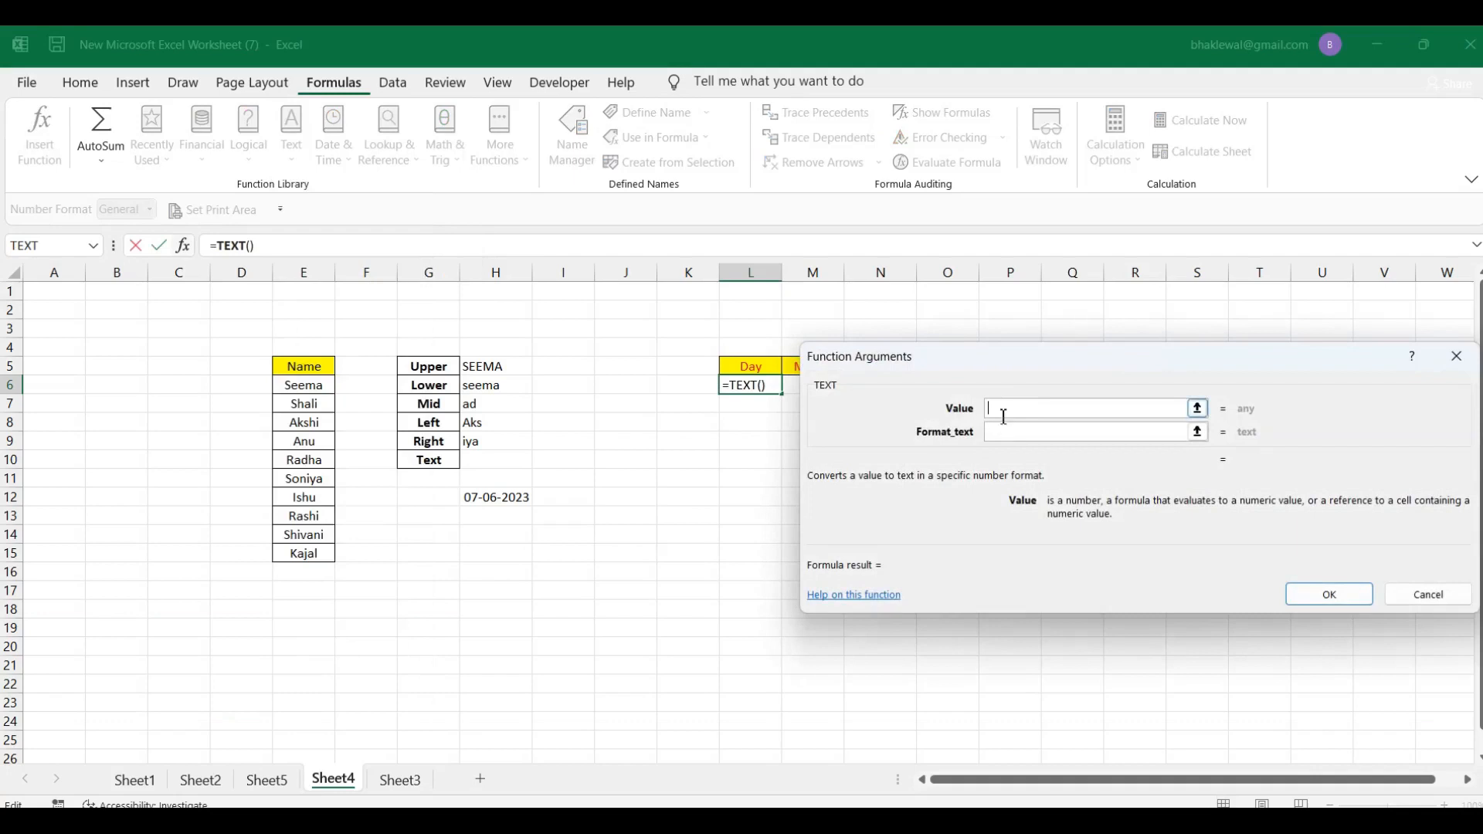
pyautogui.click(498, 496)
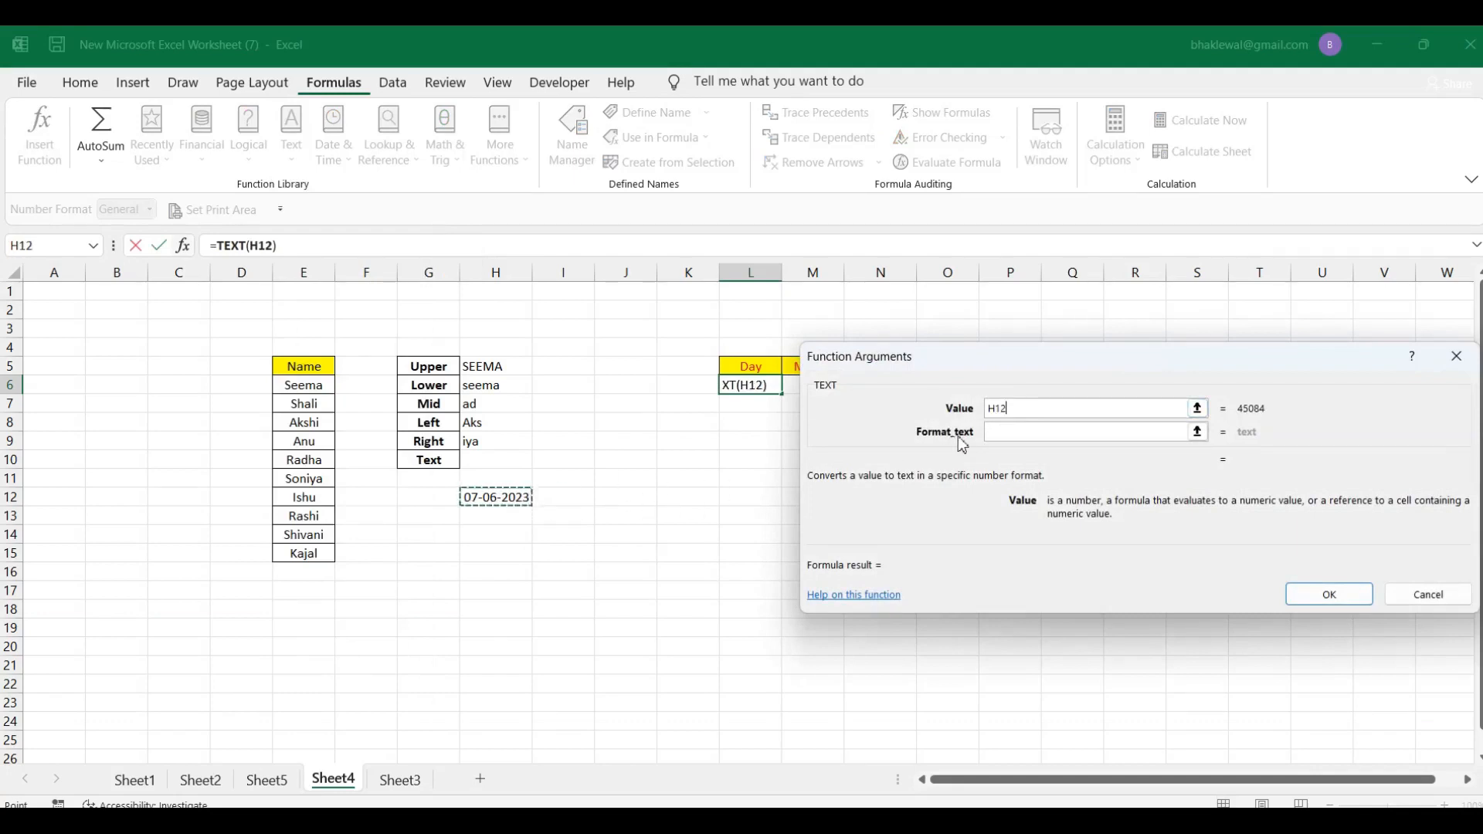
pyautogui.click(998, 431)
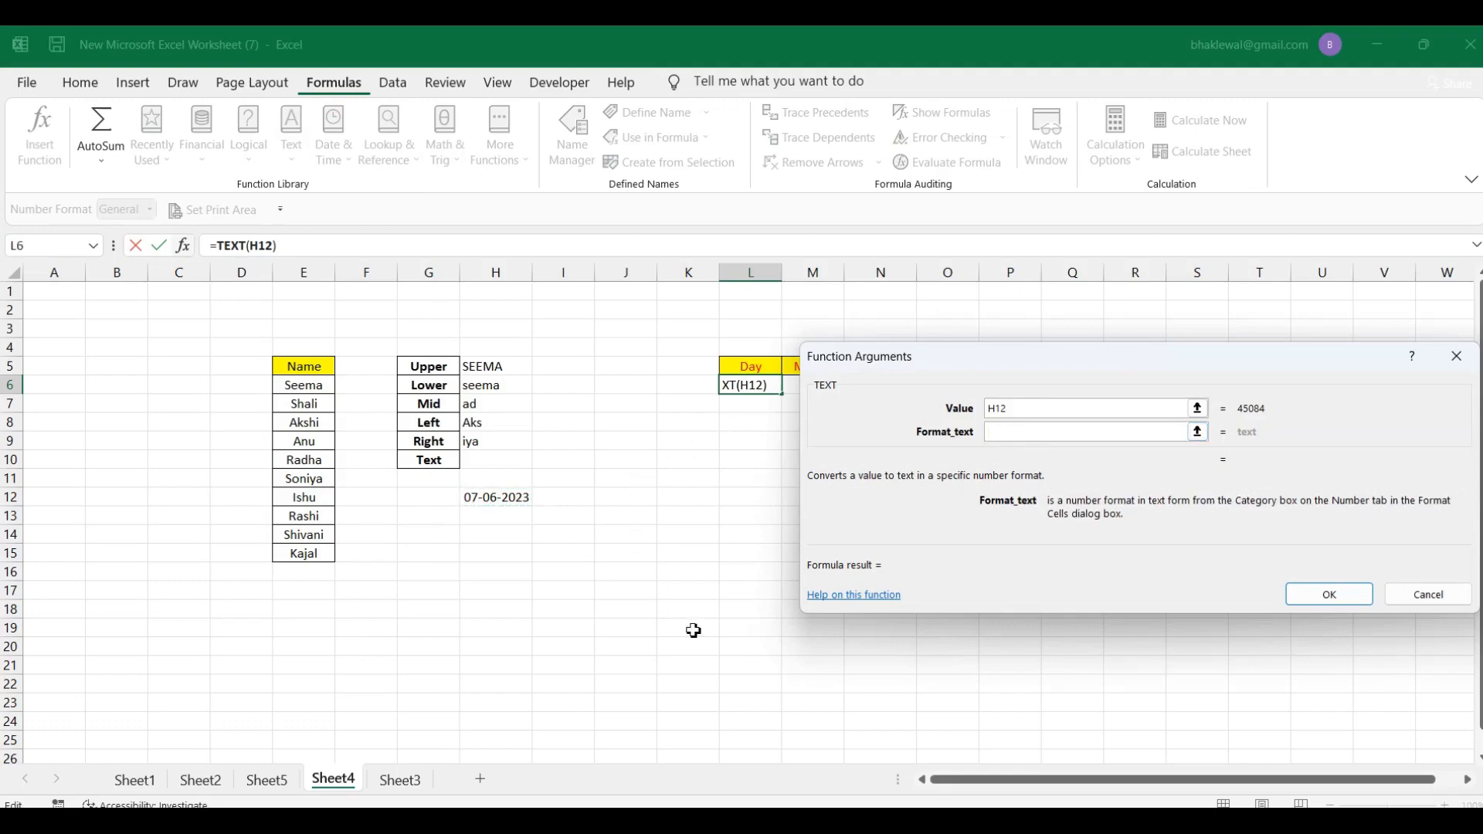
pyautogui.write('dd')
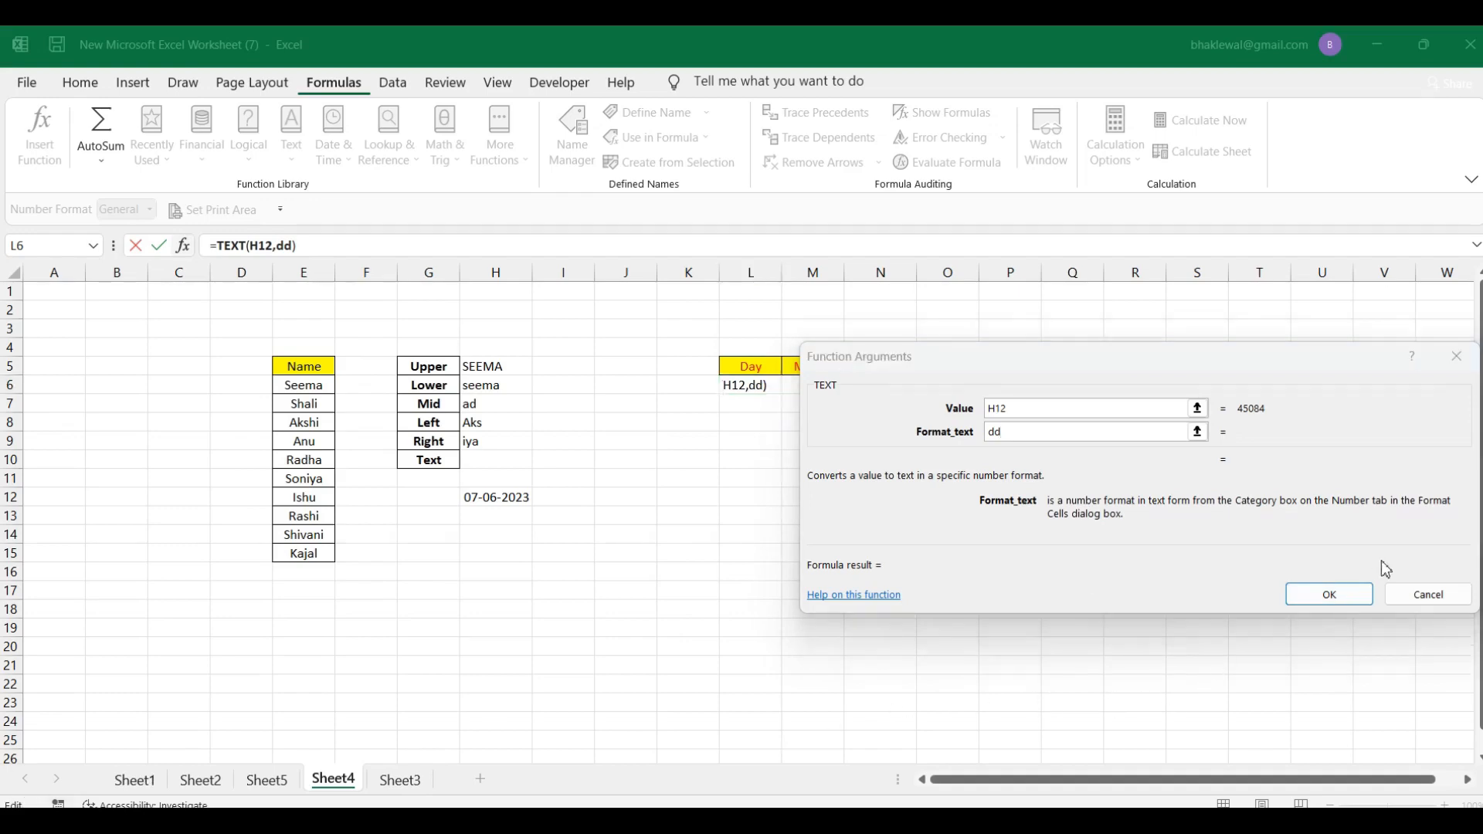
pyautogui.click(1330, 602)
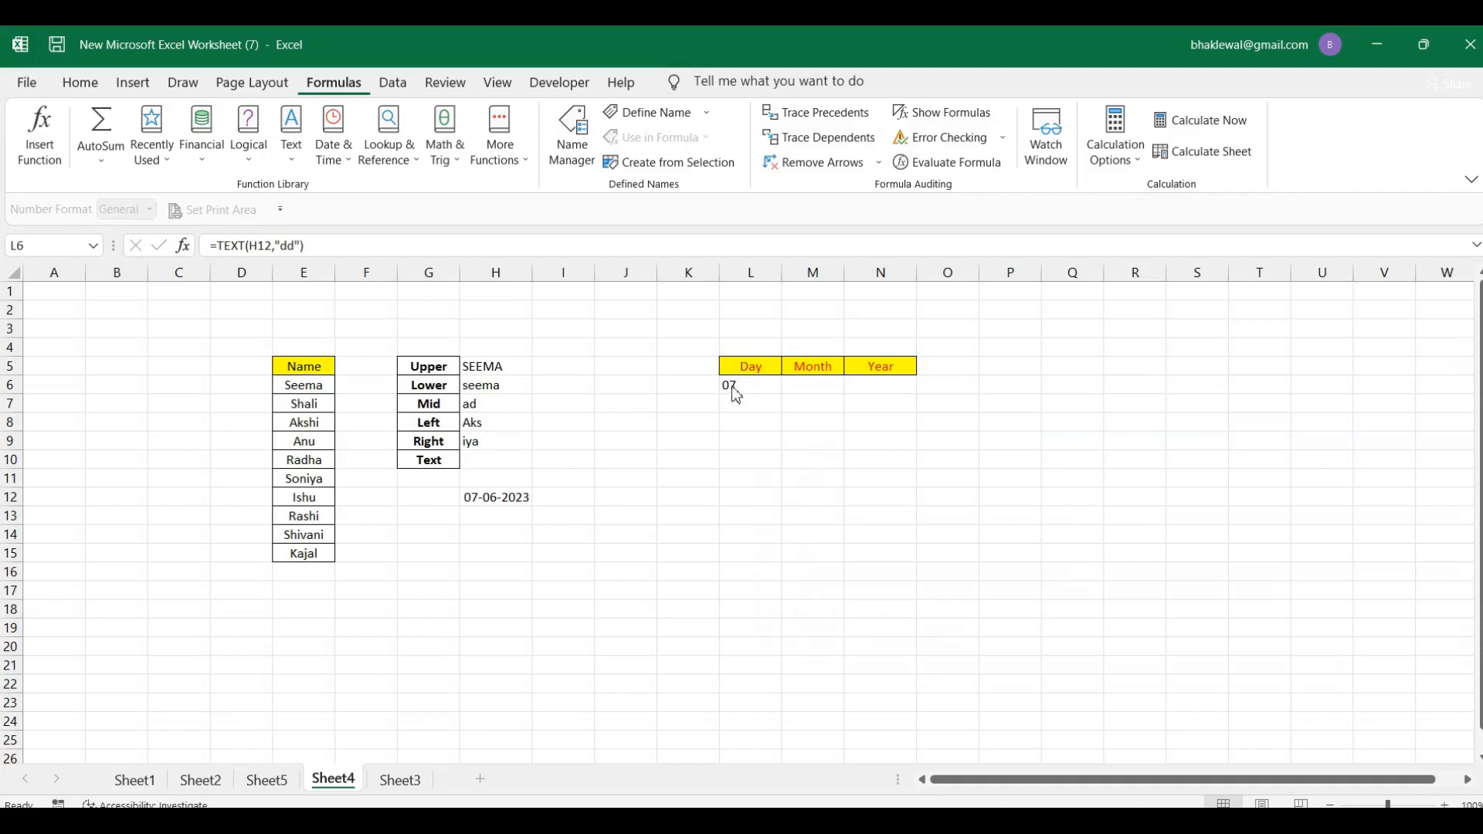
# - Insert a TEXT function in M6 under Month that formats the date in H12 as mm
pyautogui.click(804, 387)
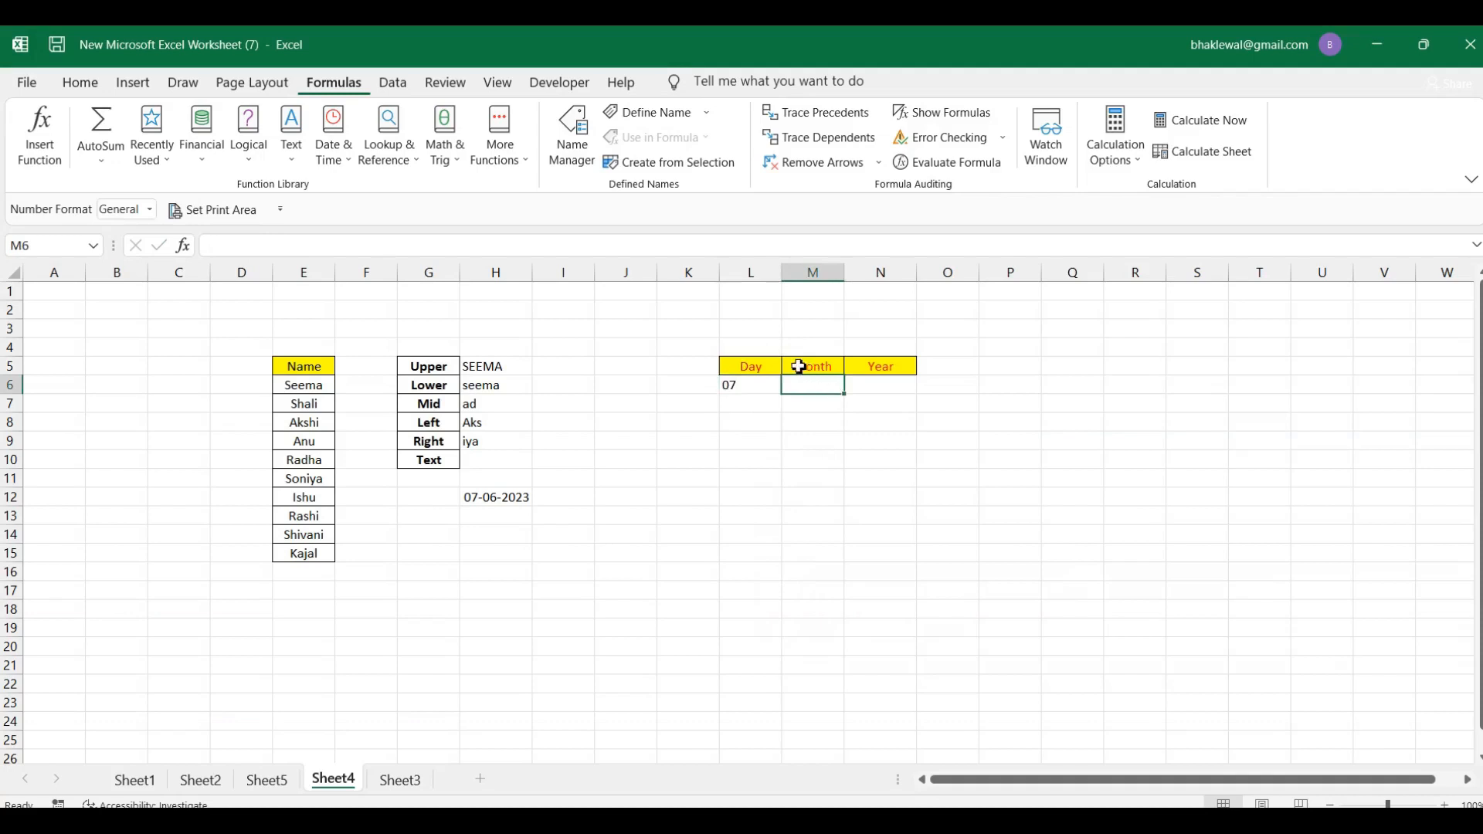
pyautogui.click(290, 154)
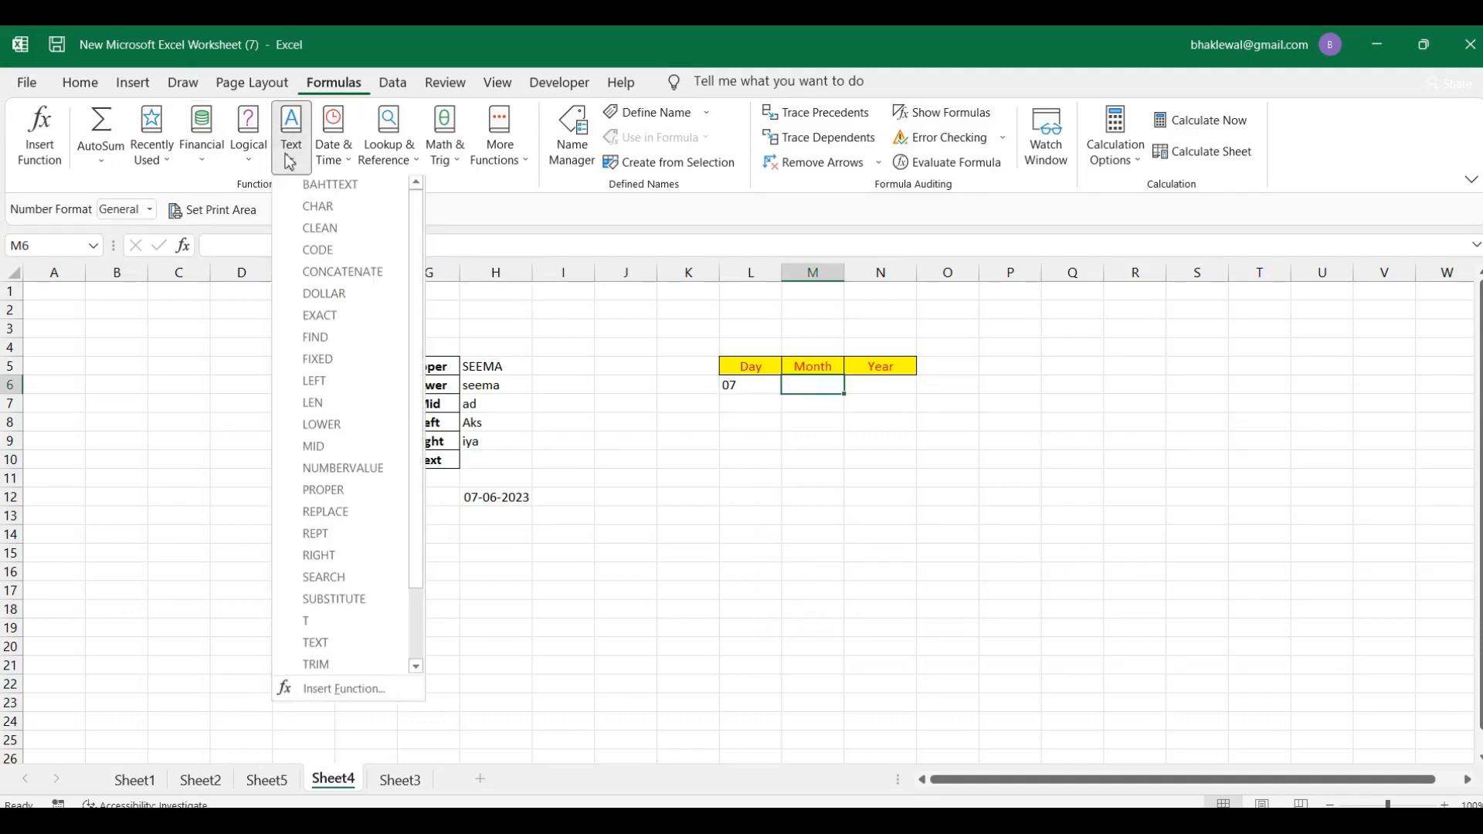
pyautogui.click(309, 648)
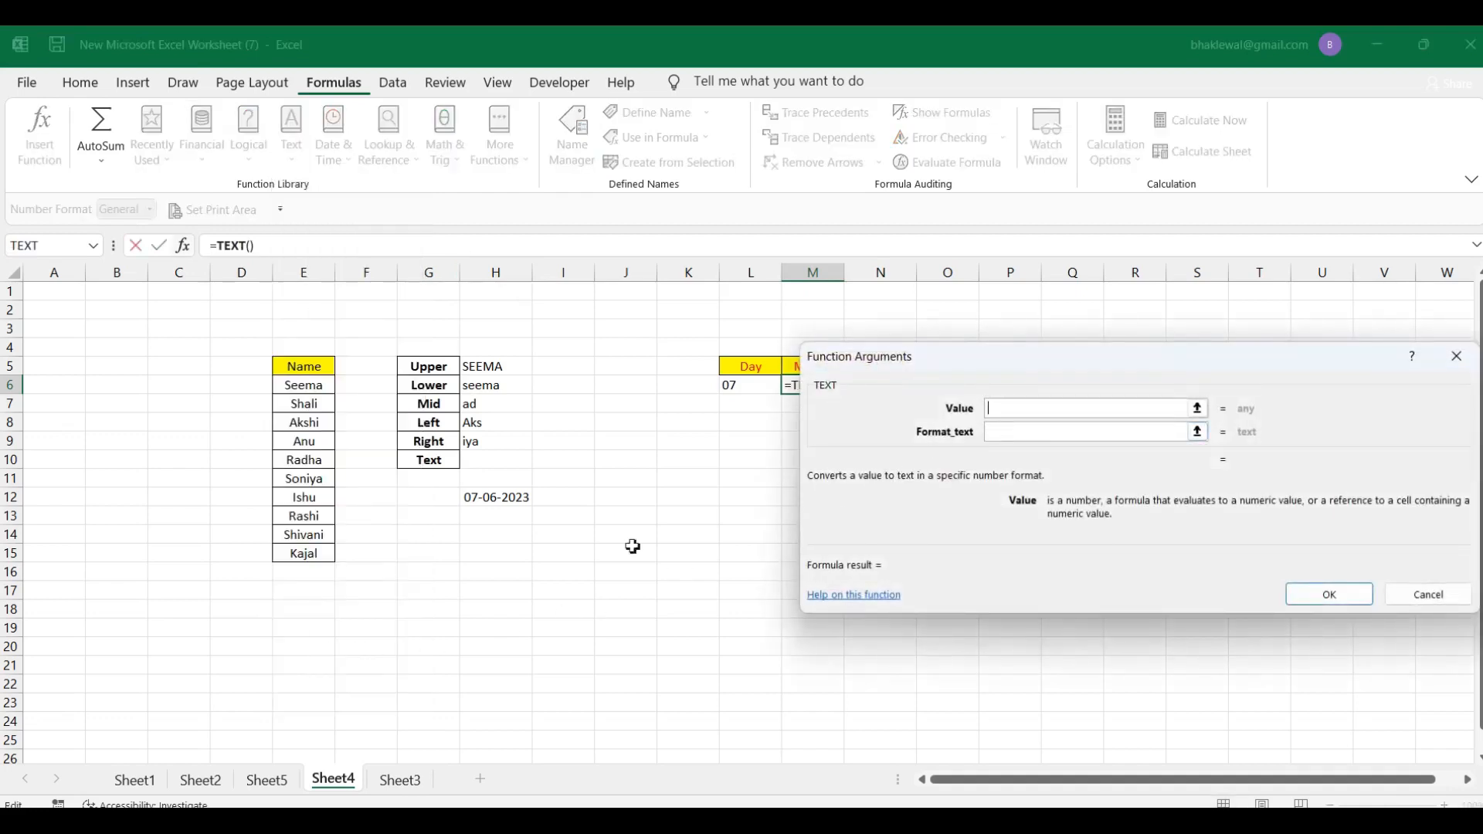
pyautogui.click(488, 500)
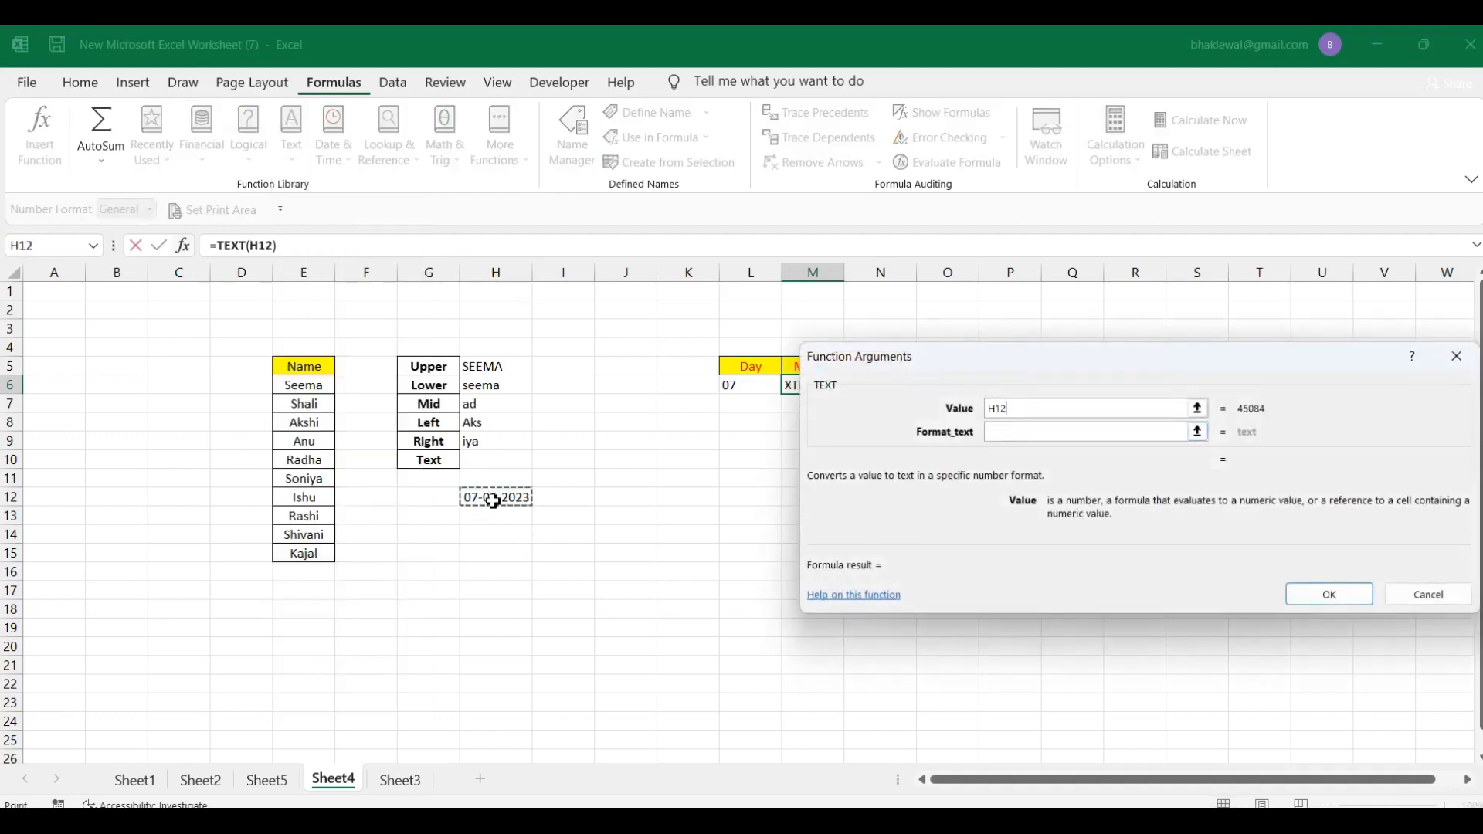
pyautogui.click(1004, 432)
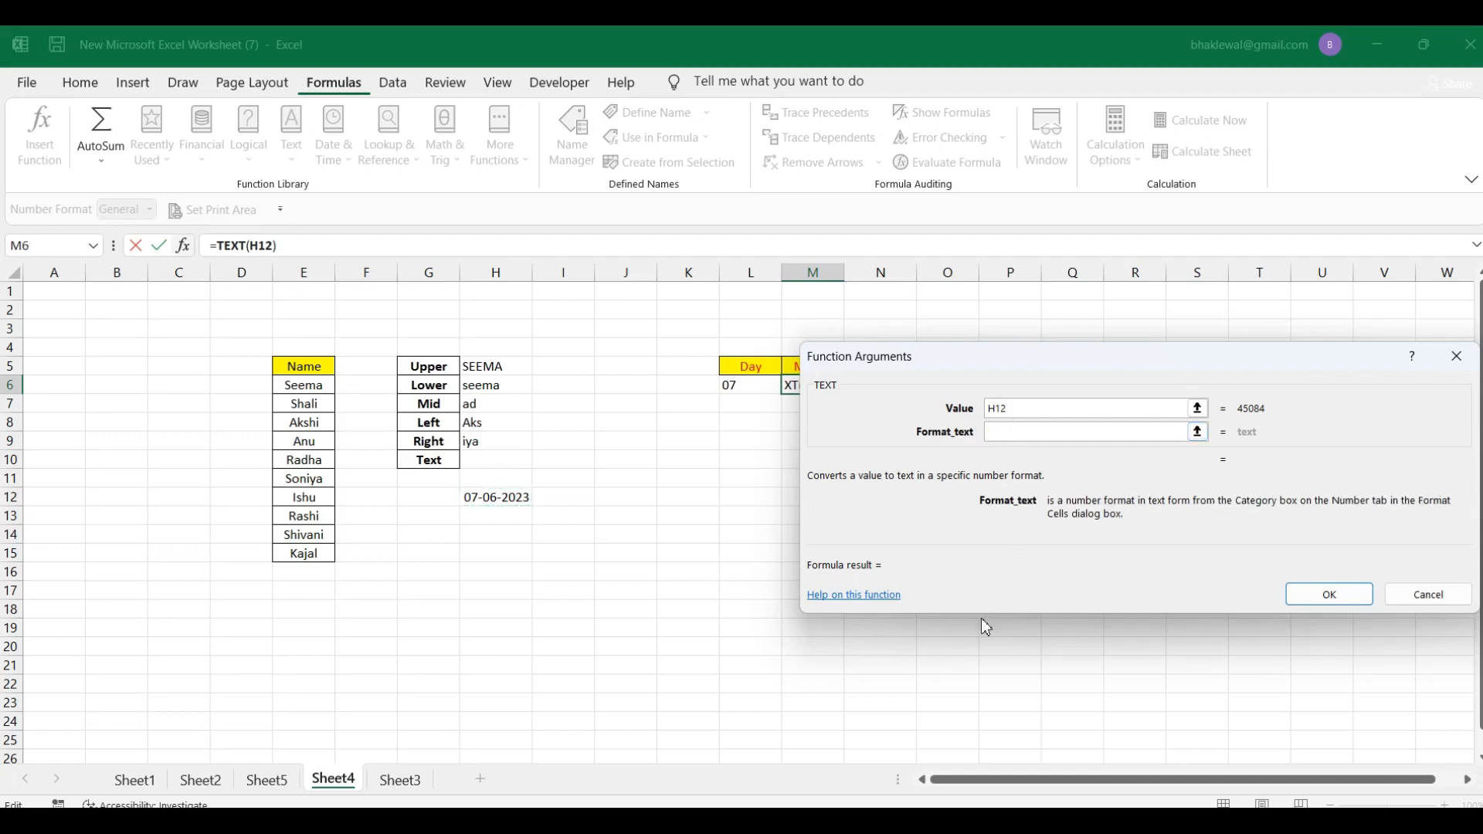
pyautogui.write('mm')
pyautogui.click(1317, 597)
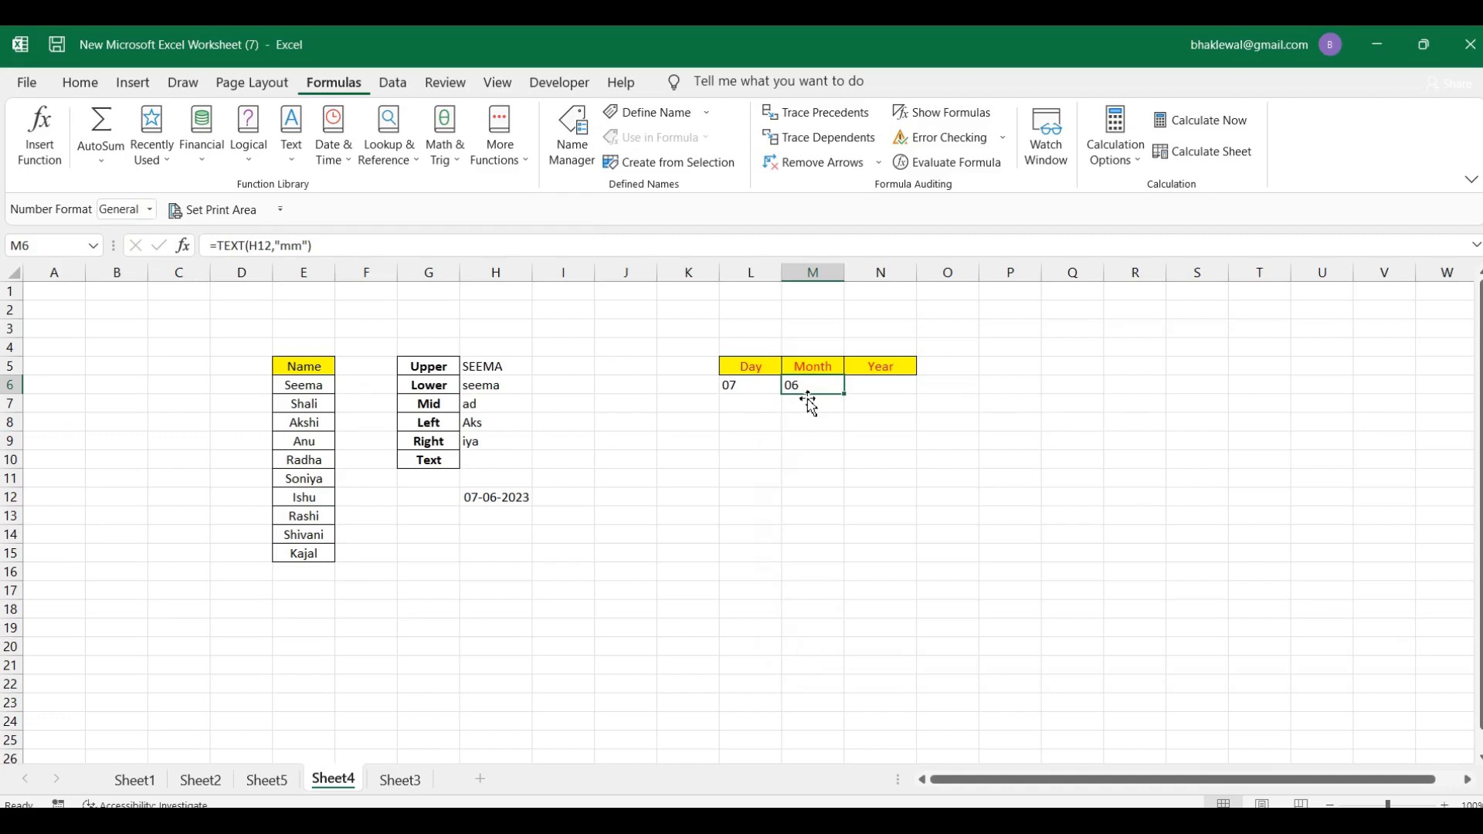
# - Insert a TEXT function in N6 under Year that formats the date in H12 as yy
pyautogui.click(889, 390)
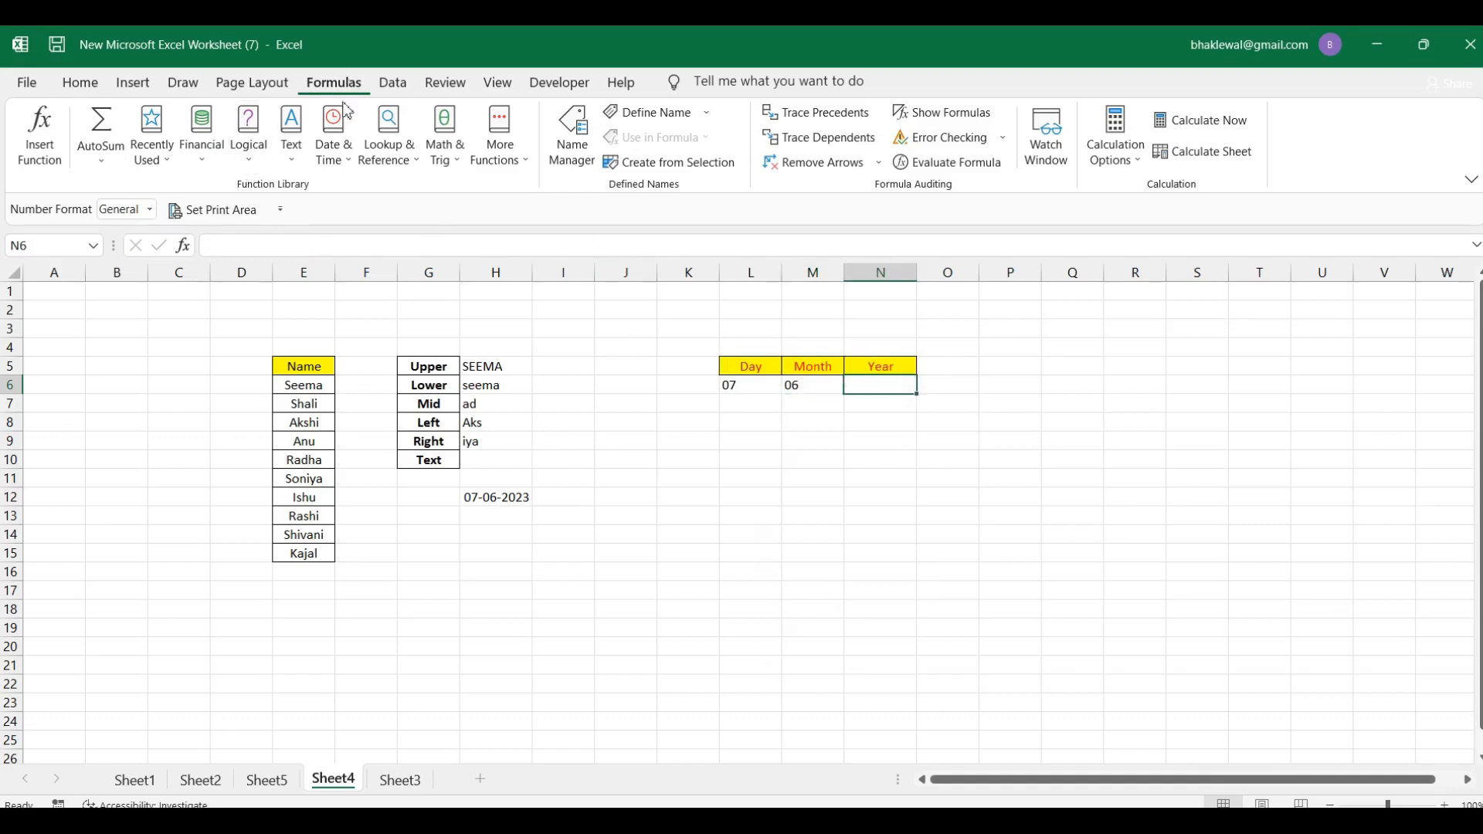
pyautogui.click(291, 143)
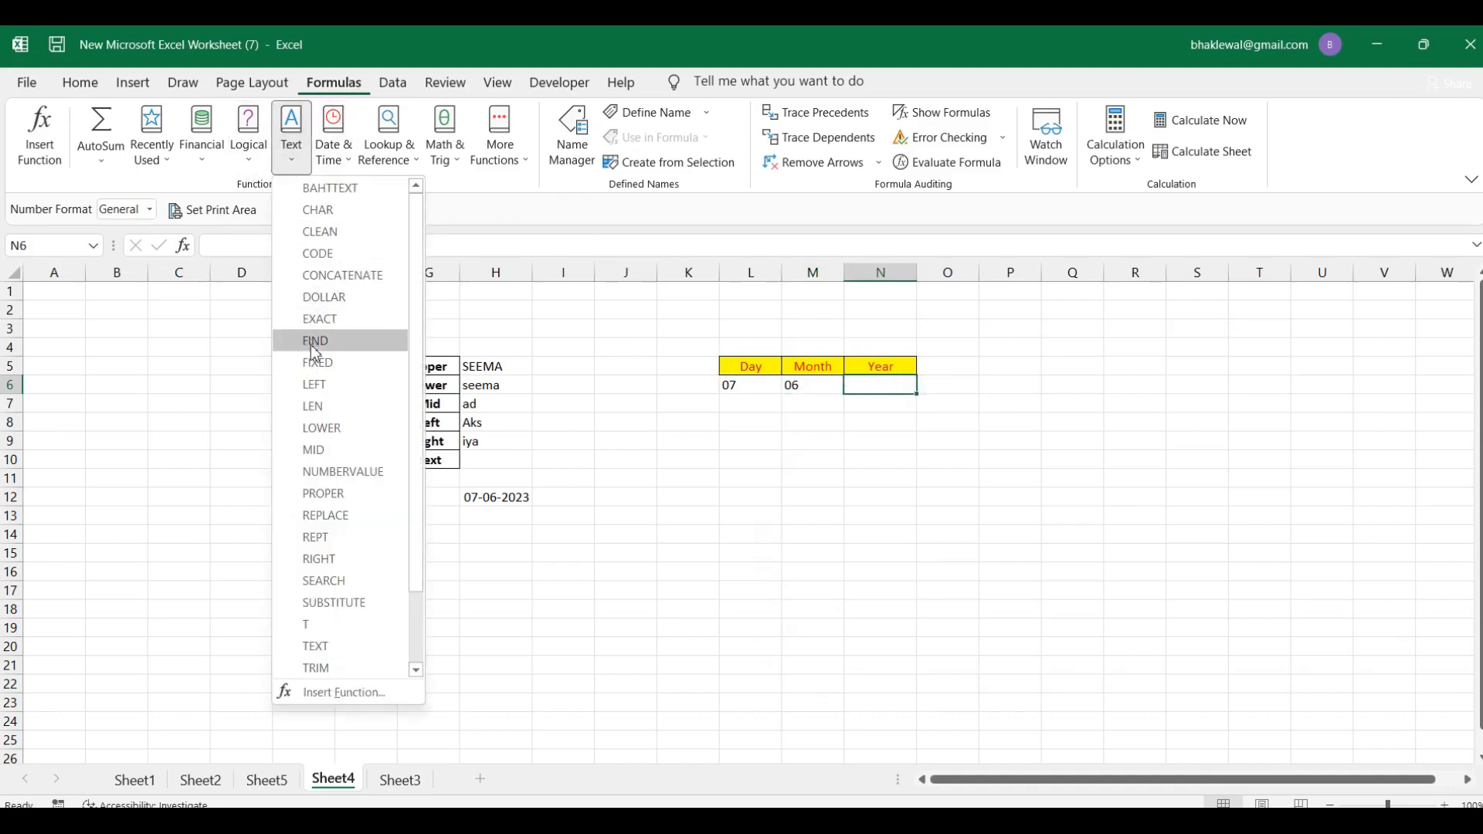
pyautogui.click(318, 644)
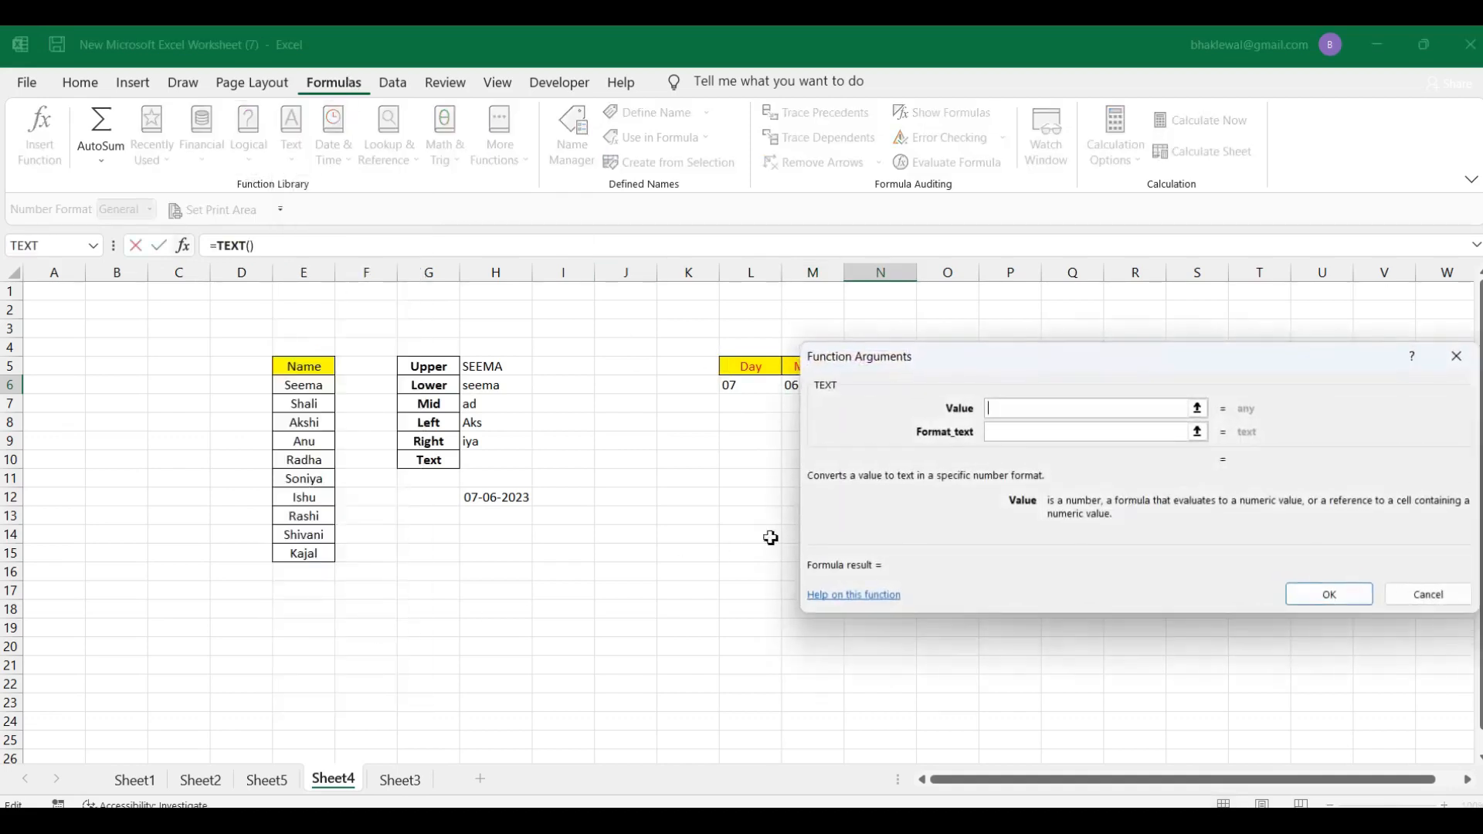
pyautogui.click(496, 497)
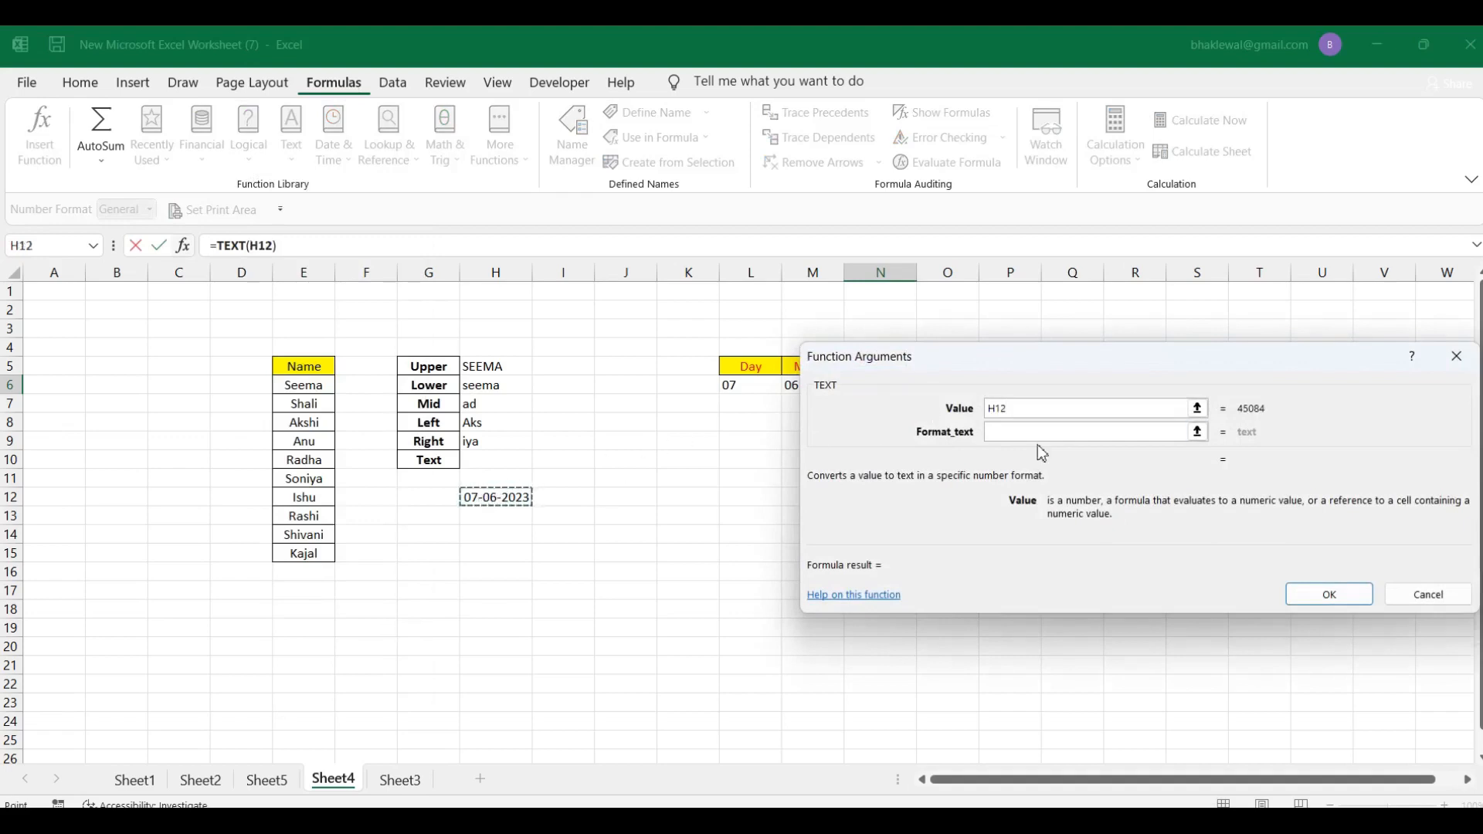
pyautogui.click(1008, 433)
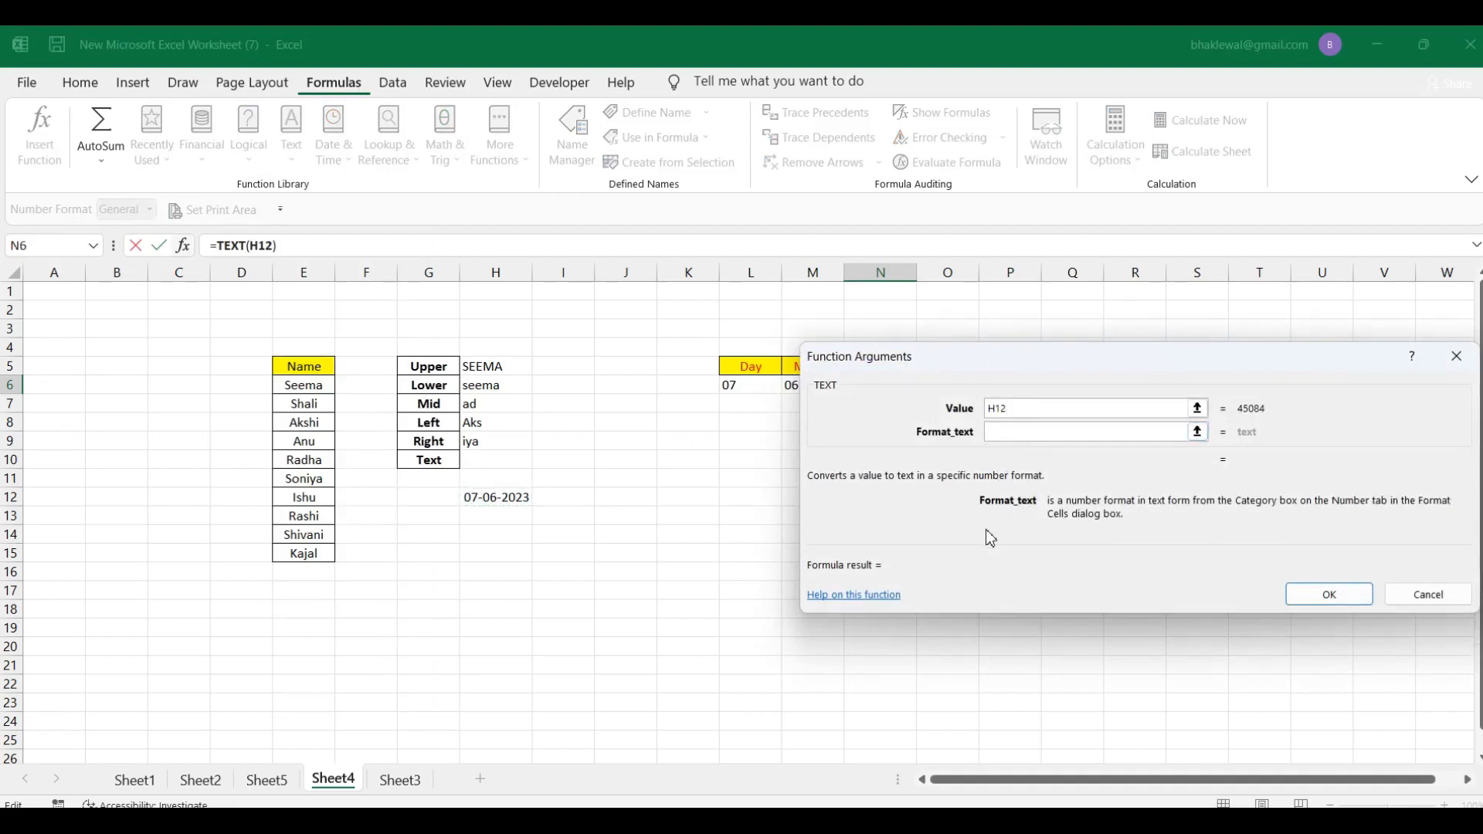
pyautogui.write('yy')
pyautogui.click(1317, 595)
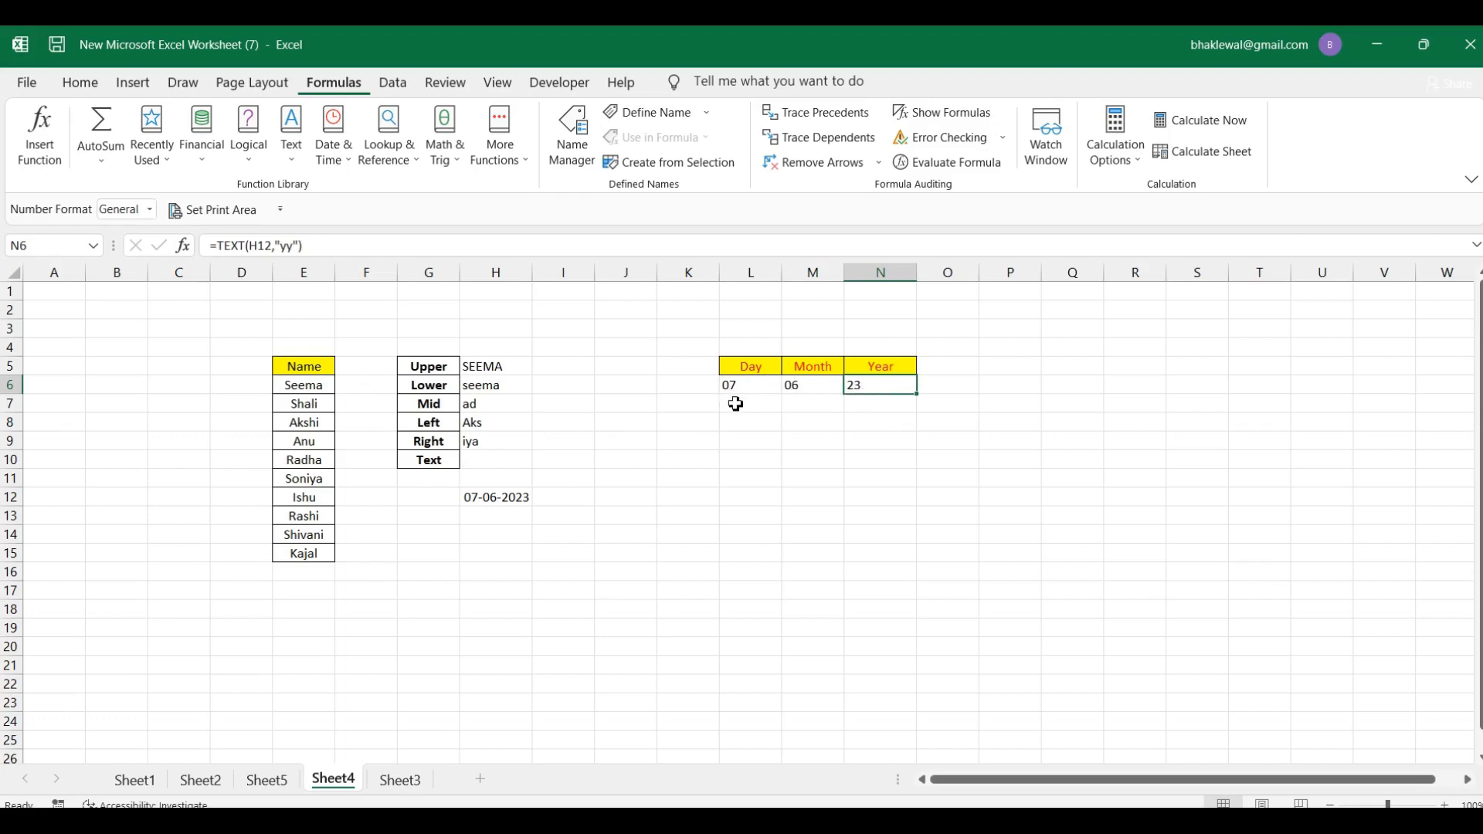
# - Clear the Day, Month and Year formulas in L6:N6
pyautogui.moveTo(734, 386); pyautogui.dragTo(889, 386)
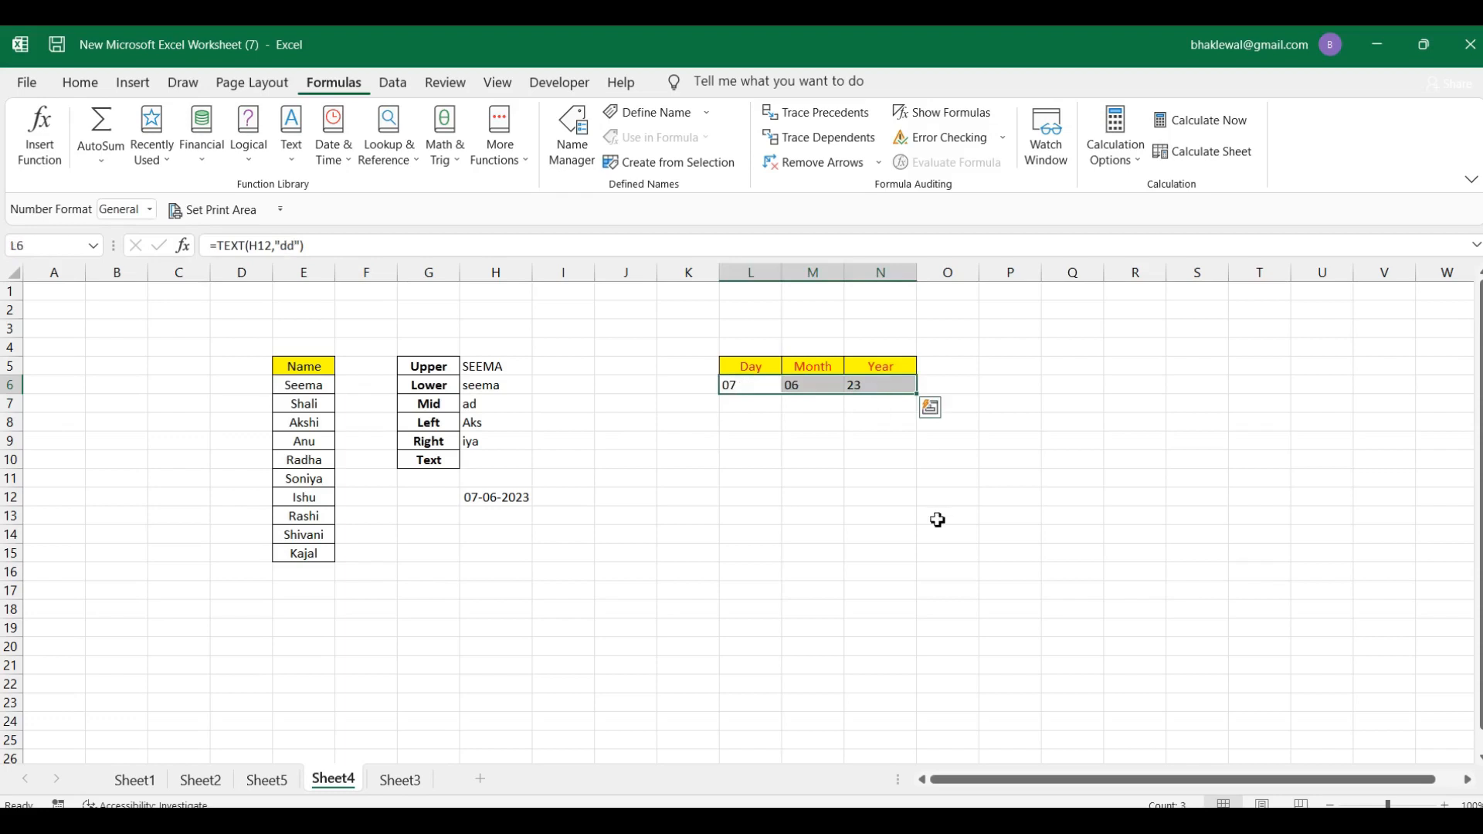
pyautogui.press('Delete')
pyautogui.click(798, 408)
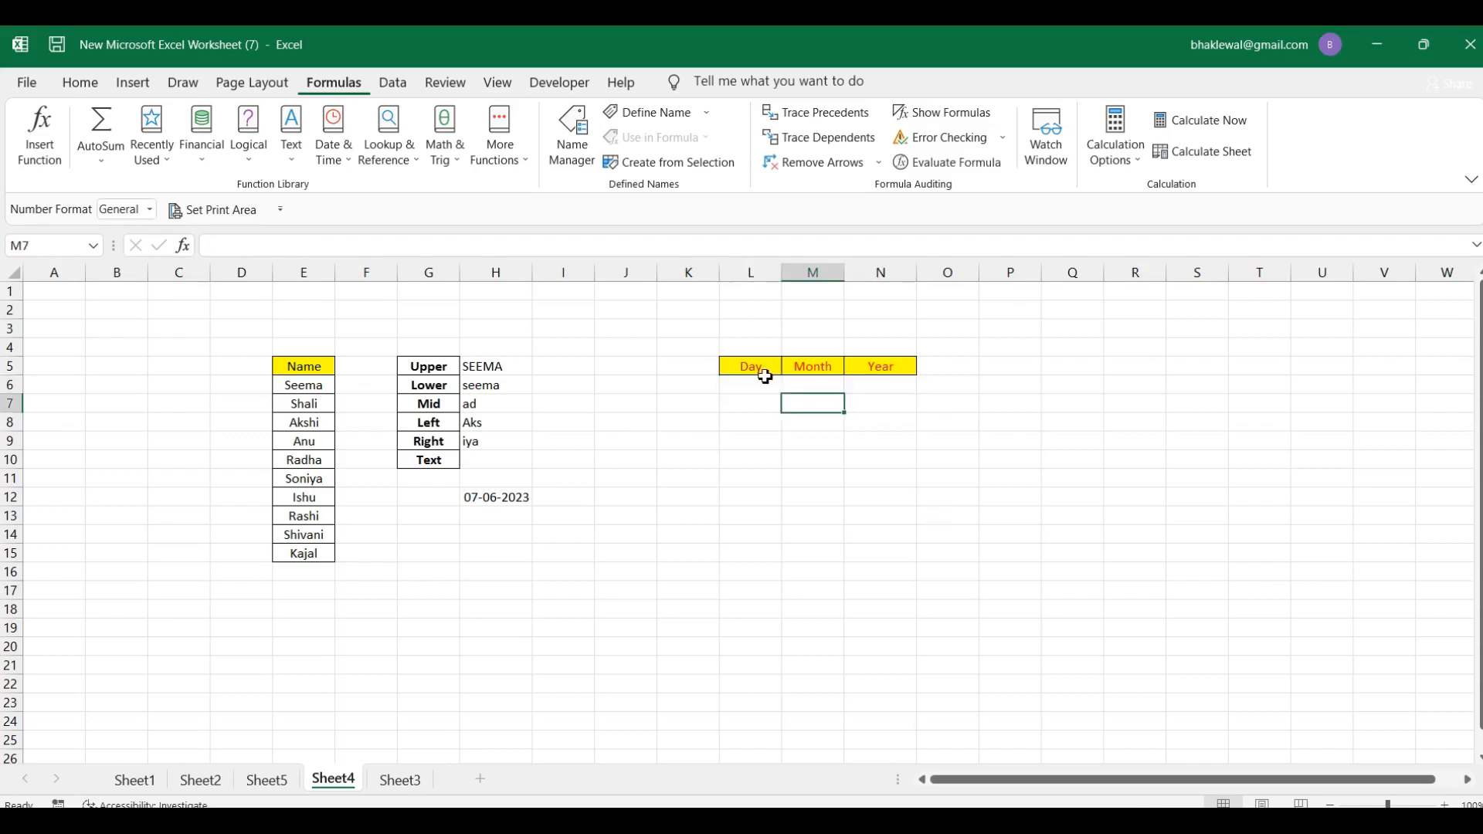
# - Write the formula =TEXT(H12,"dd") directly in L6 under Day
pyautogui.click(767, 384)
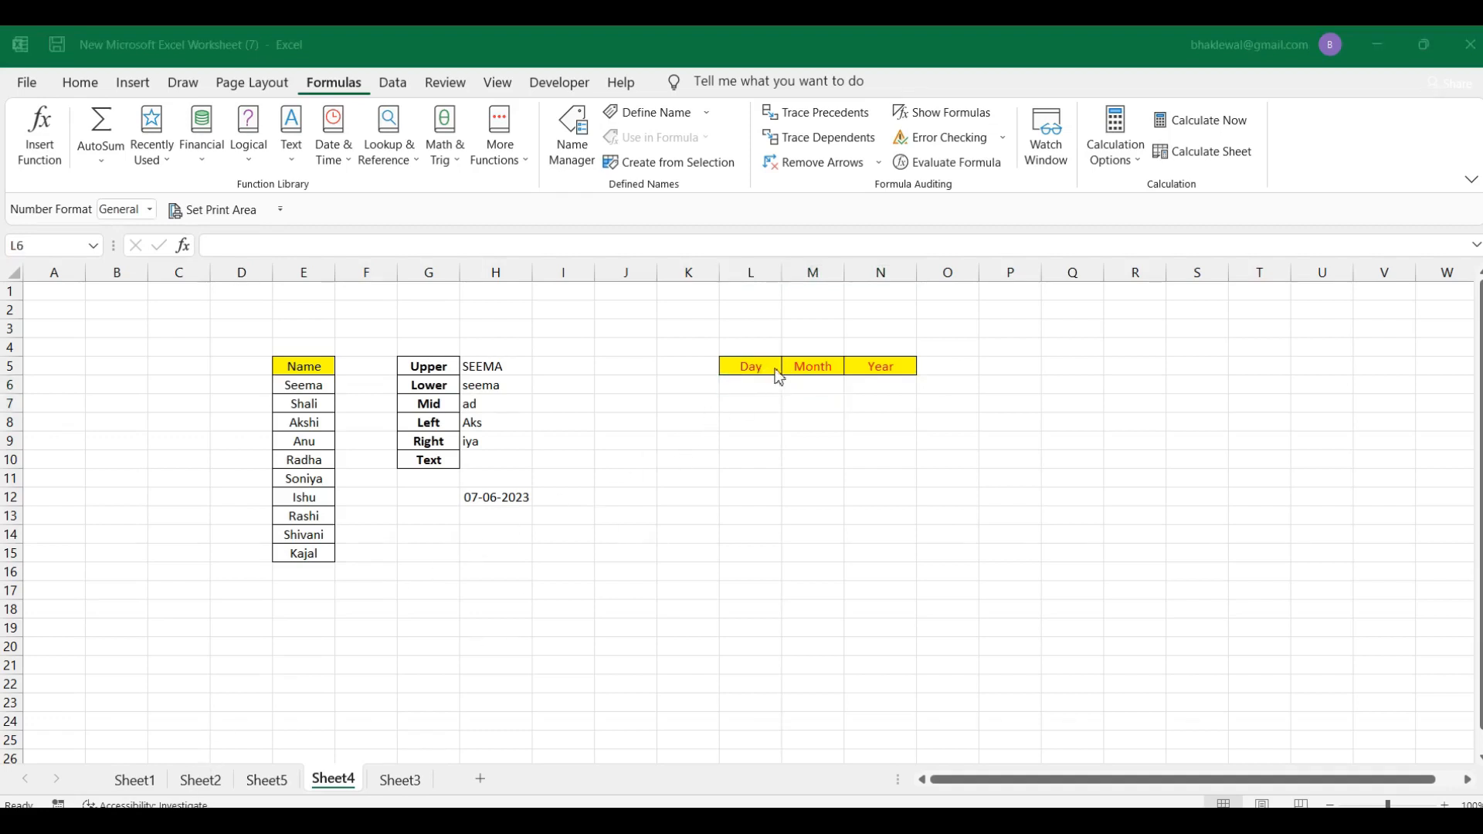
pyautogui.click(748, 391)
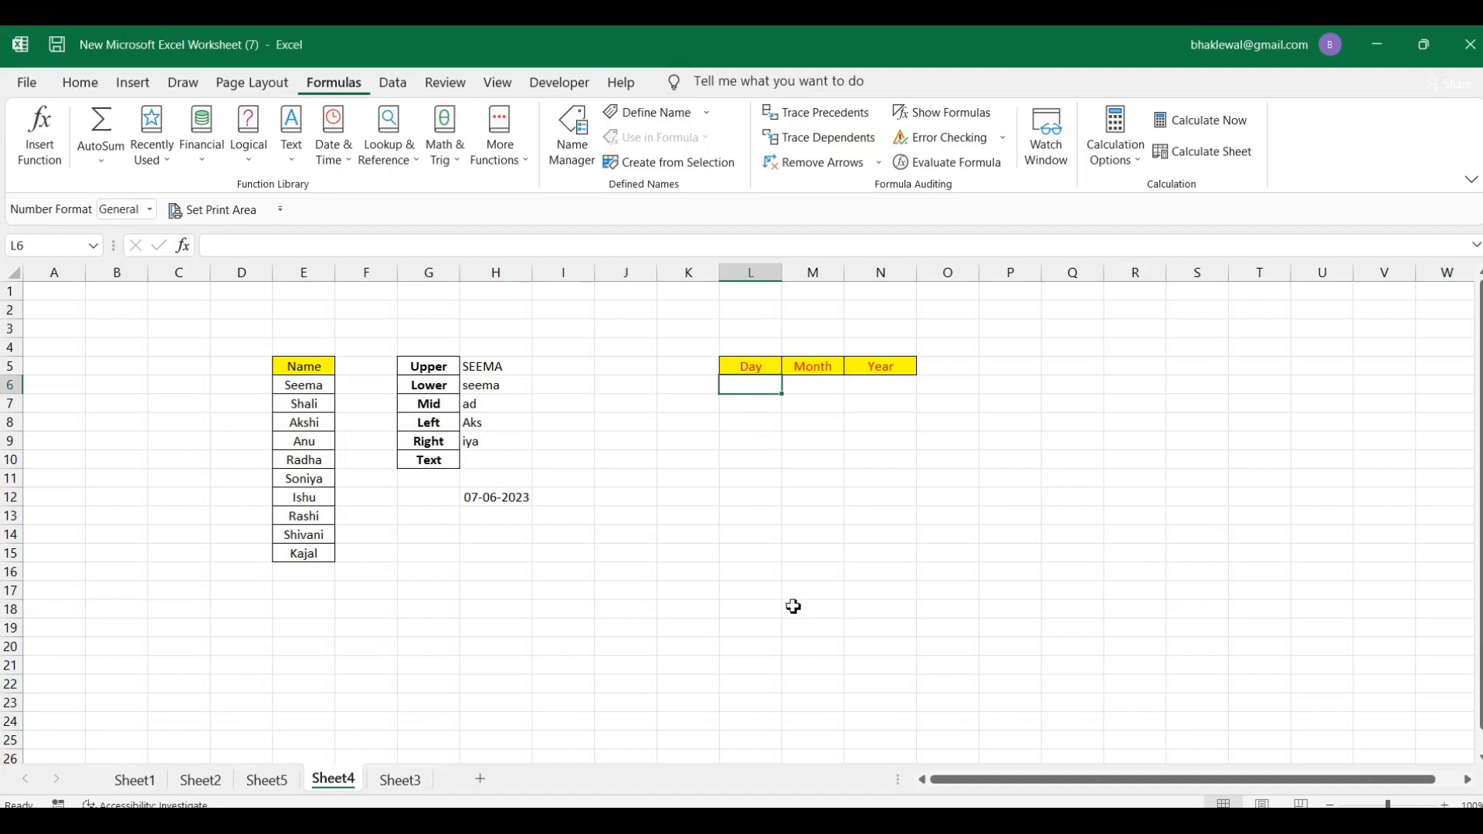
pyautogui.write('=')
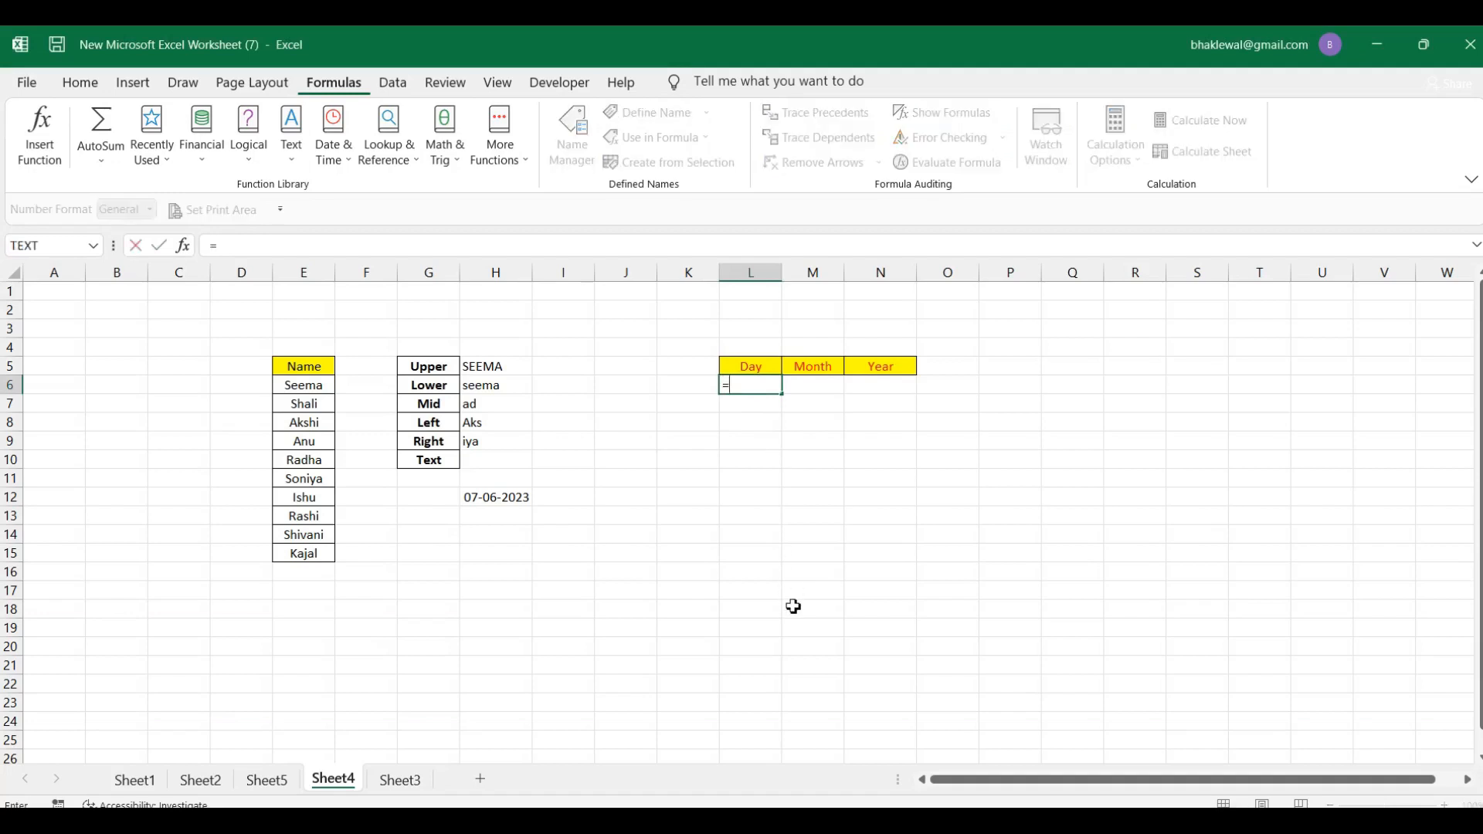
pyautogui.write('text')
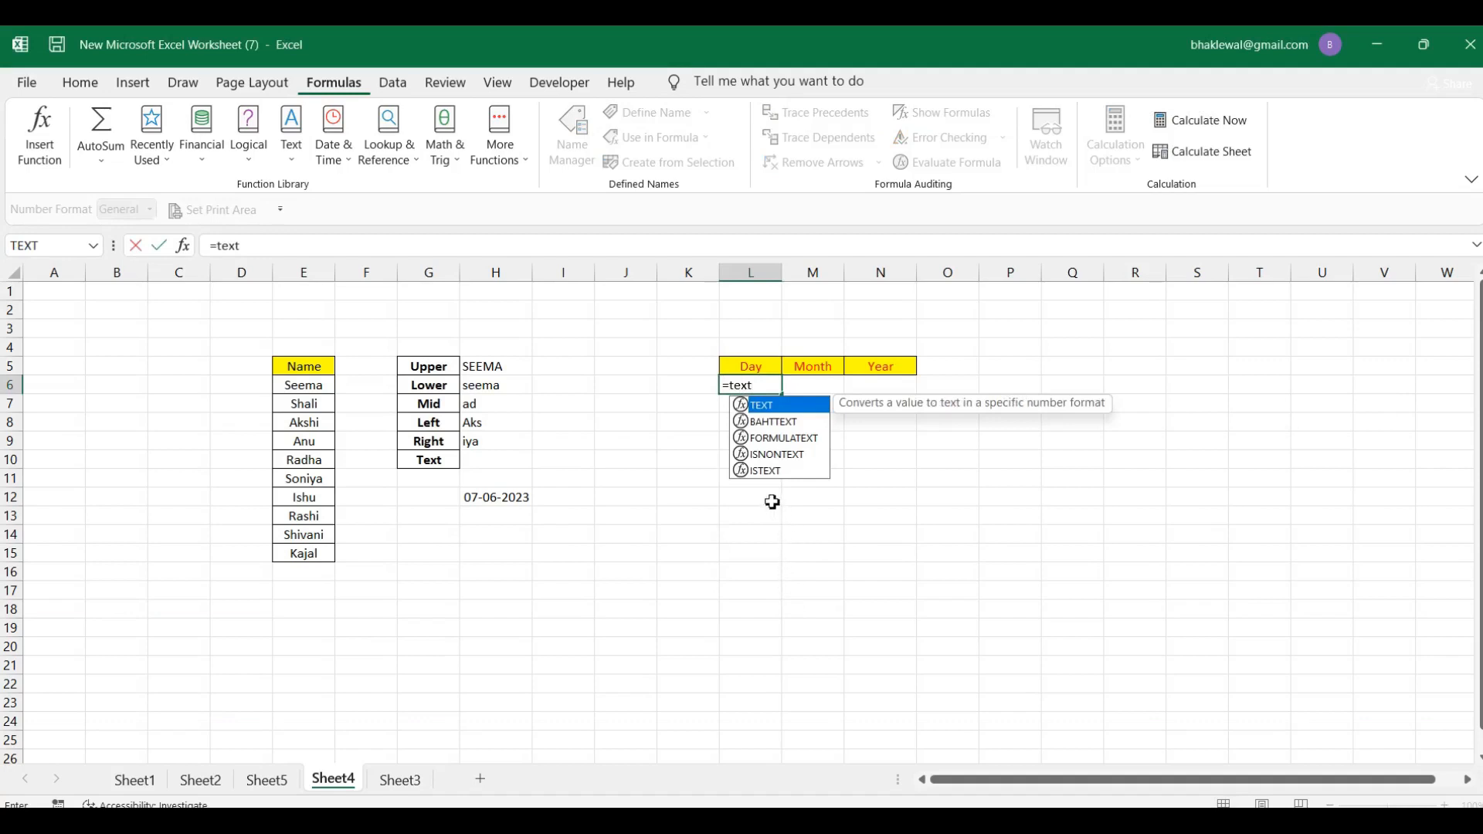
pyautogui.press('Tab')
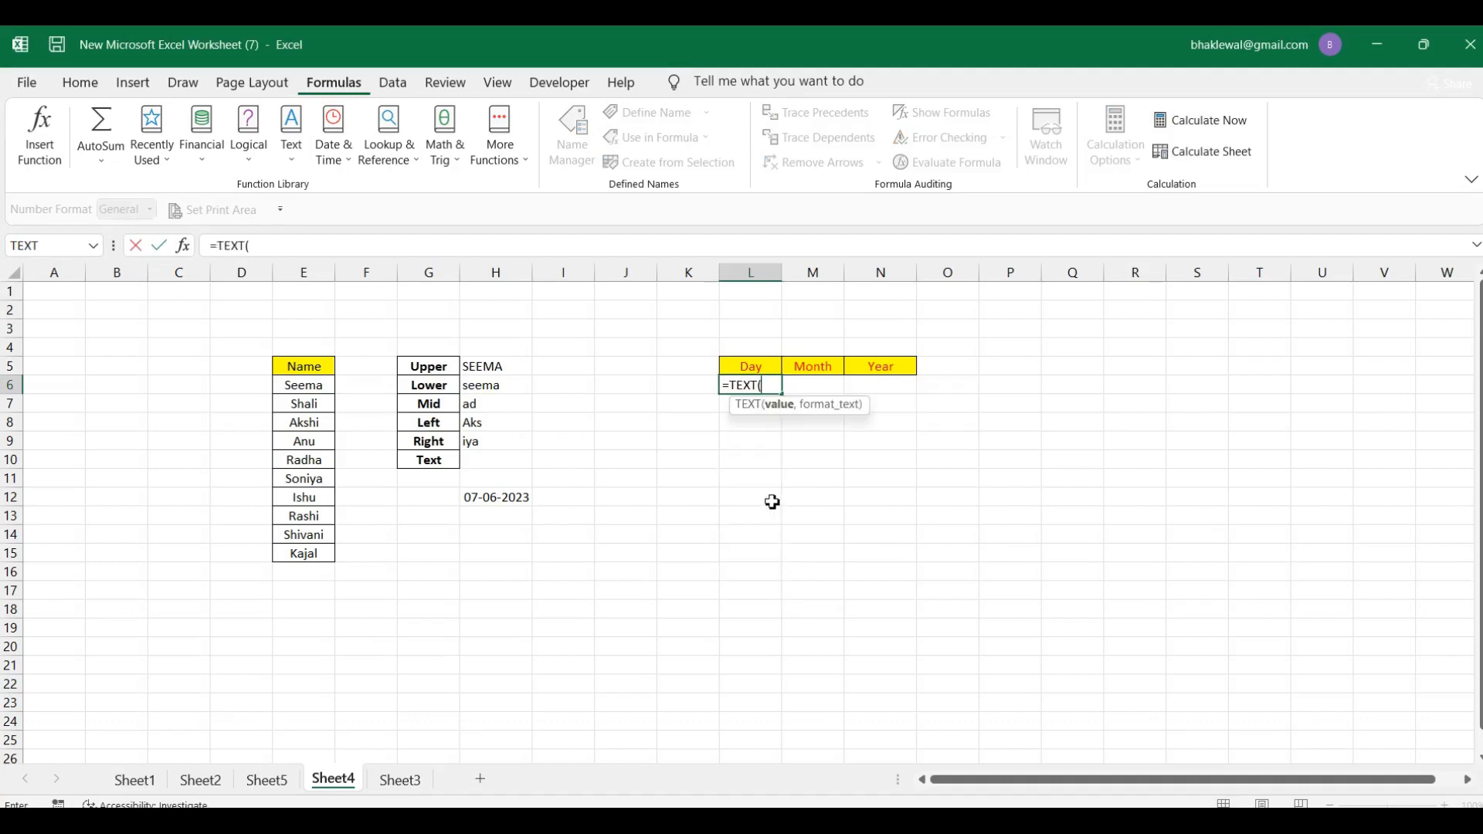
pyautogui.click(492, 498)
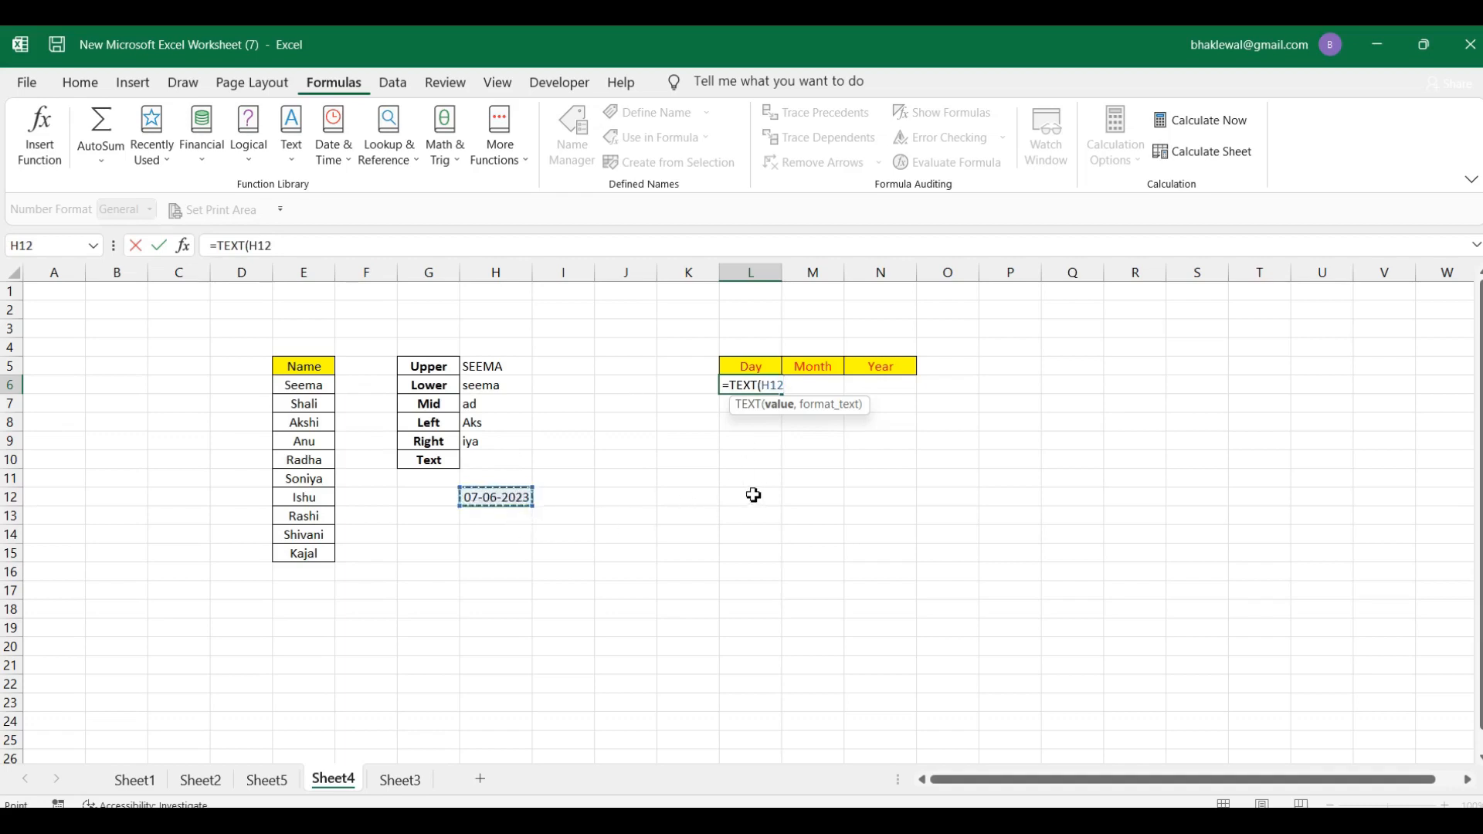
pyautogui.write(',')
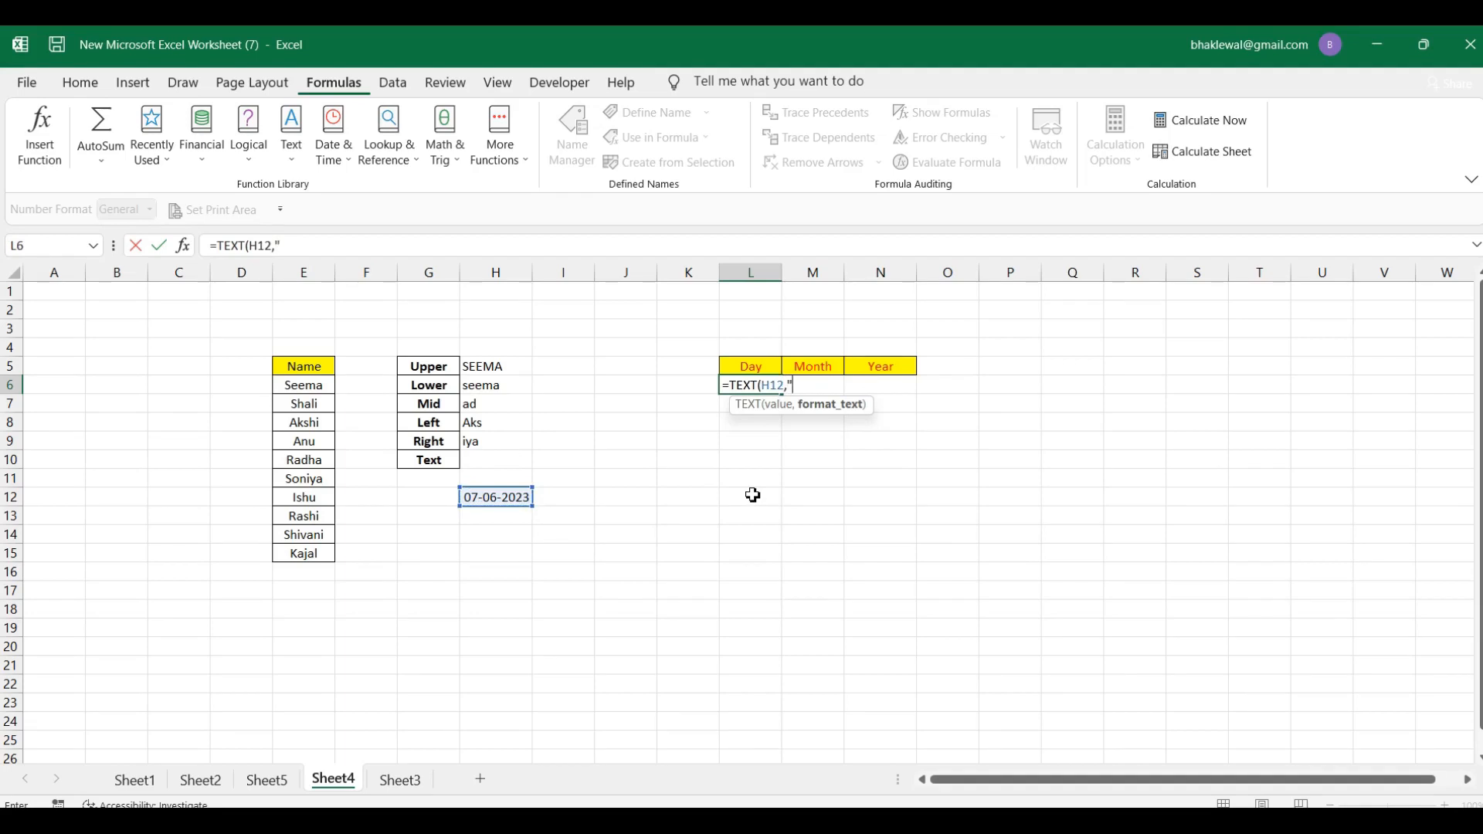
pyautogui.write('"dd")')
pyautogui.press('Return')
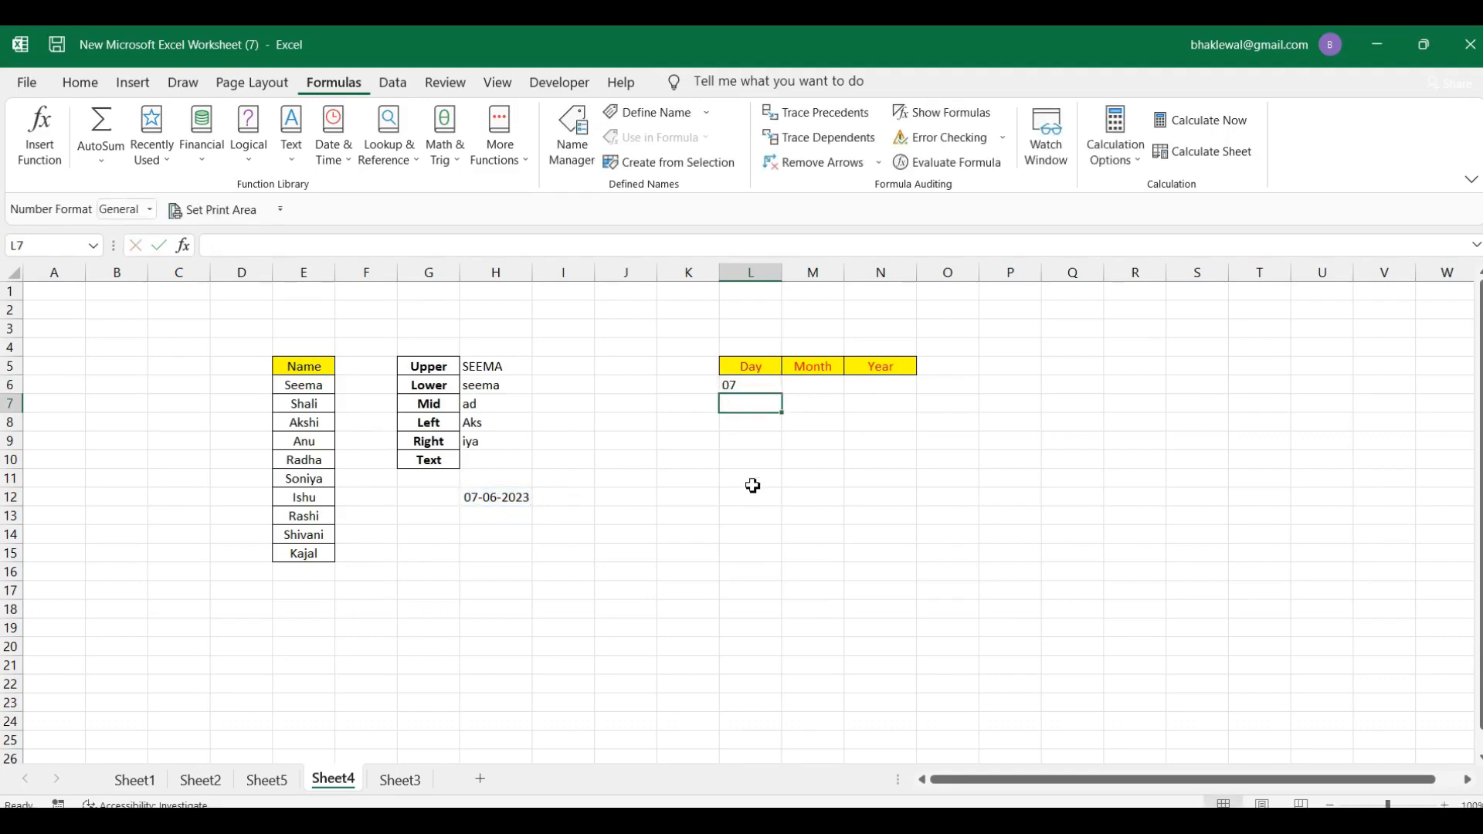
# - Change the format text in the L6 formula to "ddd" for the abbreviated weekday name
pyautogui.click(739, 387)
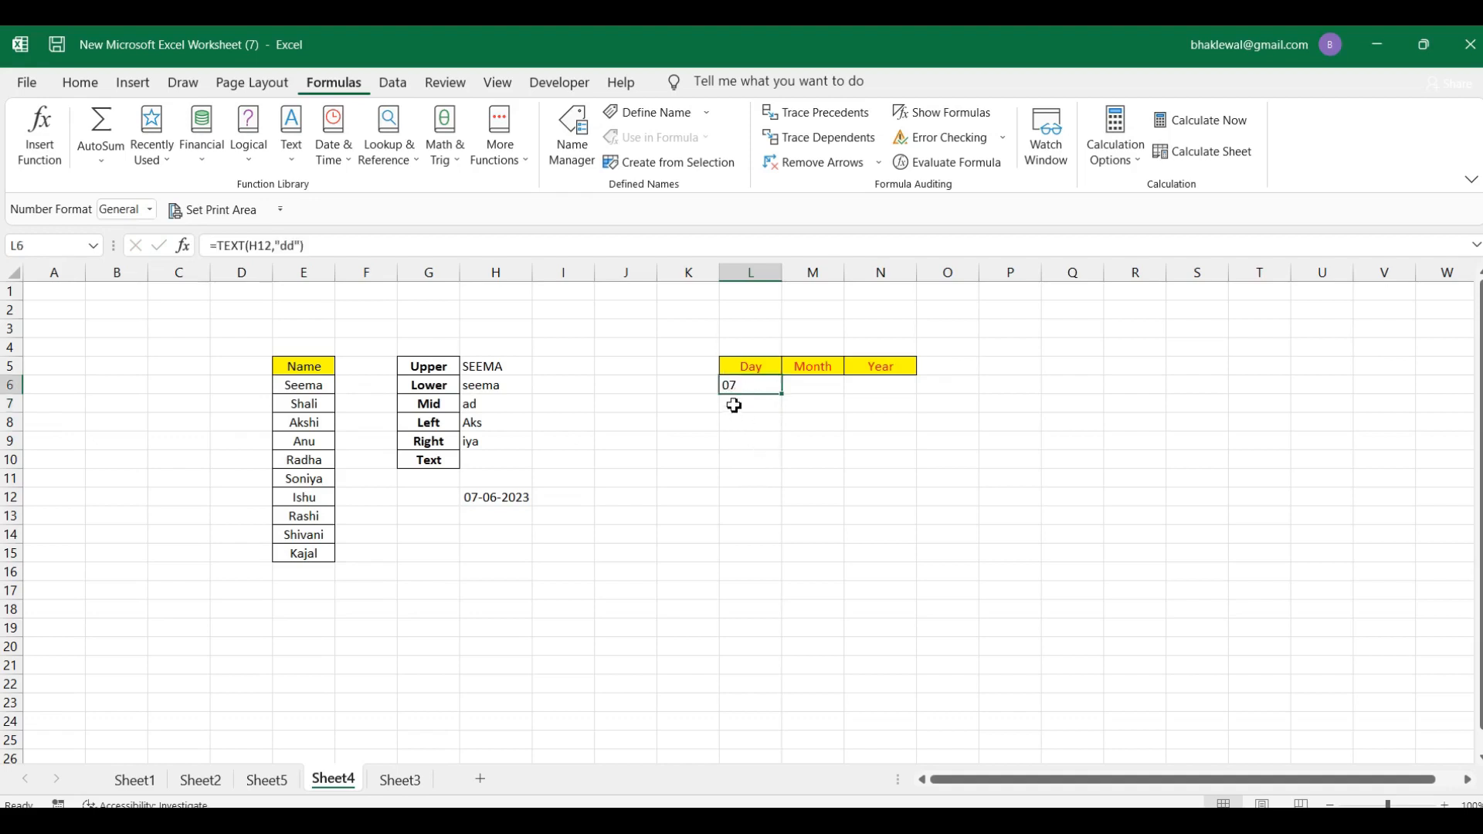
pyautogui.doubleClick(747, 383)
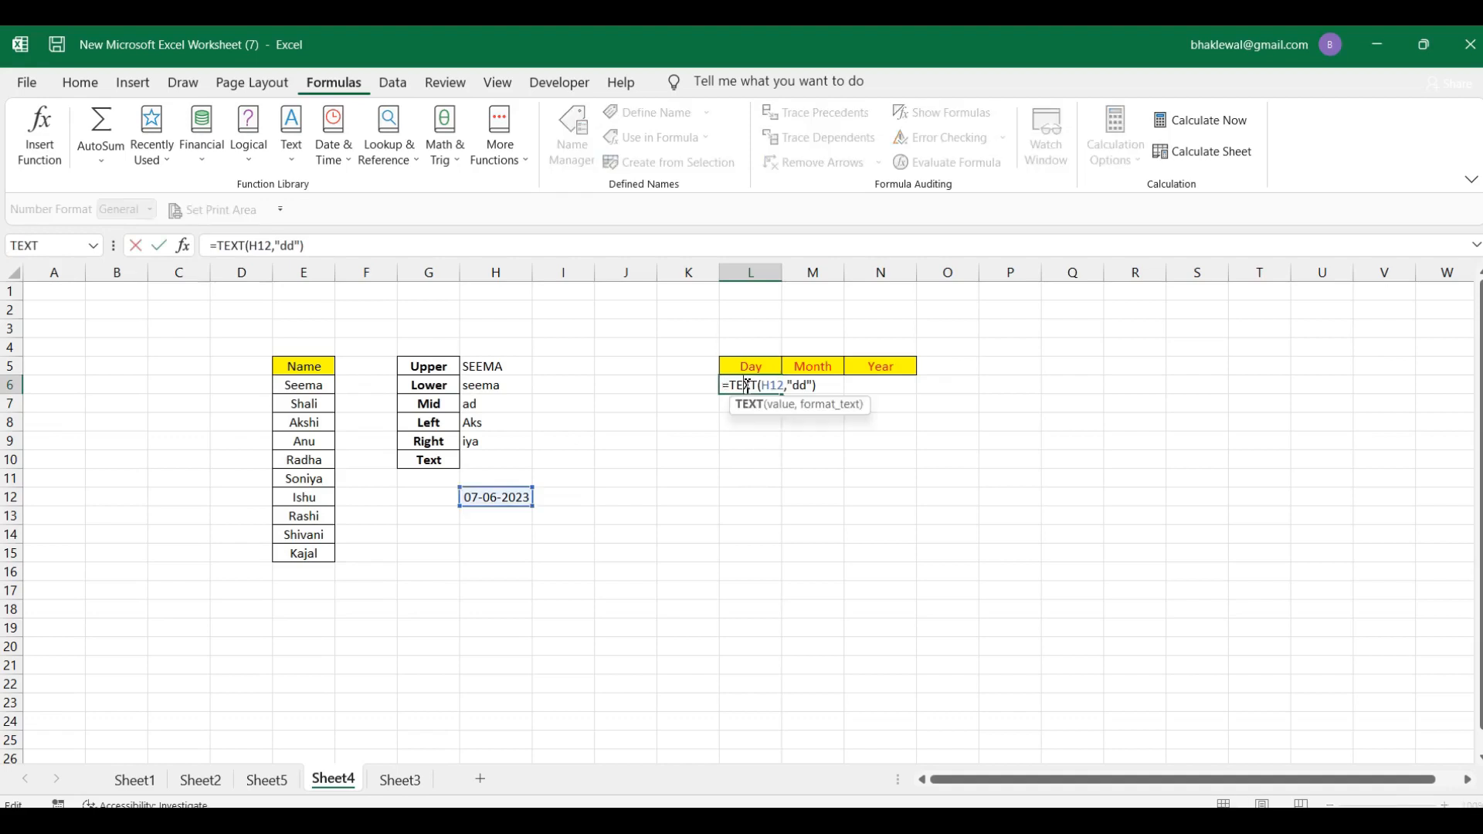
pyautogui.click(802, 386)
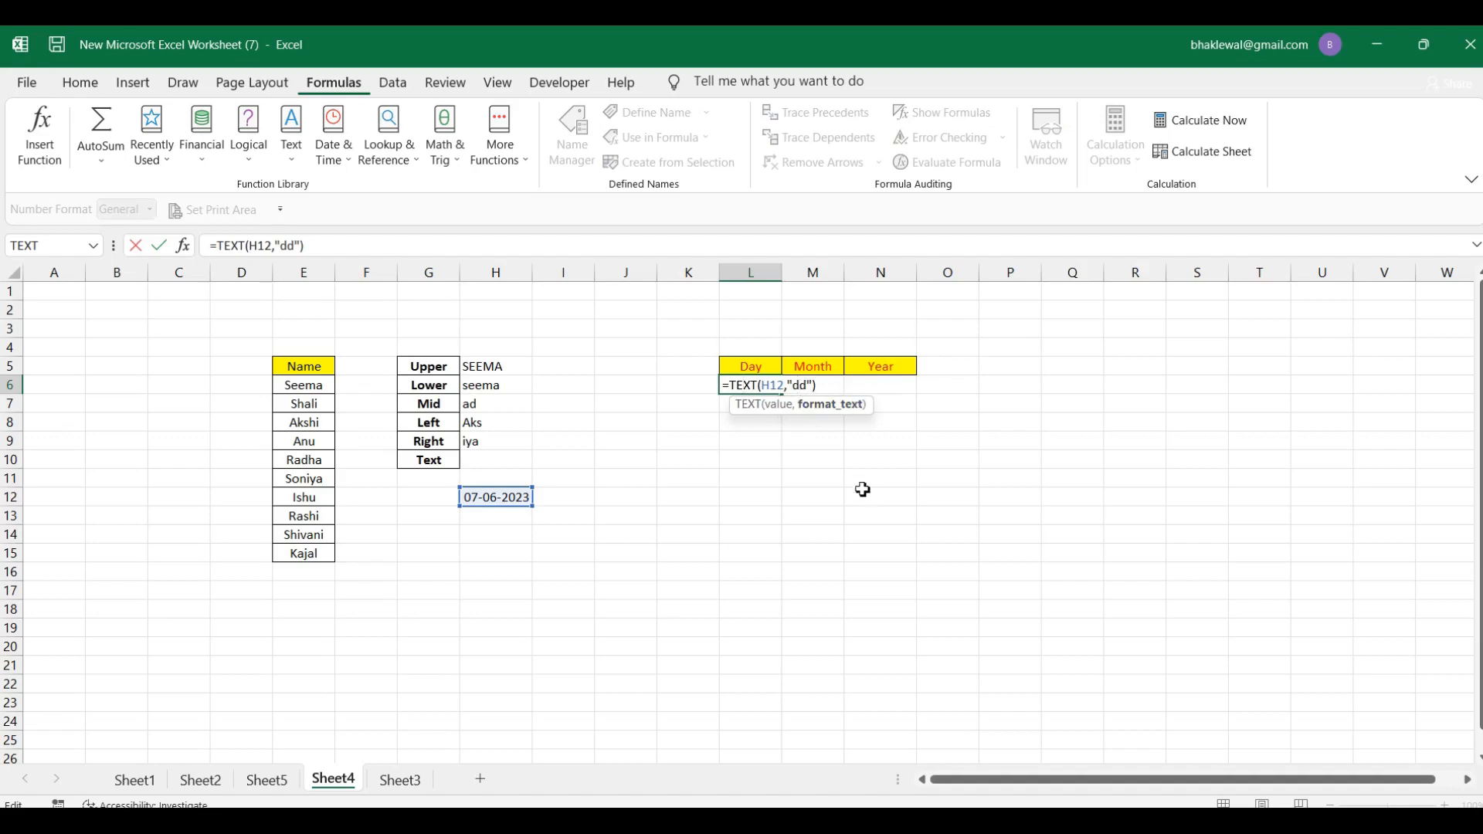
pyautogui.write('d')
pyautogui.press('Return')
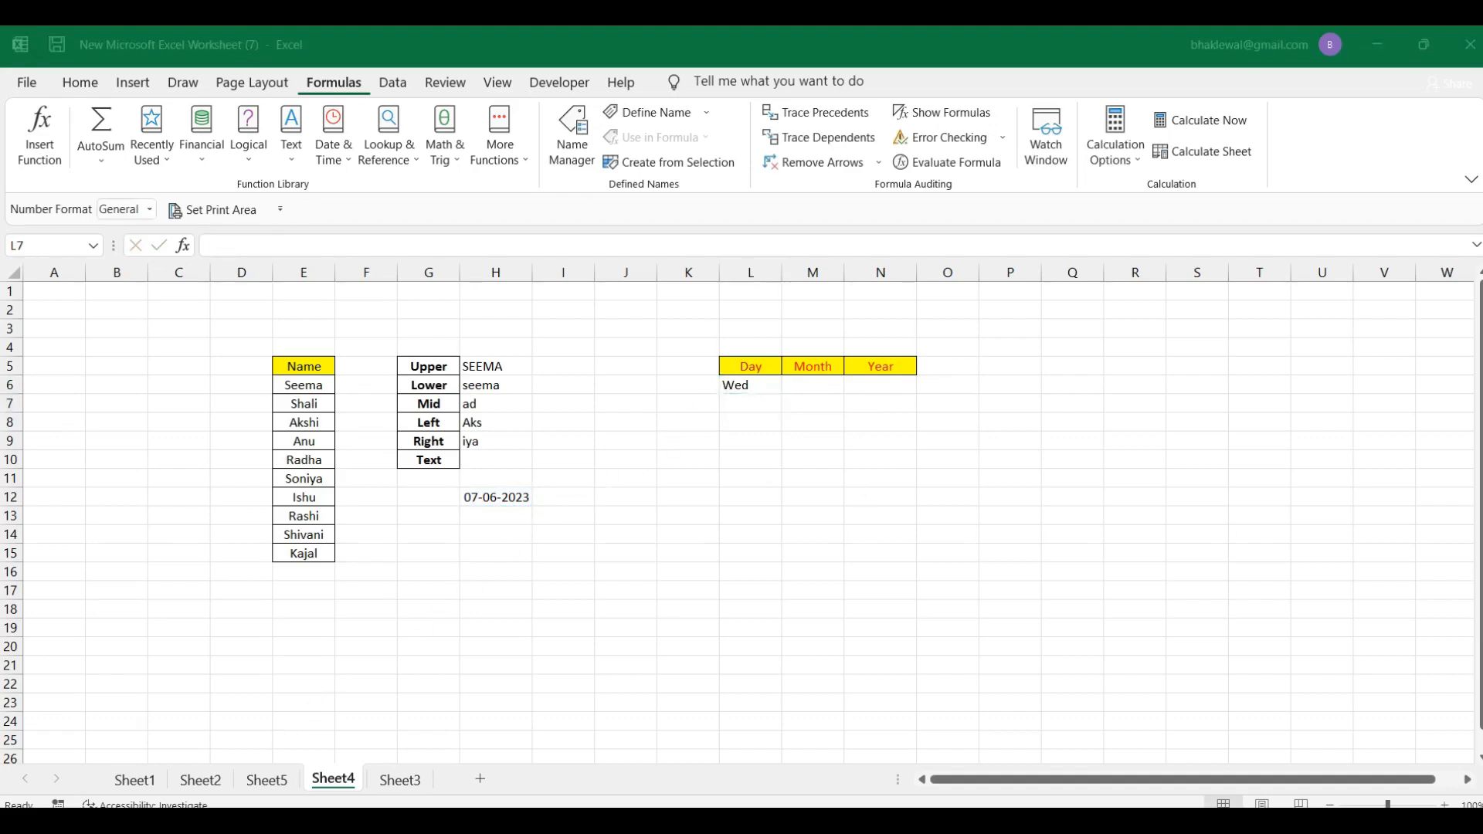
# - Change the format text in the L6 formula to "dddd" for the full weekday name
pyautogui.click(732, 398)
pyautogui.doubleClick(733, 384)
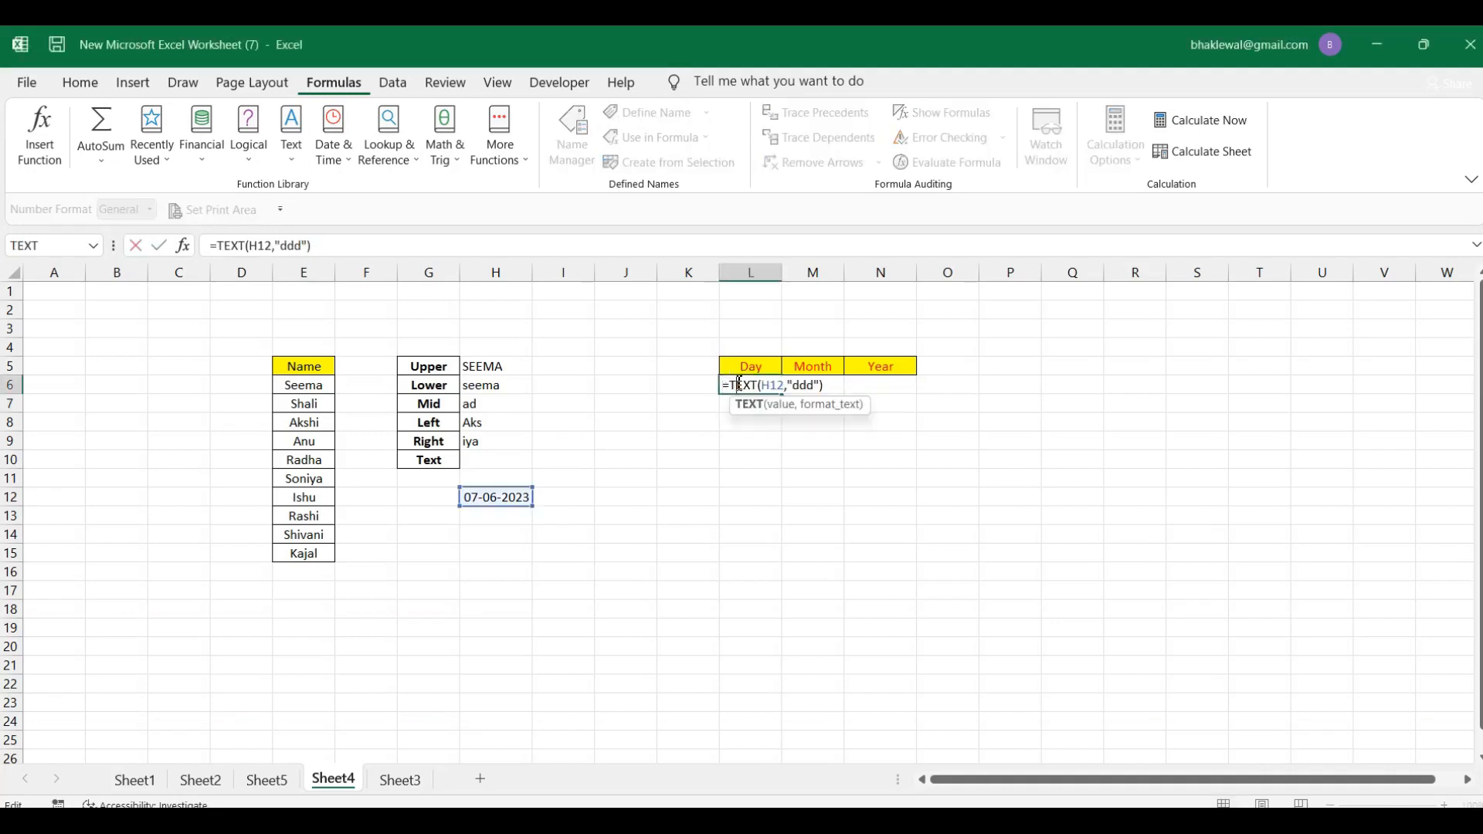
pyautogui.click(806, 386)
pyautogui.write('d')
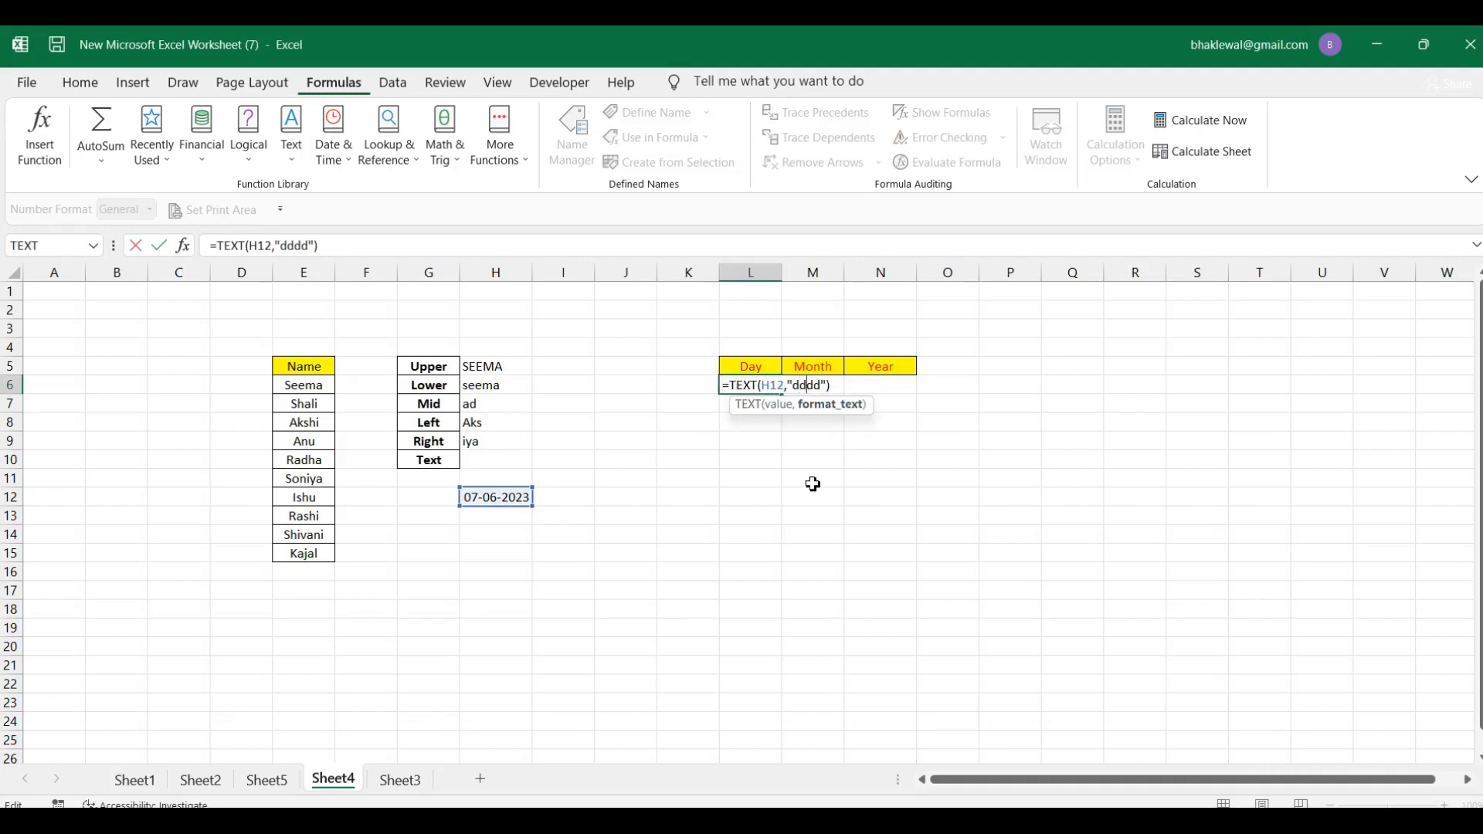
pyautogui.press('Return')
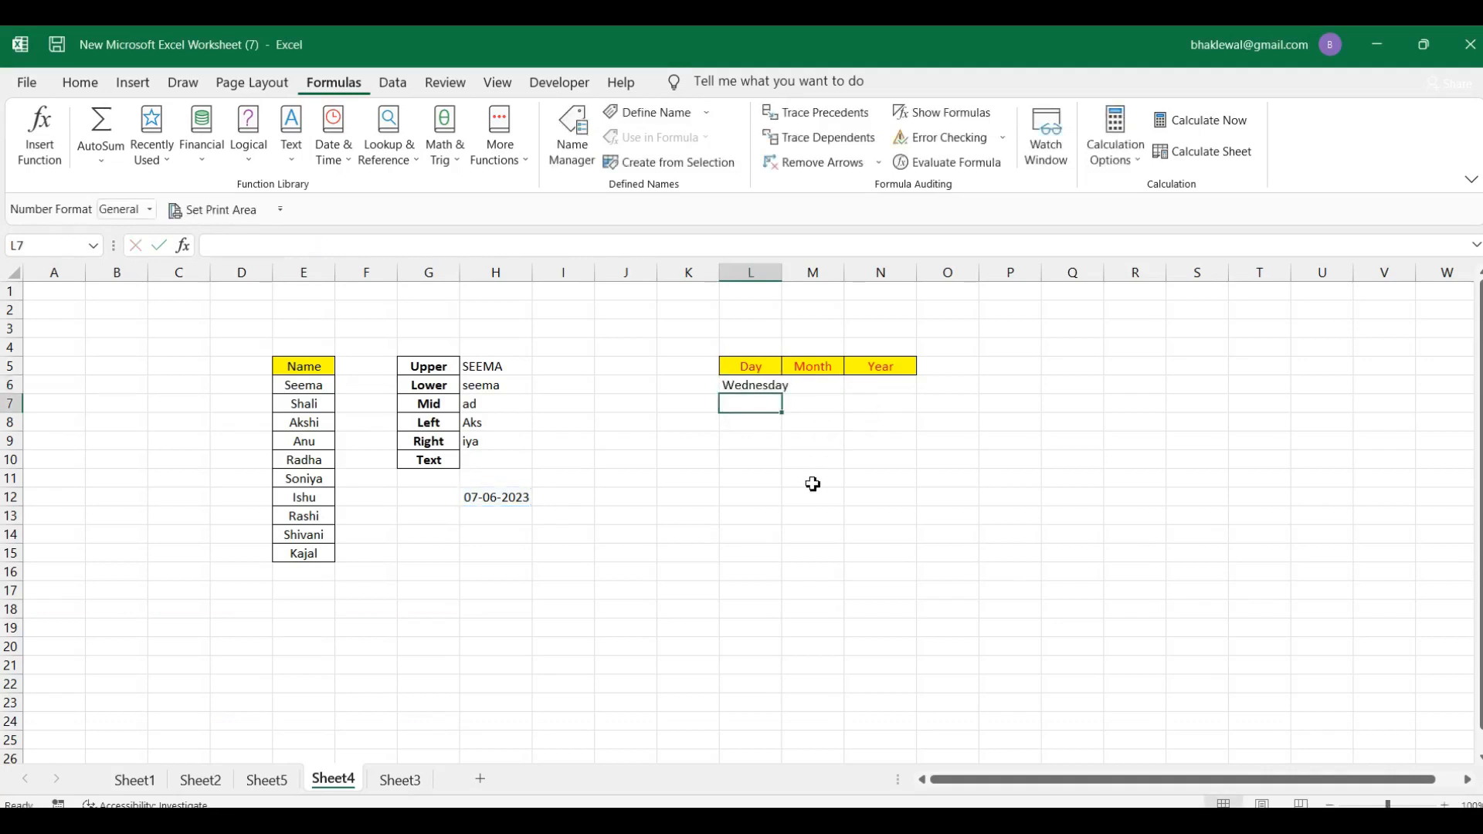
# - Widen column L slightly so the full weekday name fits in L6
pyautogui.click(805, 388)
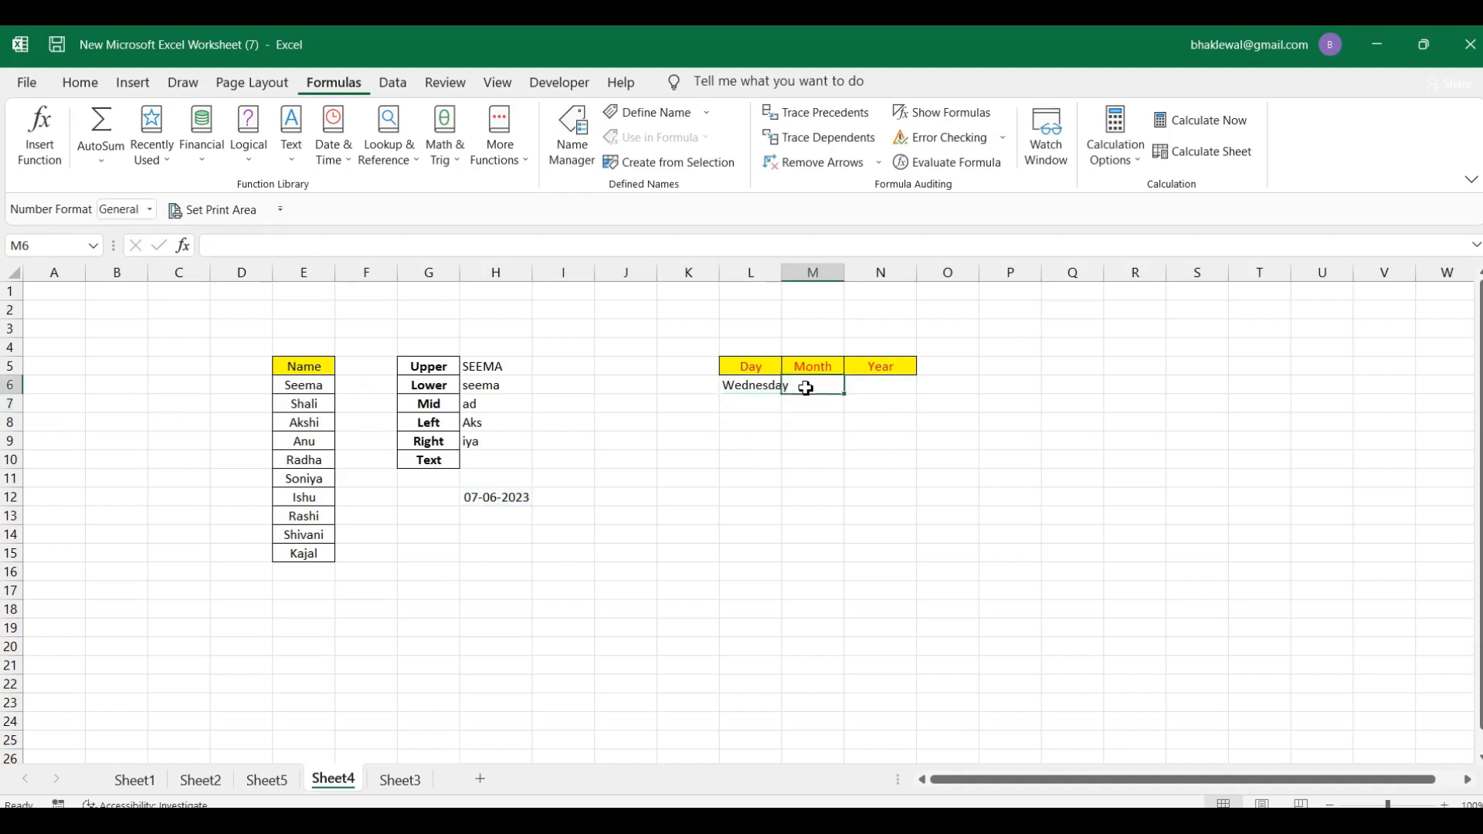
pyautogui.click(761, 481)
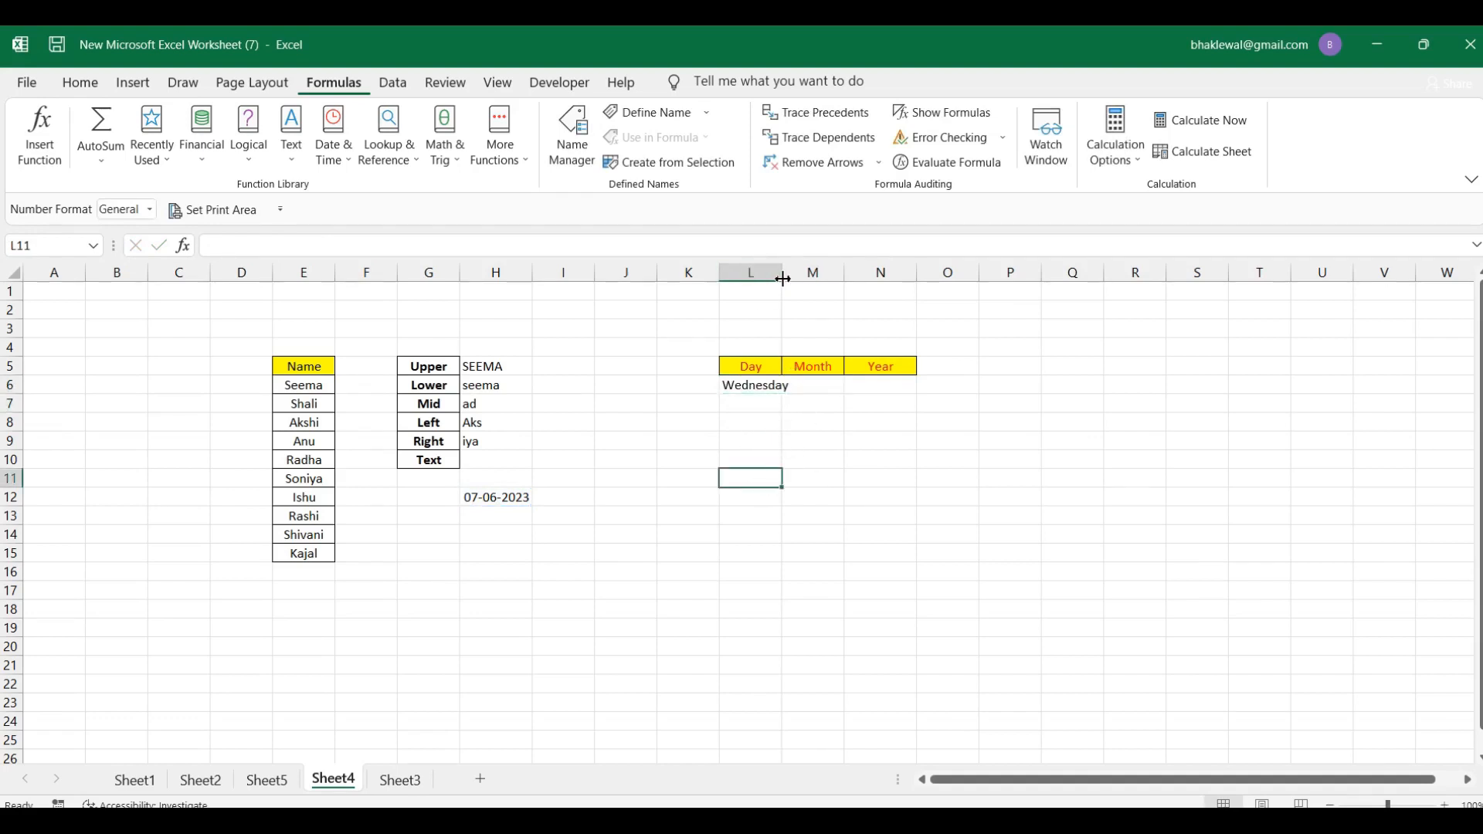
pyautogui.moveTo(784, 278); pyautogui.dragTo(793, 278)
# - Write the formula =TEXT(H12,"mm") in M6 under Month
pyautogui.click(823, 386)
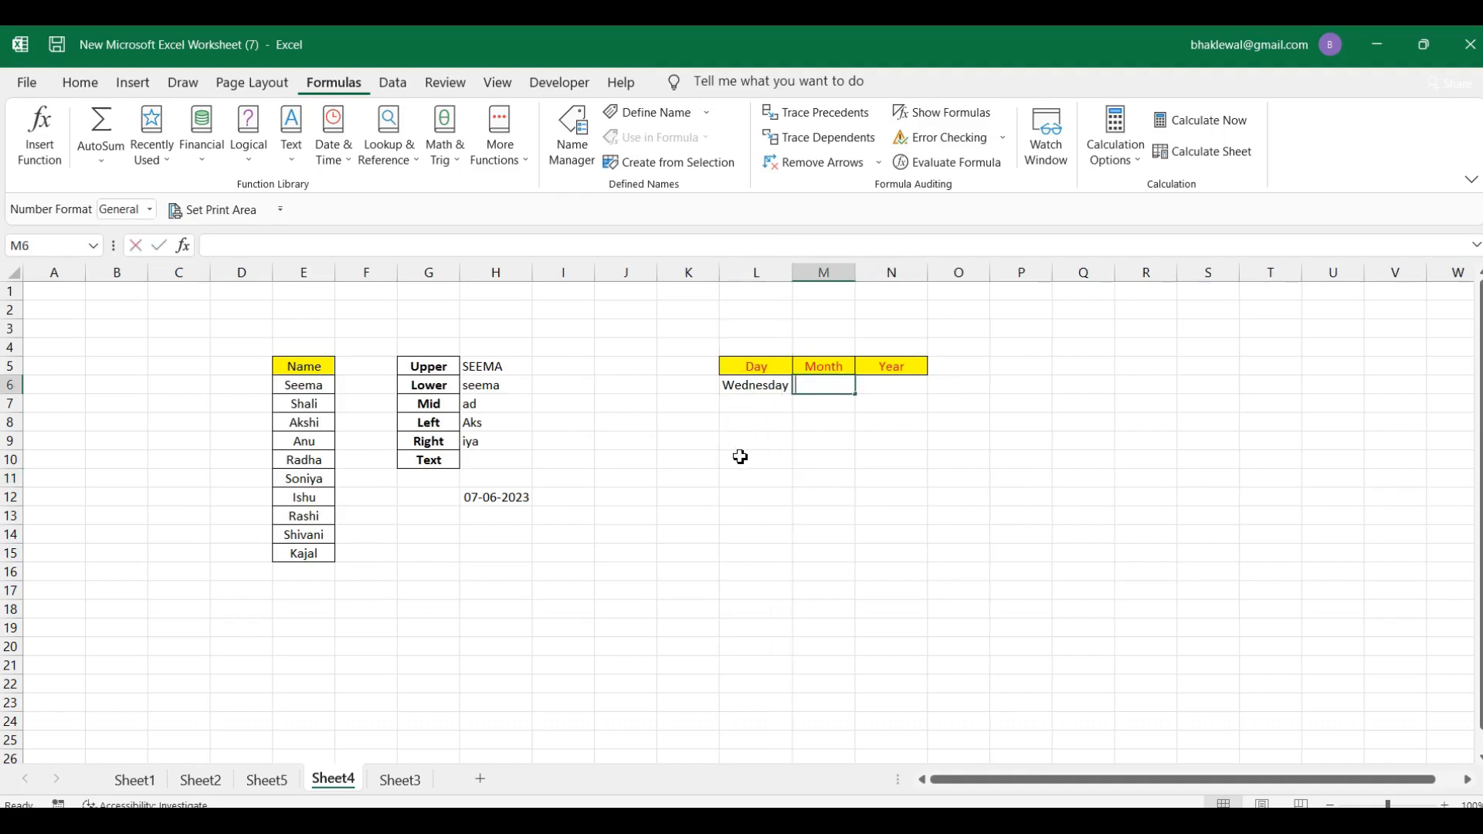
pyautogui.write('=te')
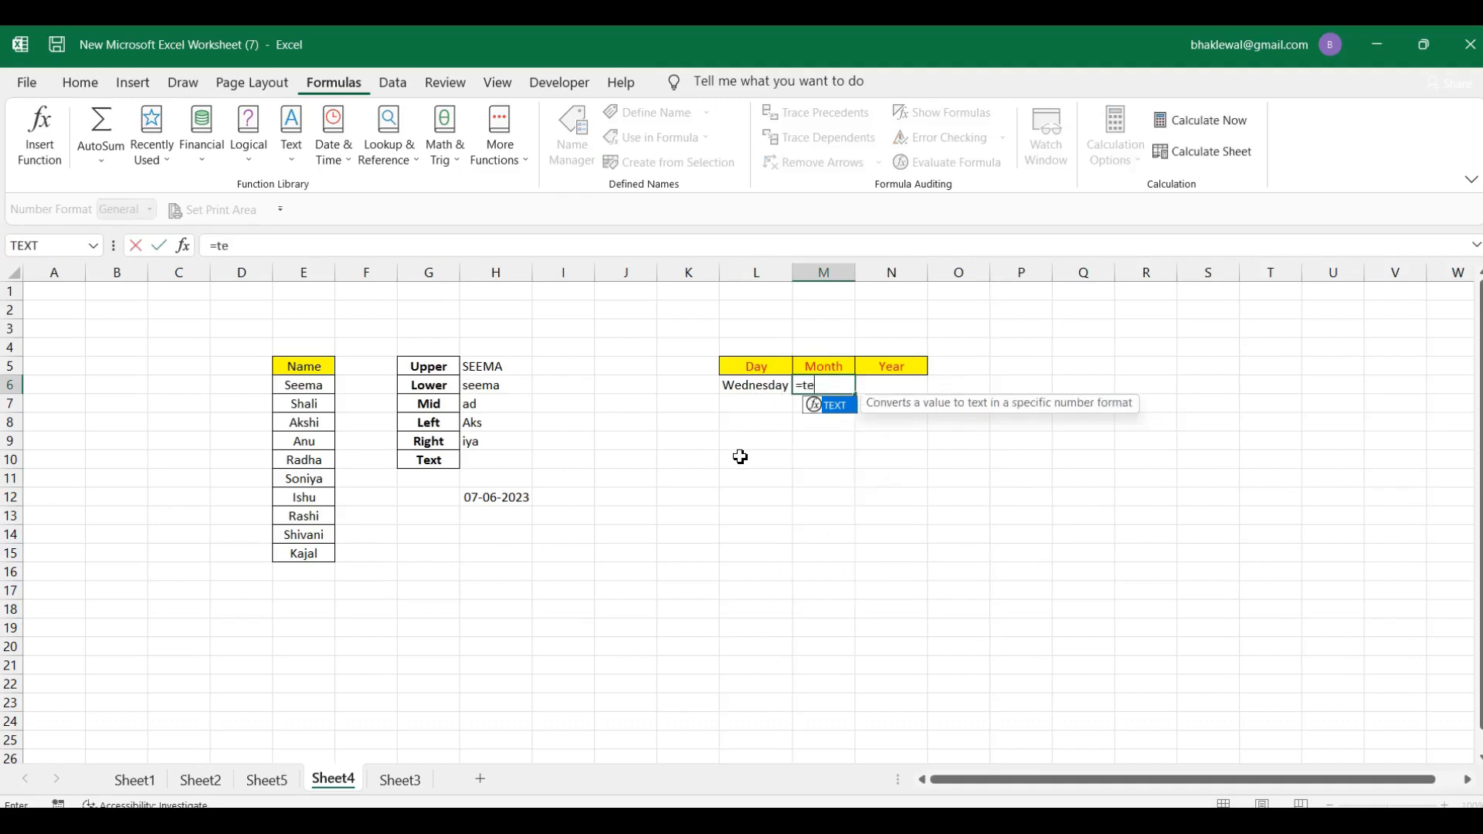
pyautogui.write('xt')
pyautogui.press('Tab')
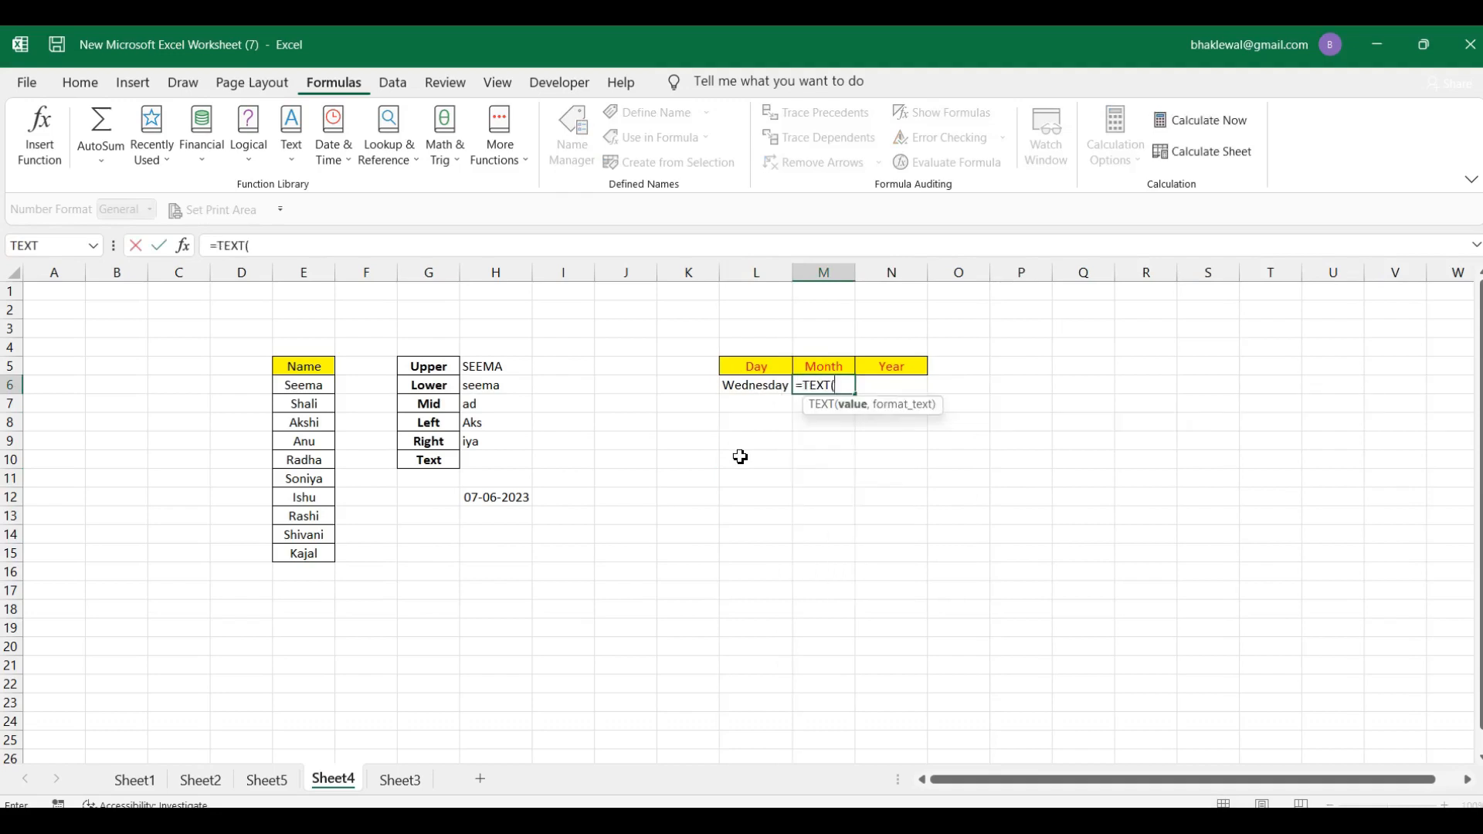
pyautogui.click(492, 500)
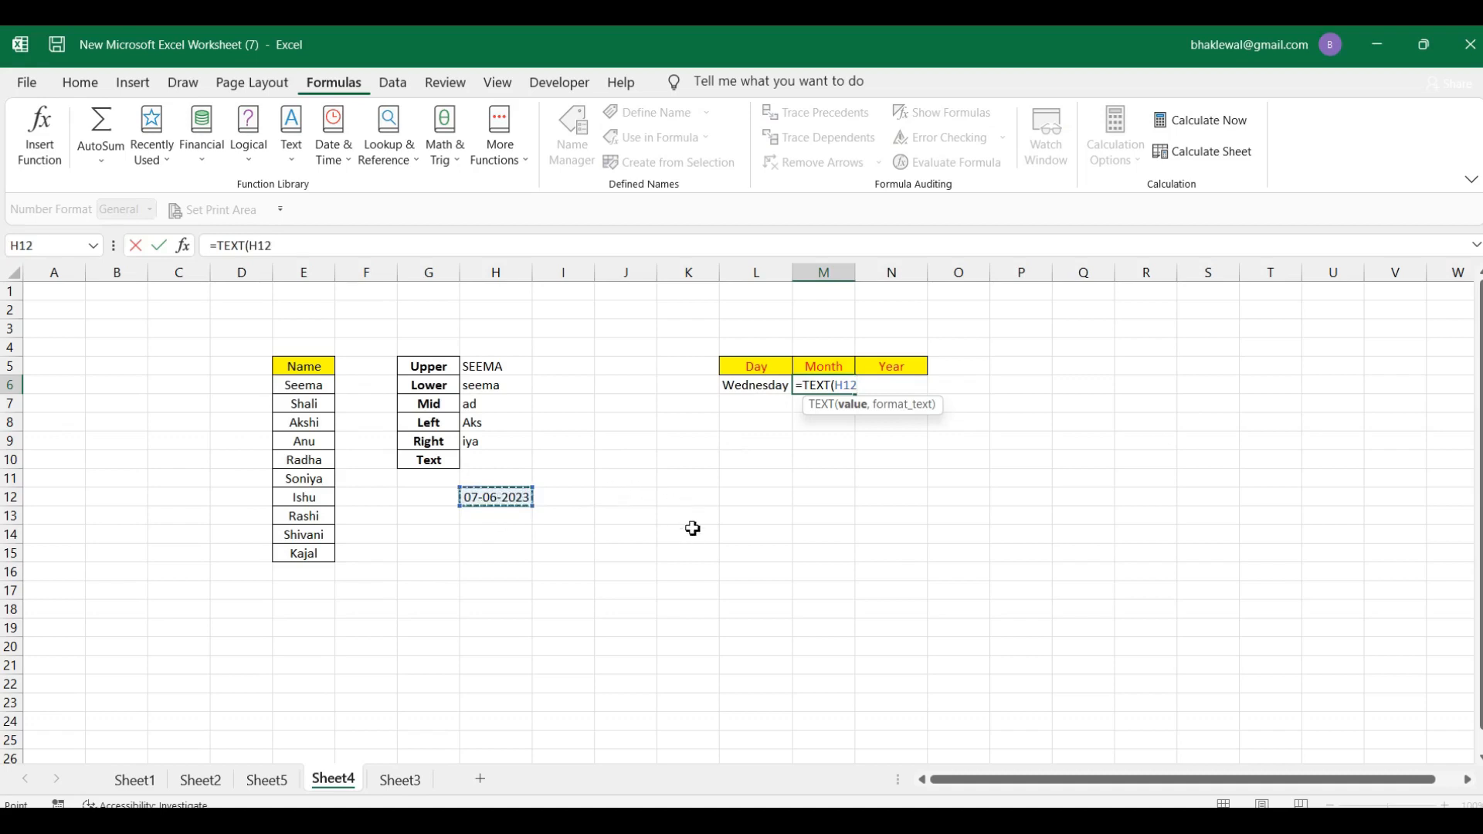
pyautogui.write(',')
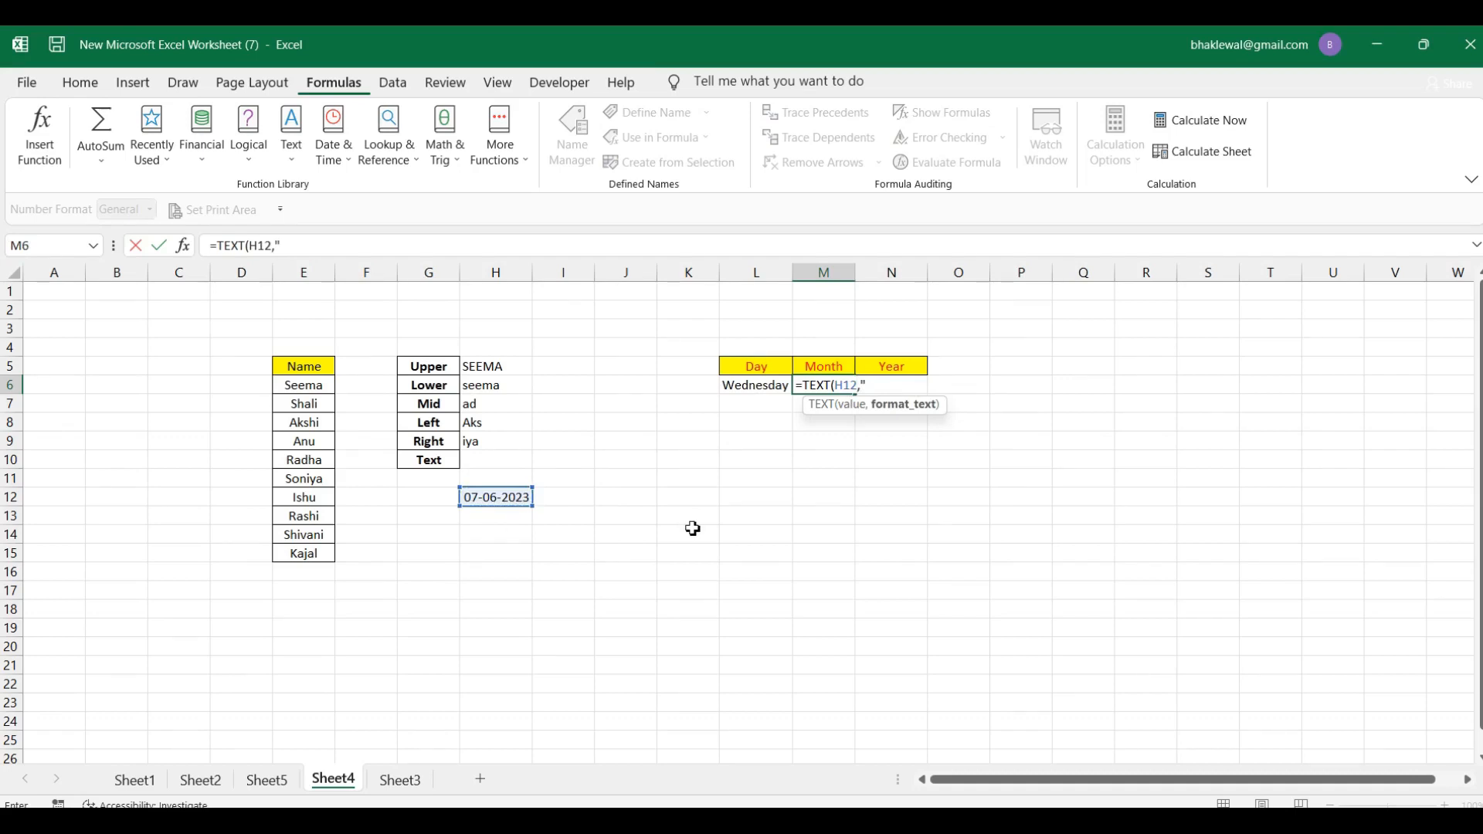
pyautogui.write('"mm")')
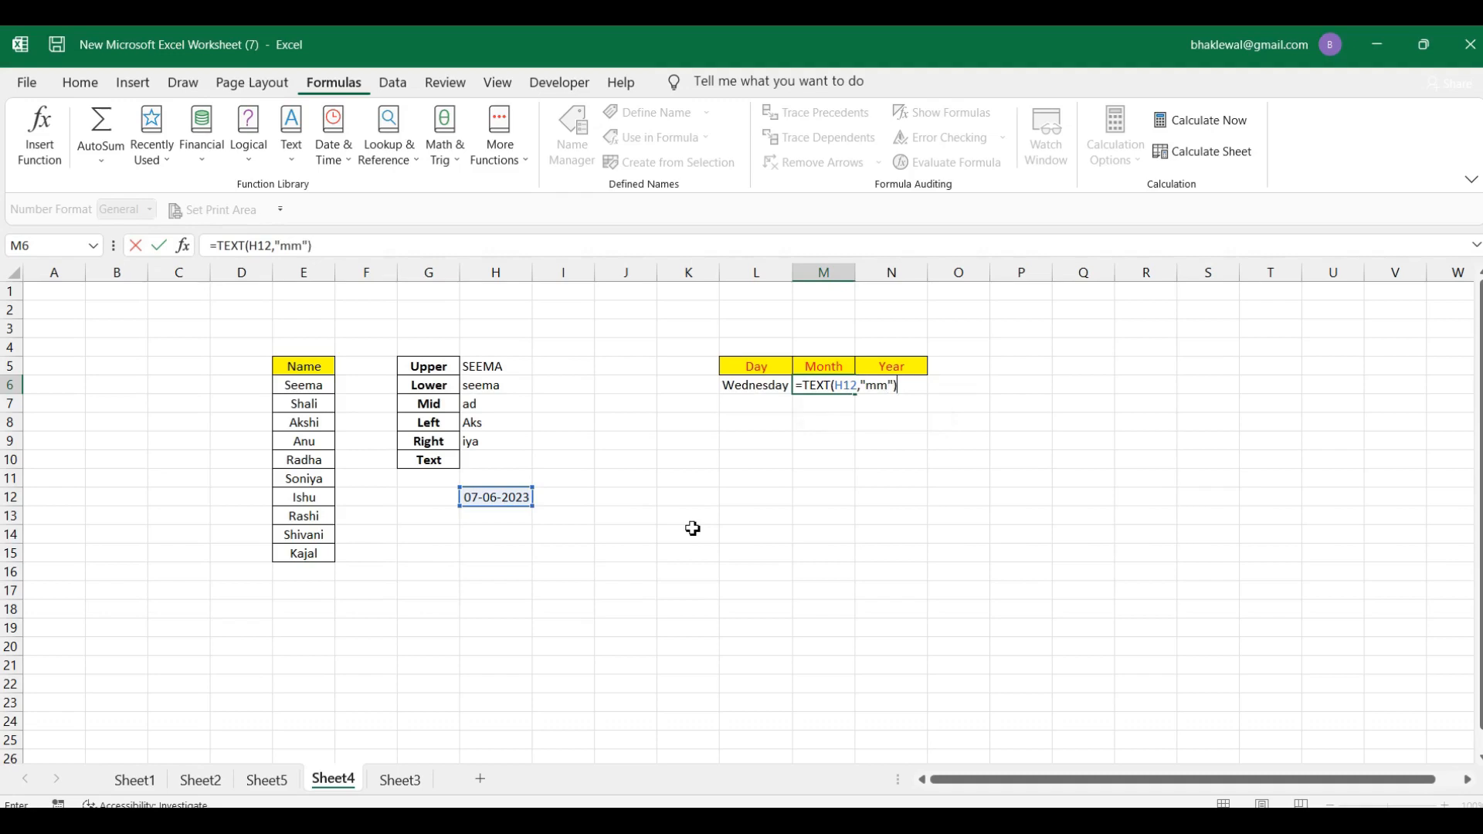
pyautogui.press('Return')
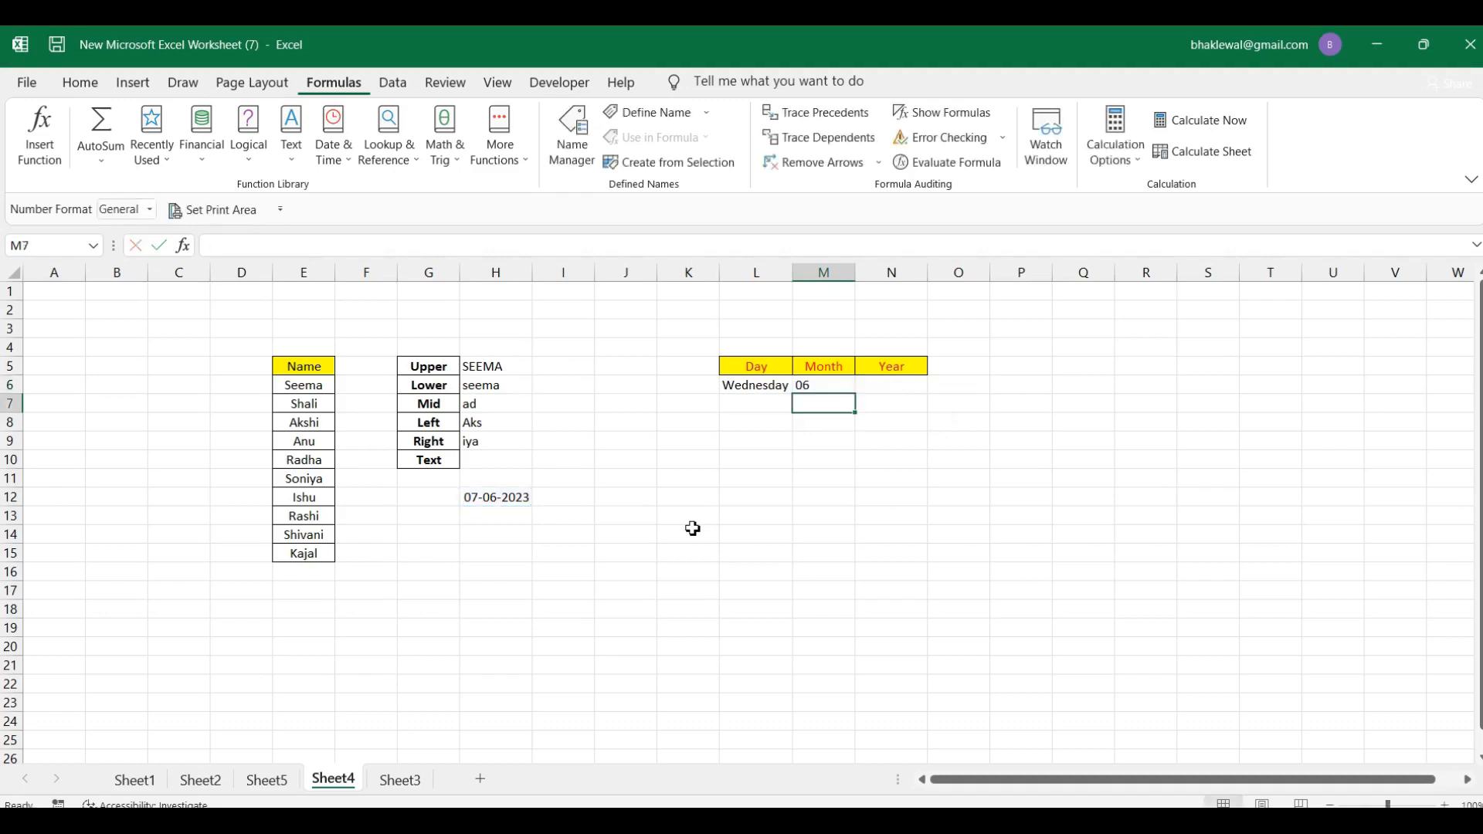
# - Change the format text in the M6 formula to "mmm" for the abbreviated month name
pyautogui.click(825, 385)
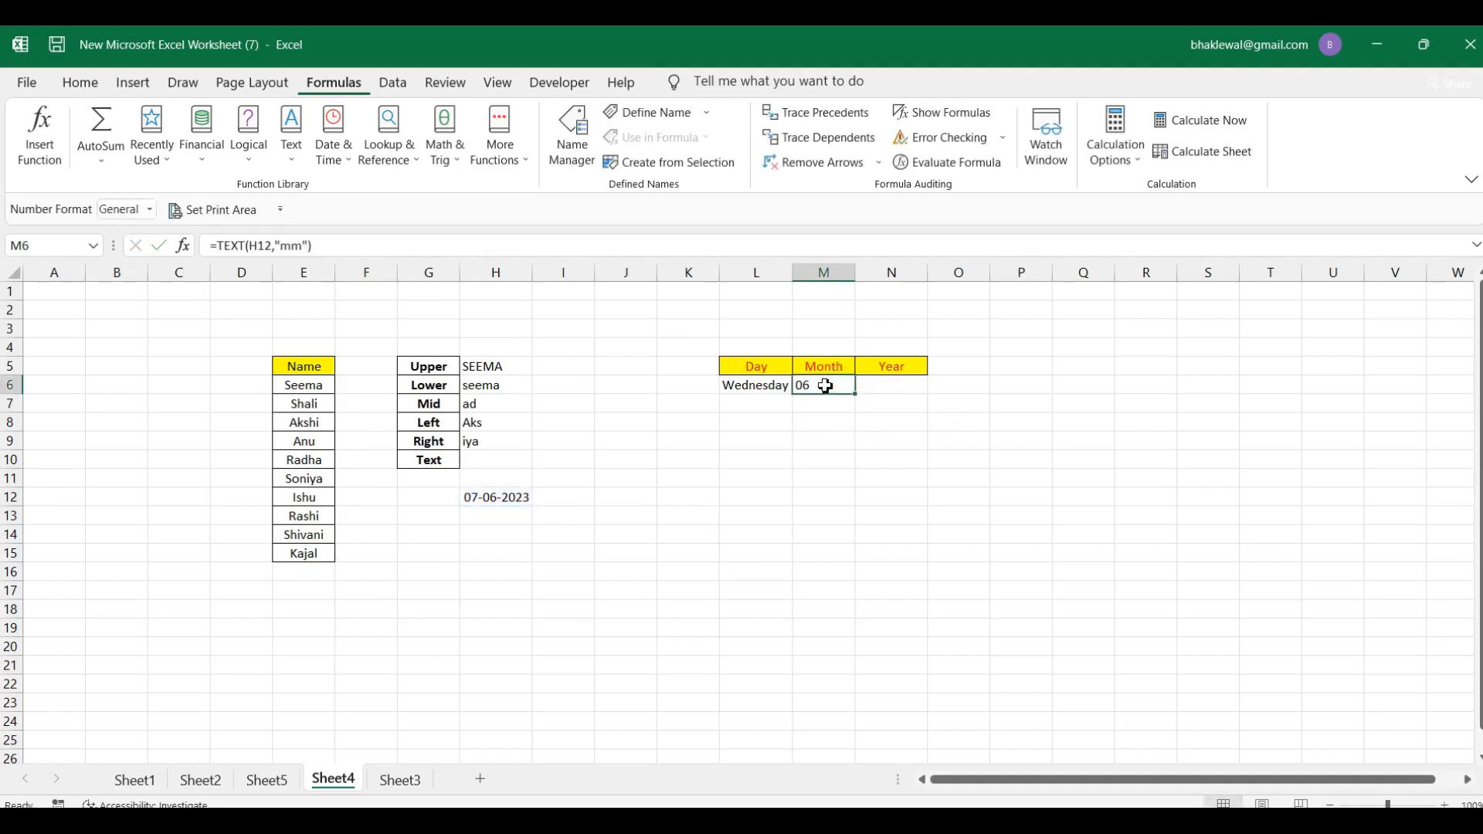
pyautogui.doubleClick(825, 386)
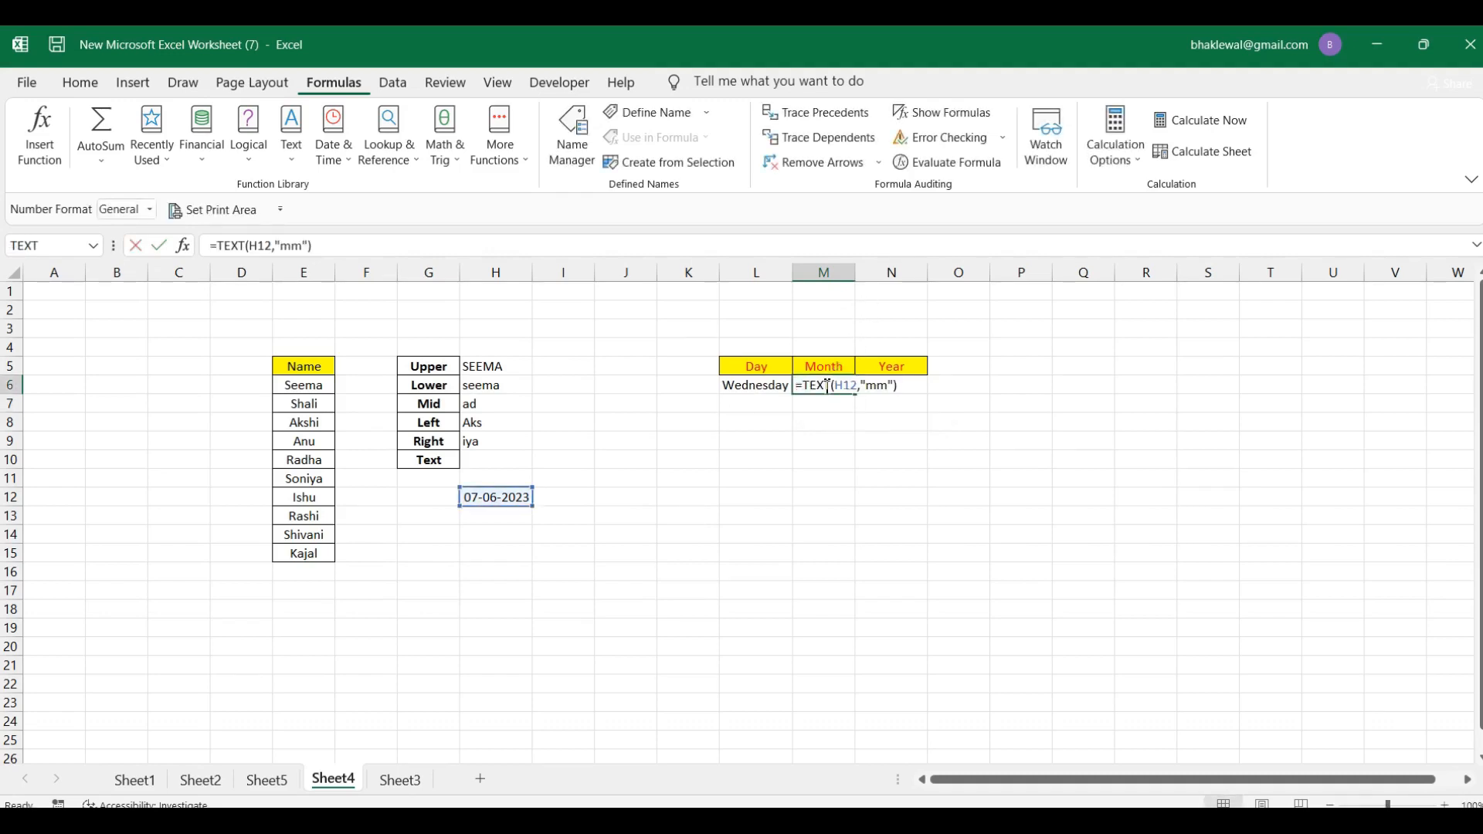
pyautogui.click(877, 385)
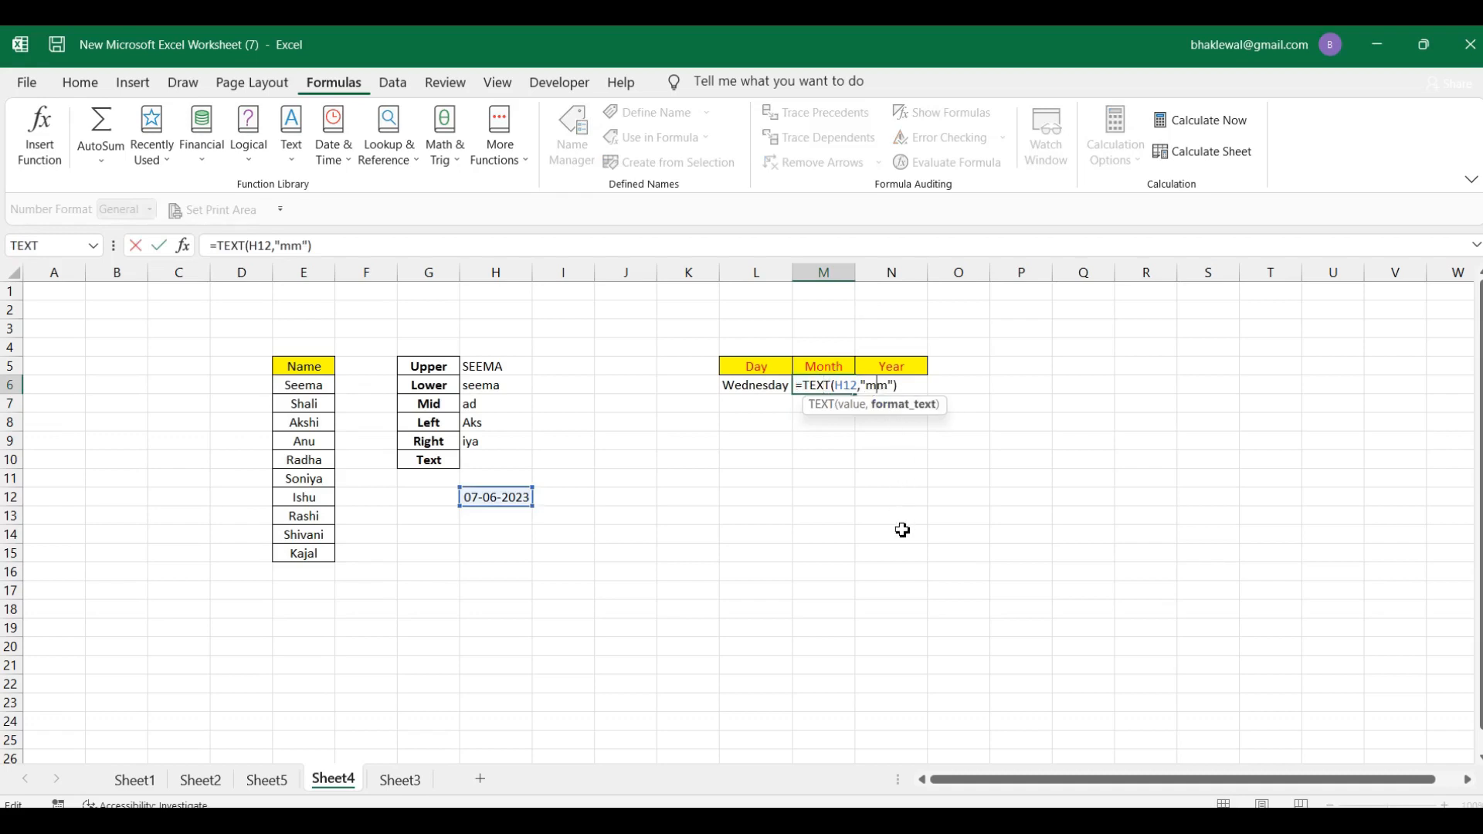
pyautogui.write('m')
pyautogui.press('Return')
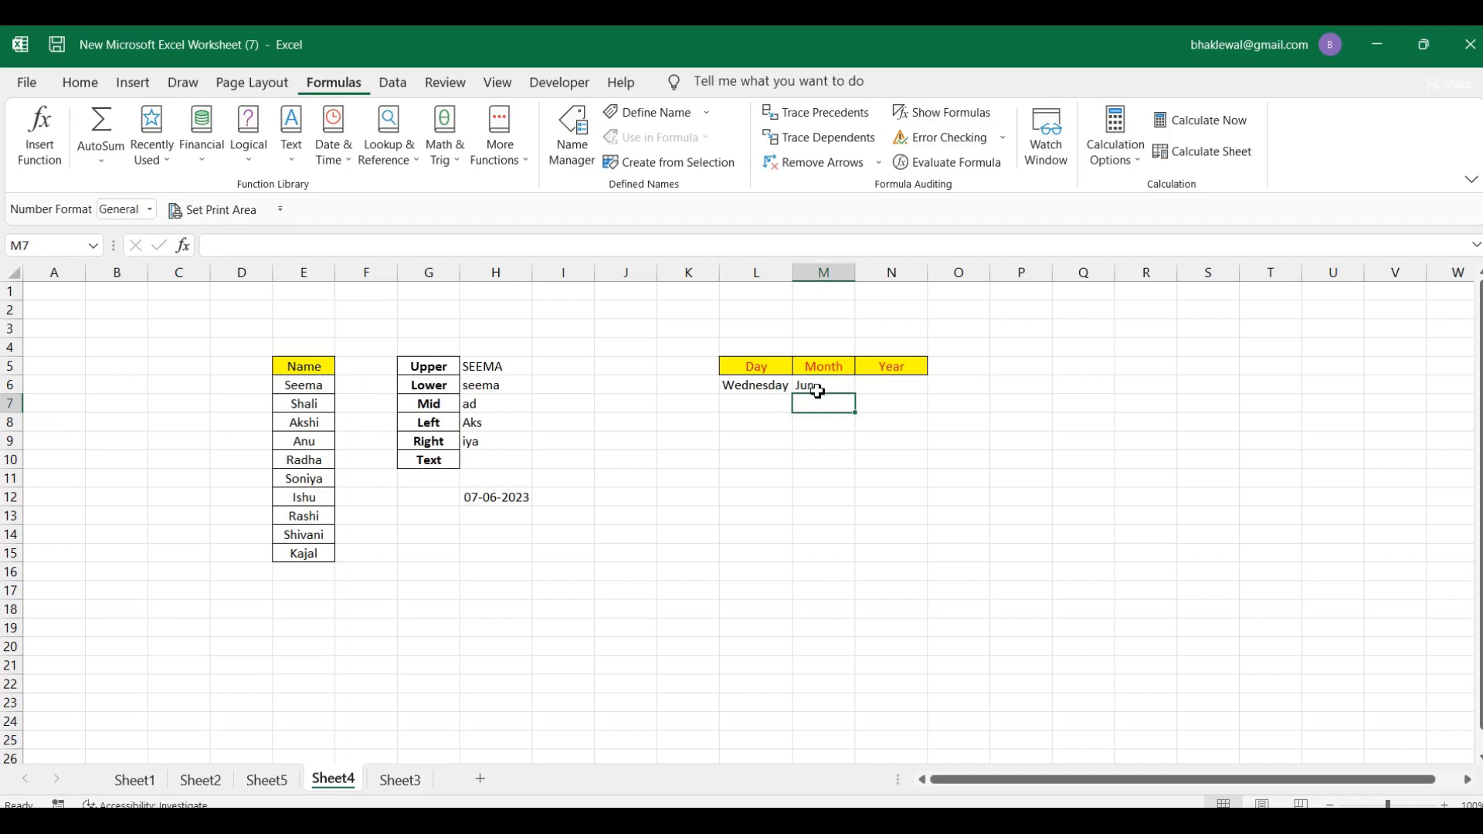
# - Change the format text in the M6 formula to "mmmm" for the full month name
pyautogui.click(816, 388)
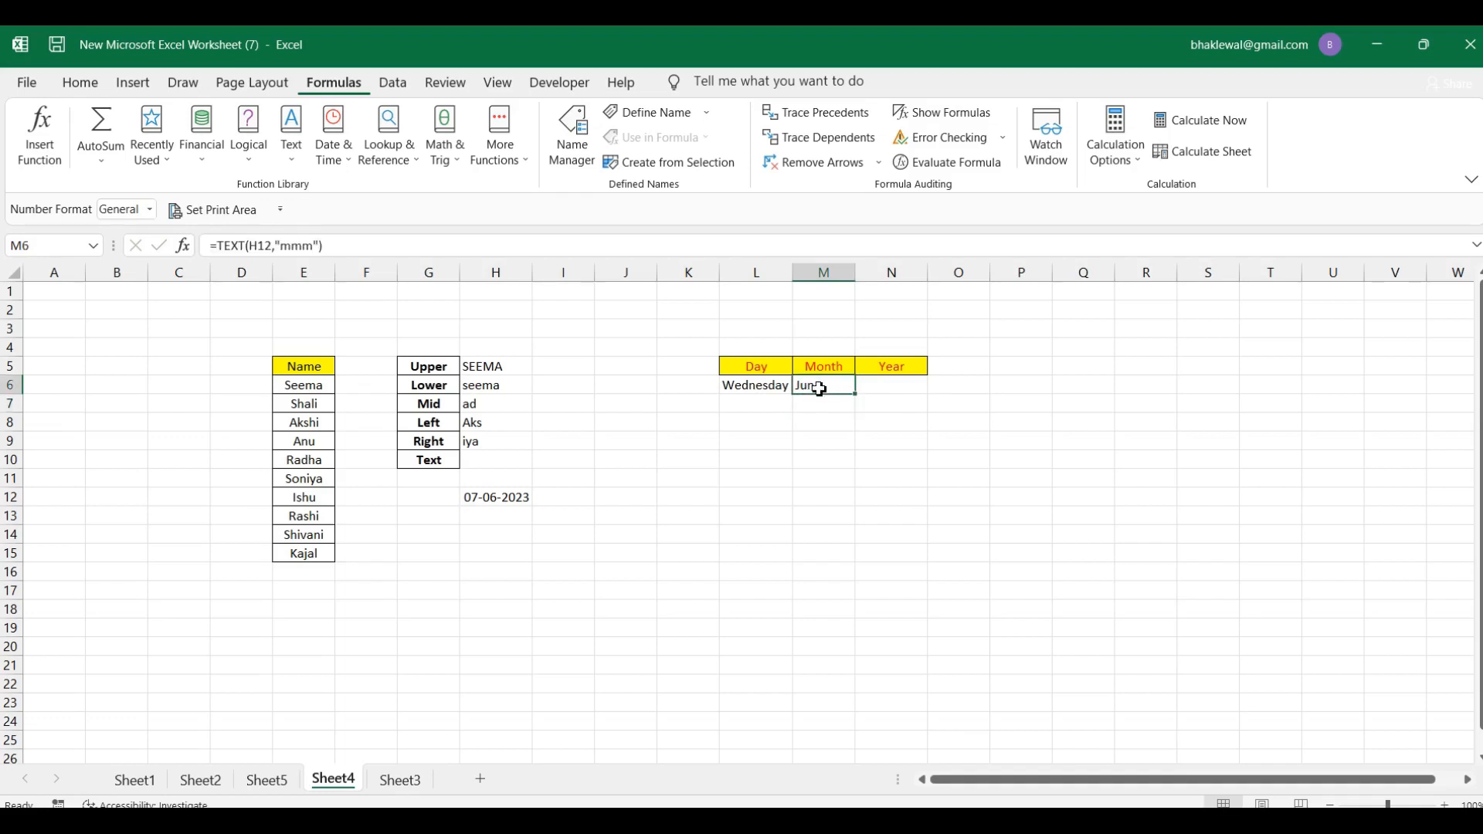
pyautogui.doubleClick(819, 389)
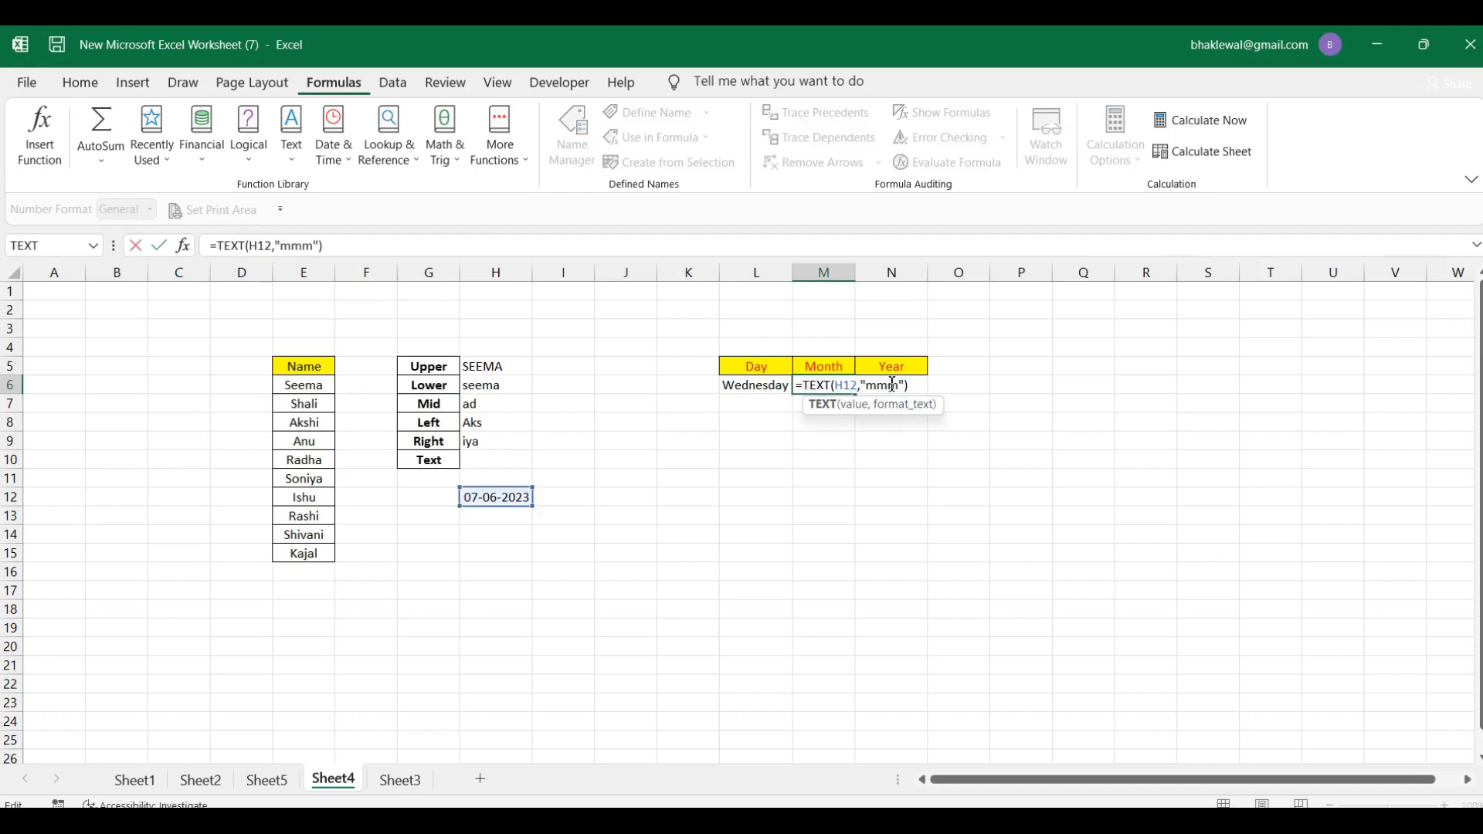
pyautogui.click(891, 388)
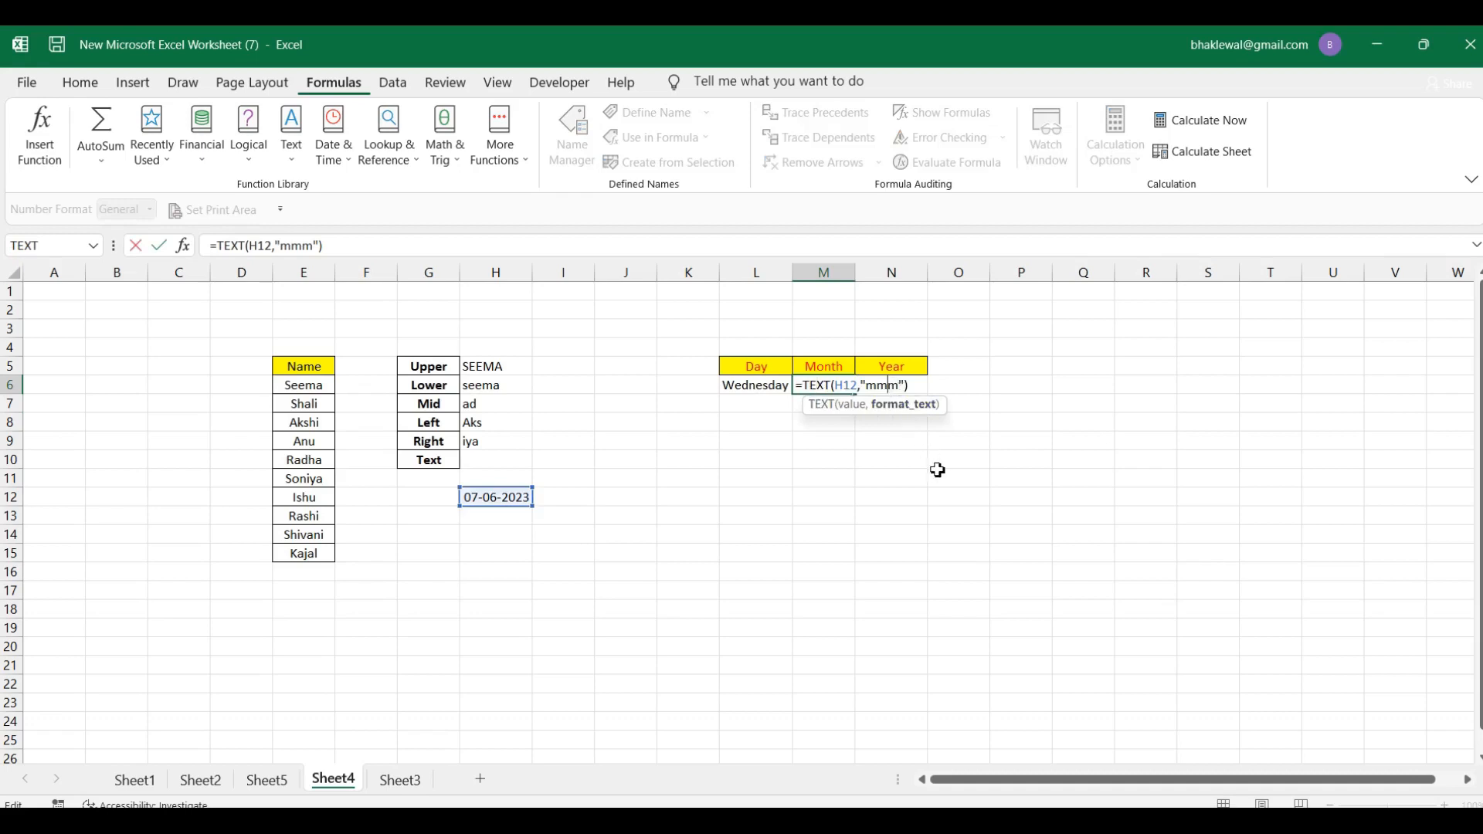
pyautogui.write('m')
pyautogui.press('Return')
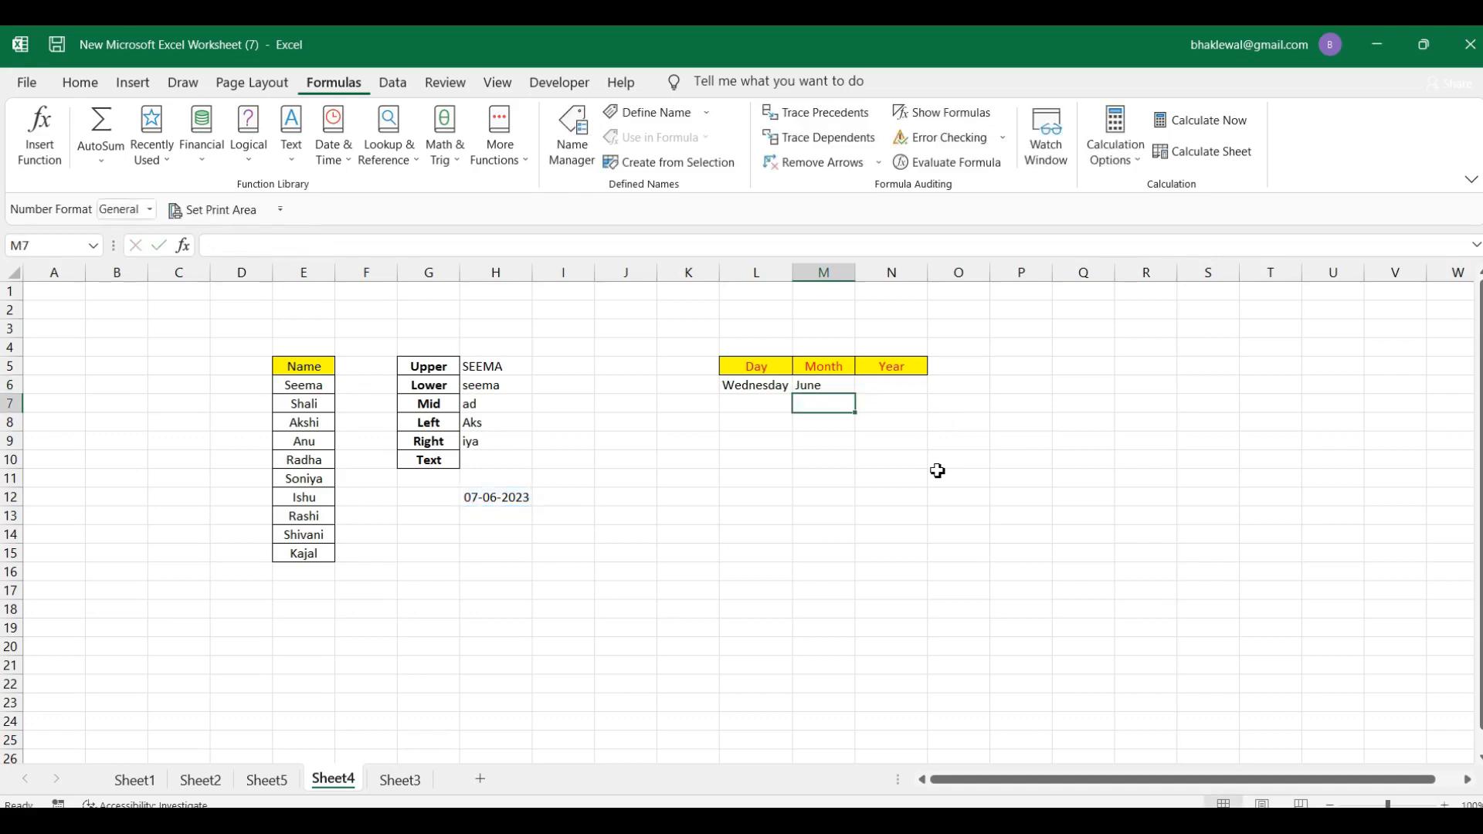
# - Write the formula =TEXT(H12,"yyyyy") in N6 under Year and check it in the cell
pyautogui.click(820, 386)
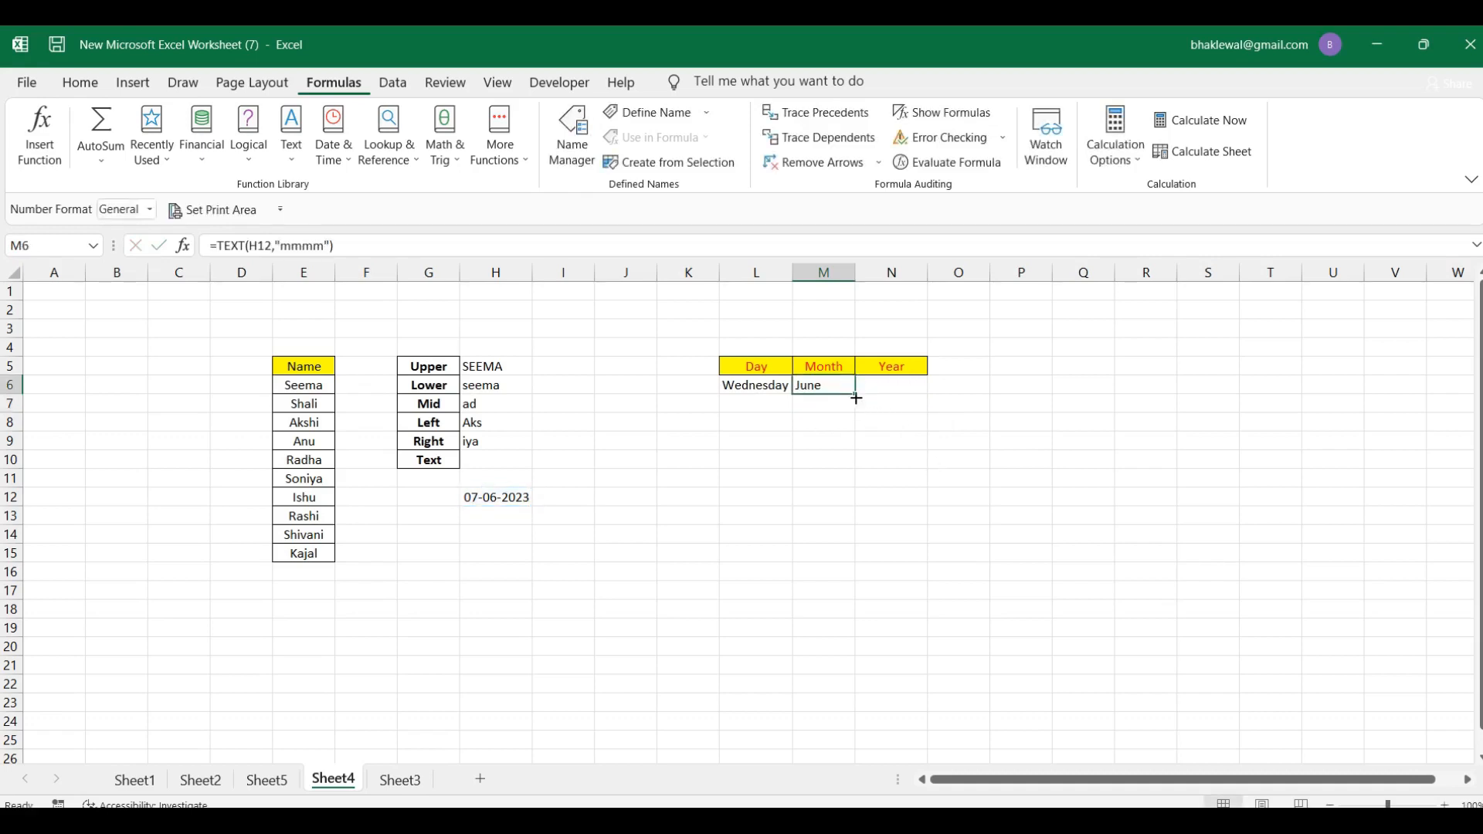
pyautogui.click(885, 387)
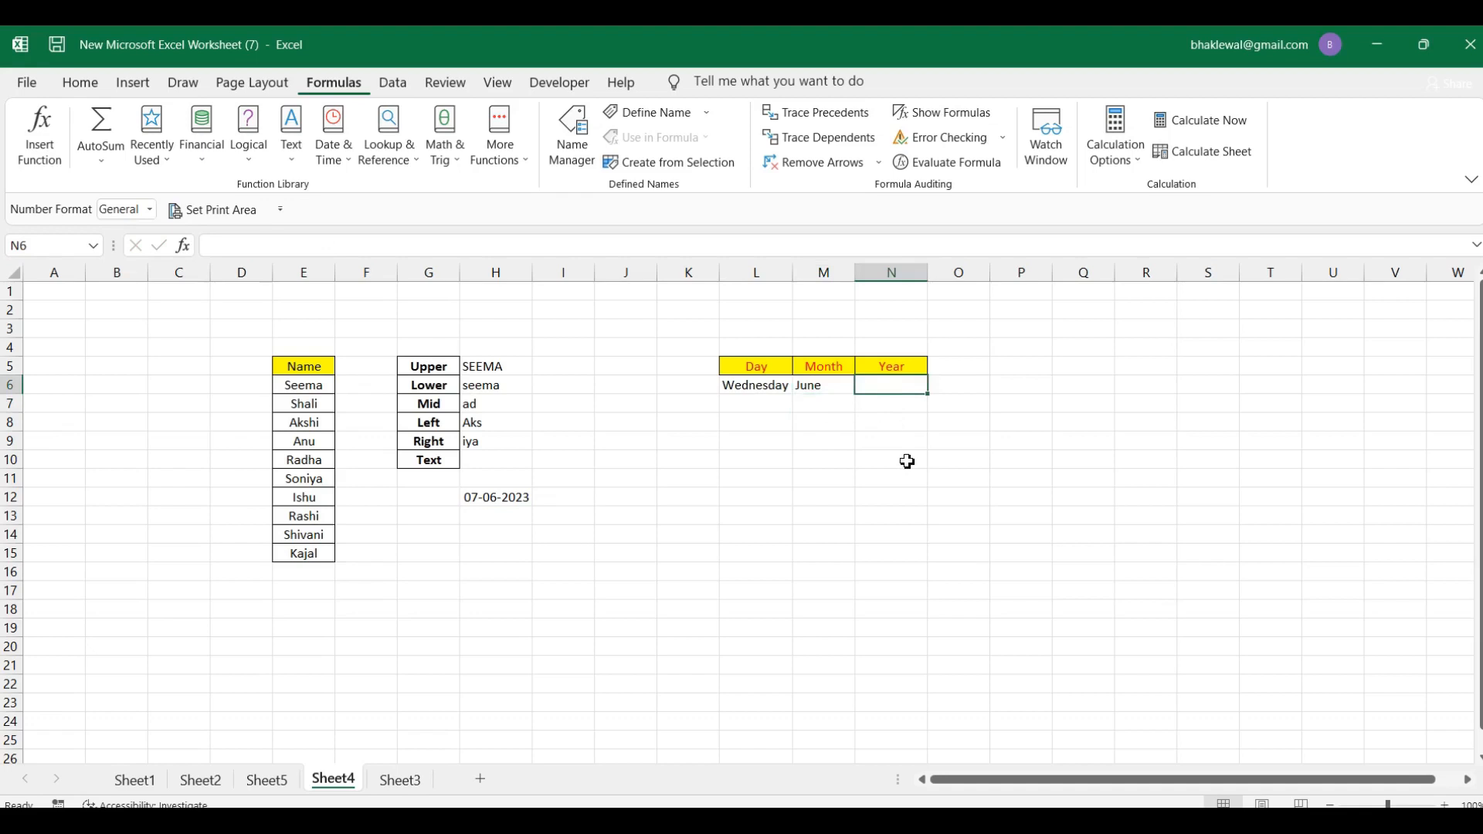
pyautogui.write('=t')
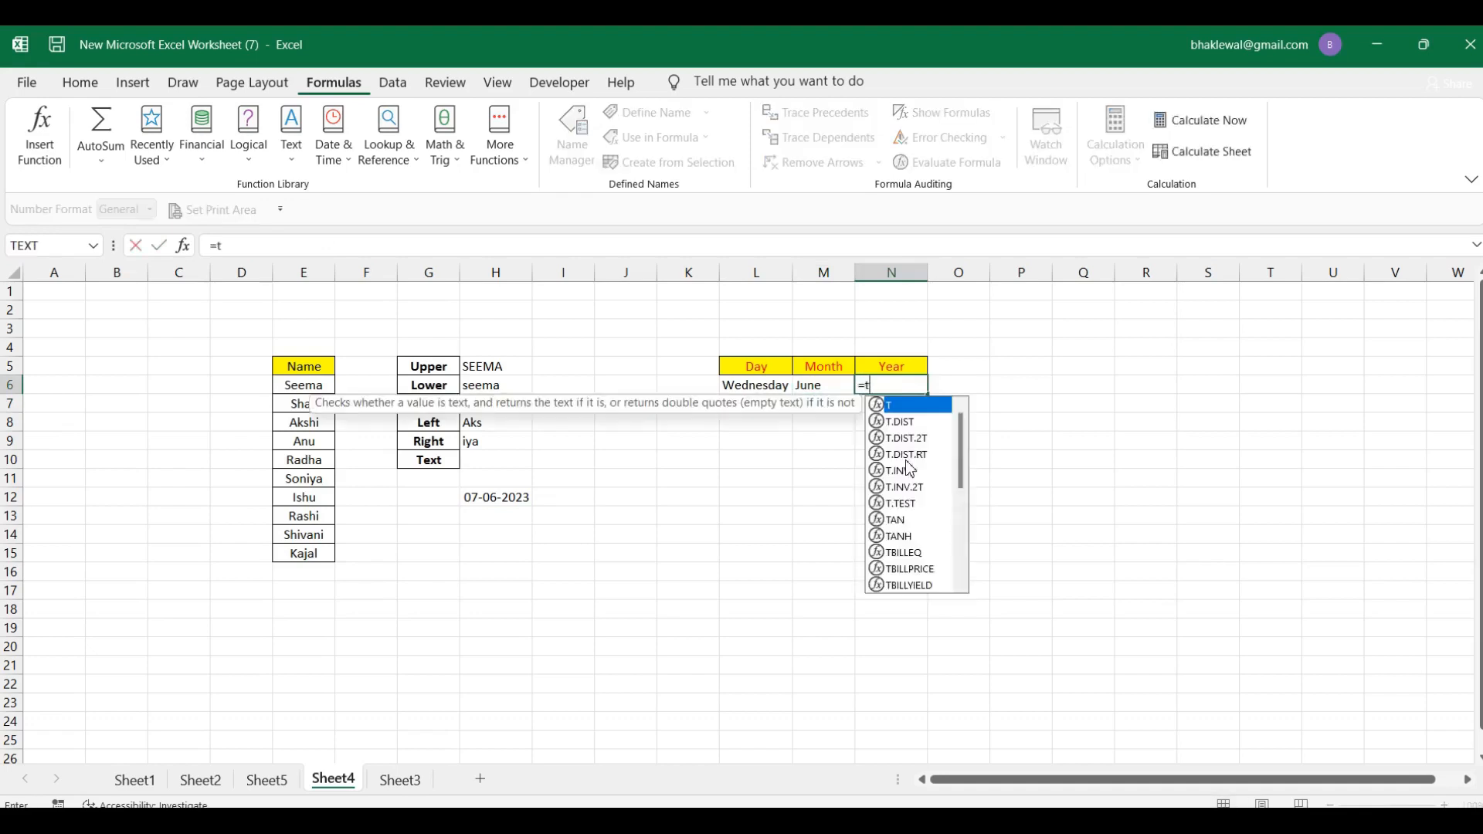
pyautogui.write('ext')
pyautogui.press('Tab')
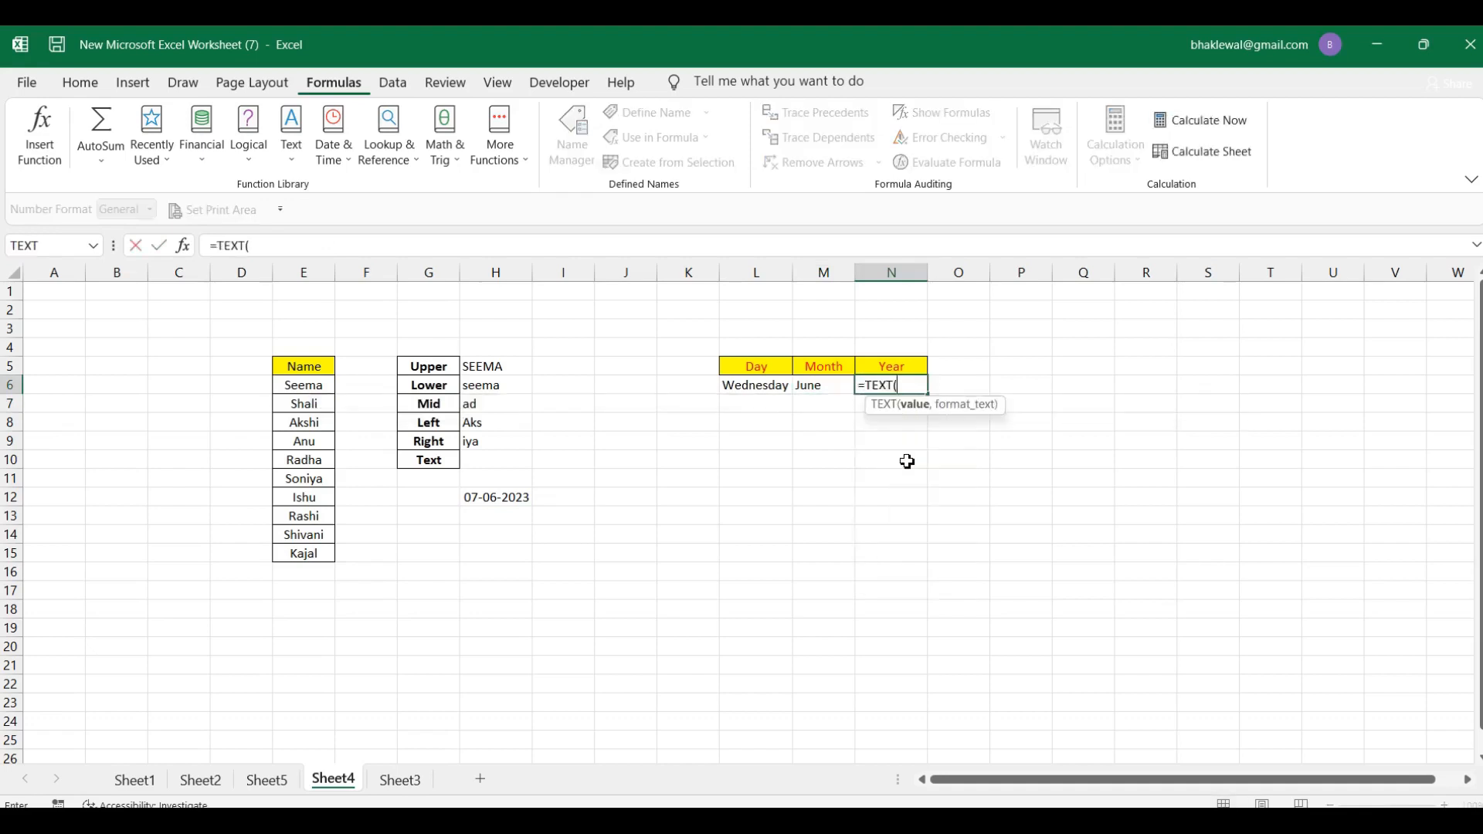
pyautogui.click(503, 494)
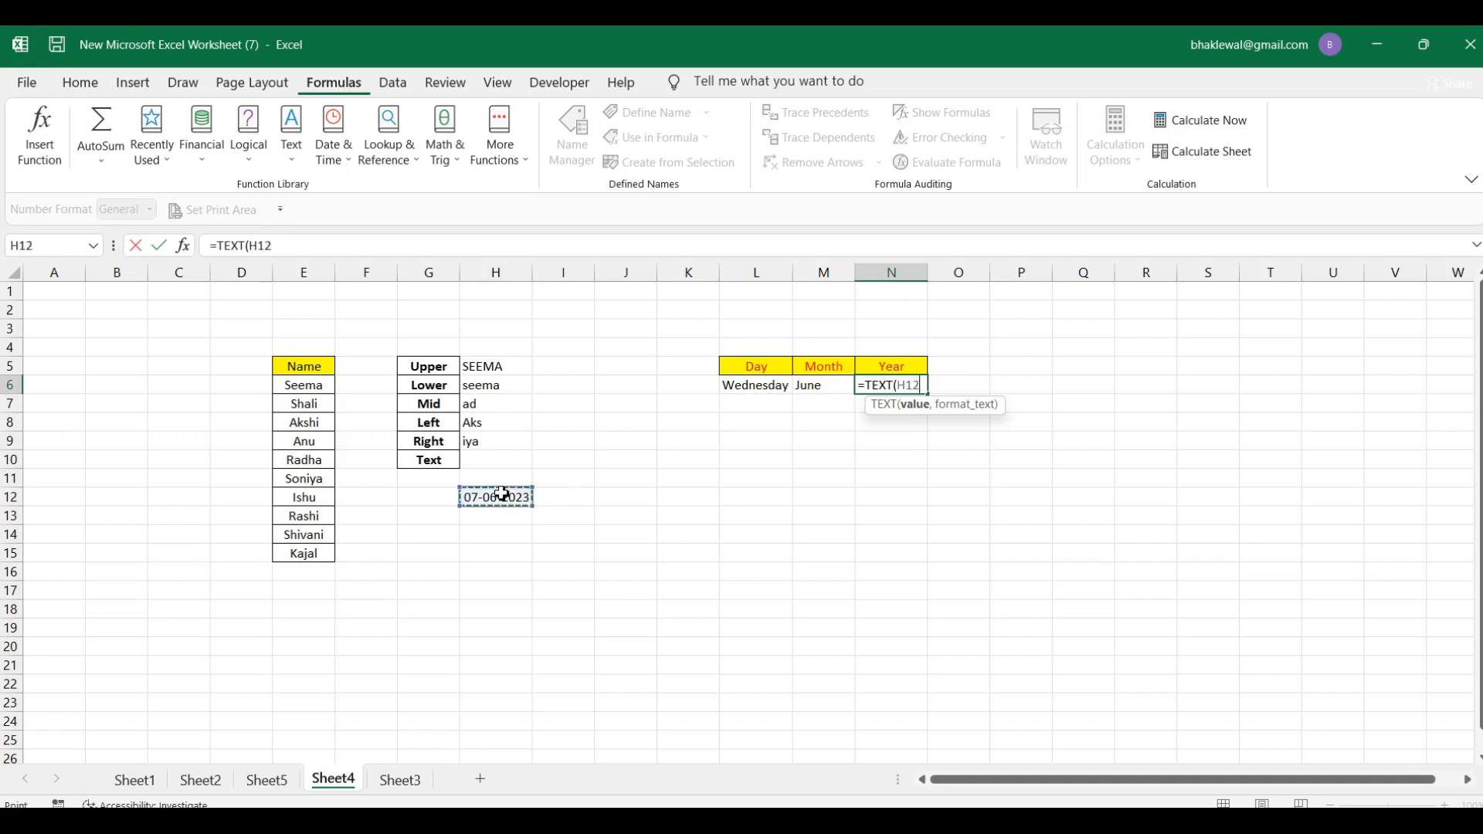
pyautogui.write(',"yyyyy')
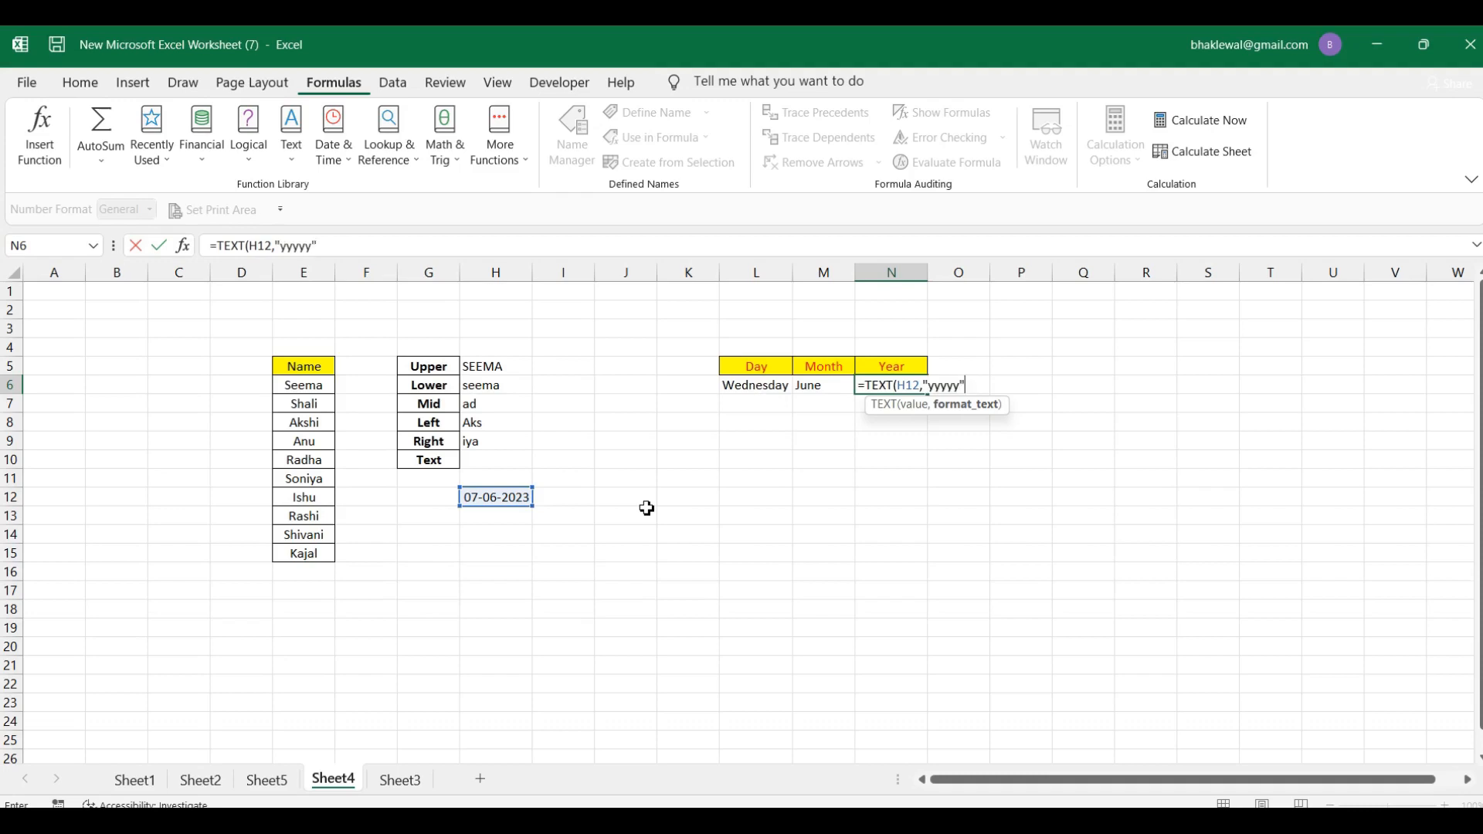
pyautogui.write(')')
pyautogui.press('Return')
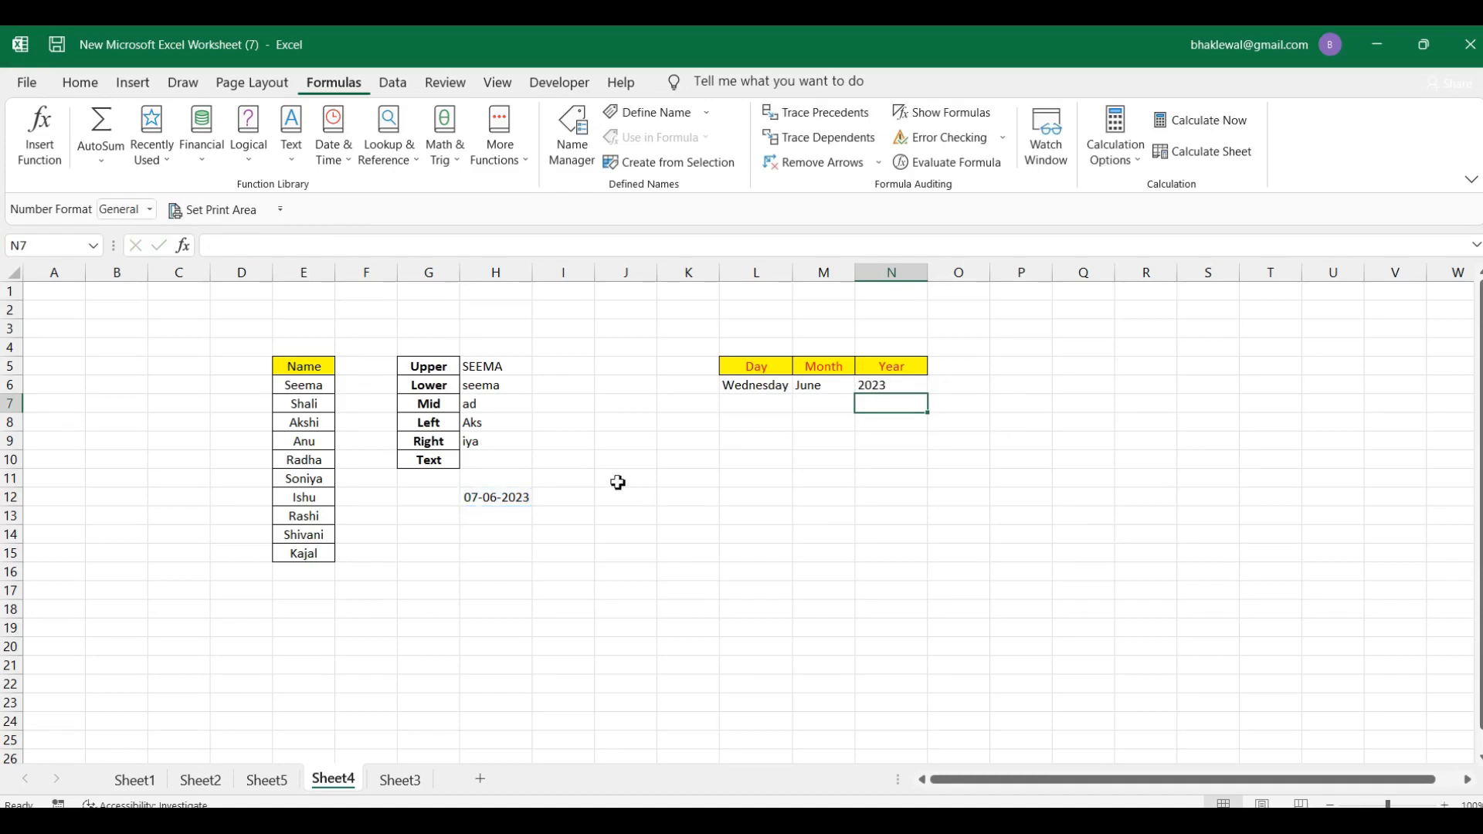
pyautogui.click(885, 390)
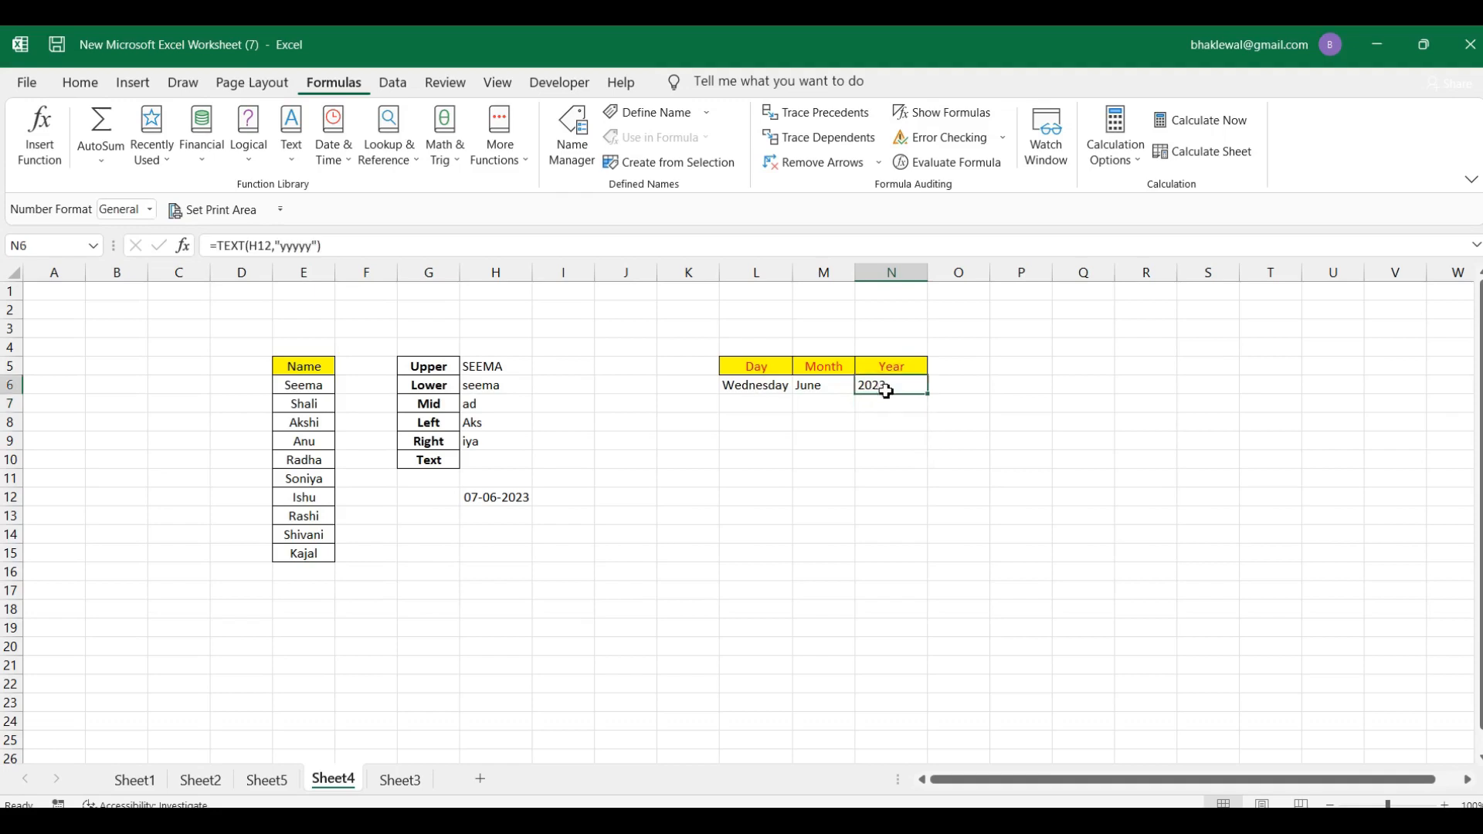
pyautogui.click(892, 408)
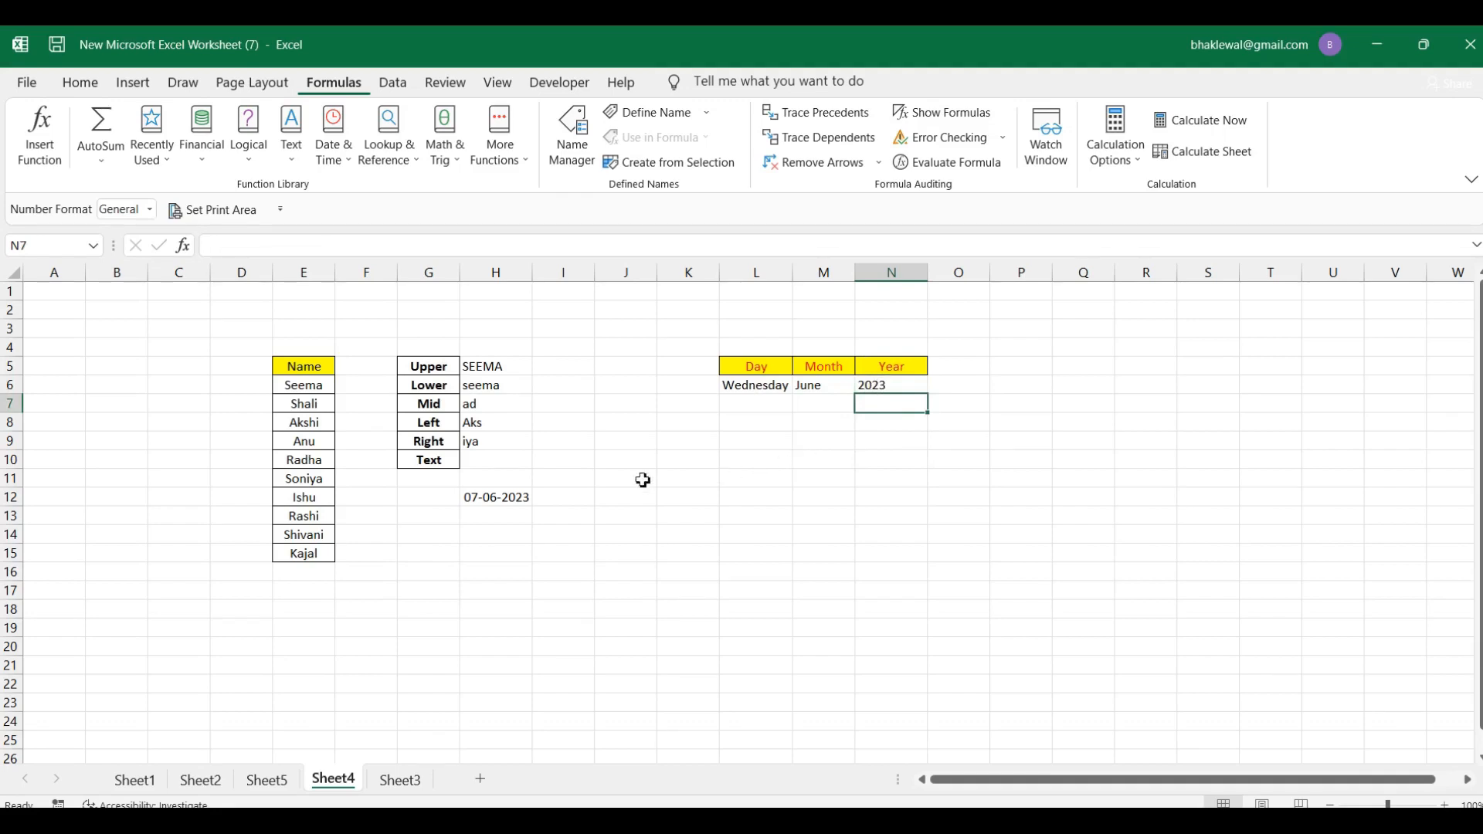
pyautogui.click(299, 162)
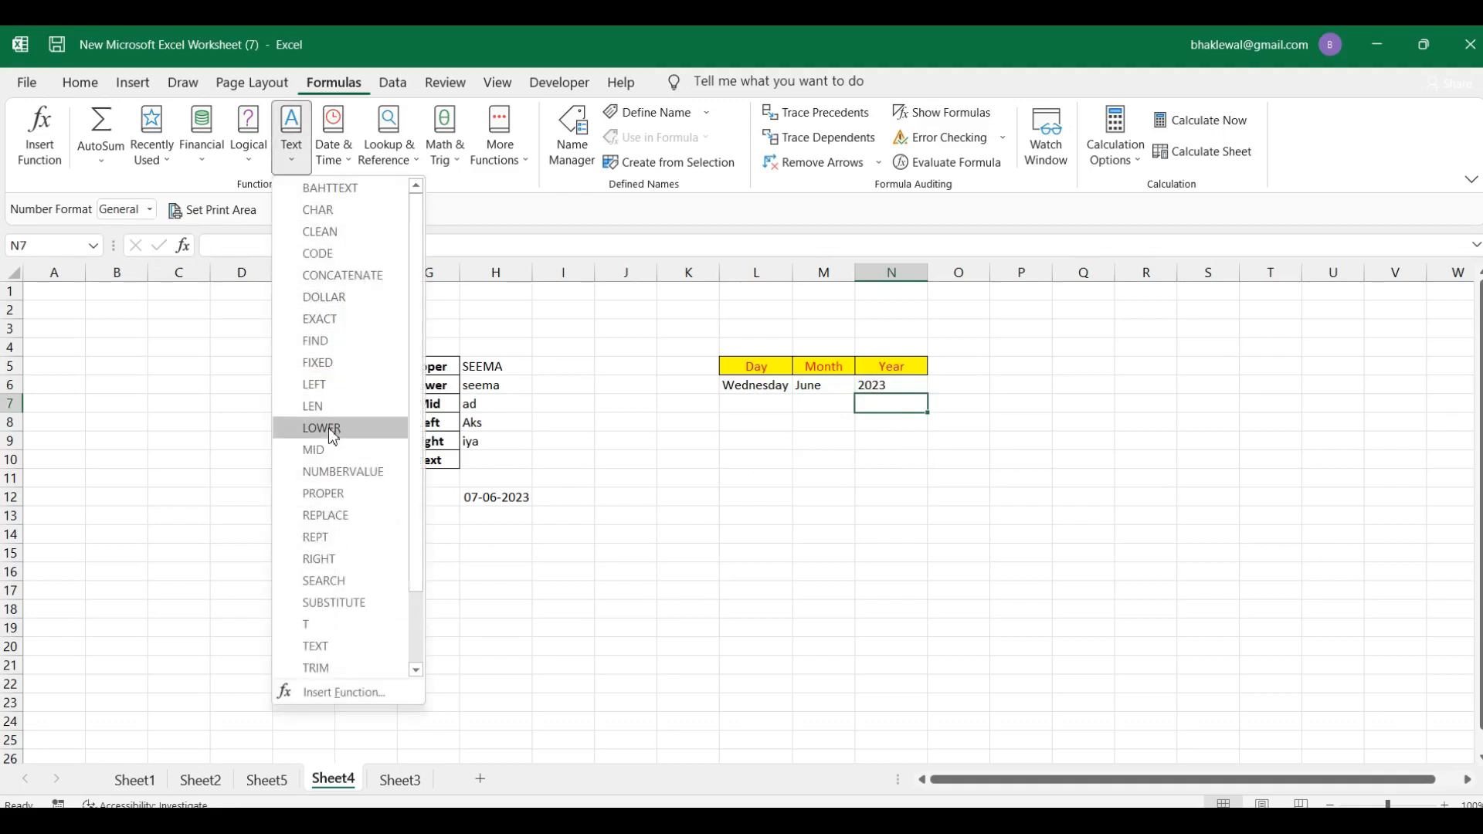
pyautogui.click(599, 514)
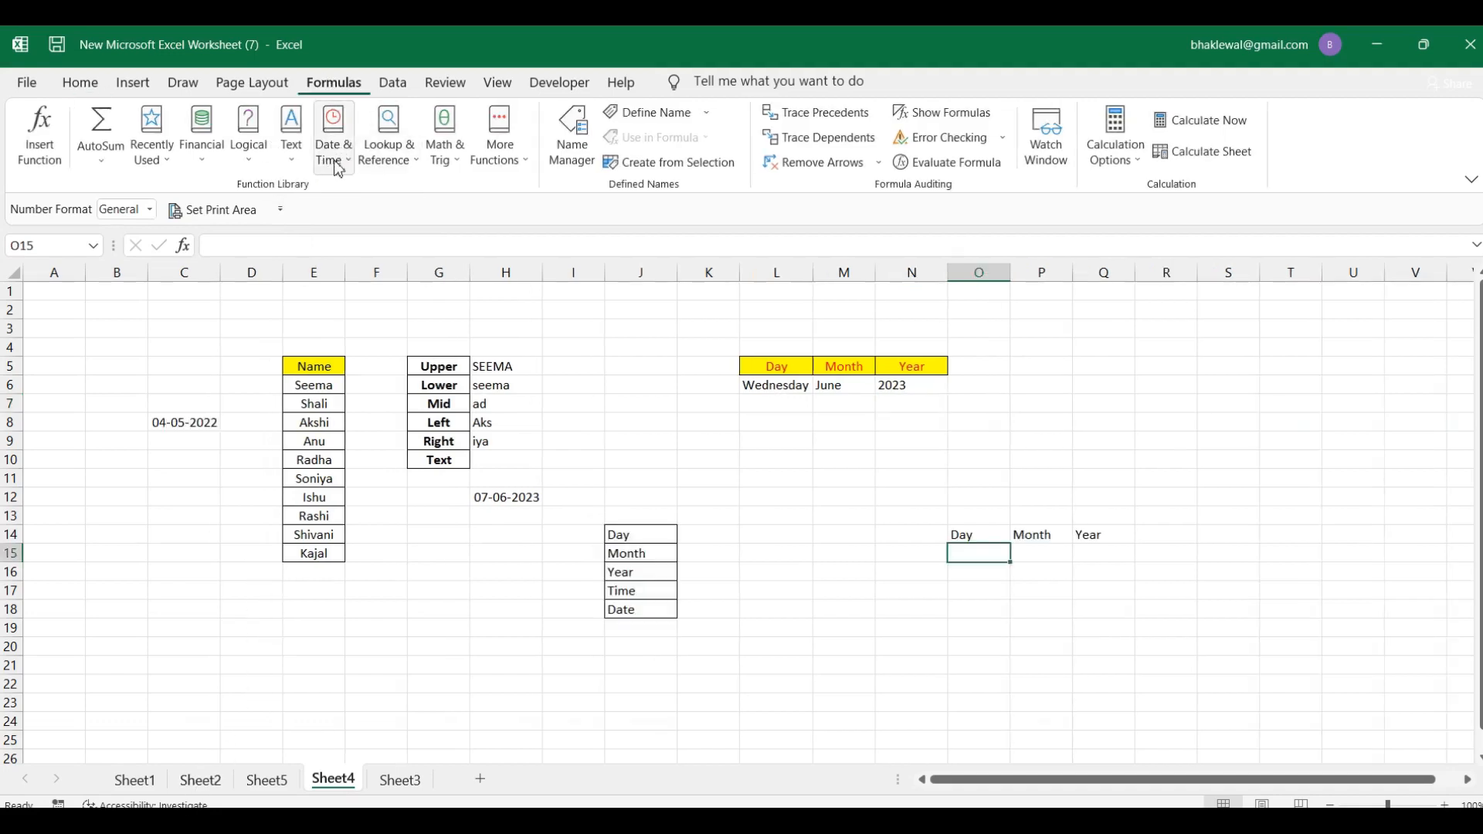
pyautogui.click(351, 164)
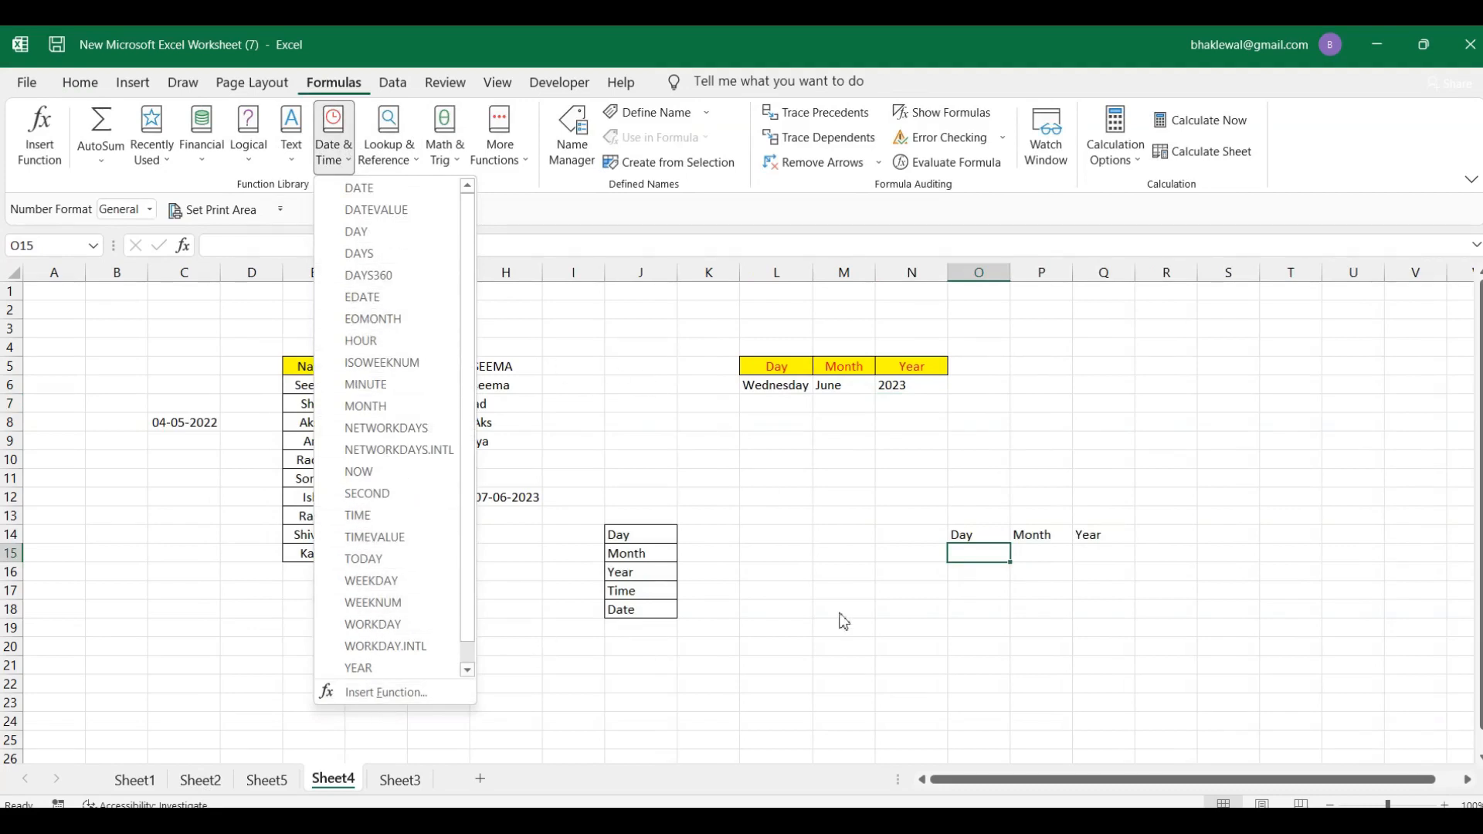
pyautogui.click(877, 660)
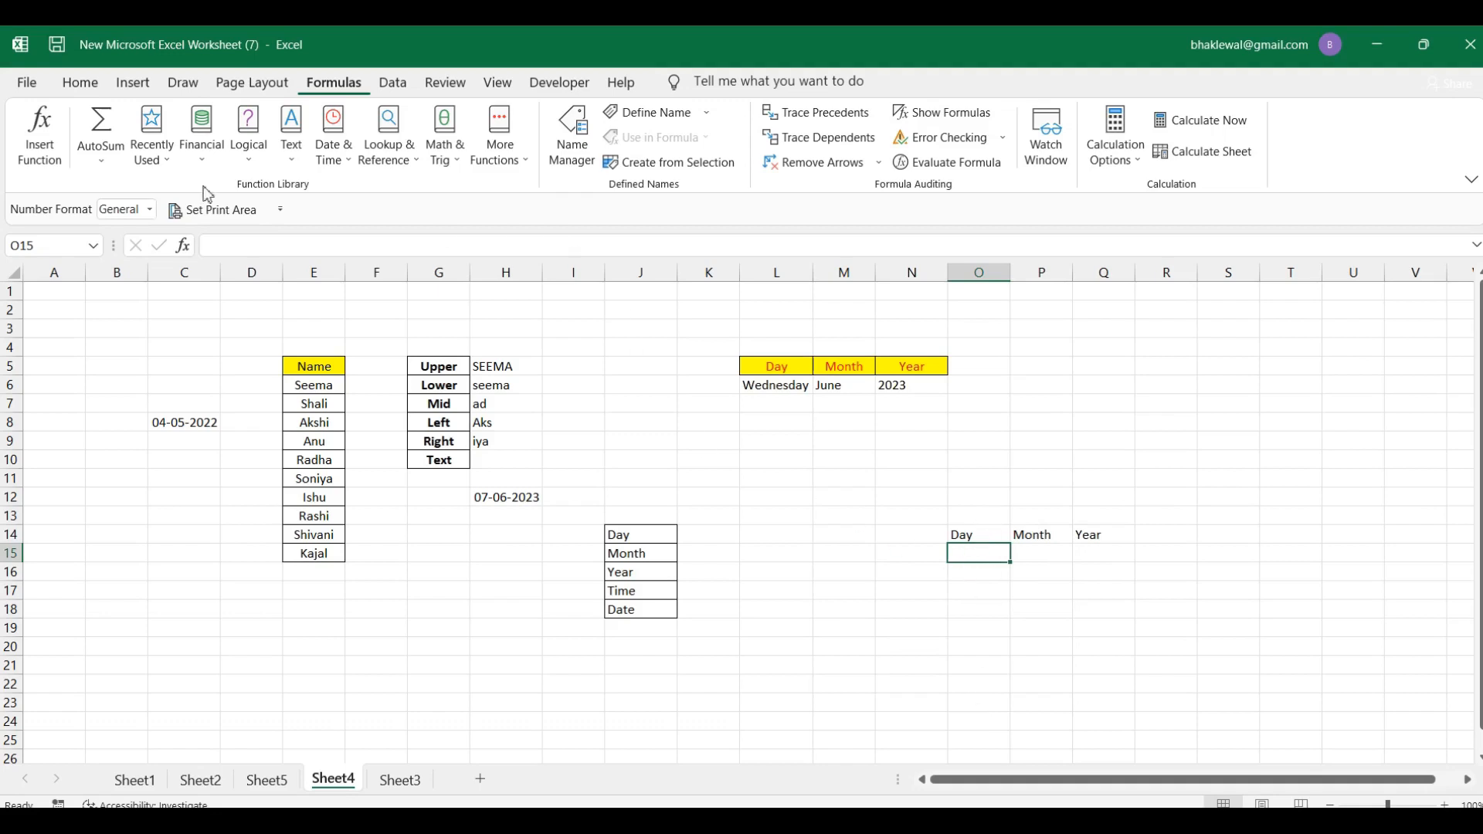
# - Insert the DAY function in O15 under Day, using the date in C8 as its serial number
pyautogui.click(349, 164)
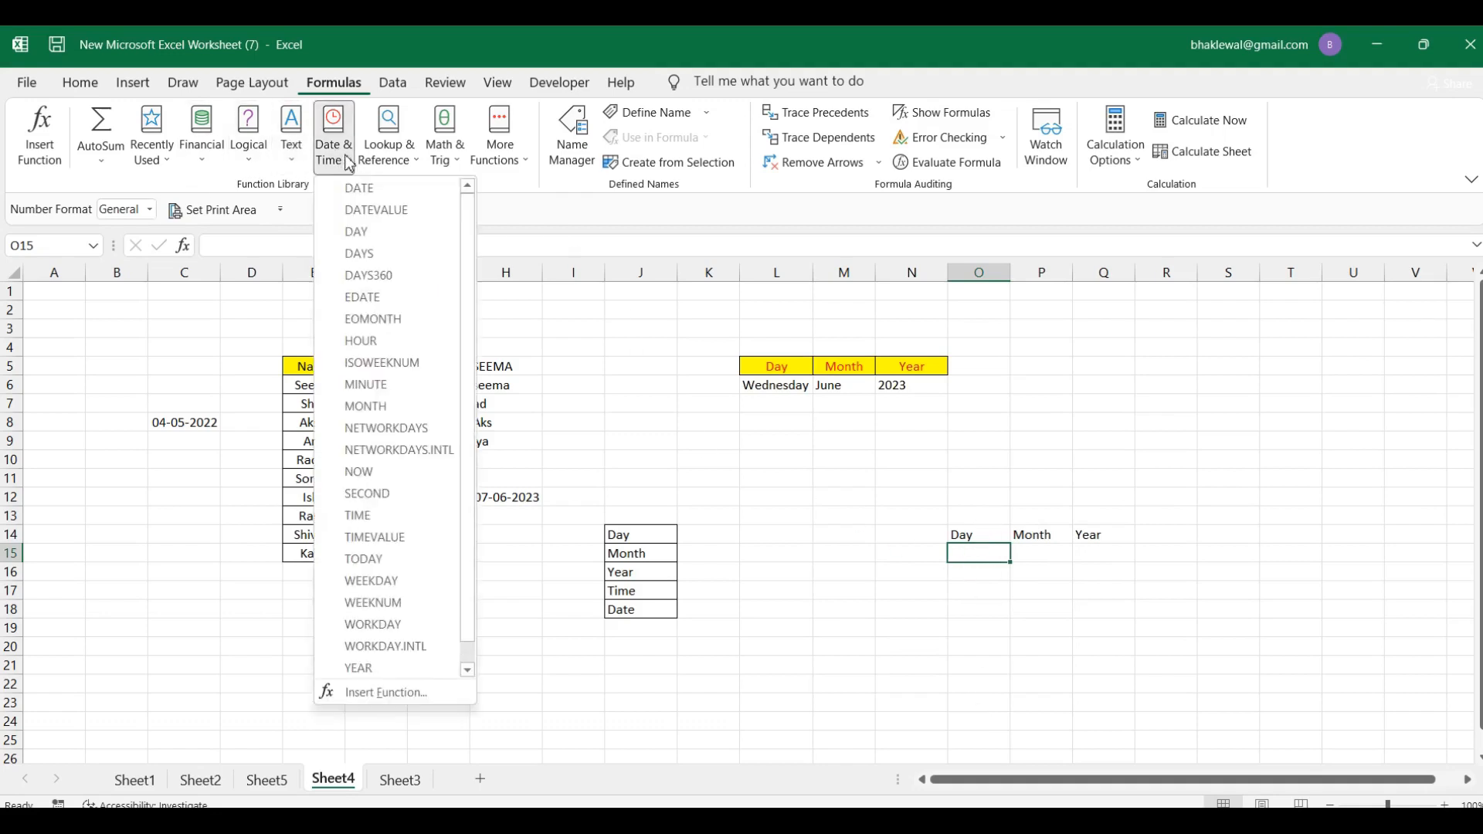
pyautogui.click(362, 235)
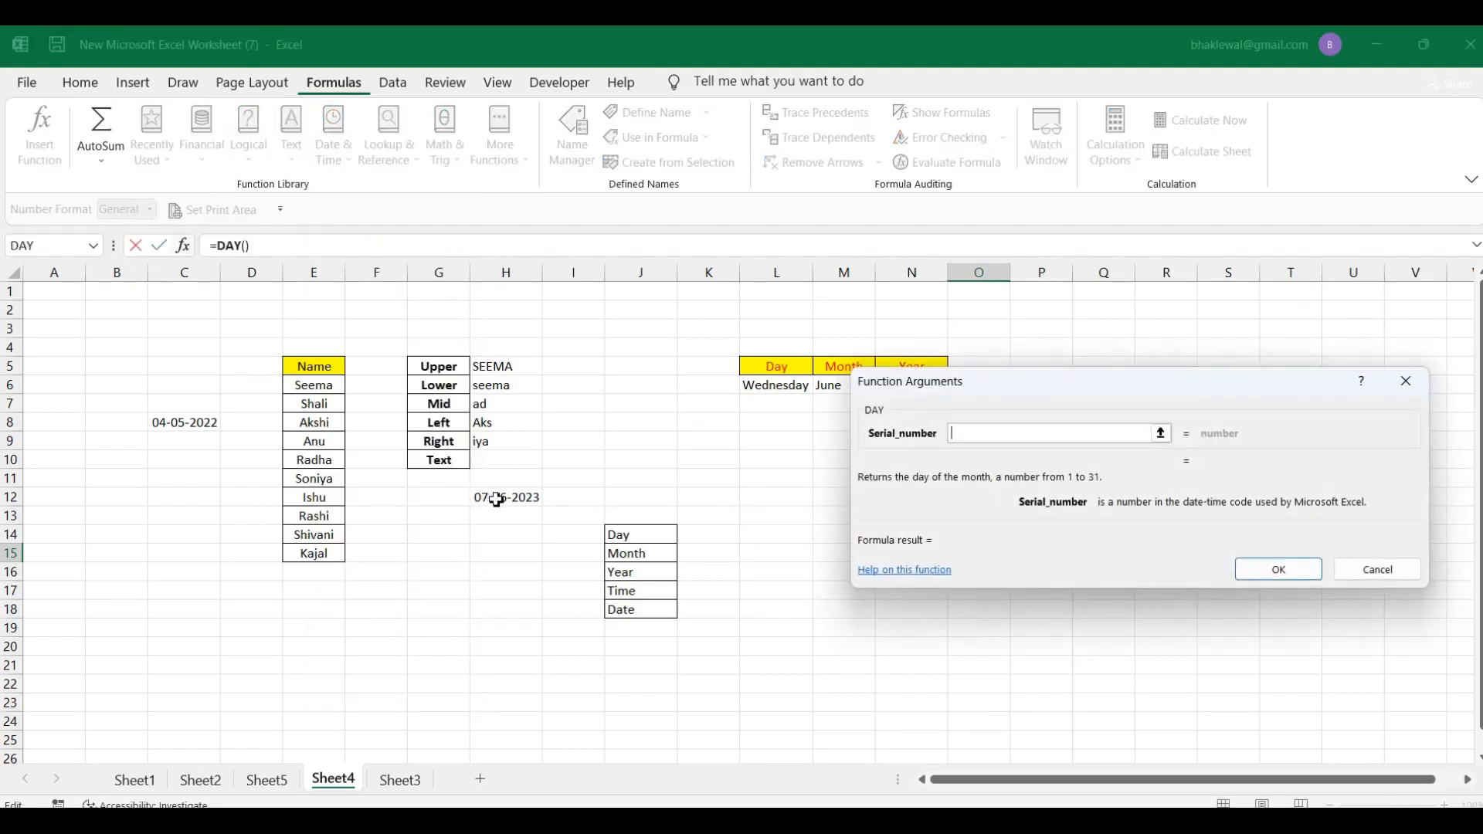
pyautogui.click(192, 425)
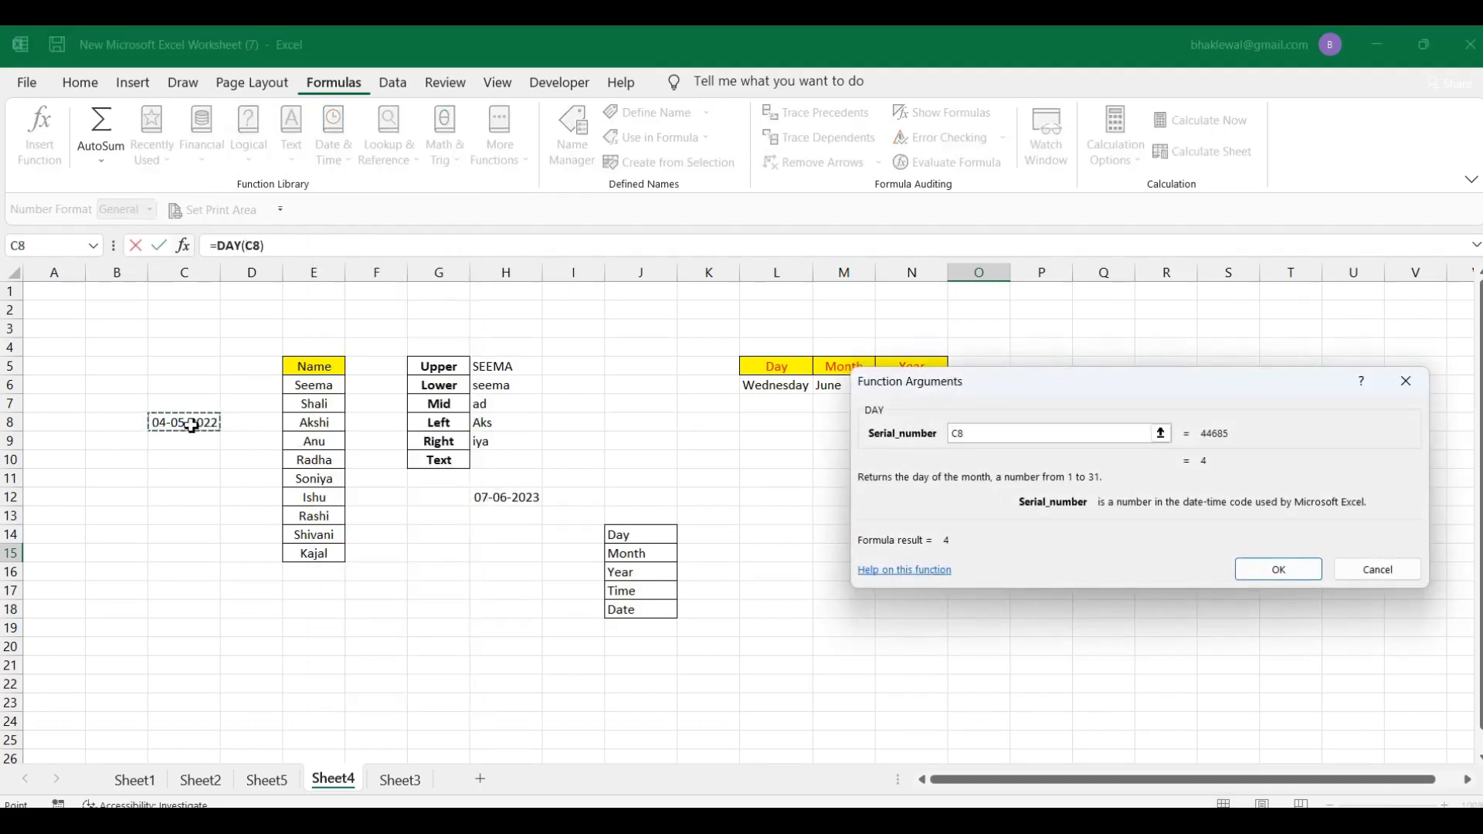
pyautogui.click(1264, 568)
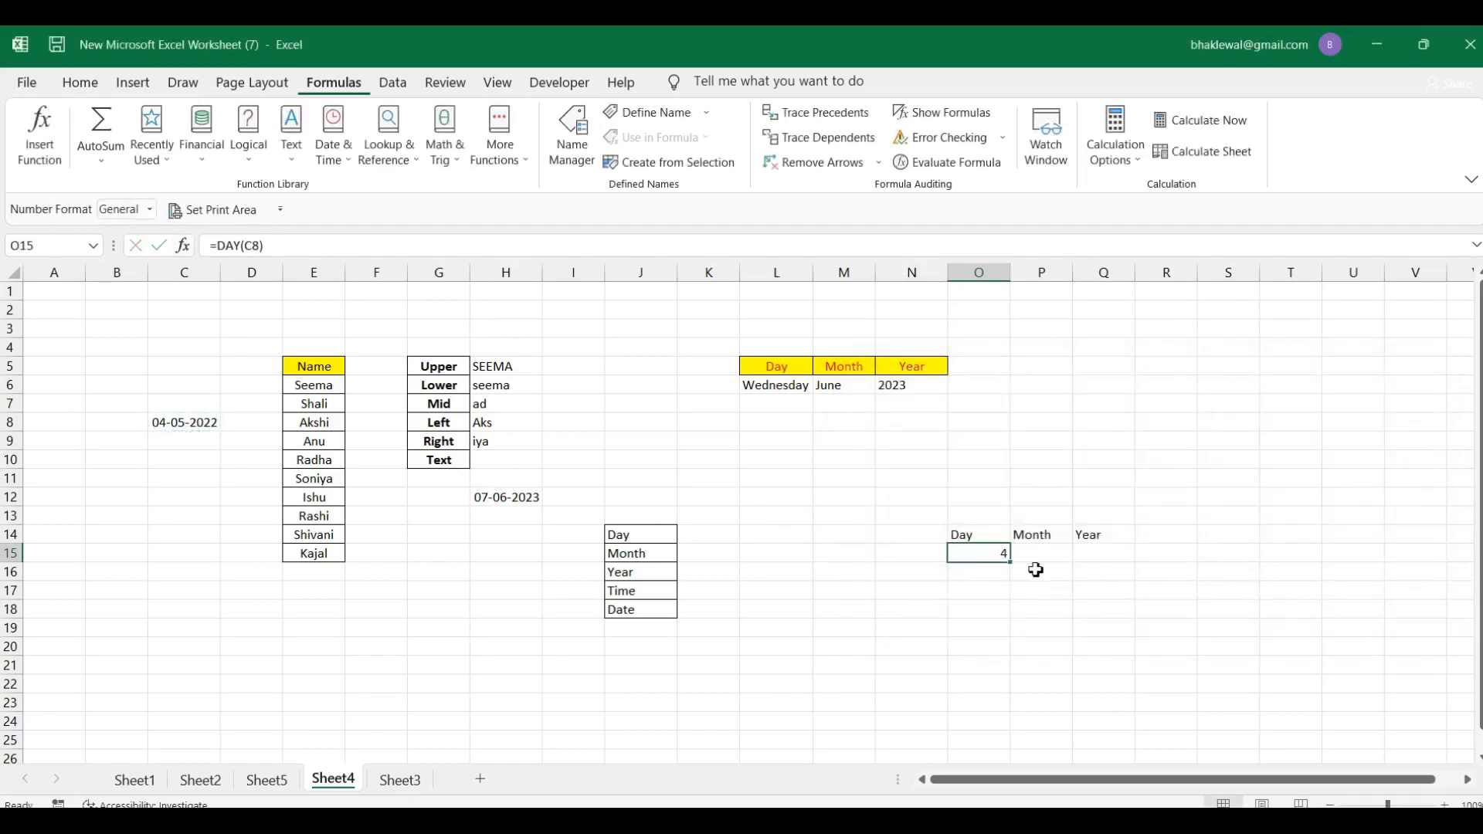
# - Write the formula =MONTH(C8) in P15 under Month to extract the month number from the date
pyautogui.click(1043, 554)
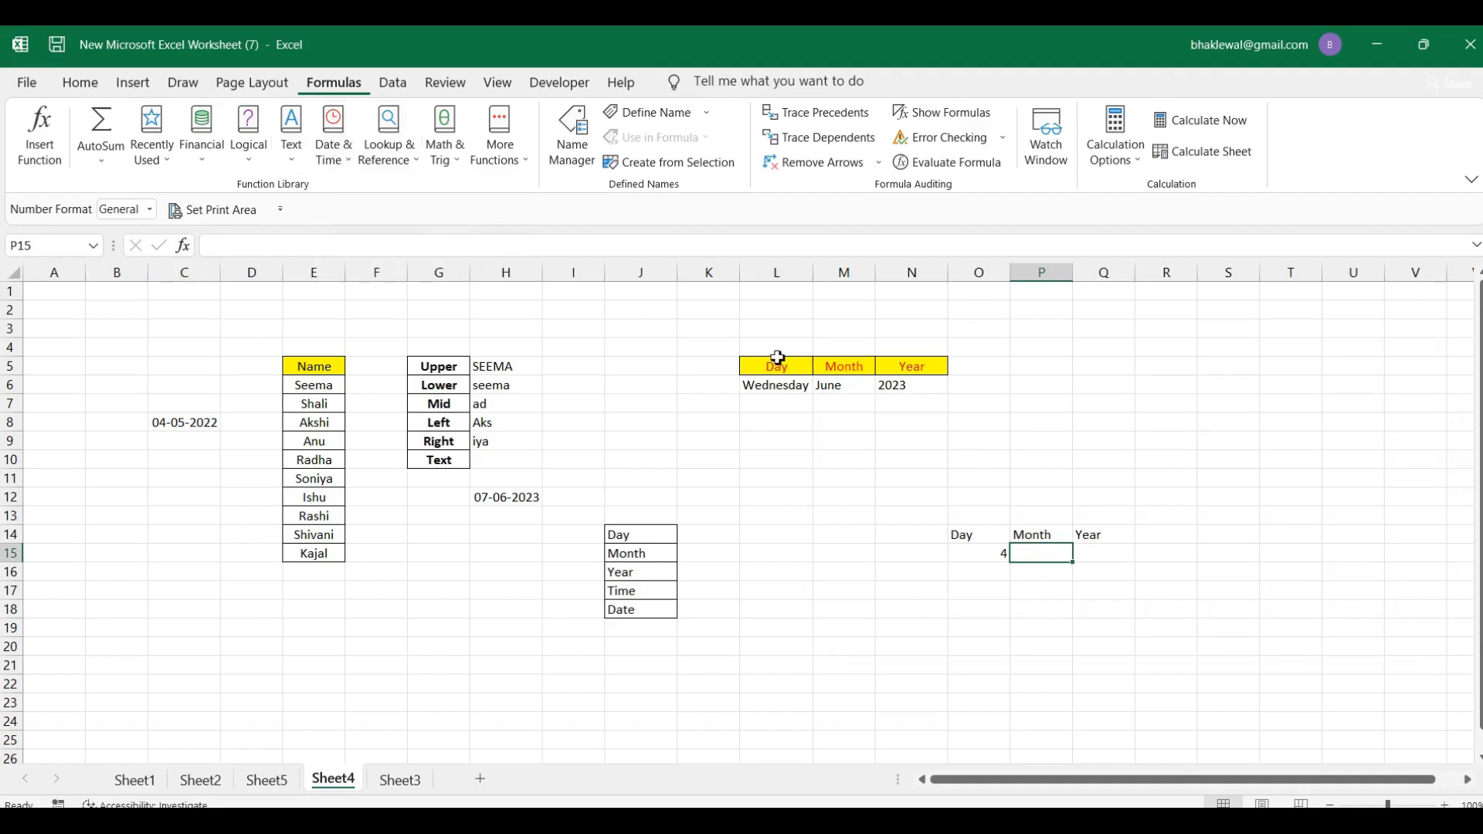
pyautogui.write('=mon')
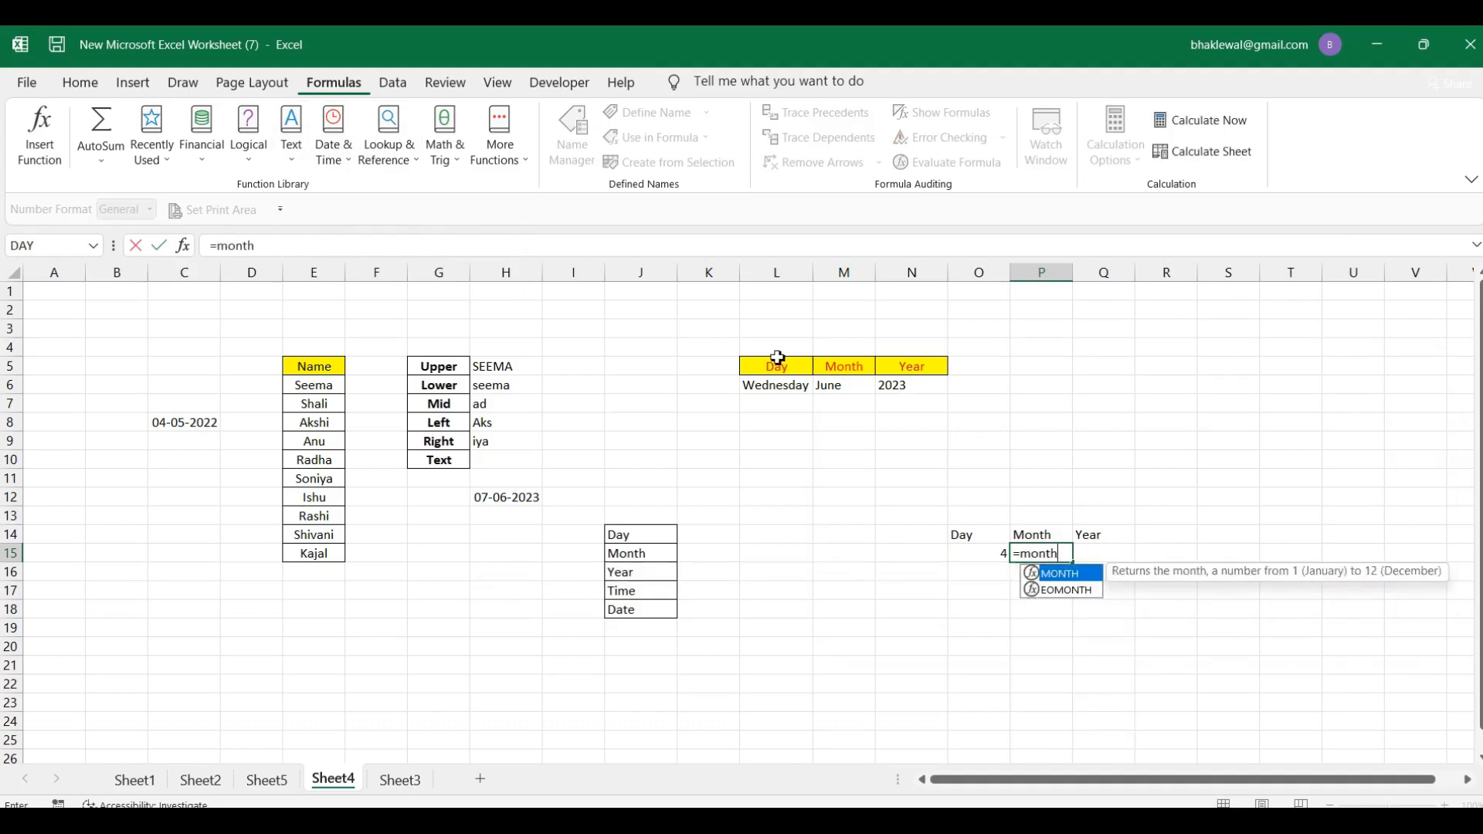
pyautogui.write('th')
pyautogui.press('Tab')
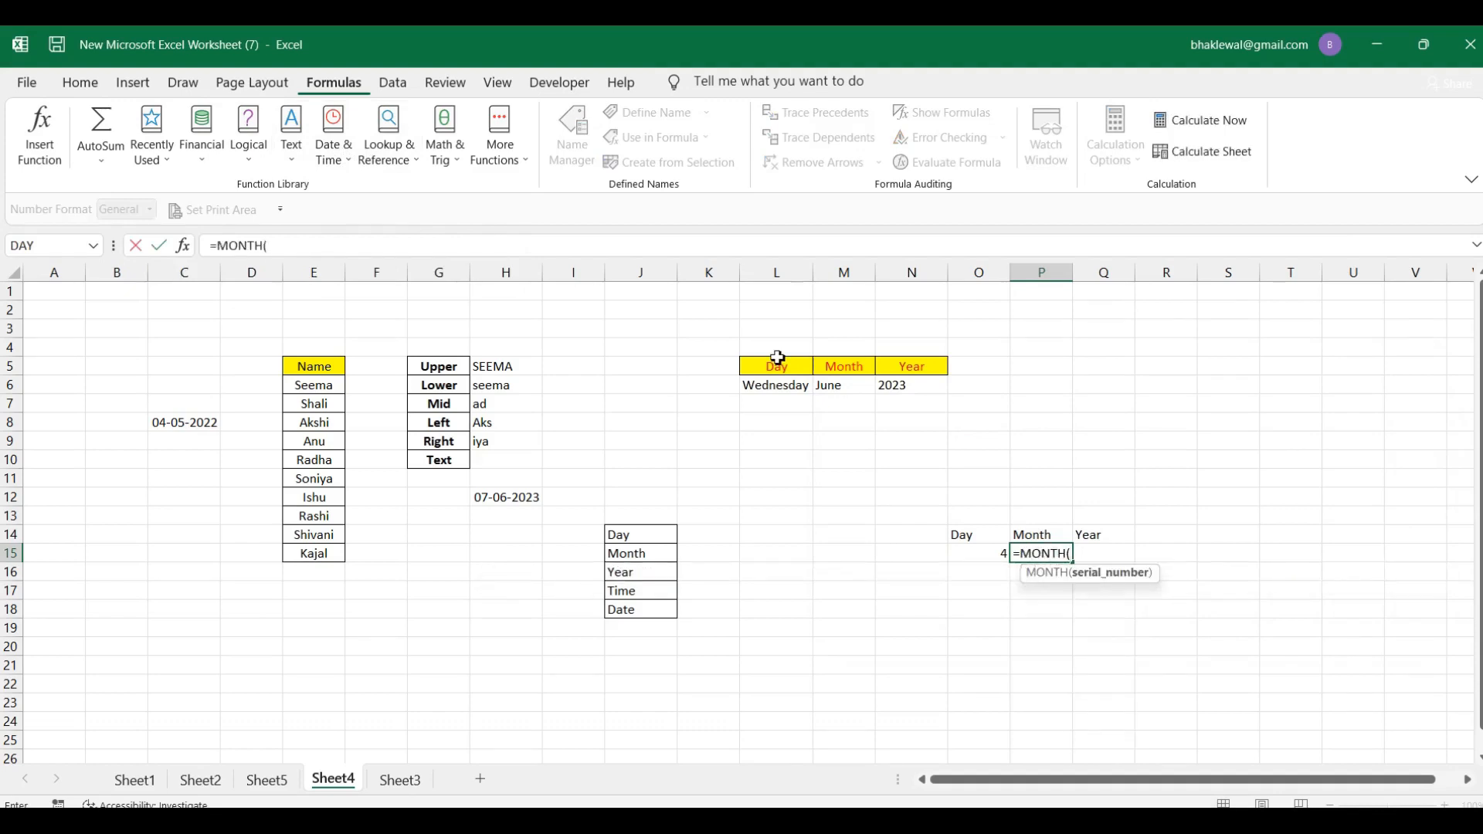
pyautogui.click(189, 424)
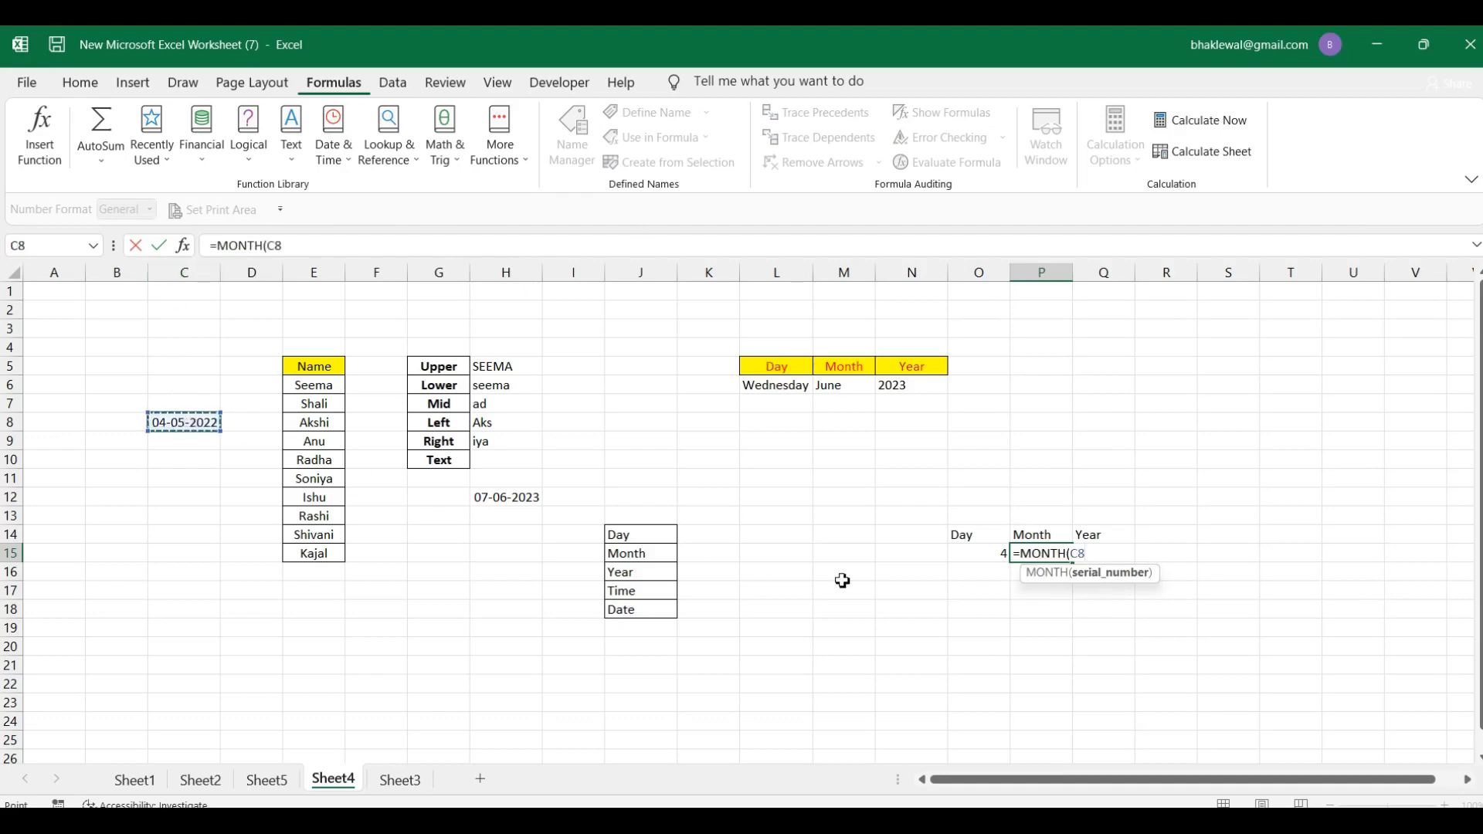
pyautogui.write(')')
pyautogui.press('Return')
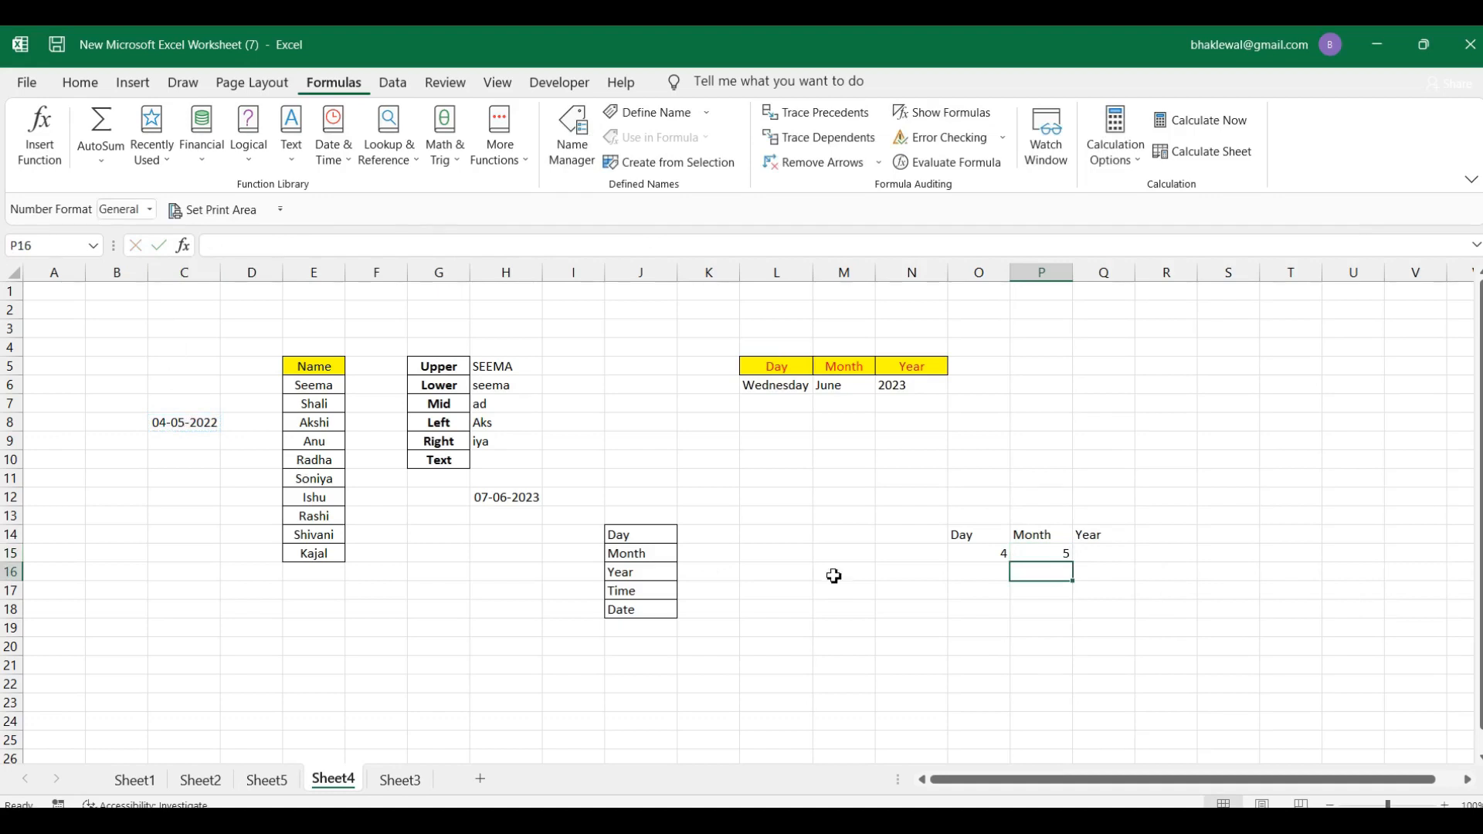
# - Insert the YEAR function in Q15 under Year, using the date in C8 as its serial number
pyautogui.click(1120, 553)
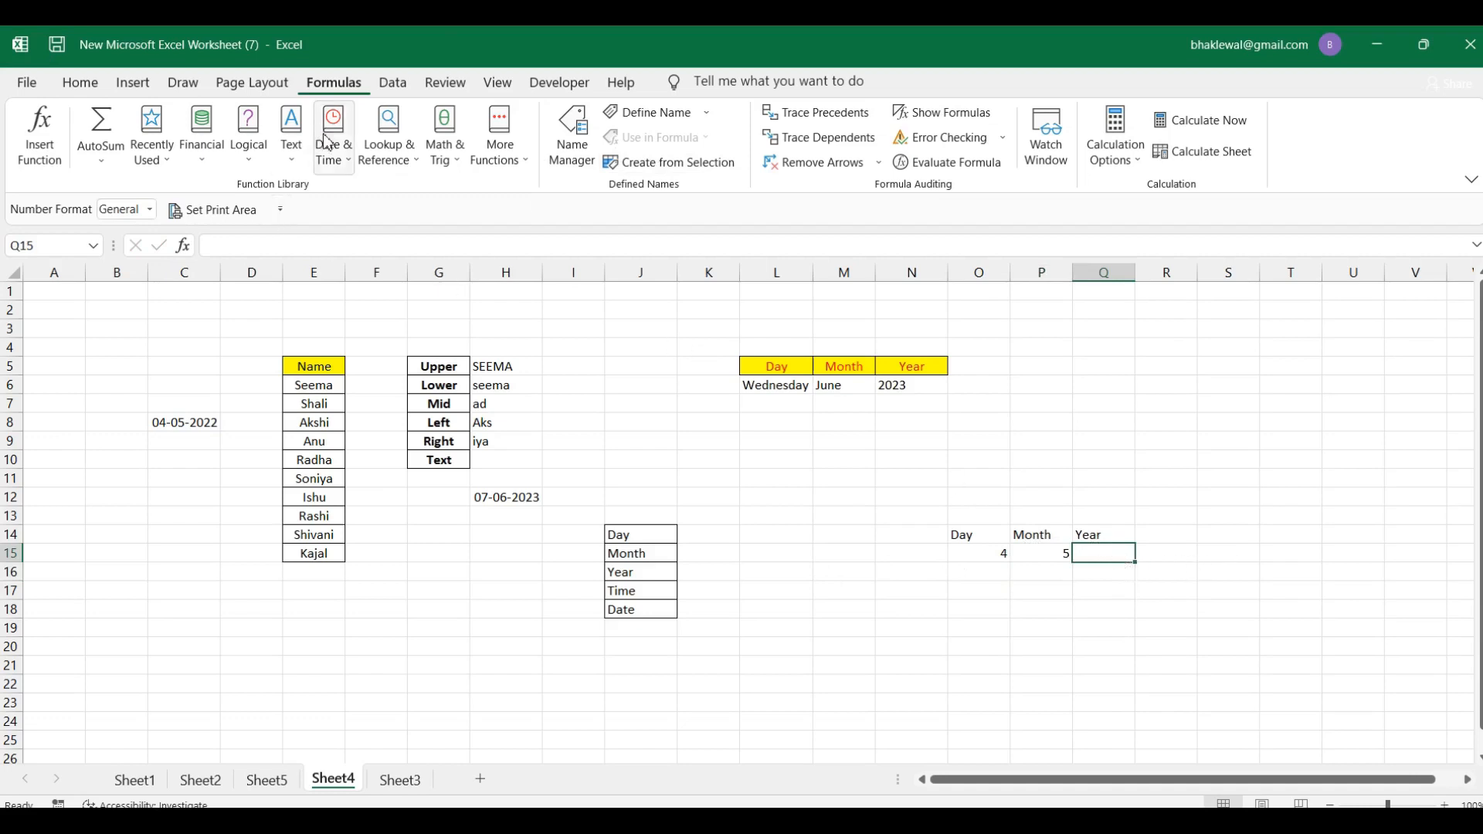
pyautogui.click(349, 165)
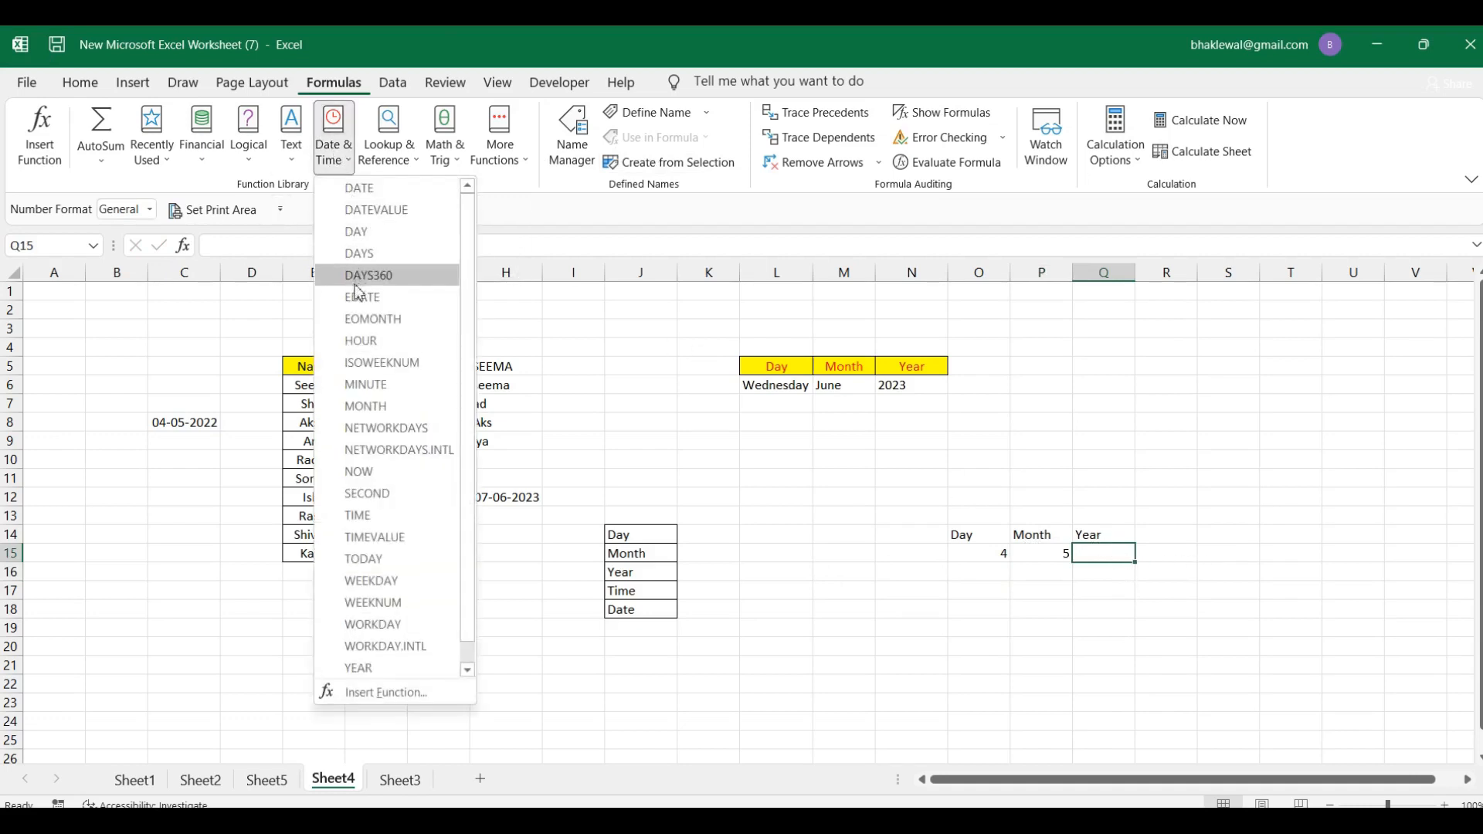
pyautogui.click(372, 672)
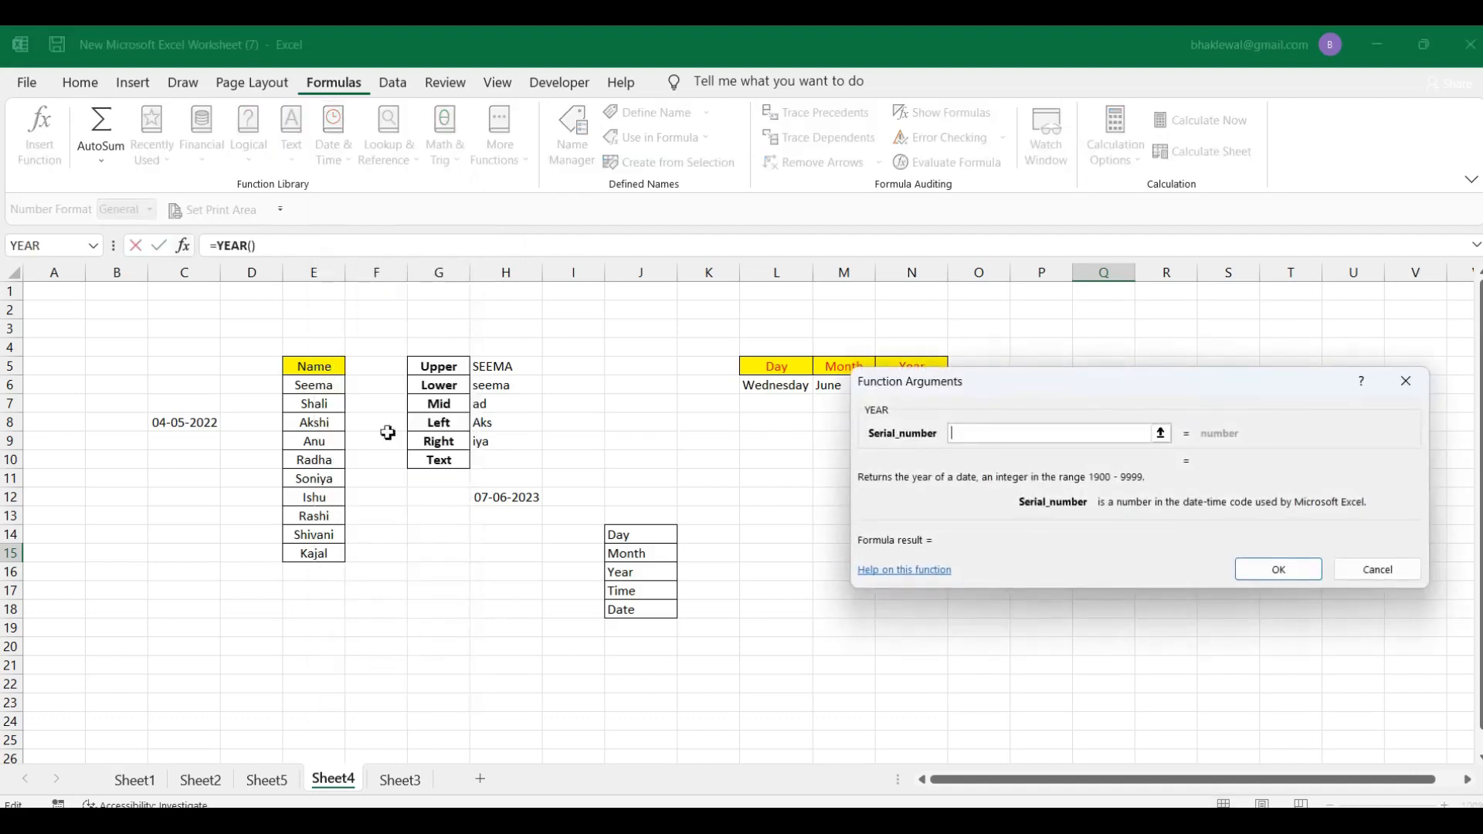
pyautogui.click(170, 422)
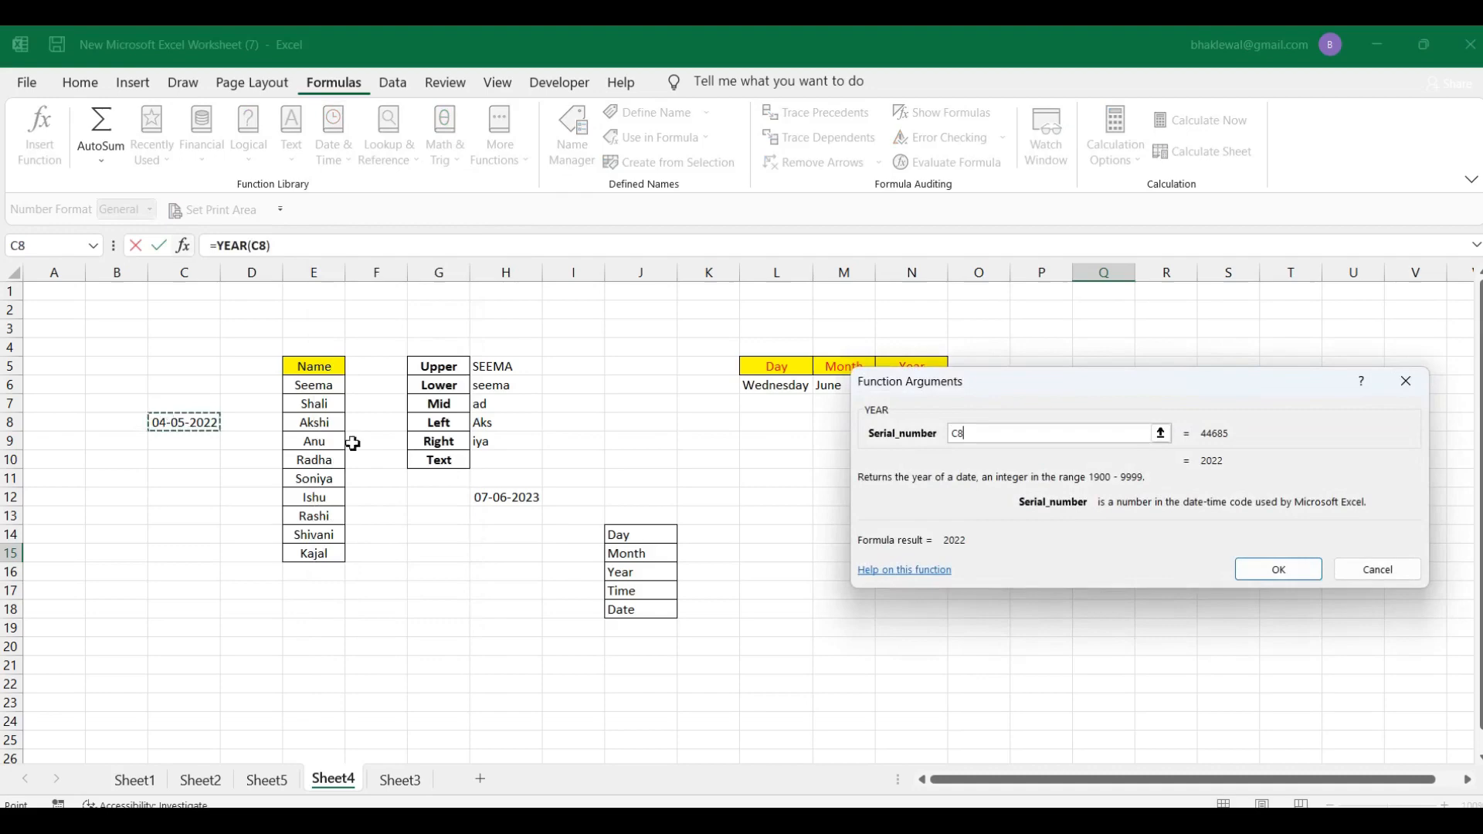
pyautogui.click(1292, 577)
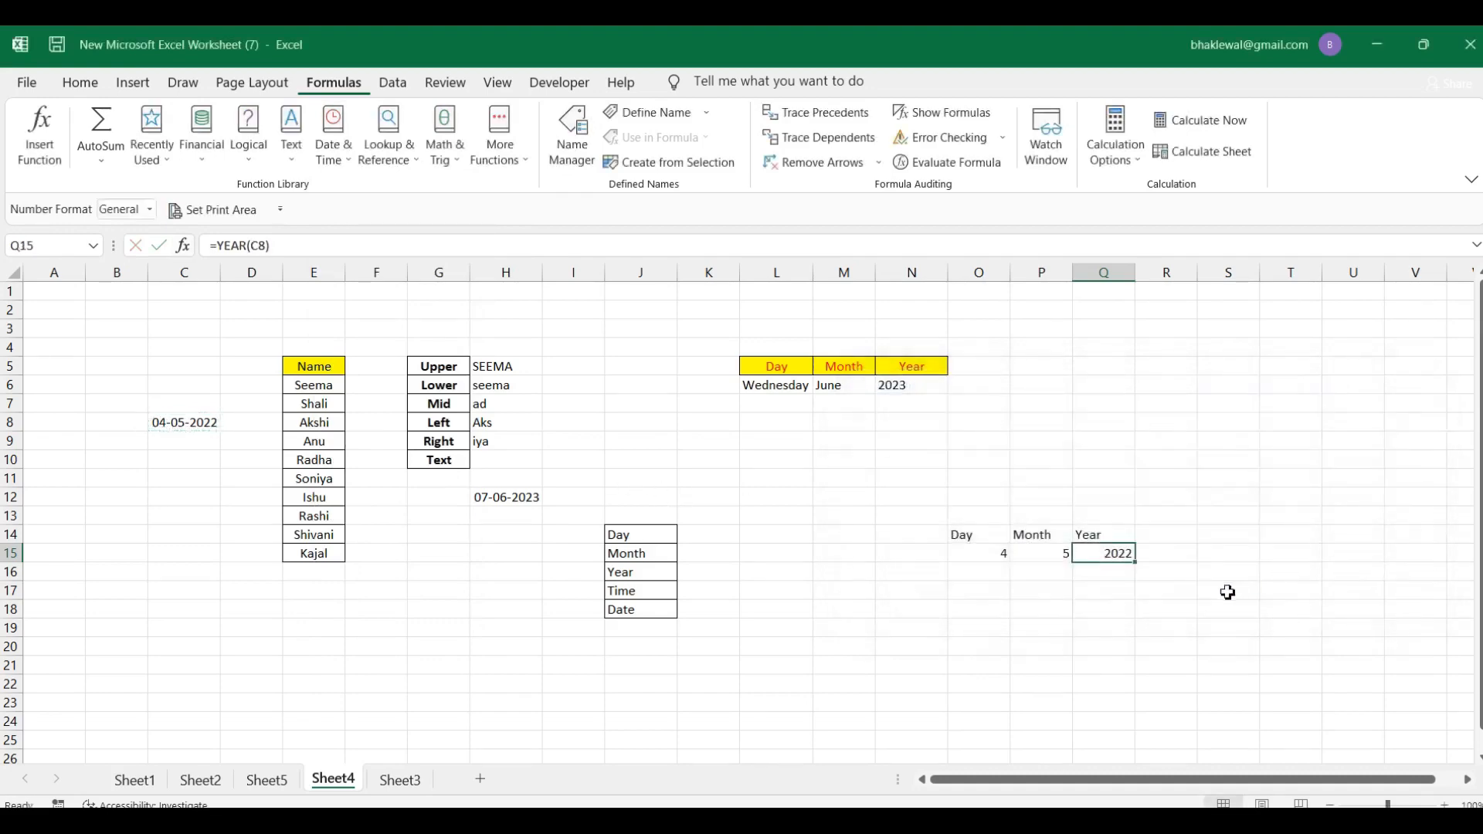
pyautogui.click(1116, 576)
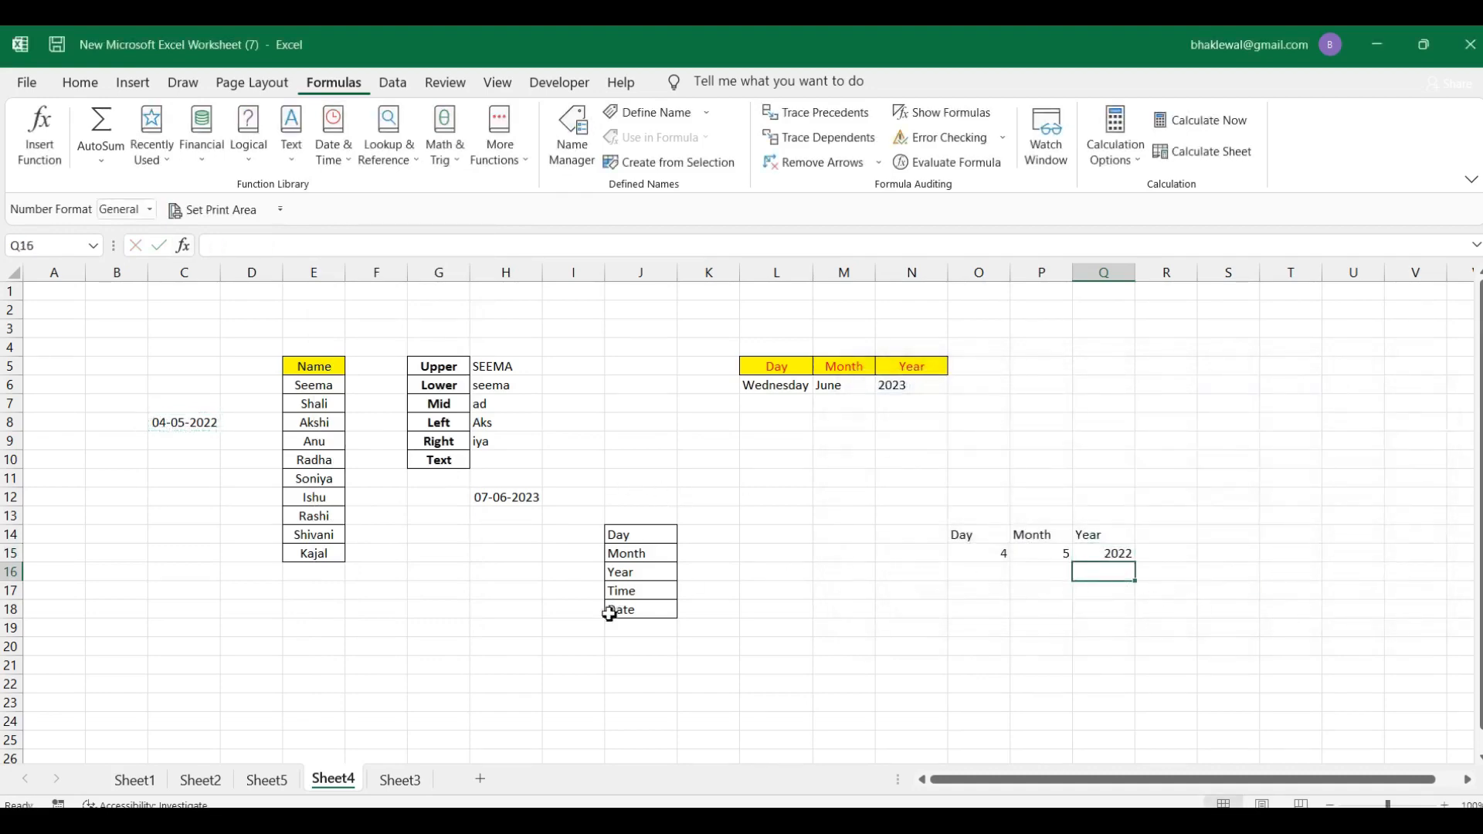
# - Enter the sample time values 12, 23 and 14 in cells R19, R20 and R21
pyautogui.click(74, 820)
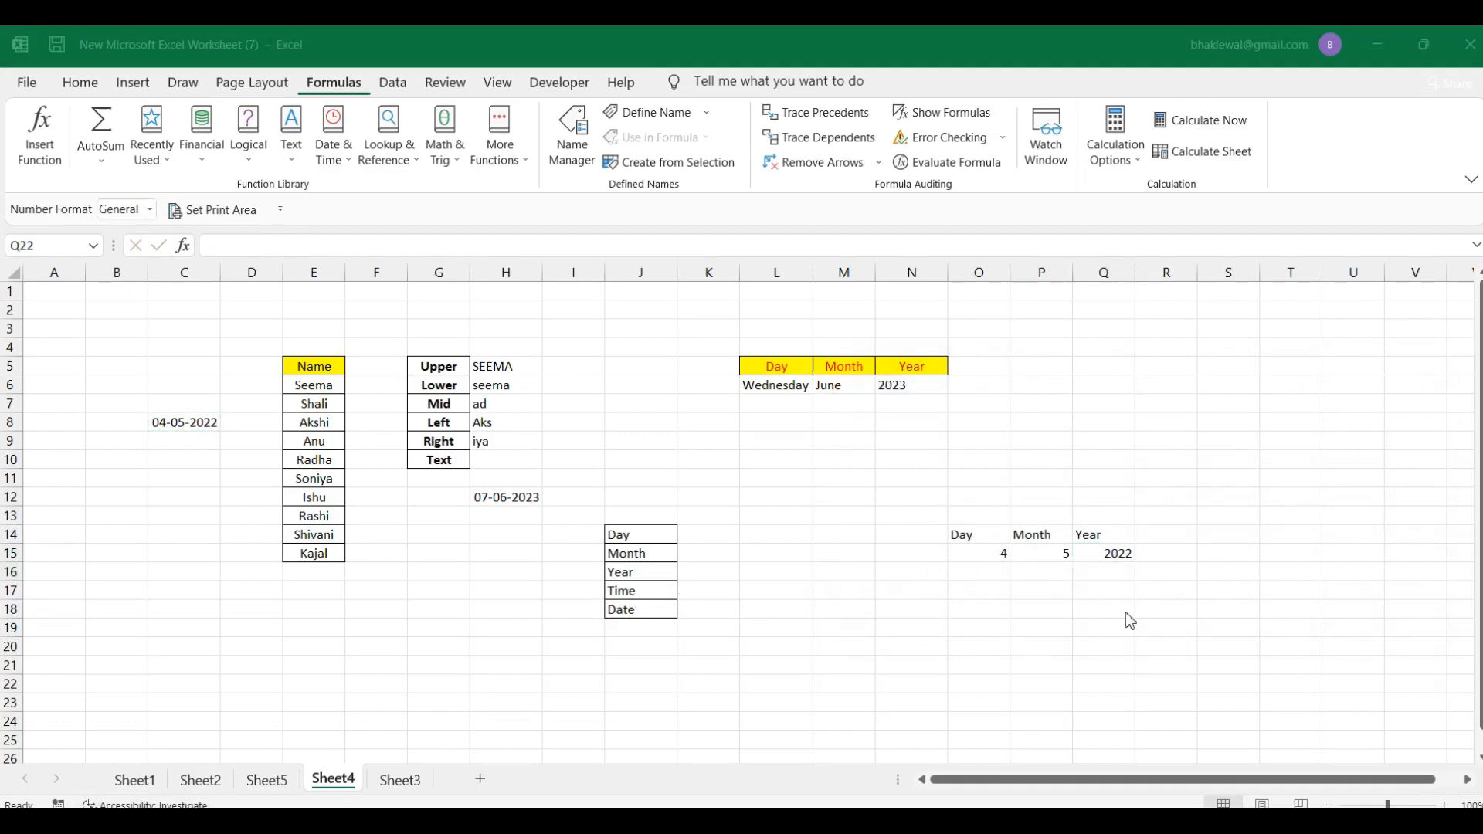
pyautogui.click(1179, 630)
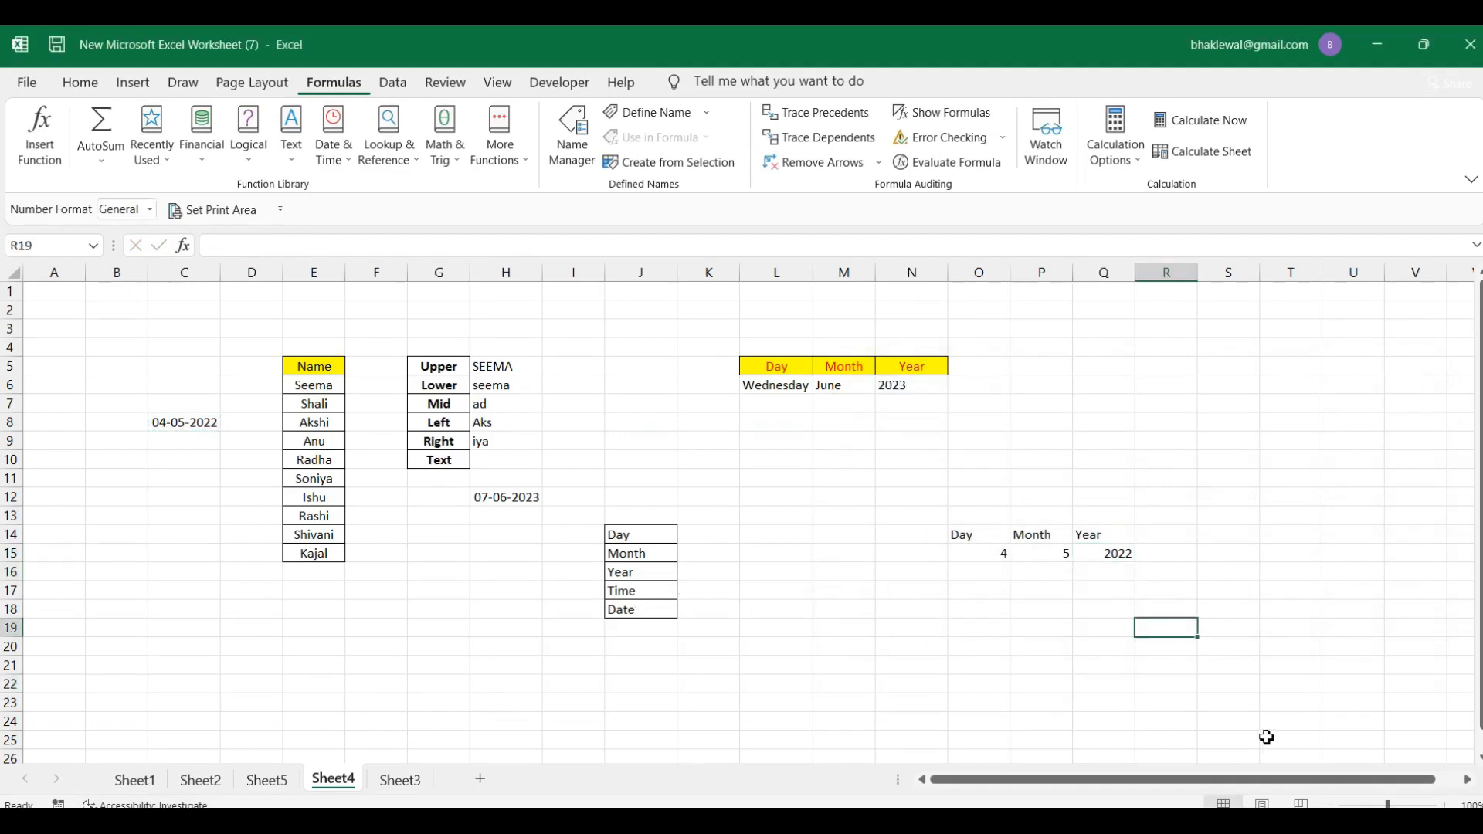
pyautogui.write('3')
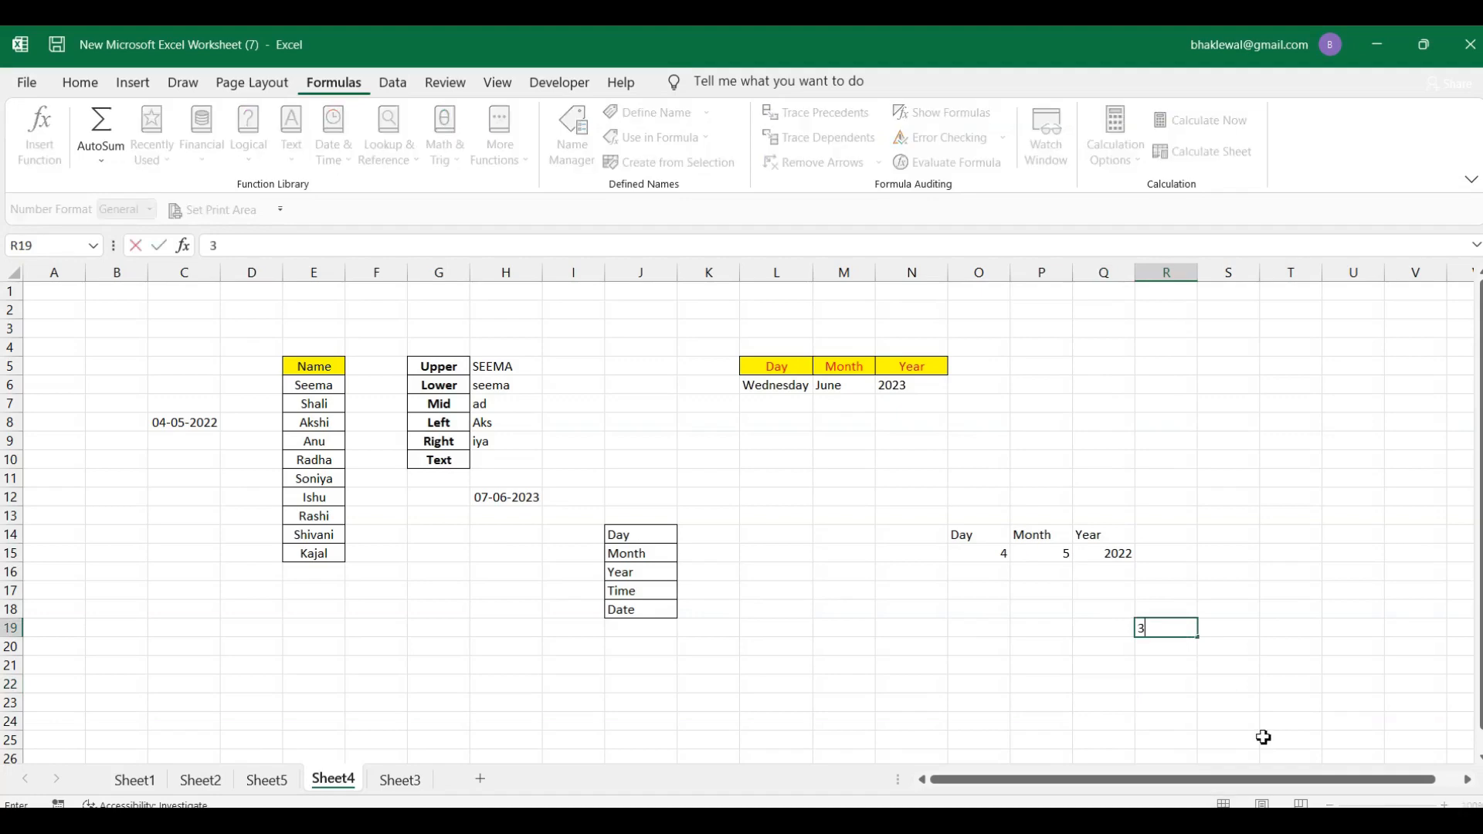
pyautogui.press('BackSpace')
pyautogui.write('12')
pyautogui.press('Return')
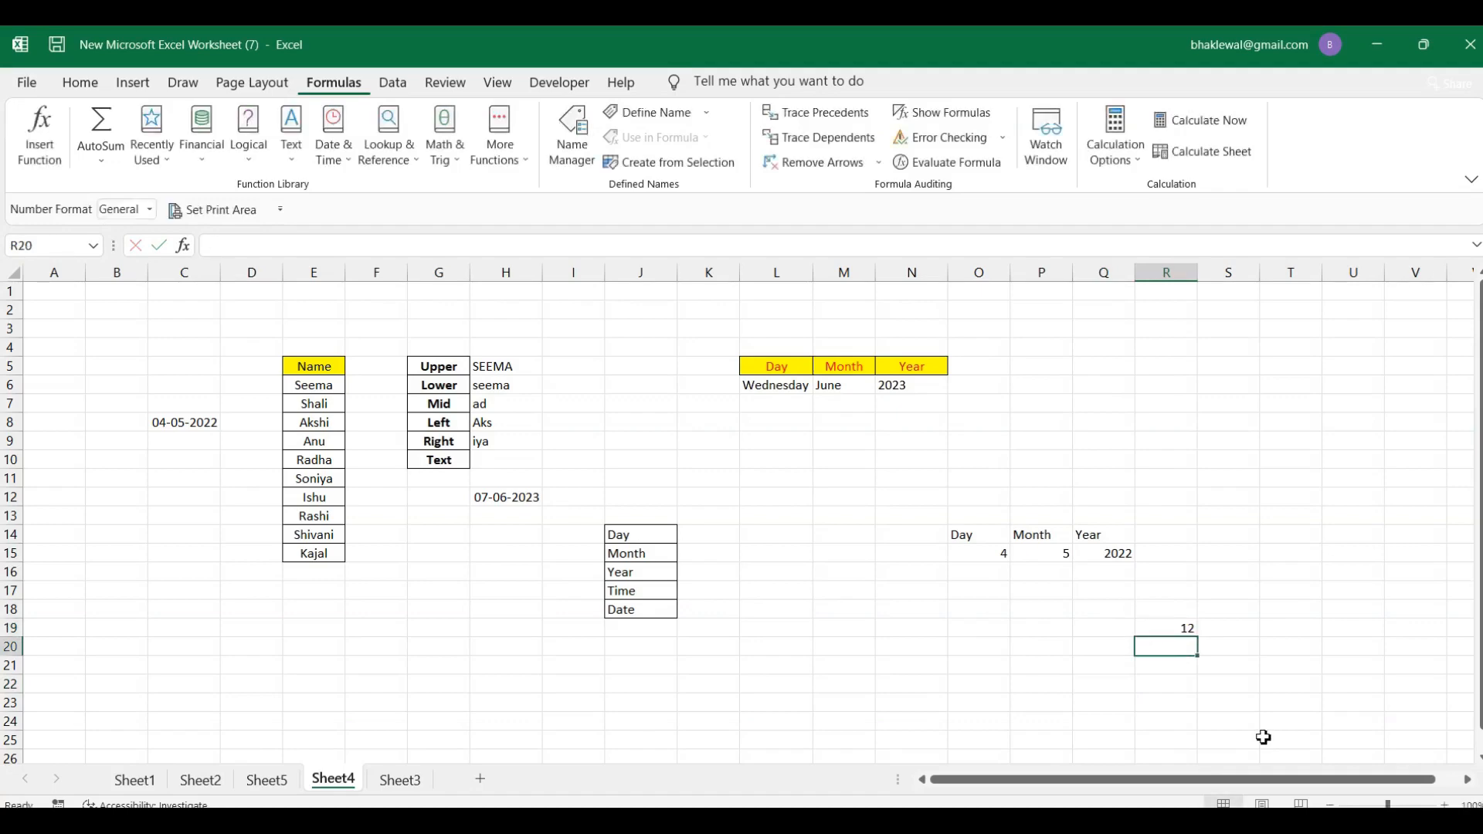
pyautogui.write('23')
pyautogui.press('Return')
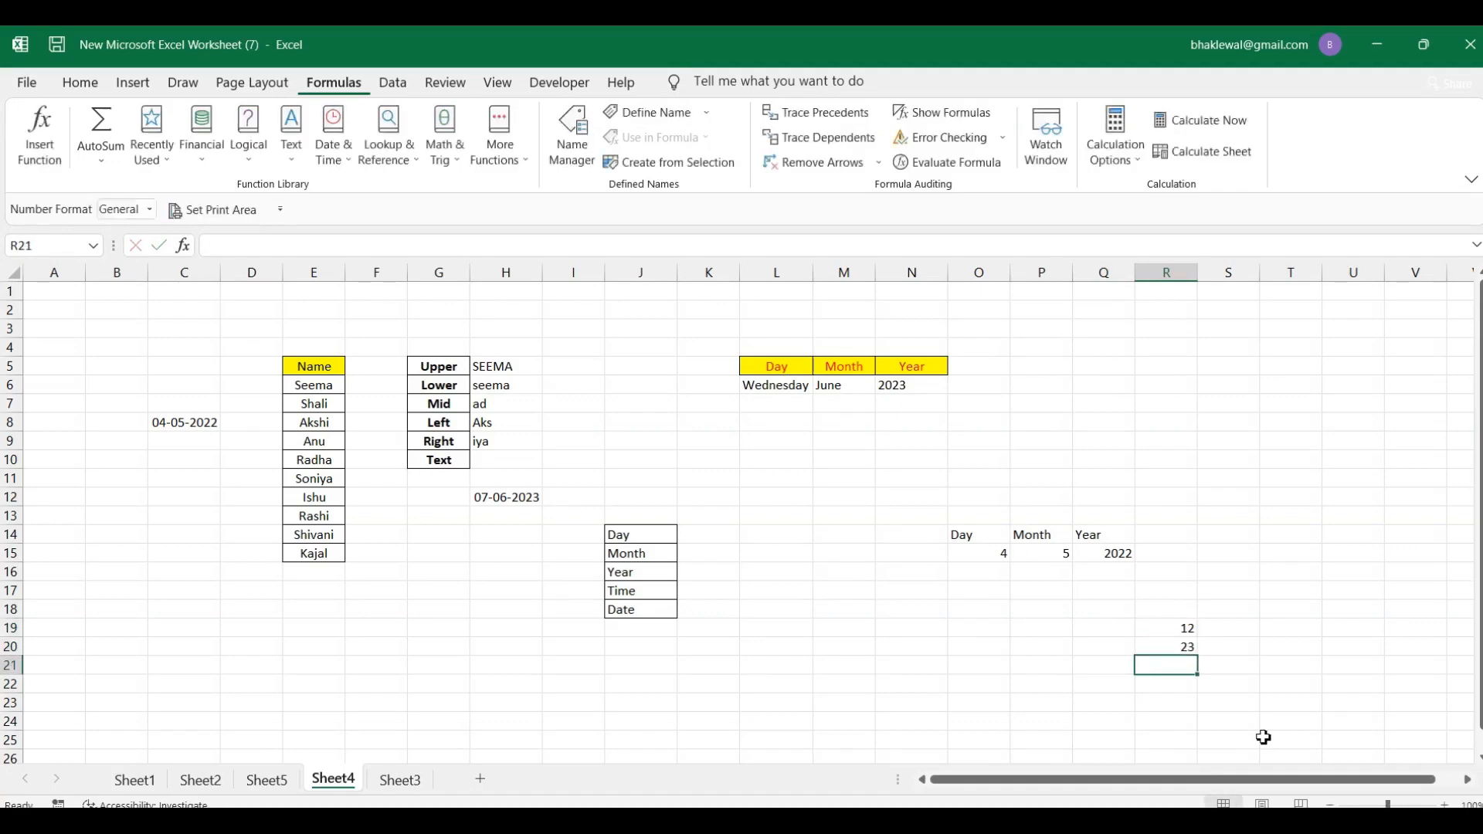
pyautogui.write('14')
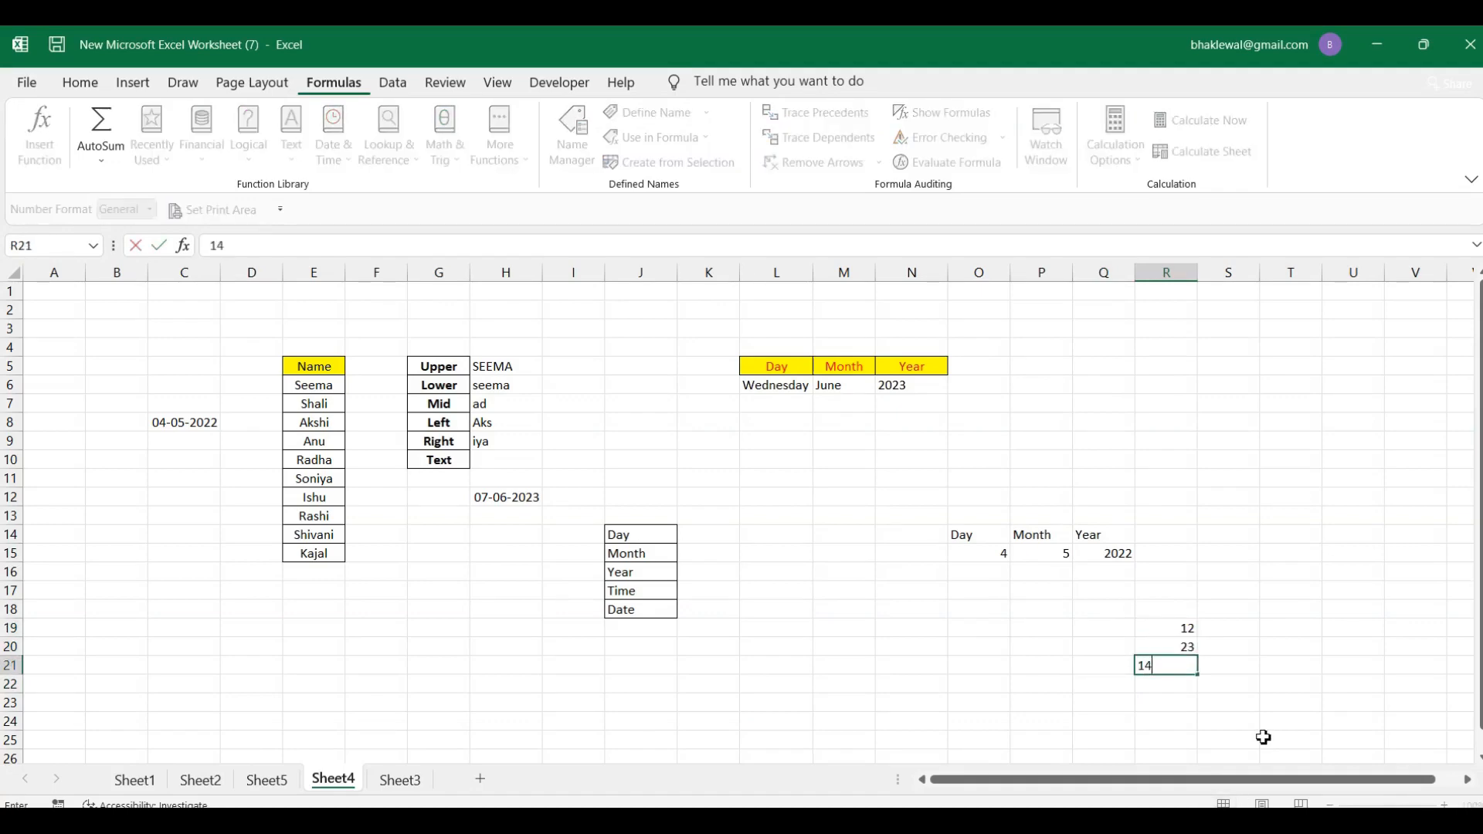
pyautogui.press('Return')
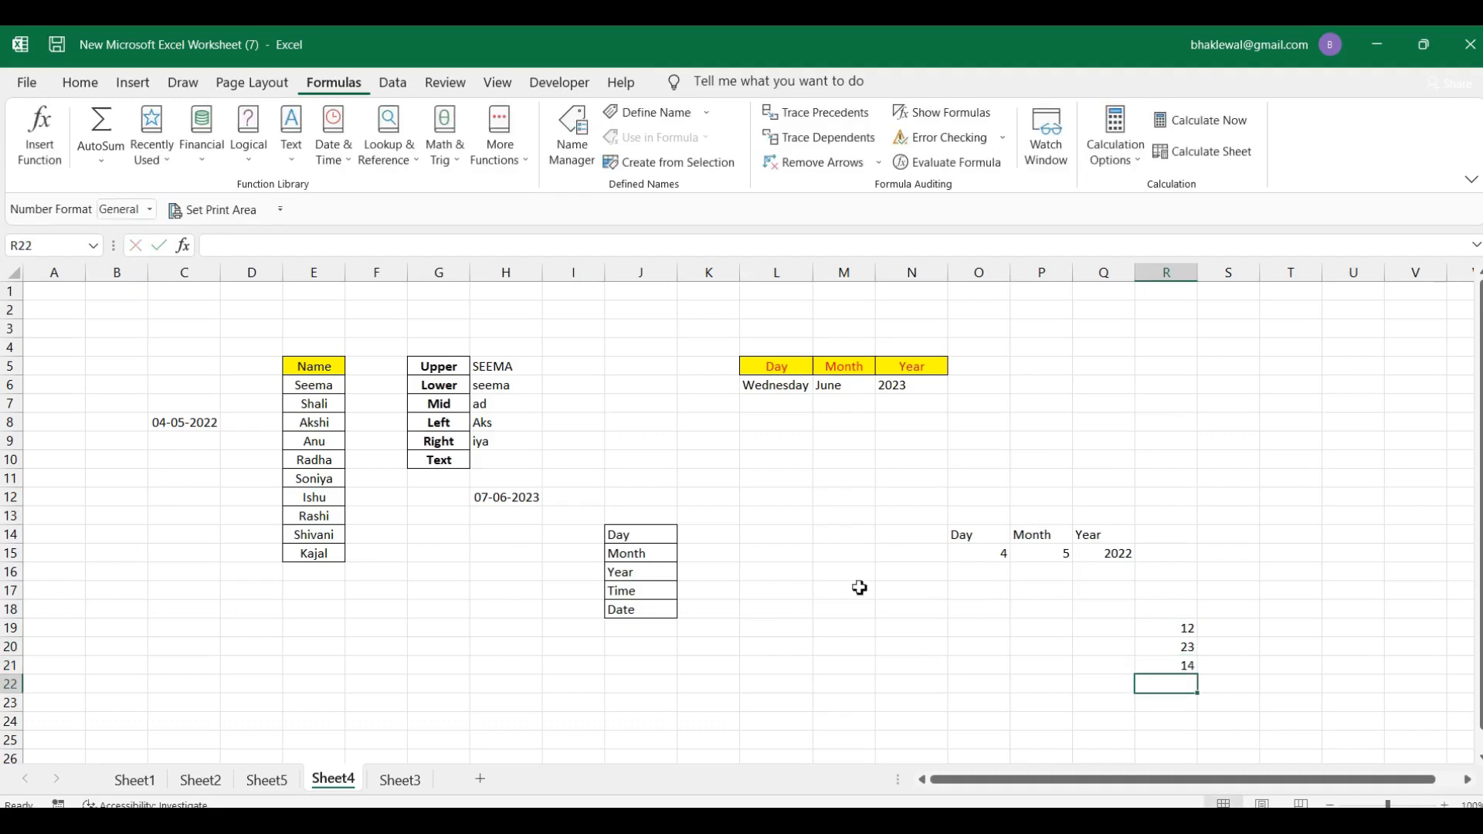
# - Write the formula =TIME(R19,R20,R21) in O20 to combine the hour, minute and second values
pyautogui.click(956, 647)
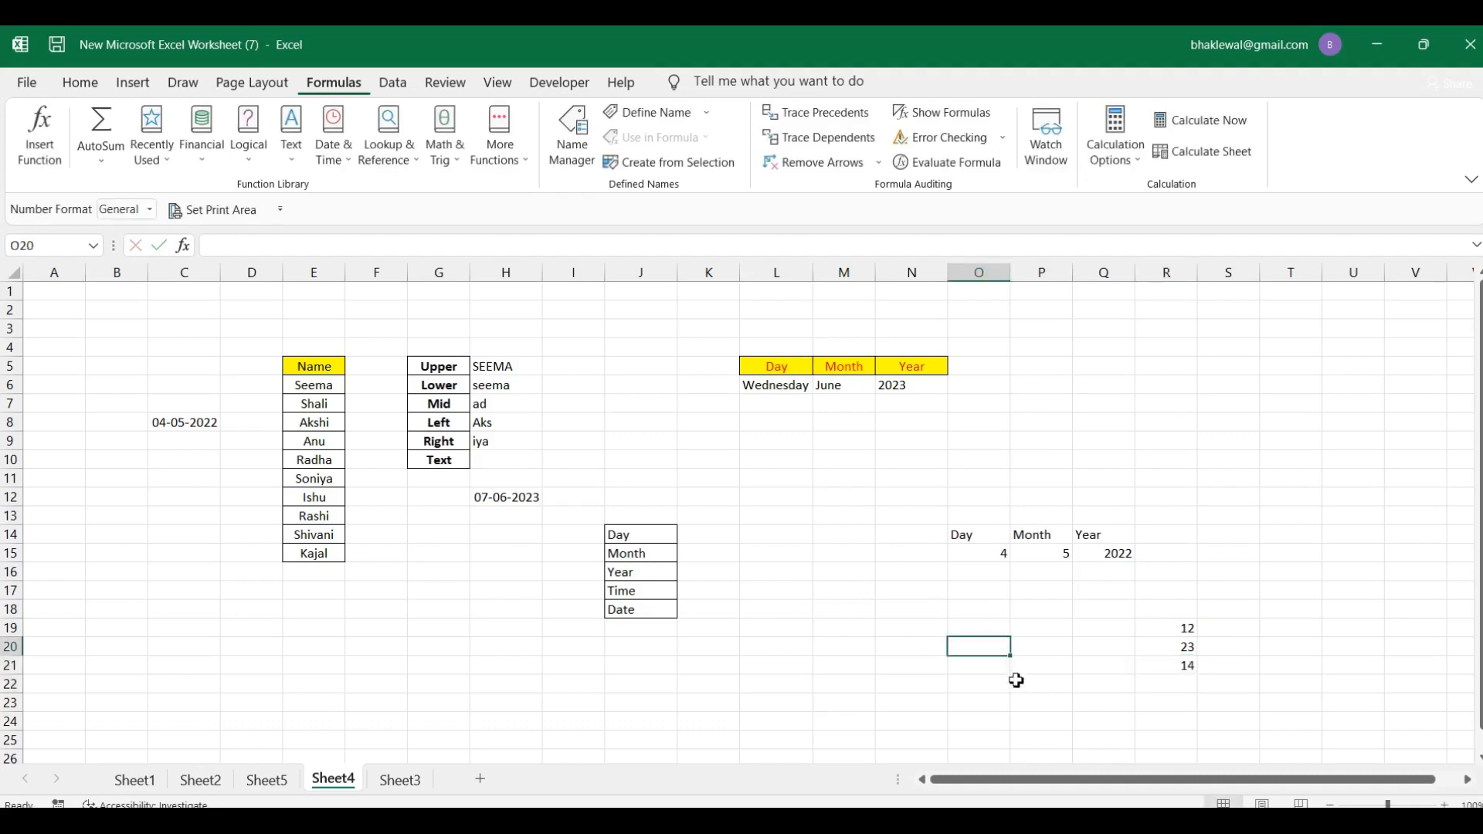
pyautogui.write('=')
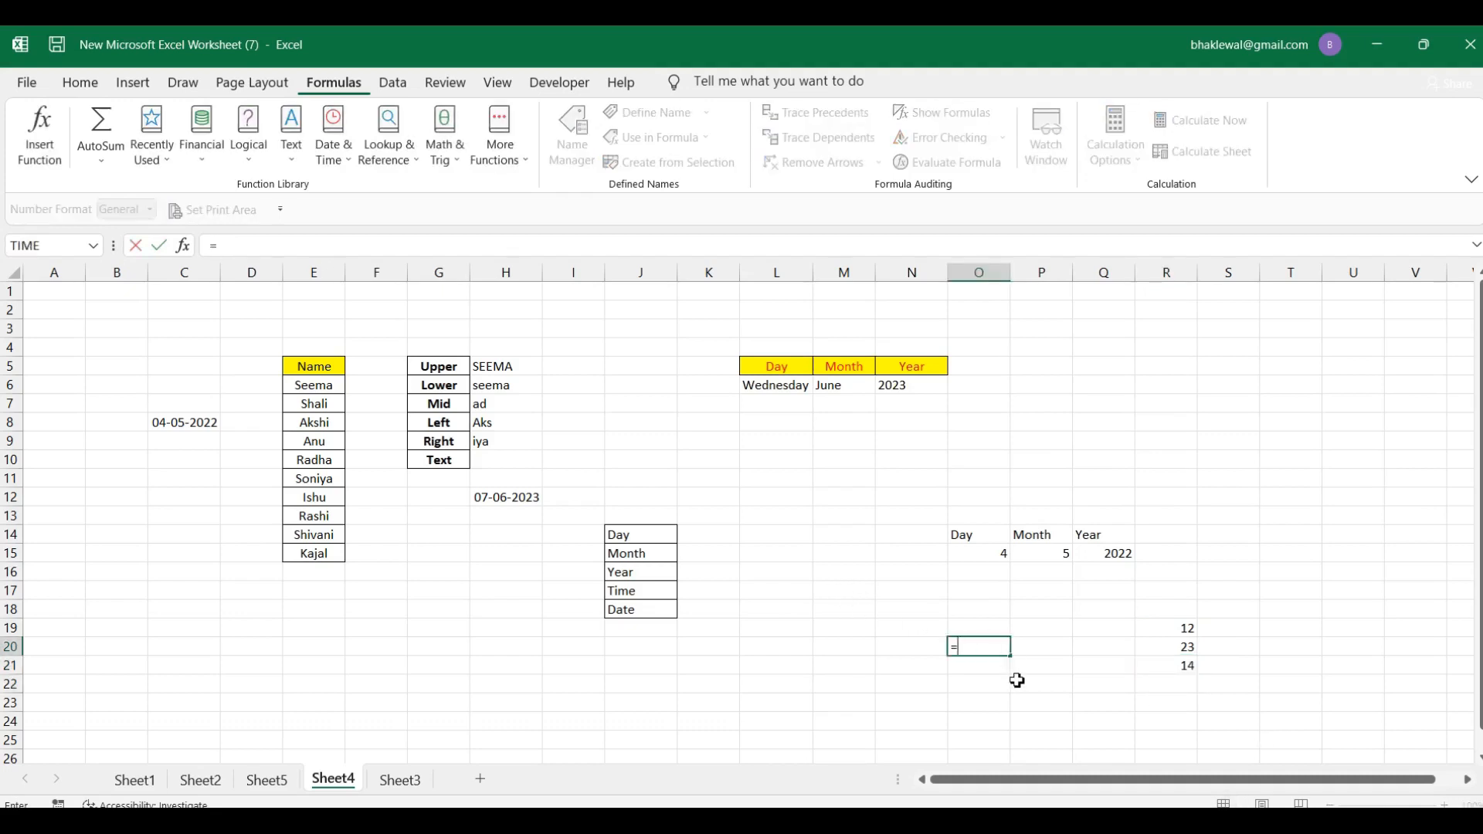
pyautogui.write('tim')
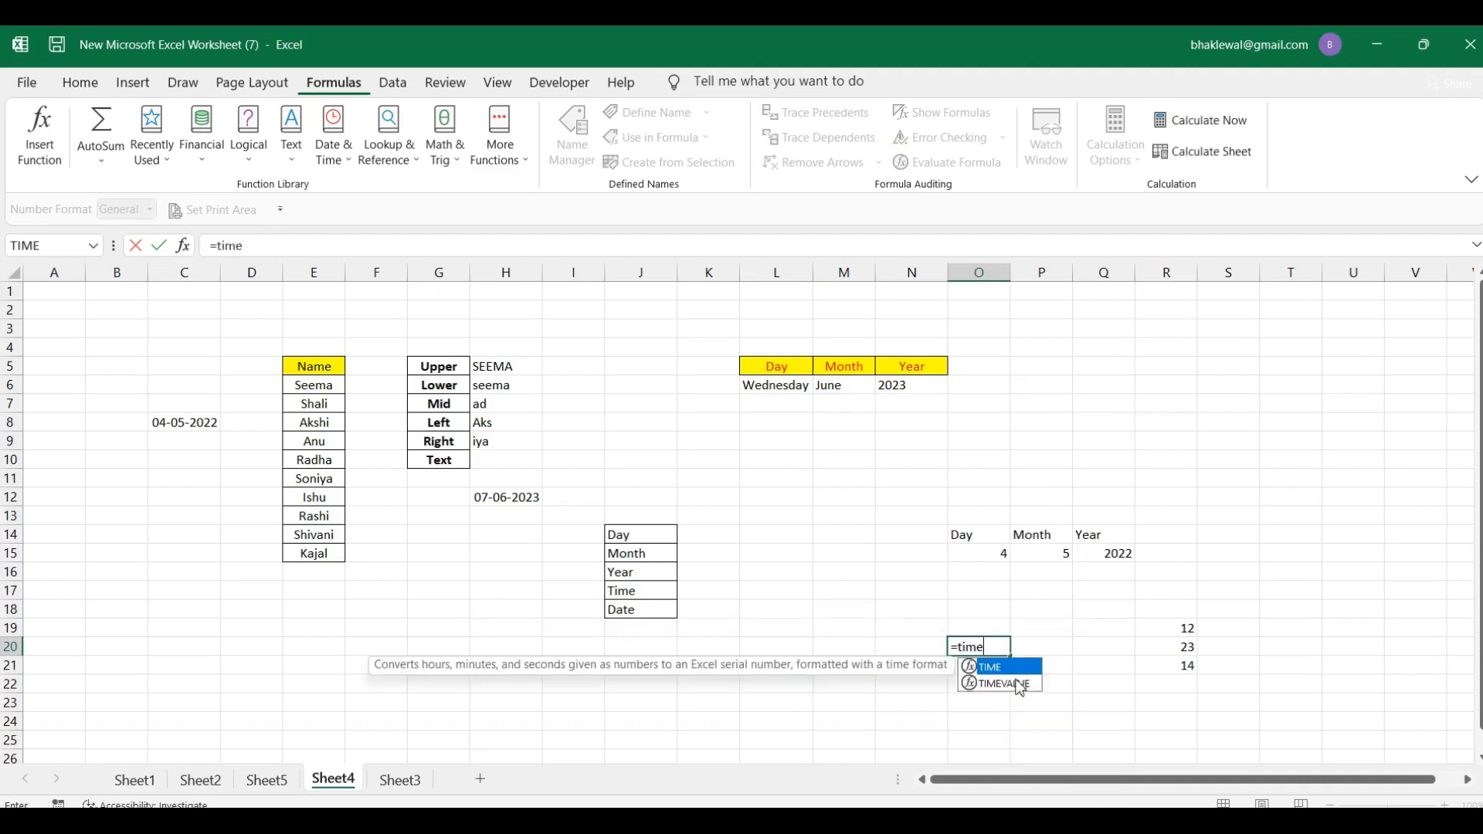
pyautogui.write('e')
pyautogui.press('Tab')
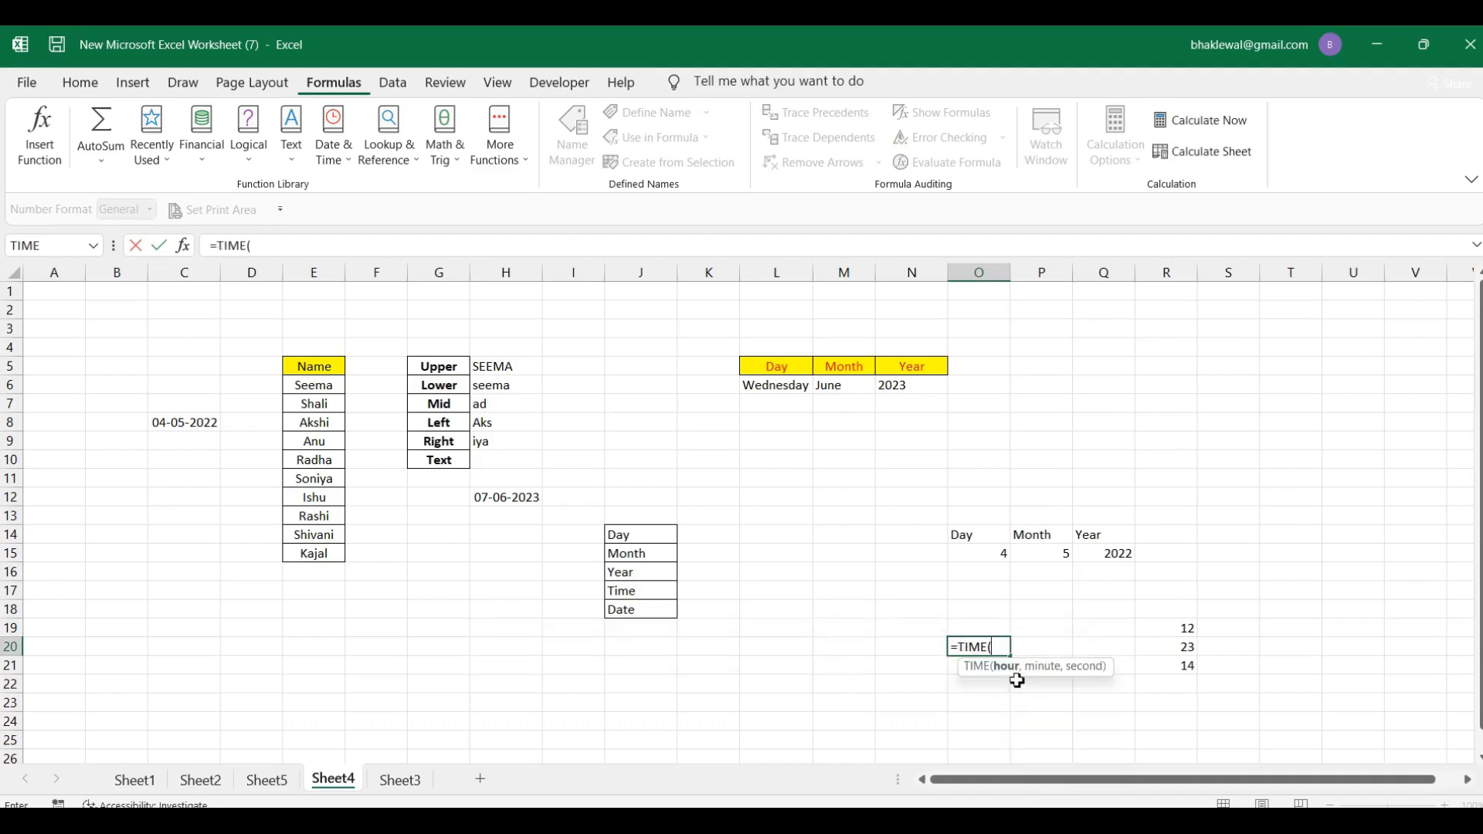
pyautogui.click(1180, 630)
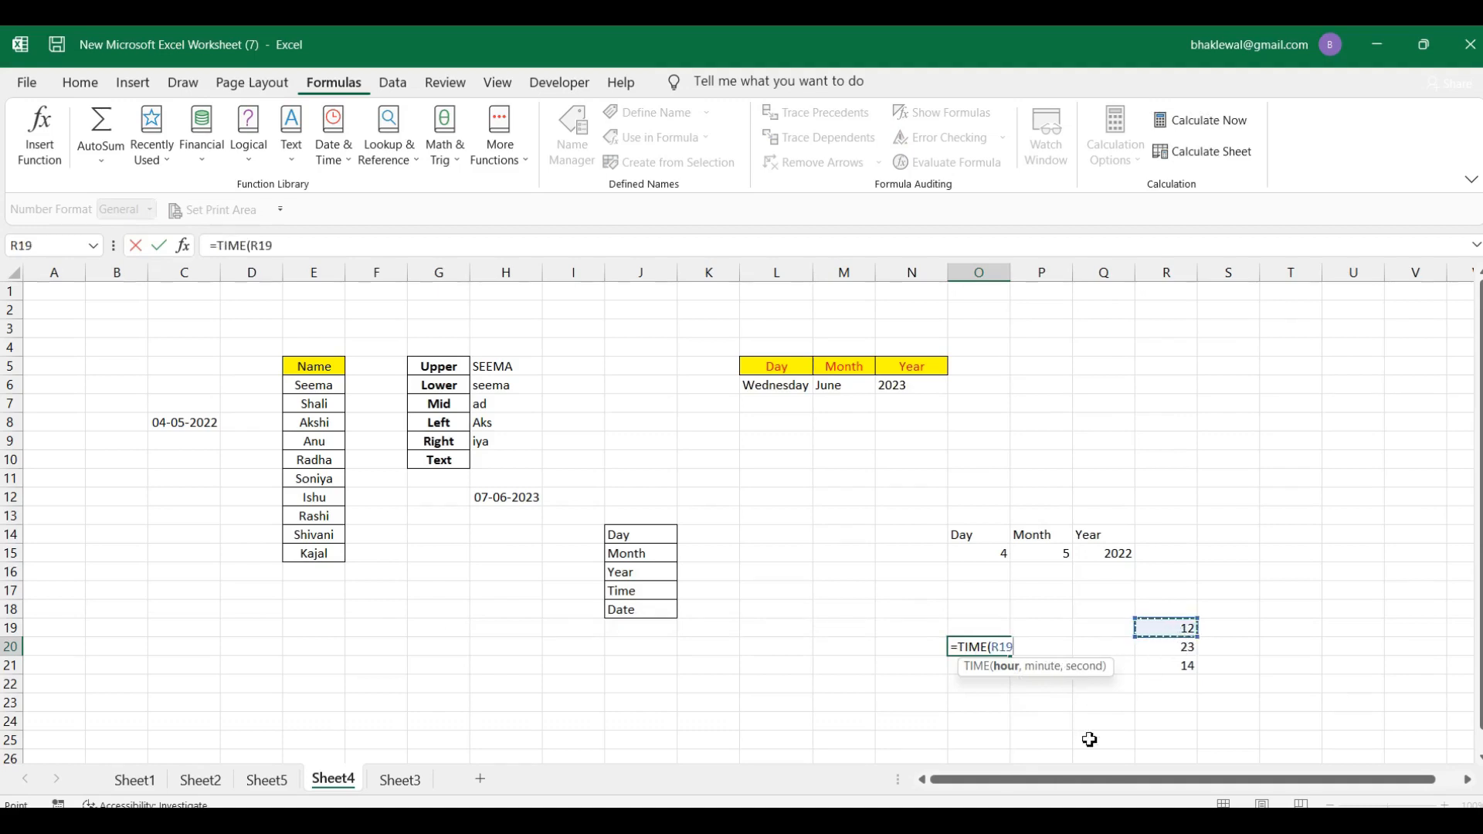
pyautogui.write(',')
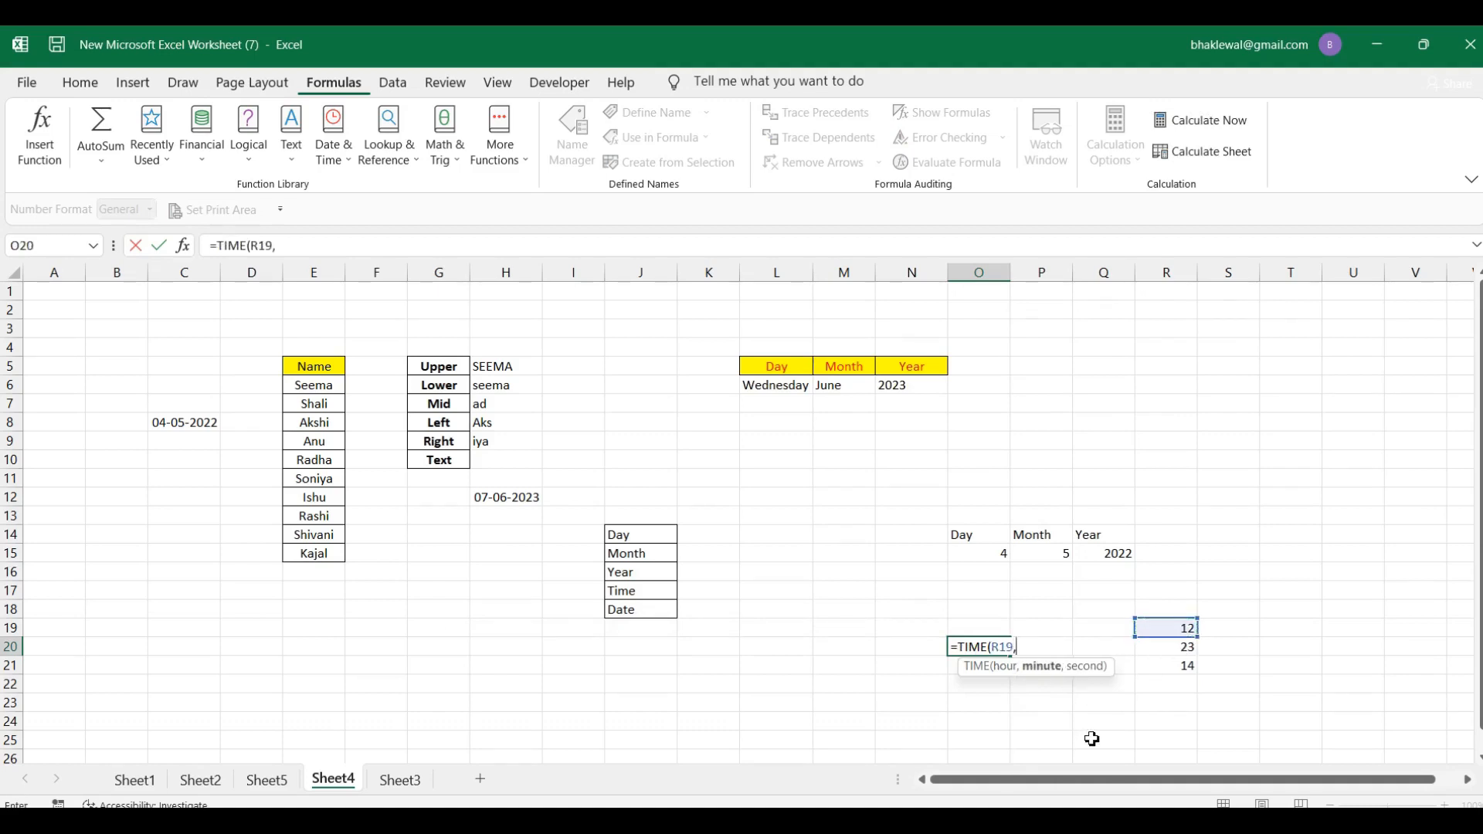
pyautogui.click(1180, 650)
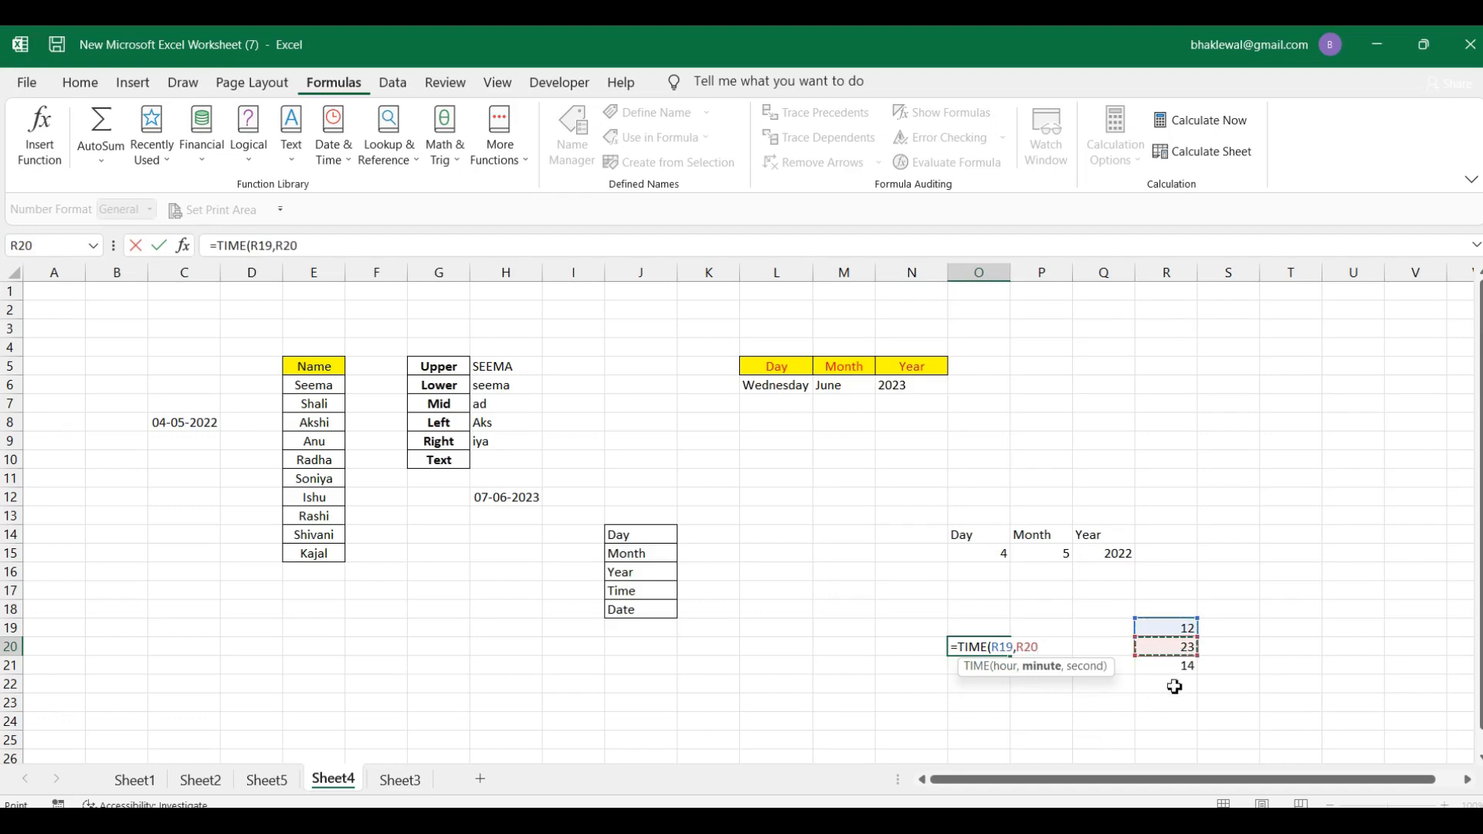
pyautogui.write(',')
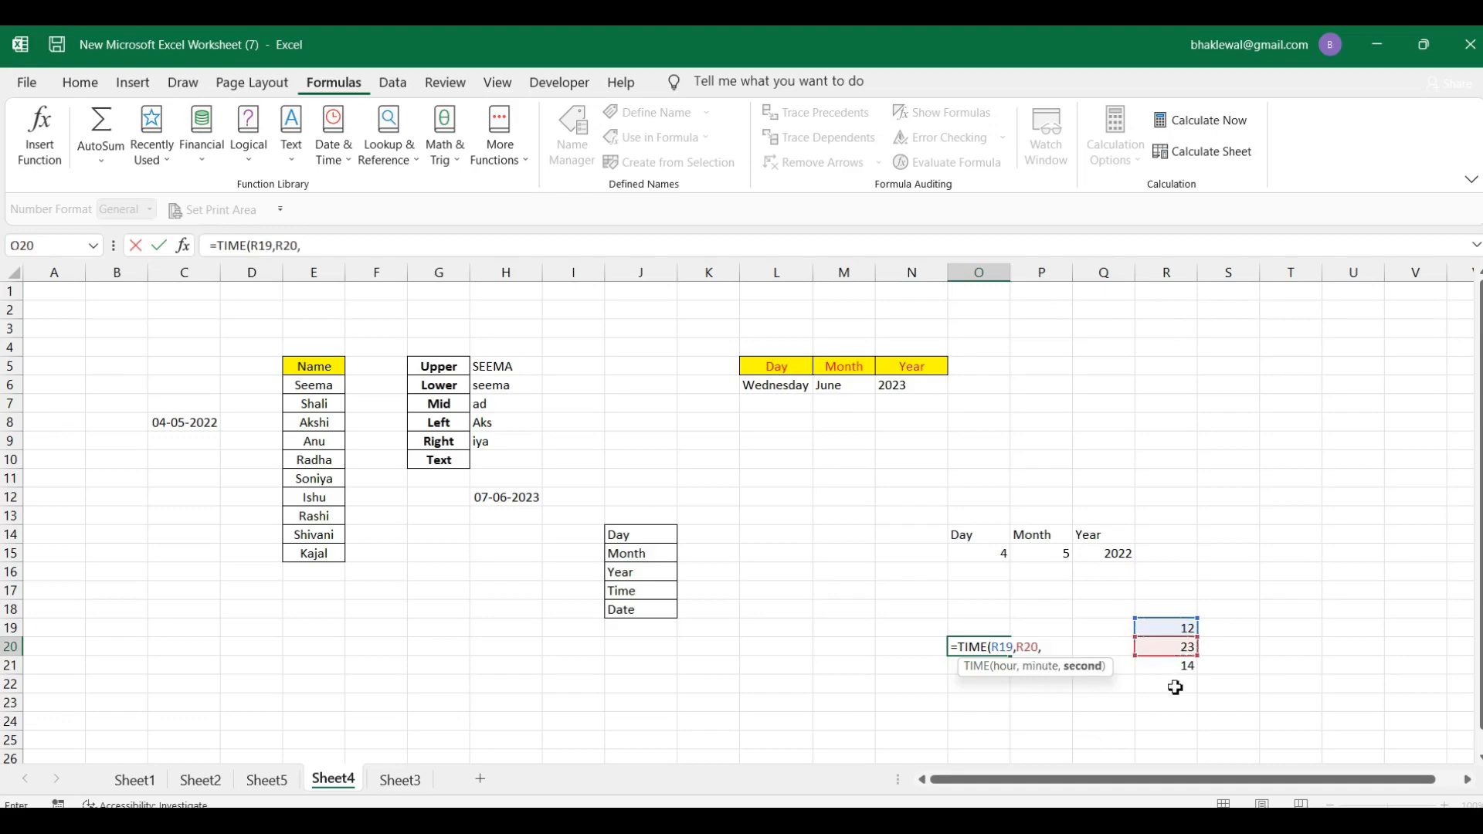
pyautogui.click(1176, 666)
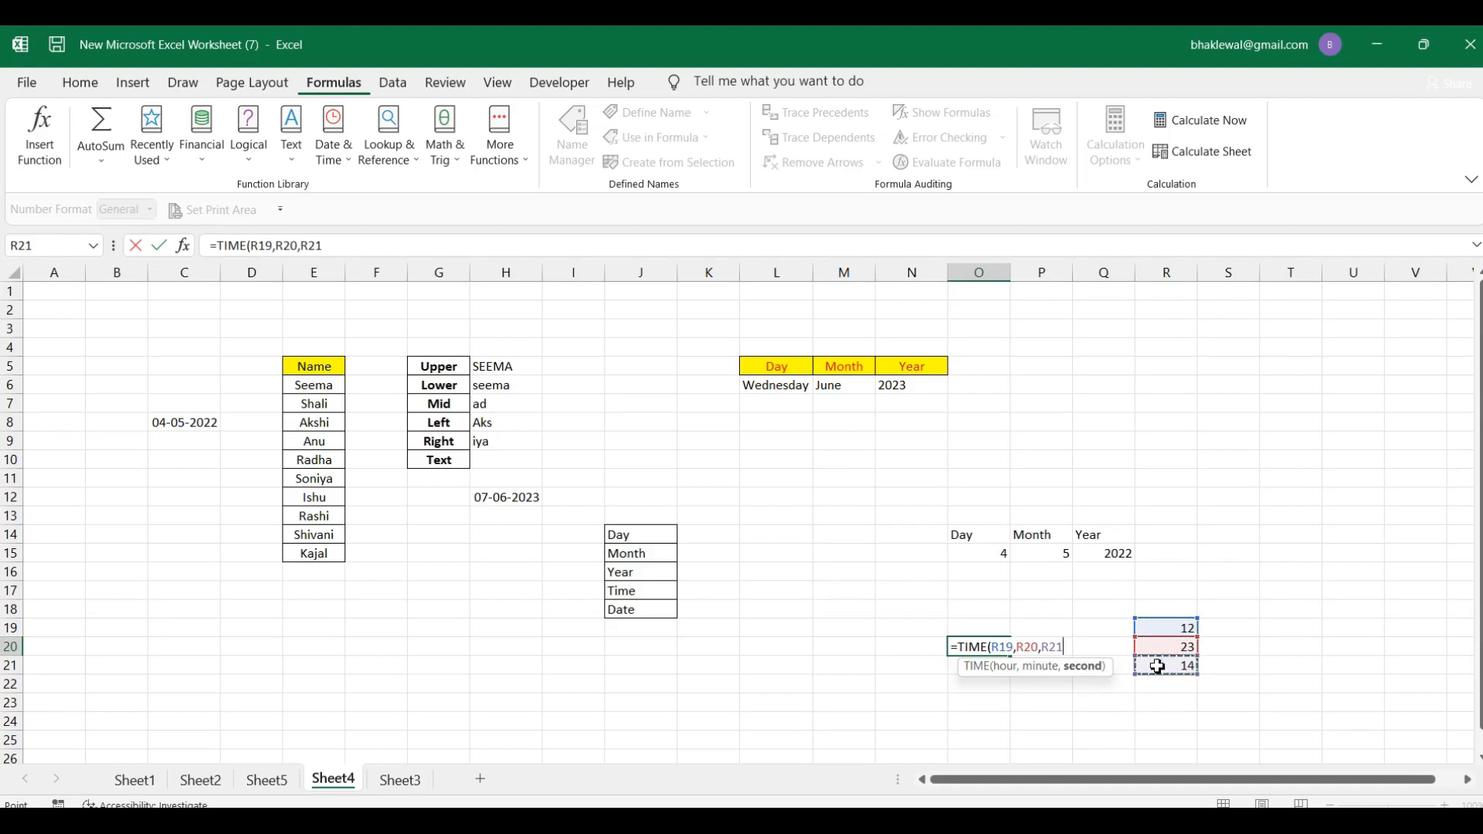
pyautogui.write(')')
pyautogui.press('Return')
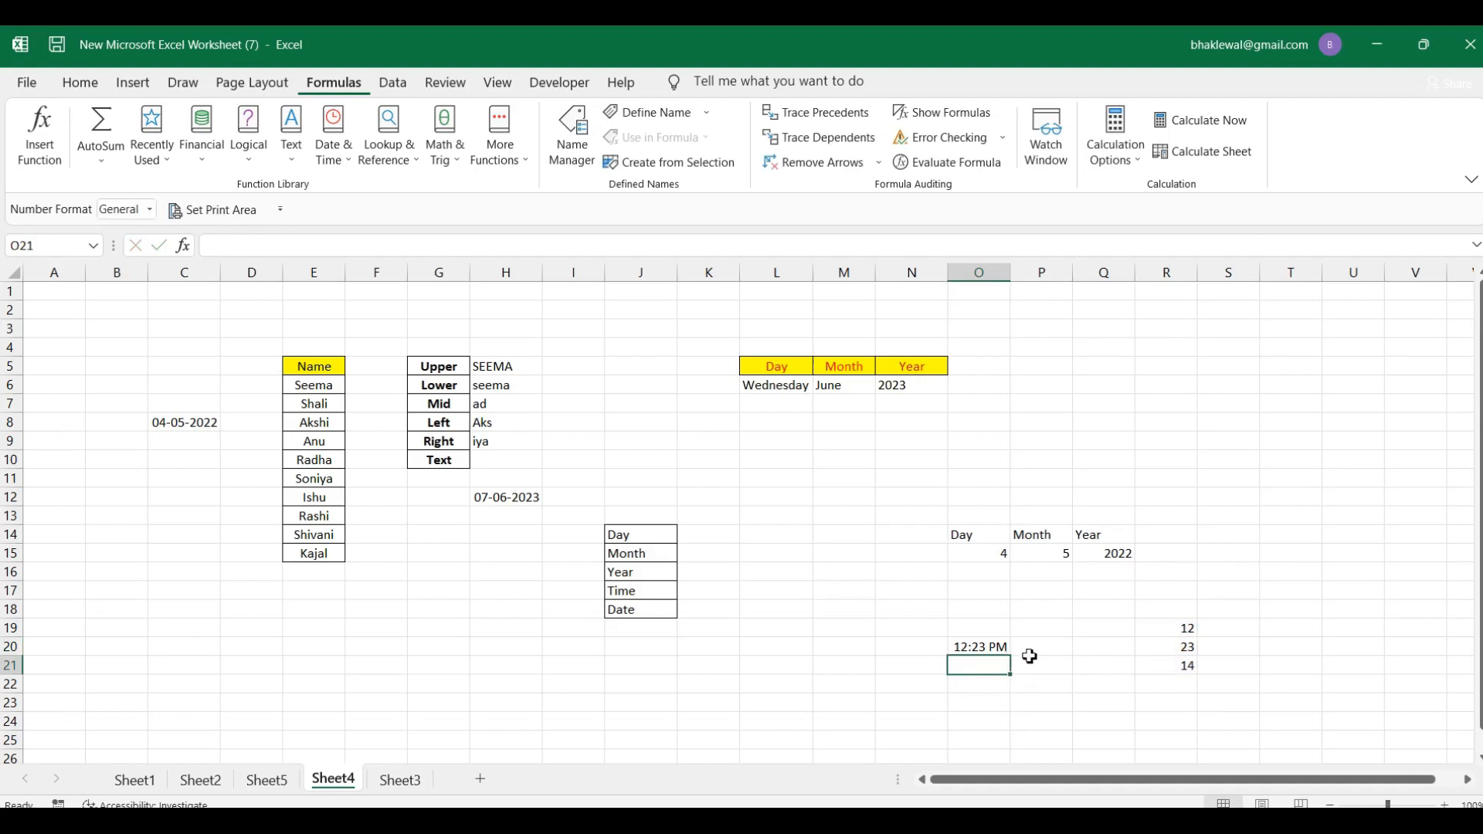
# - Replace the formula in O20 with the TIME function, using R20 as hour, R21 as minute and R19 as second
pyautogui.click(994, 651)
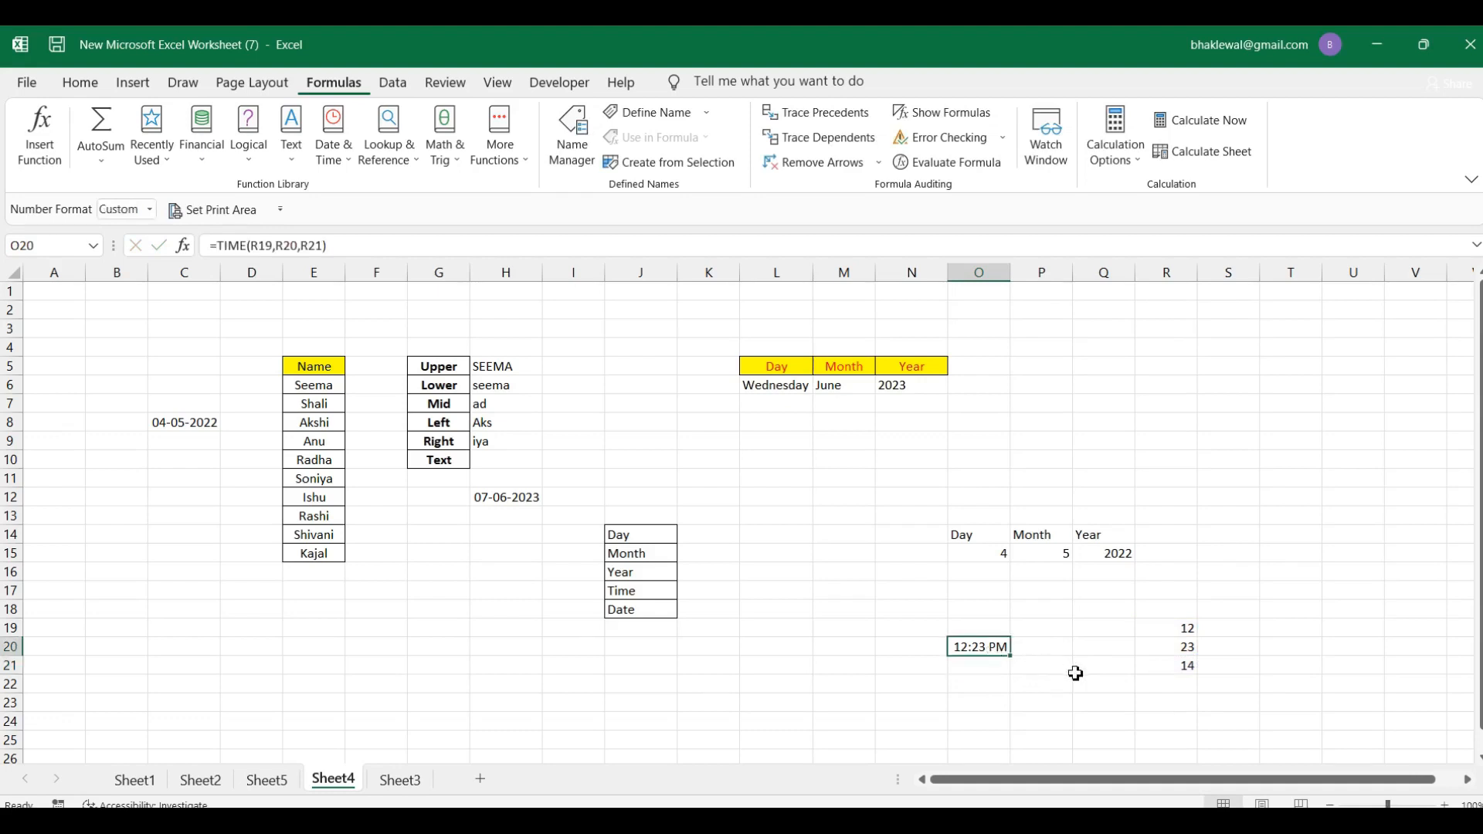
pyautogui.press('Delete')
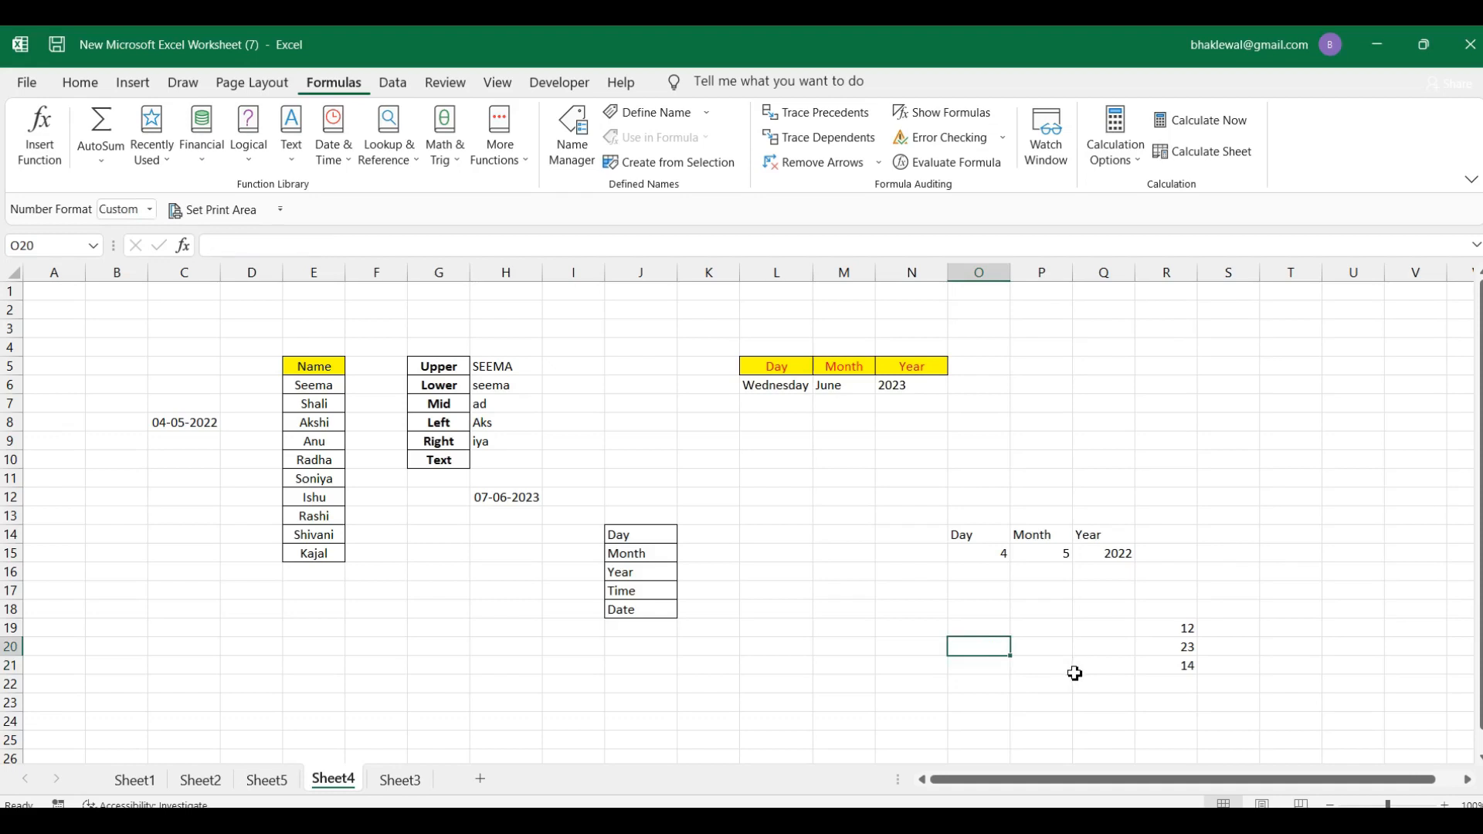
pyautogui.click(345, 166)
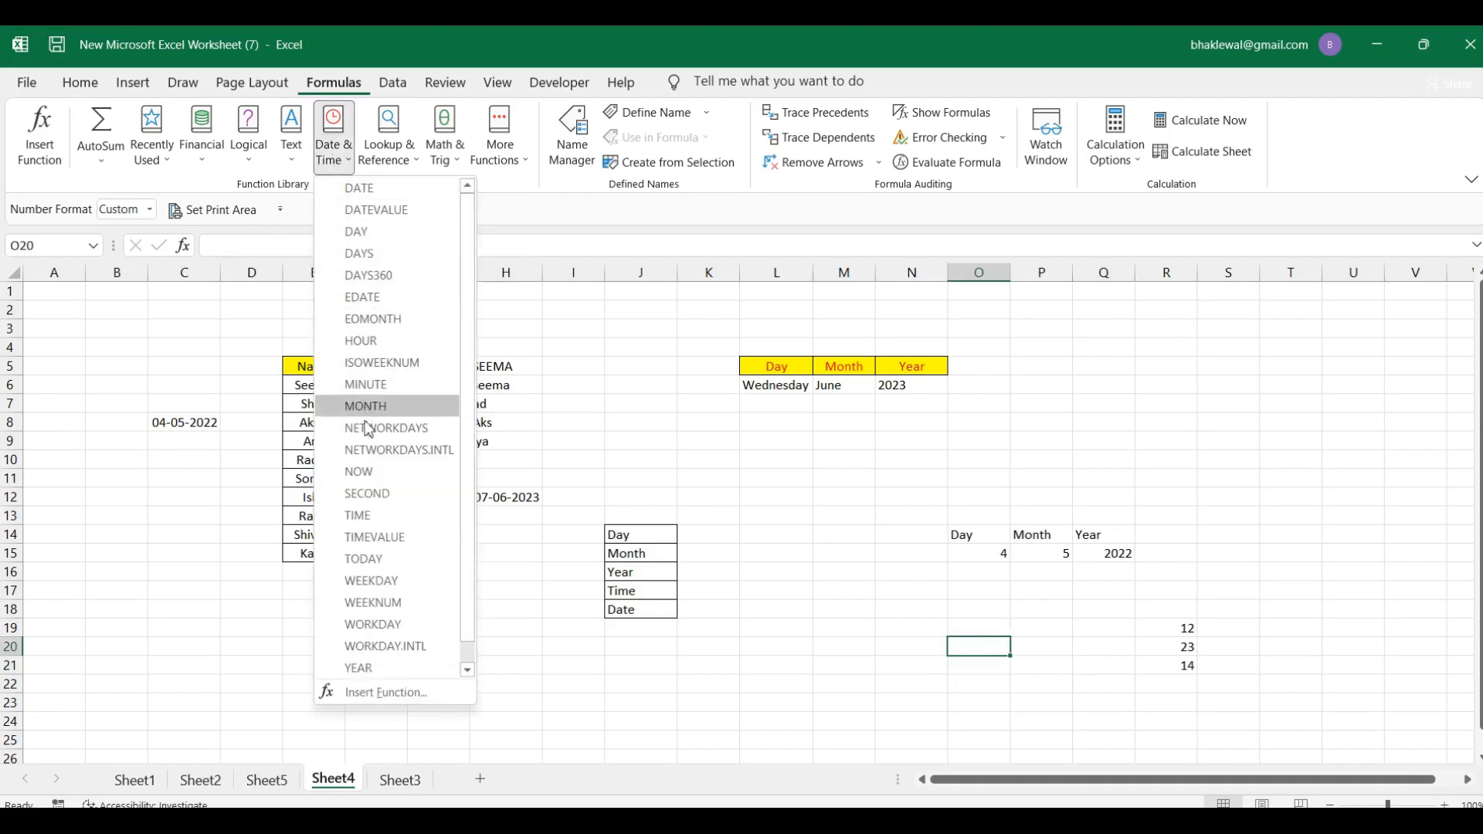
pyautogui.click(359, 515)
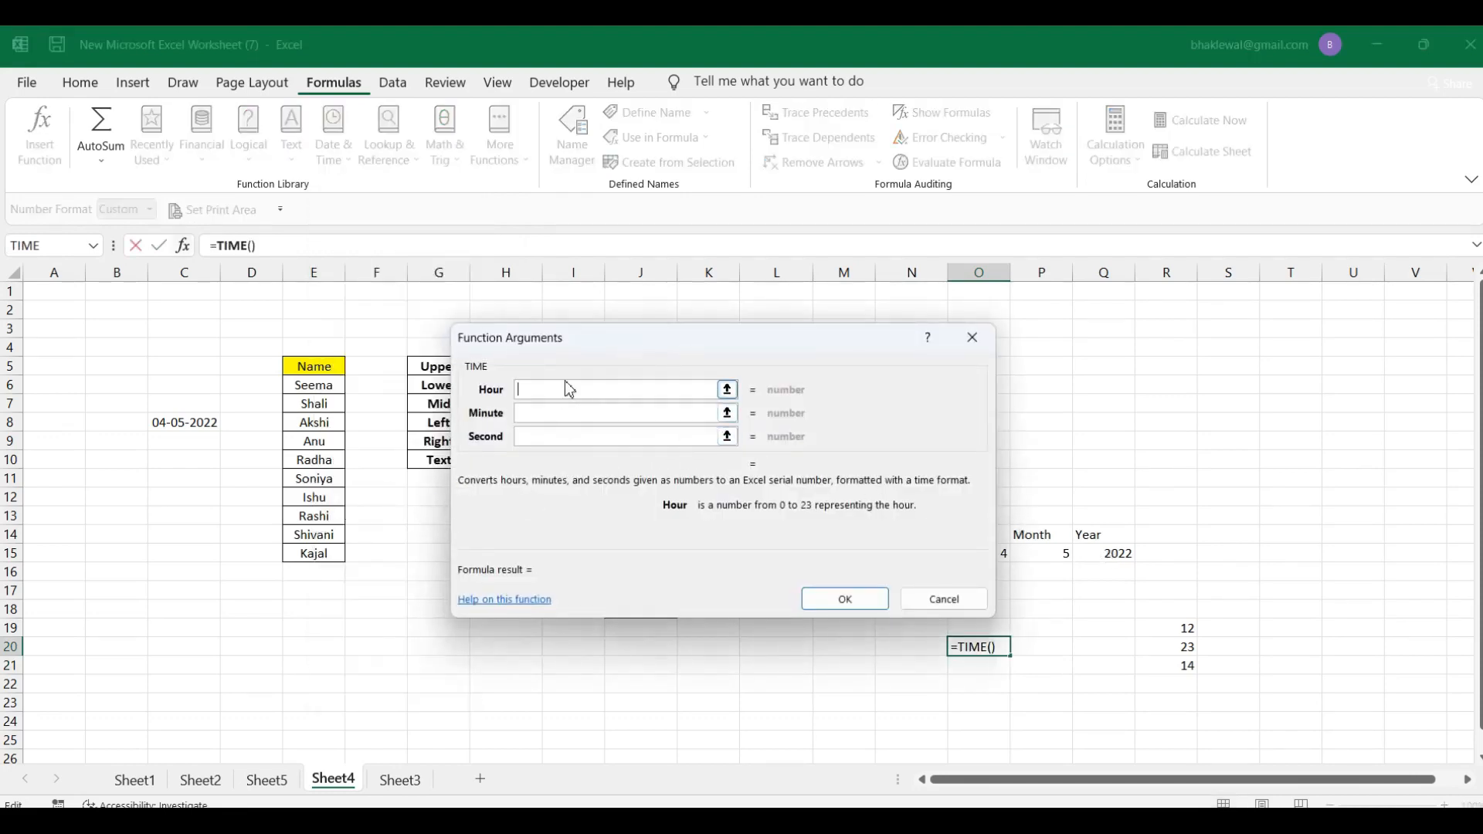
pyautogui.click(1171, 647)
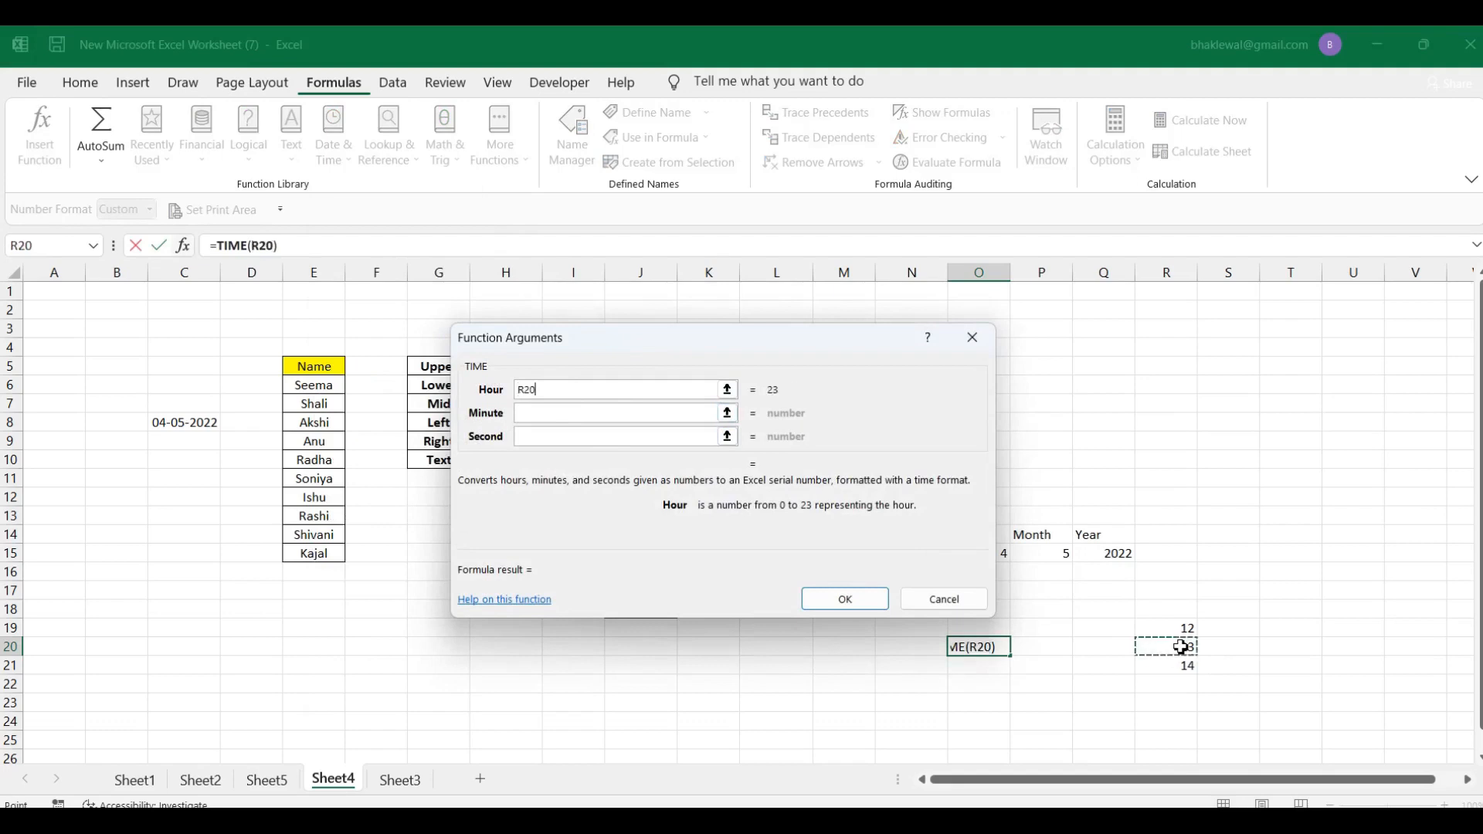
pyautogui.click(532, 413)
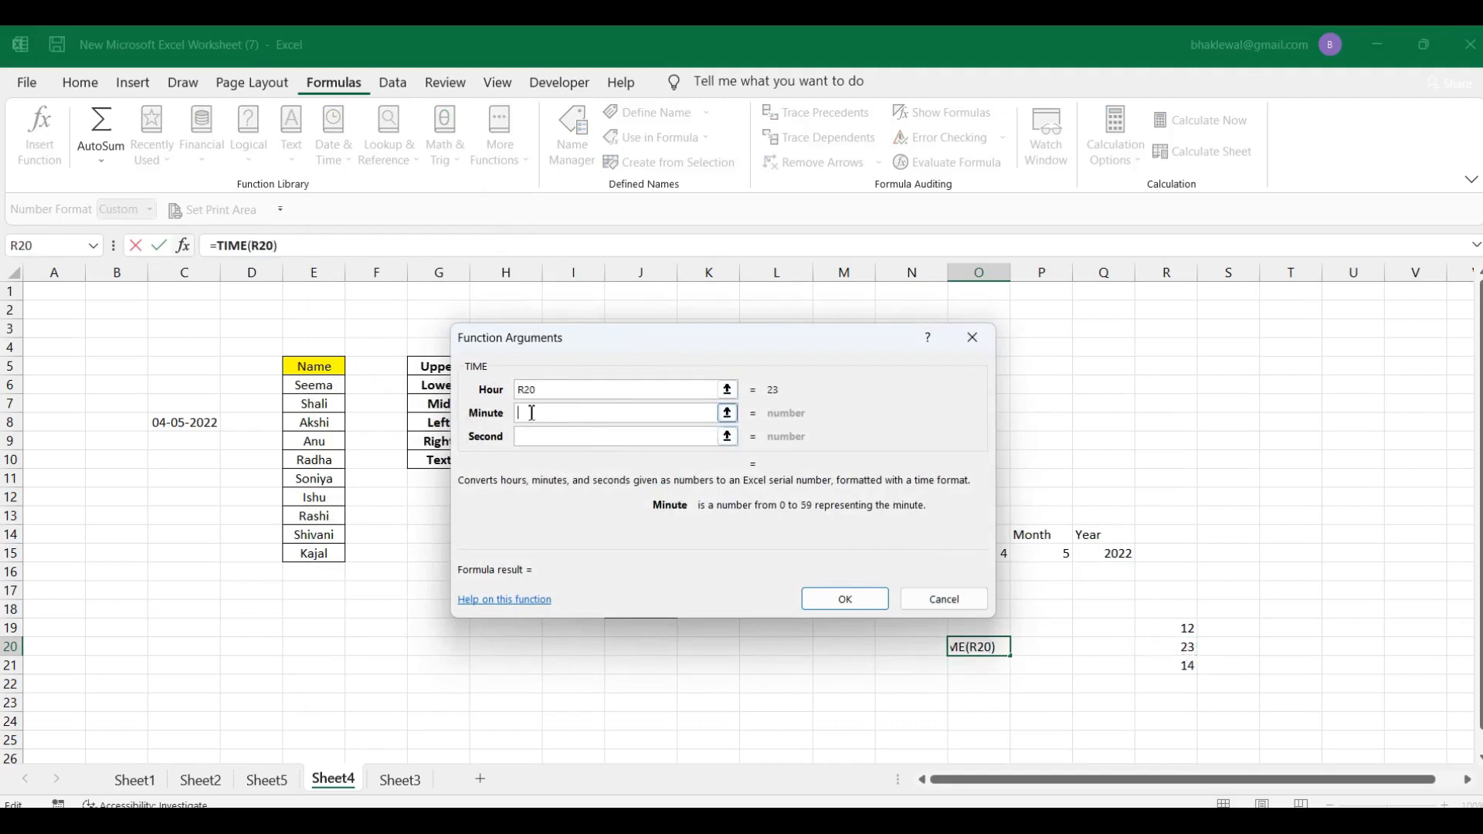
pyautogui.click(1166, 667)
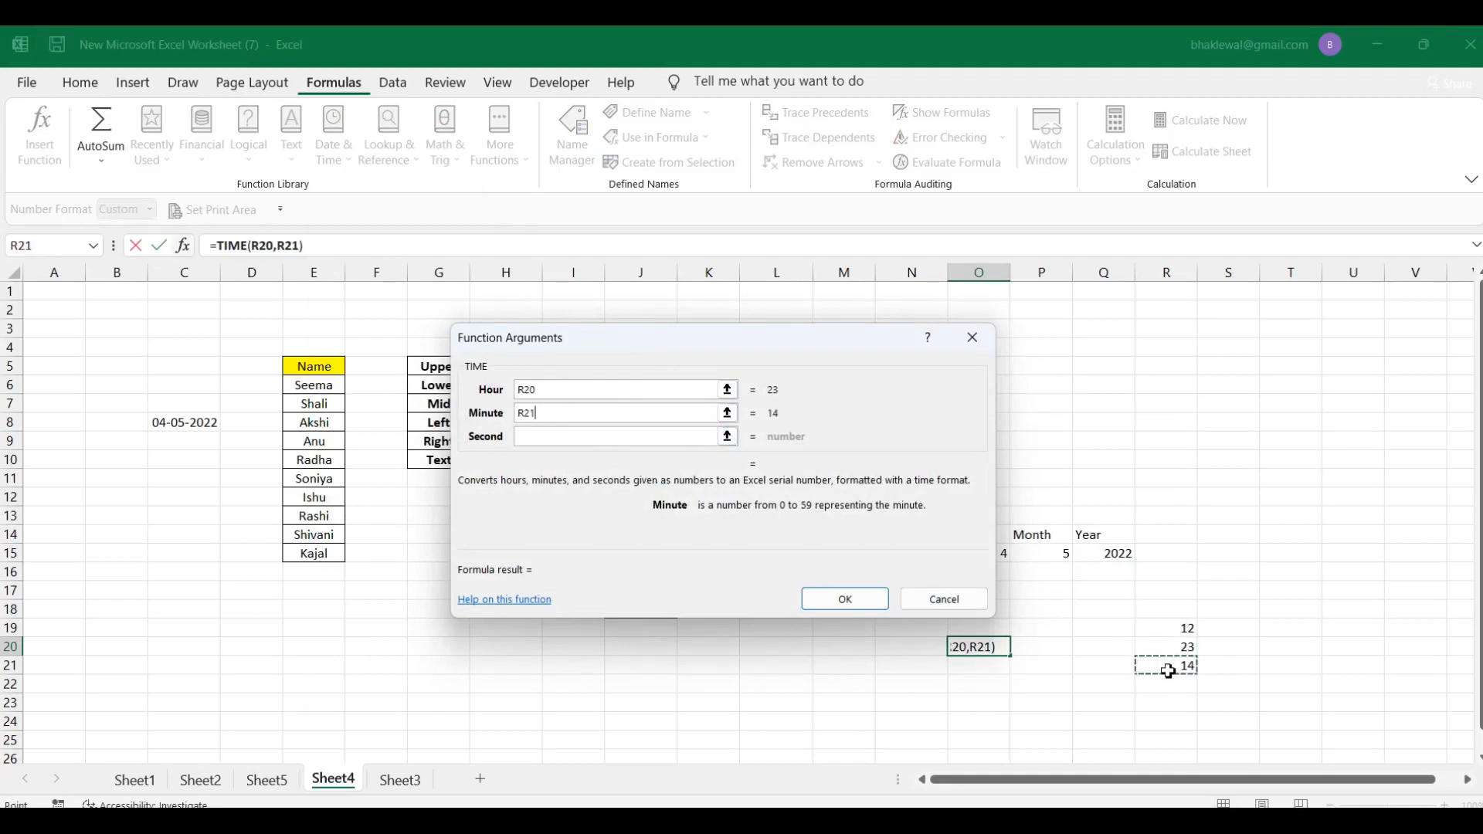
pyautogui.click(534, 438)
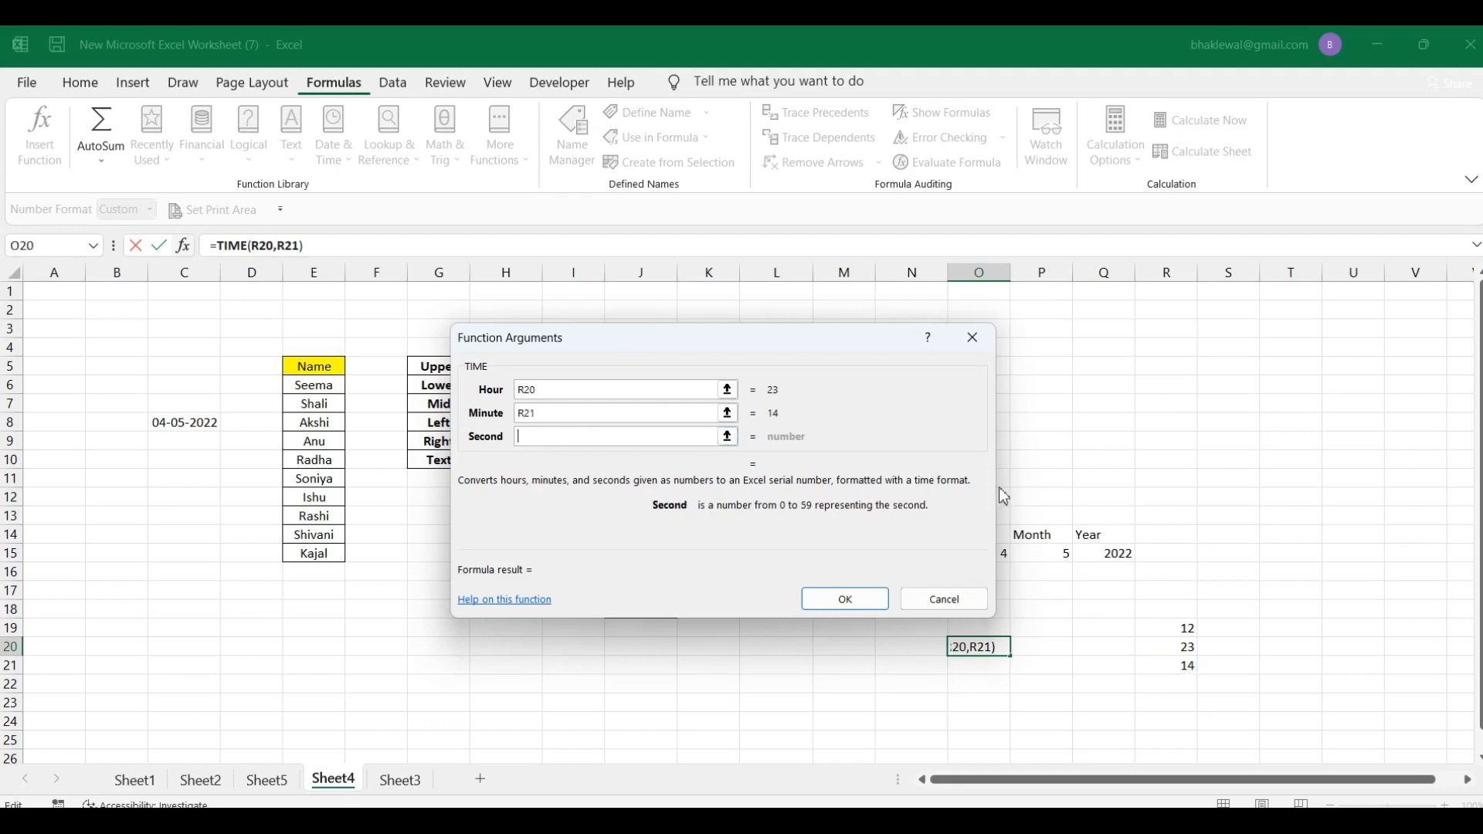
pyautogui.click(1165, 626)
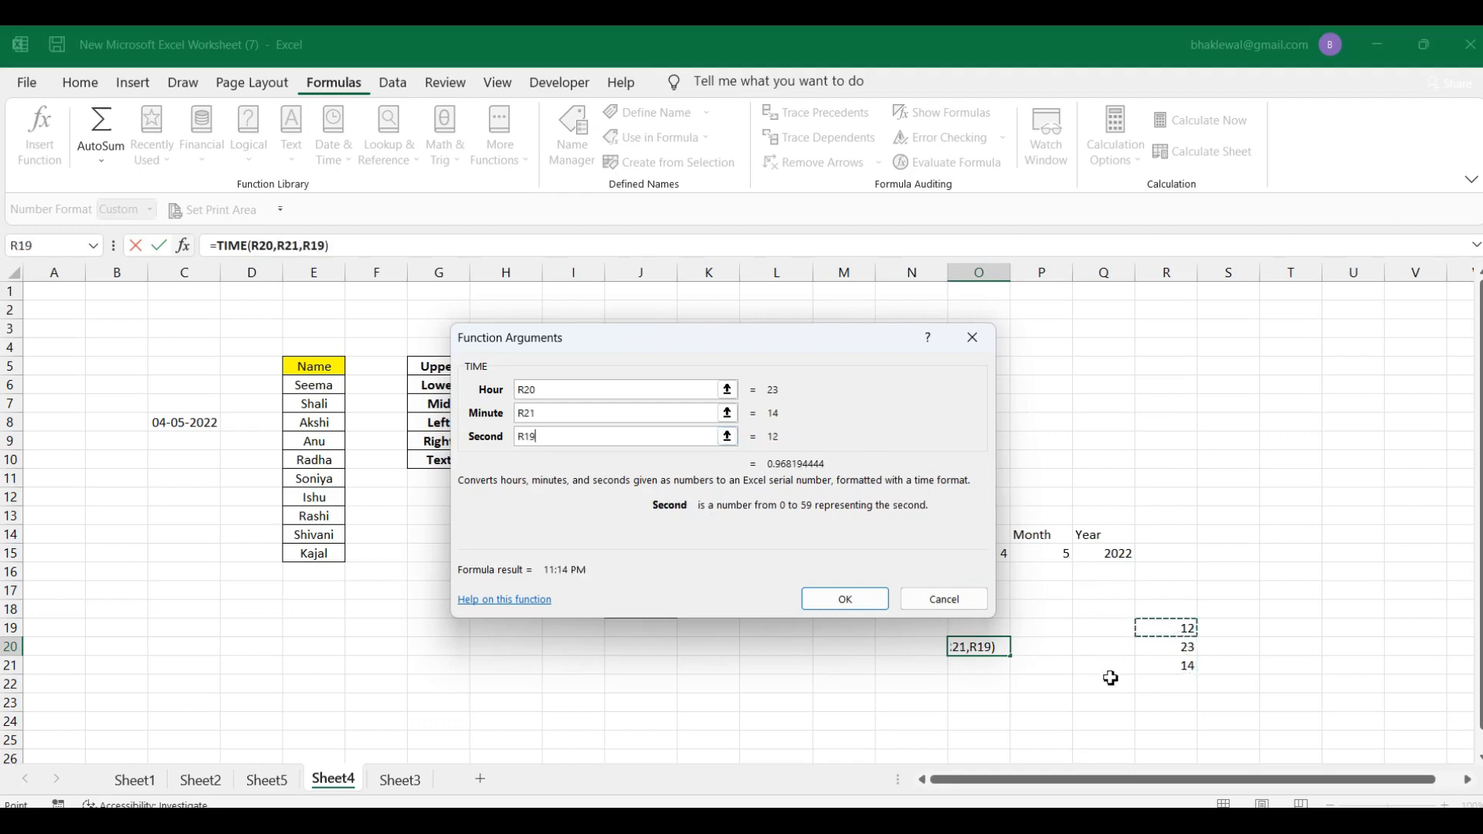
pyautogui.click(844, 601)
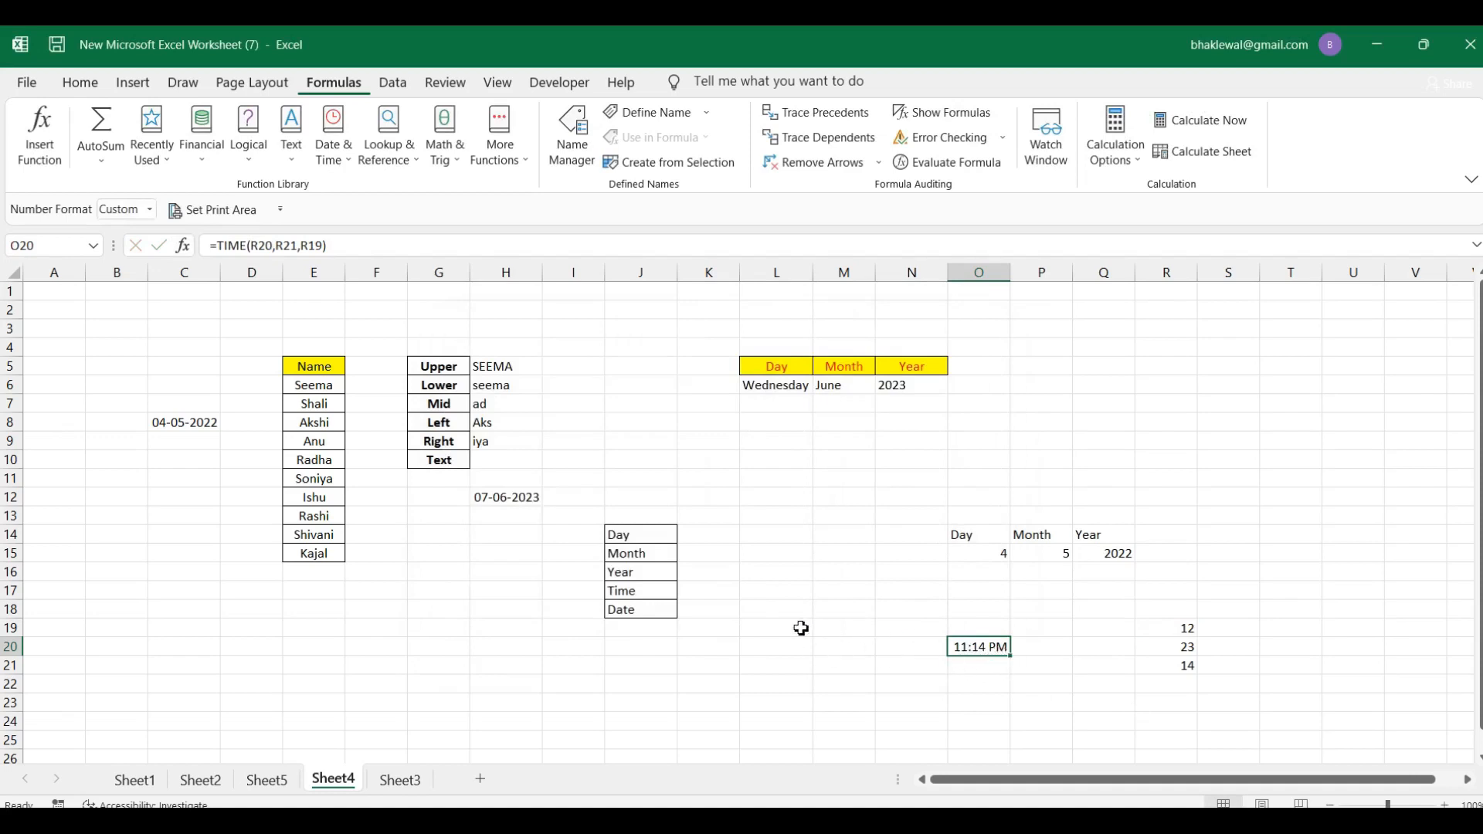
# - Enter the sample date values 5, 2023 and 6 in cells T16, T17 and T18
pyautogui.click(722, 592)
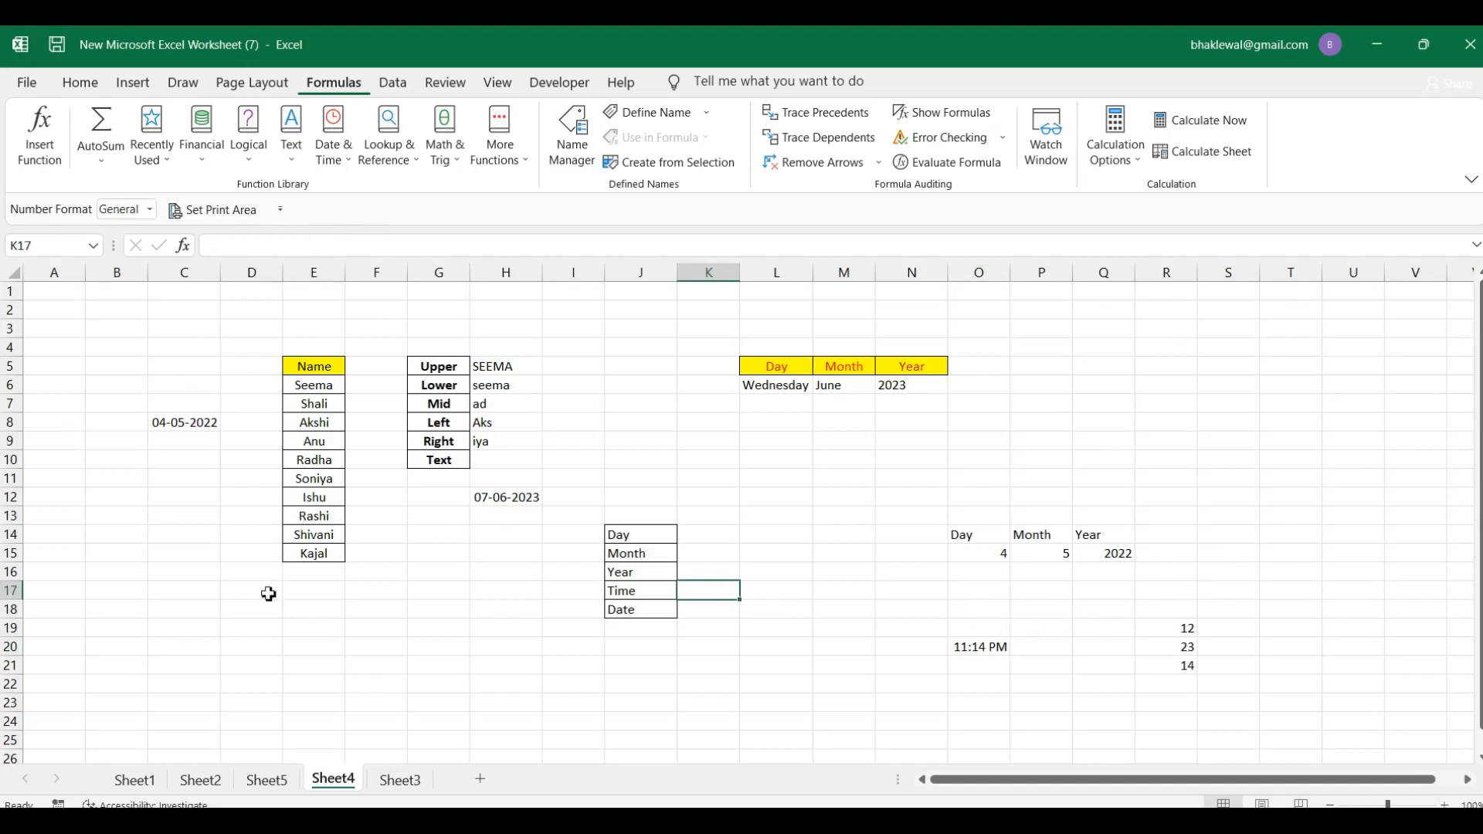
pyautogui.click(184, 821)
pyautogui.click(1301, 575)
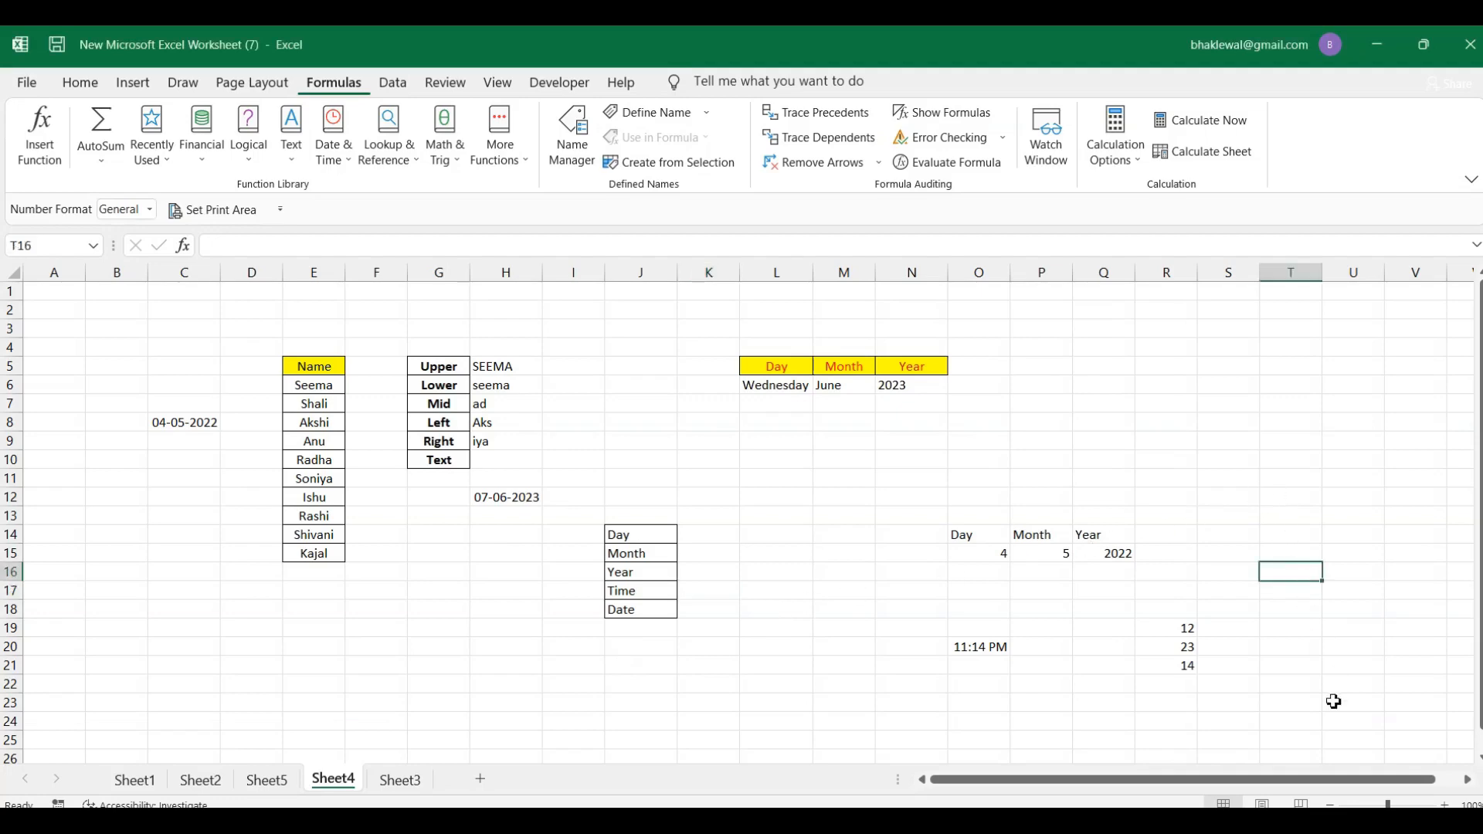
pyautogui.write('5')
pyautogui.press('Return')
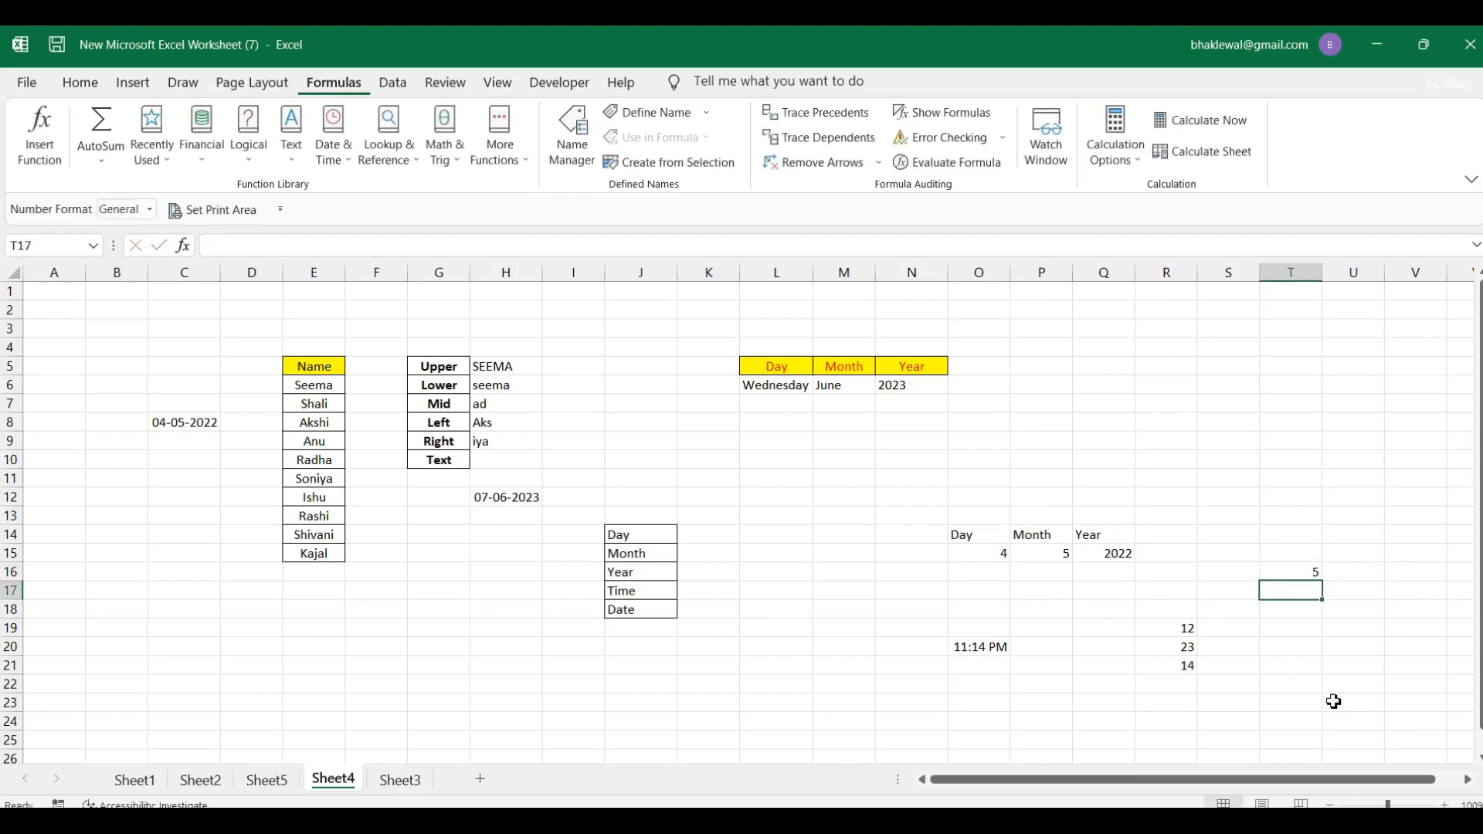
pyautogui.write('2023')
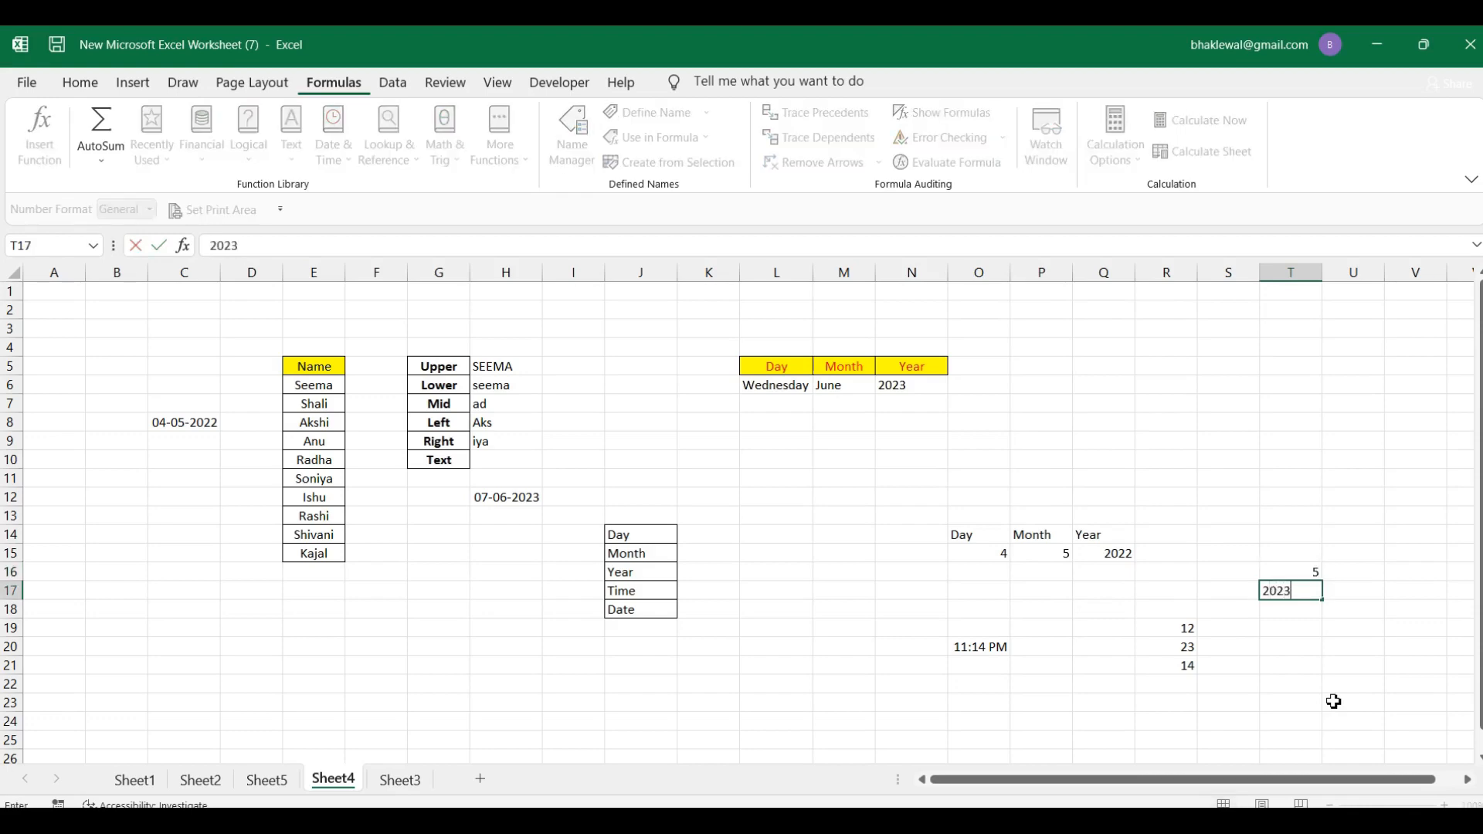
pyautogui.press('Return')
pyautogui.write('6')
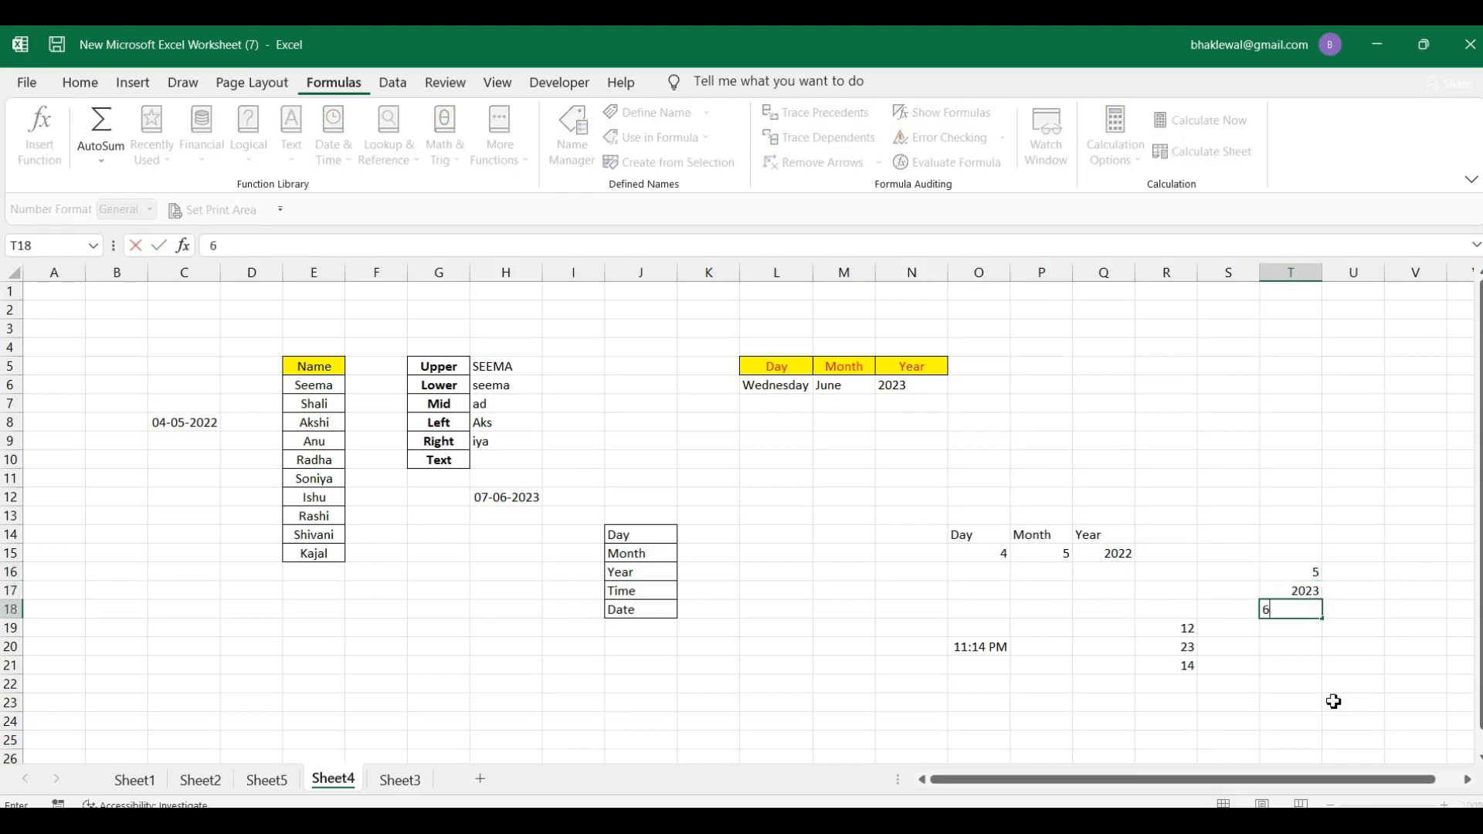
pyautogui.press('Return')
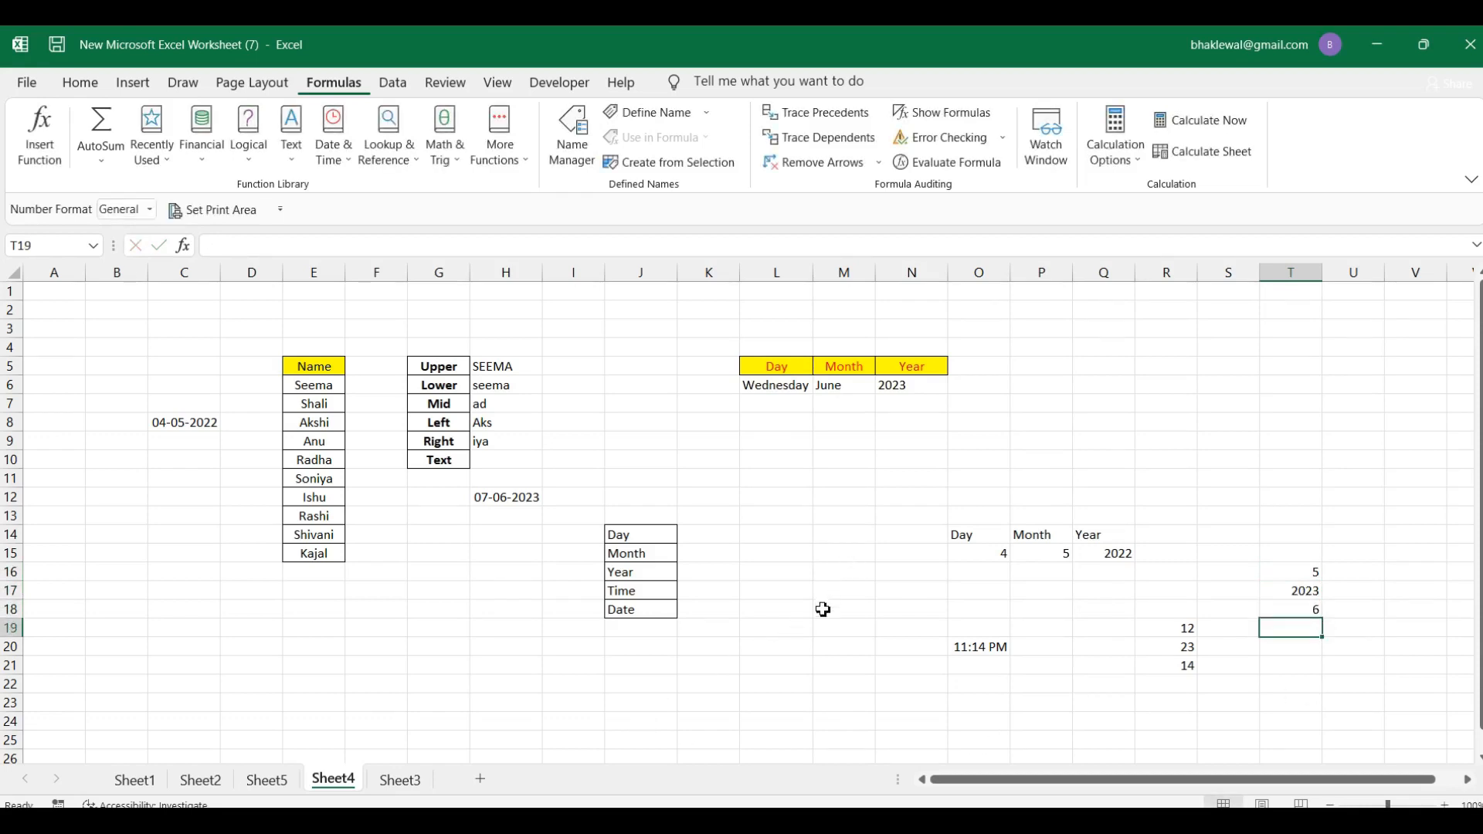
# - Write the formula =DATE(T17,T16,T18) in L19 to combine the year, month and day values
pyautogui.click(768, 630)
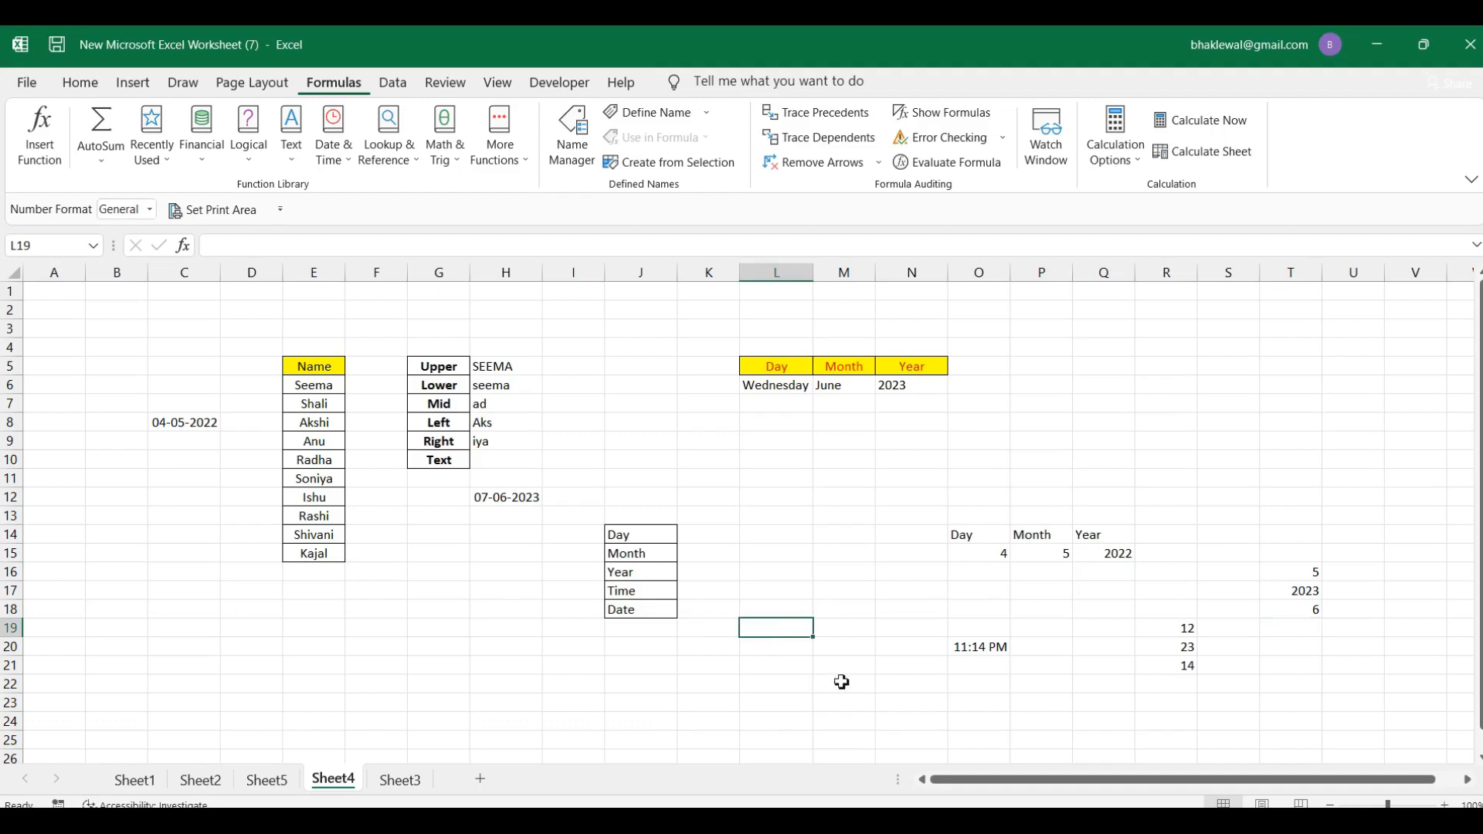
pyautogui.write('=da')
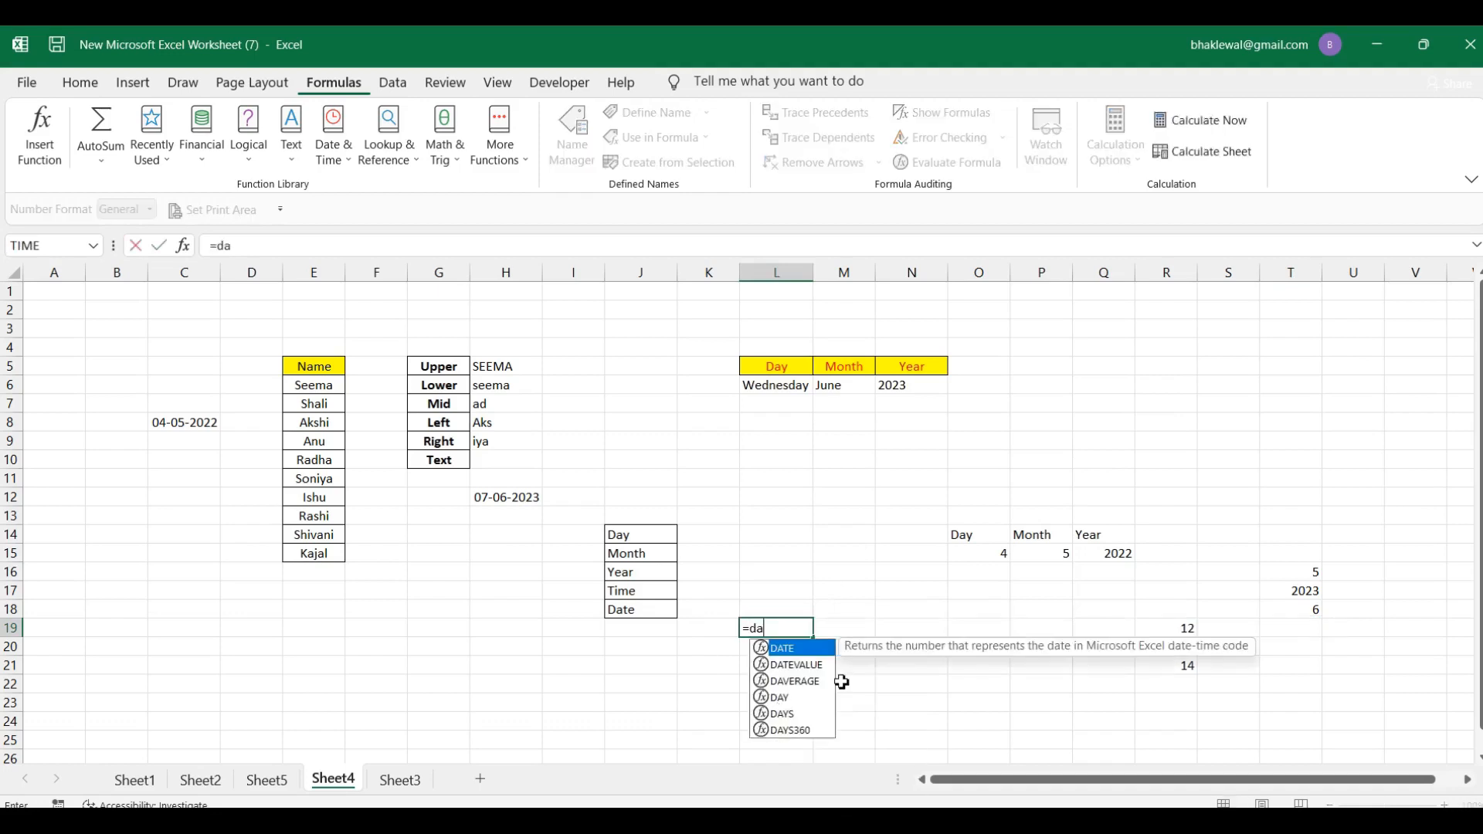
pyautogui.write('te')
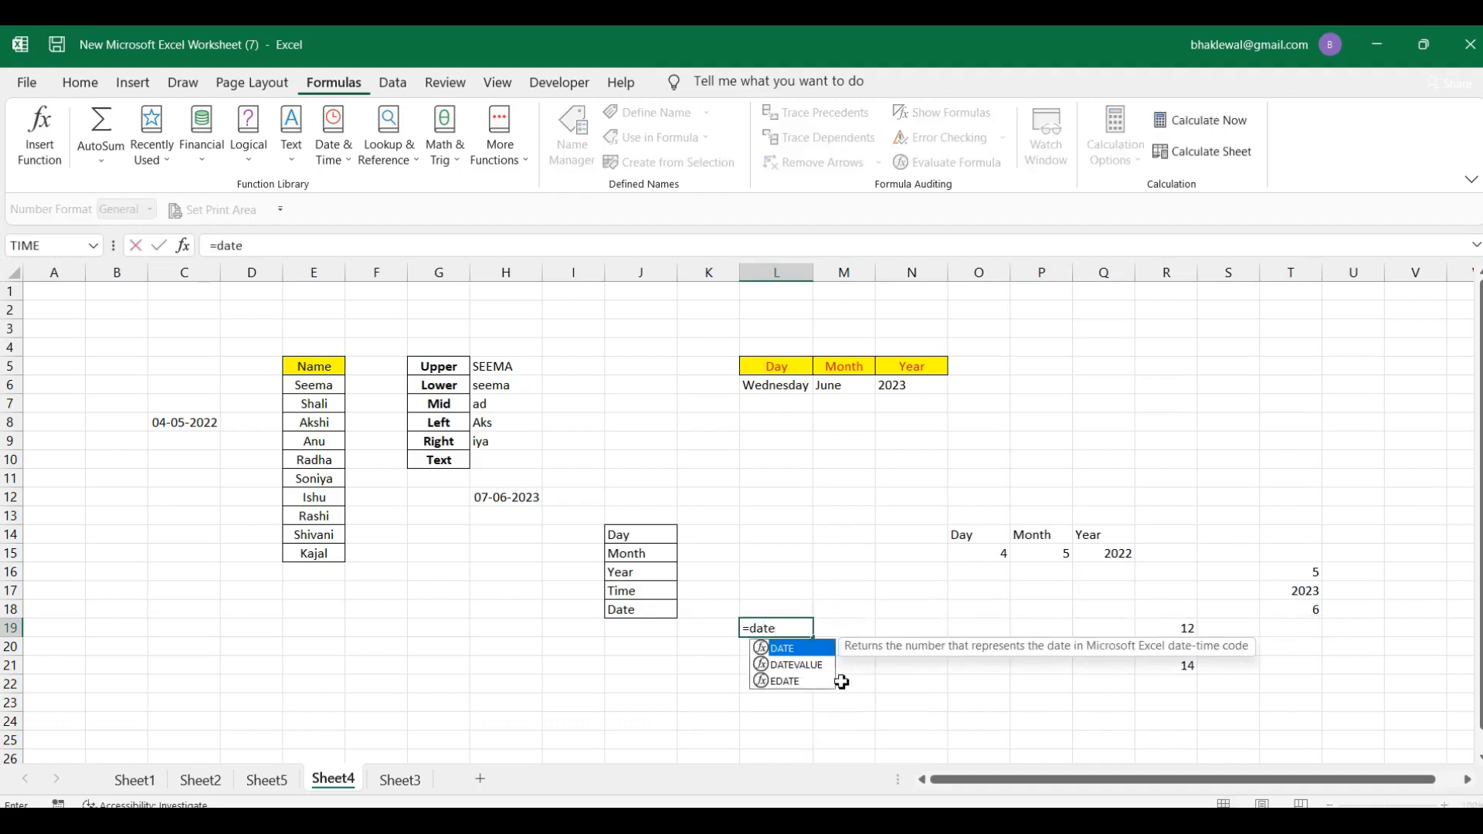
pyautogui.press('Tab')
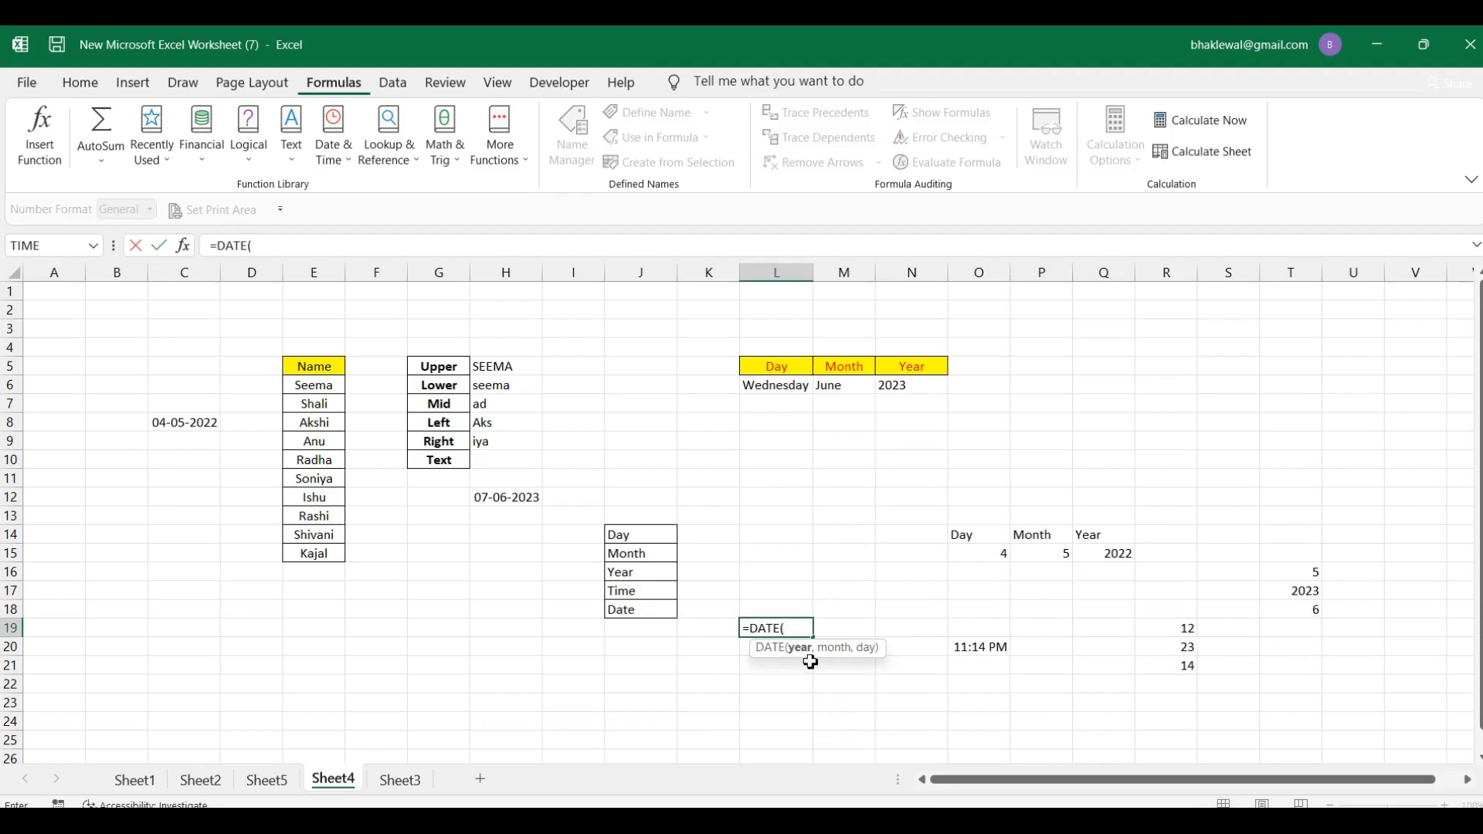
pyautogui.click(1295, 594)
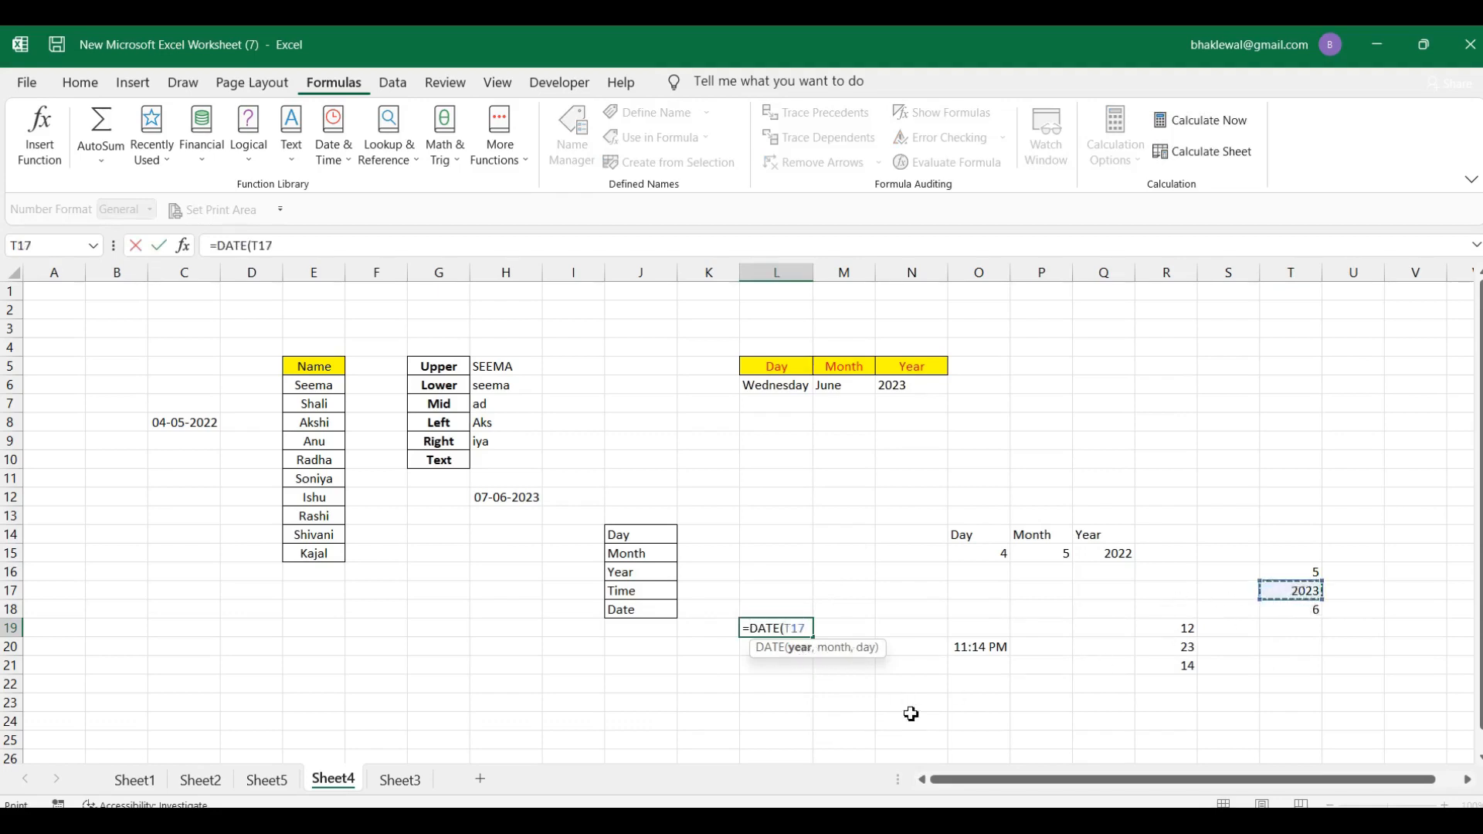
pyautogui.write(',')
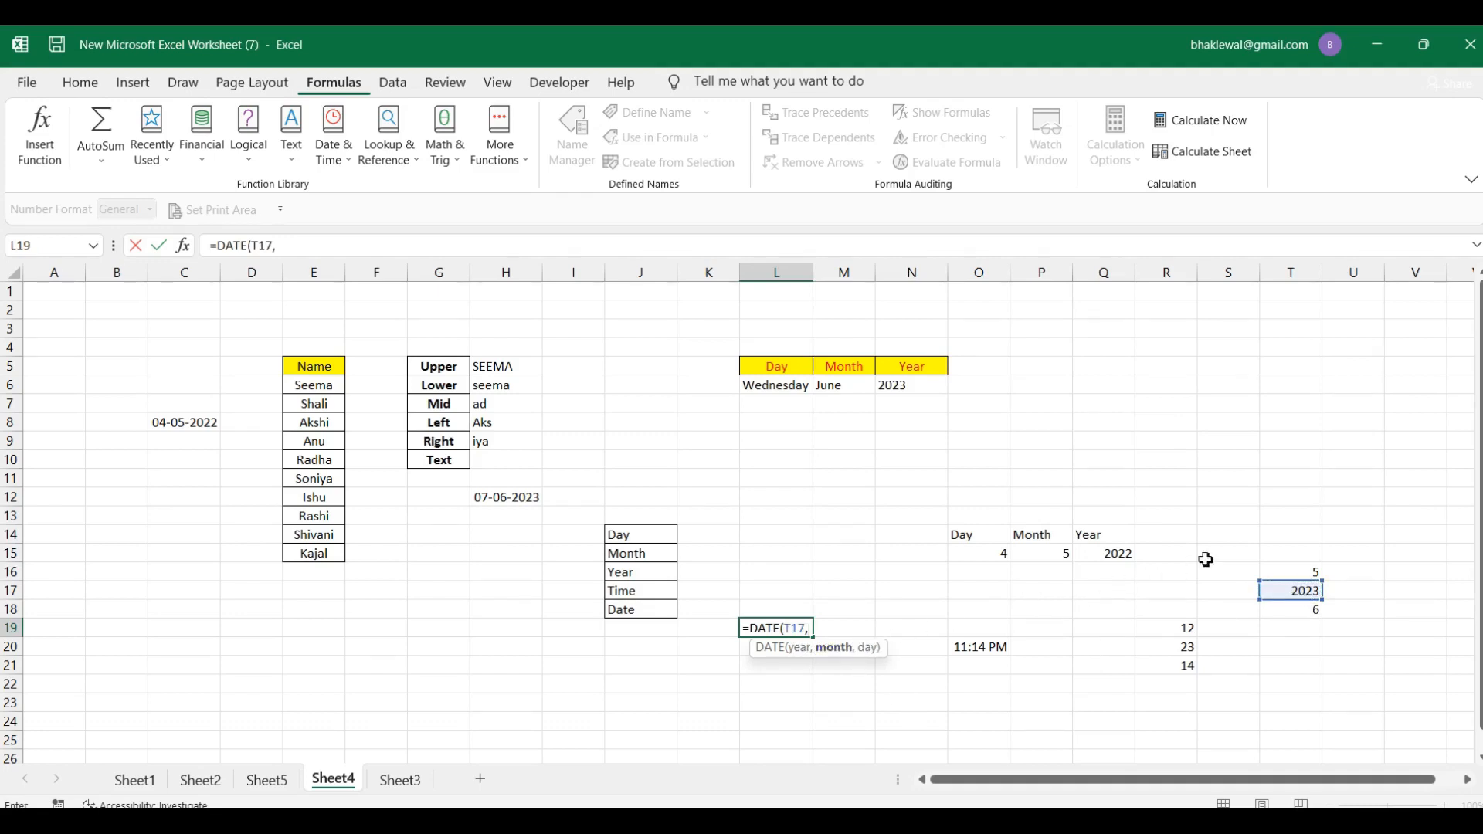
pyautogui.click(1299, 578)
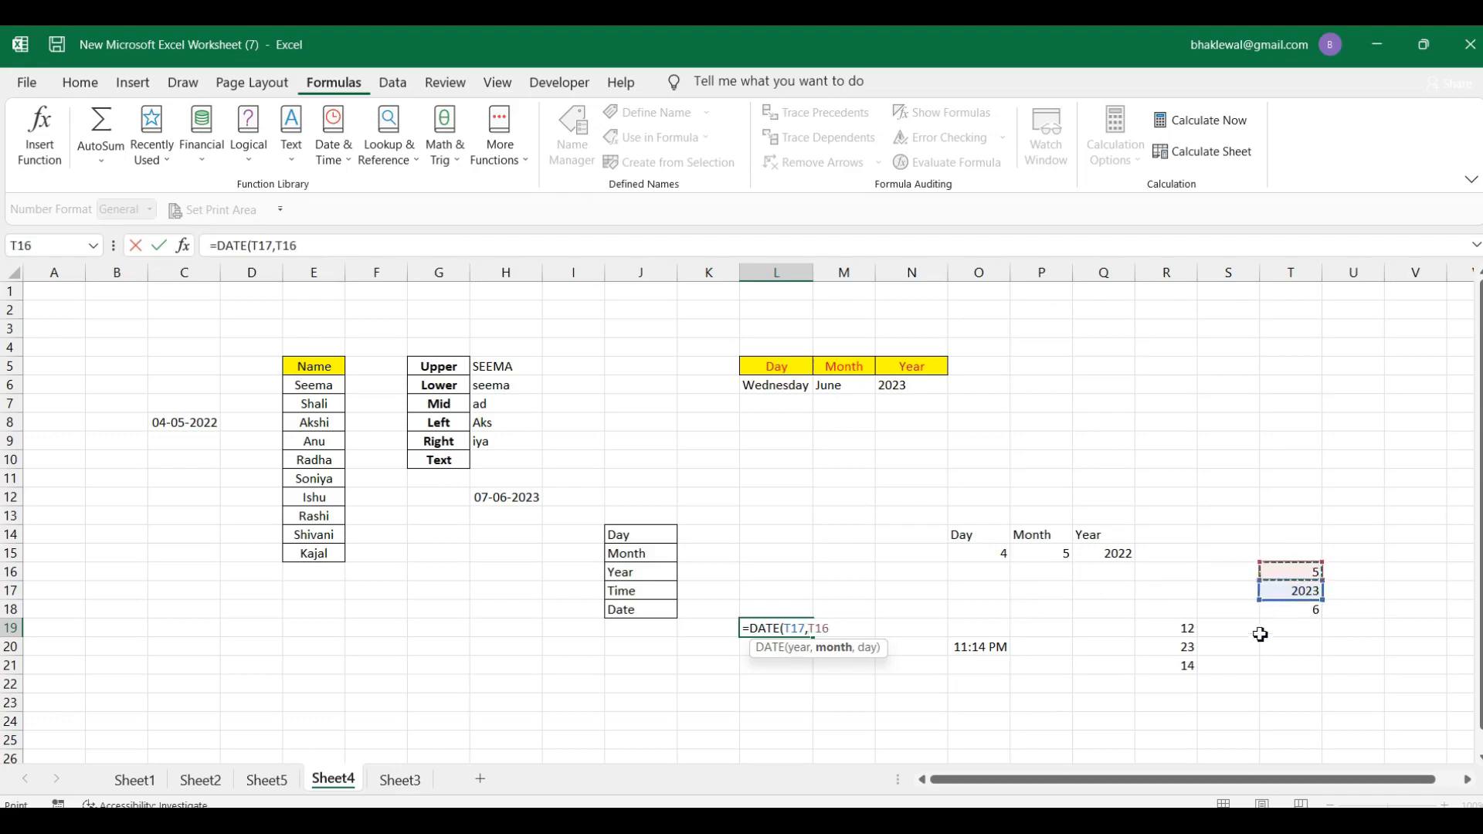
pyautogui.write(',')
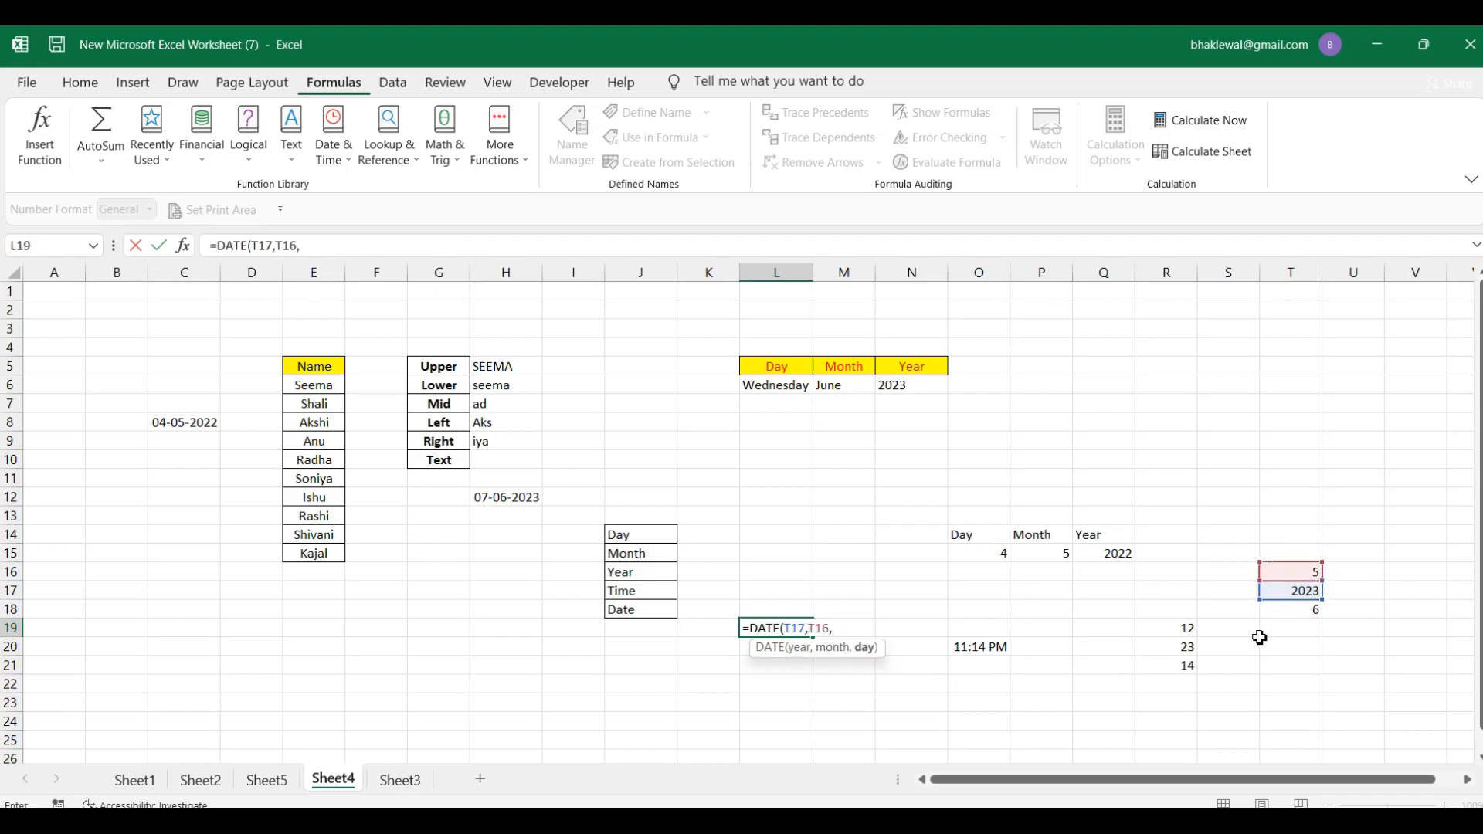
pyautogui.click(1309, 610)
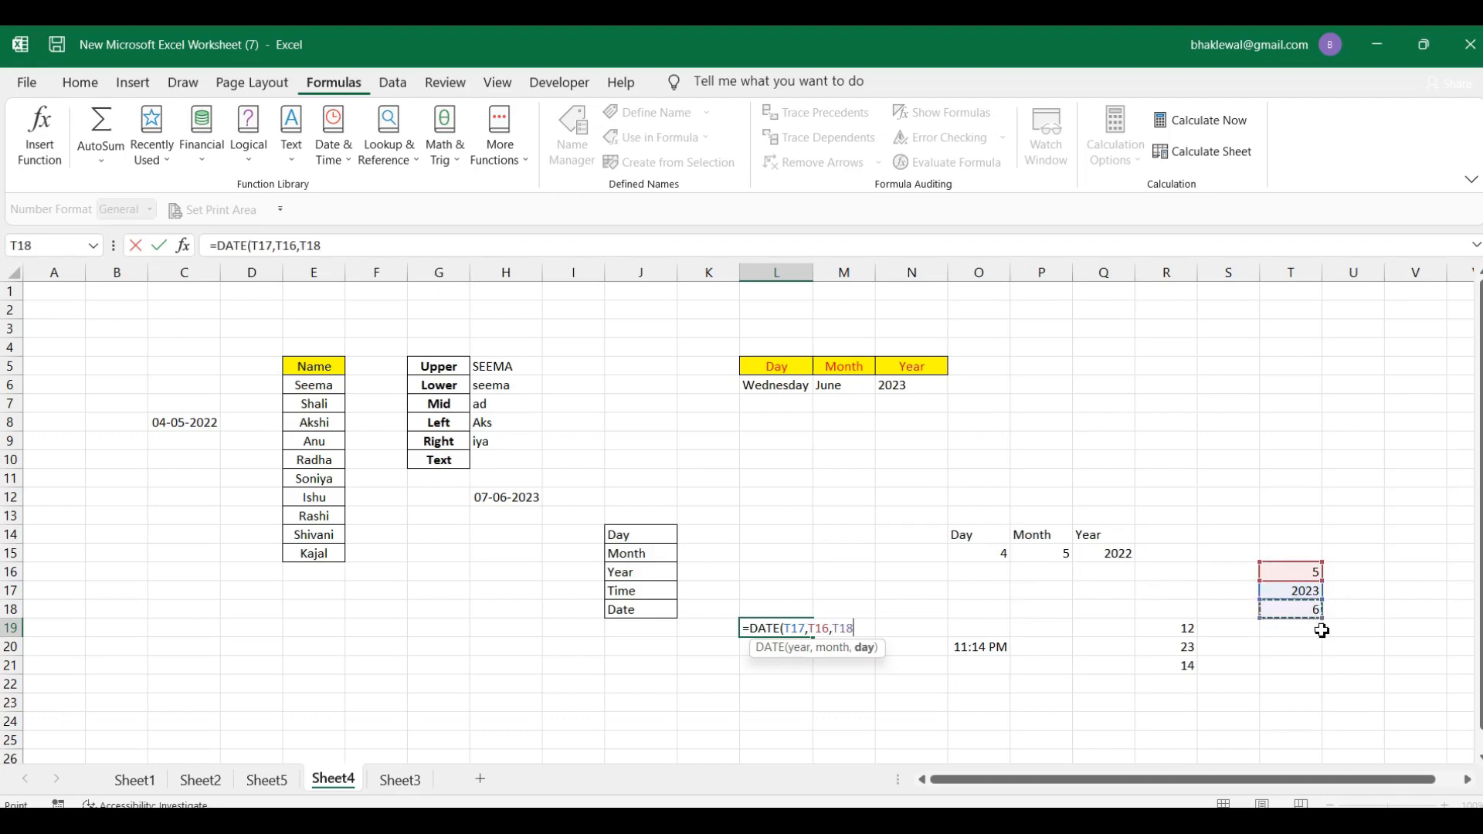
pyautogui.write(')')
pyautogui.press('Return')
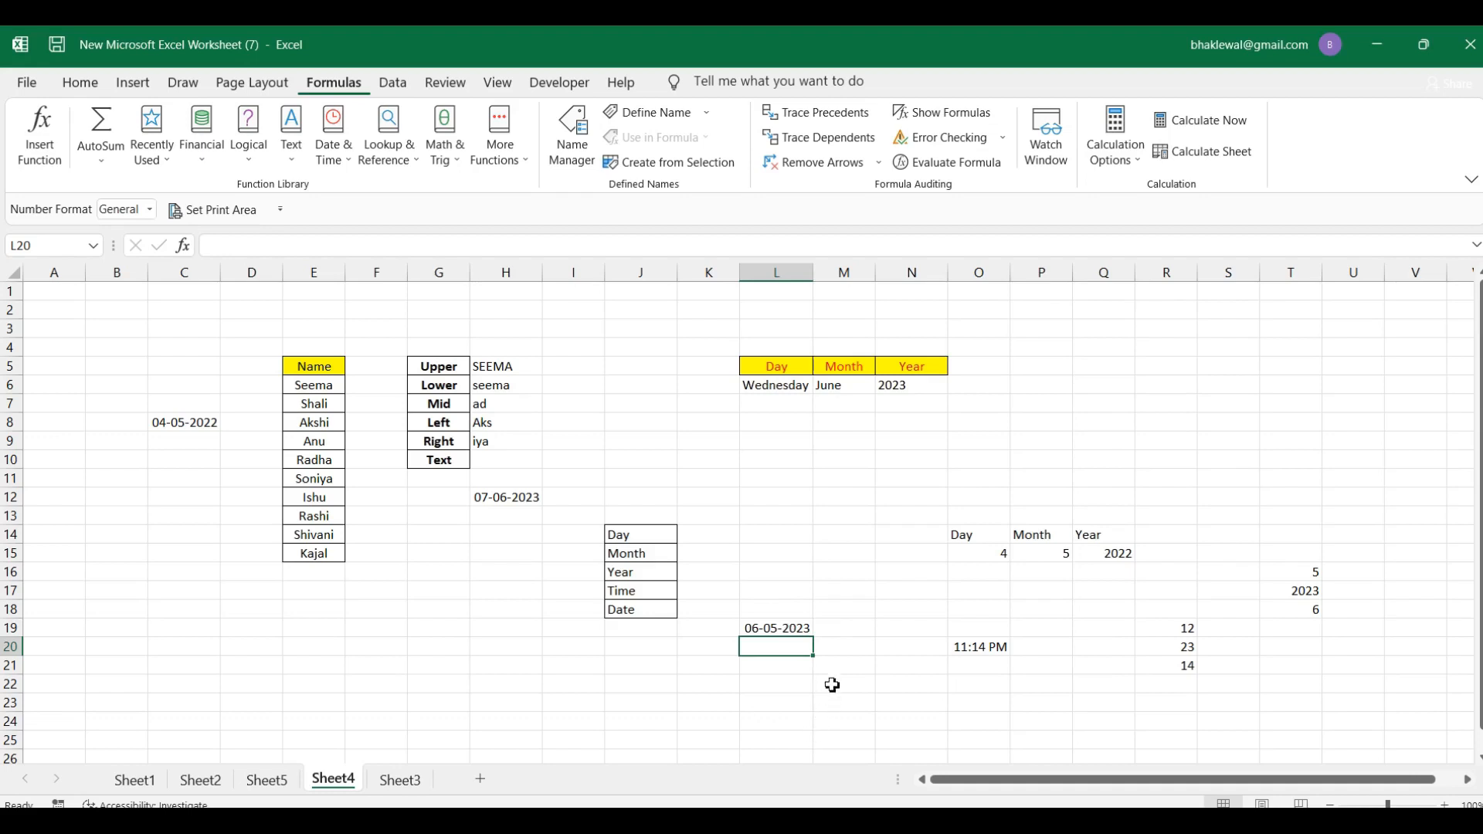
# - Replace the formula in L19 with the DATE function, using T17 as year, T16 as month and T18 as day
pyautogui.click(761, 628)
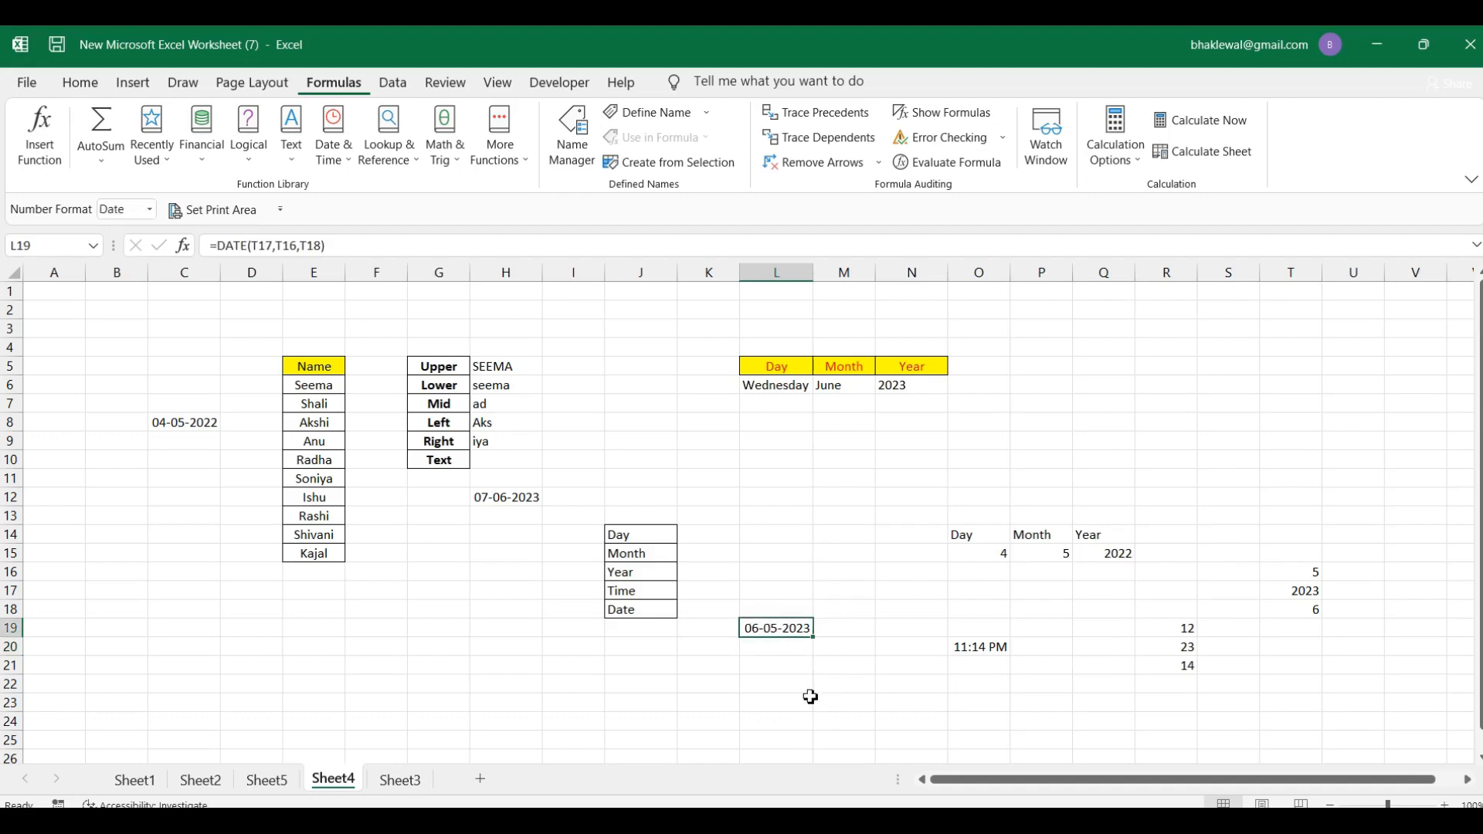
pyautogui.press('Delete')
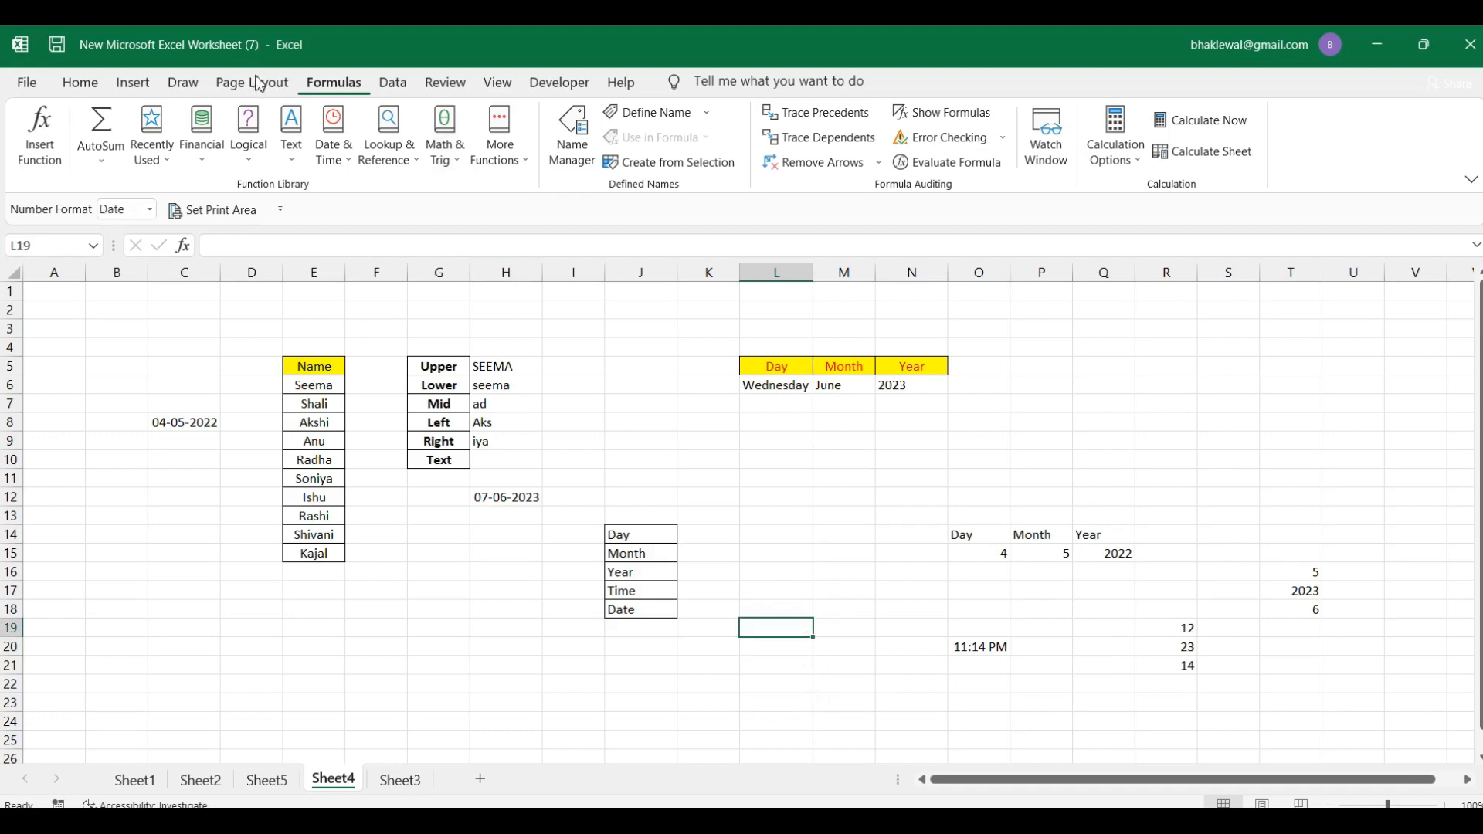
pyautogui.click(351, 164)
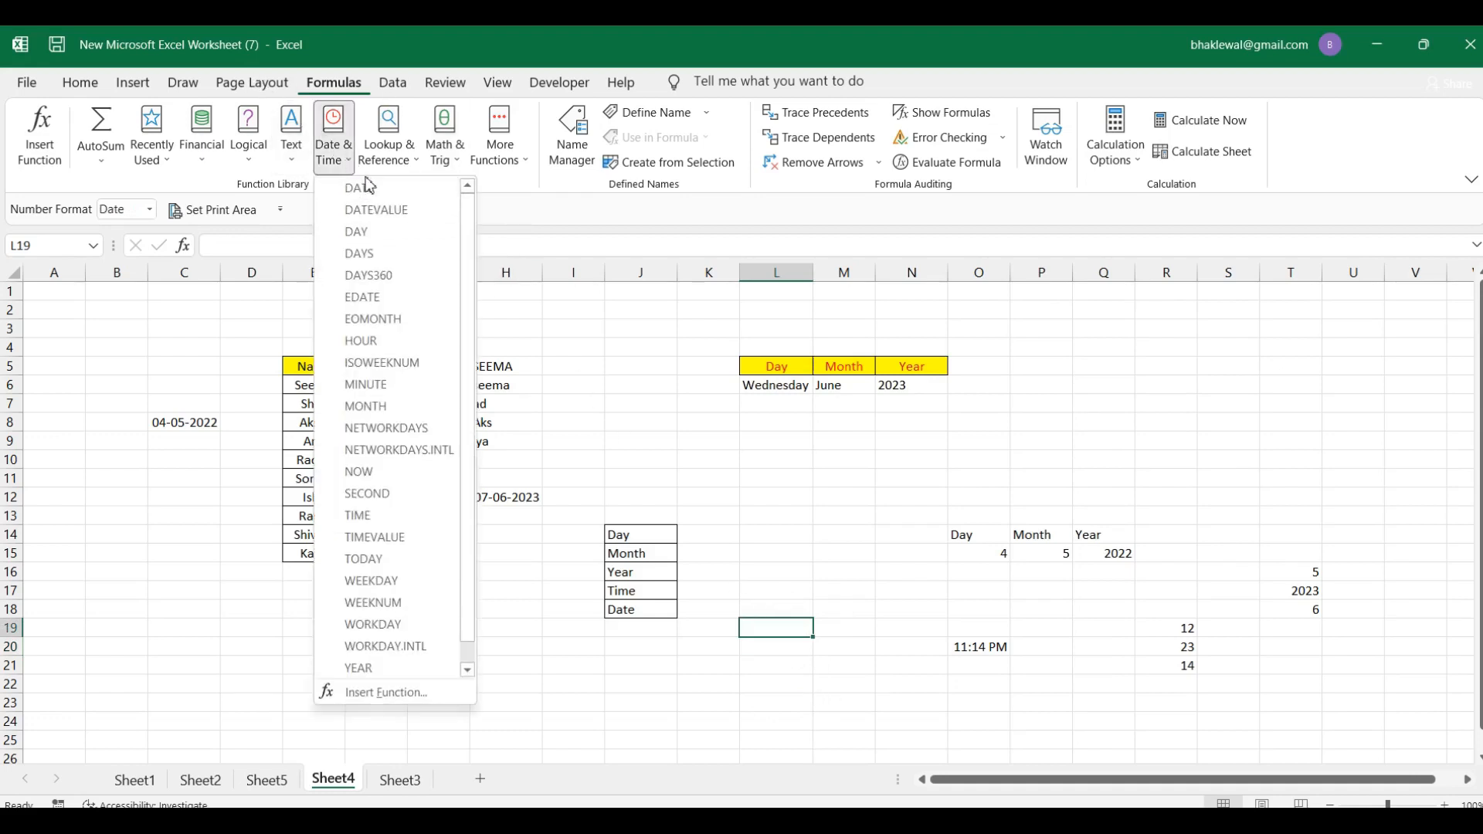
pyautogui.click(369, 187)
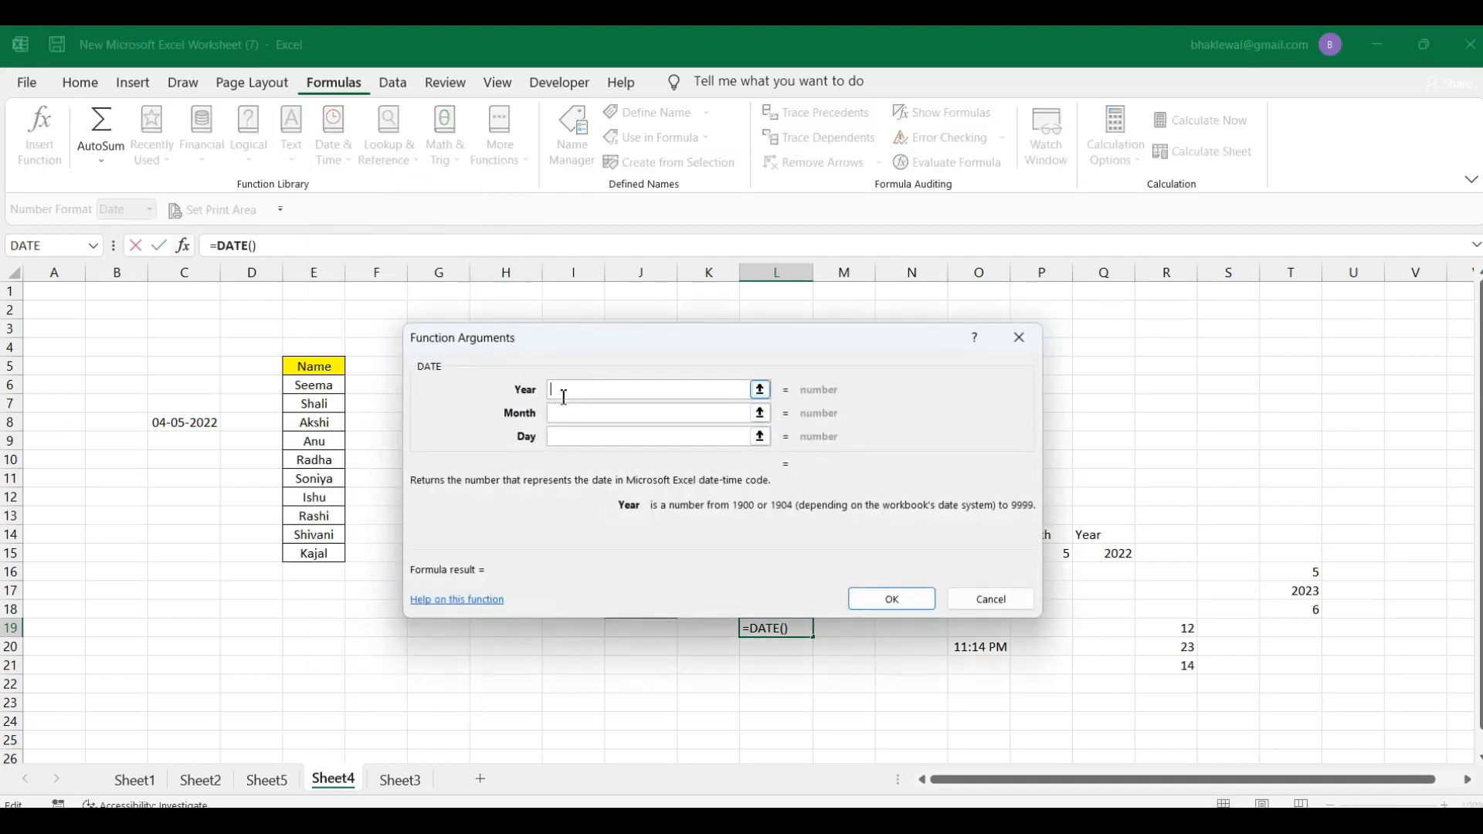
pyautogui.click(1294, 597)
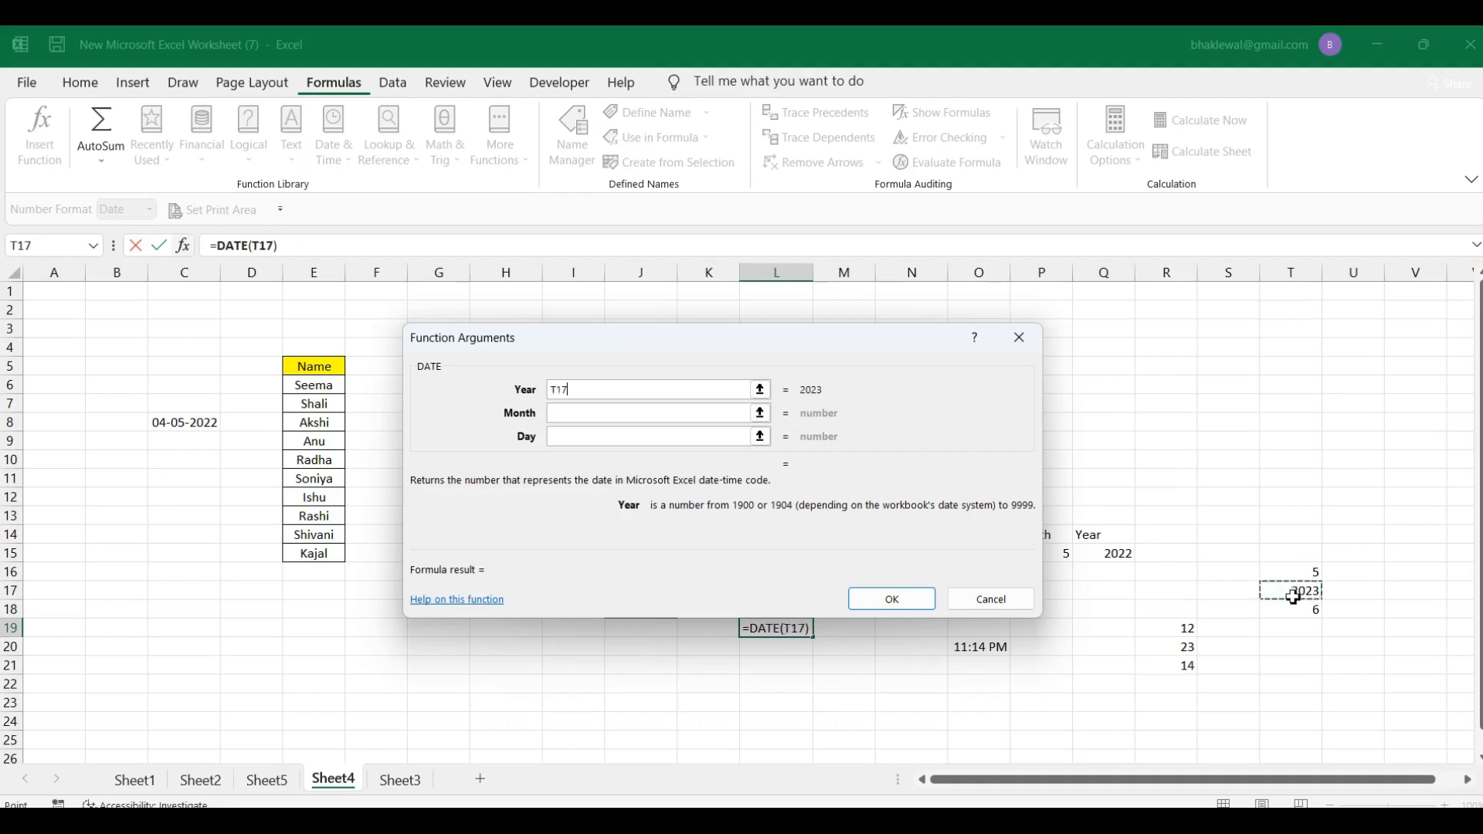
pyautogui.click(573, 417)
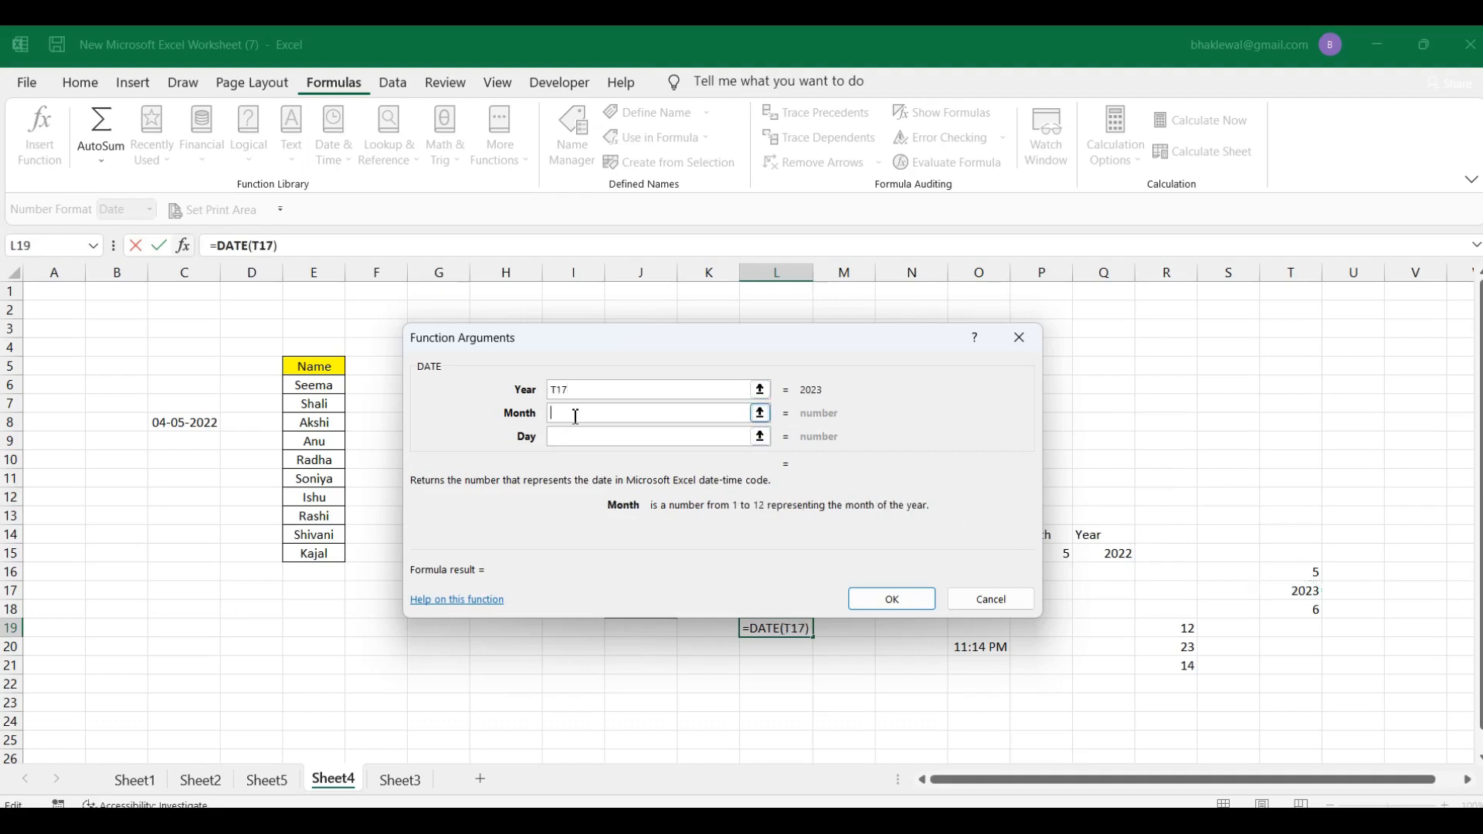
pyautogui.click(1312, 570)
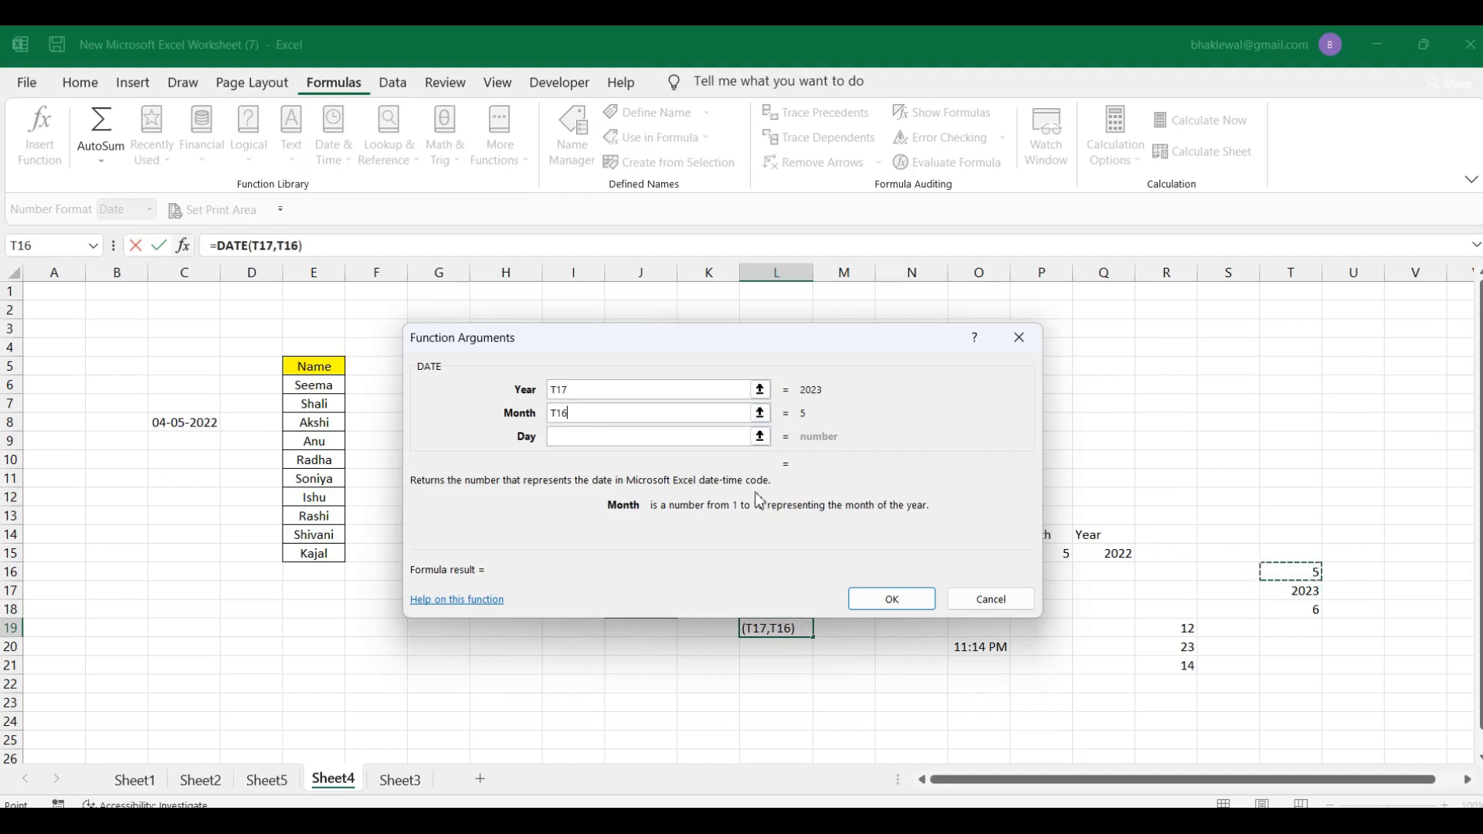
pyautogui.click(576, 436)
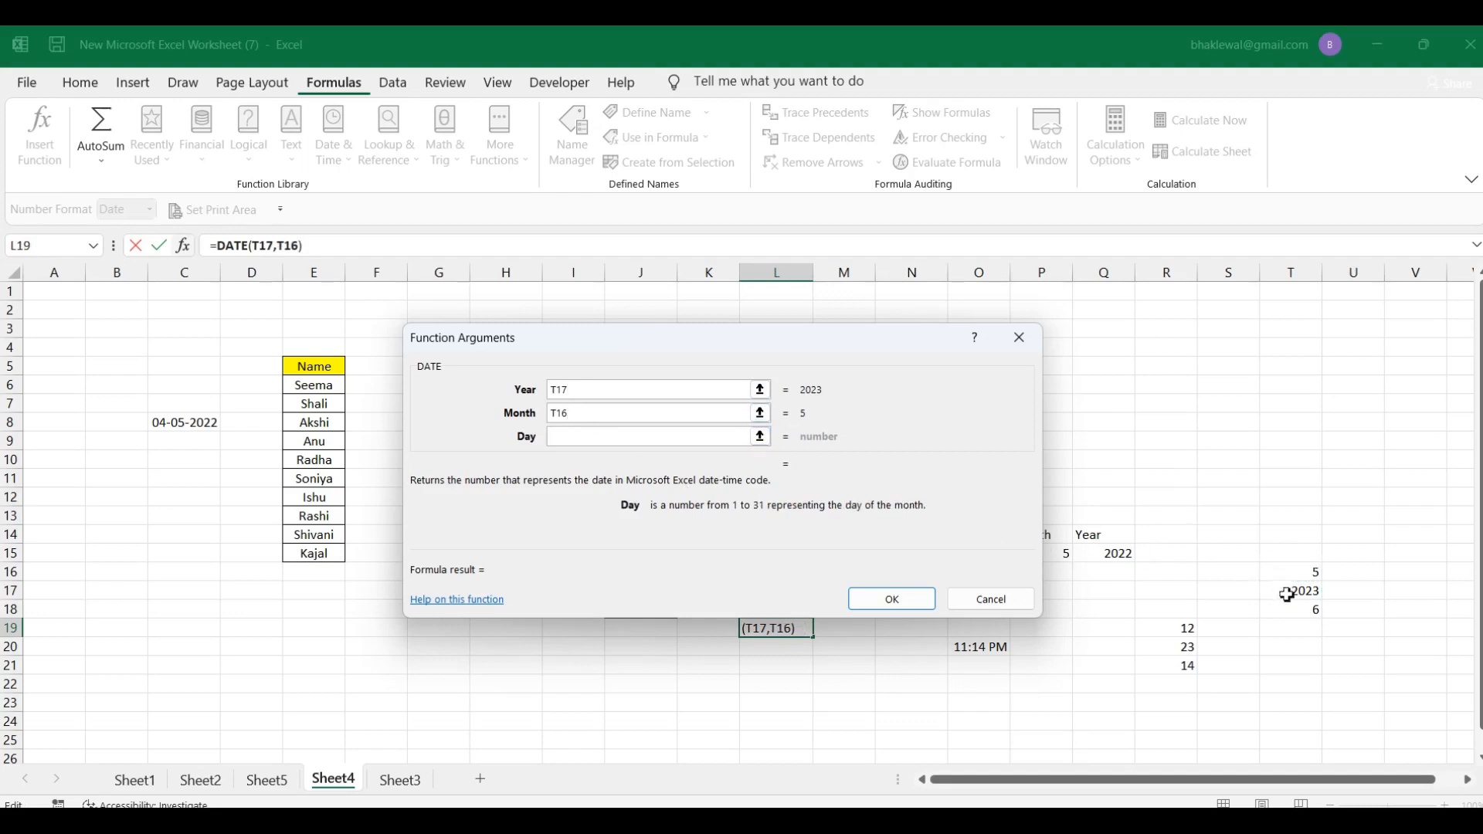
pyautogui.click(1310, 617)
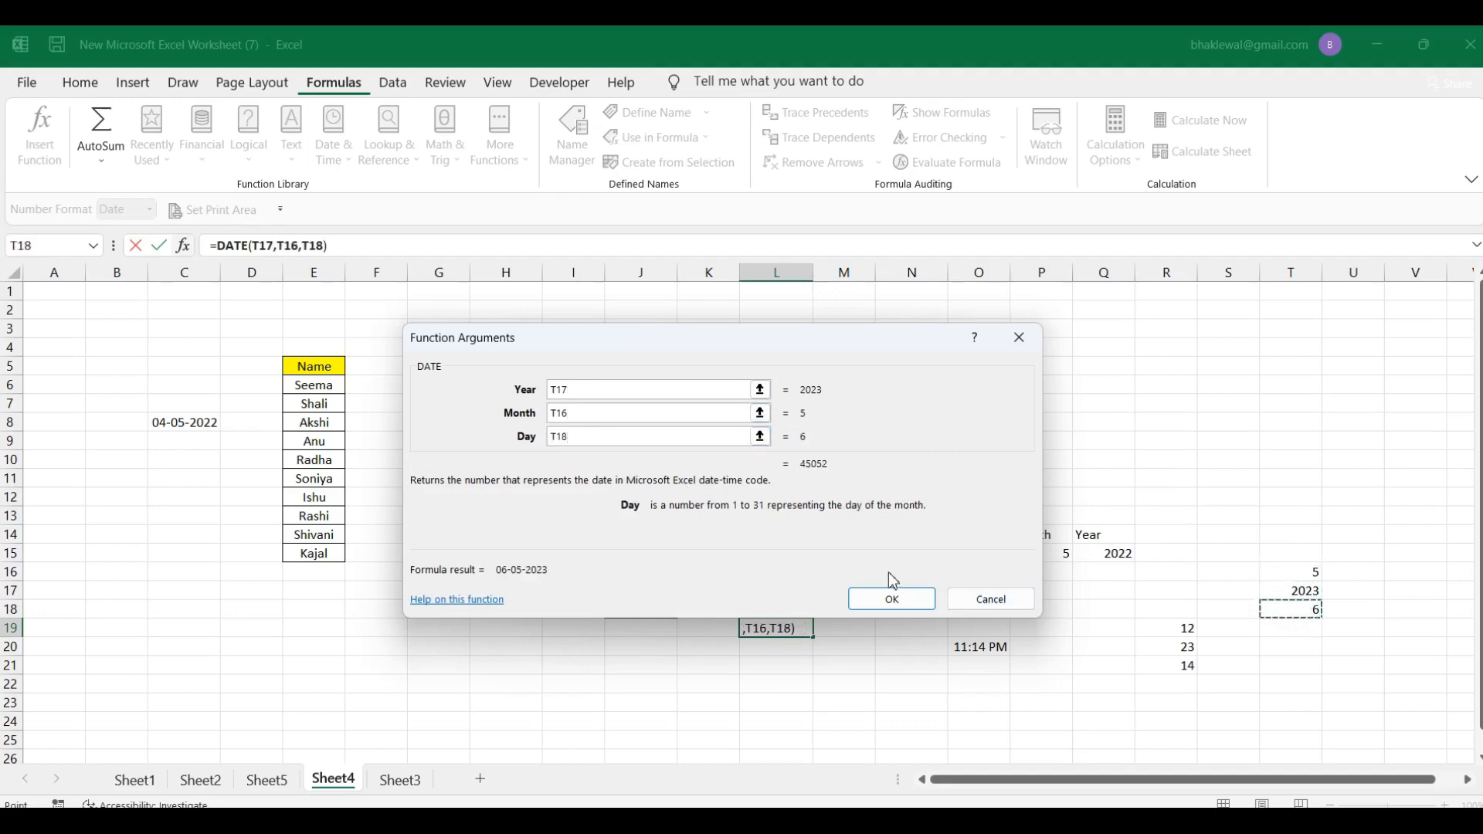
pyautogui.click(891, 601)
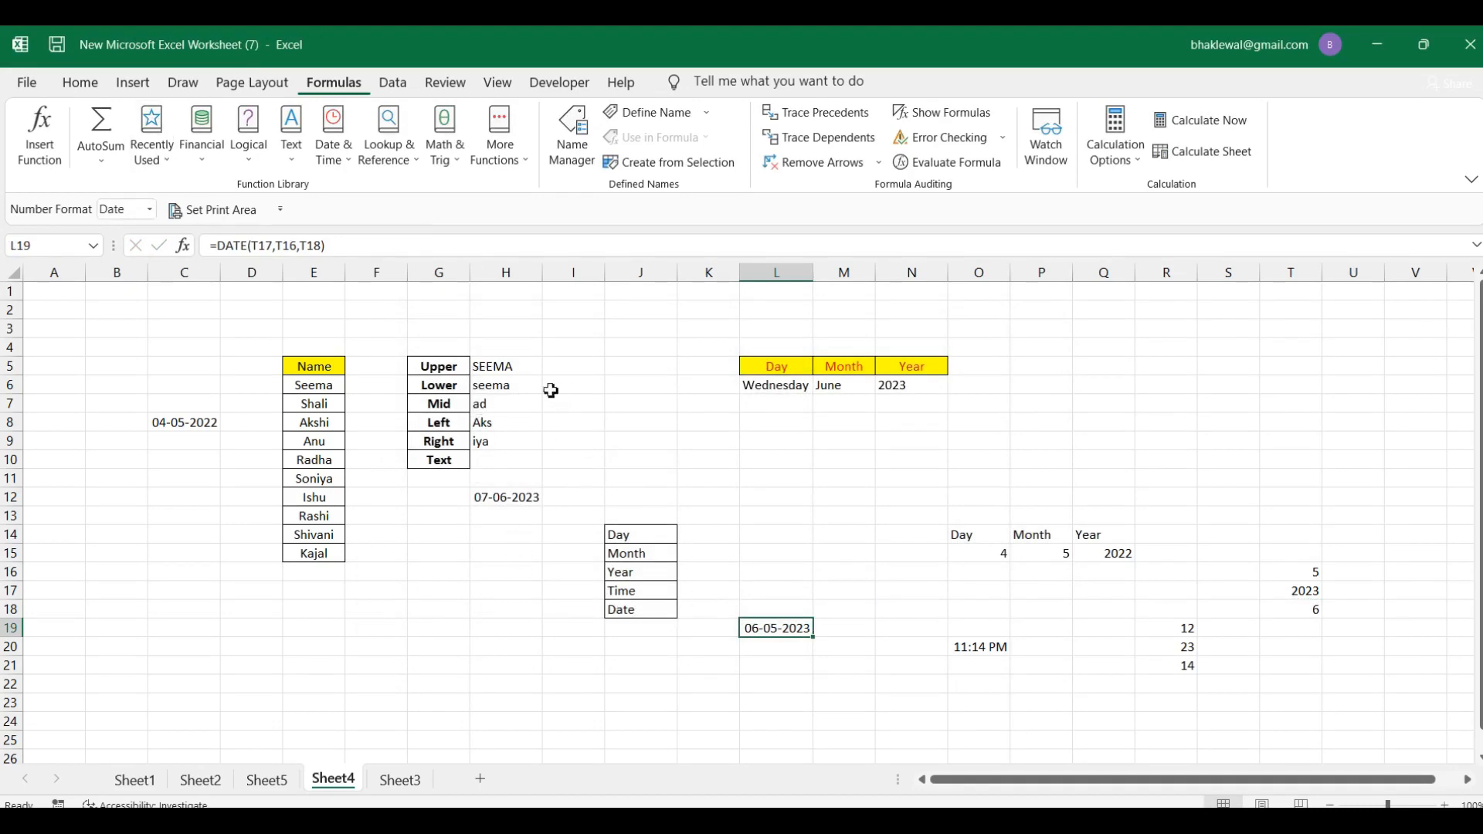
pyautogui.click(345, 170)
pyautogui.click(587, 281)
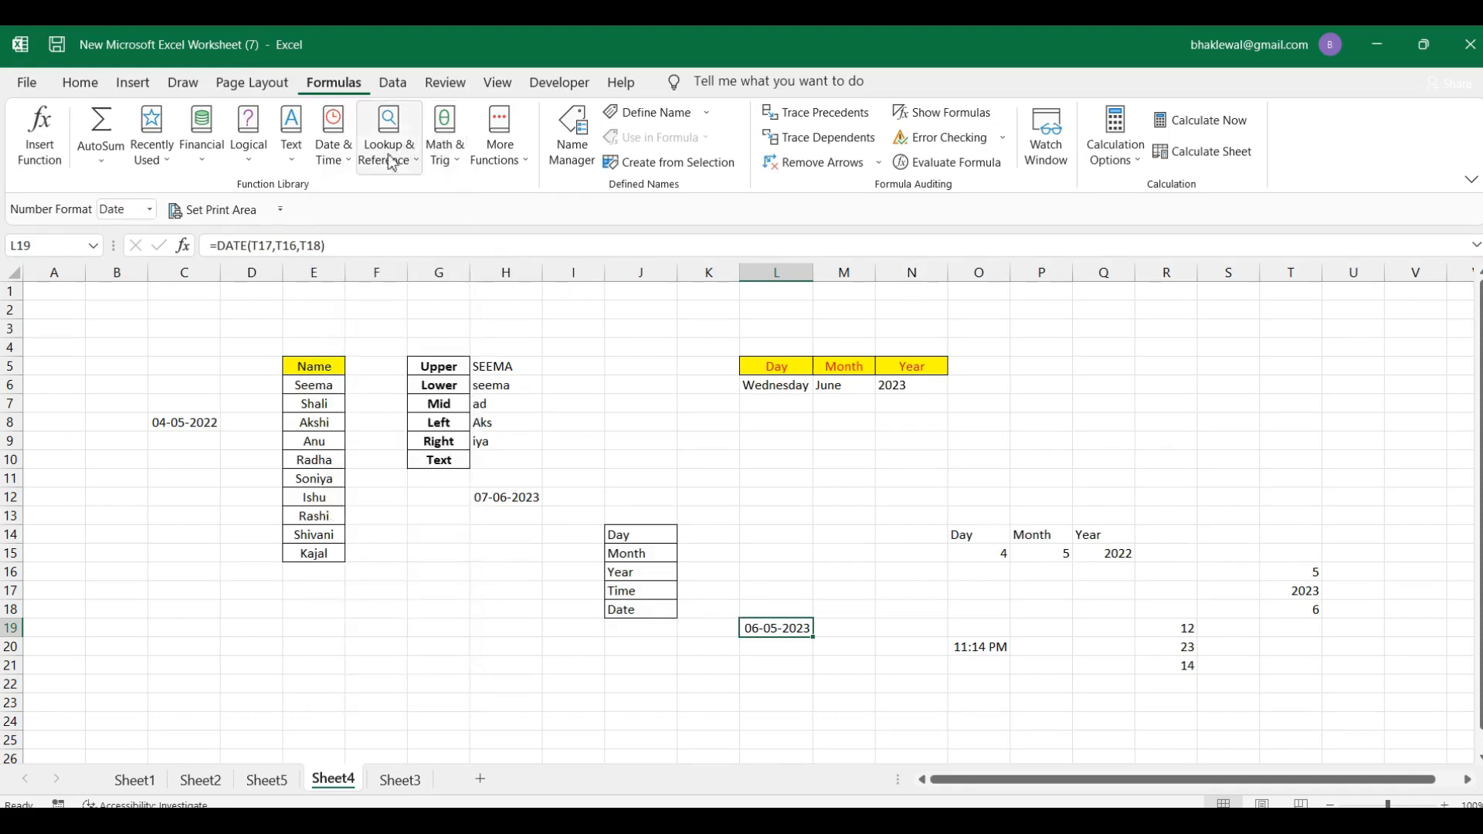
# - Switch to Sheet6 with the employee salary table and view the available lookup and reference functions
pyautogui.click(146, 805)
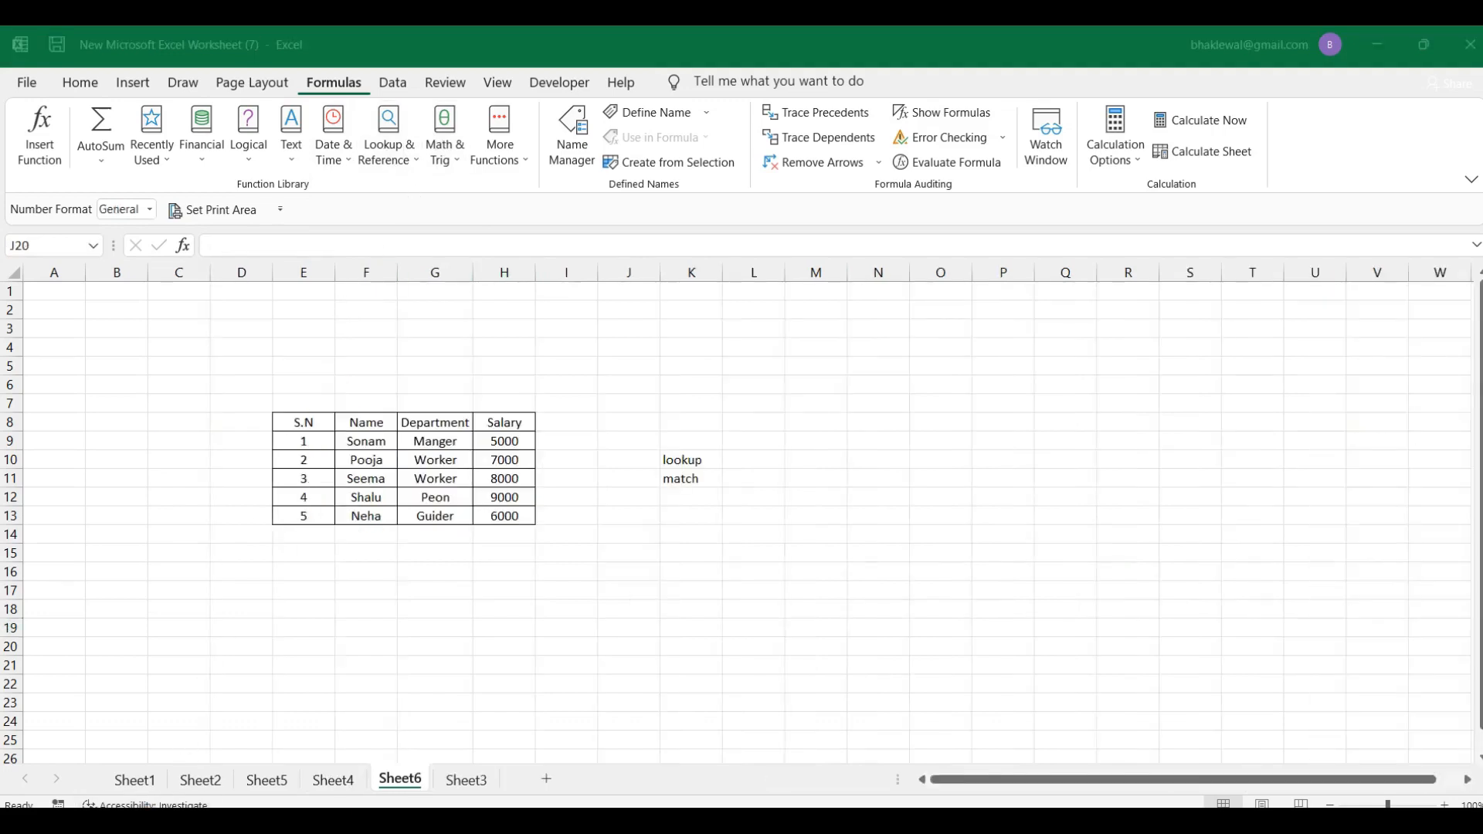
pyautogui.click(415, 160)
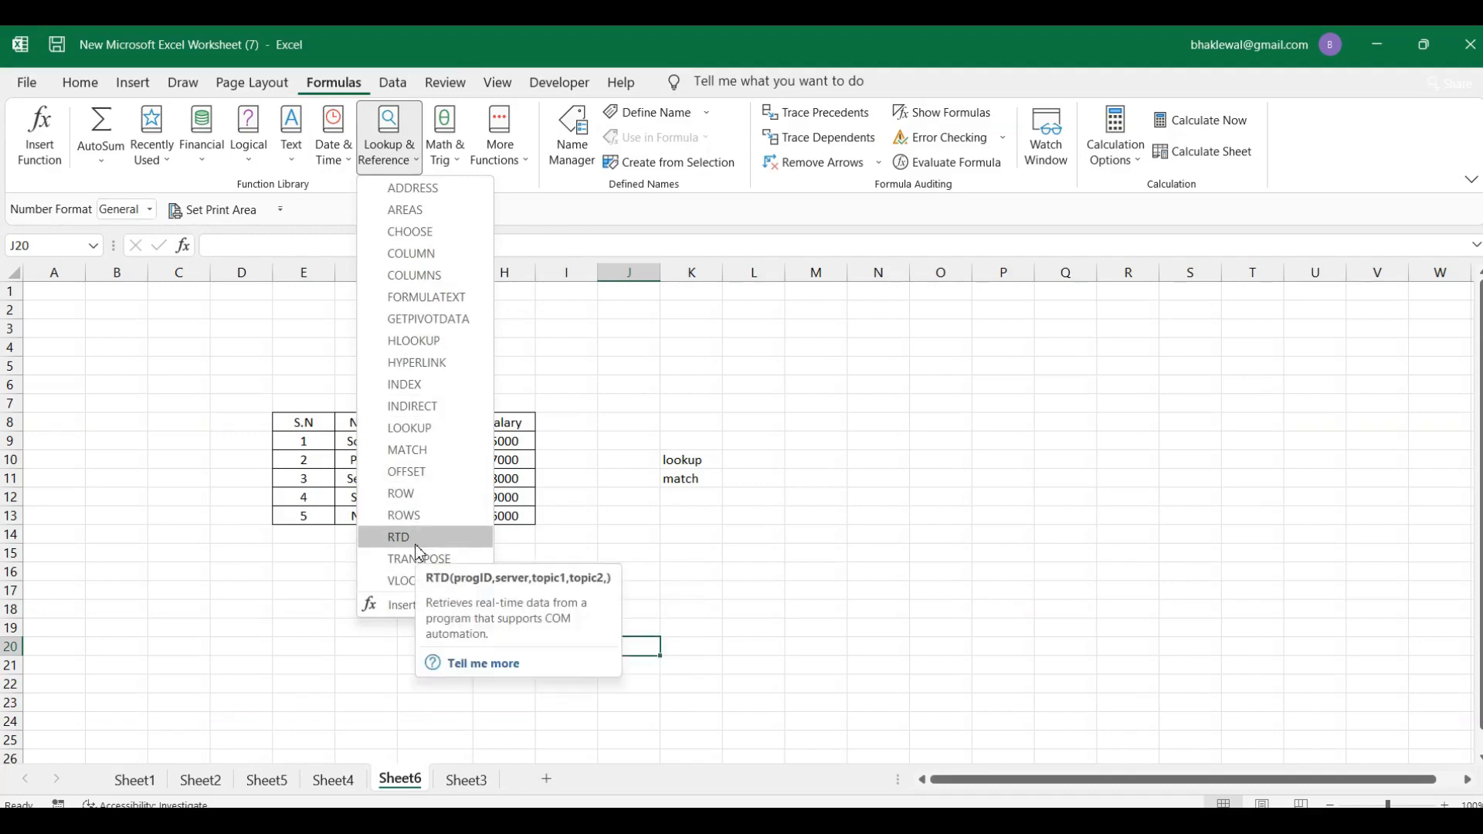
pyautogui.click(842, 520)
# - Write the formula =LOOKUP(F11,F9:H13,H9:H13) in L10 to look up the salary for the name in F11
pyautogui.click(773, 463)
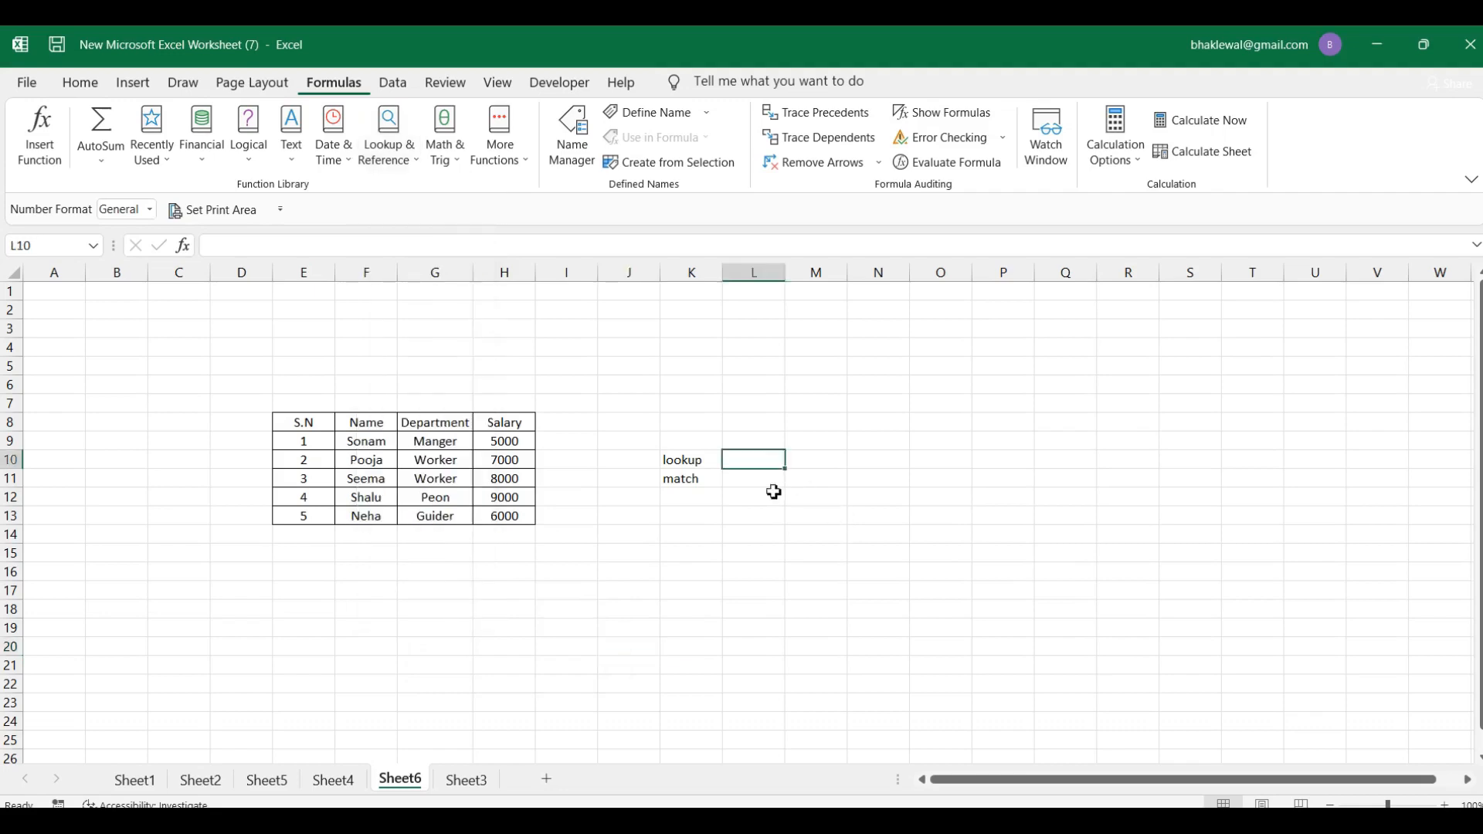
pyautogui.write('=')
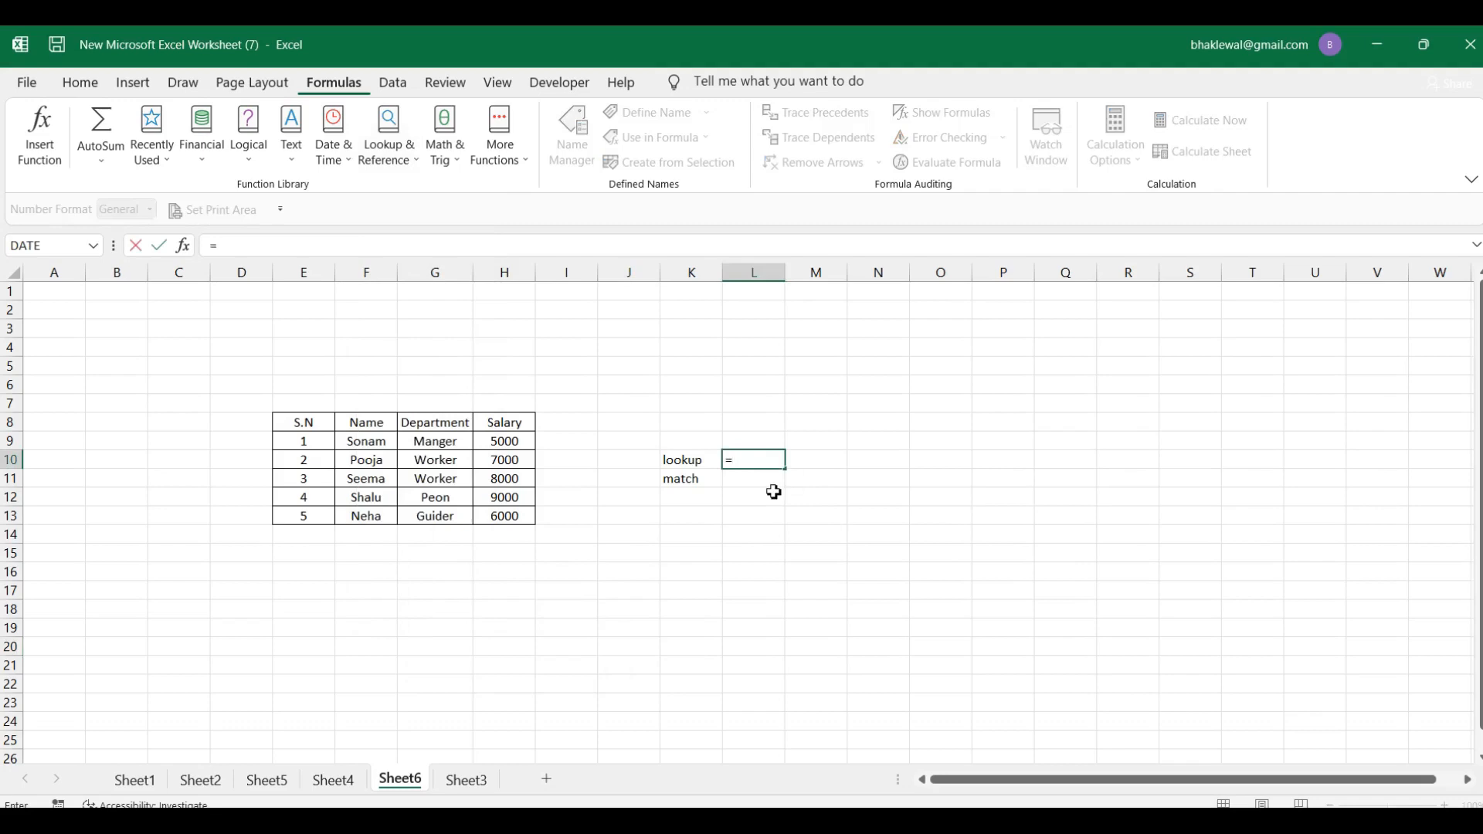
pyautogui.write('loo')
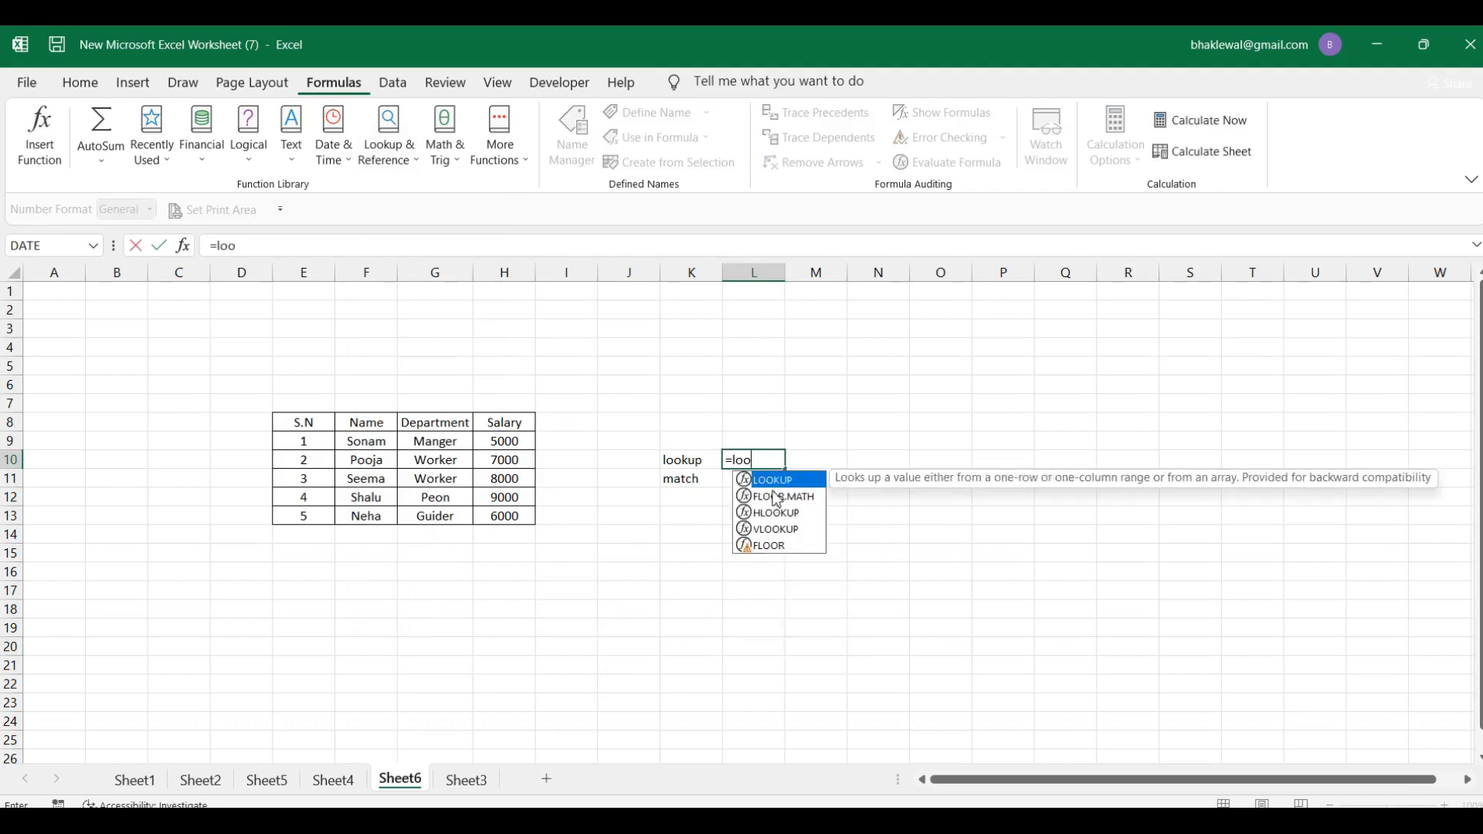
pyautogui.press('Tab')
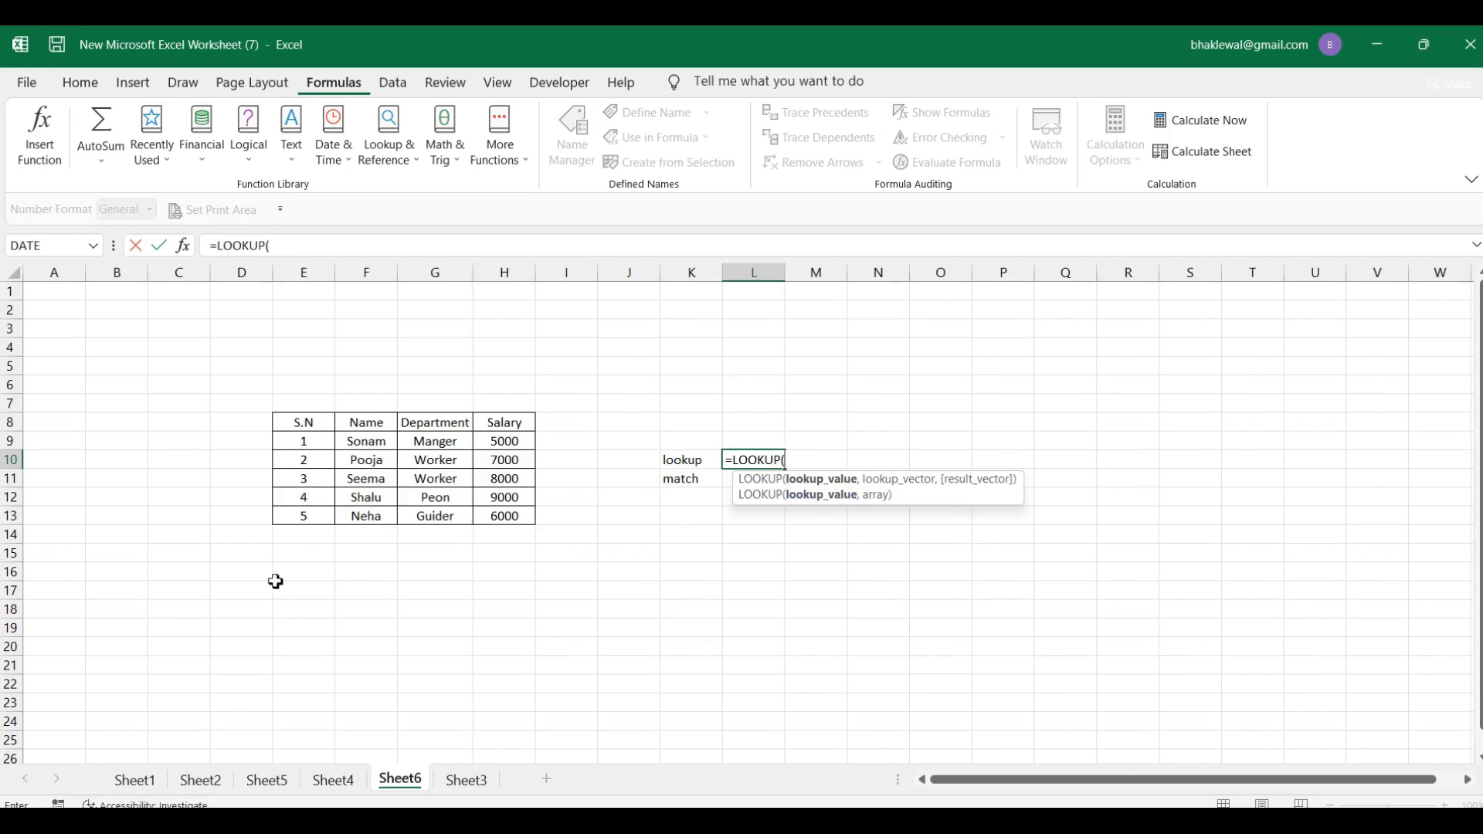
pyautogui.click(376, 479)
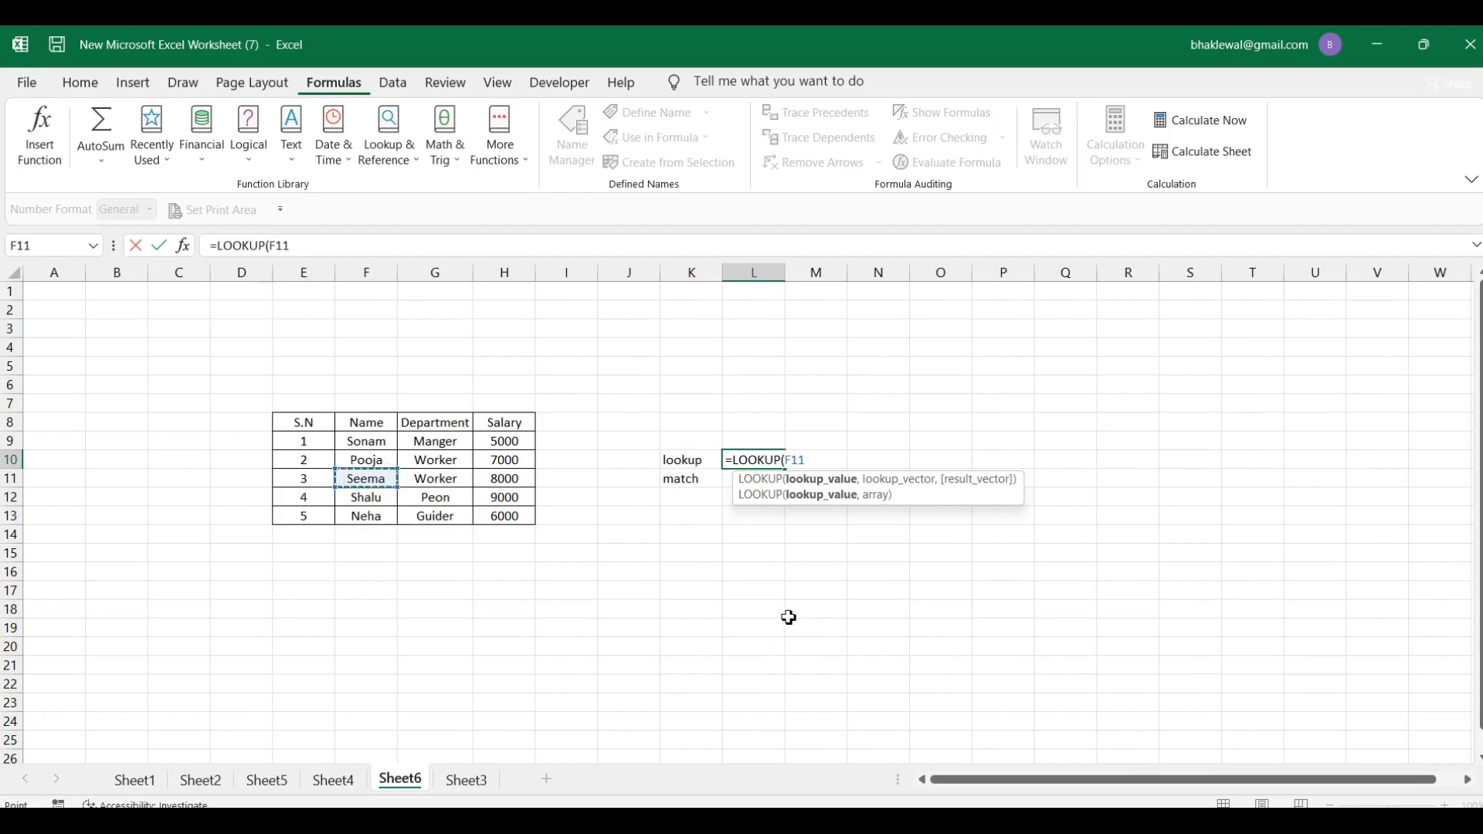
pyautogui.write(',')
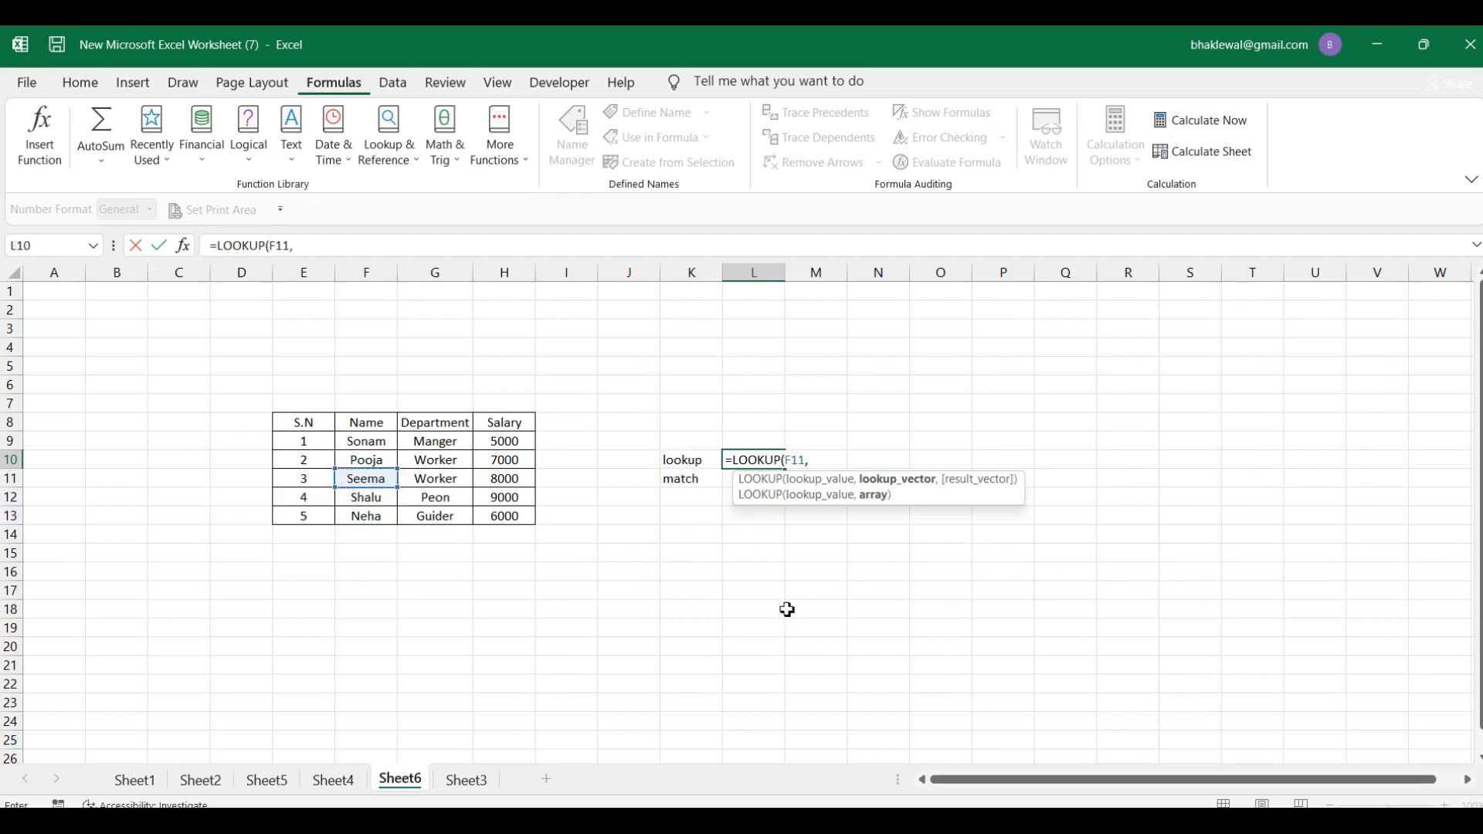
pyautogui.moveTo(376, 446); pyautogui.dragTo(478, 515)
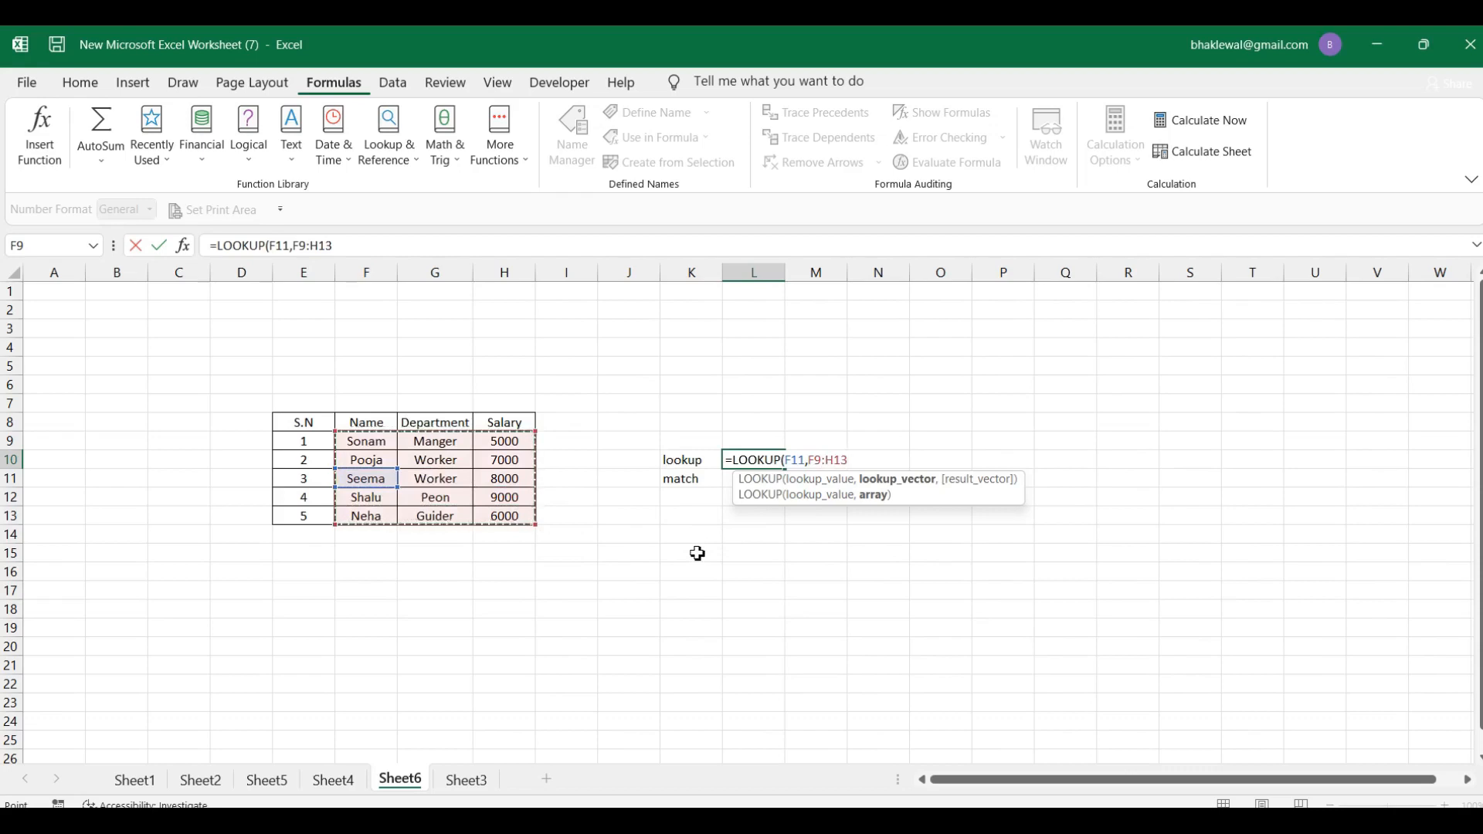
pyautogui.write(',')
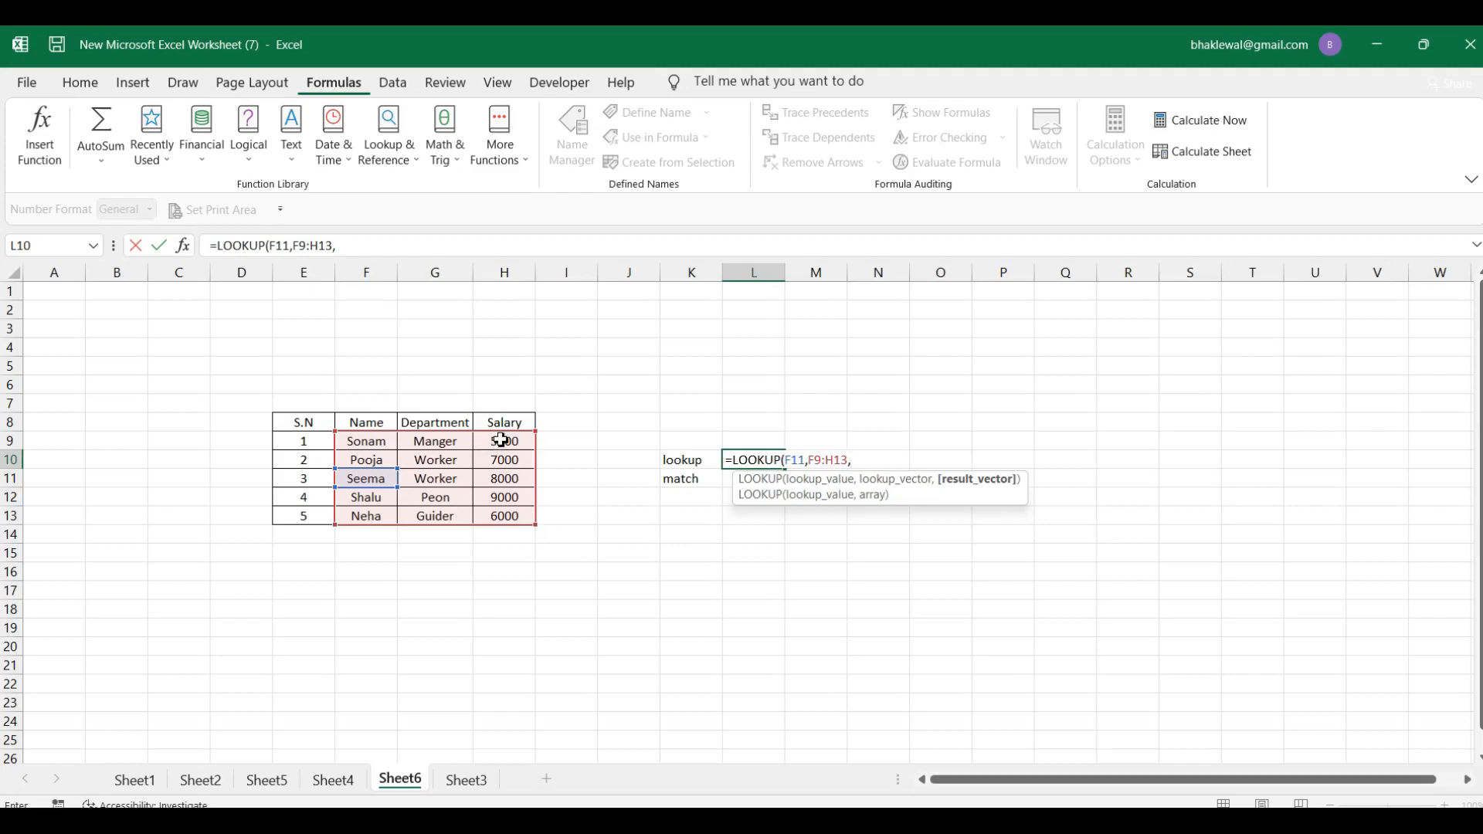
pyautogui.moveTo(502, 439); pyautogui.dragTo(507, 508)
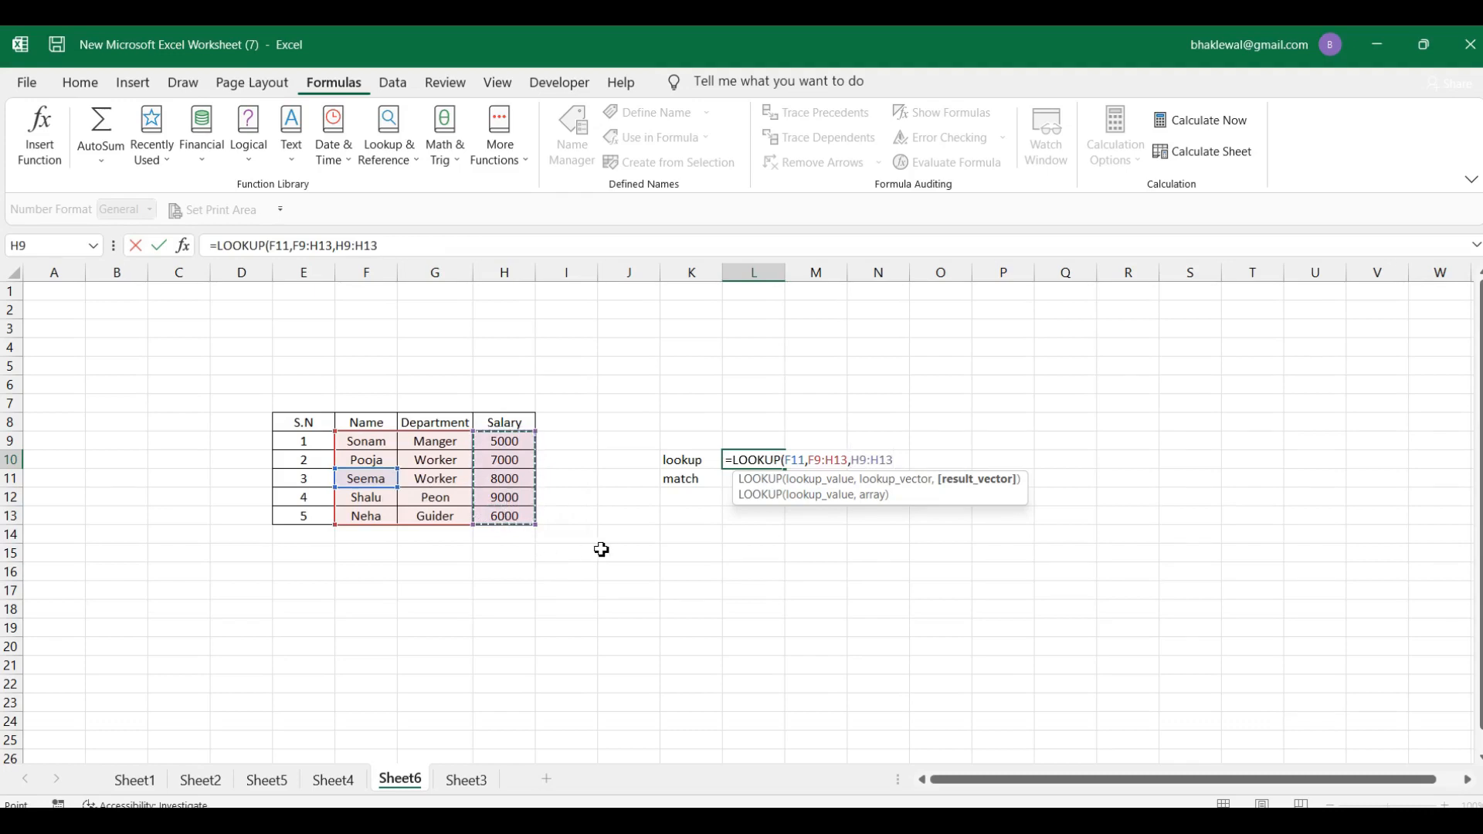
pyautogui.write('0')
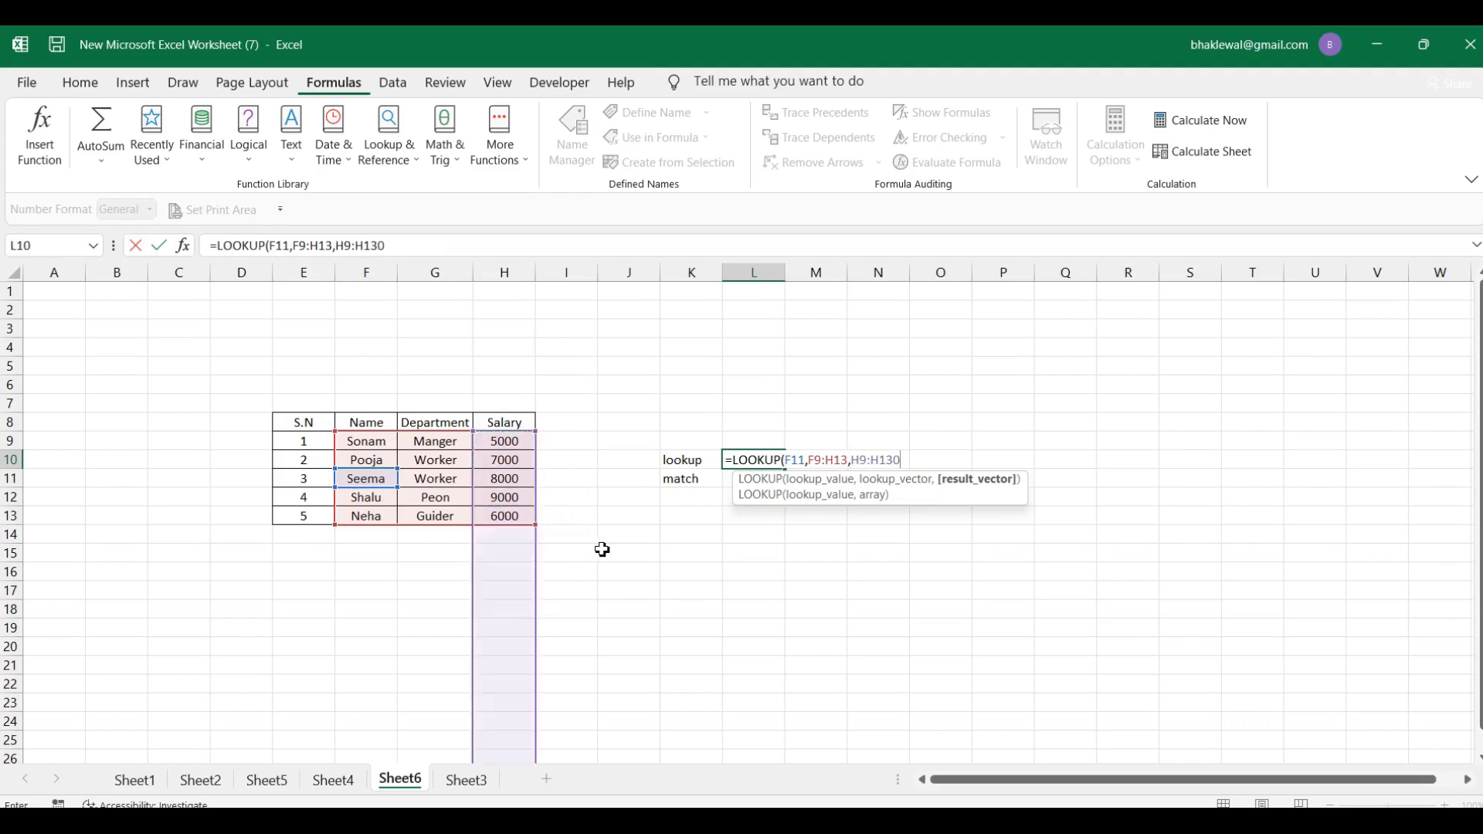
pyautogui.press('BackSpace')
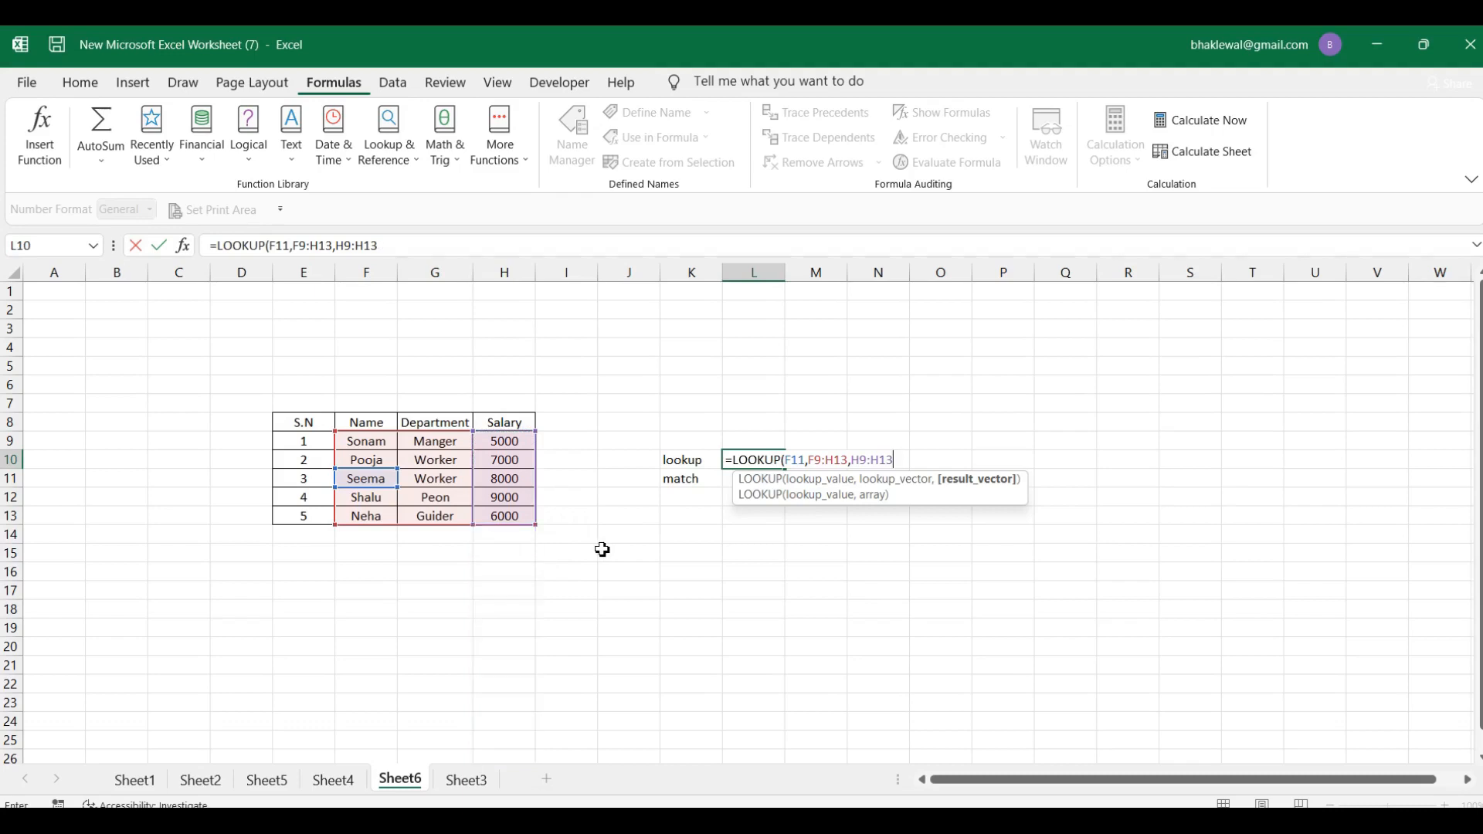
pyautogui.write(')')
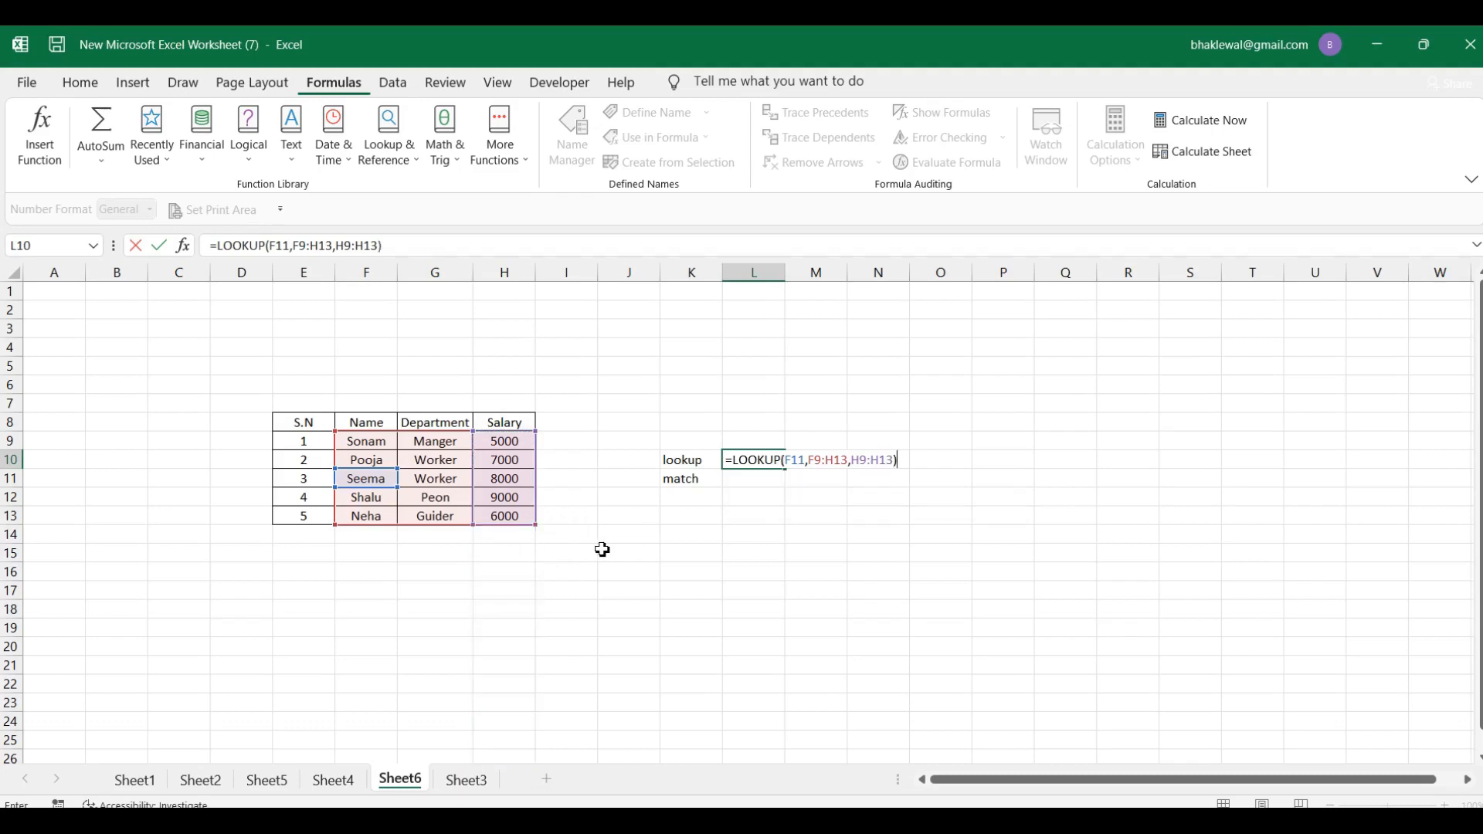
pyautogui.press('Return')
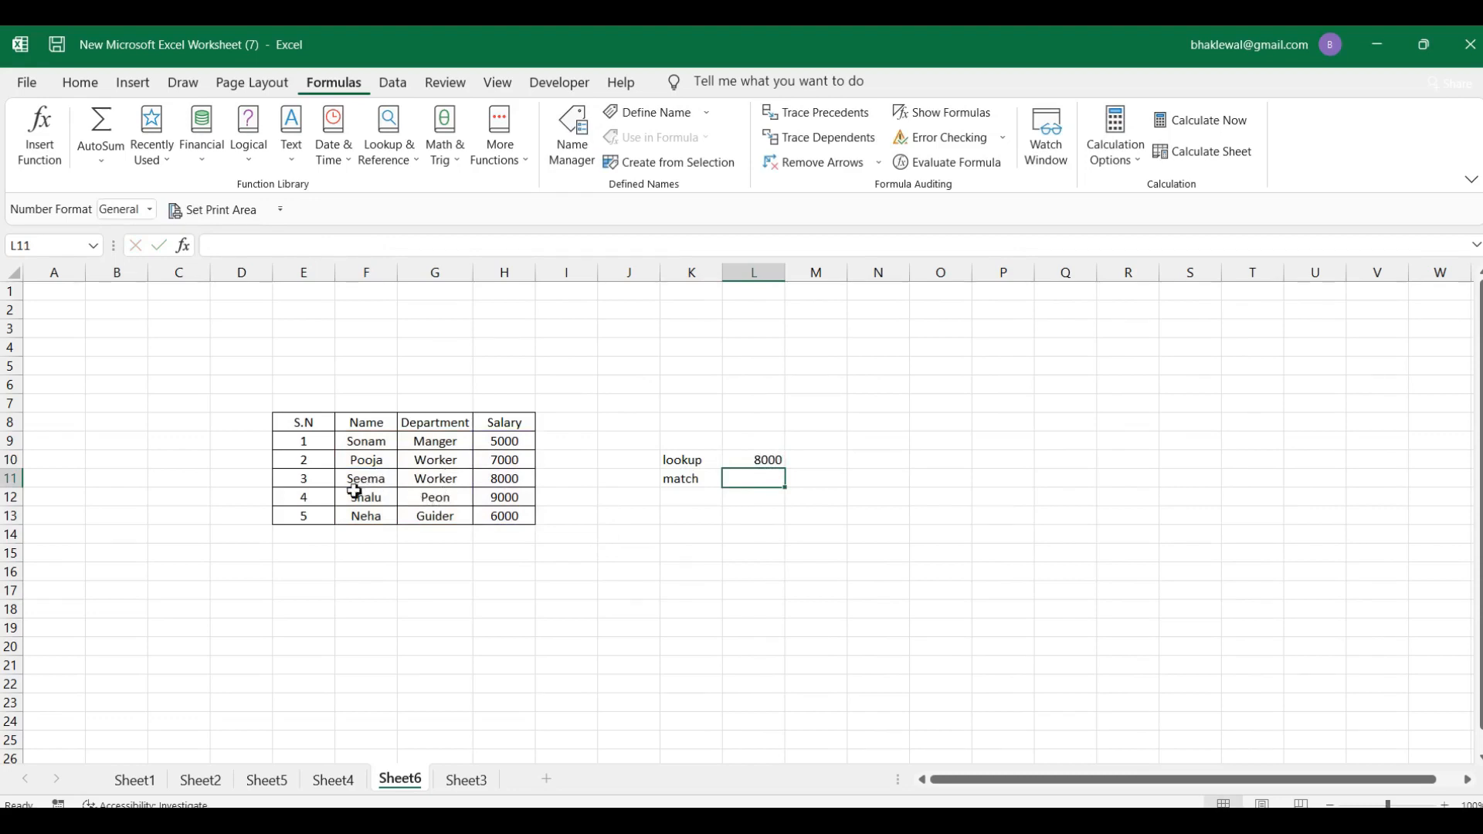
# - Start a LOOKUP function in M10 using the lookup_value, lookup_vector, result_vector form, with F11 as the lookup value
pyautogui.click(809, 463)
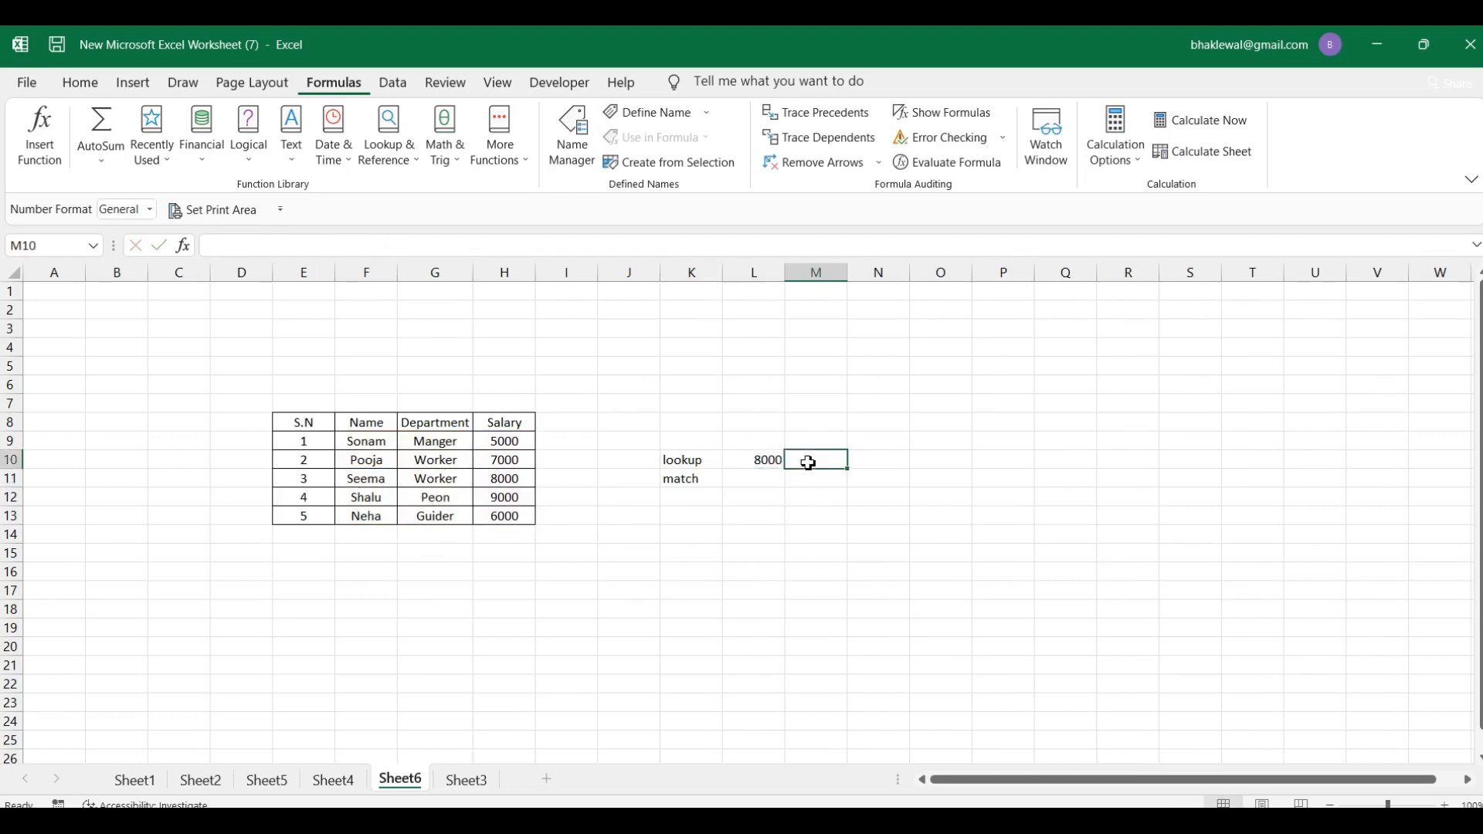
pyautogui.click(418, 168)
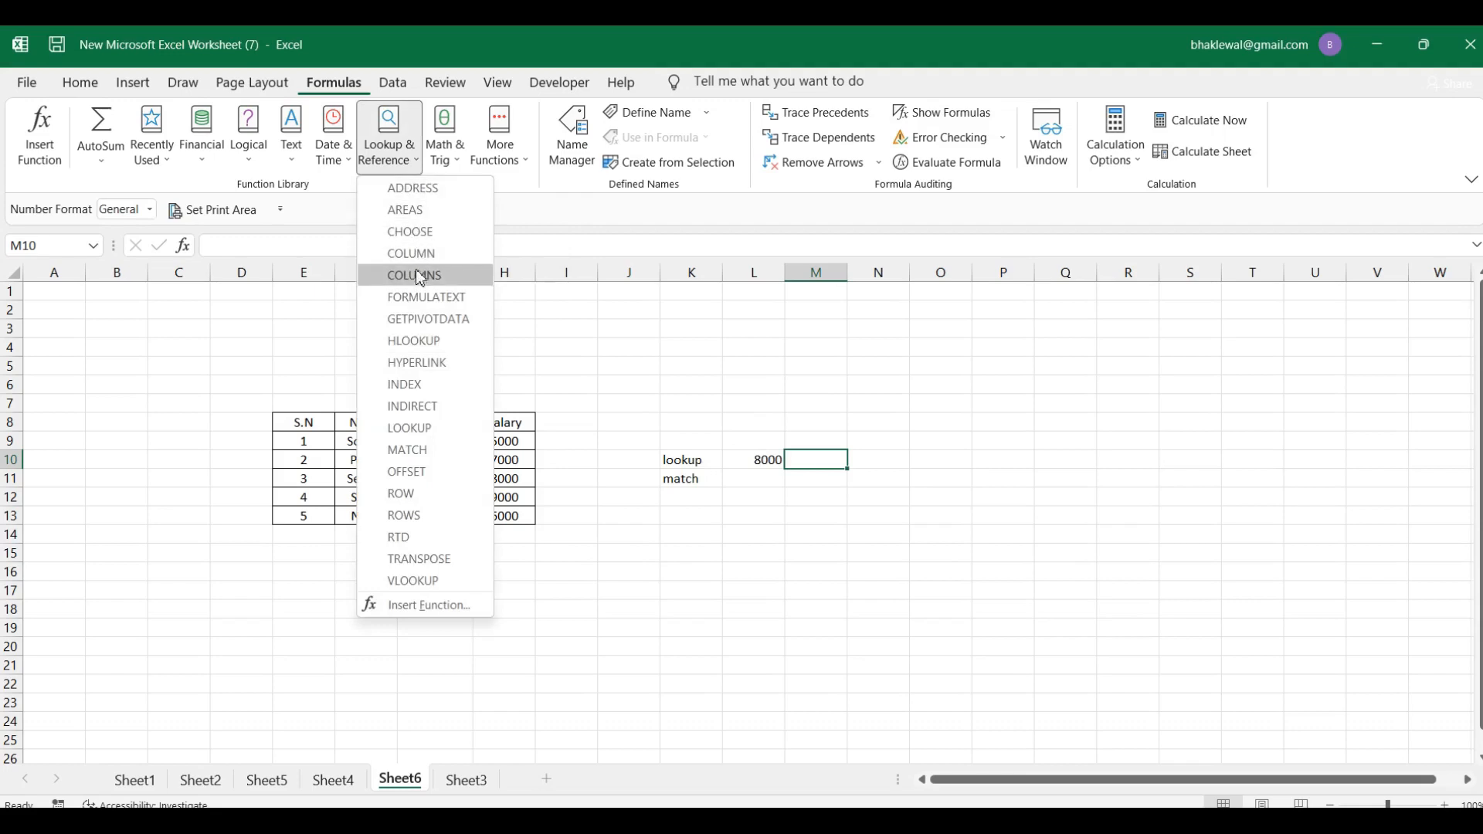
pyautogui.click(416, 429)
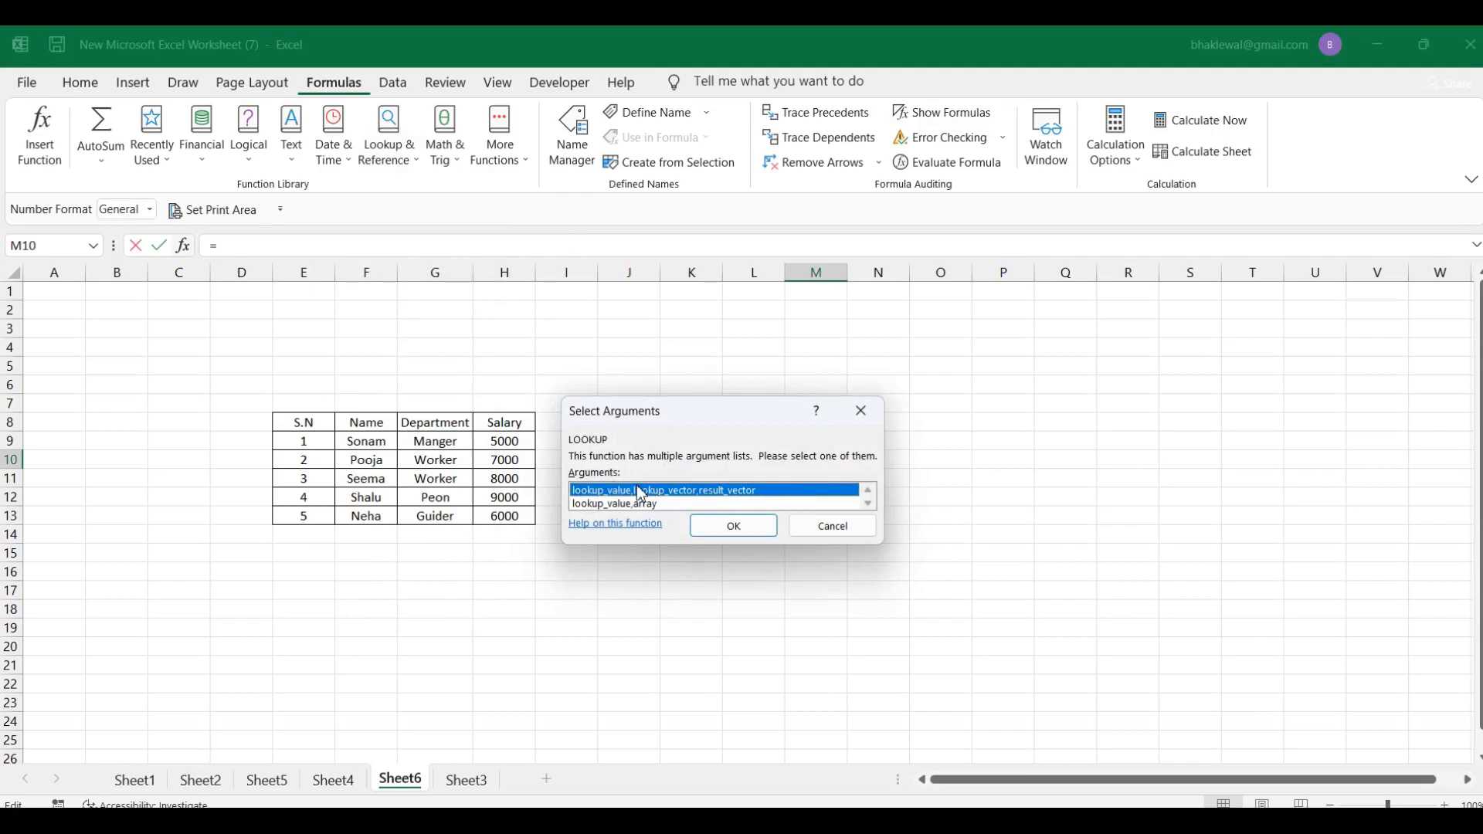
pyautogui.click(721, 527)
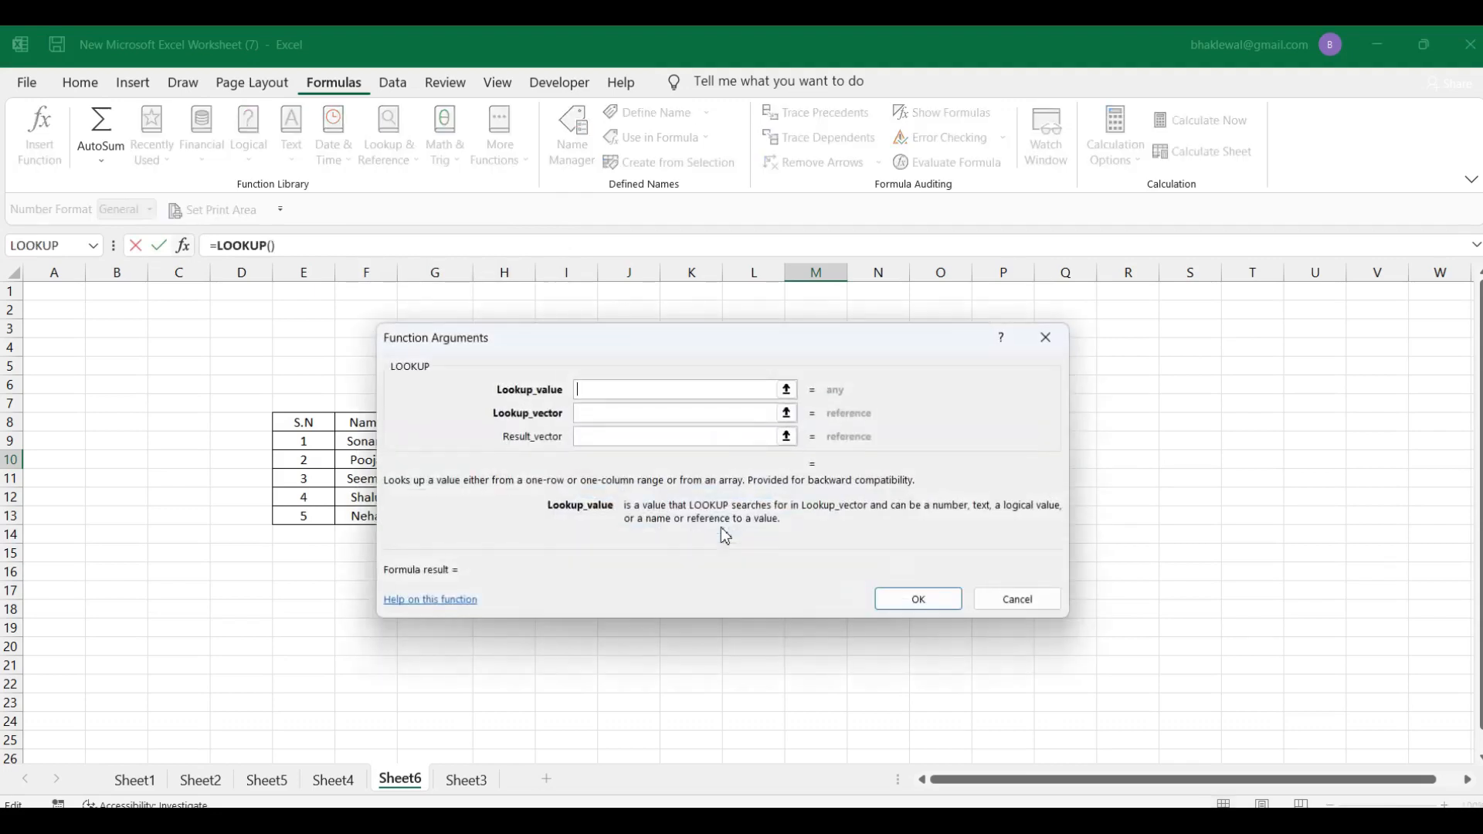
pyautogui.moveTo(1002, 427); pyautogui.dragTo(1308, 532)
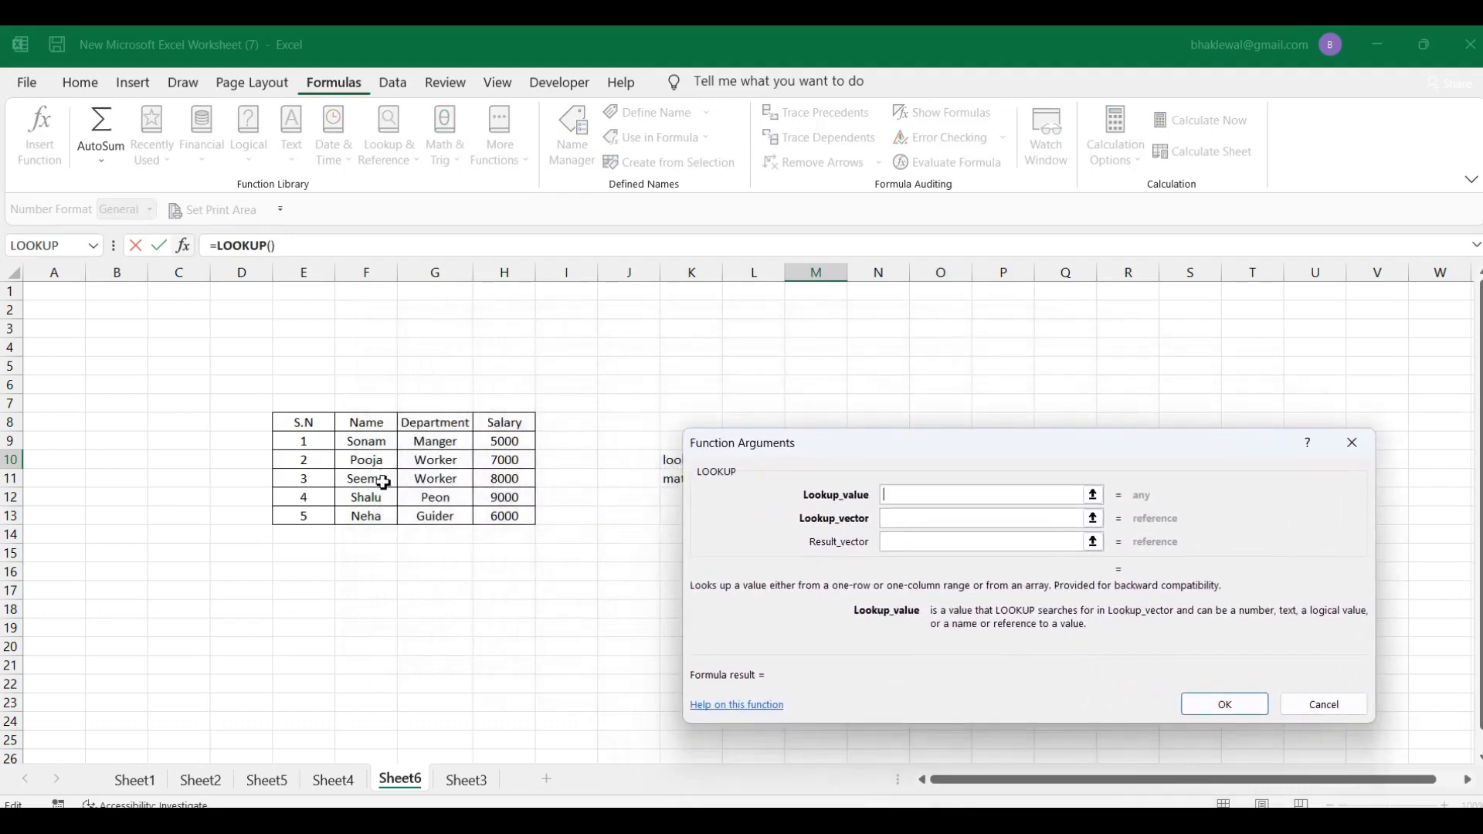
pyautogui.click(367, 461)
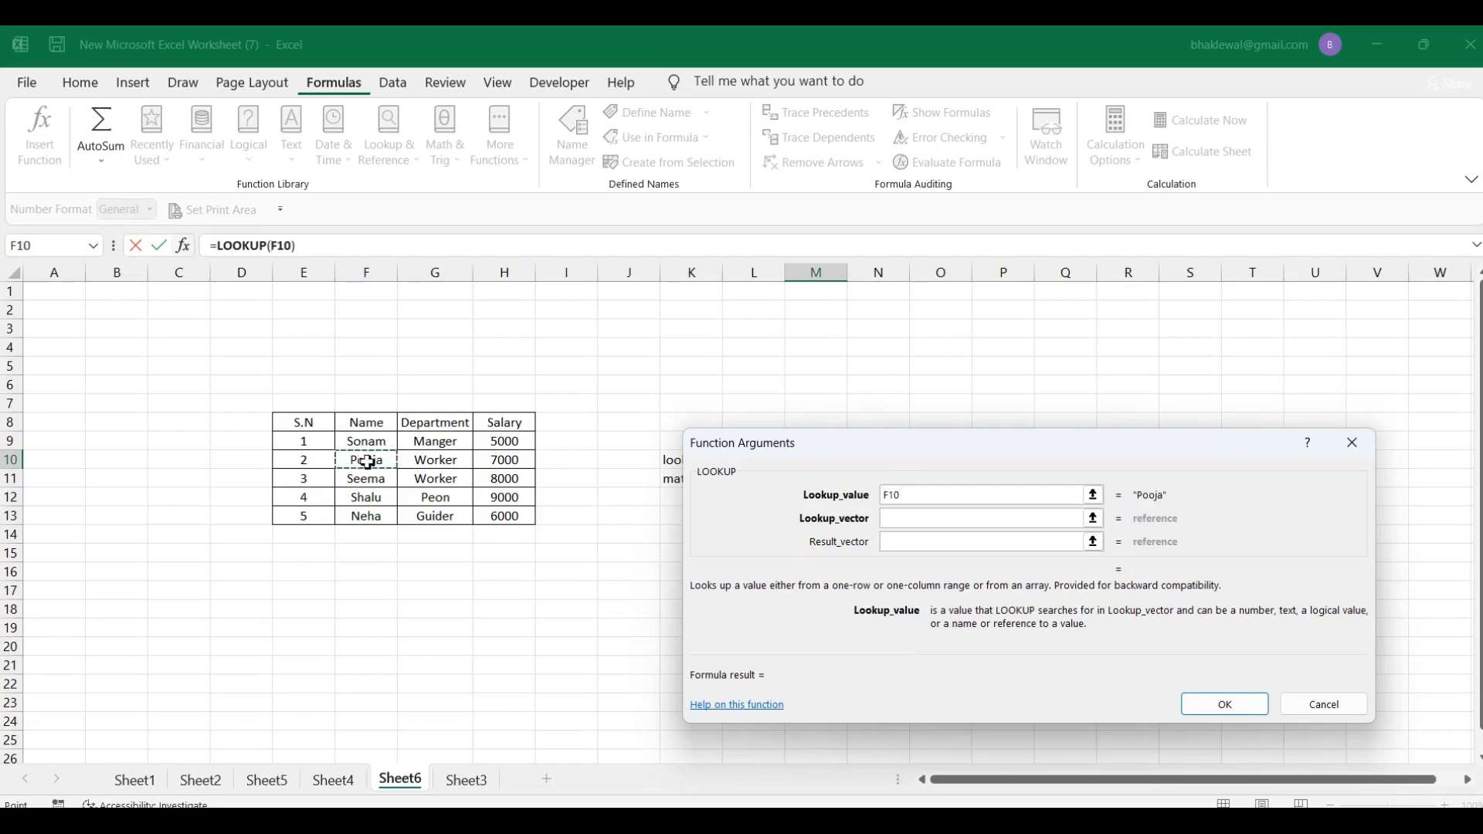
pyautogui.click(368, 478)
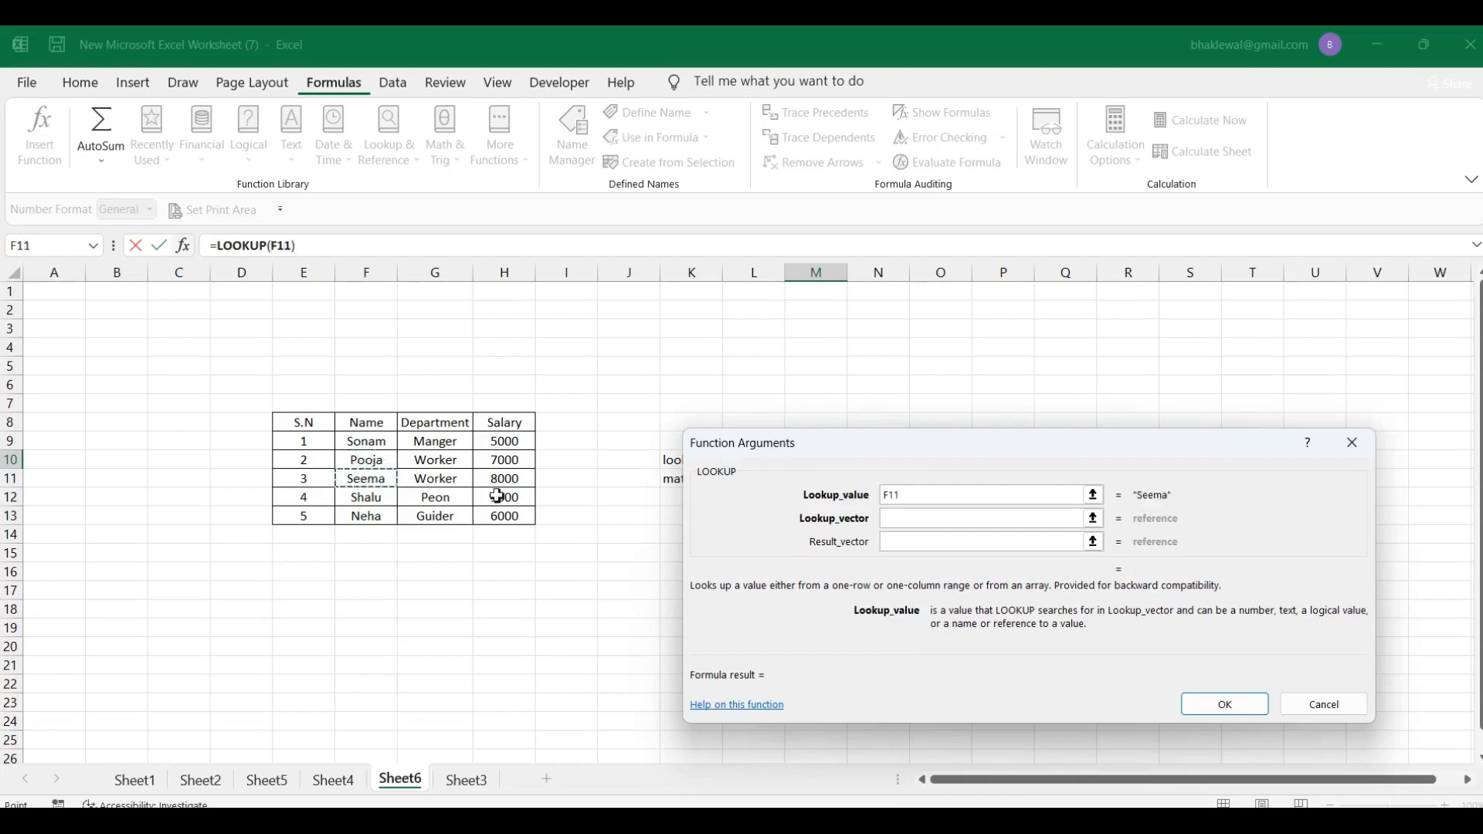
# - Set the M10 LOOKUP's lookup vector to F9:H13 and result vector to the salaries in H9:H13, and insert it
pyautogui.click(902, 523)
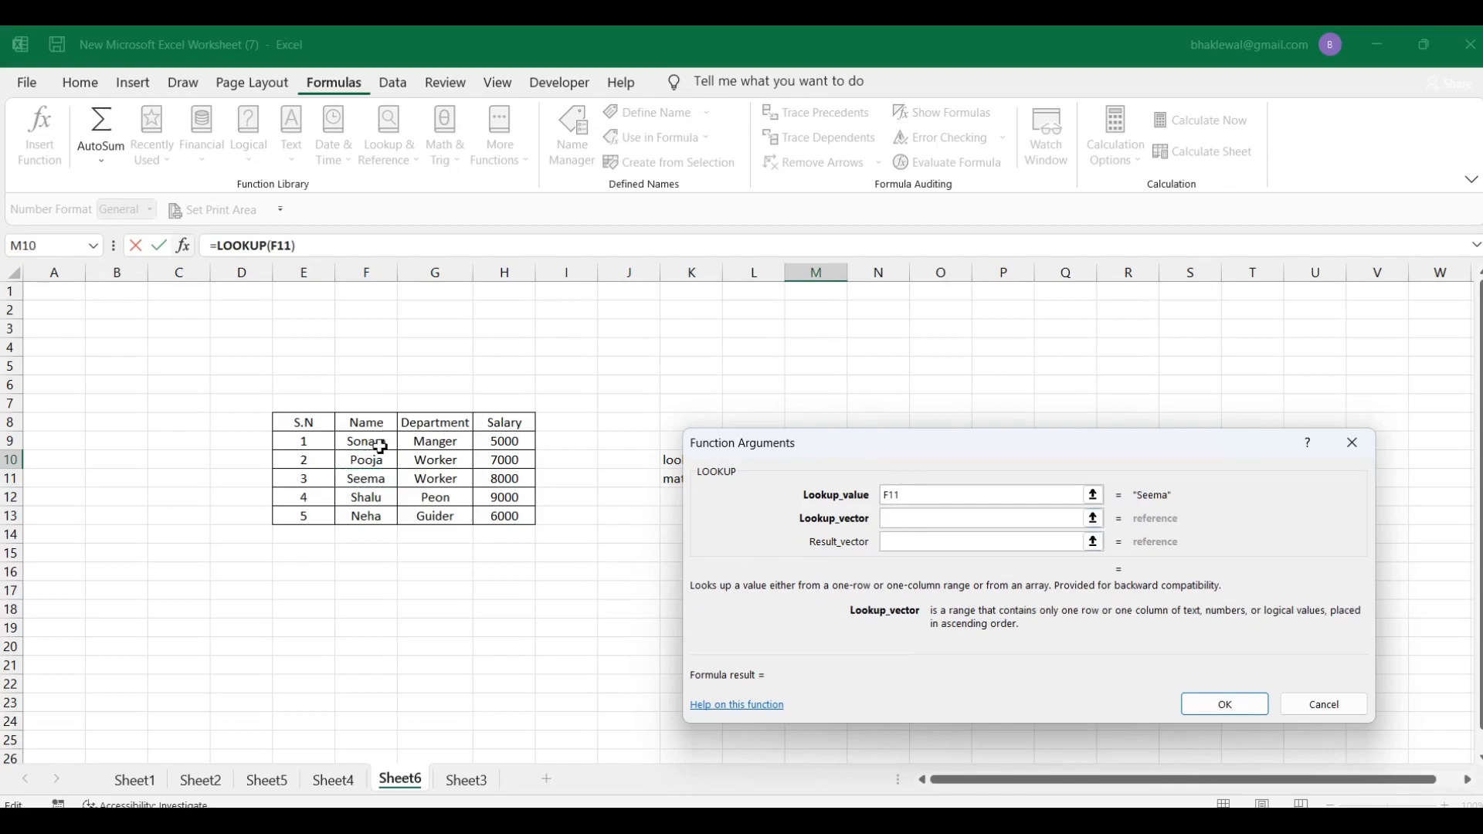
pyautogui.moveTo(381, 447); pyautogui.dragTo(495, 518)
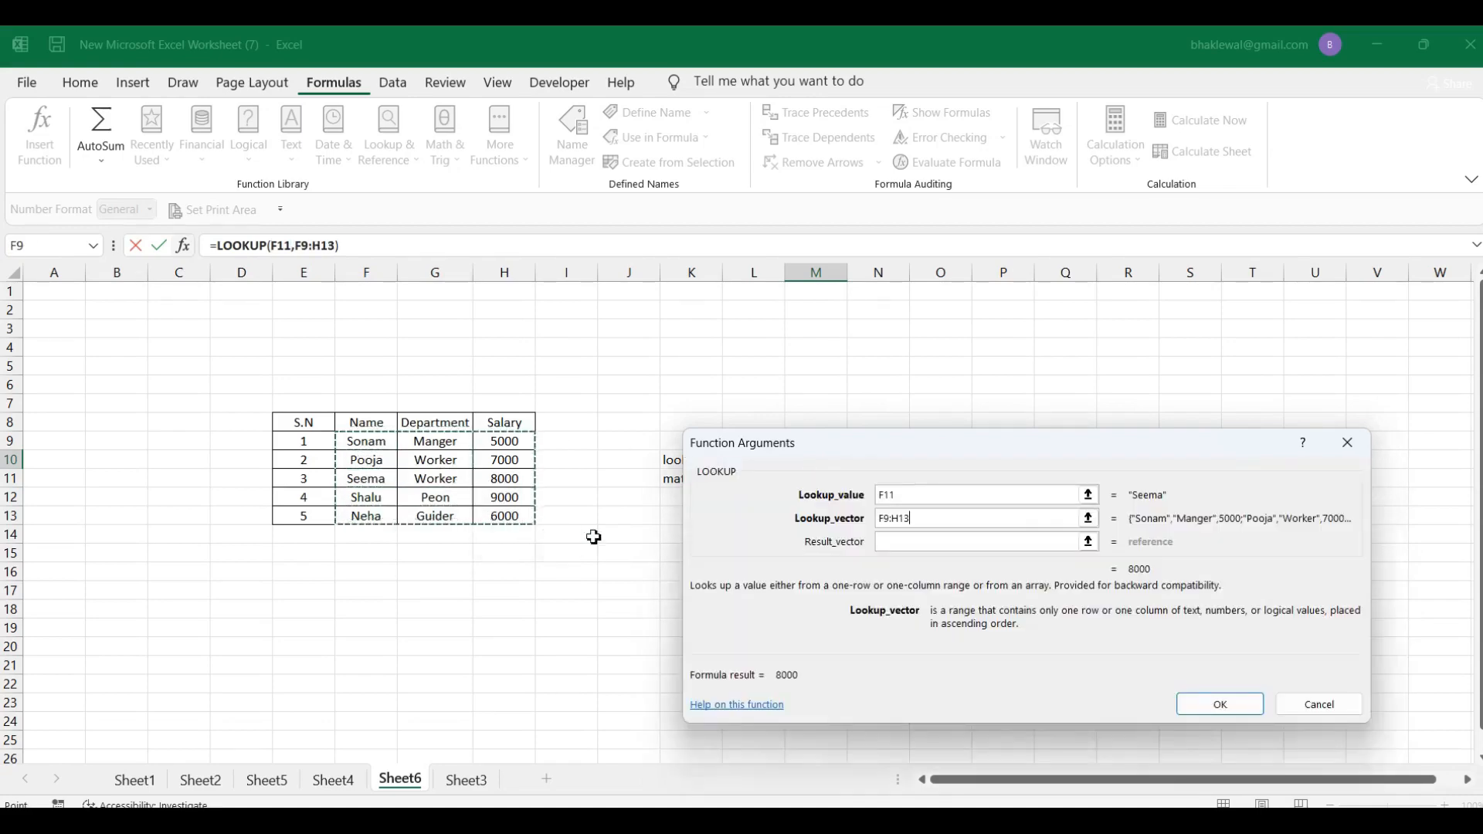
pyautogui.click(898, 544)
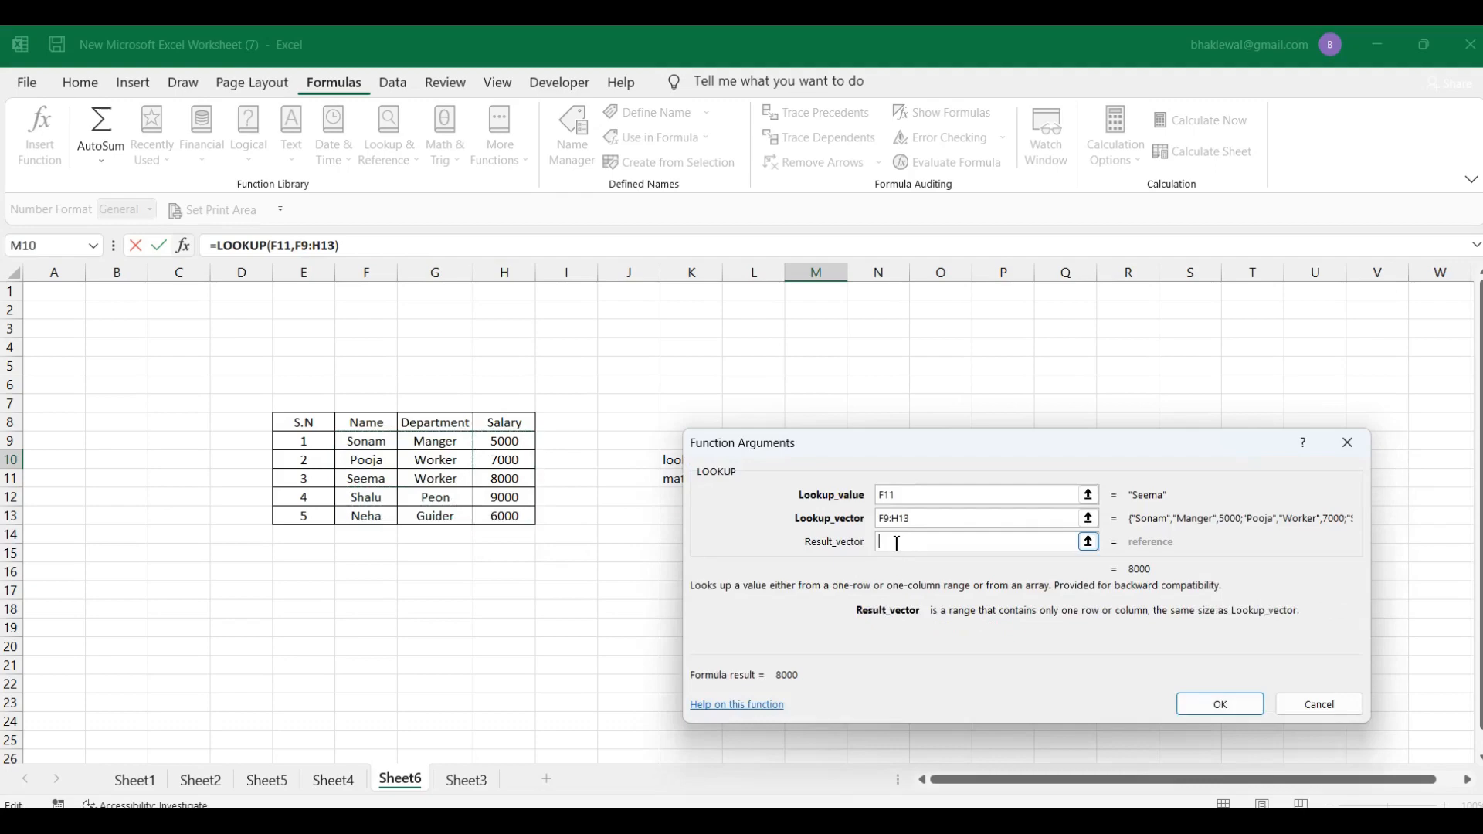
pyautogui.moveTo(515, 436); pyautogui.dragTo(518, 518)
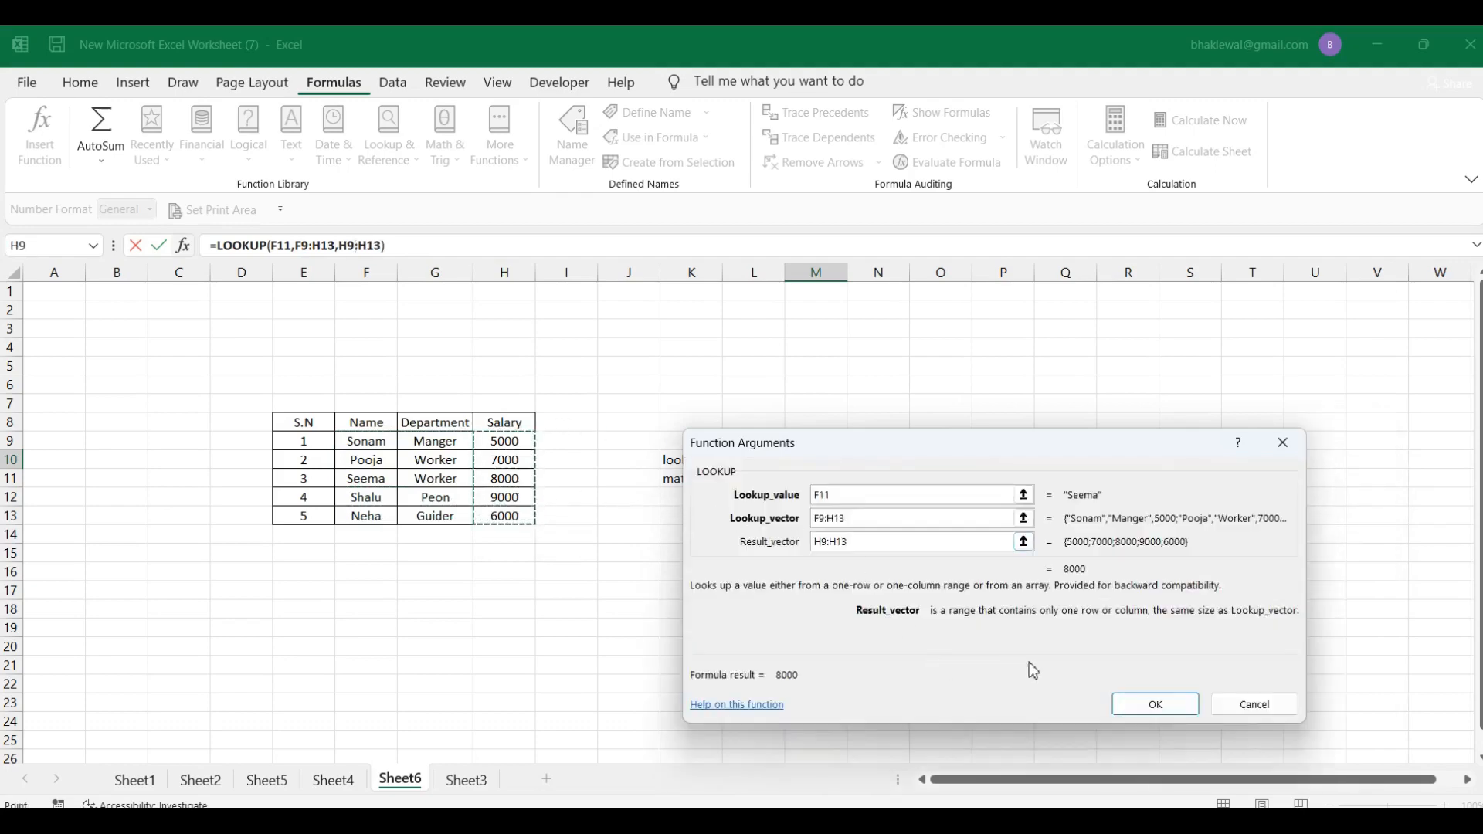
pyautogui.click(1152, 704)
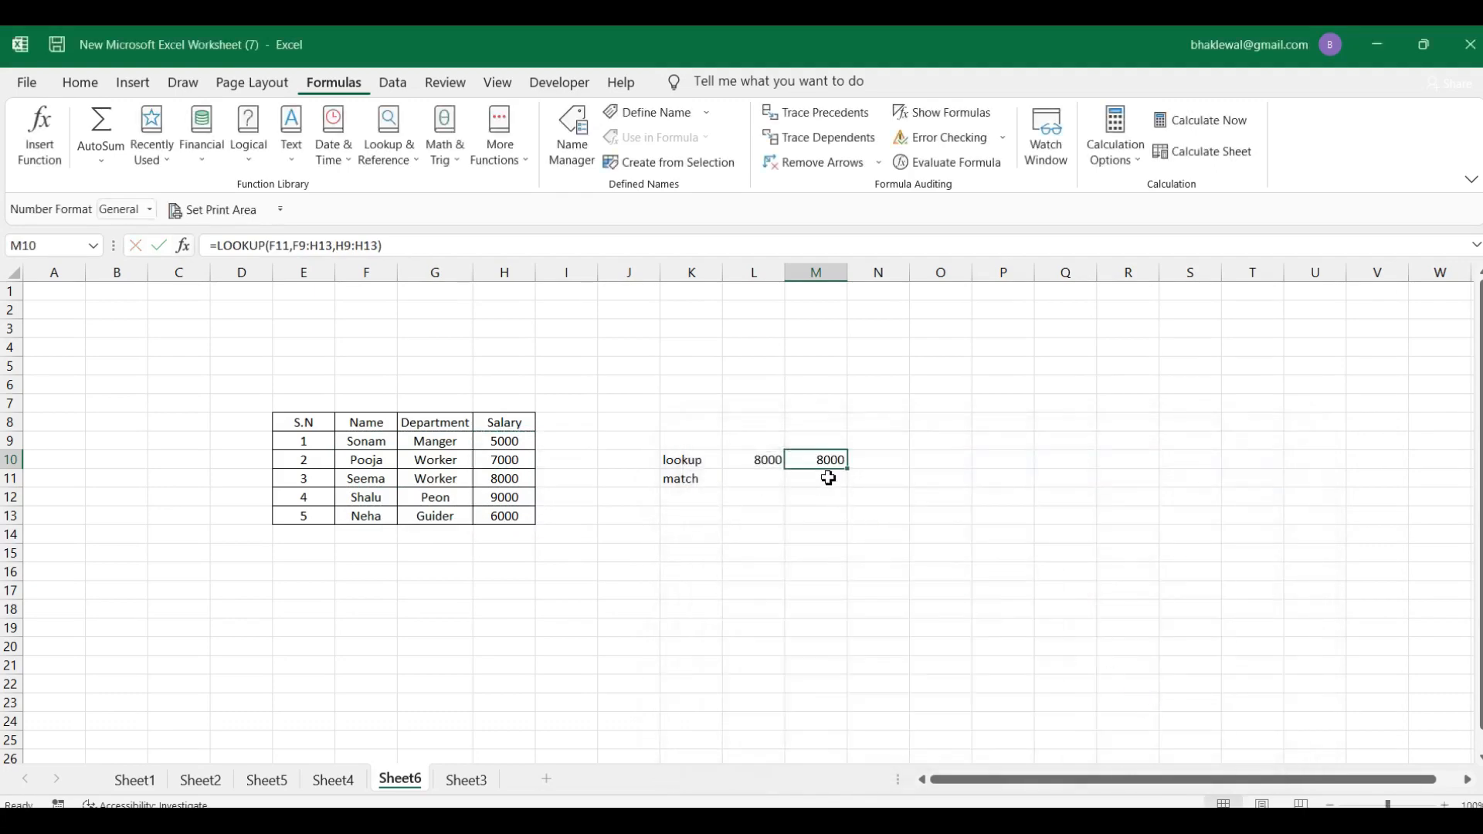
# - Start a vector-form LOOKUP function in N10 with F11 as the lookup value
pyautogui.click(892, 465)
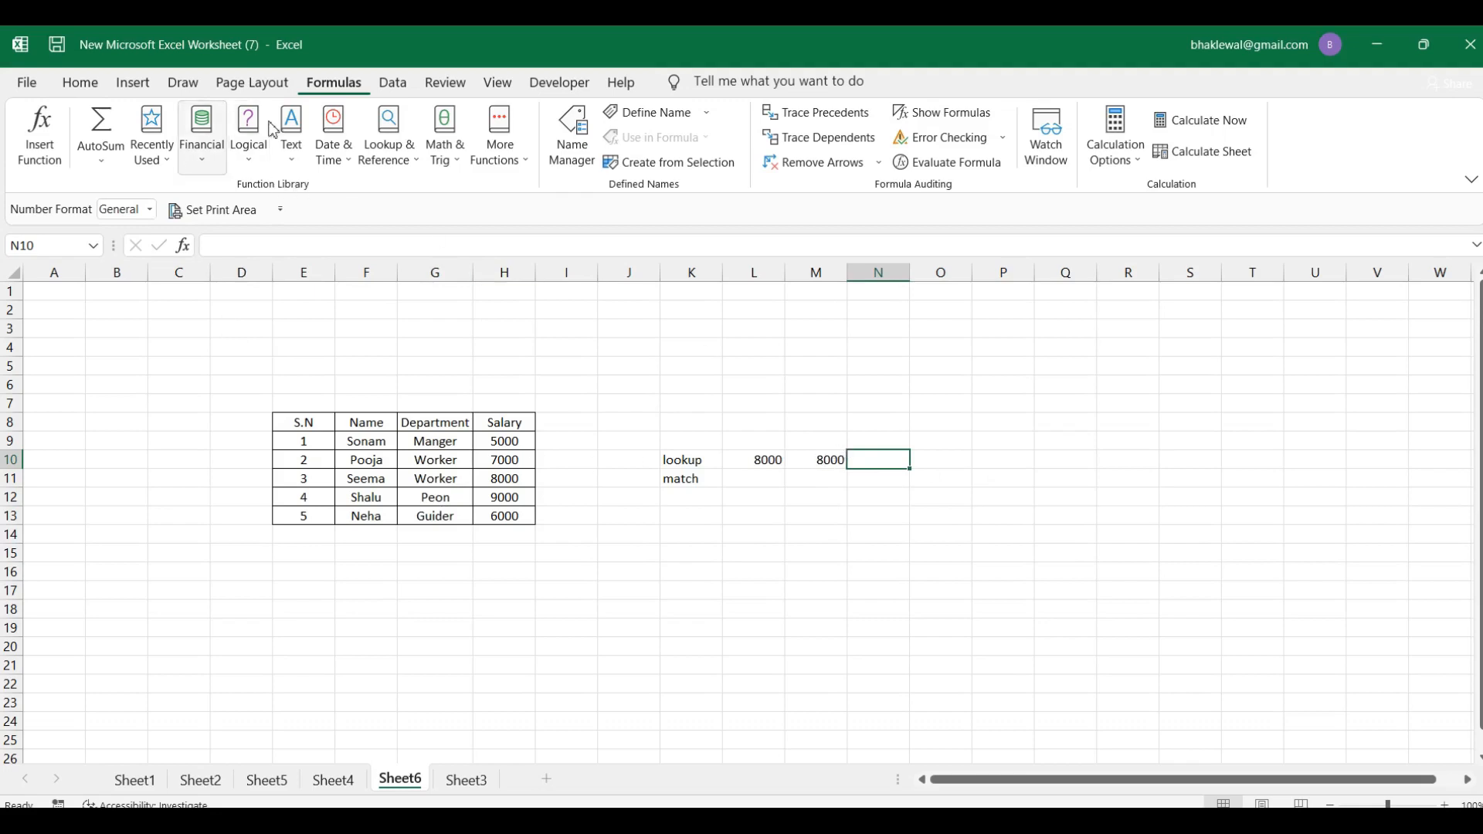
pyautogui.click(418, 163)
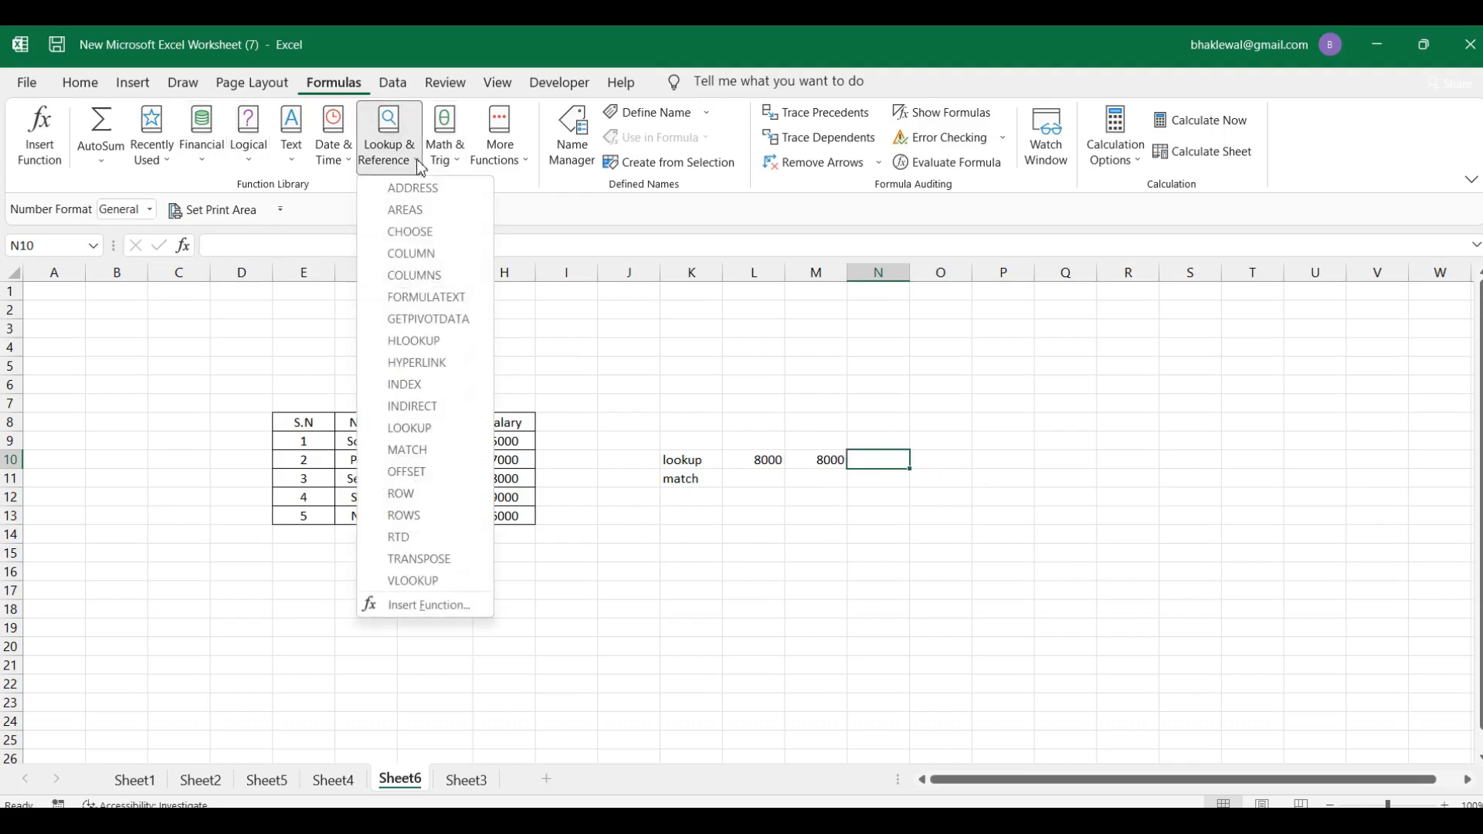
pyautogui.click(404, 428)
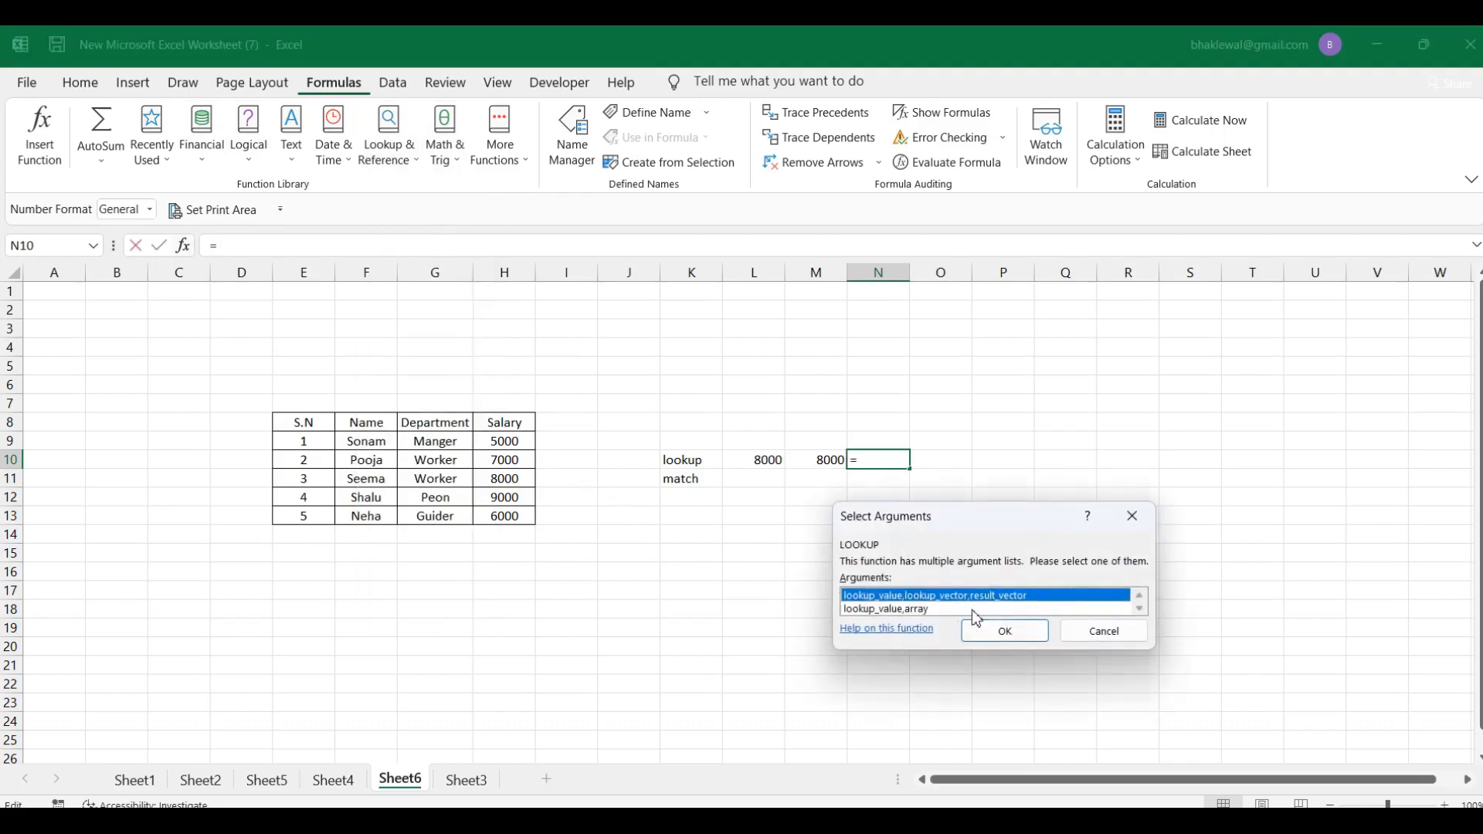
pyautogui.click(979, 627)
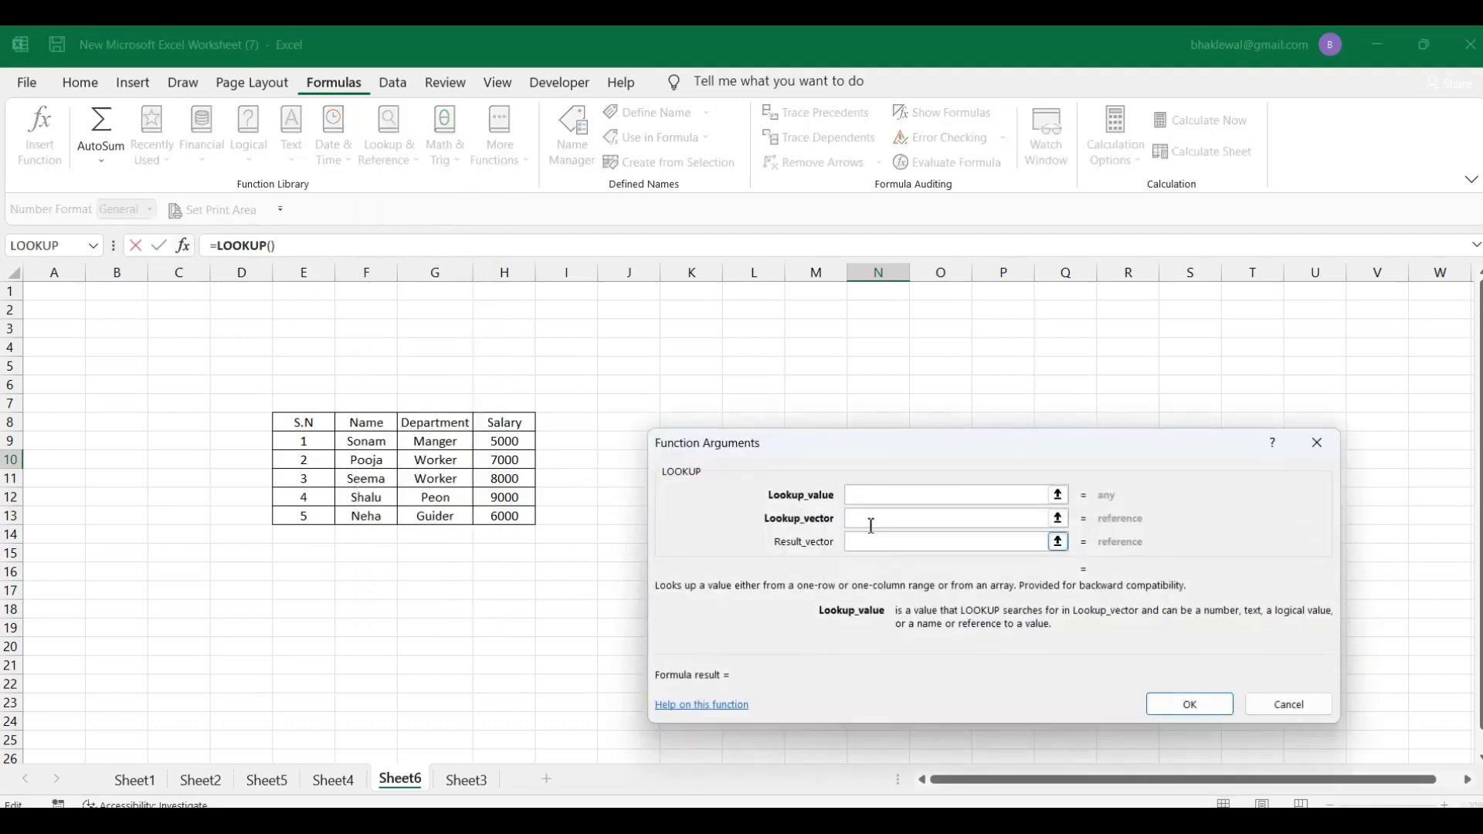
pyautogui.click(853, 494)
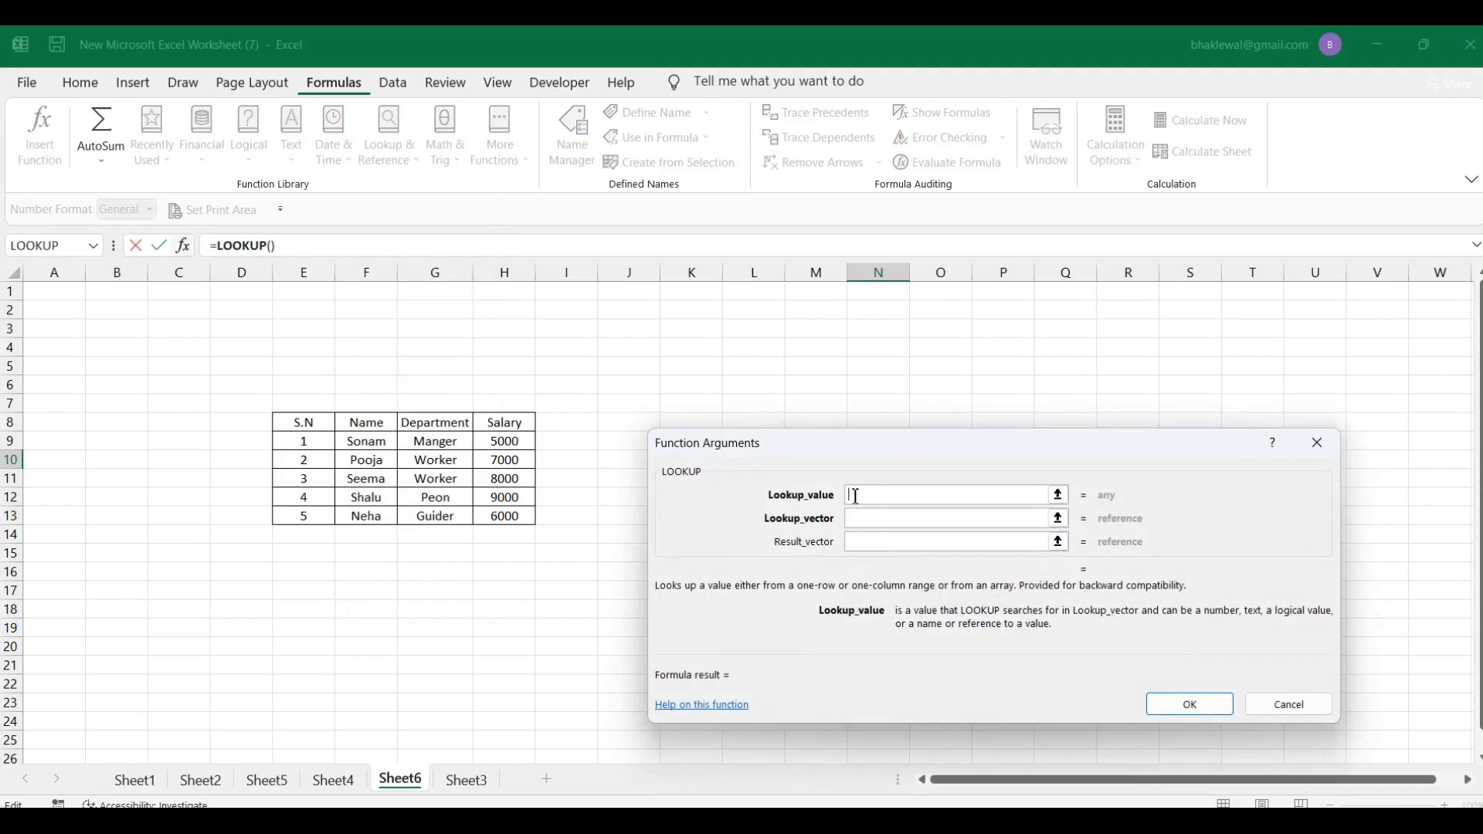
pyautogui.click(367, 481)
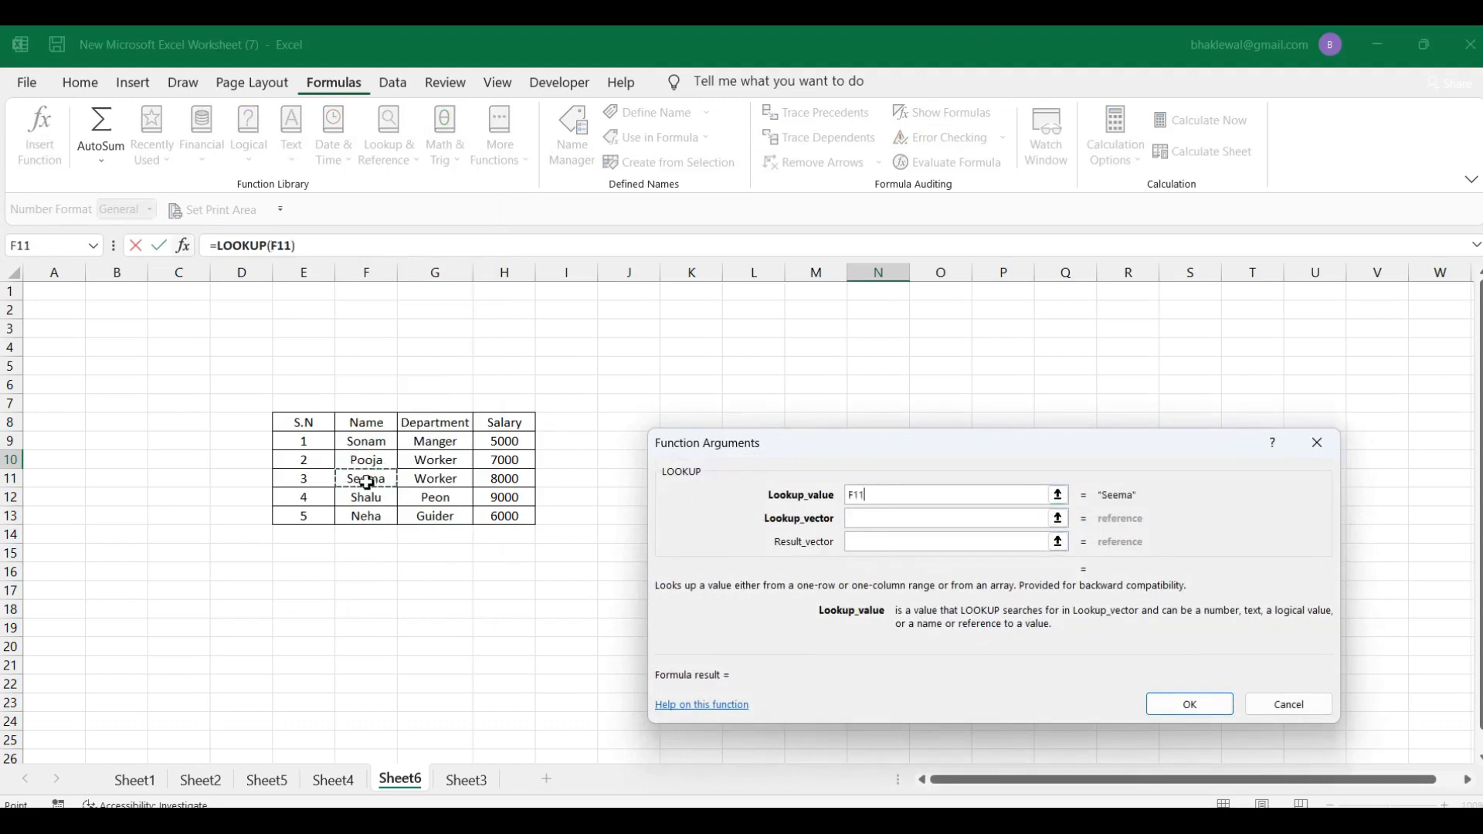
# - Set the N10 LOOKUP's lookup vector to F9:H13 and result vector to the departments in G9:G13, and insert it
pyautogui.click(868, 518)
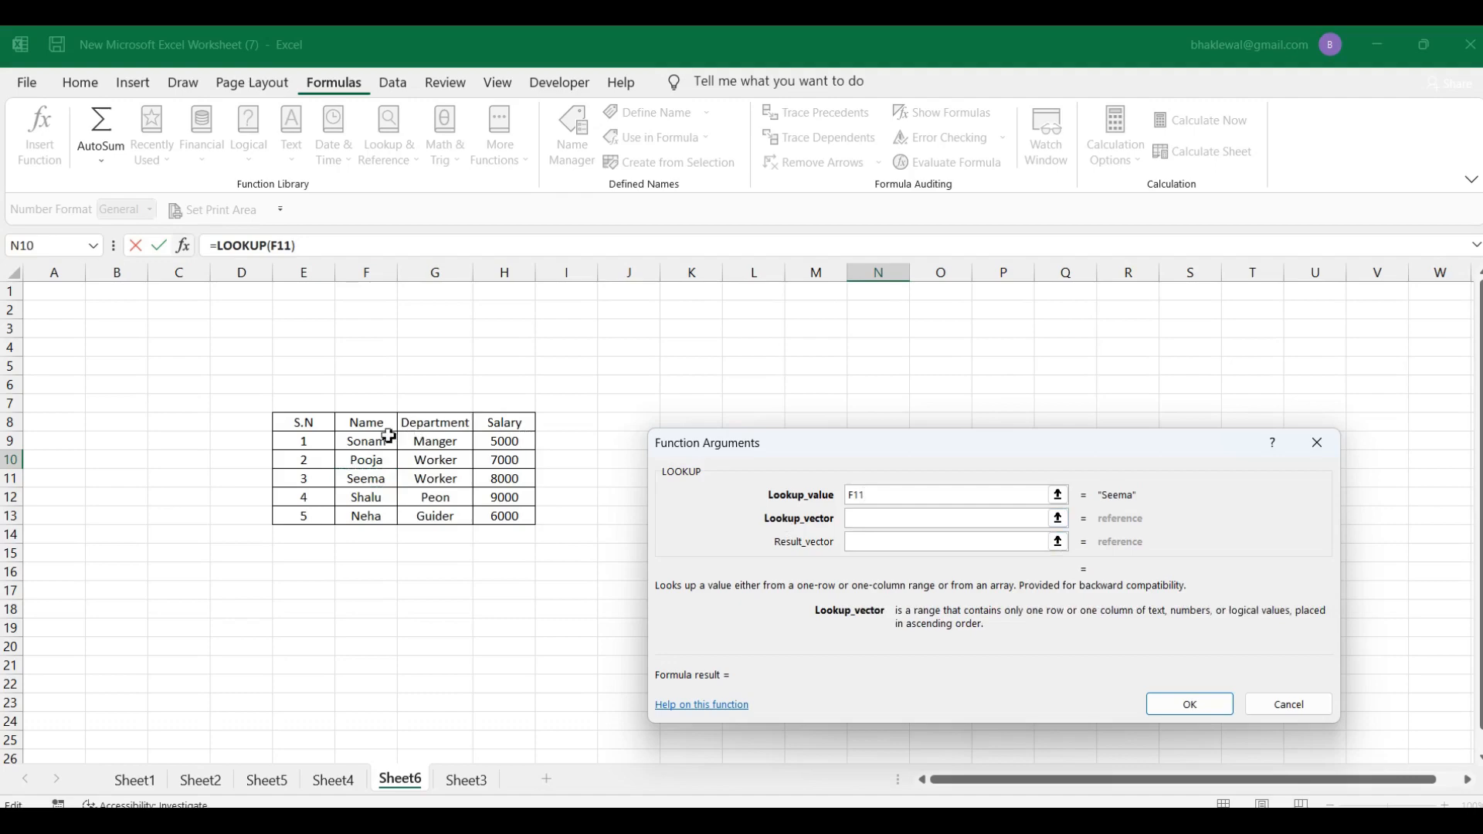
pyautogui.click(373, 445)
pyautogui.moveTo(374, 445); pyautogui.dragTo(490, 516)
pyautogui.click(849, 543)
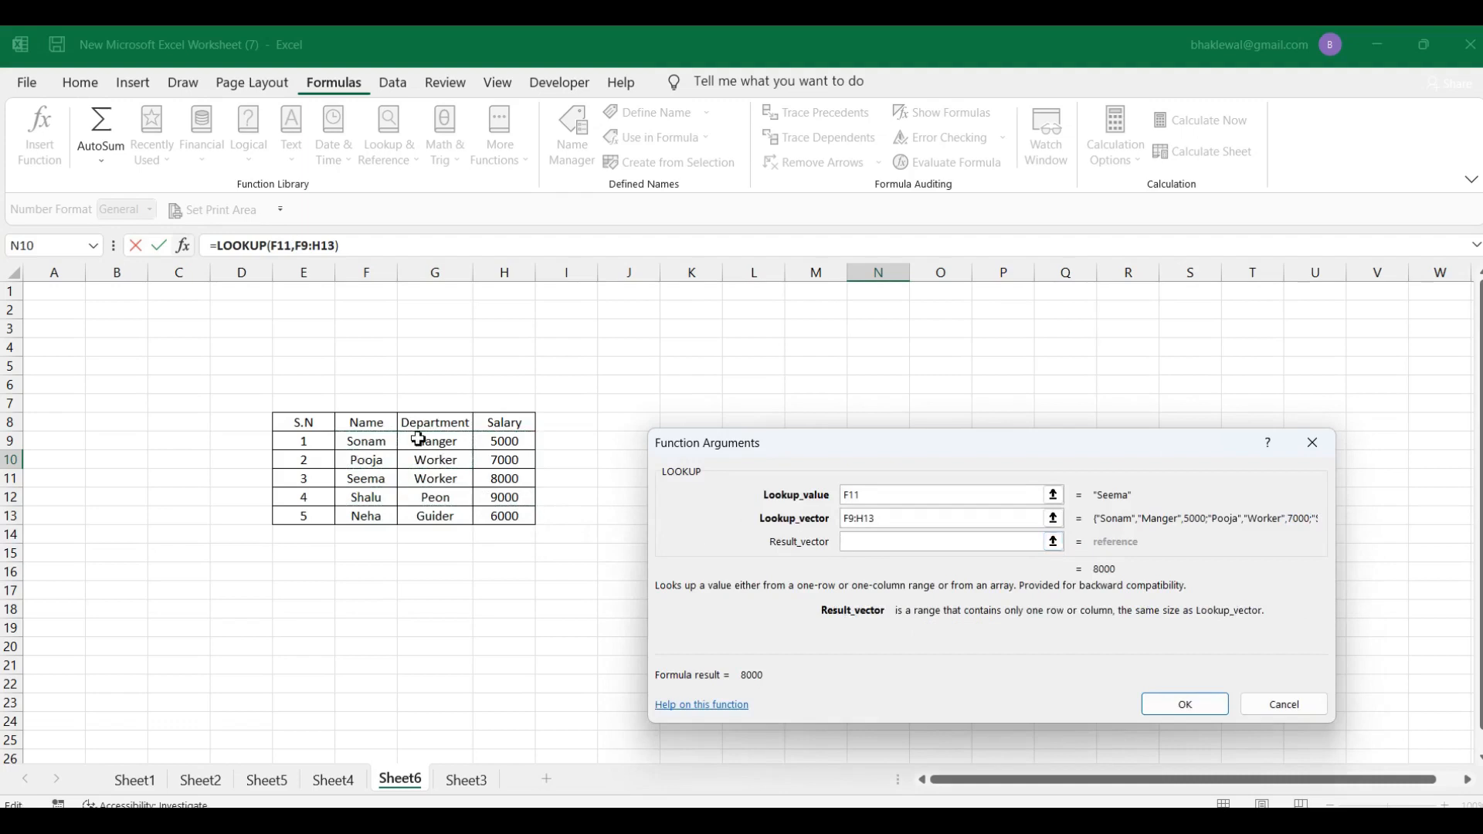
pyautogui.moveTo(439, 439); pyautogui.dragTo(440, 513)
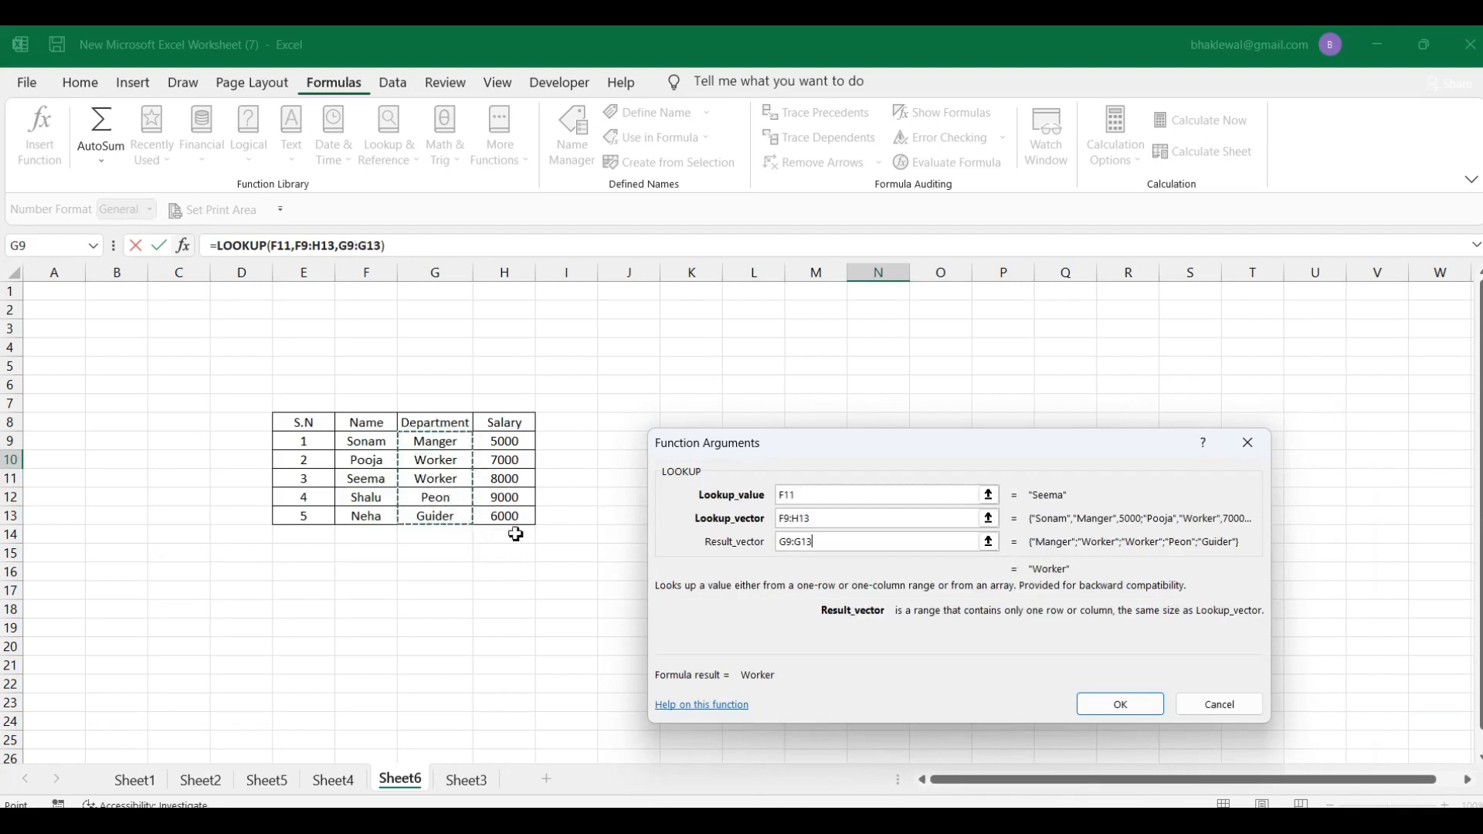
pyautogui.click(1120, 704)
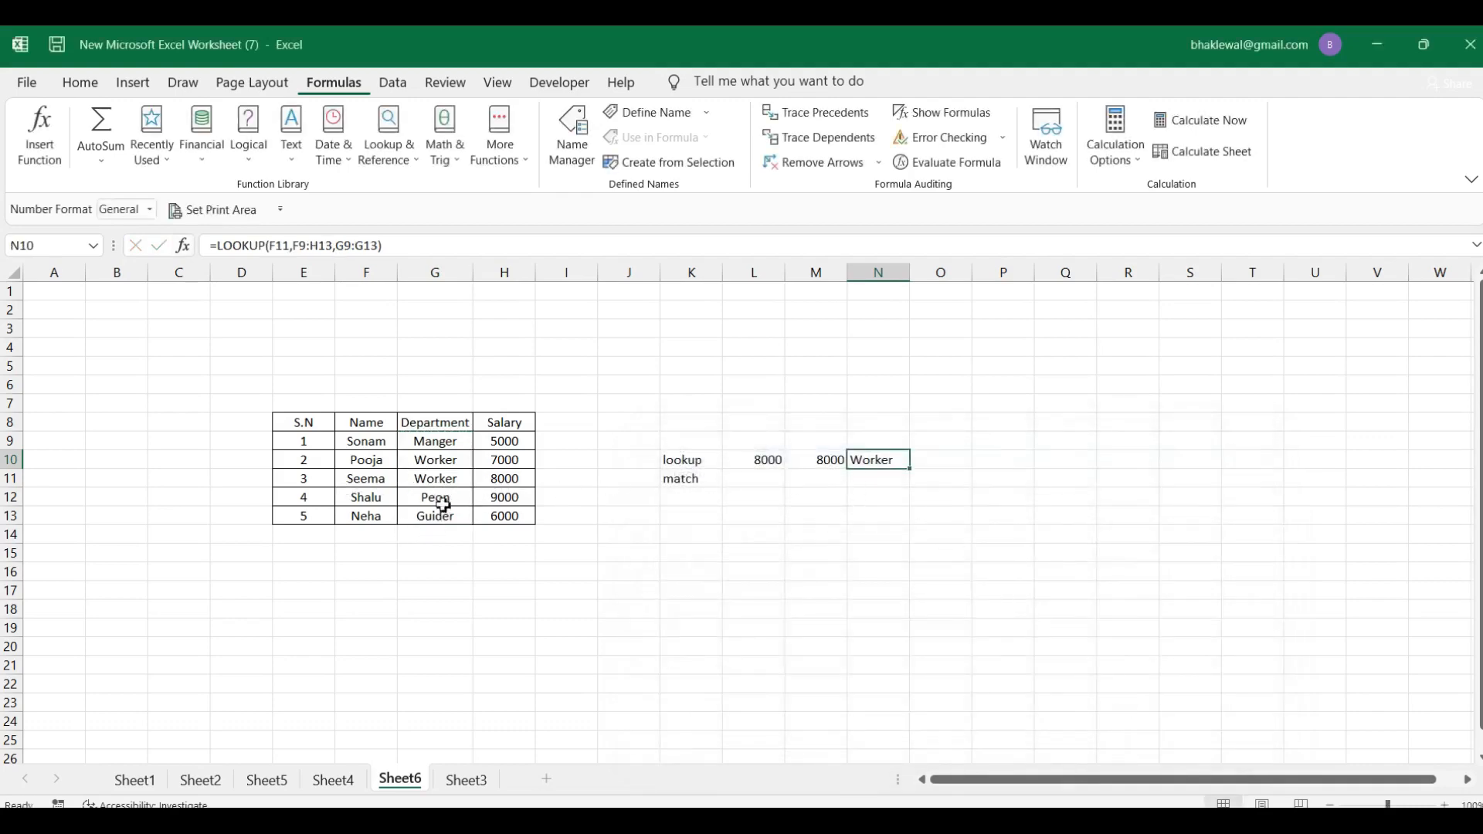
# - Write a MATCH formula in L11 with the employee name from F10 as quoted text, lookup array F9:F13 and match type 0
pyautogui.click(761, 480)
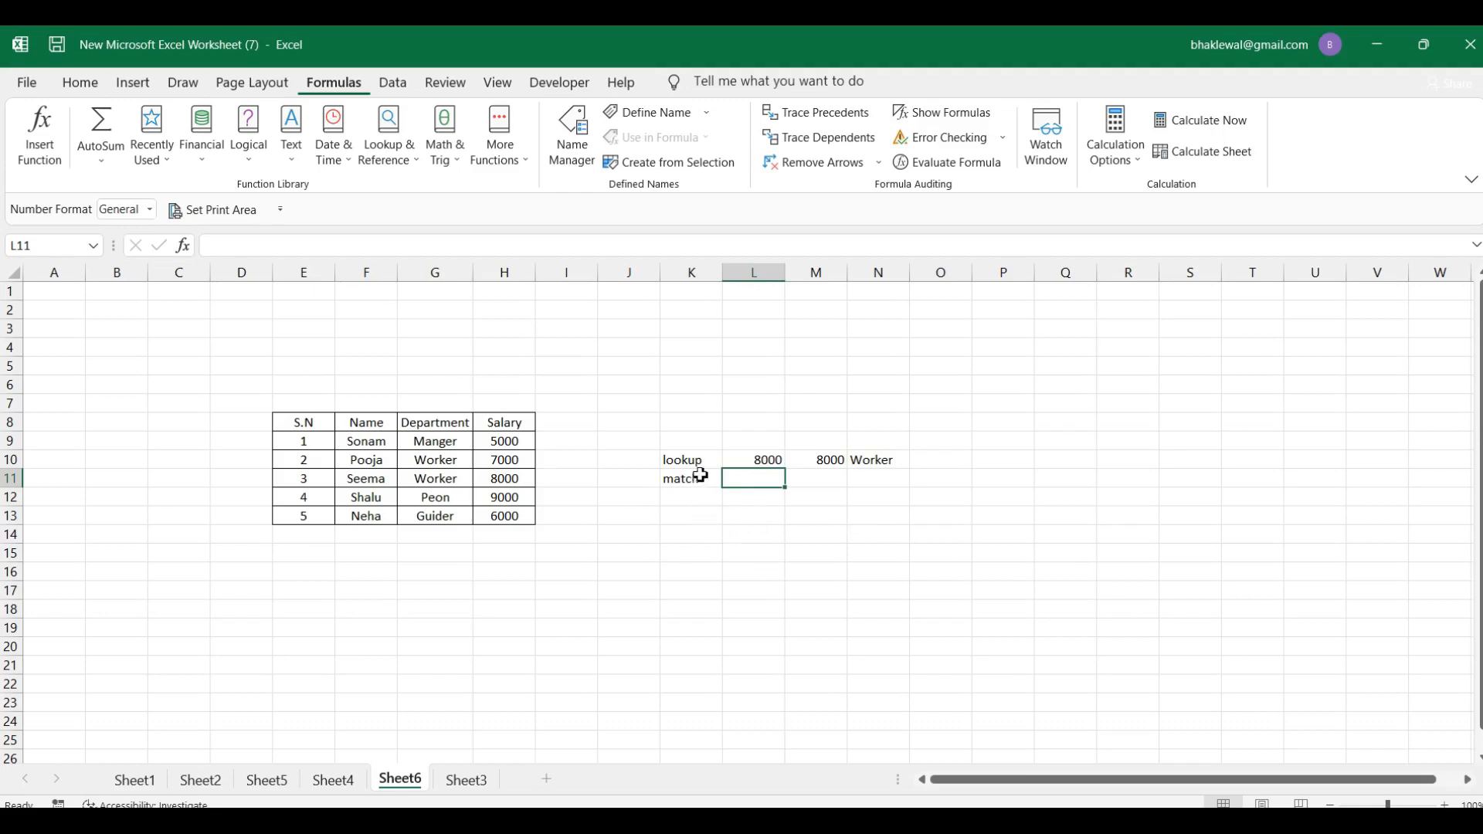
pyautogui.write('=mat')
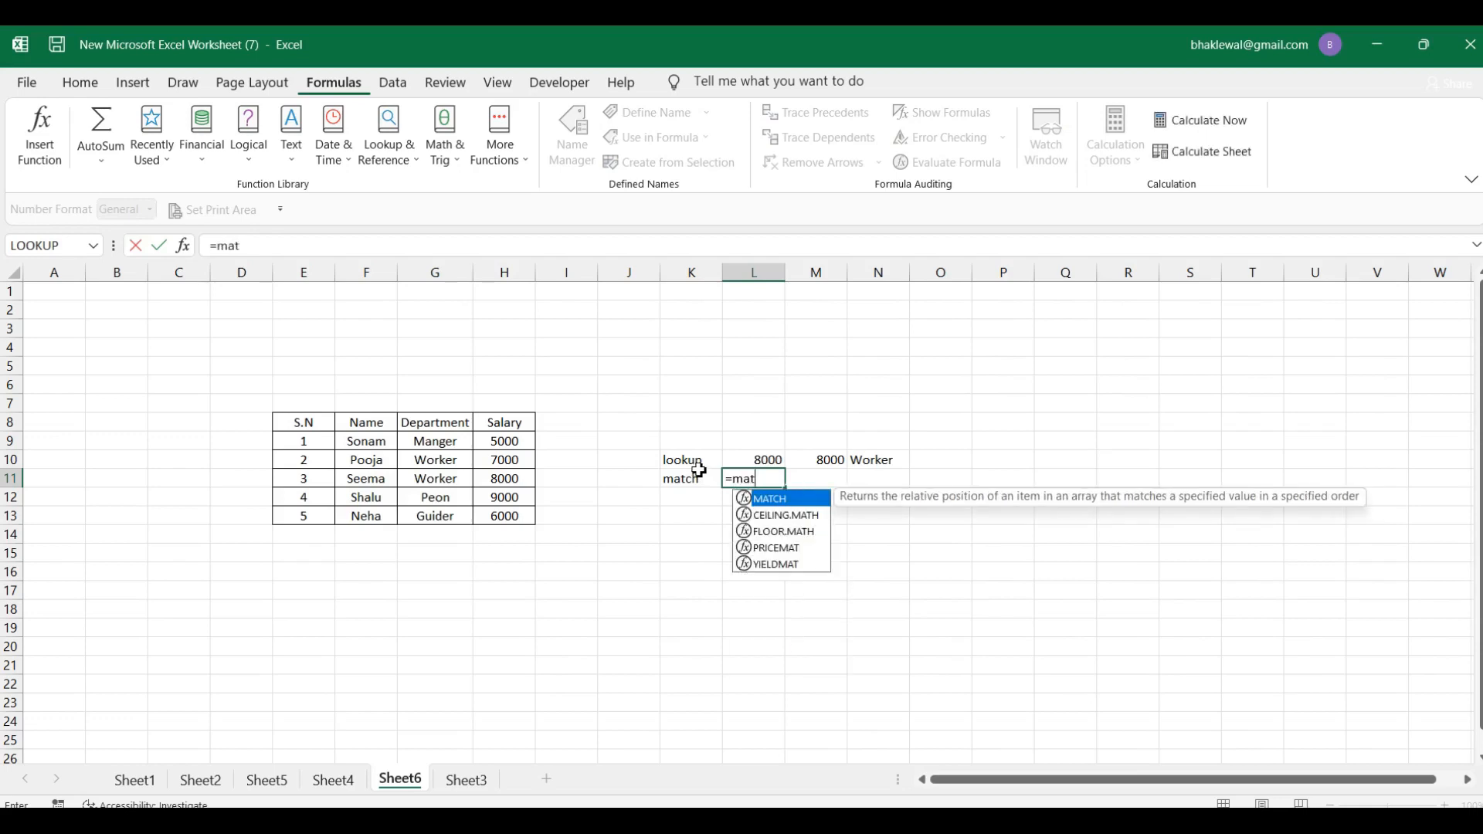
pyautogui.press('Tab')
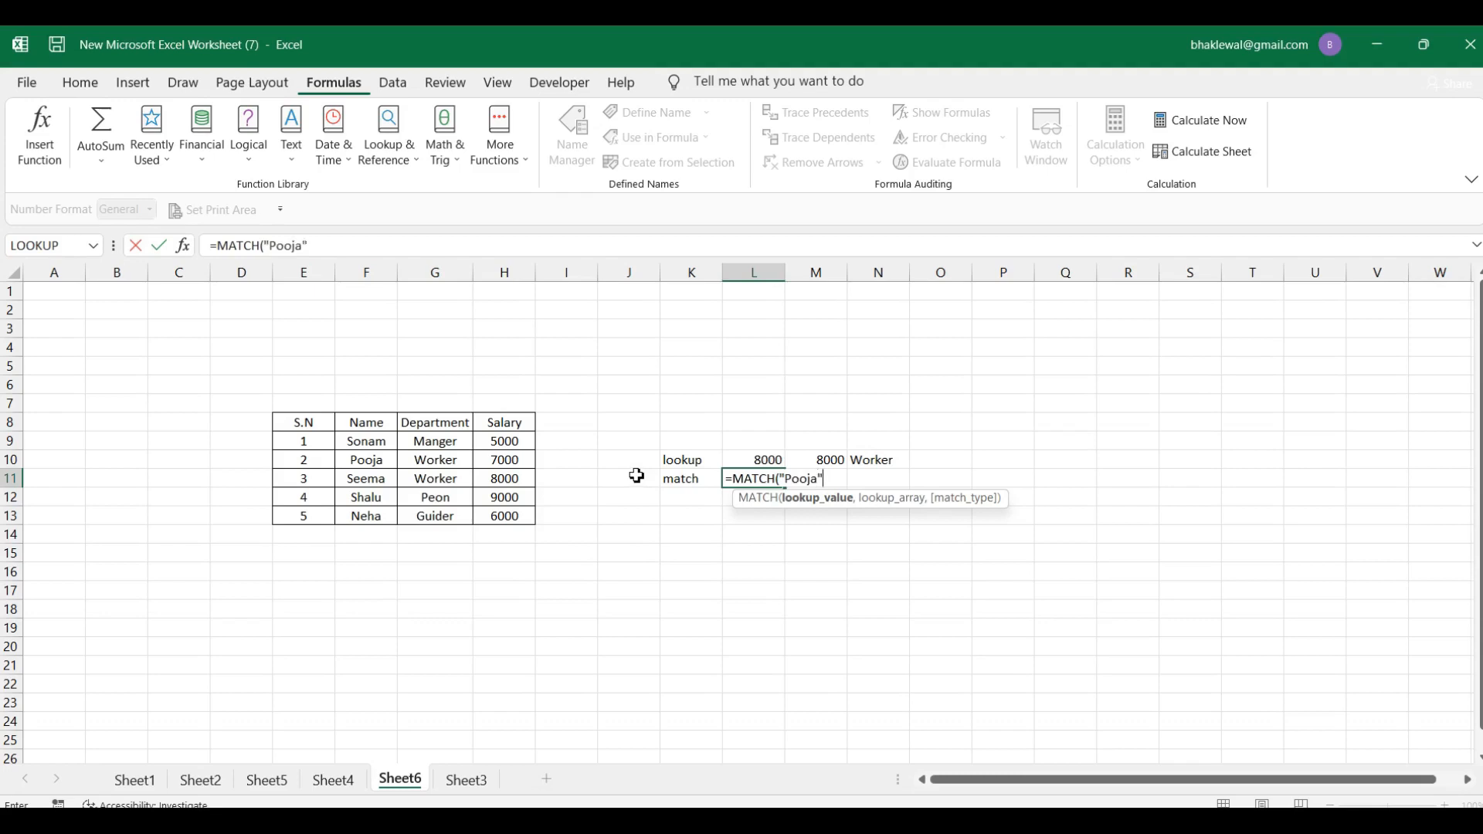
pyautogui.write(',')
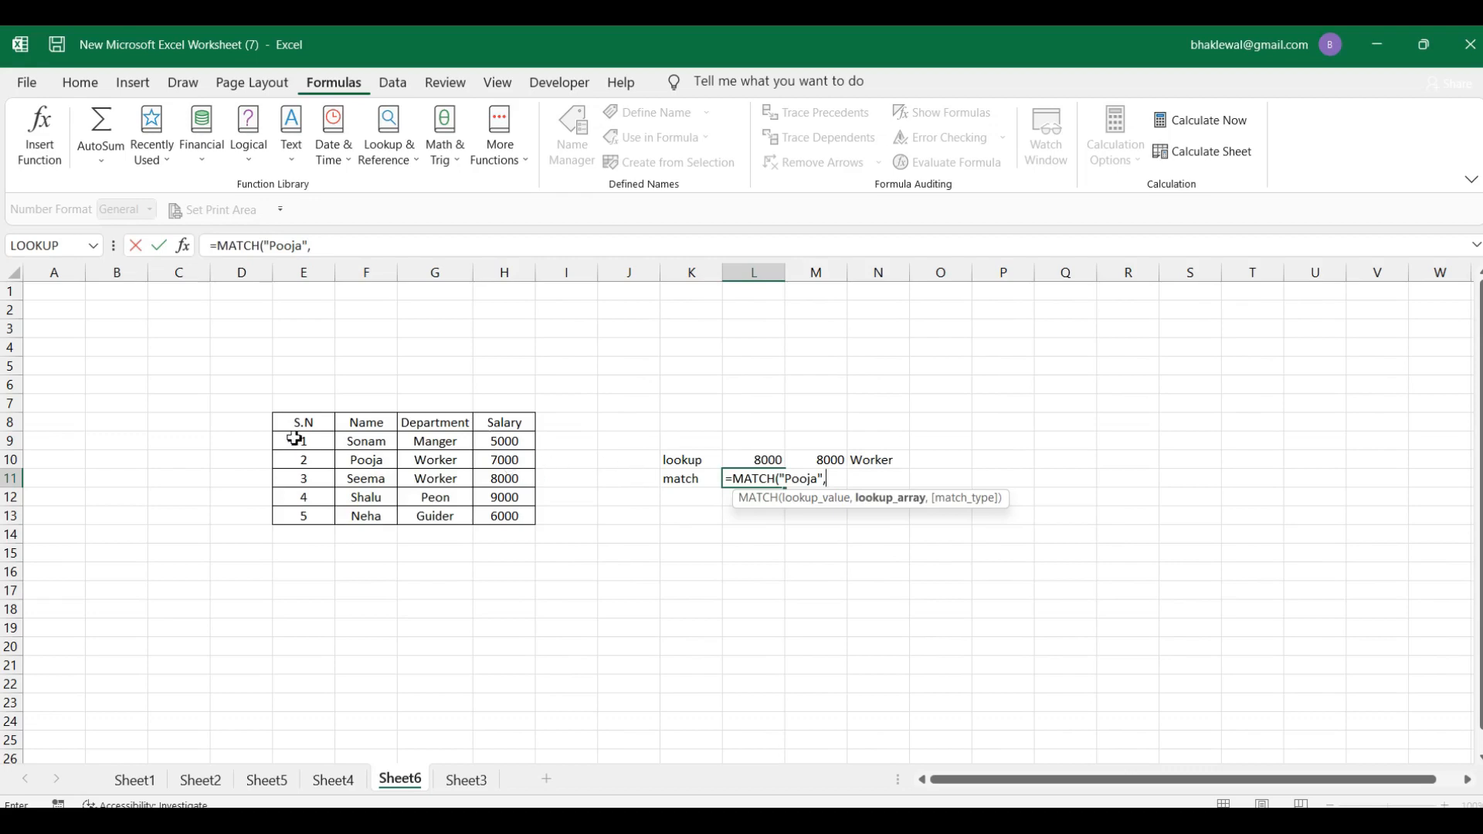
pyautogui.moveTo(376, 438); pyautogui.dragTo(380, 518)
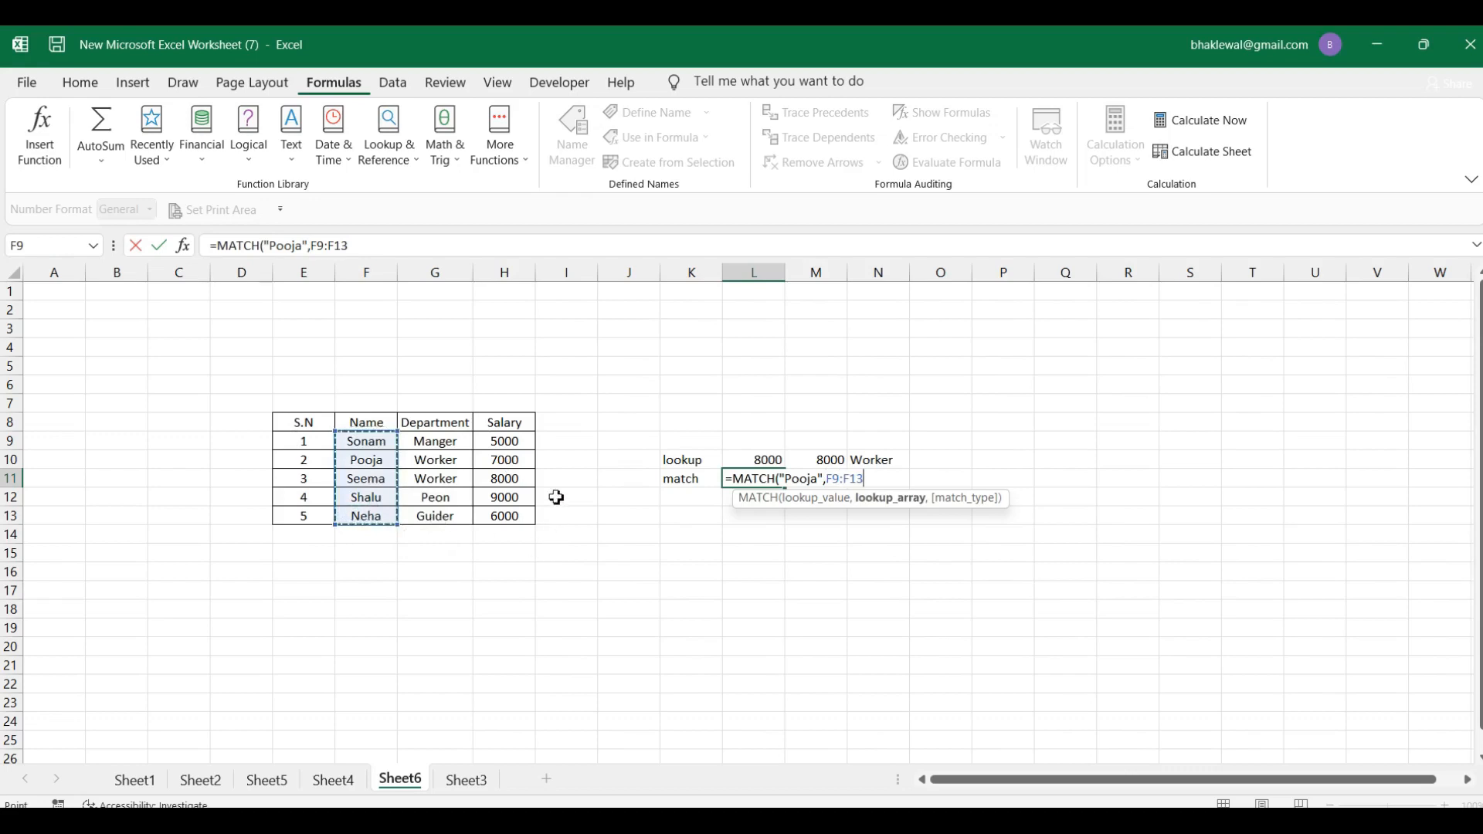
pyautogui.write(',0')
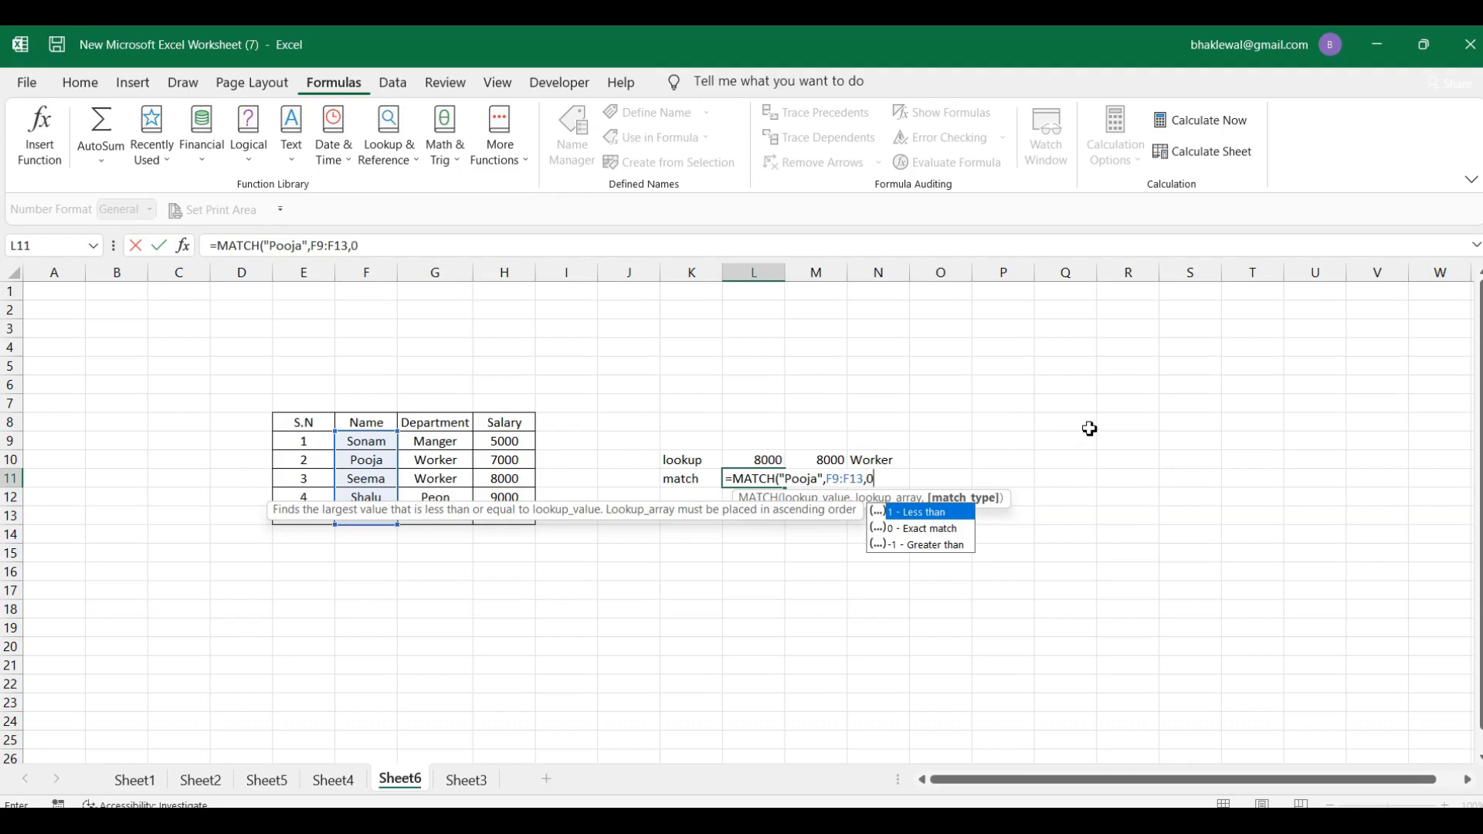
pyautogui.write(')')
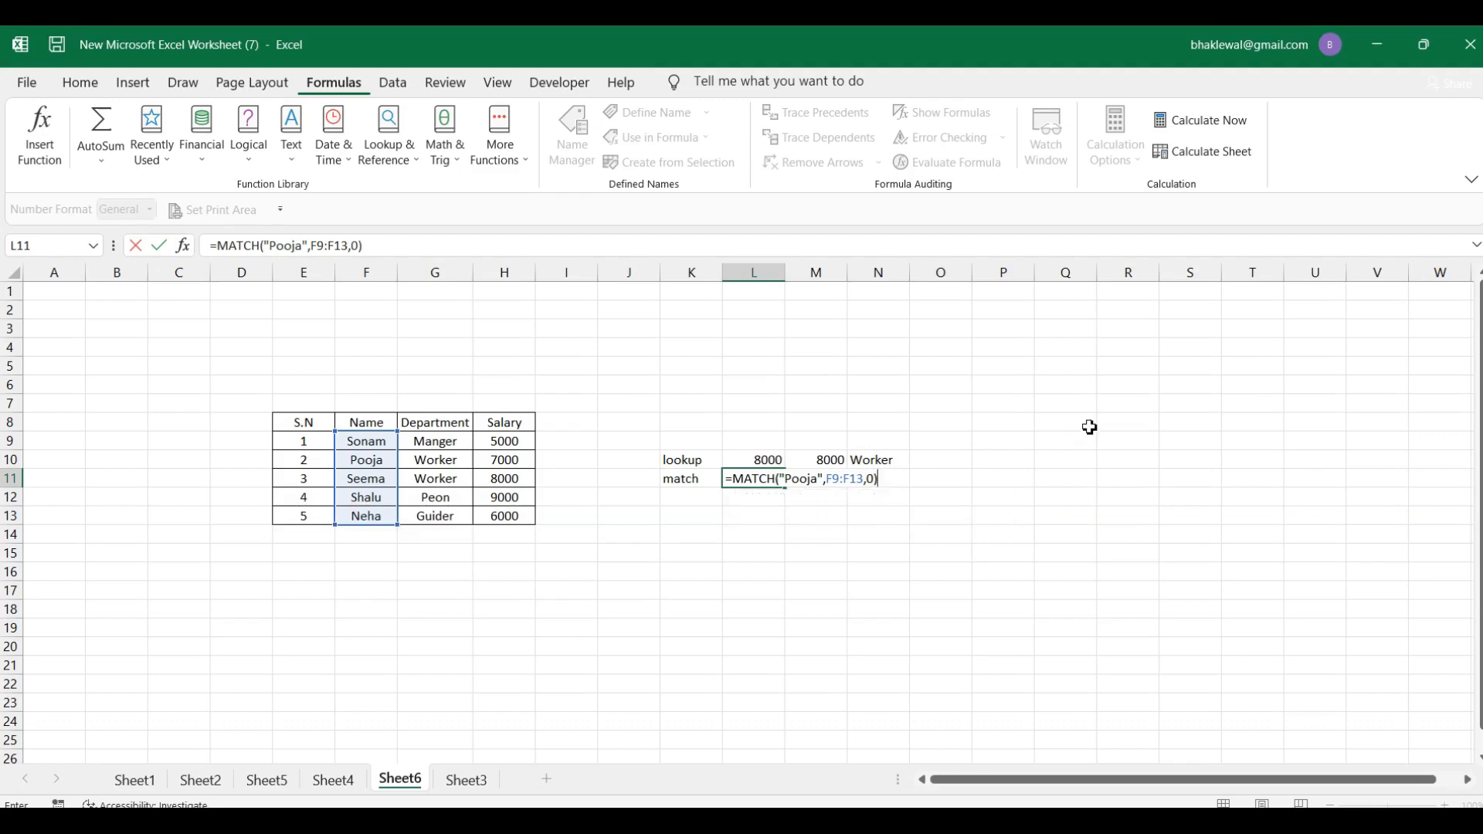
pyautogui.press('Return')
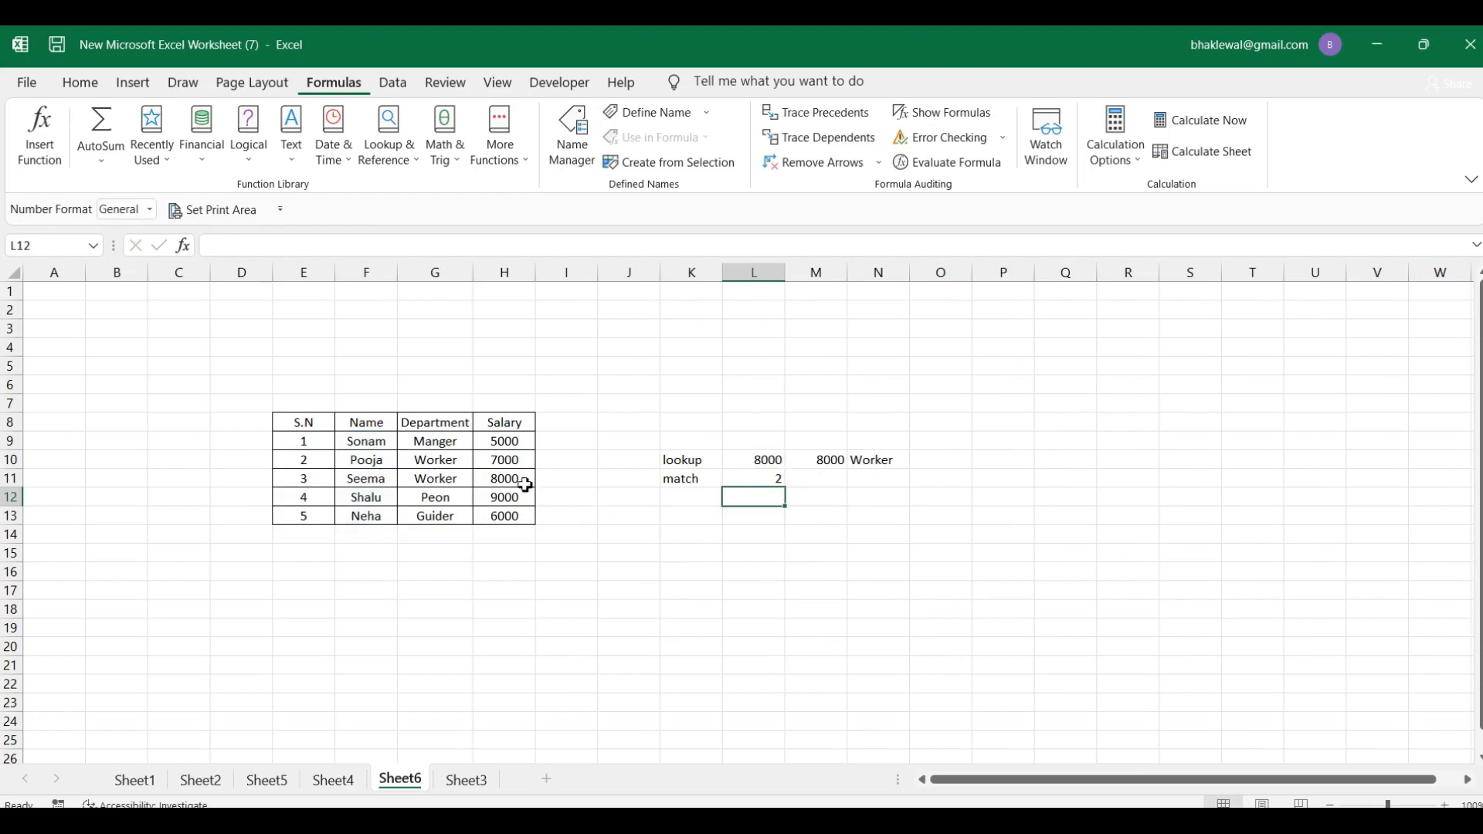
# - Insert a MATCH function in M11 with lookup value F10, lookup array F9:F13 and match type 0
pyautogui.click(816, 483)
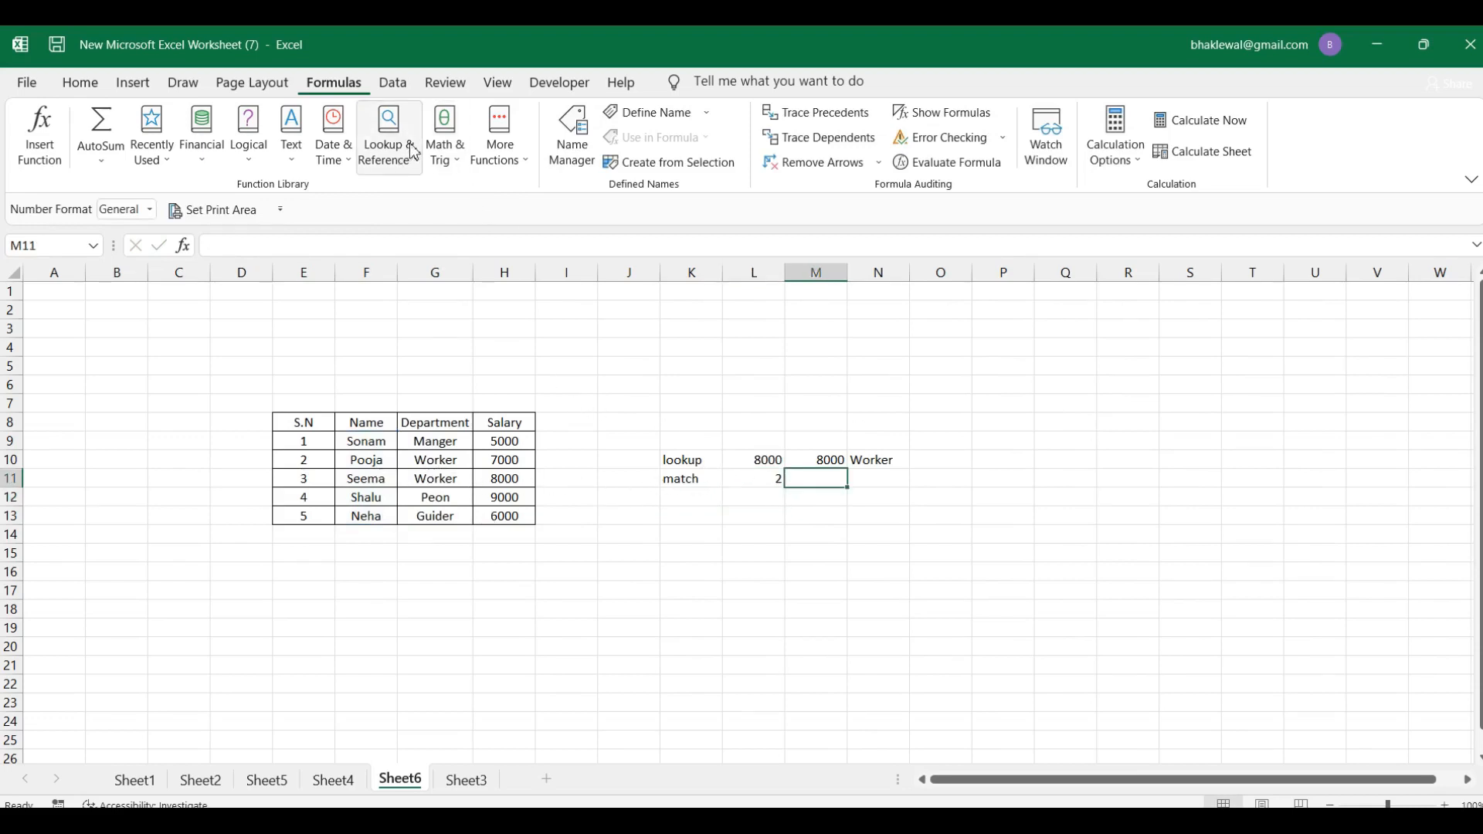
pyautogui.click(417, 170)
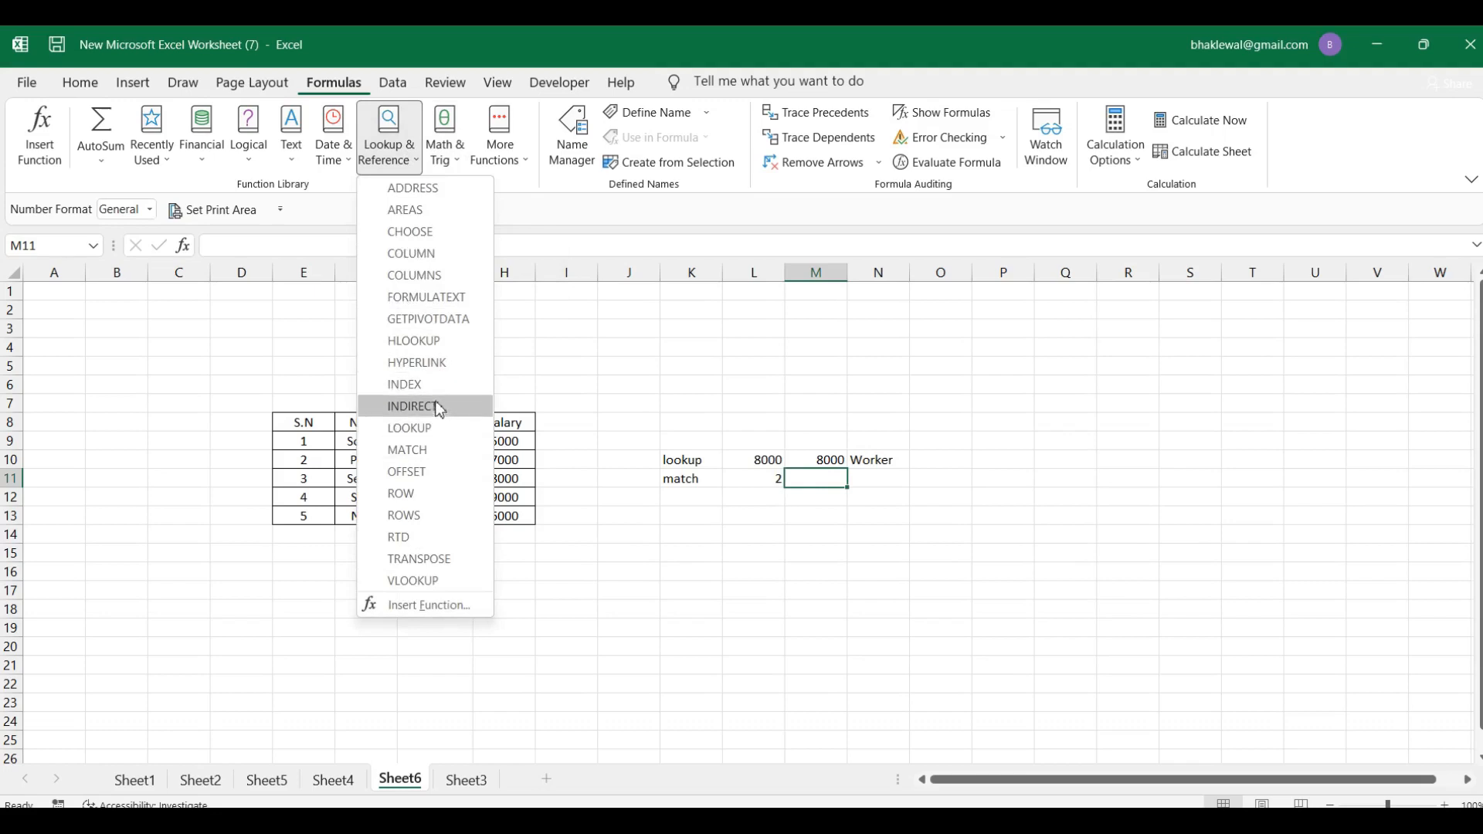
pyautogui.click(433, 449)
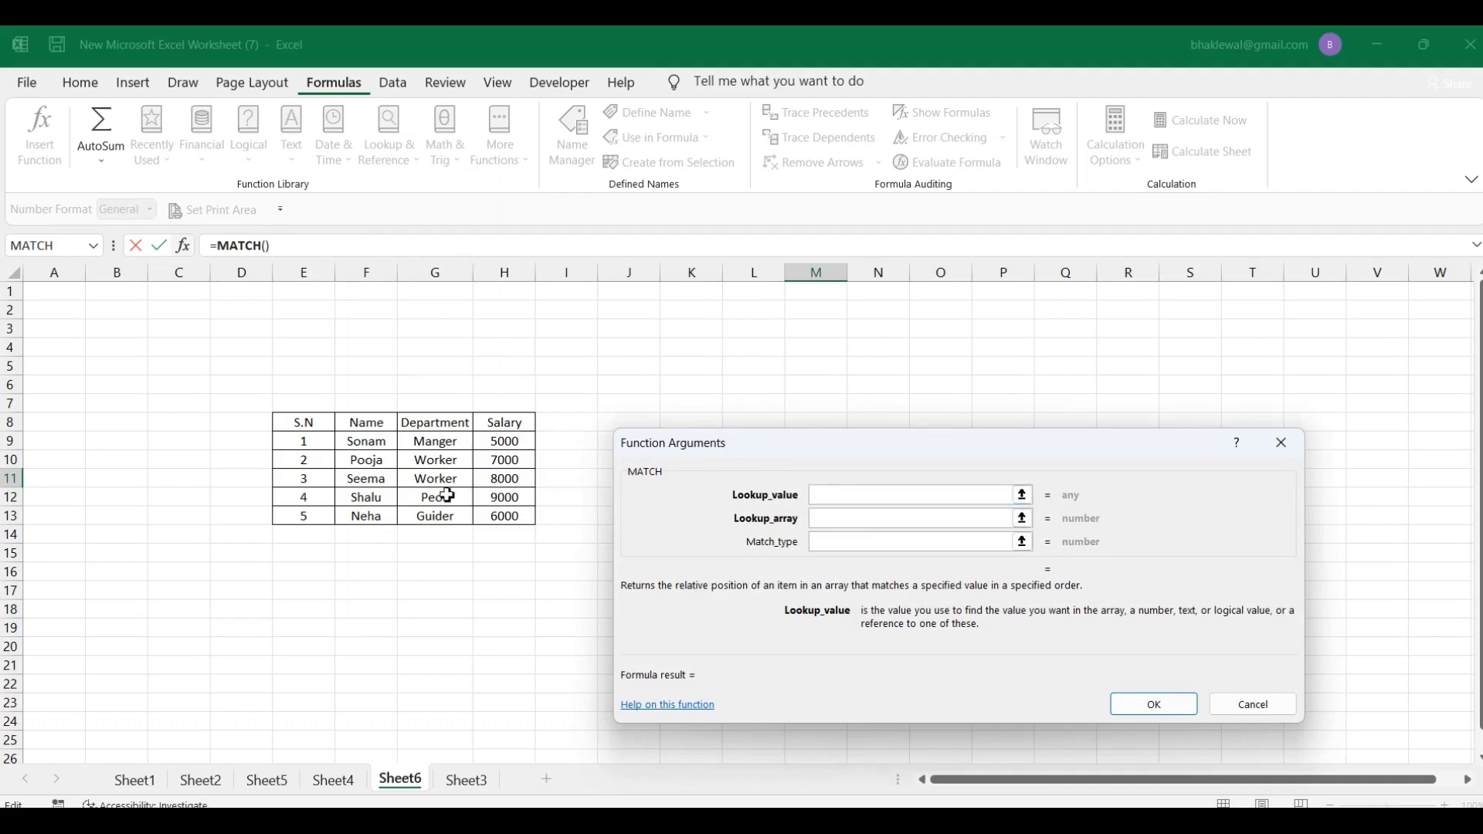
pyautogui.click(368, 465)
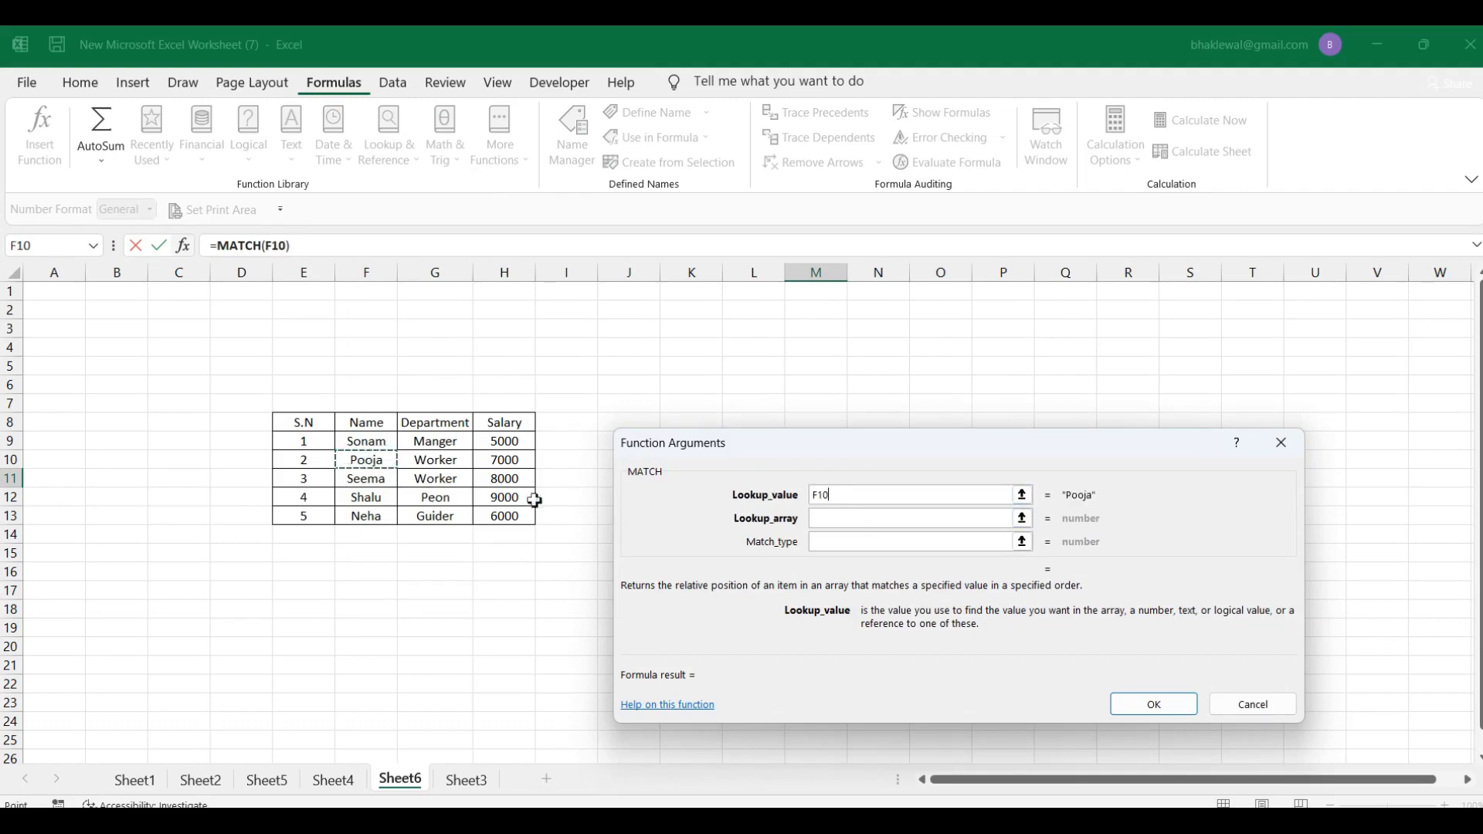
pyautogui.click(822, 523)
pyautogui.click(810, 516)
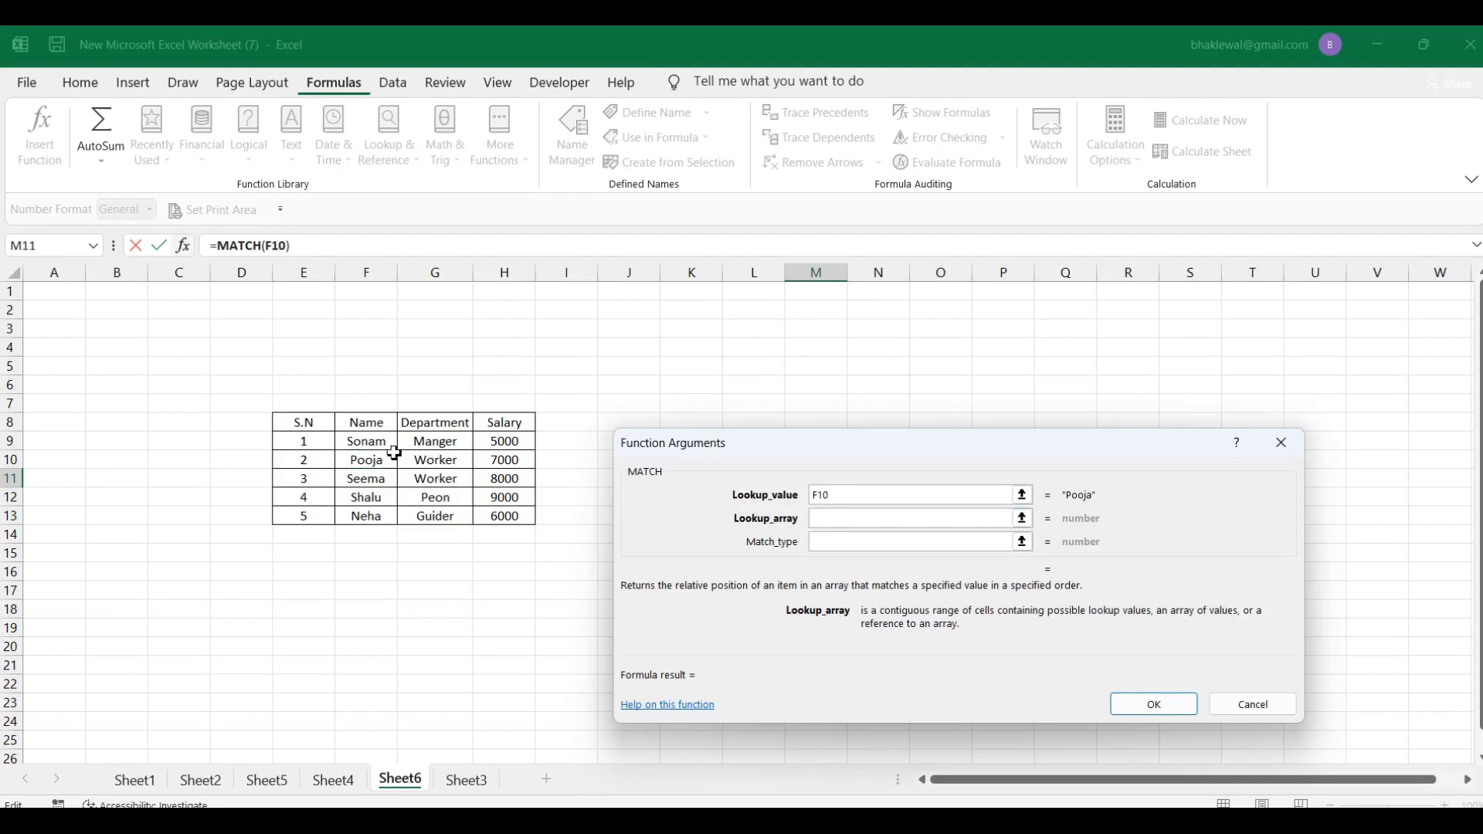
pyautogui.moveTo(381, 446); pyautogui.dragTo(381, 518)
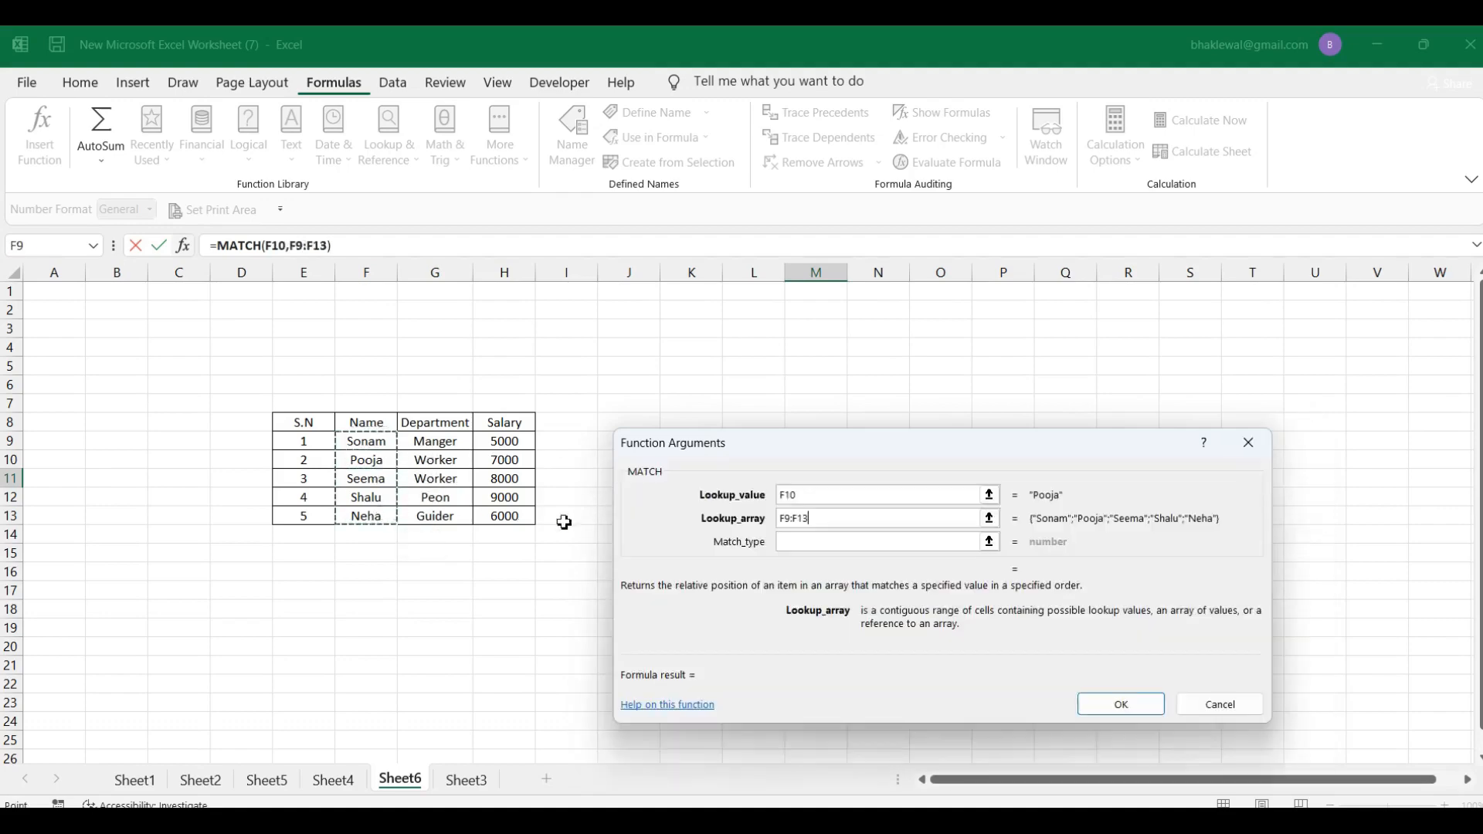
pyautogui.click(888, 540)
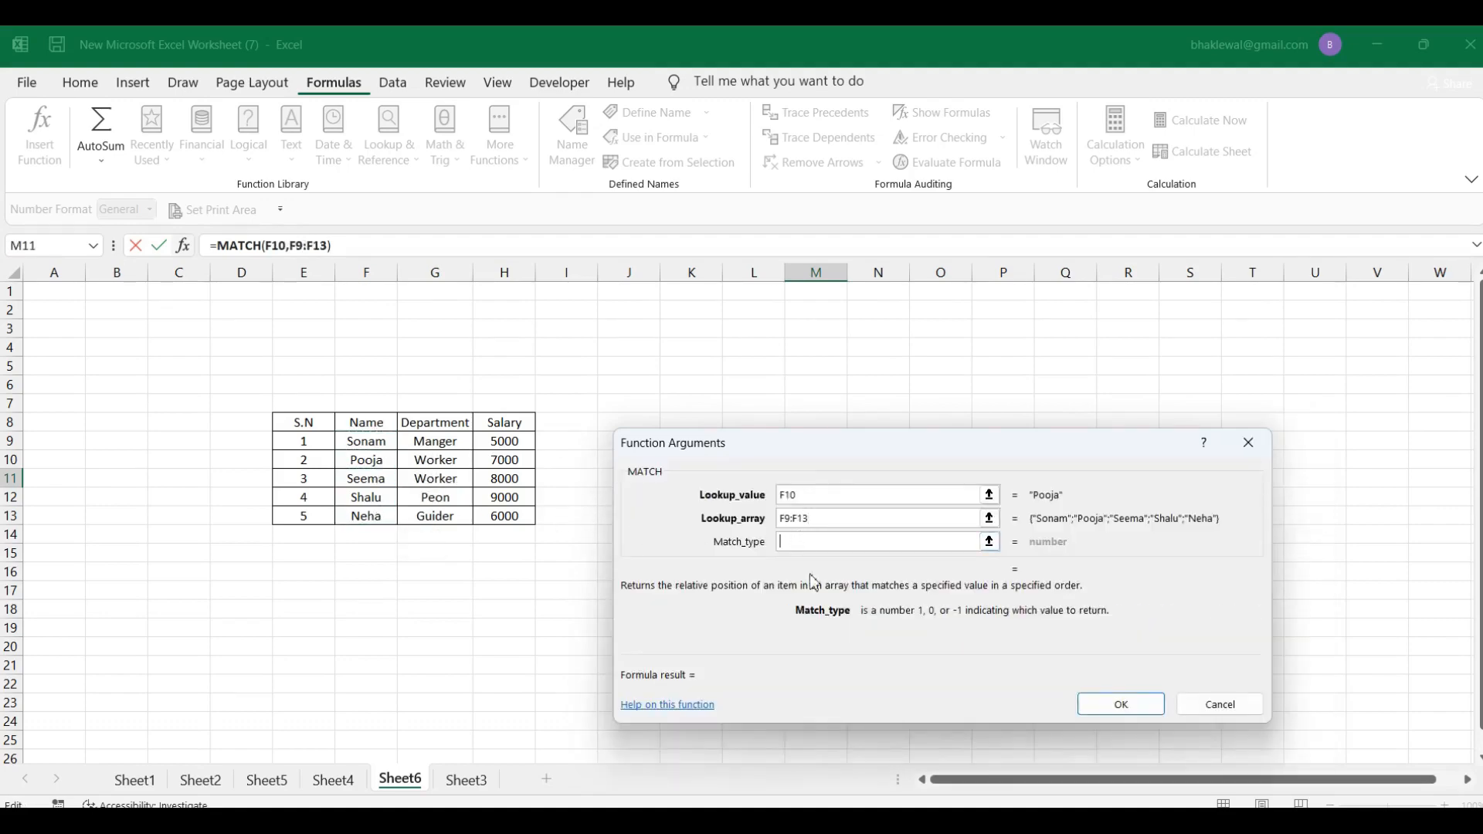
pyautogui.write('0')
pyautogui.click(1104, 709)
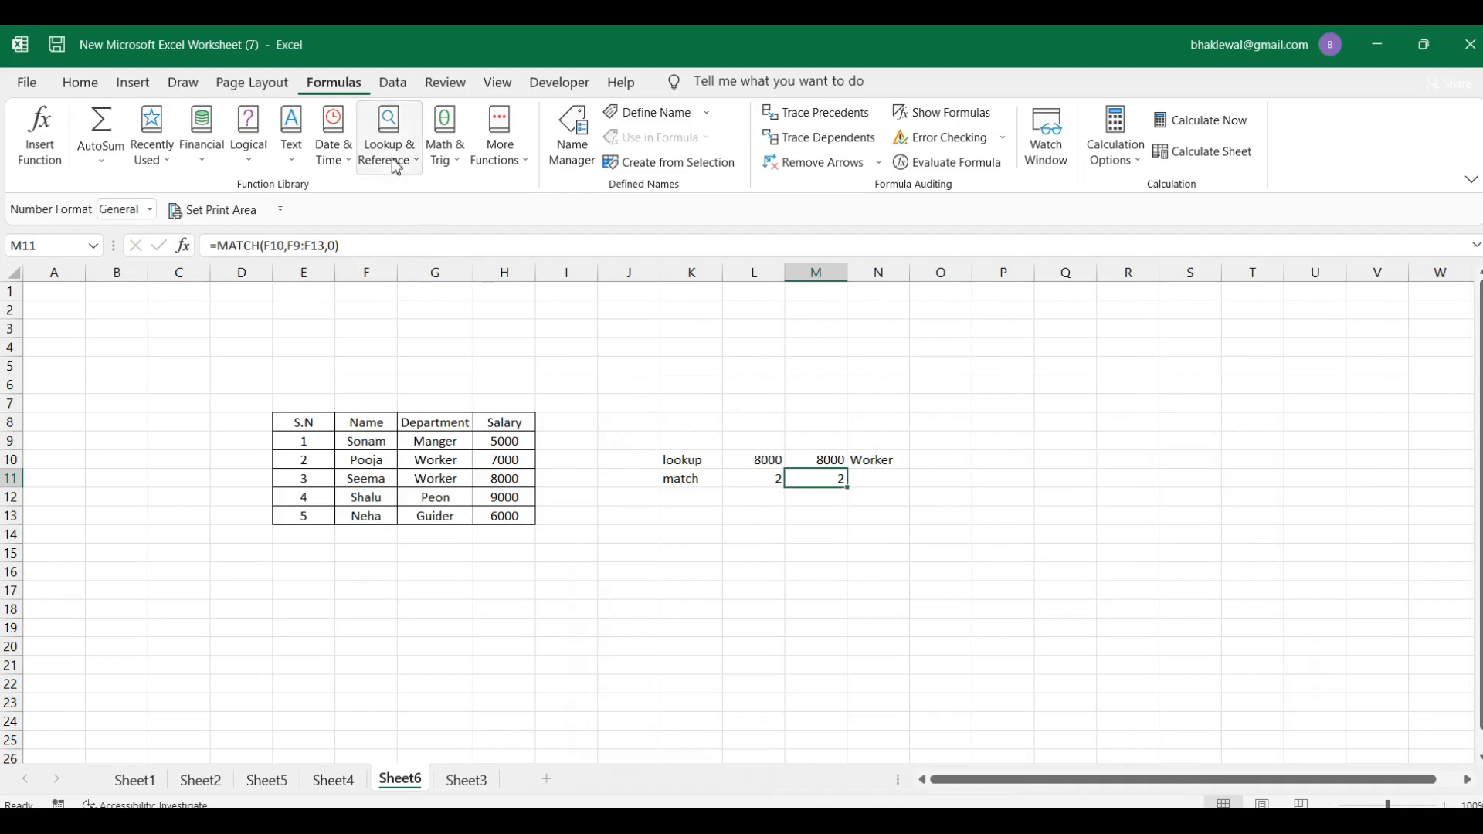
pyautogui.click(424, 167)
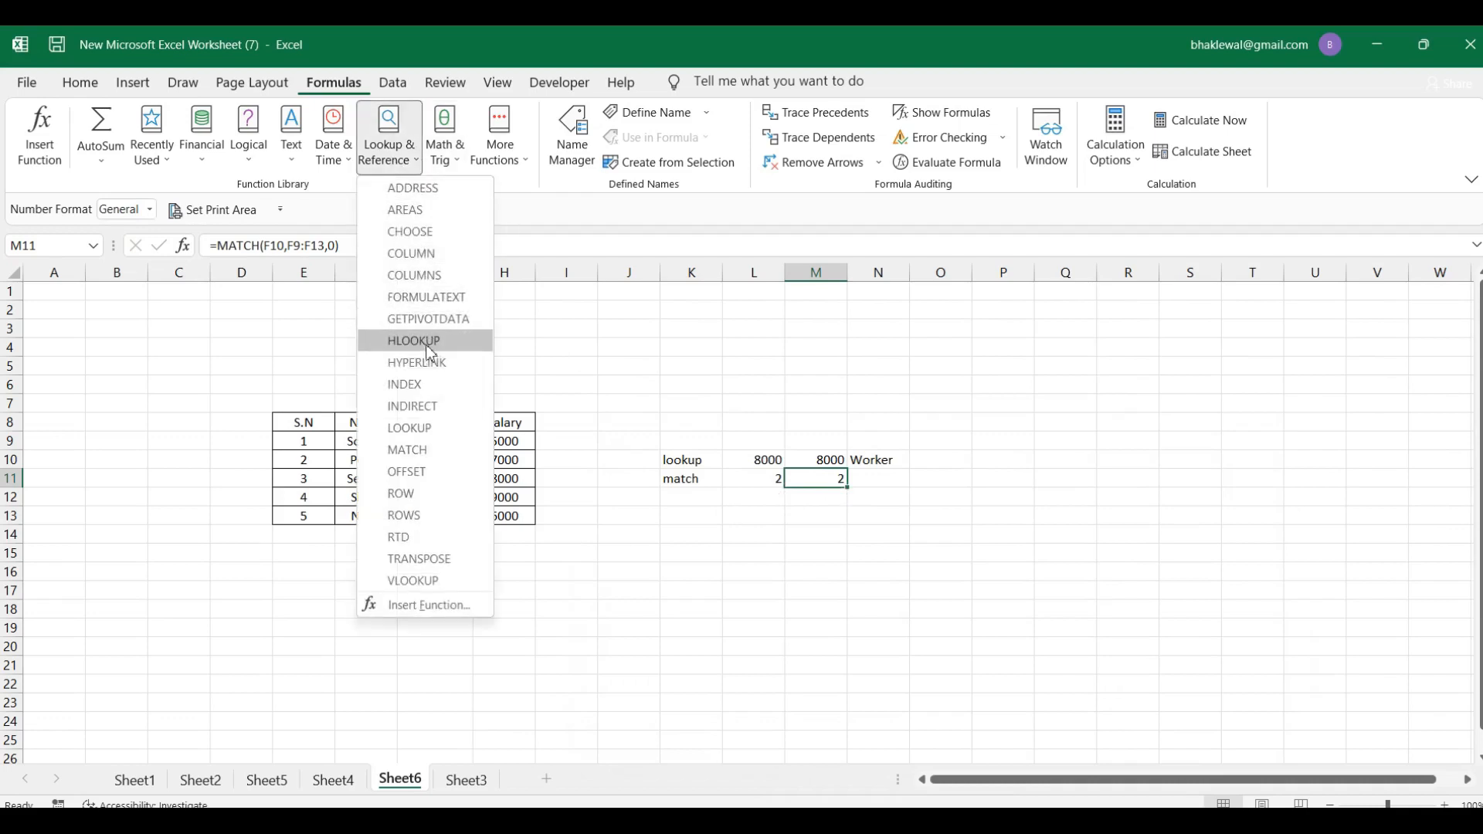
pyautogui.click(623, 609)
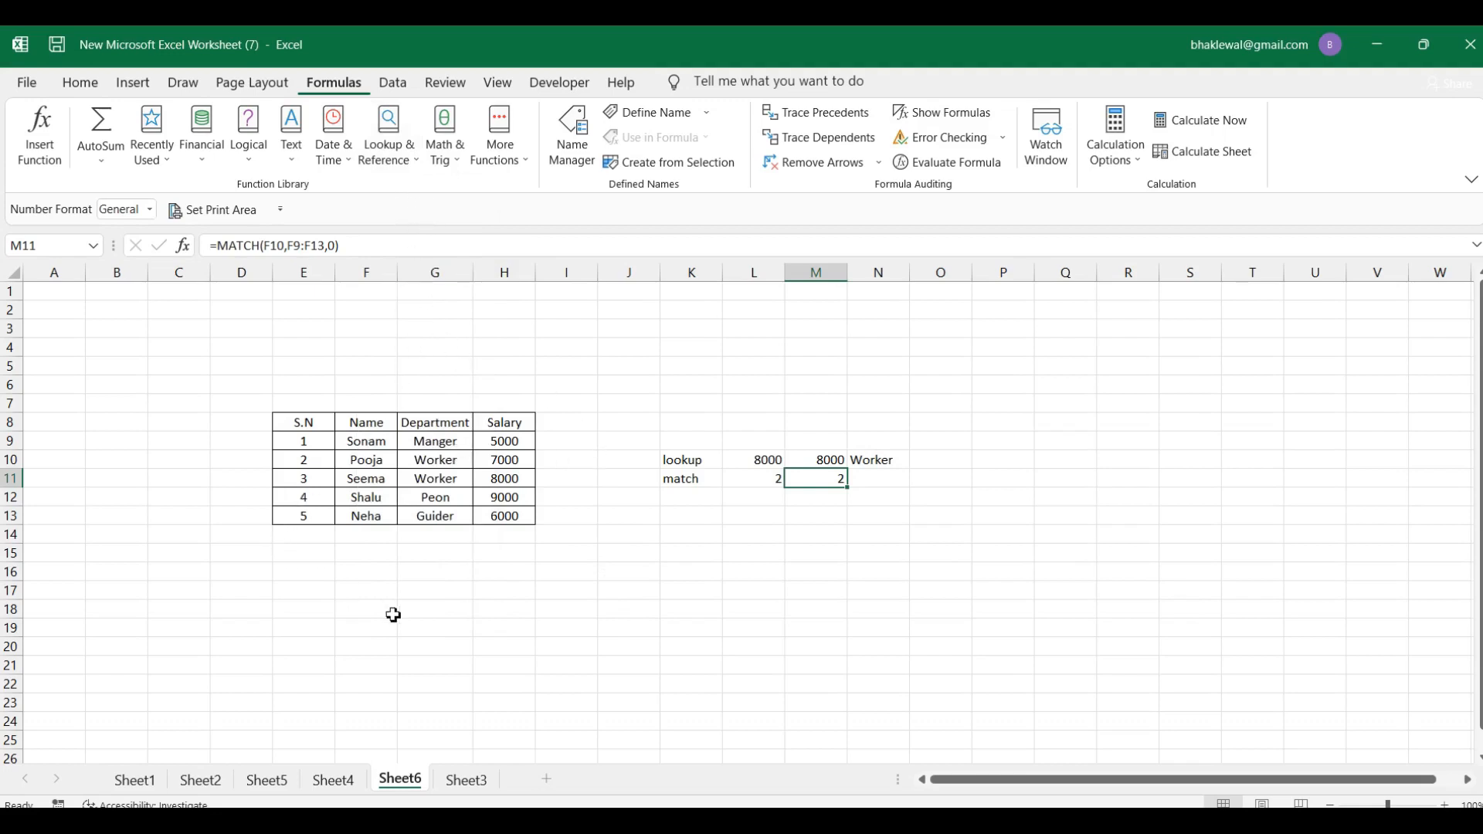
# - Switch to Sheet5 and look through the available Math & Trig functions
pyautogui.click(267, 780)
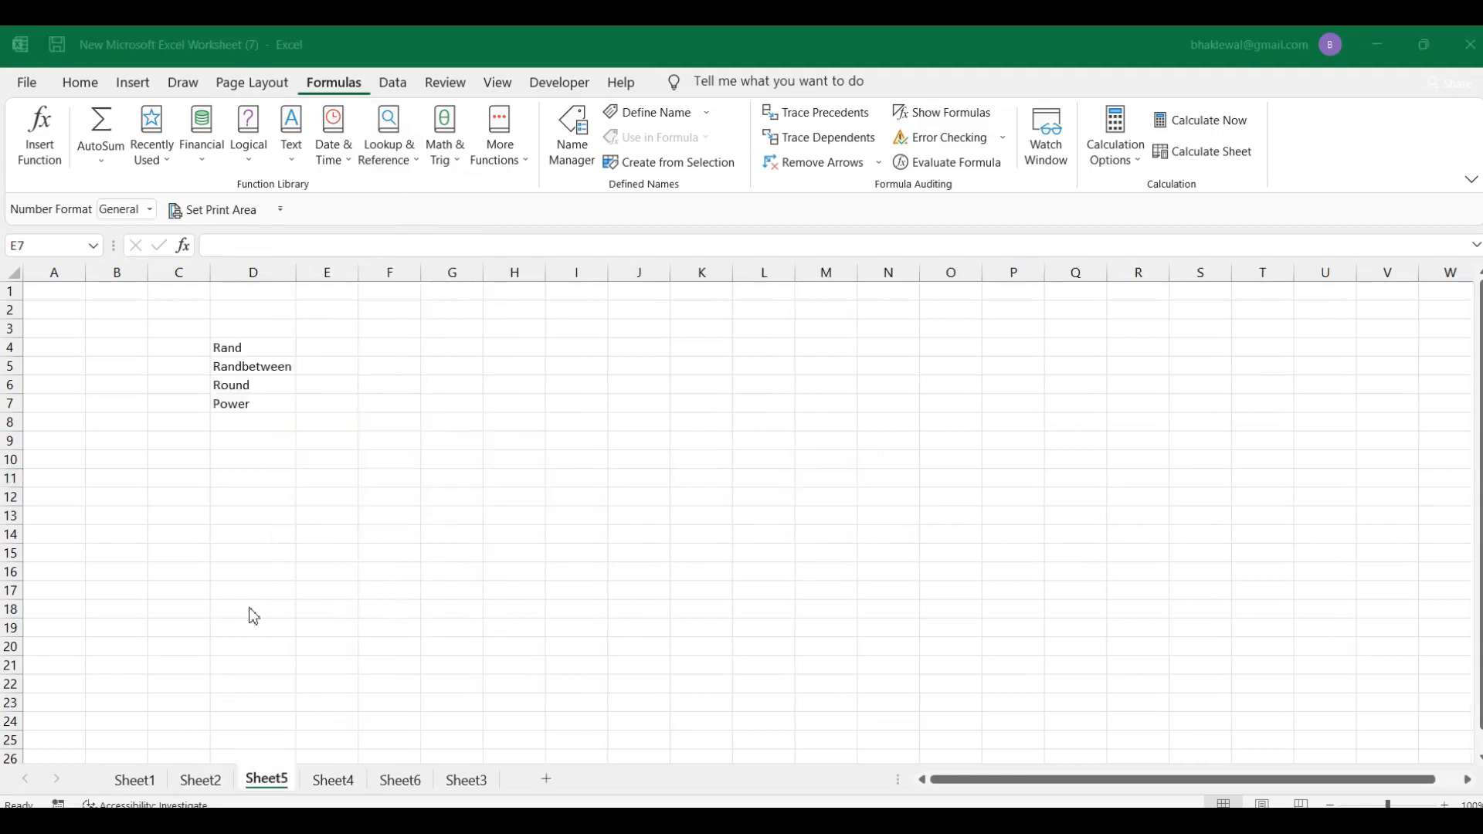
pyautogui.click(462, 159)
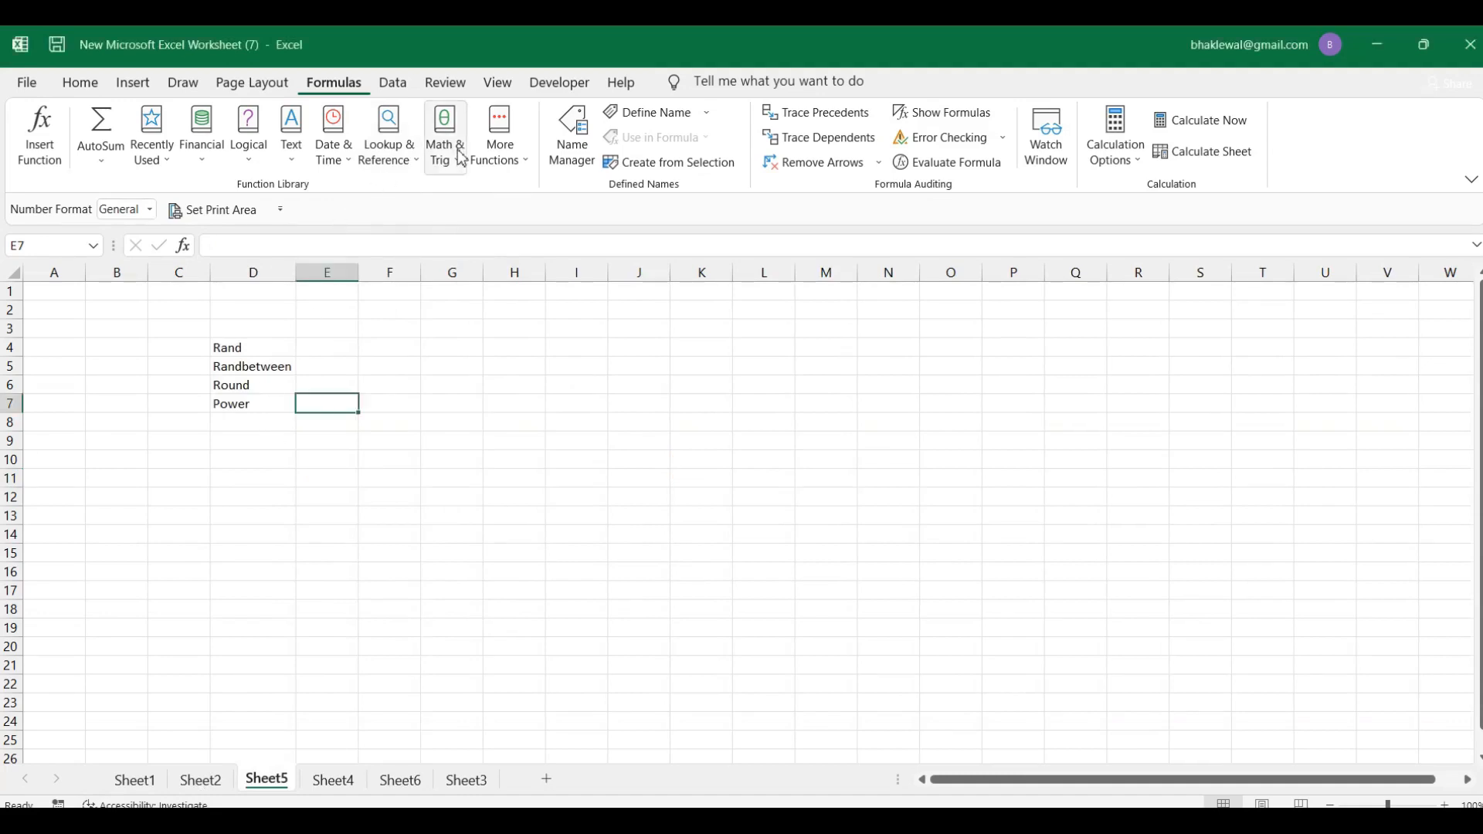
pyautogui.click(462, 159)
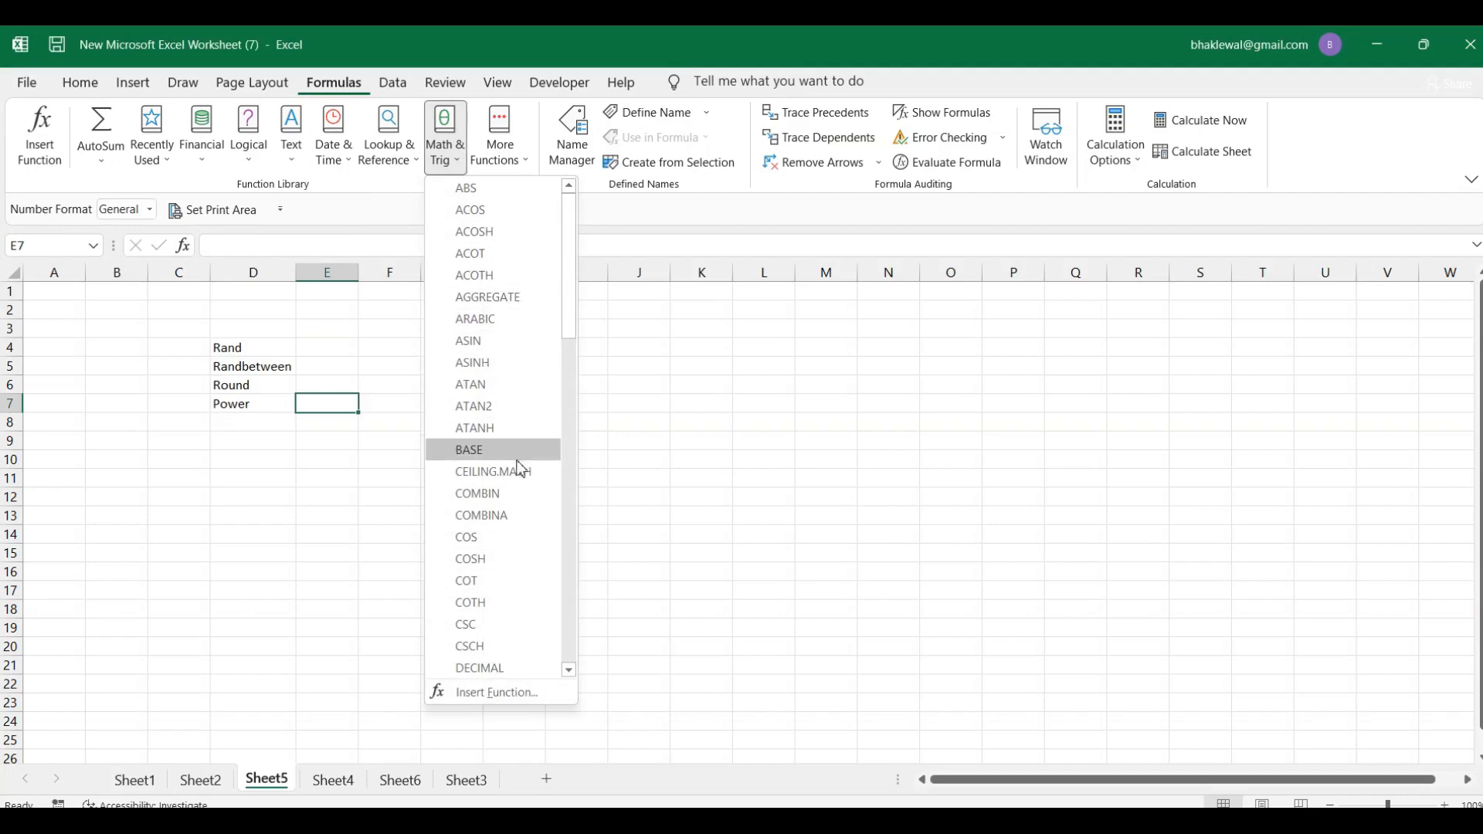
pyautogui.scroll(-3, 523, 479)
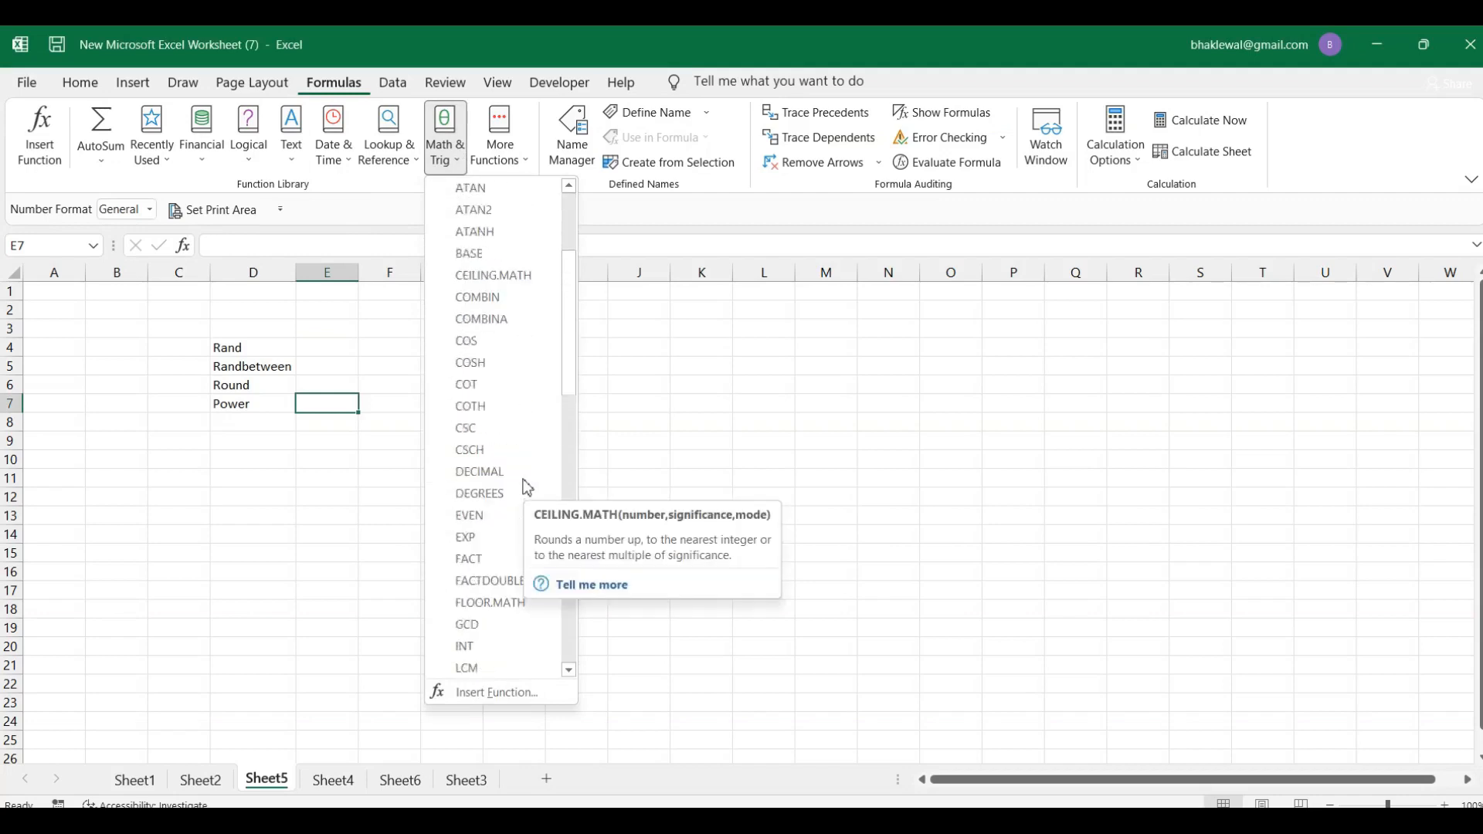
pyautogui.scroll(3, 525, 483)
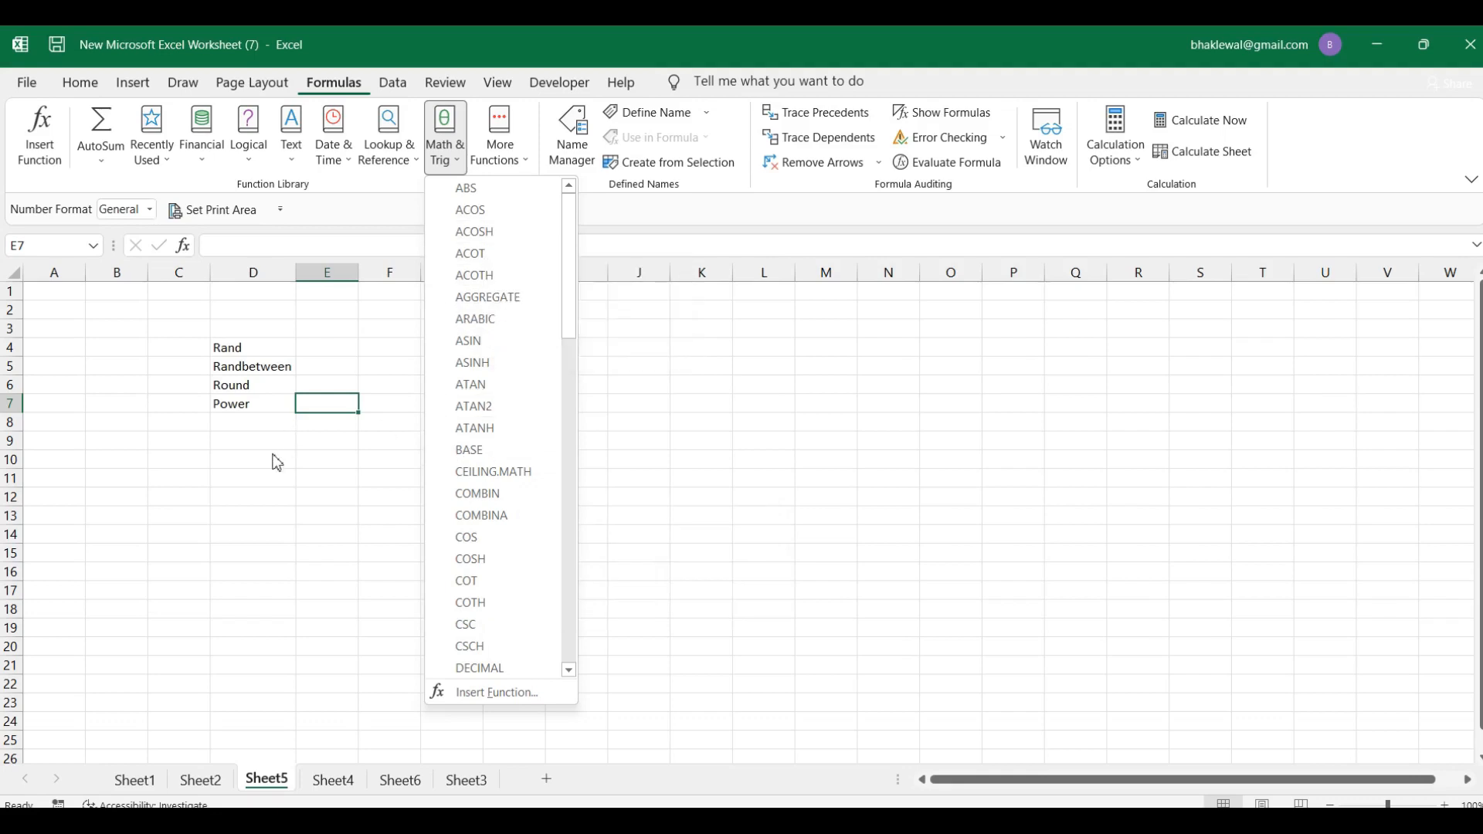
pyautogui.click(326, 350)
pyautogui.click(325, 348)
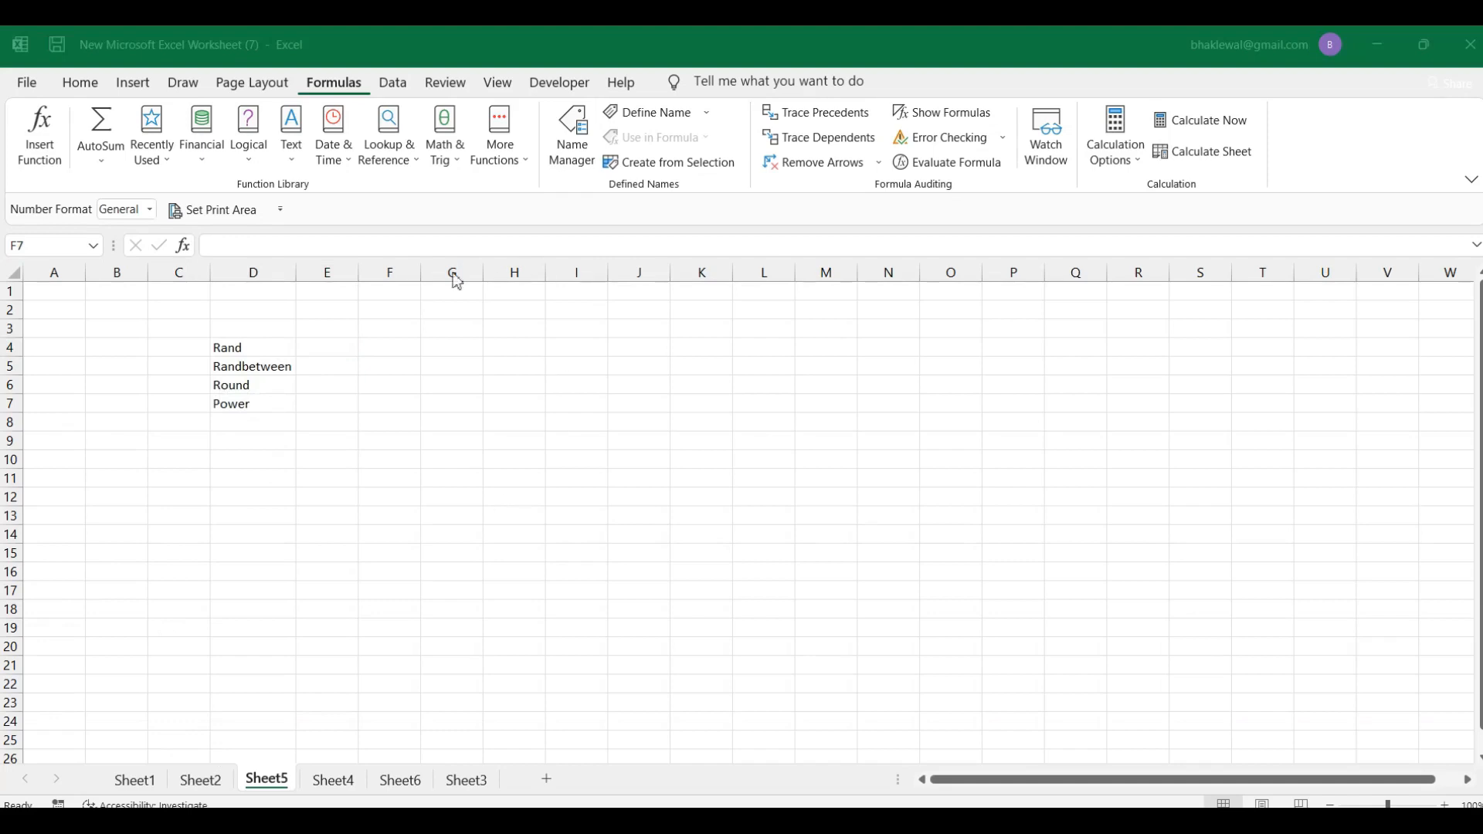
# - Enter a RAND formula without arguments in cell H6
pyautogui.click(523, 389)
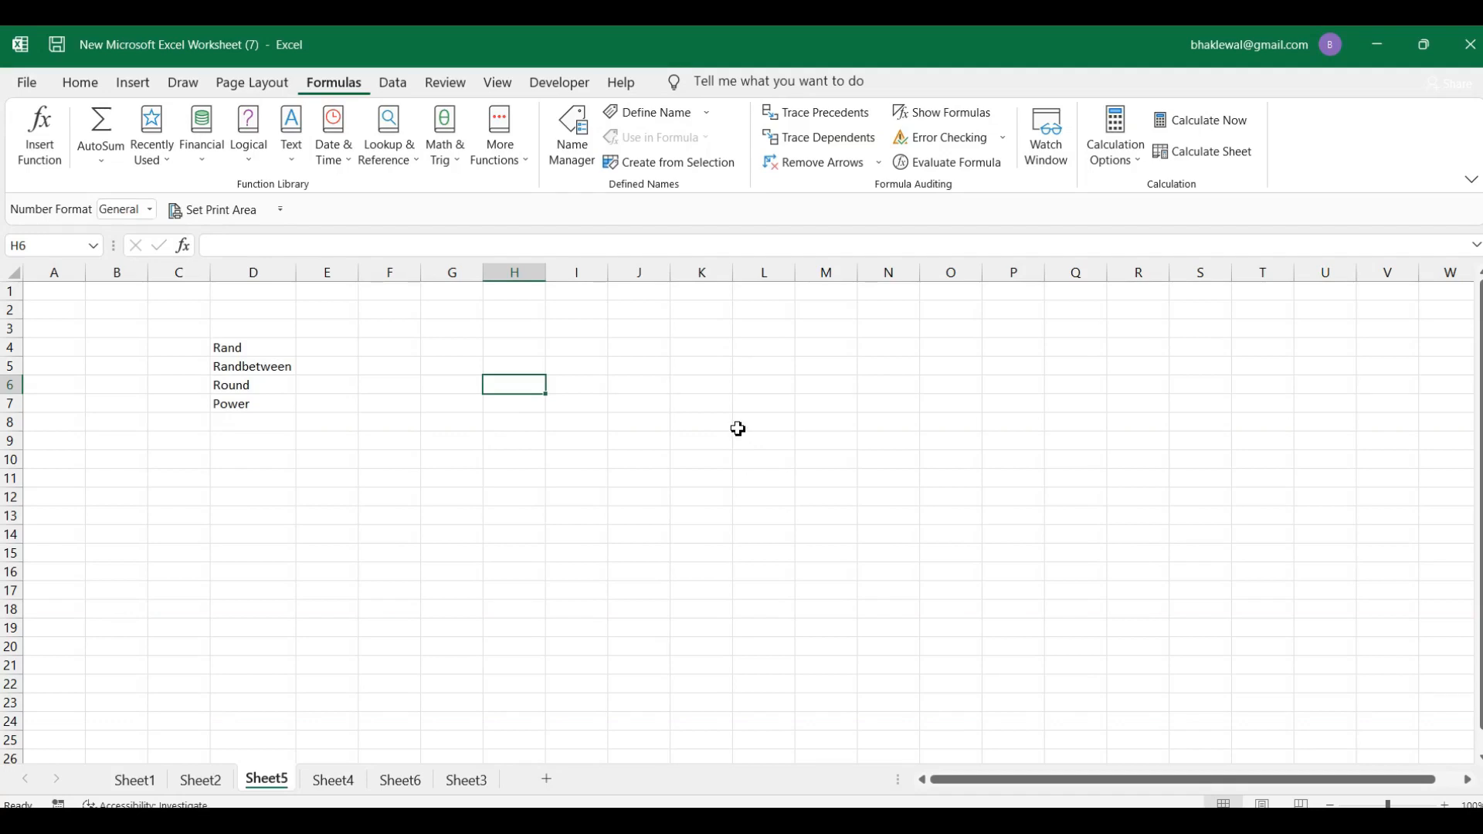
pyautogui.write('=')
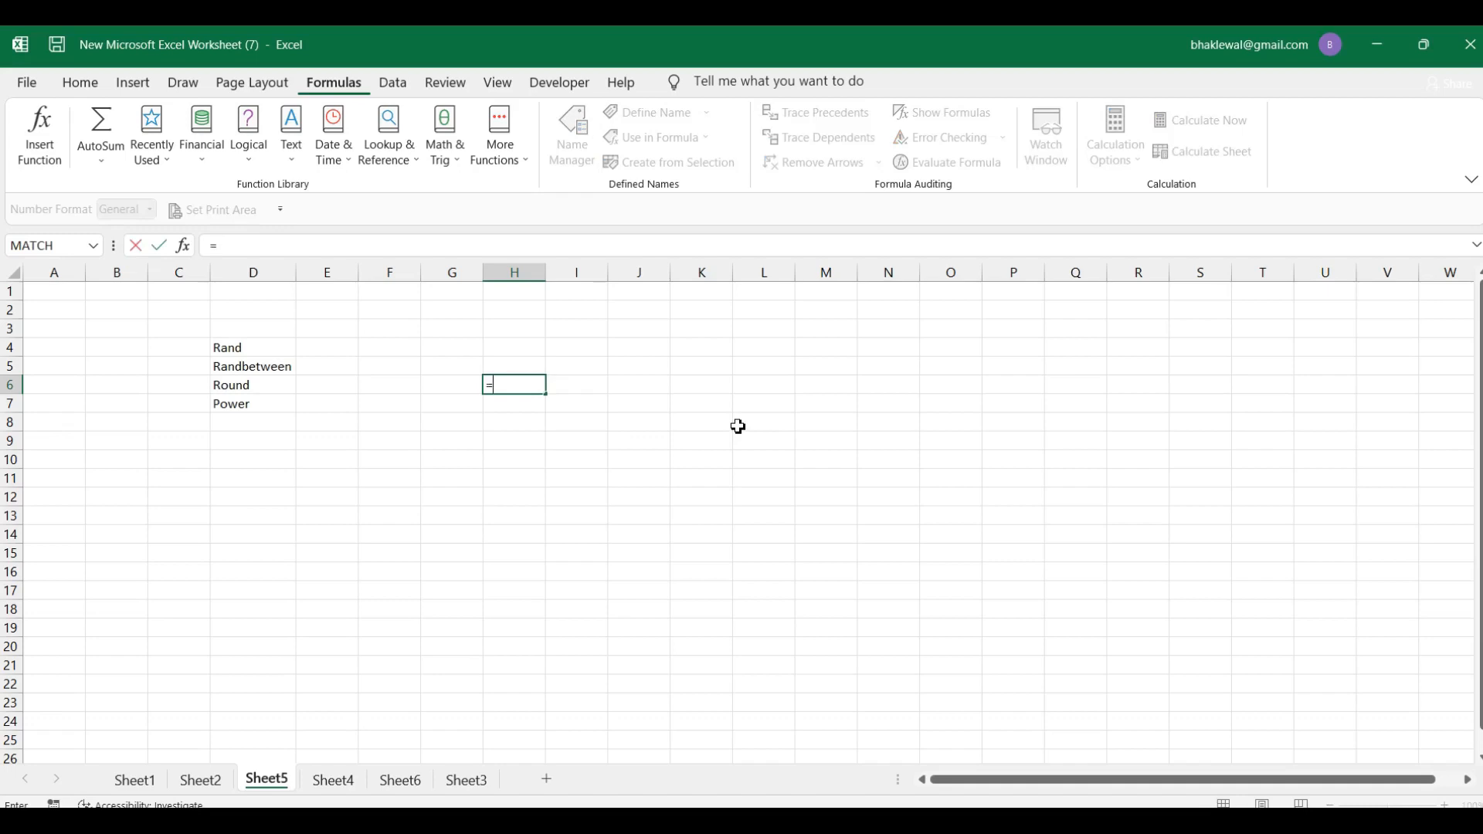
pyautogui.write('rand')
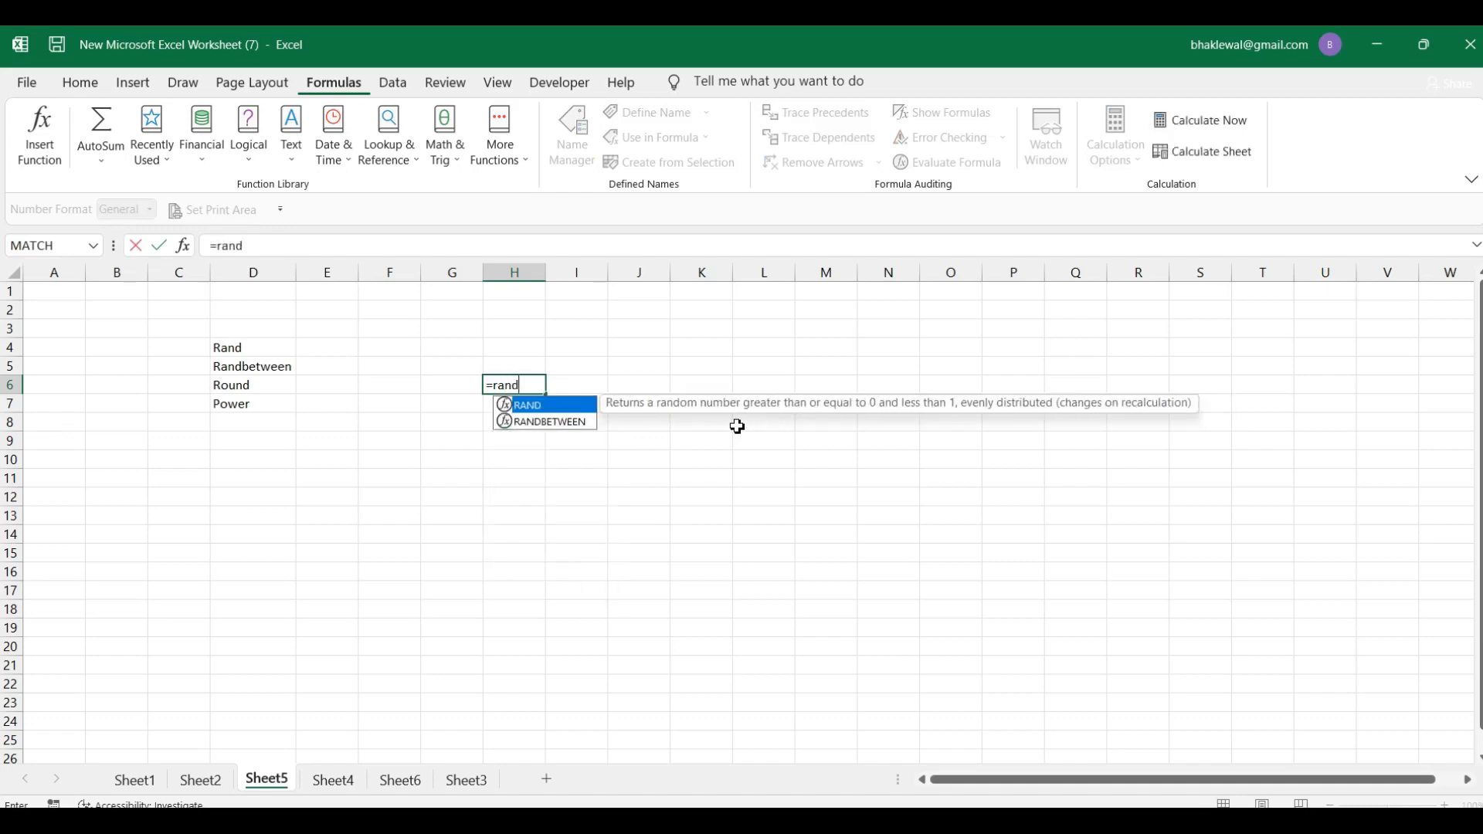
pyautogui.press('Tab')
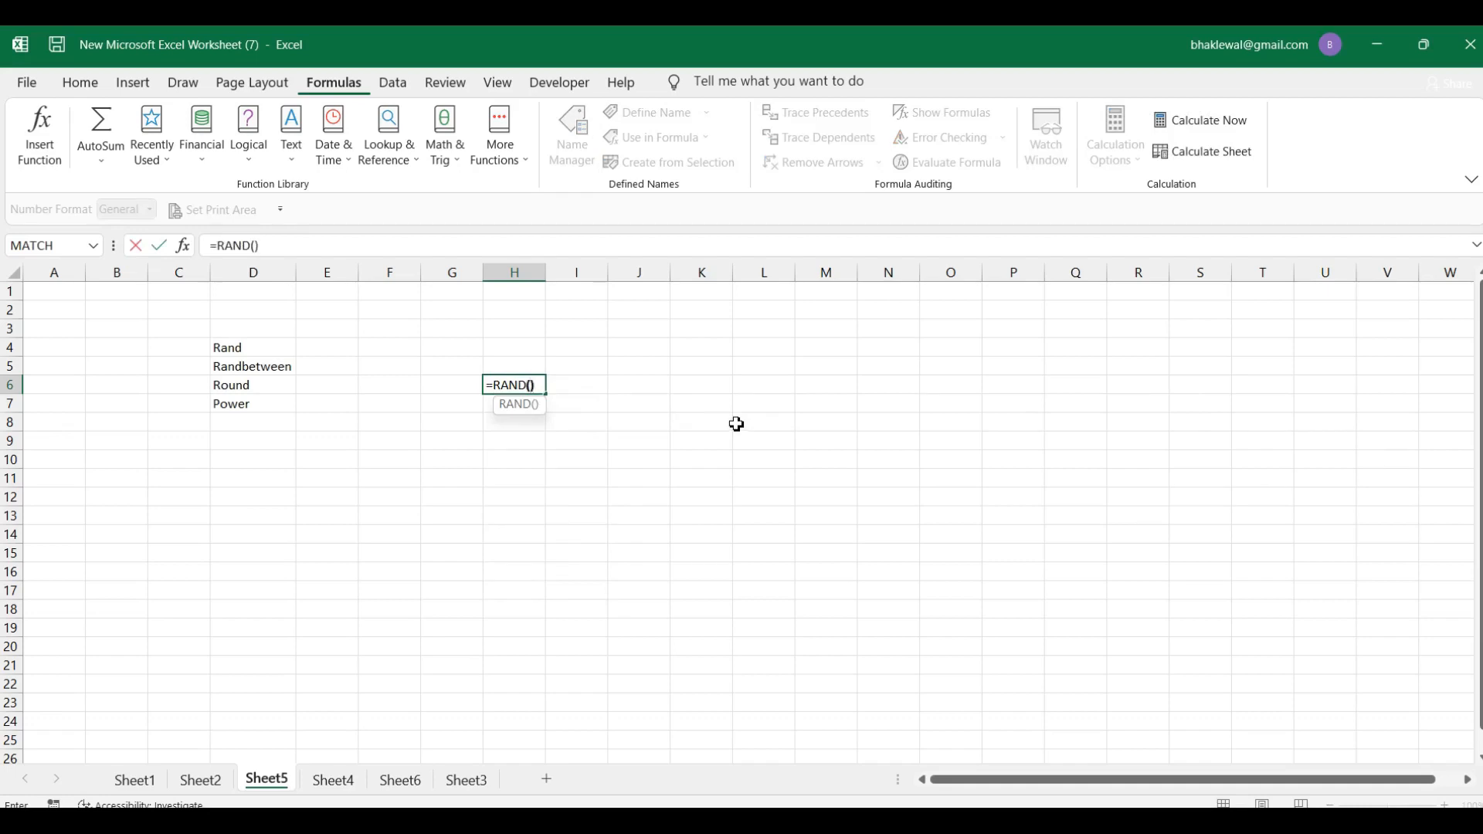
pyautogui.write(')')
pyautogui.press('Return')
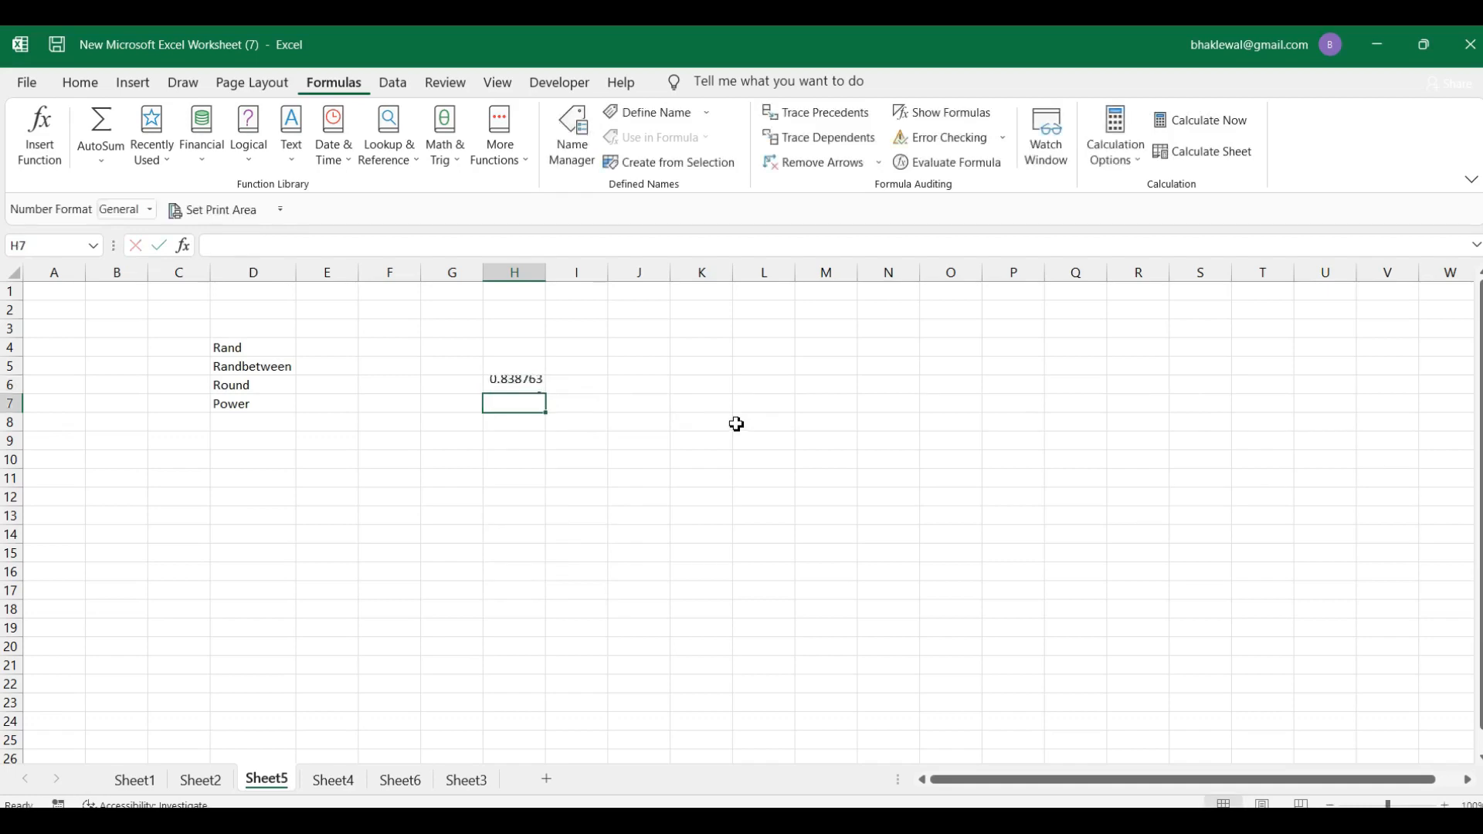
# - Fill the RAND formula from H6 across the range H6:S24 and look over the generated numbers
pyautogui.click(519, 386)
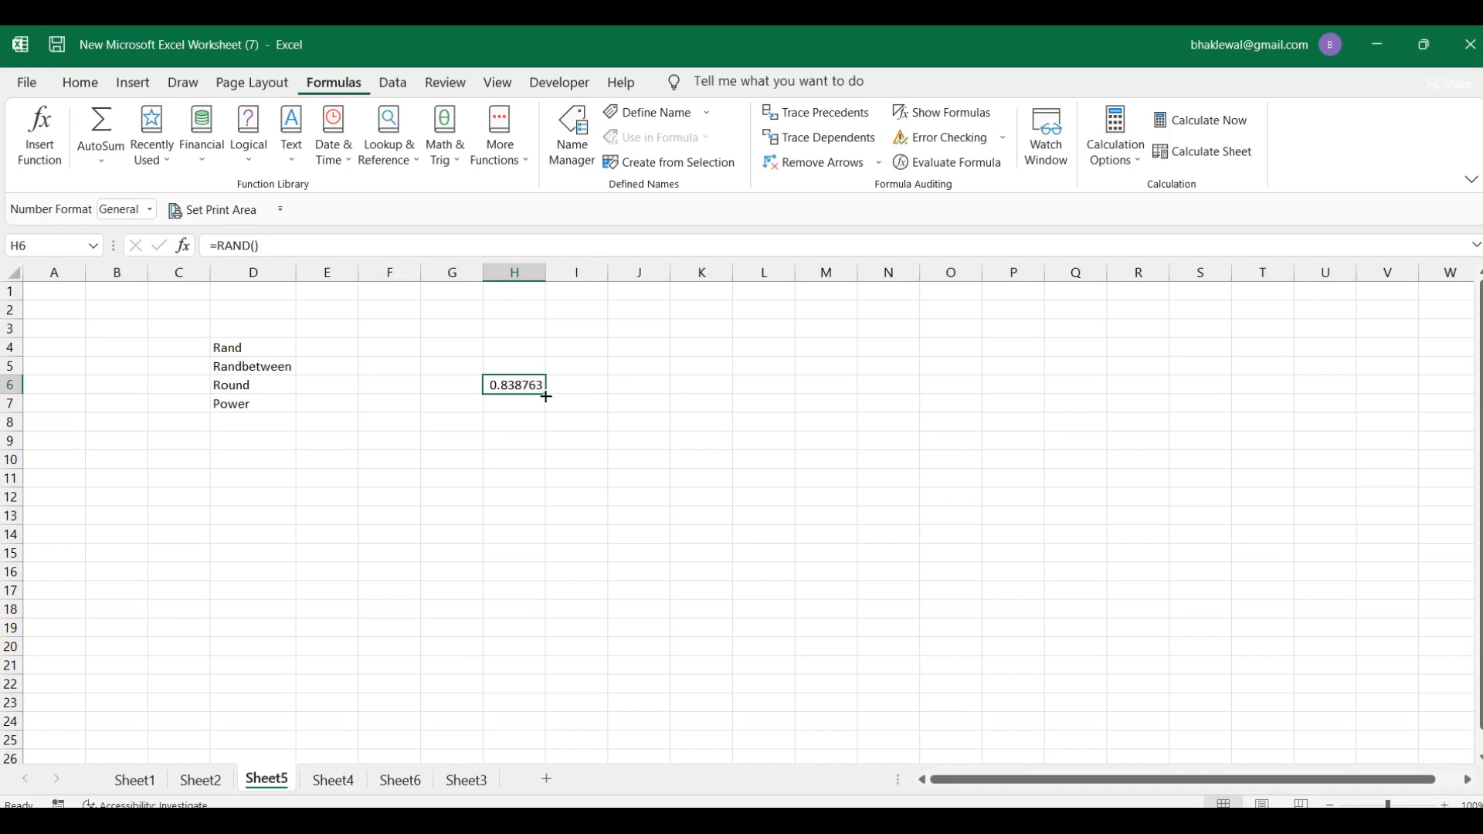
pyautogui.moveTo(548, 395); pyautogui.dragTo(1236, 732)
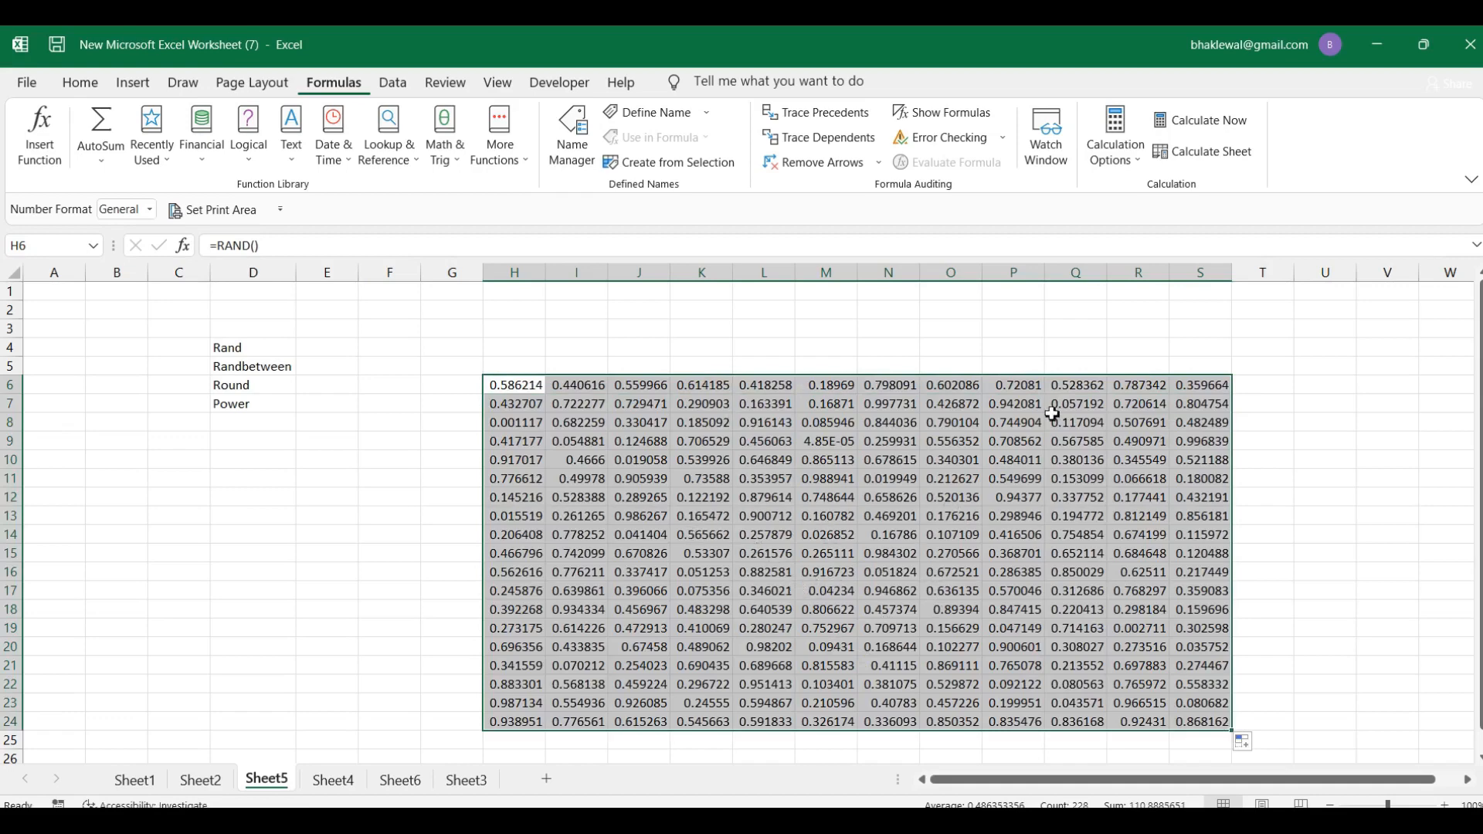
pyautogui.scroll(-1, 974, 489)
pyautogui.scroll(-1, 974, 489)
pyautogui.scroll(2, 965, 482)
# - Clear all the random numbers from the range H6:S25
pyautogui.click(452, 369)
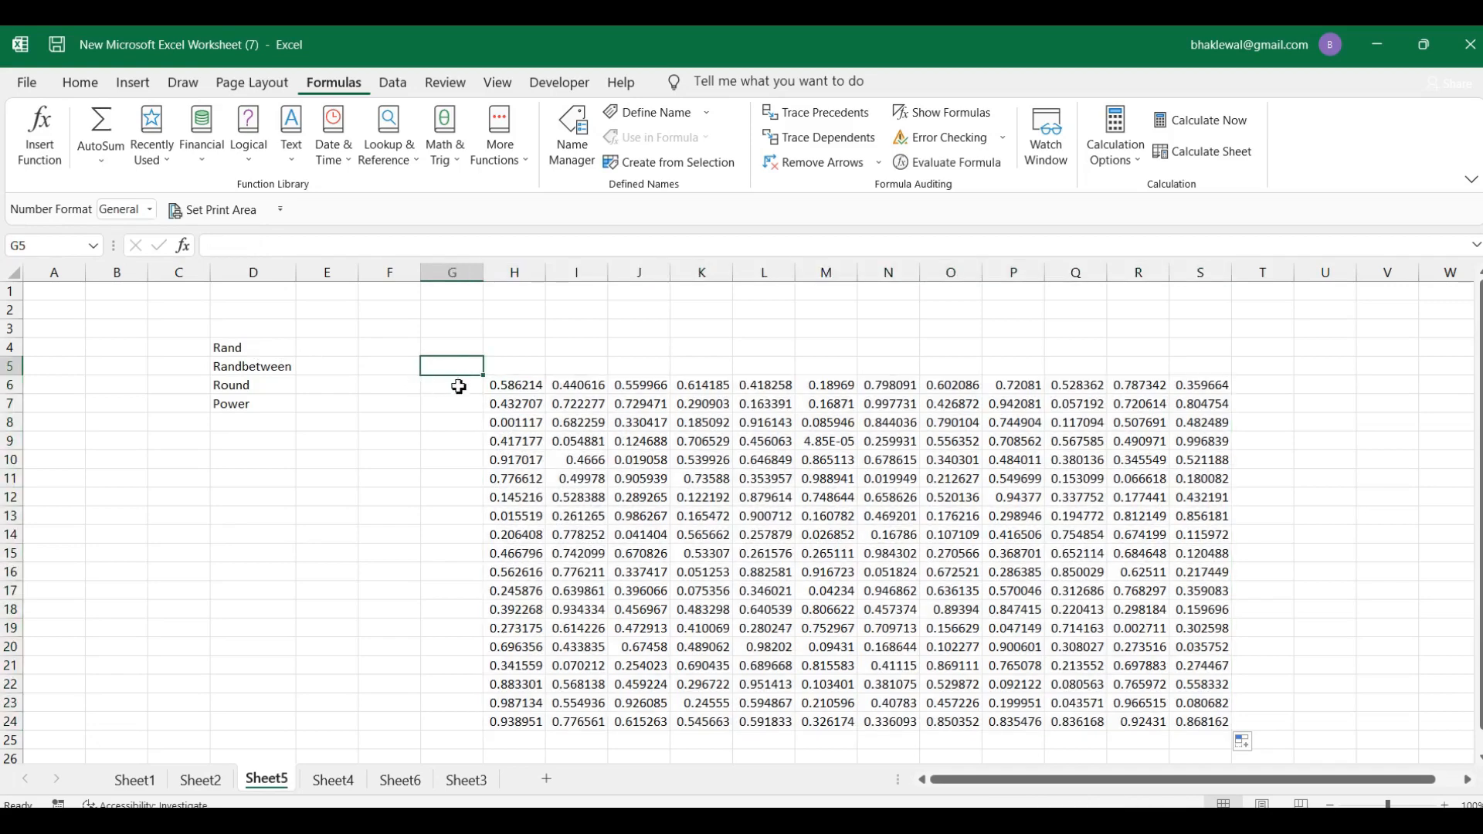
pyautogui.moveTo(530, 384); pyautogui.dragTo(1199, 739)
pyautogui.press('Delete')
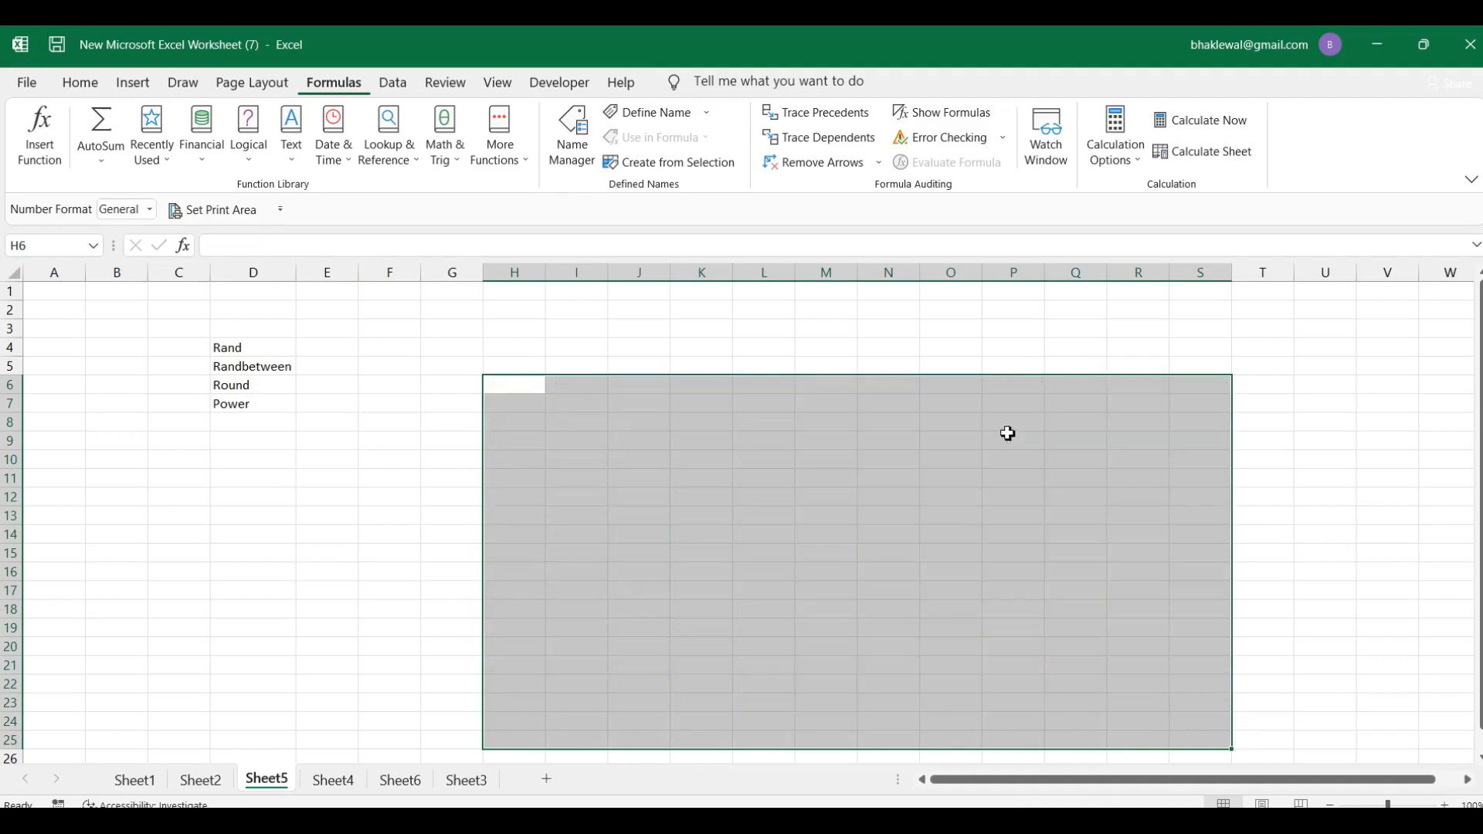
pyautogui.click(447, 441)
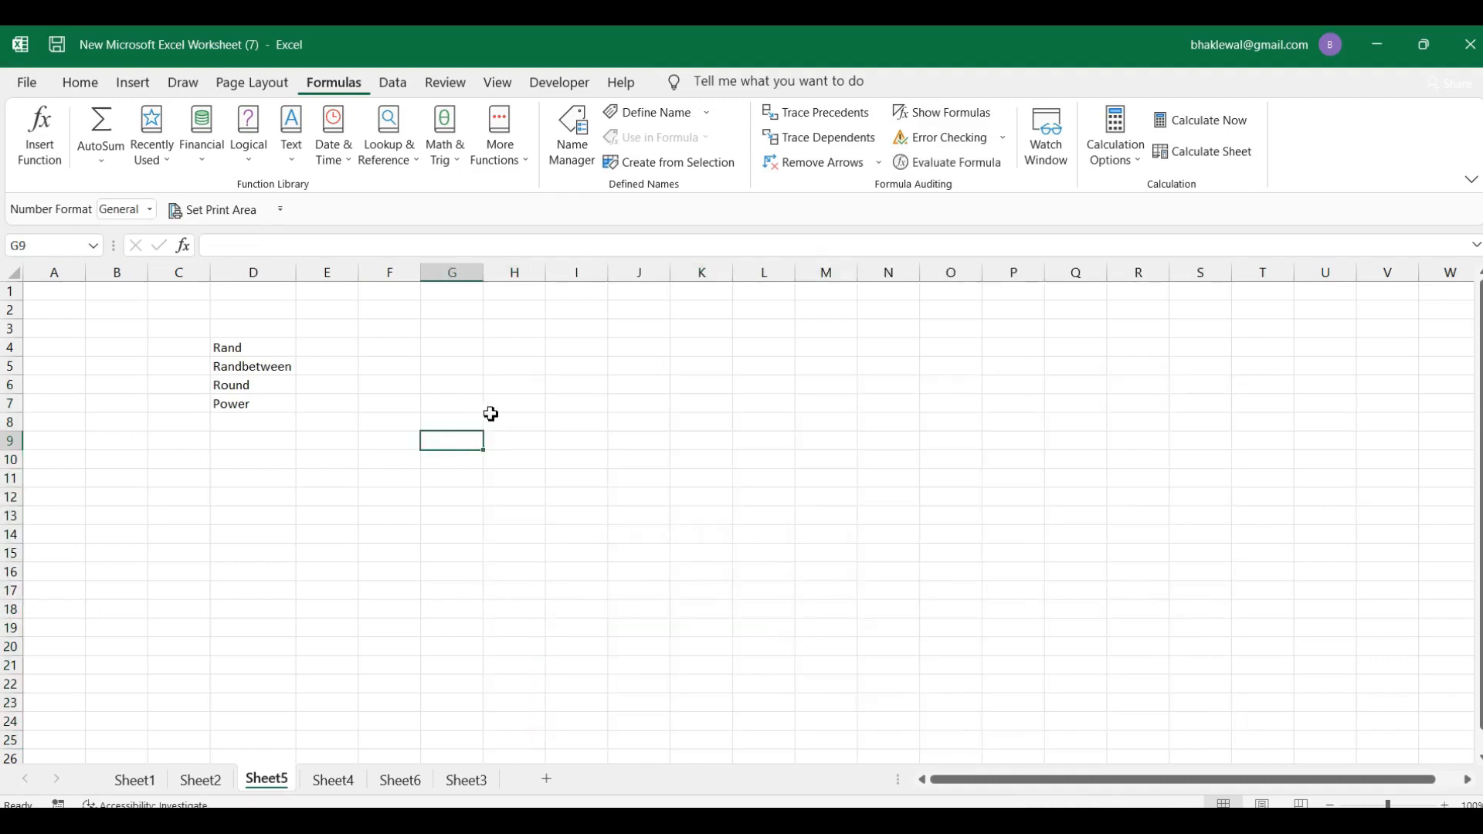
# - Enter a RANDBETWEEN formula in H7 with bottom value 40 and top value 100
pyautogui.click(541, 408)
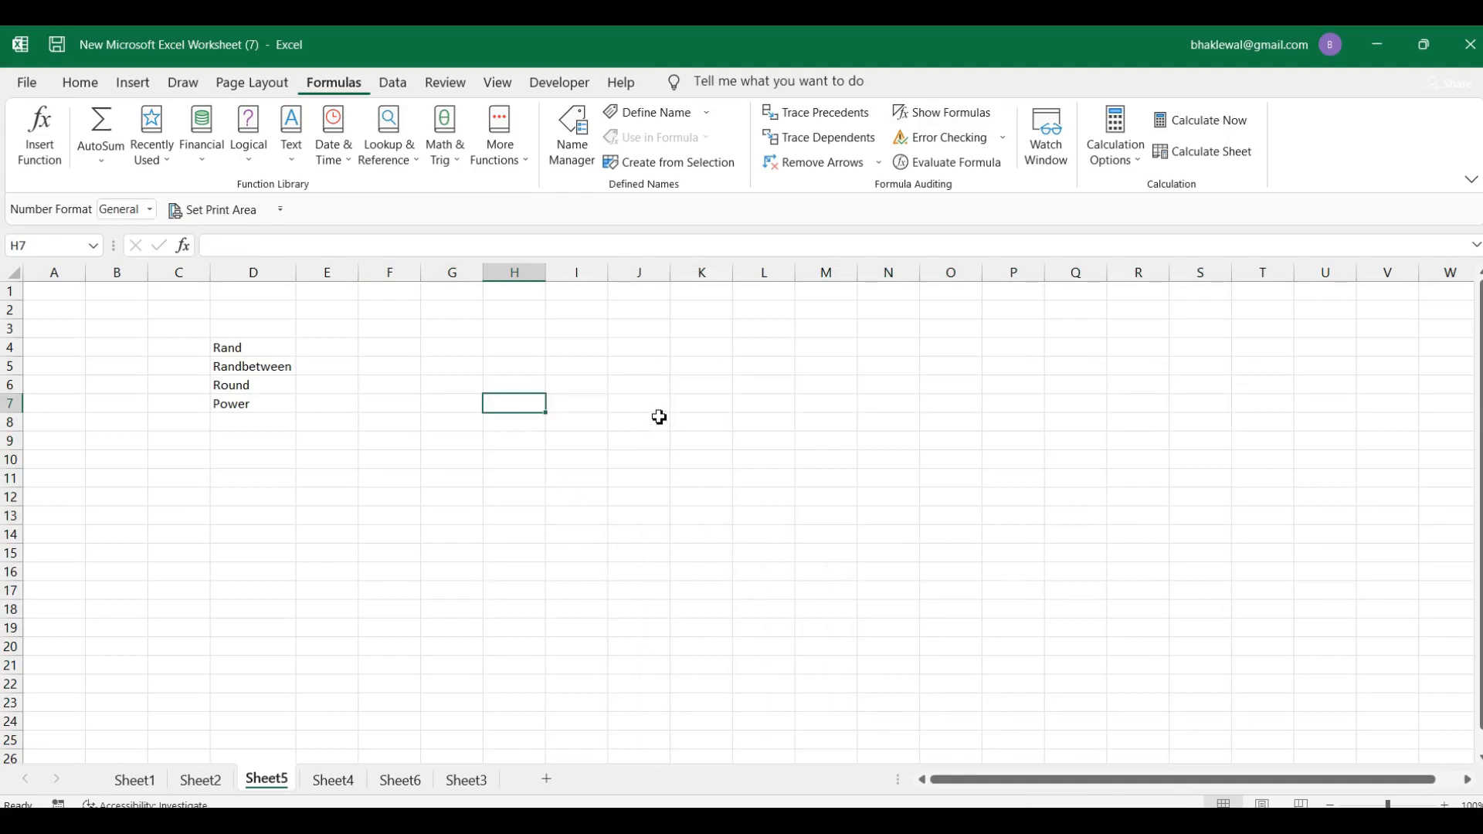
pyautogui.write('=')
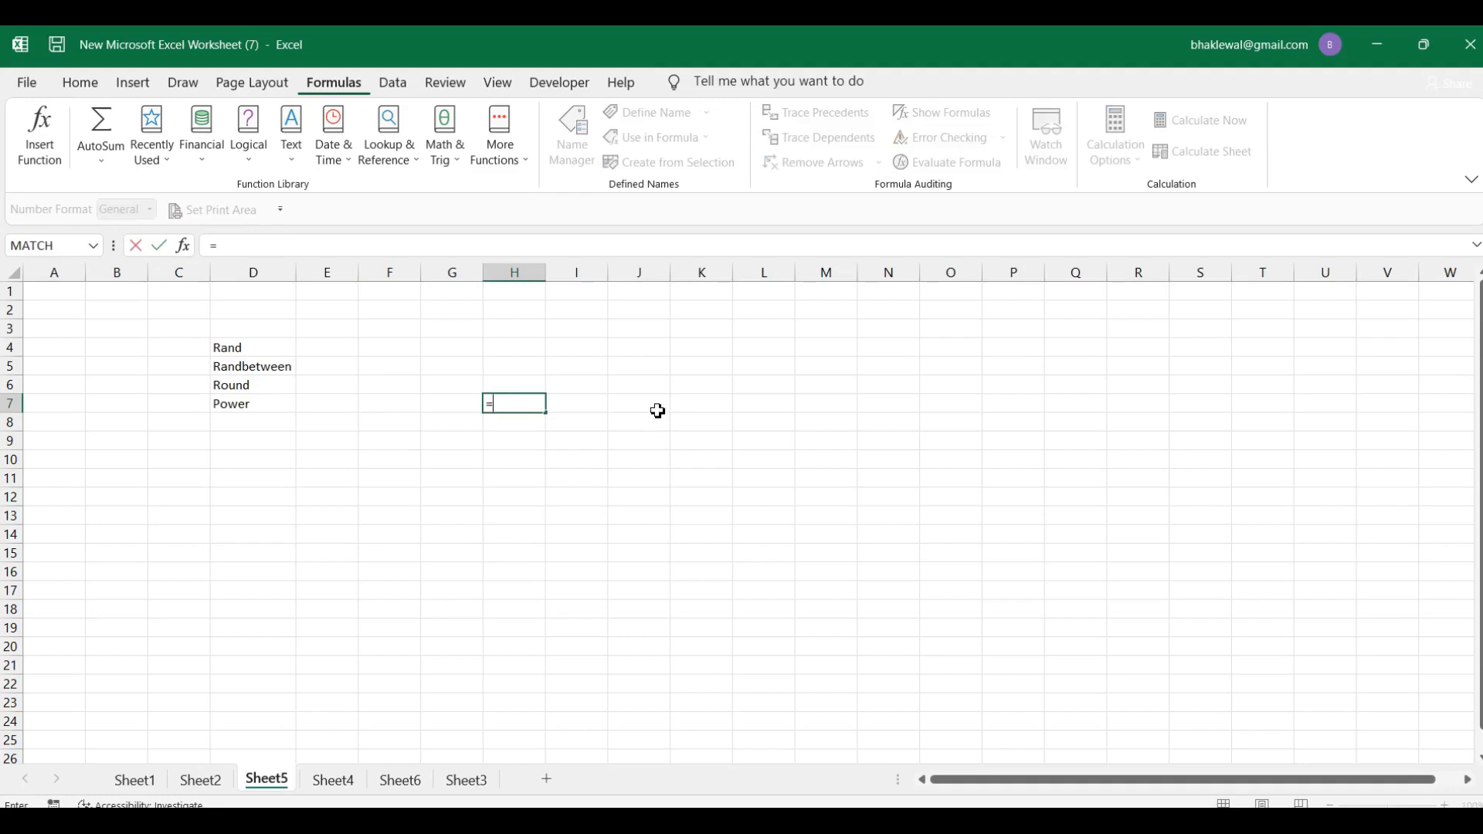
pyautogui.write('r')
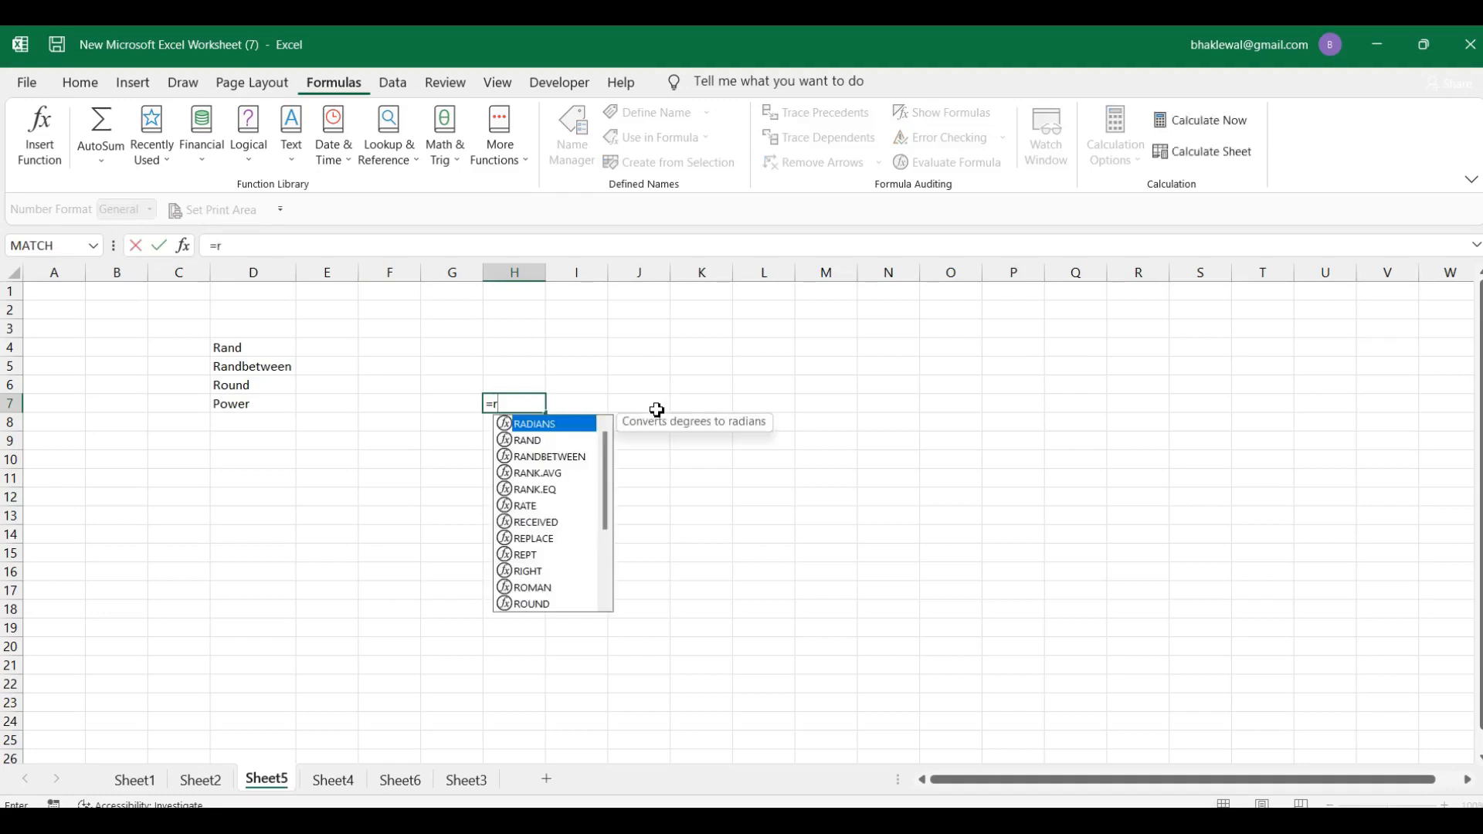
pyautogui.write('and')
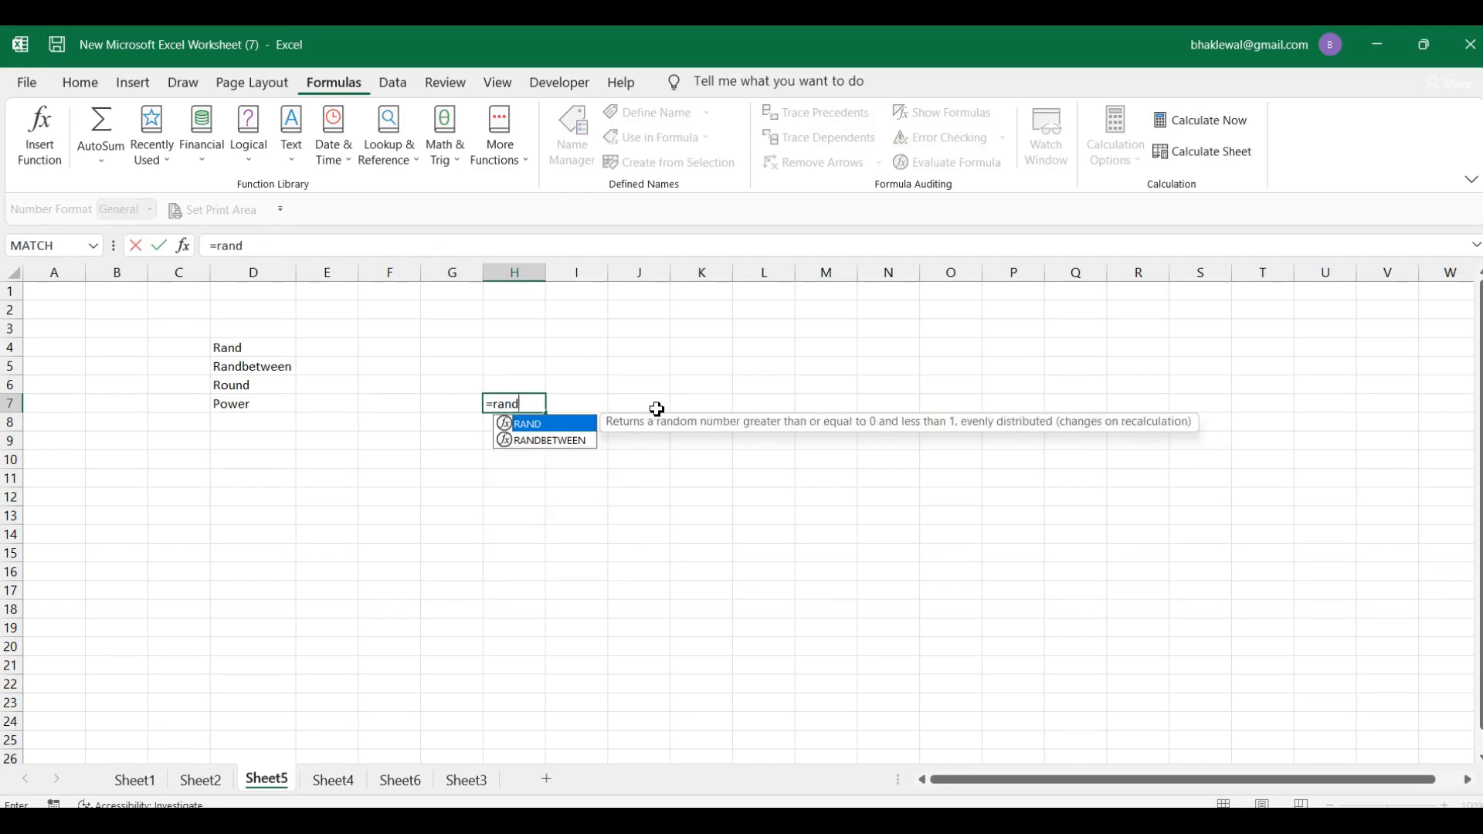
pyautogui.write('bet')
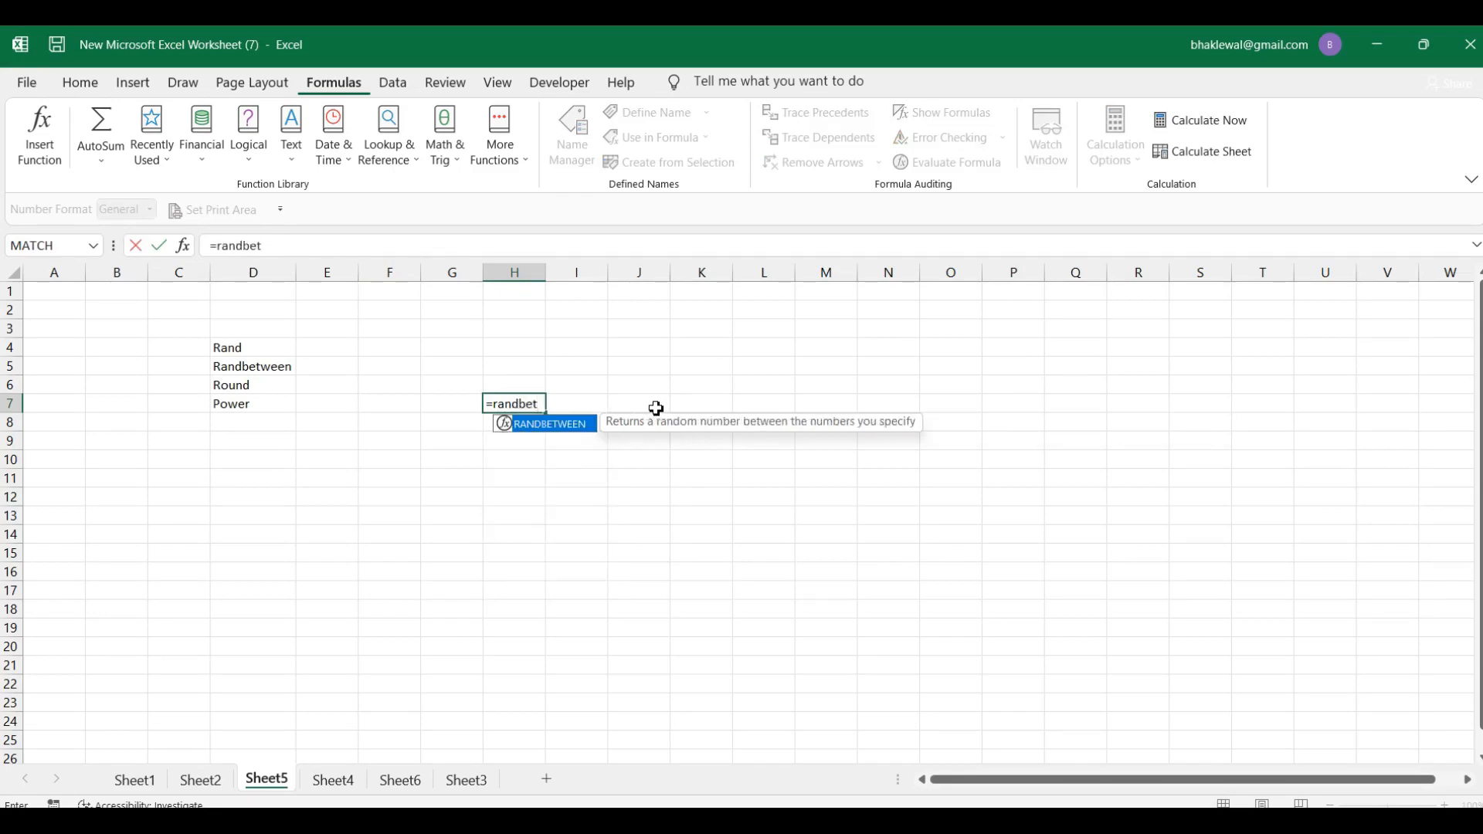
pyautogui.press('Tab')
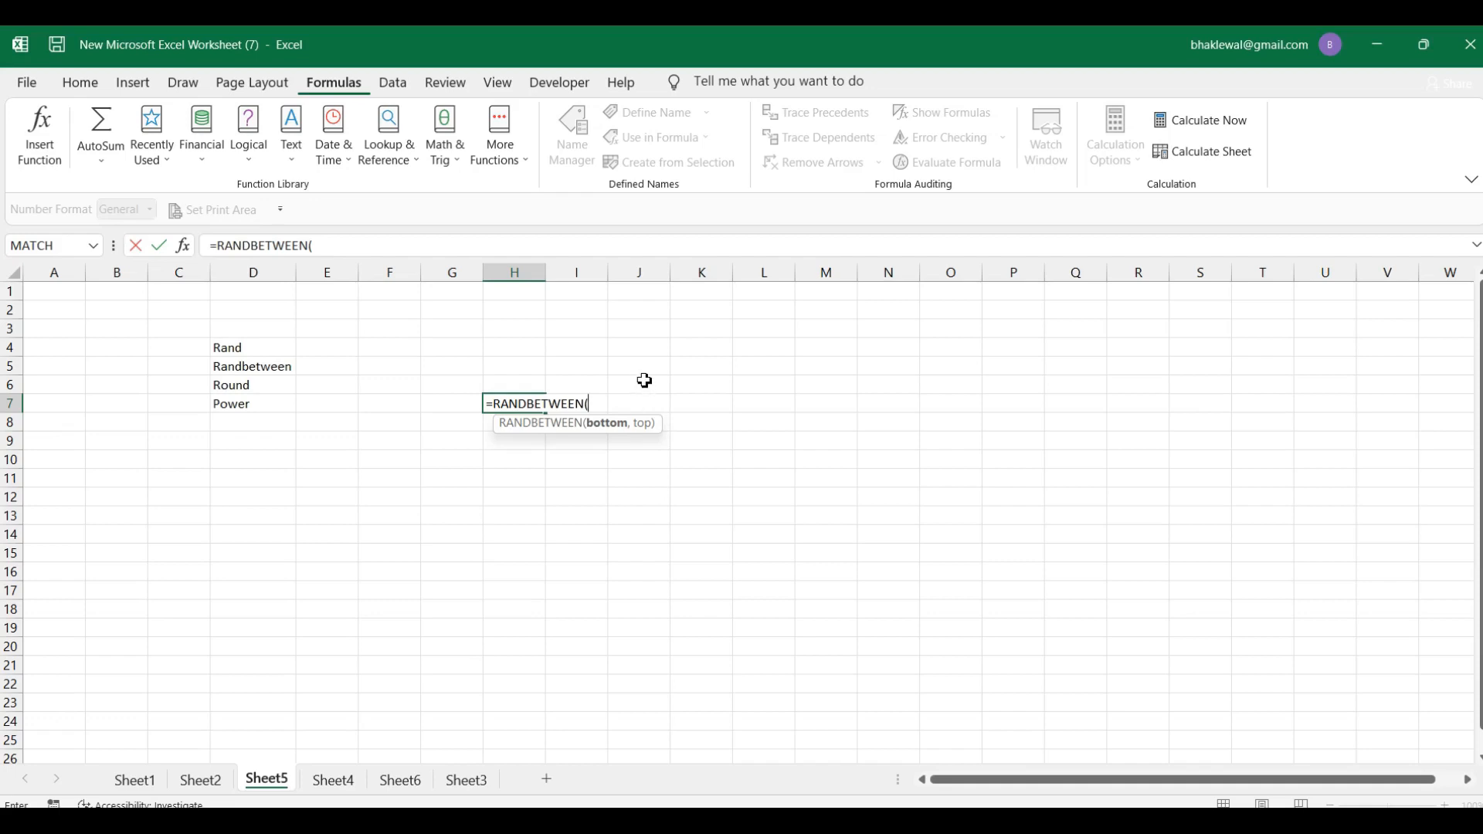
pyautogui.write('40,100')
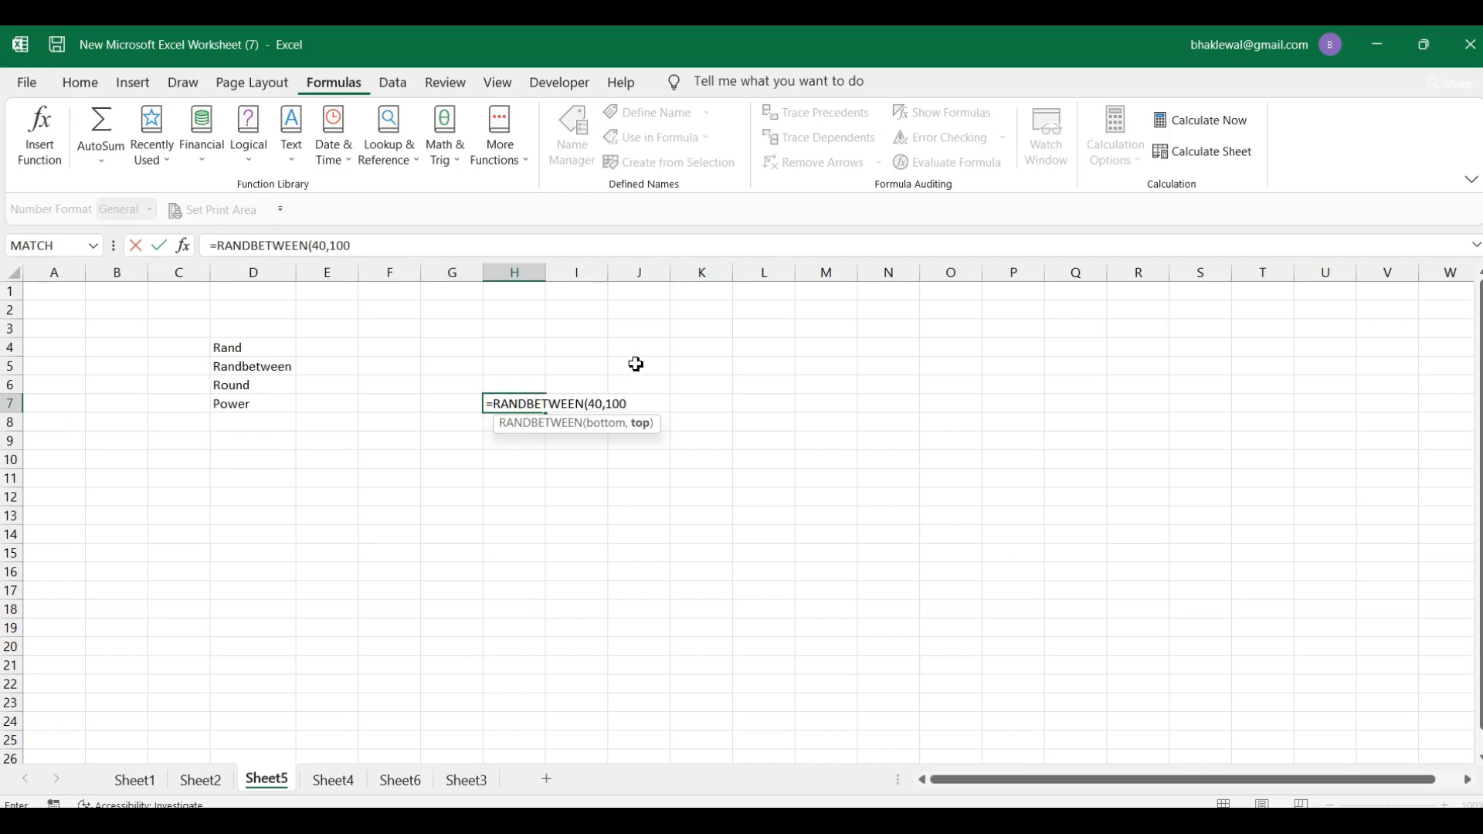
pyautogui.write(')')
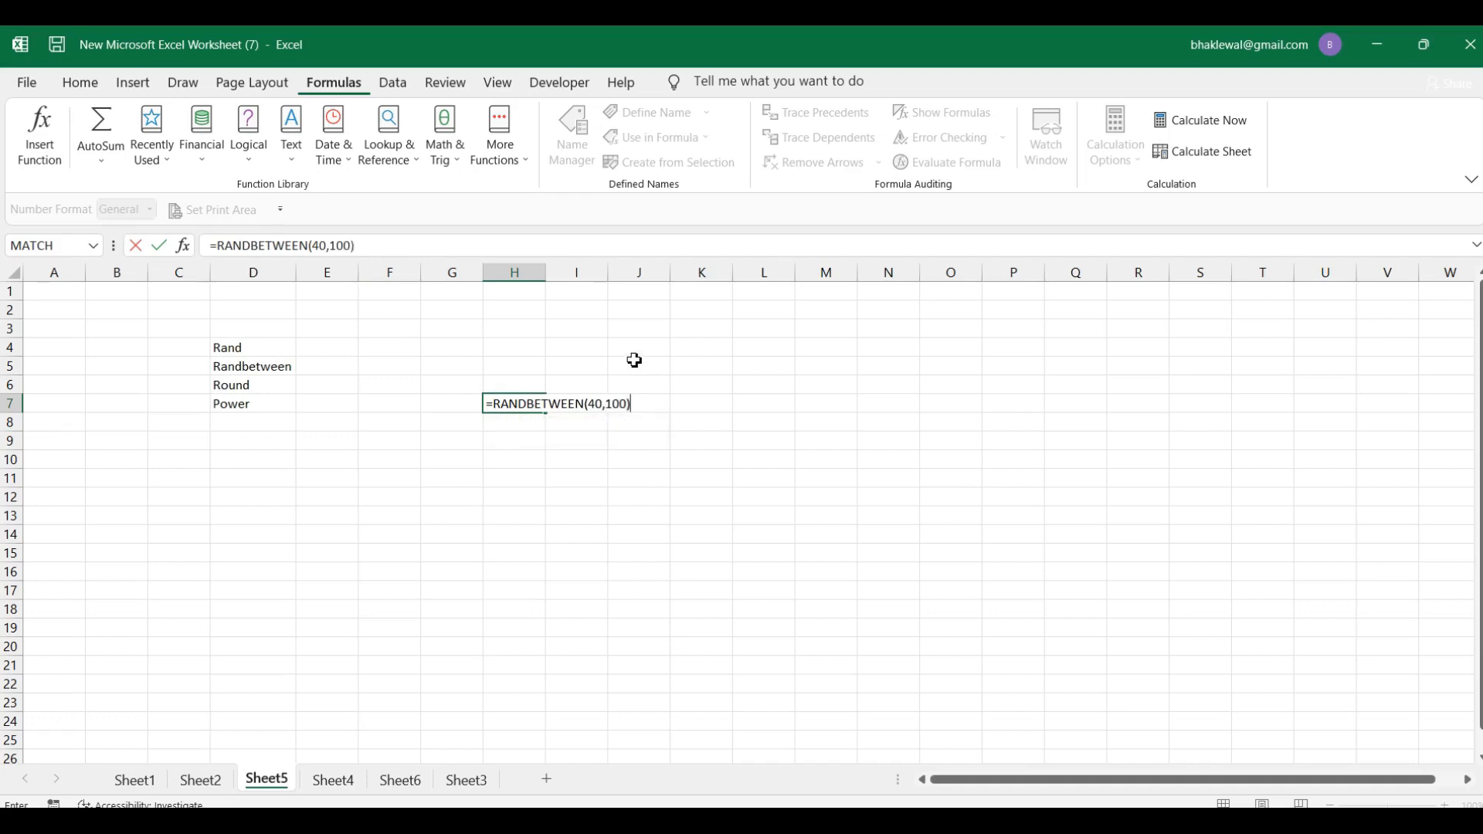
pyautogui.press('Return')
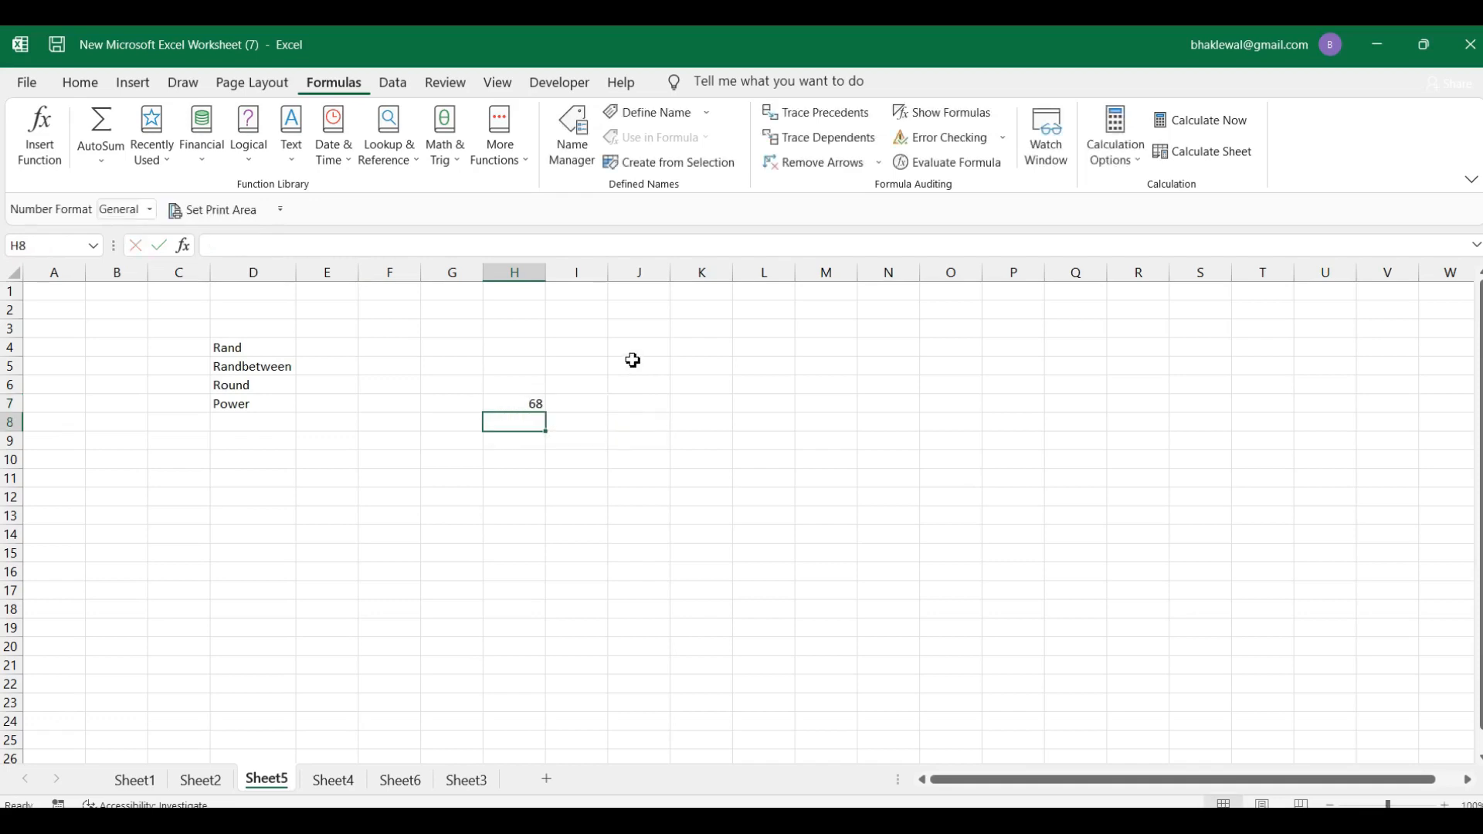
# - Fill the RANDBETWEEN formula from H7 across the range H7:T22
pyautogui.click(519, 402)
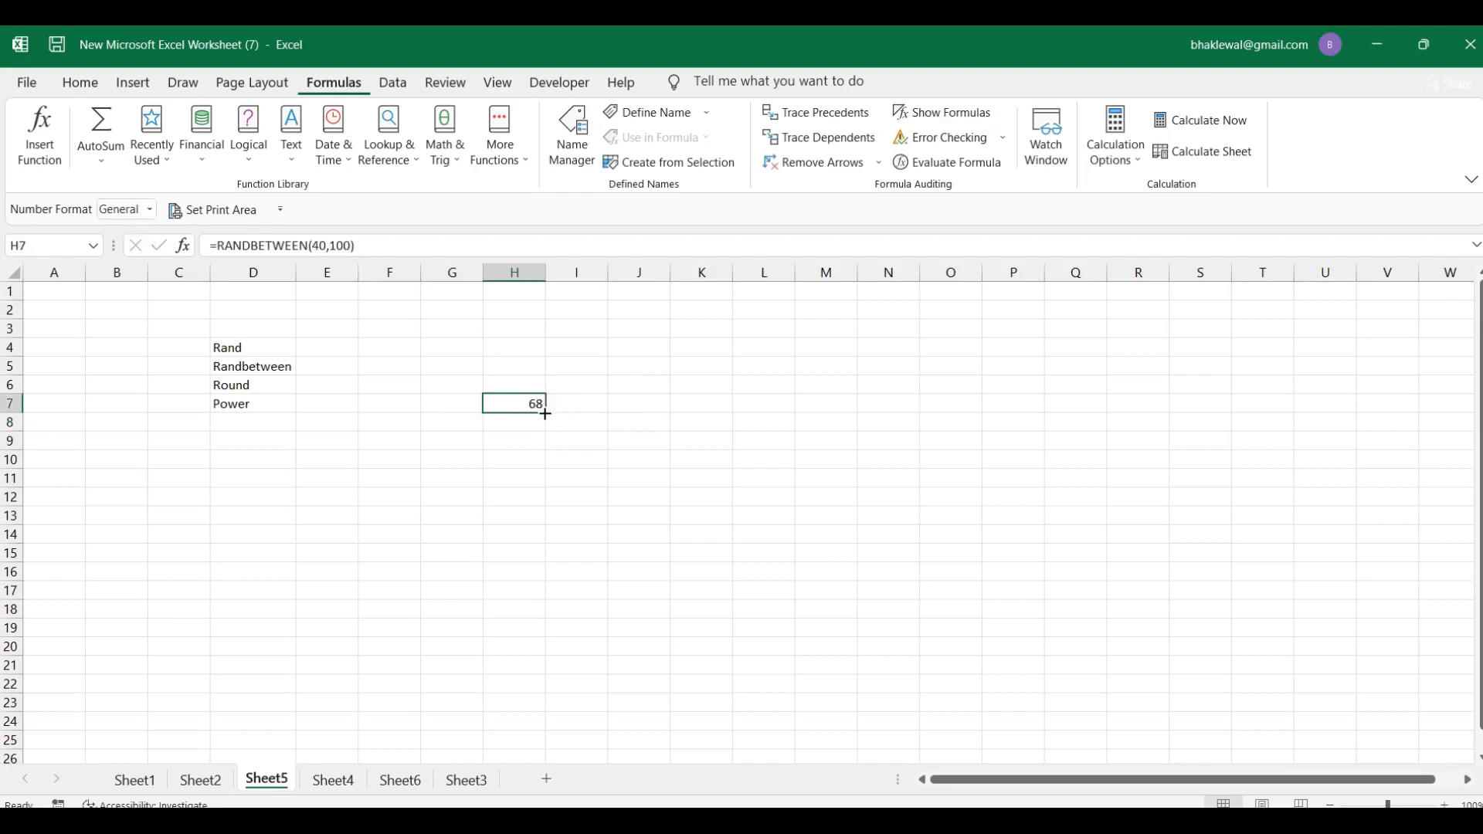
pyautogui.moveTo(545, 413); pyautogui.dragTo(1335, 687)
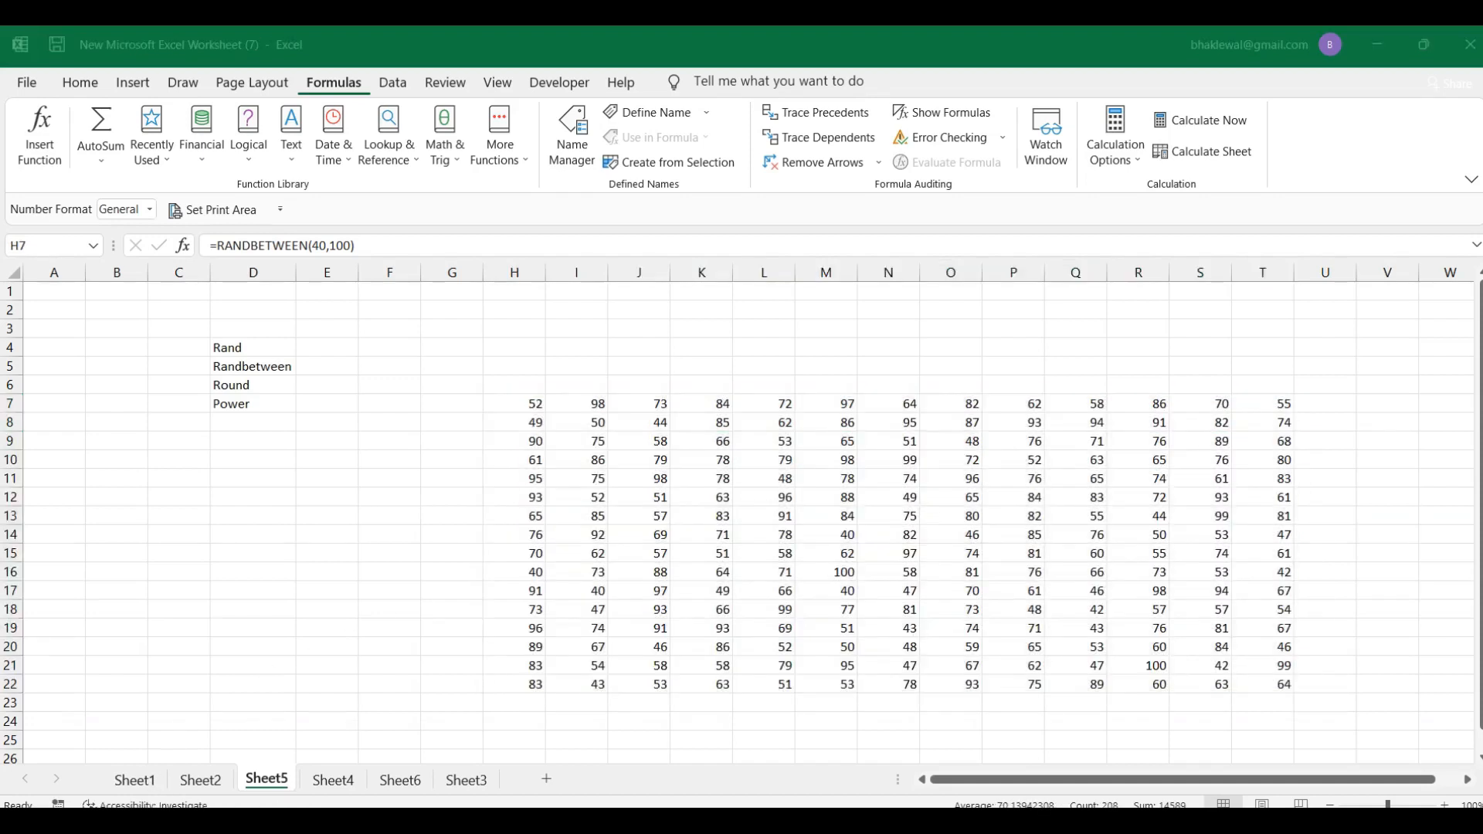
pyautogui.click(537, 414)
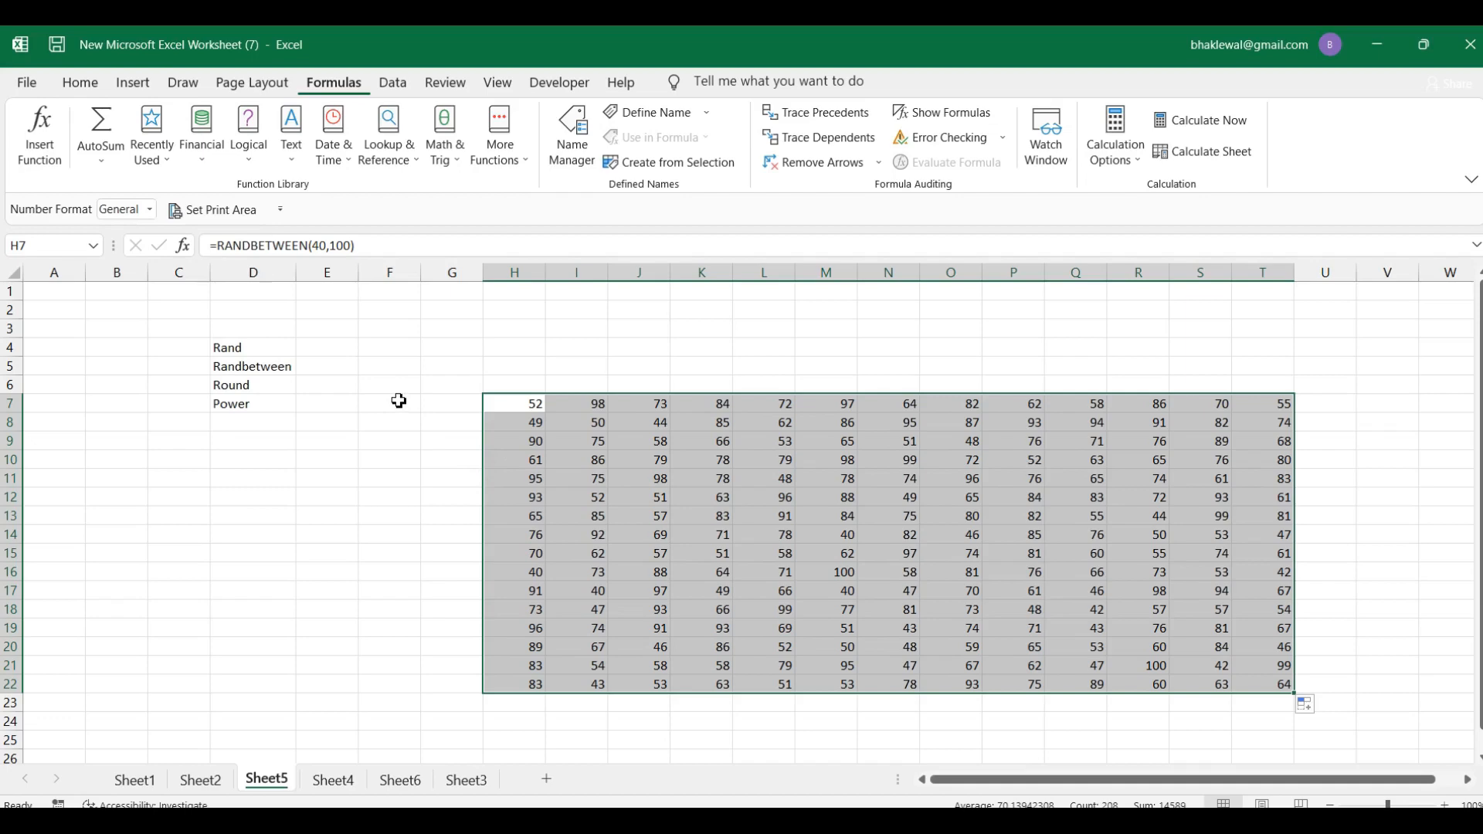
# - Clear all the random numbers from the range H7:T22
pyautogui.press('Delete')
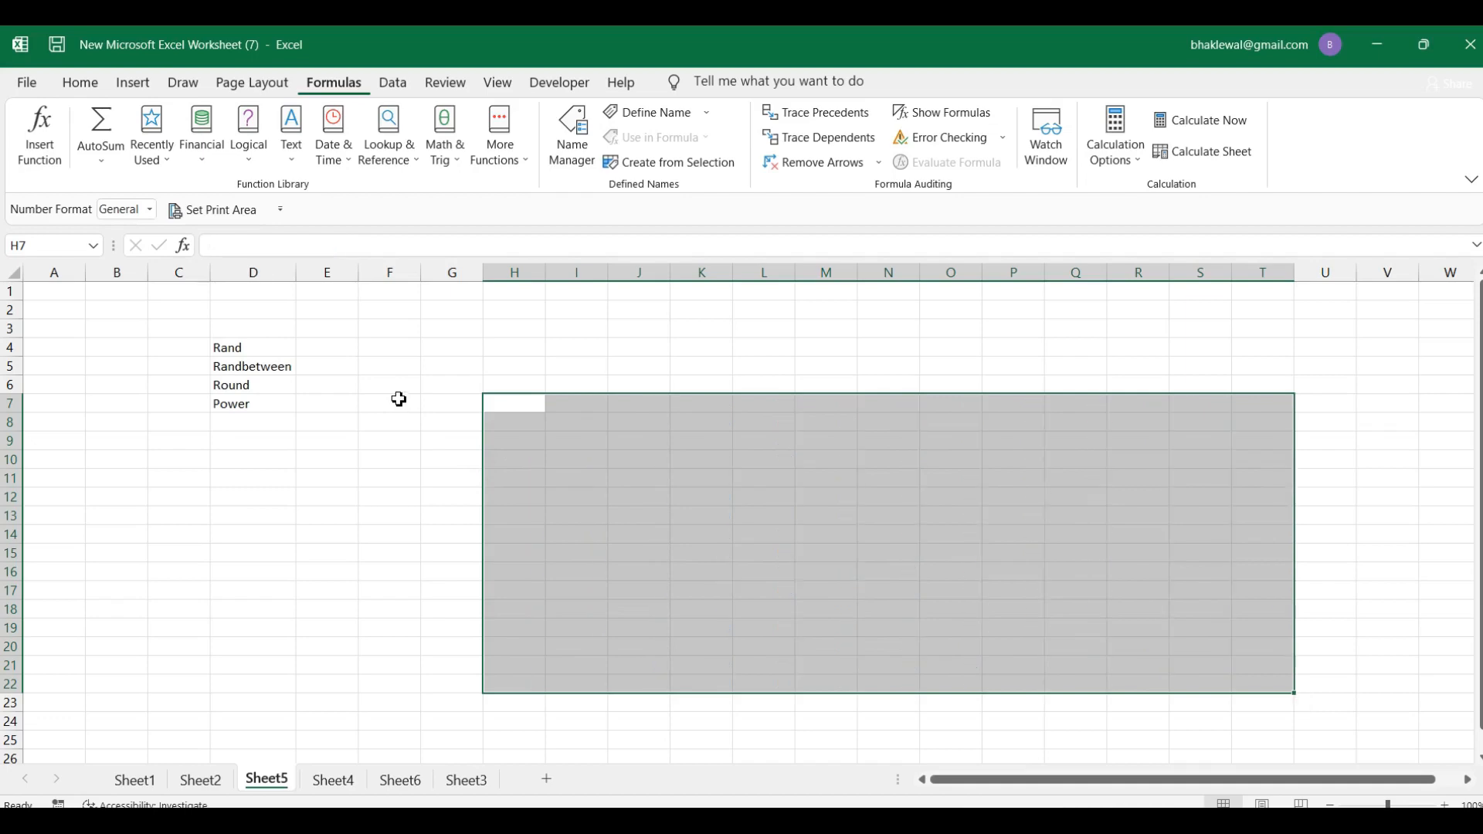
pyautogui.click(395, 402)
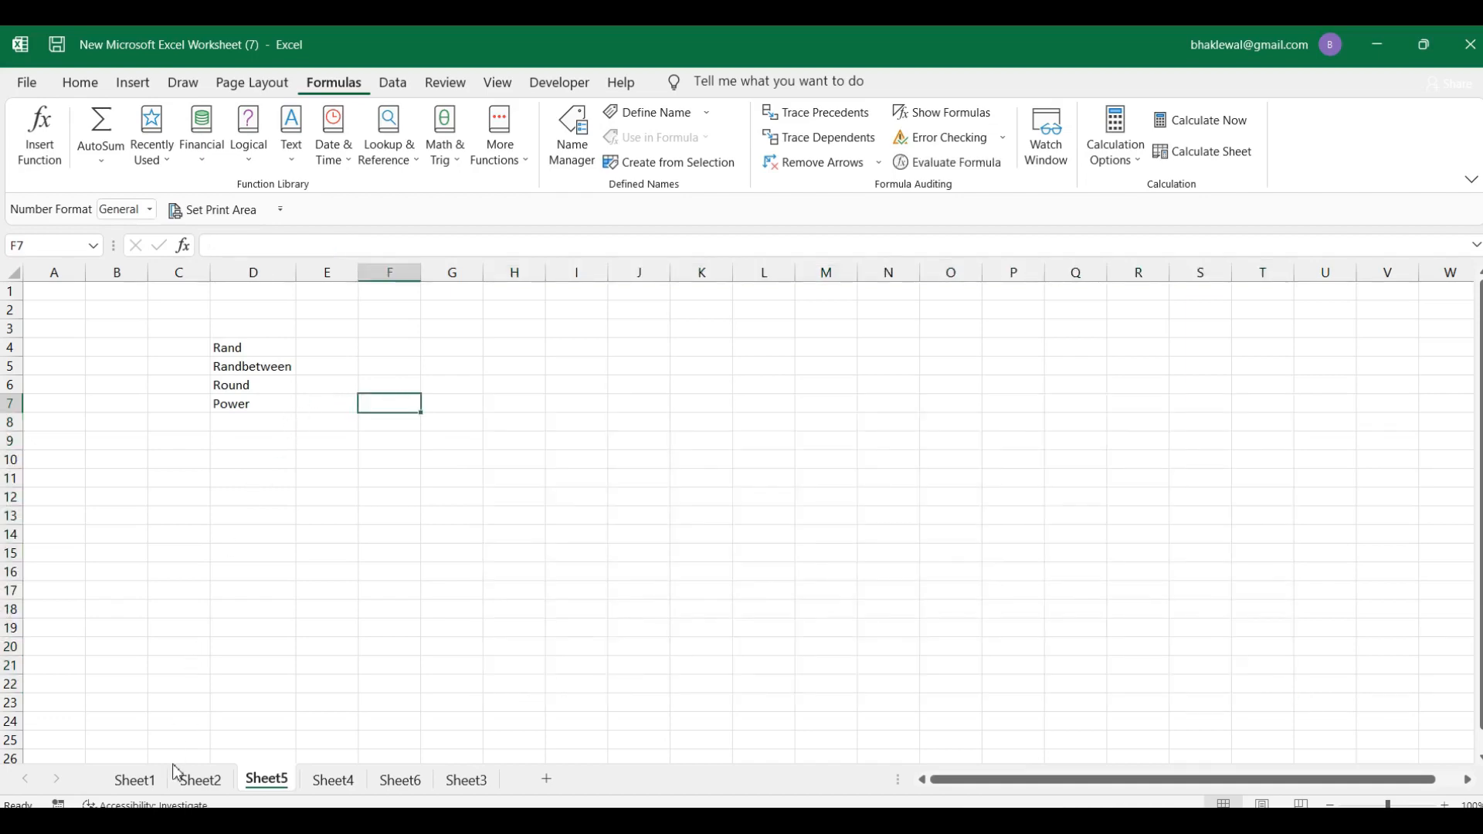
pyautogui.click(433, 456)
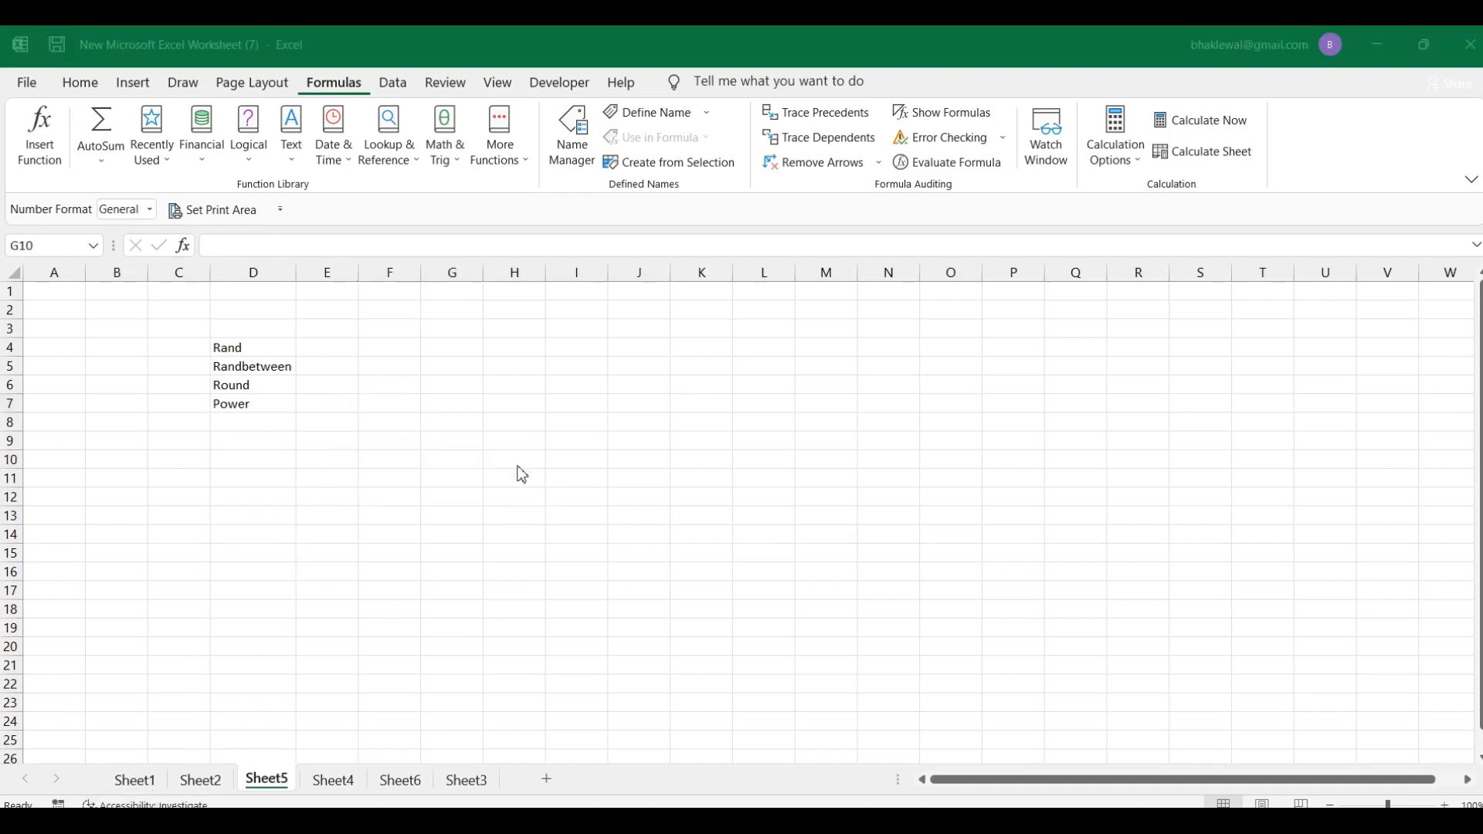
pyautogui.click(521, 428)
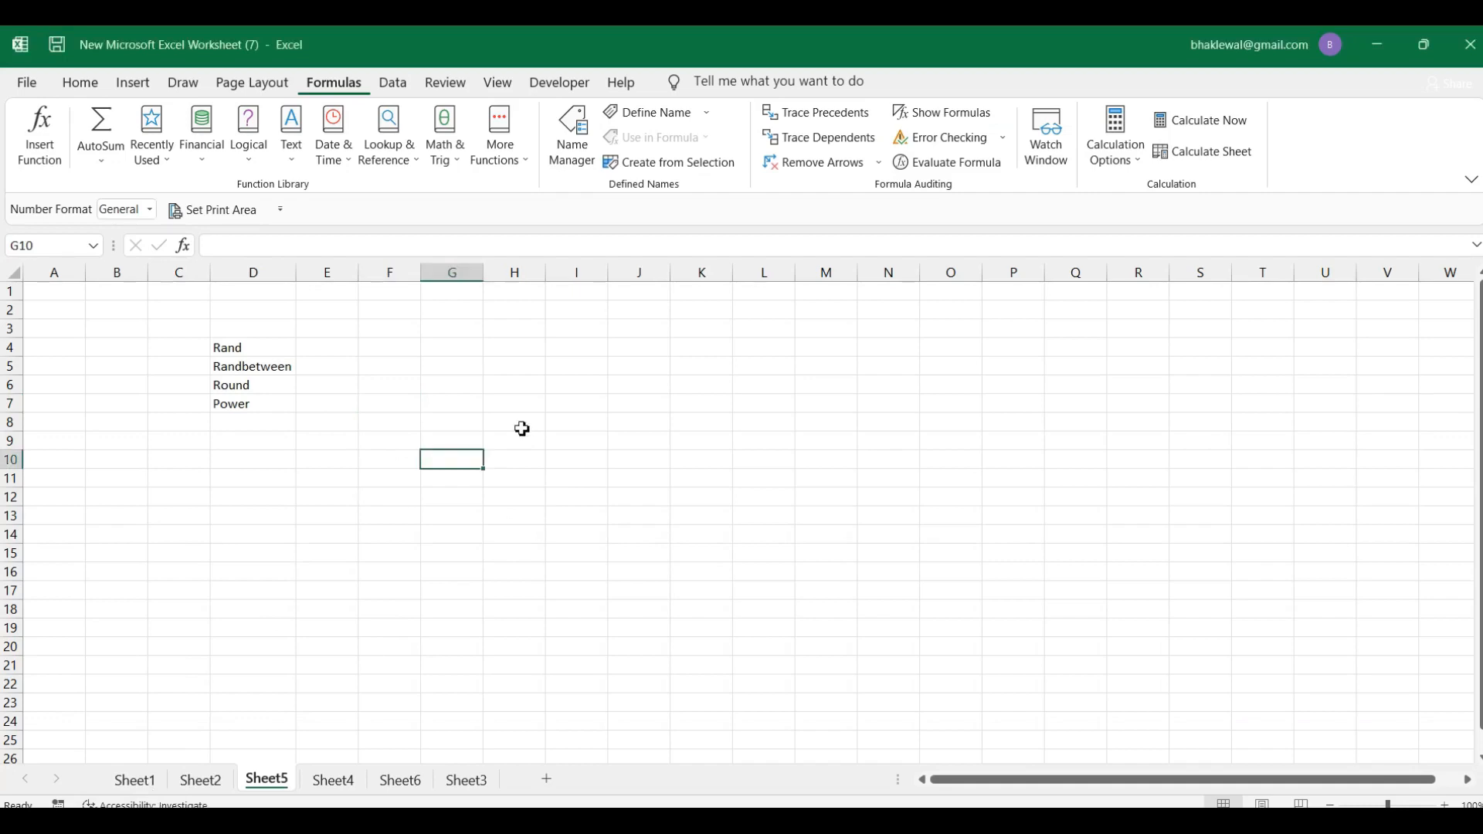
pyautogui.click(521, 428)
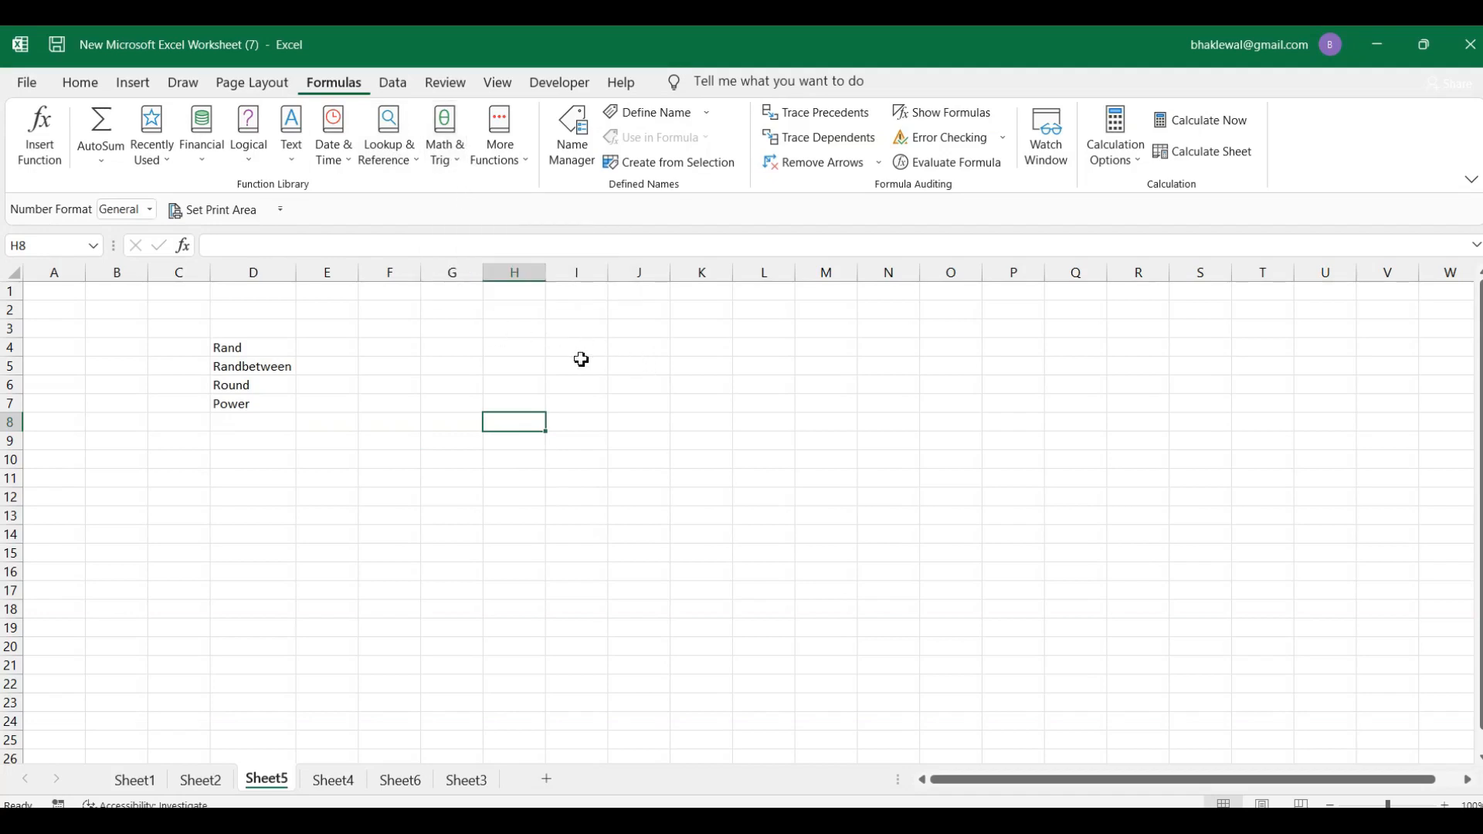
pyautogui.write('=')
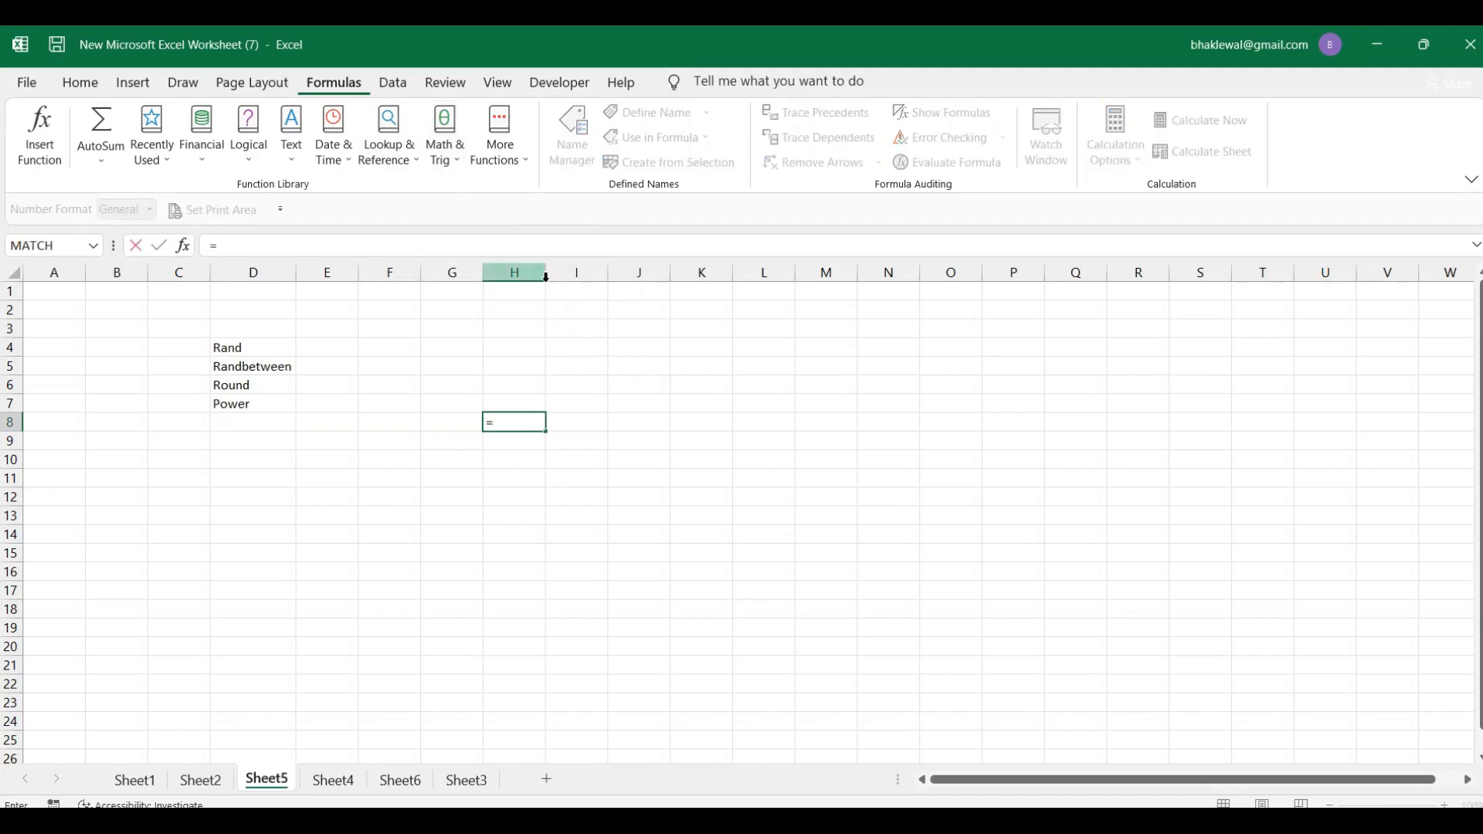
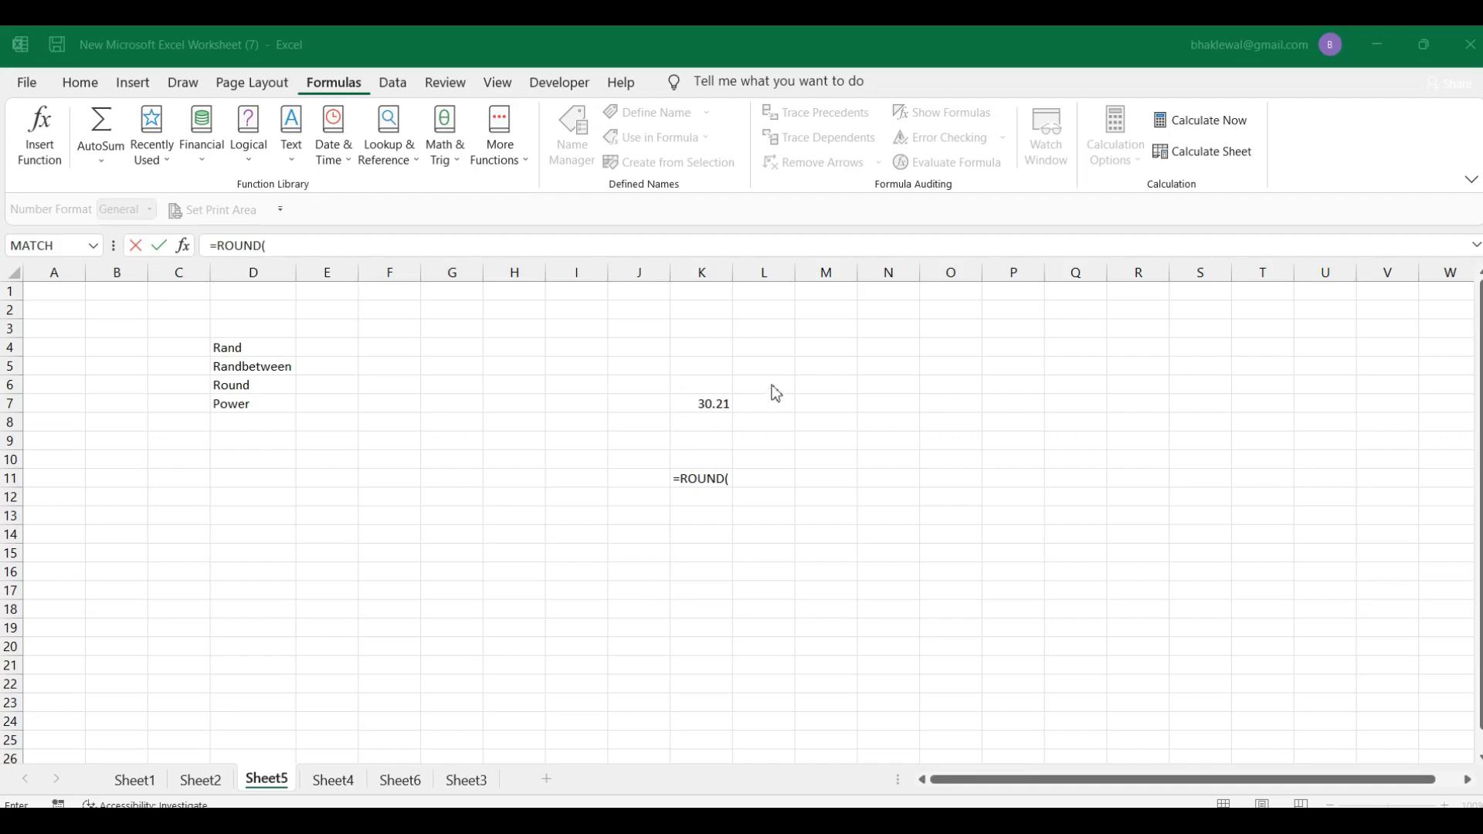
# - Complete the ROUND formula in K11 so it rounds the number in K7 to 0 digits
pyautogui.click(713, 402)
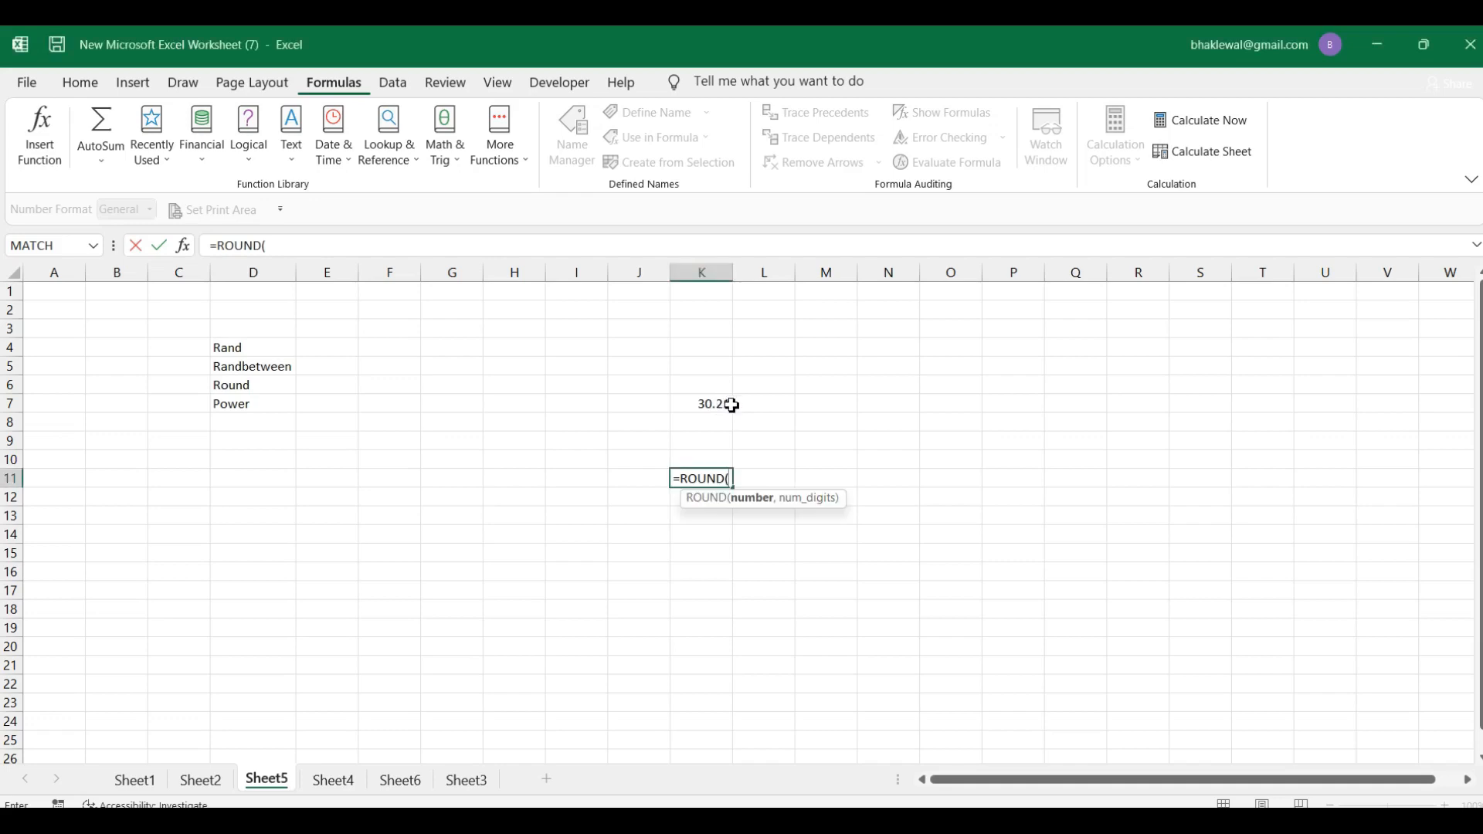
pyautogui.click(718, 404)
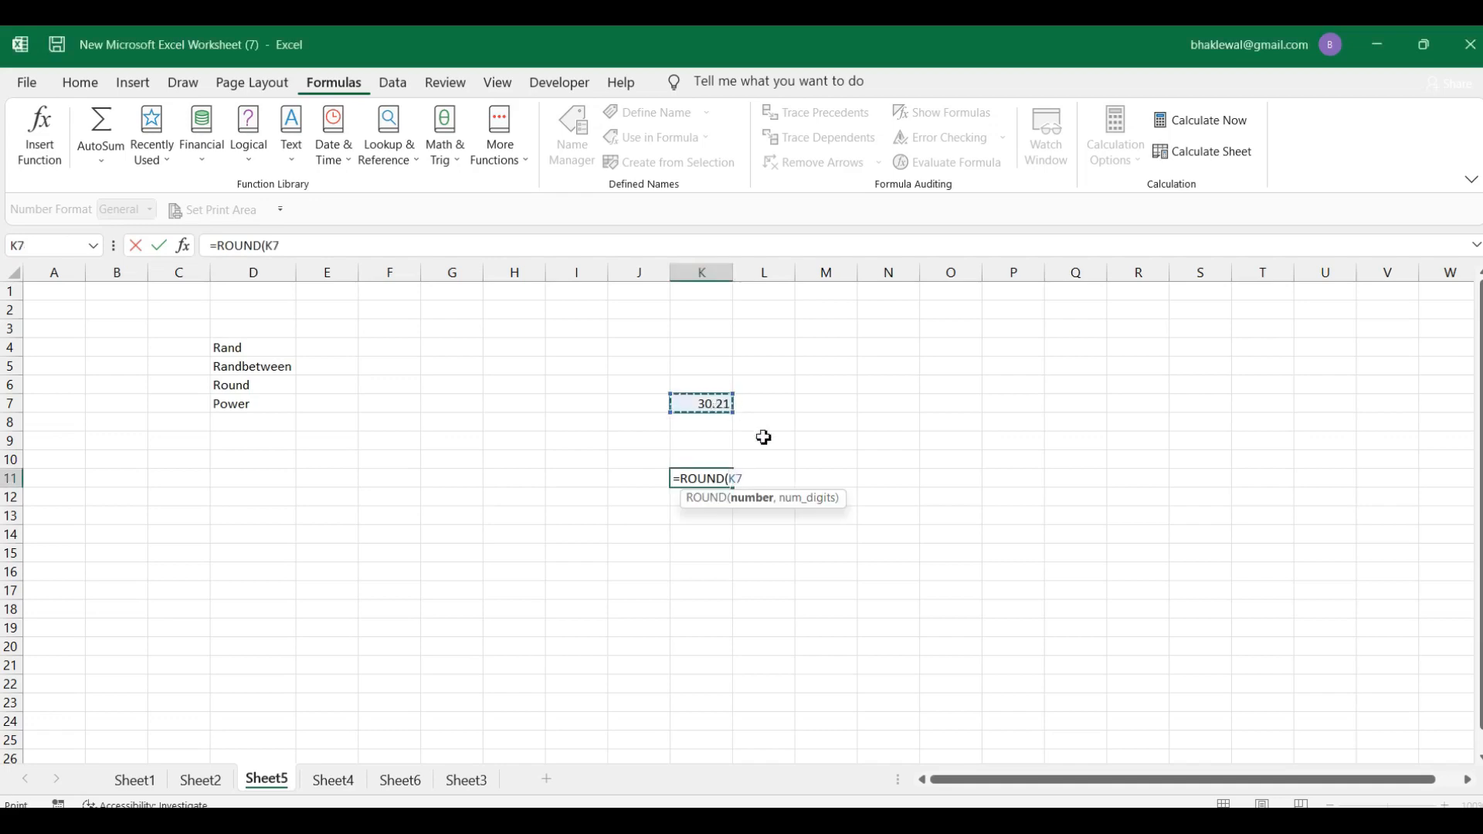
pyautogui.write(',0')
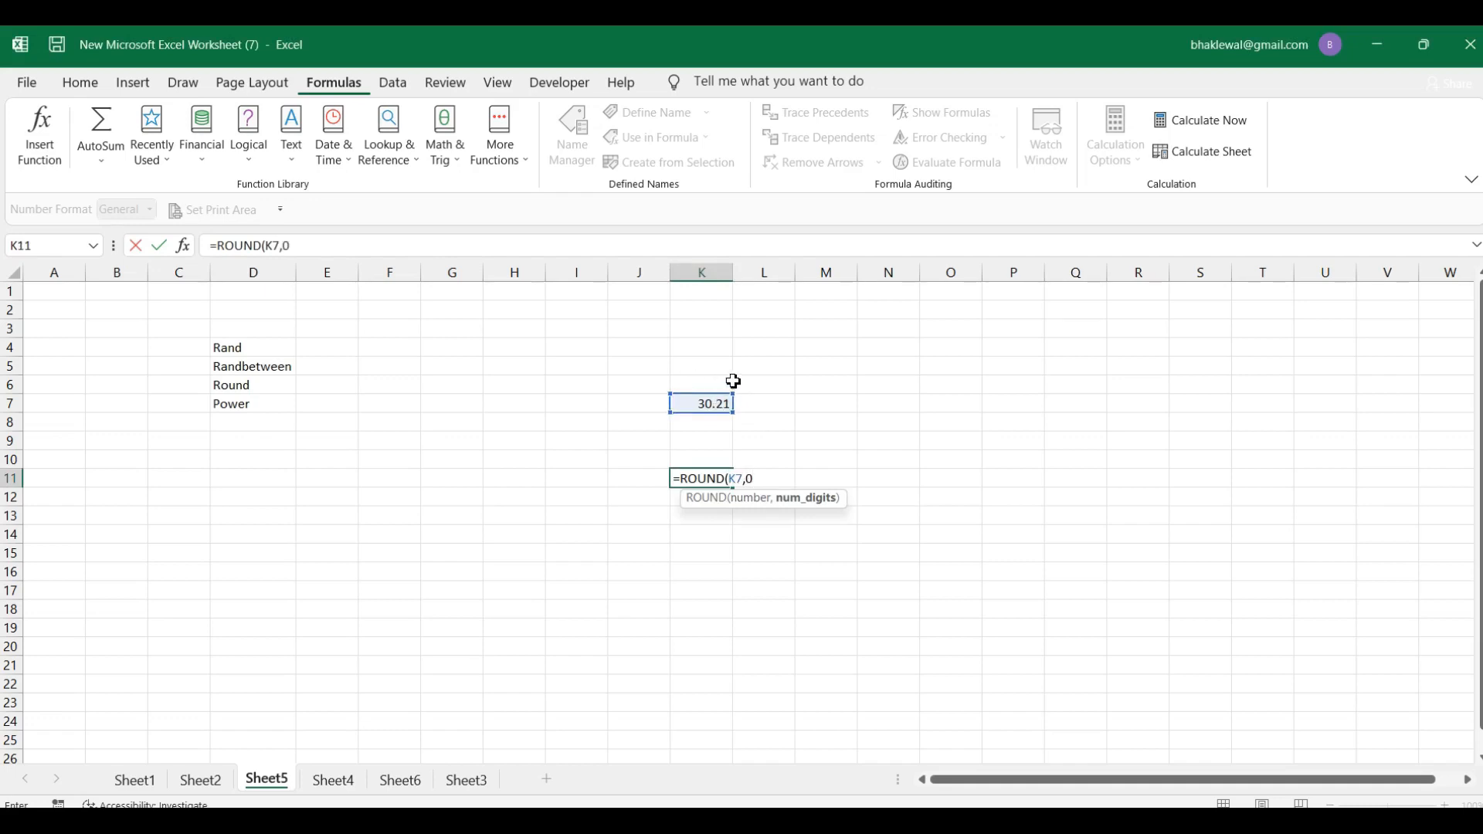
pyautogui.press('Return')
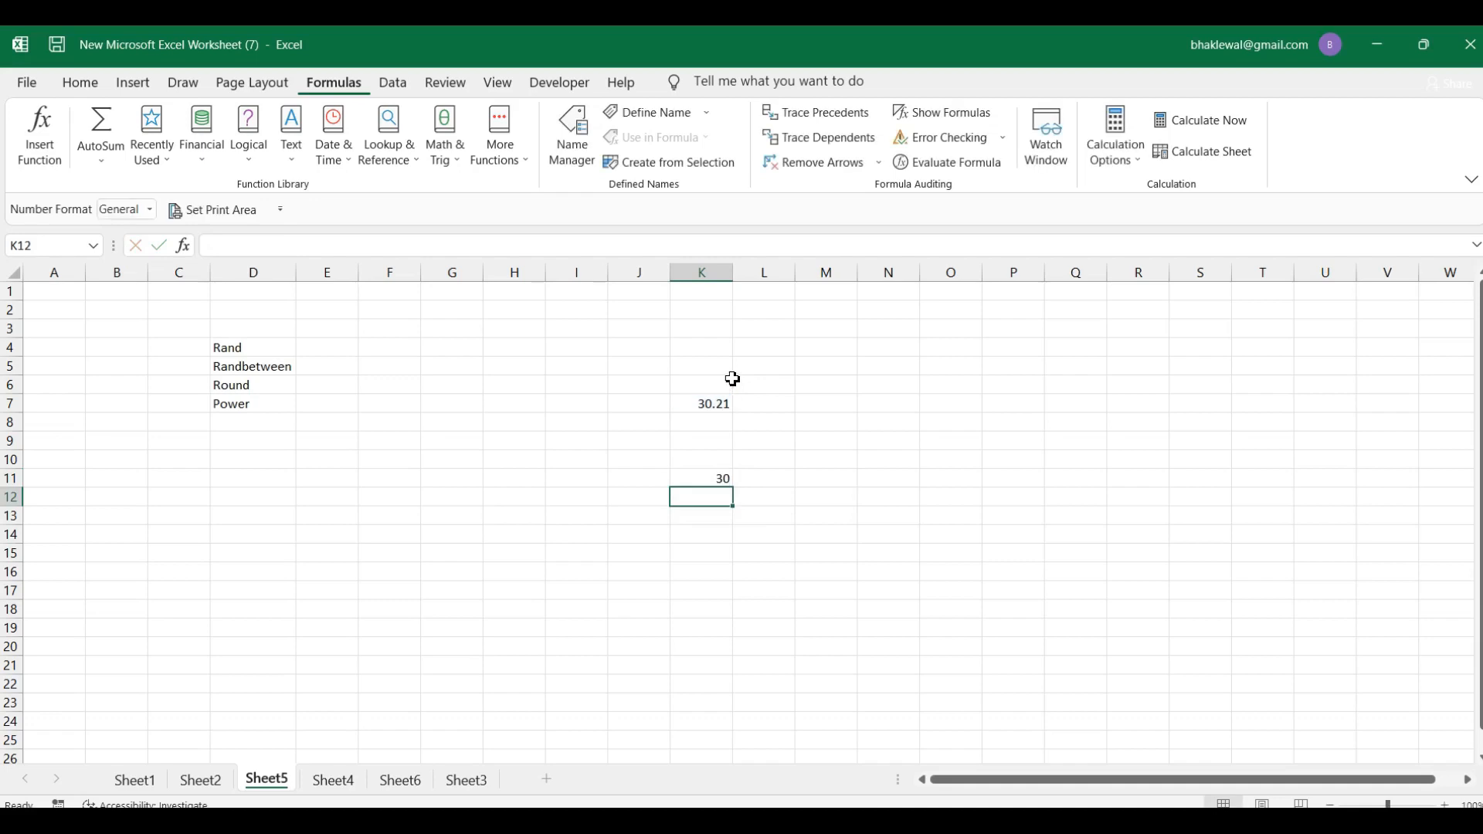
pyautogui.click(709, 478)
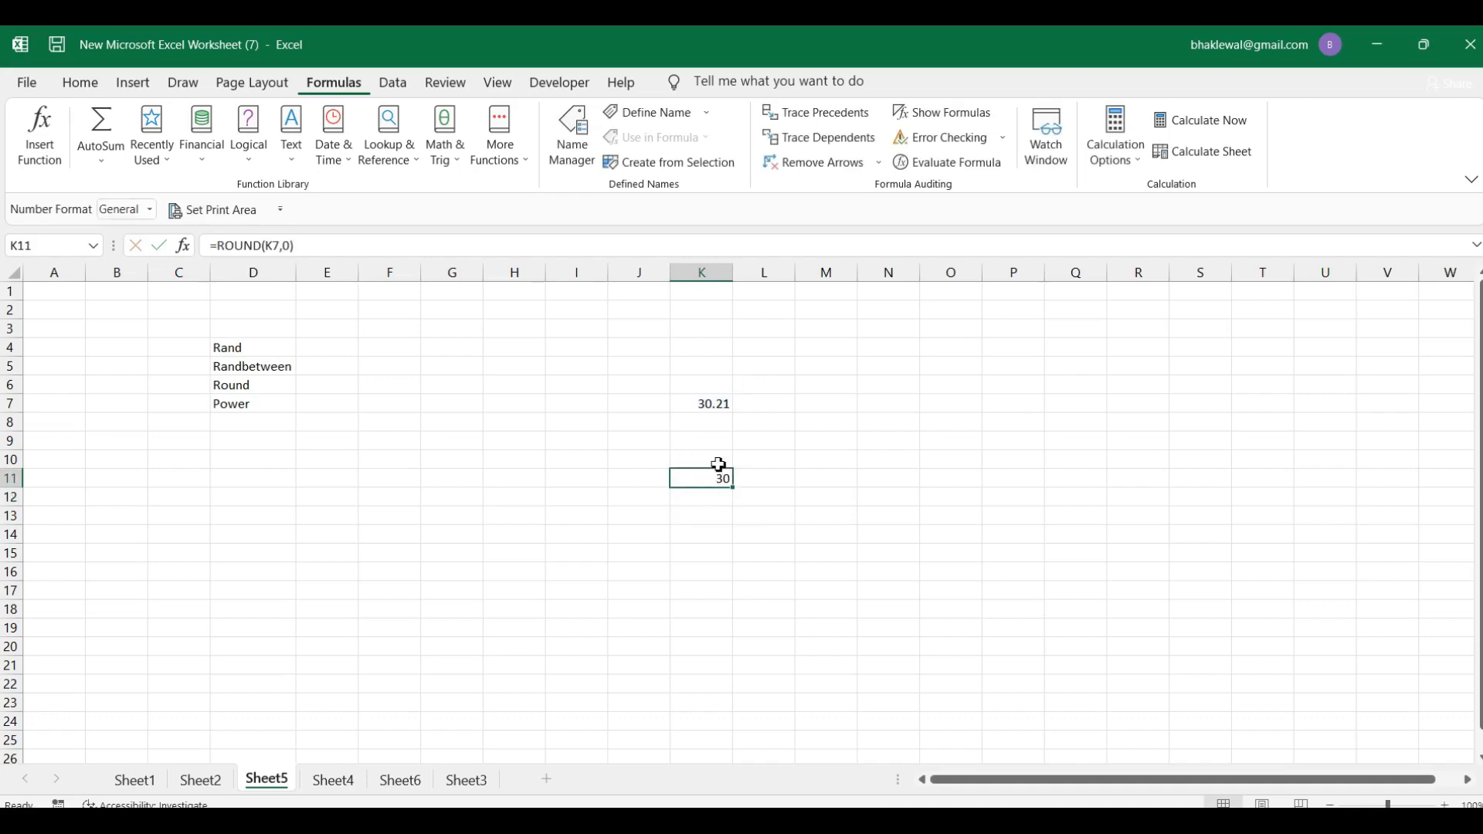
# - Enter 30.55 in M7 and round it to 0 digits with a ROUND formula in M11
pyautogui.click(836, 401)
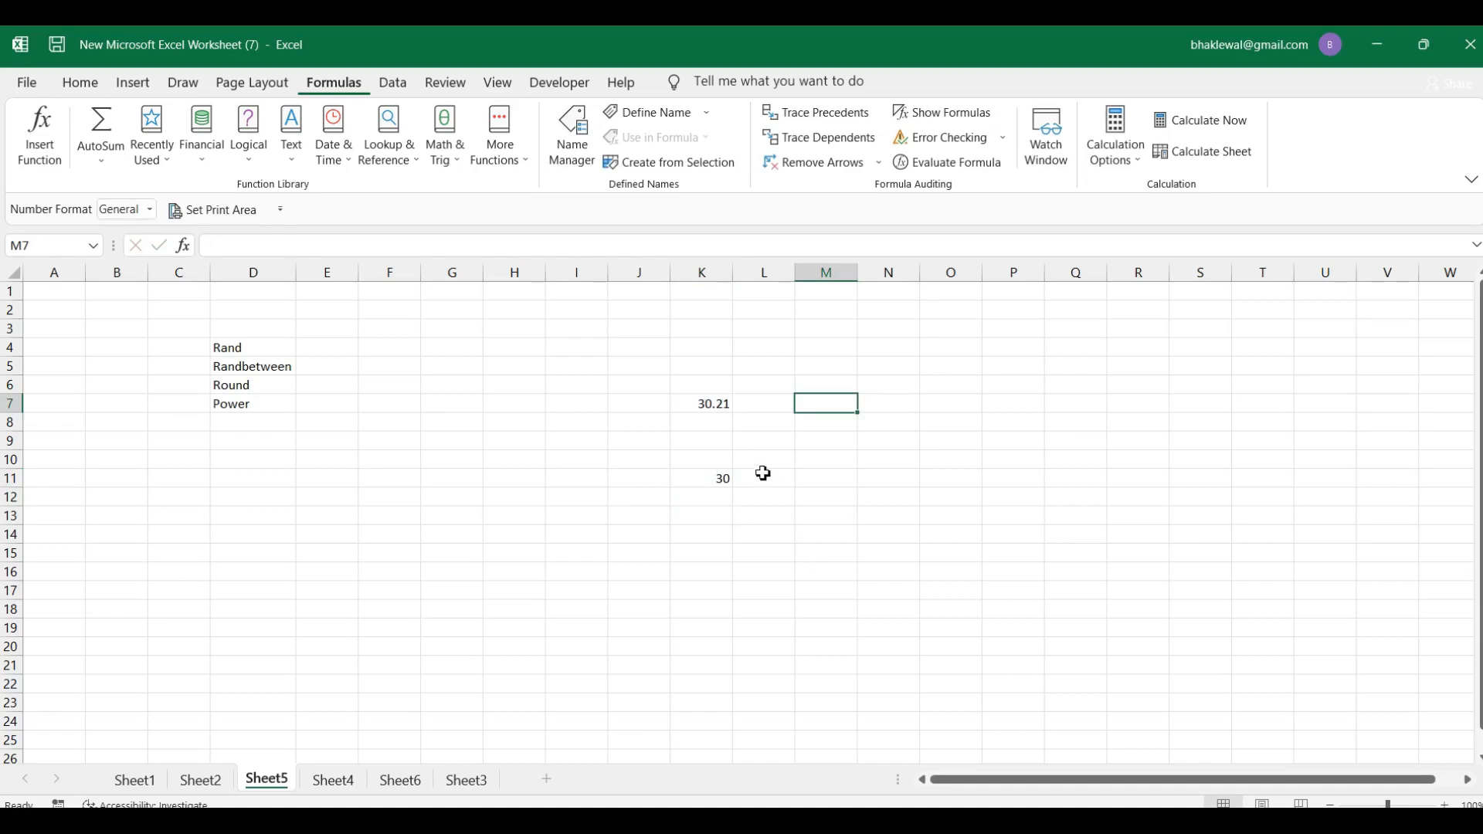
pyautogui.write('30.55')
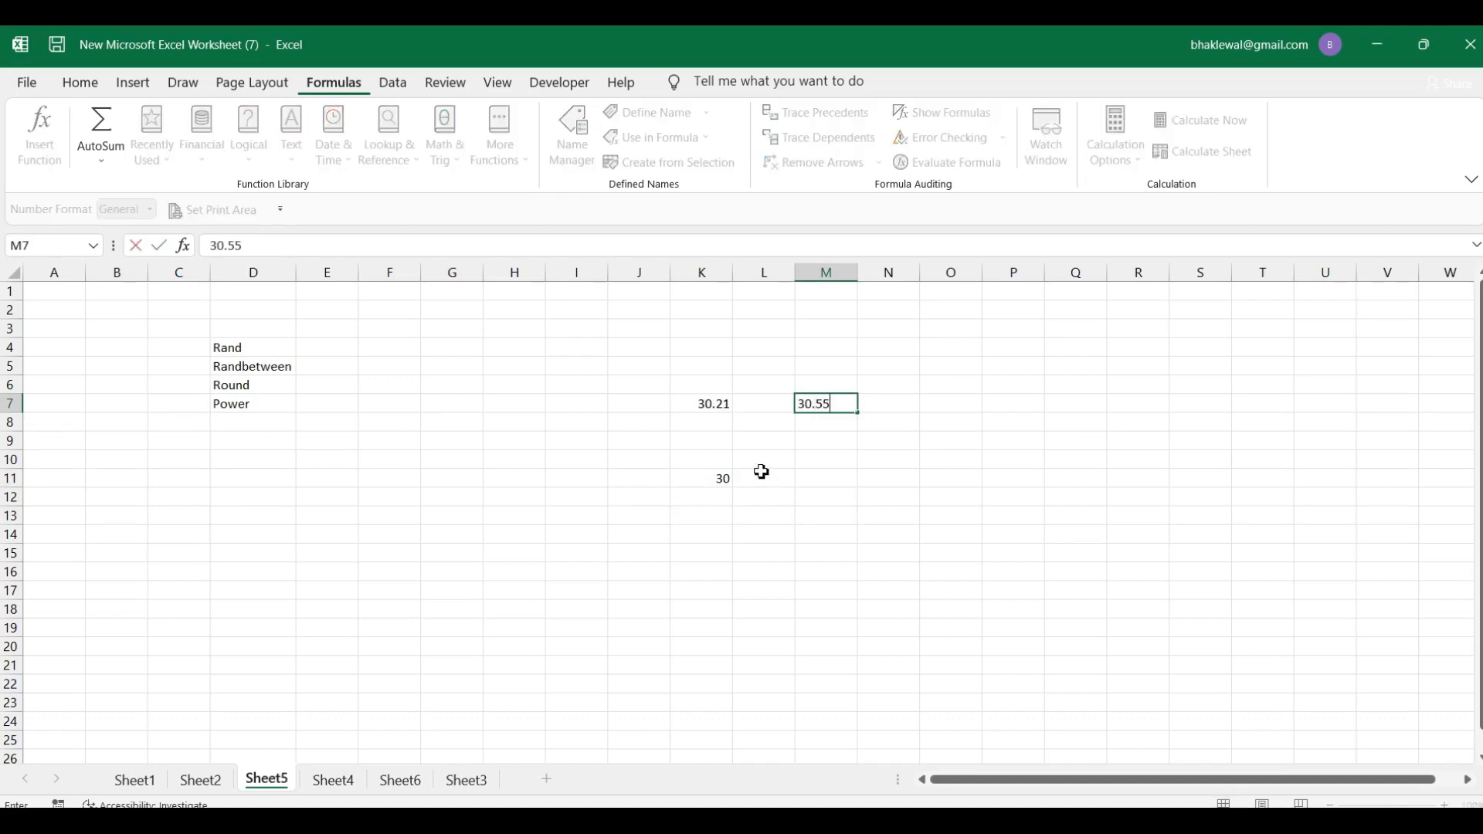
pyautogui.click(817, 478)
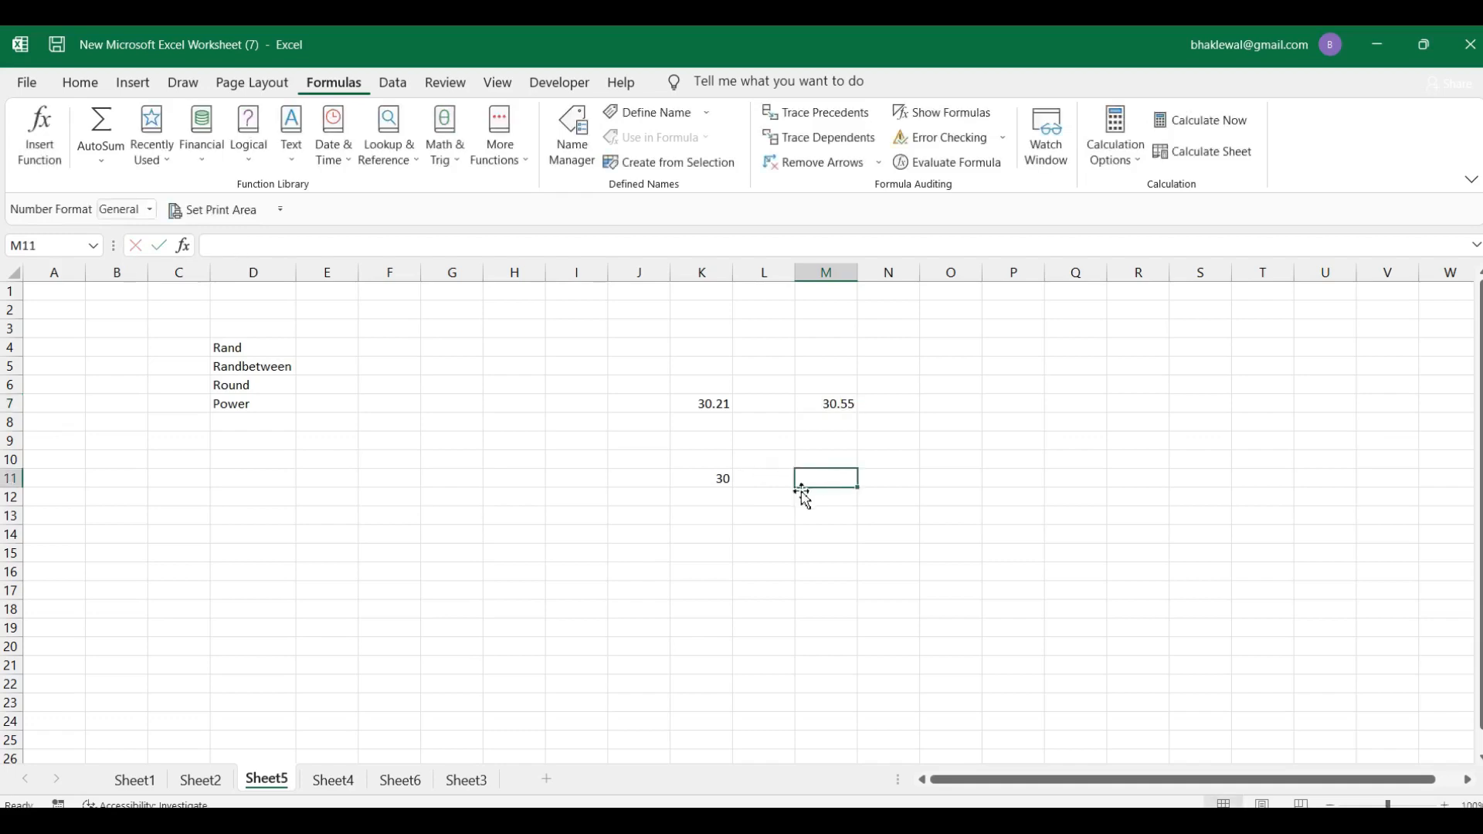
pyautogui.write('=')
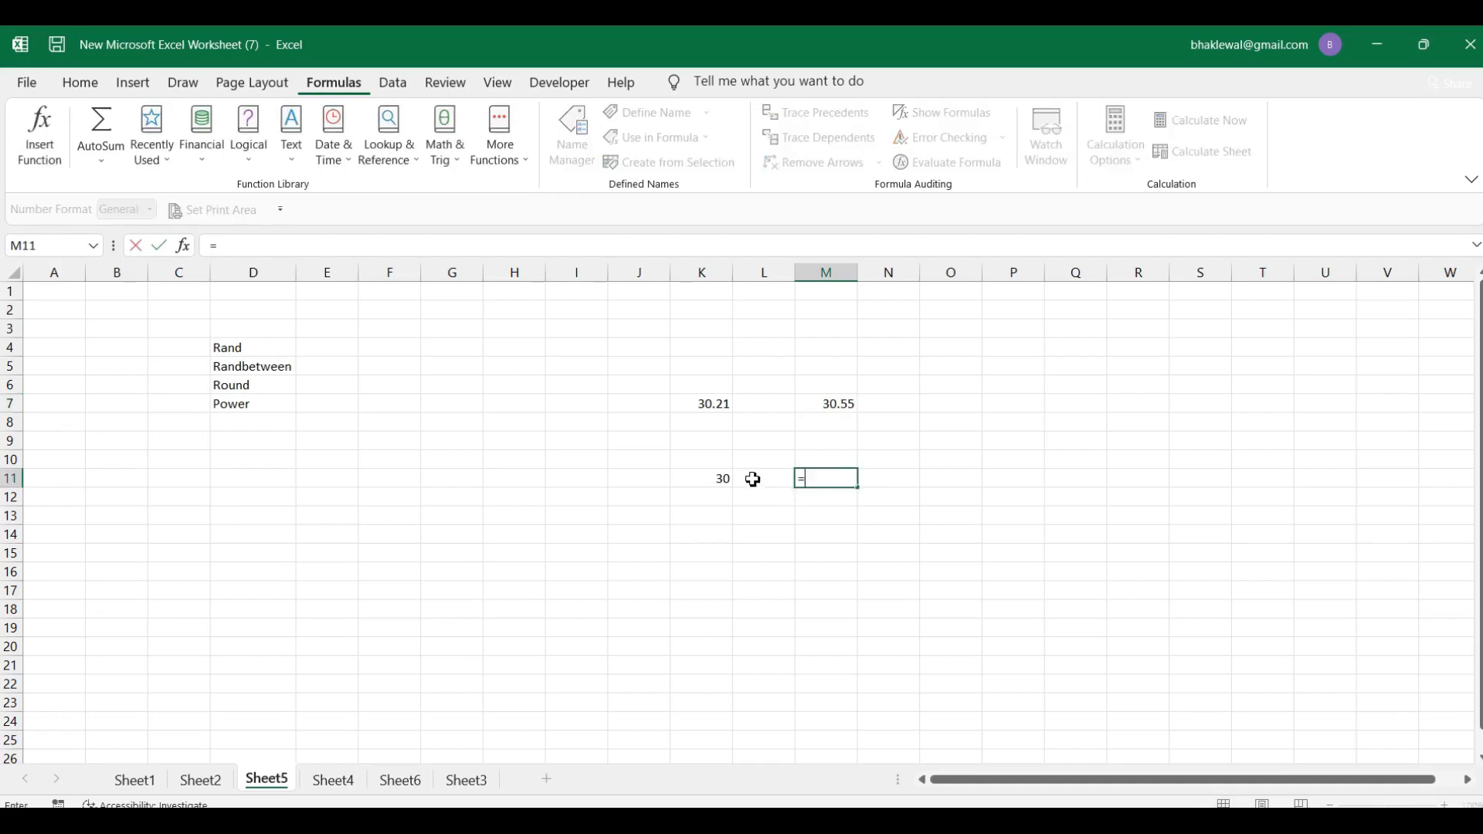
pyautogui.write('ro')
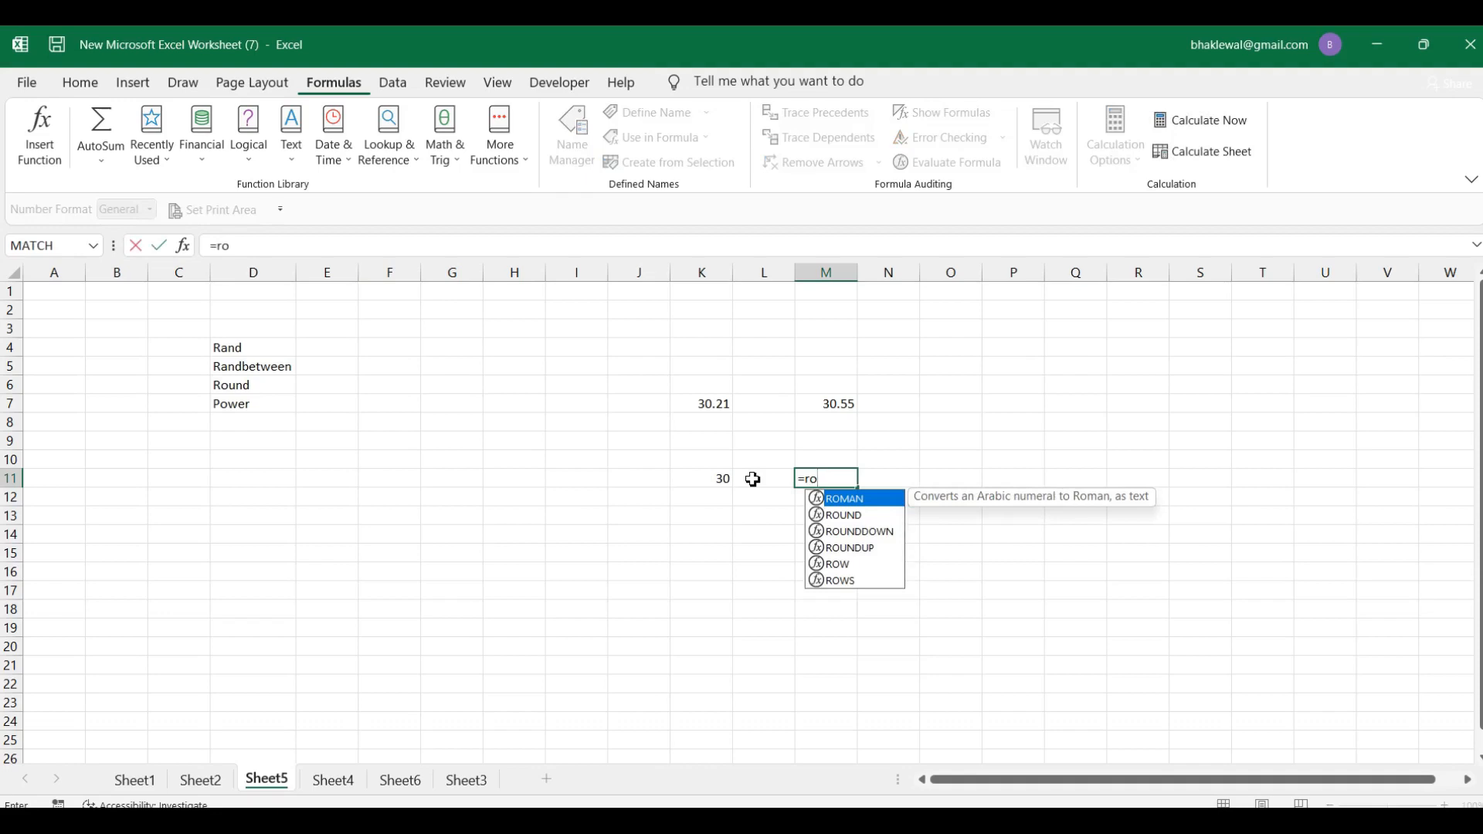
pyautogui.write('un')
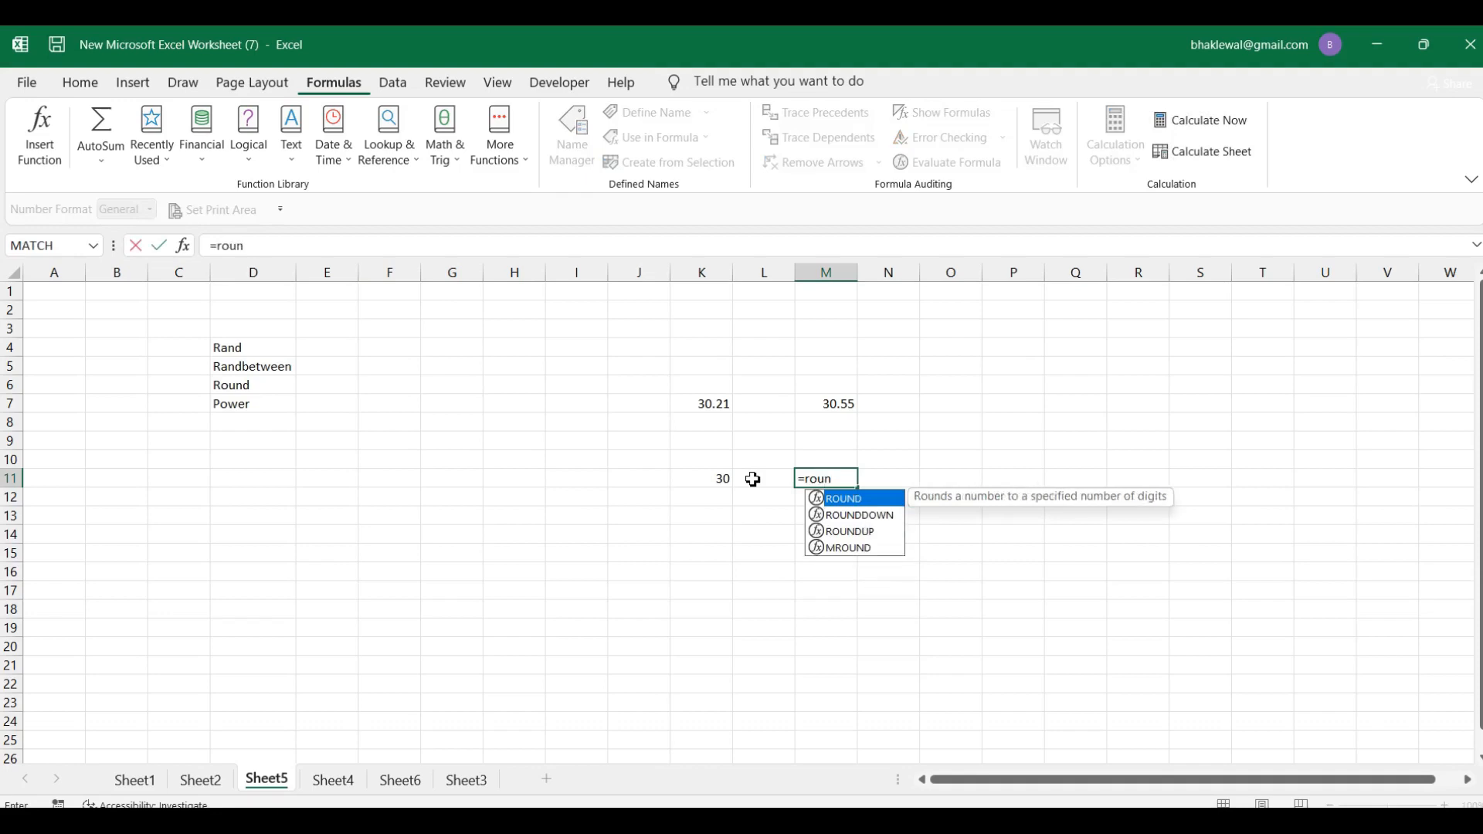
pyautogui.press('Tab')
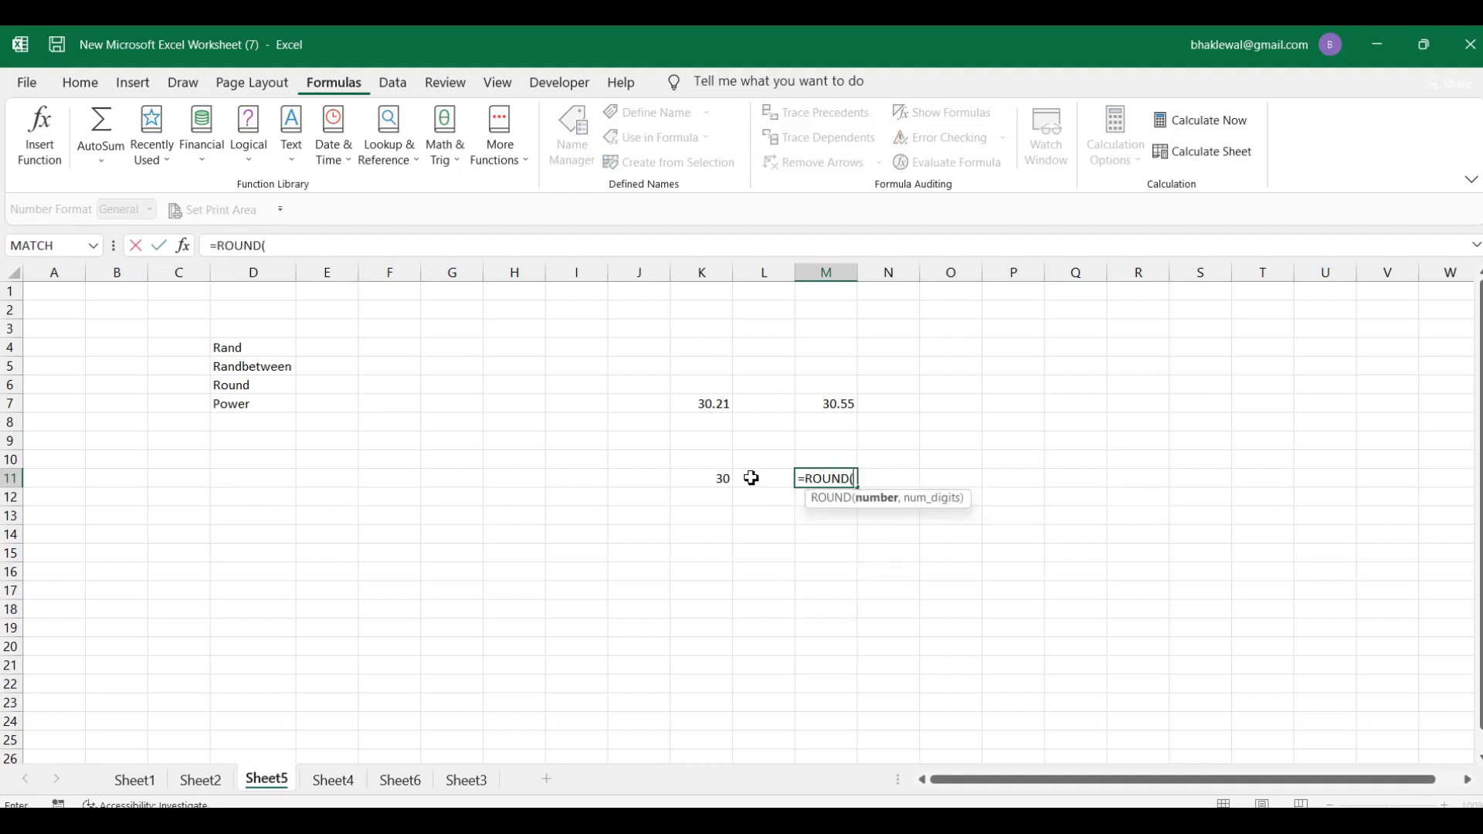
pyautogui.click(846, 405)
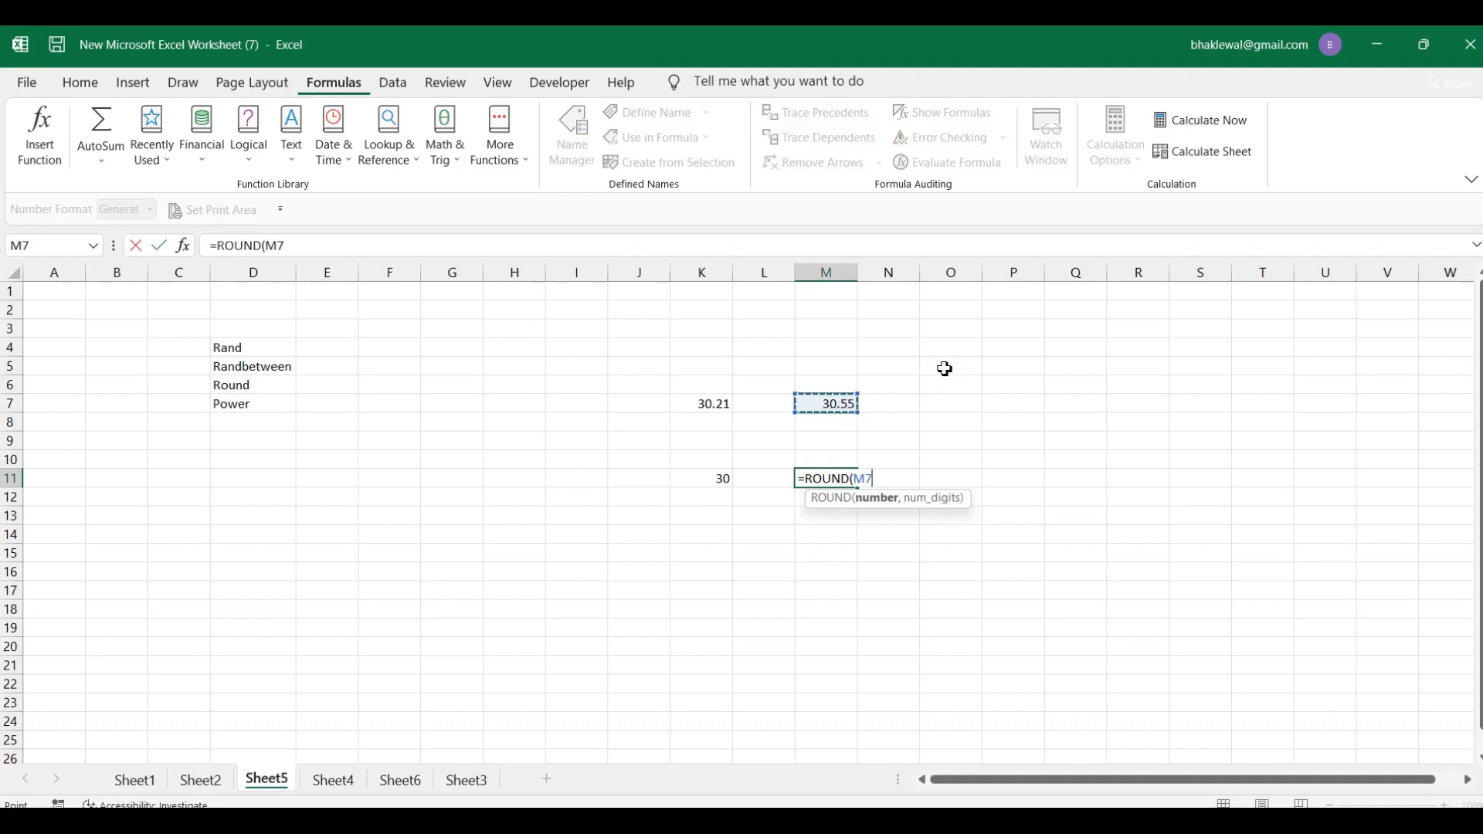
pyautogui.write(',0')
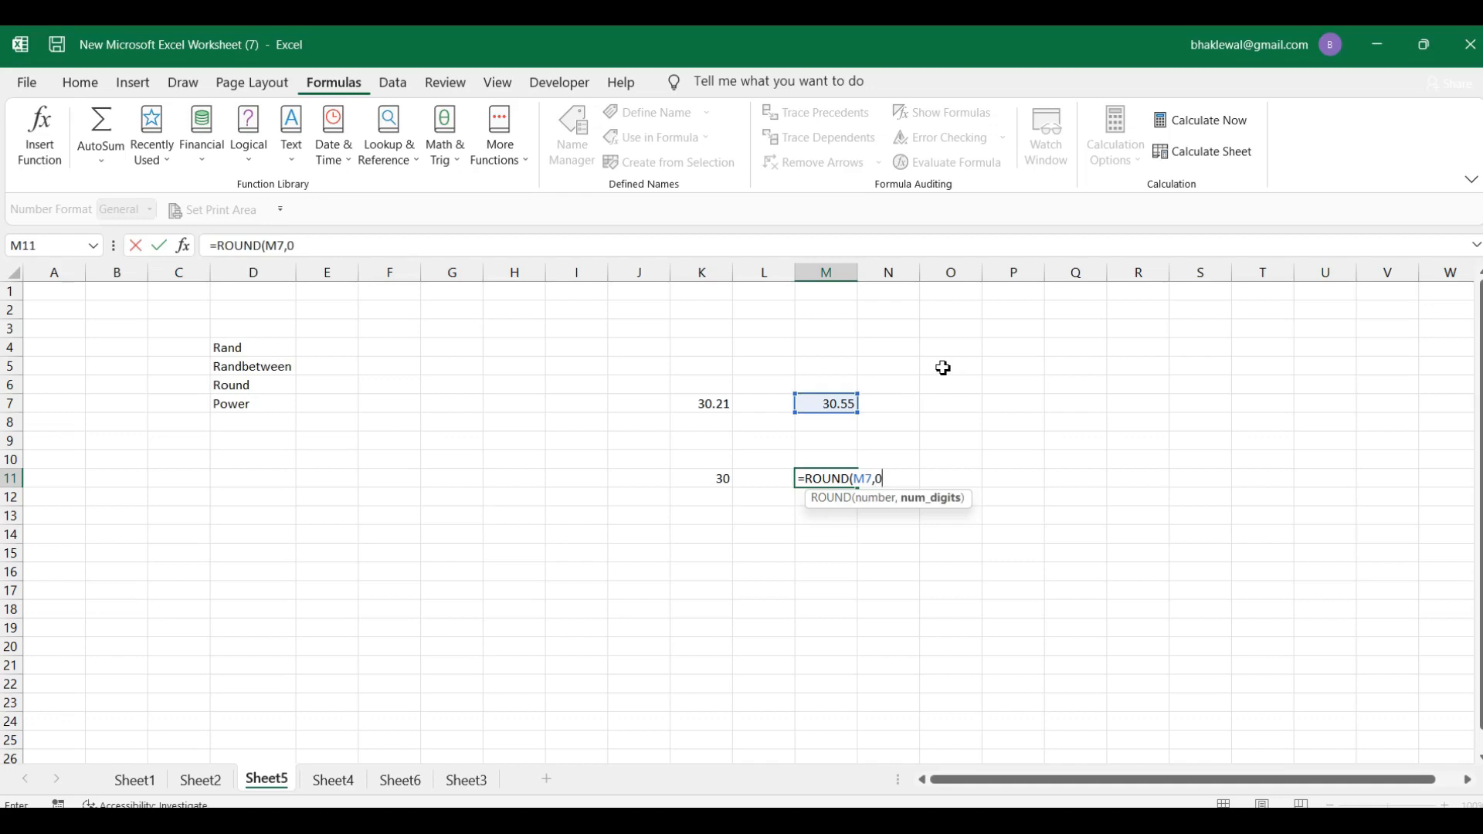
pyautogui.press('Return')
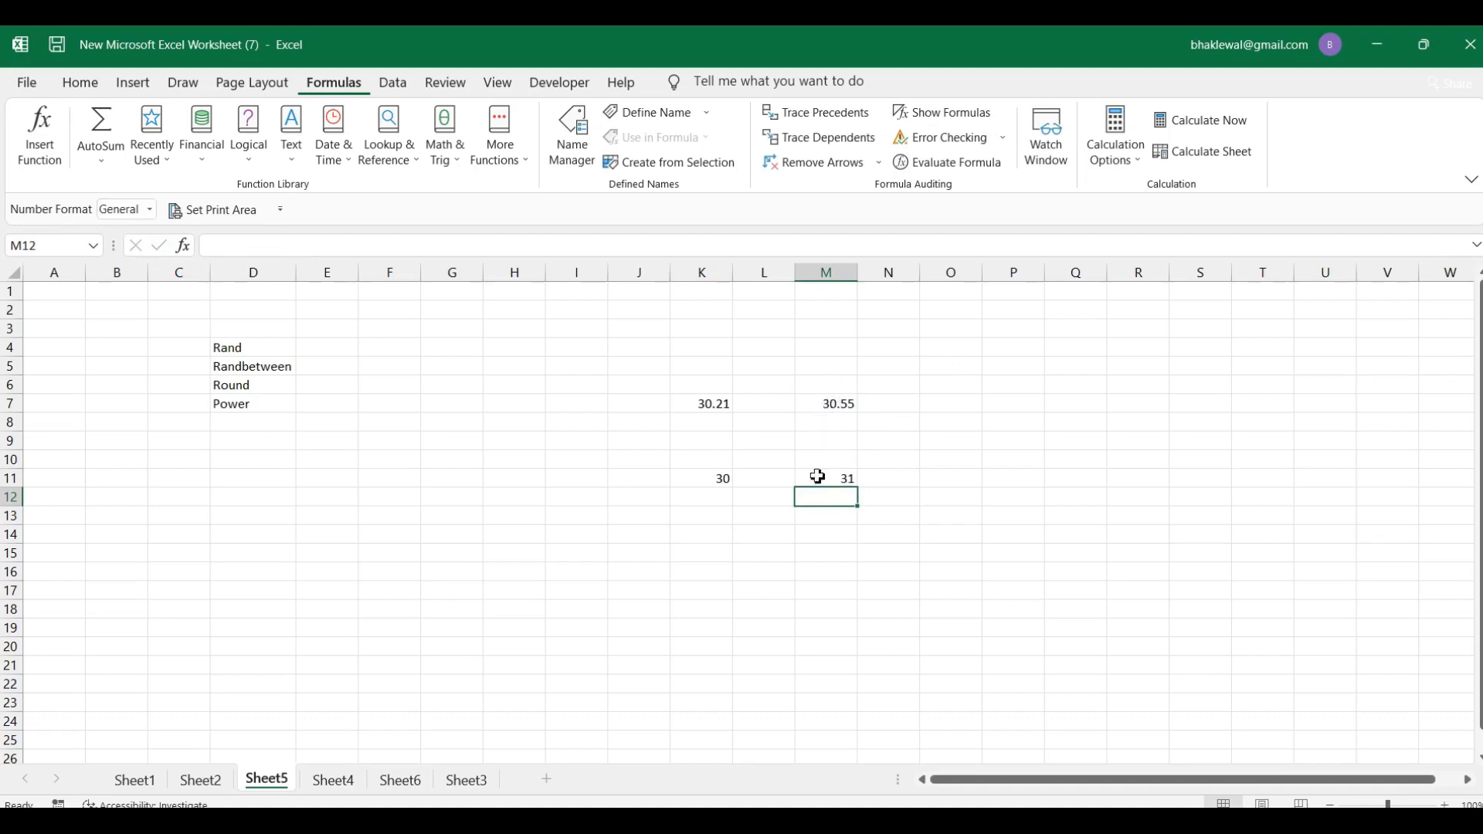
pyautogui.click(843, 480)
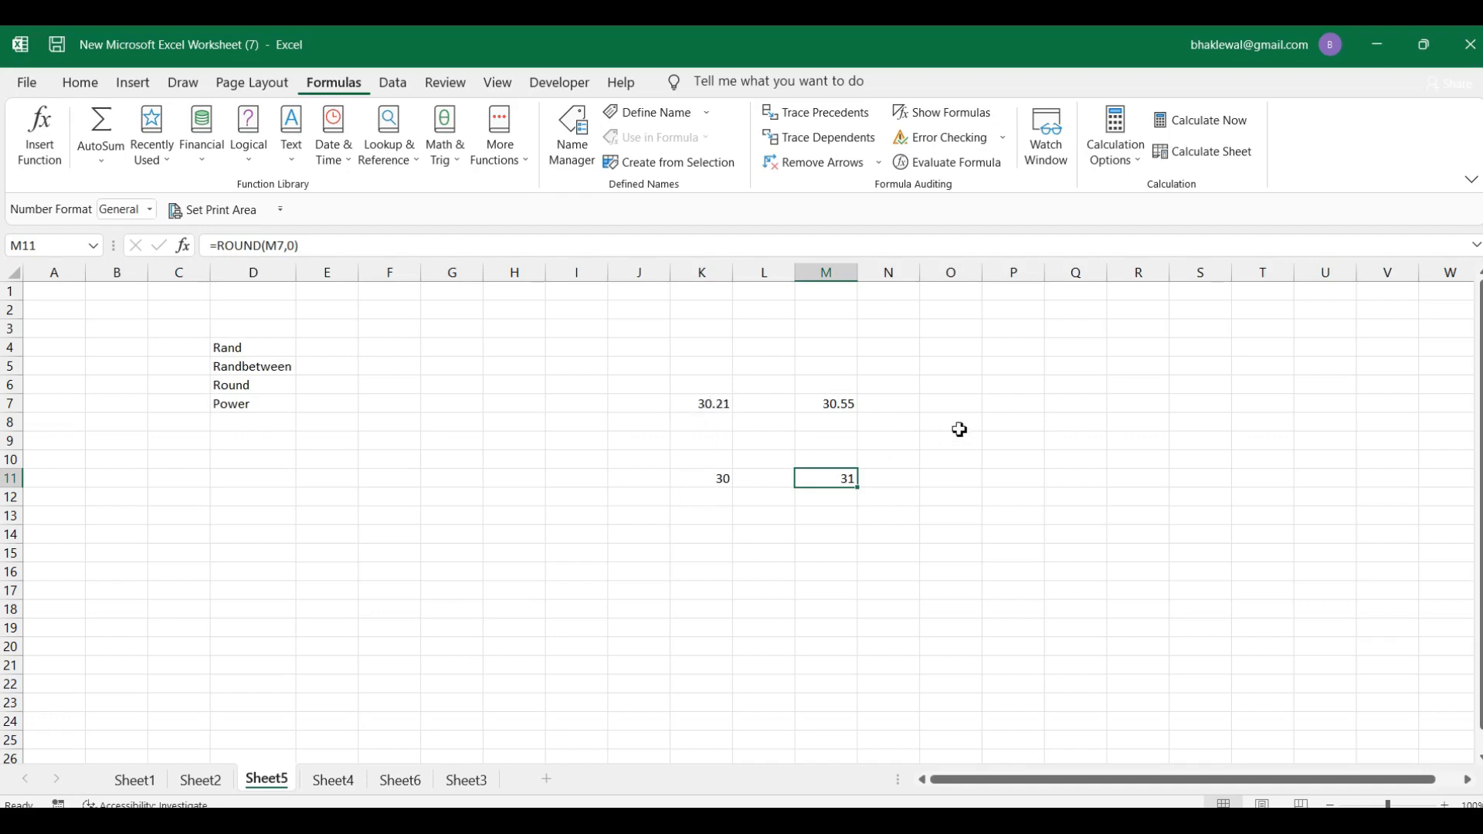
# - Enter a POWER formula in F9 with number 4 and power 2
pyautogui.click(489, 427)
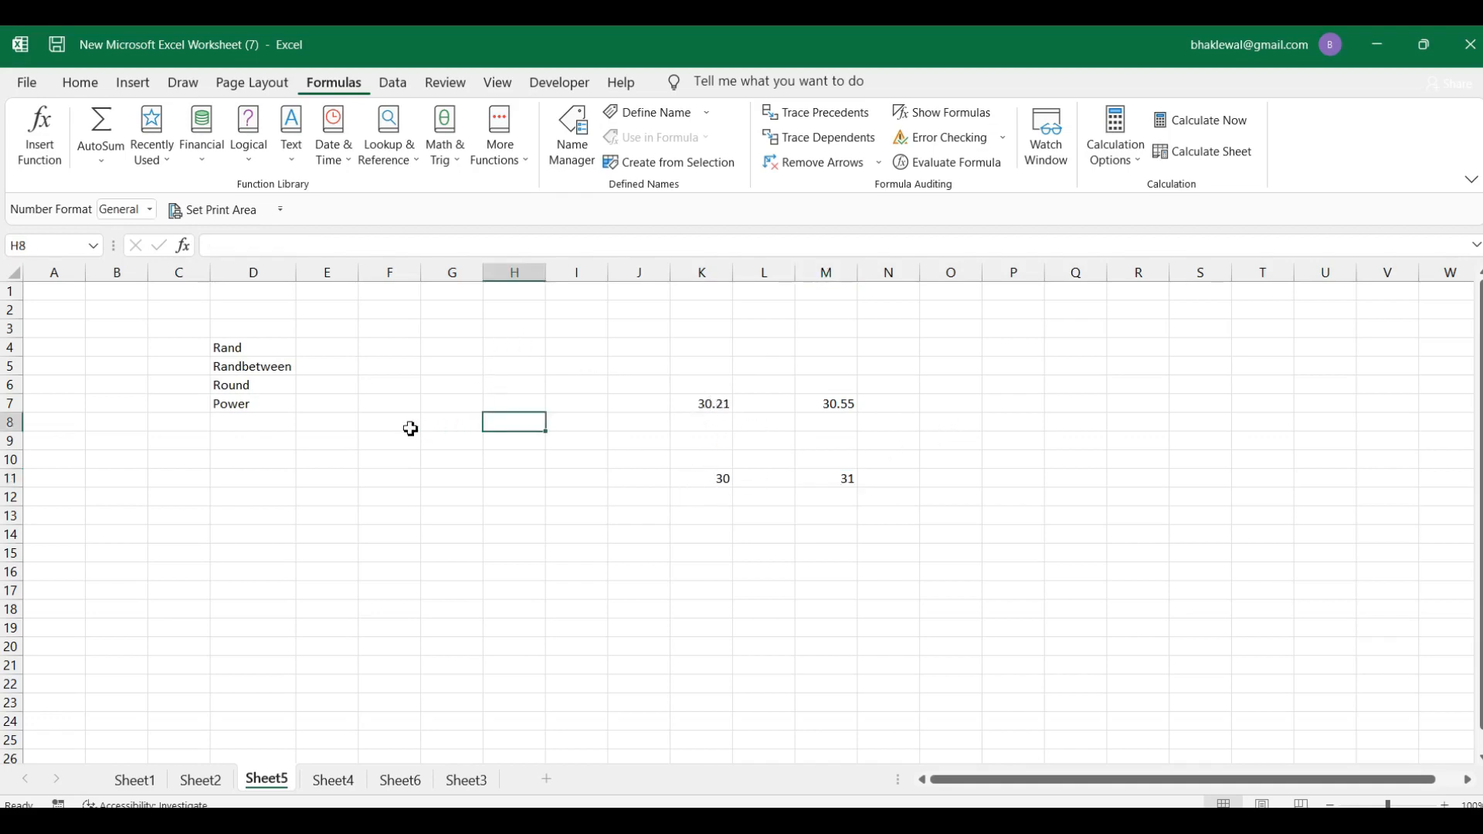
pyautogui.click(341, 407)
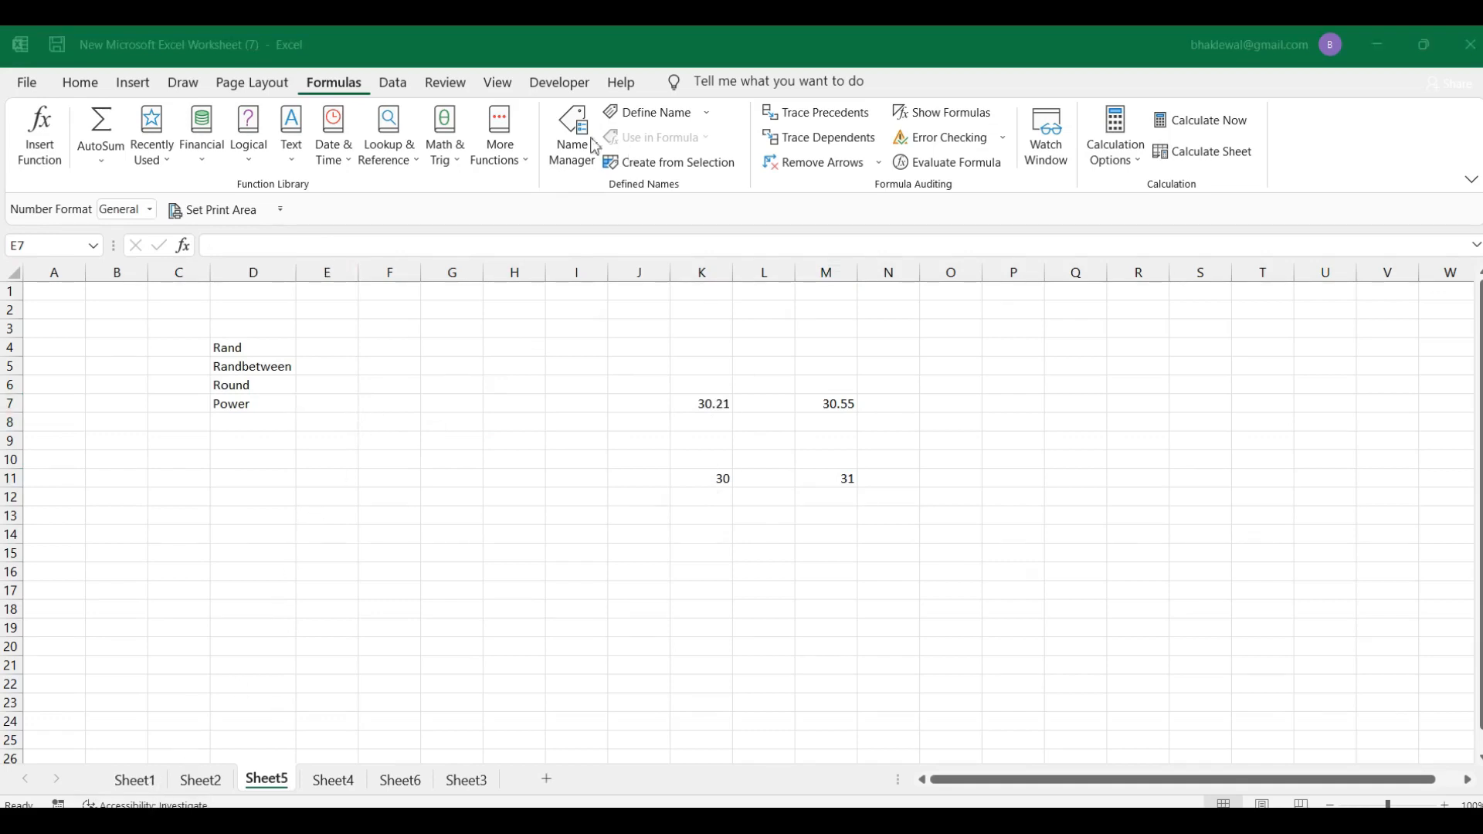
pyautogui.click(401, 411)
pyautogui.click(397, 437)
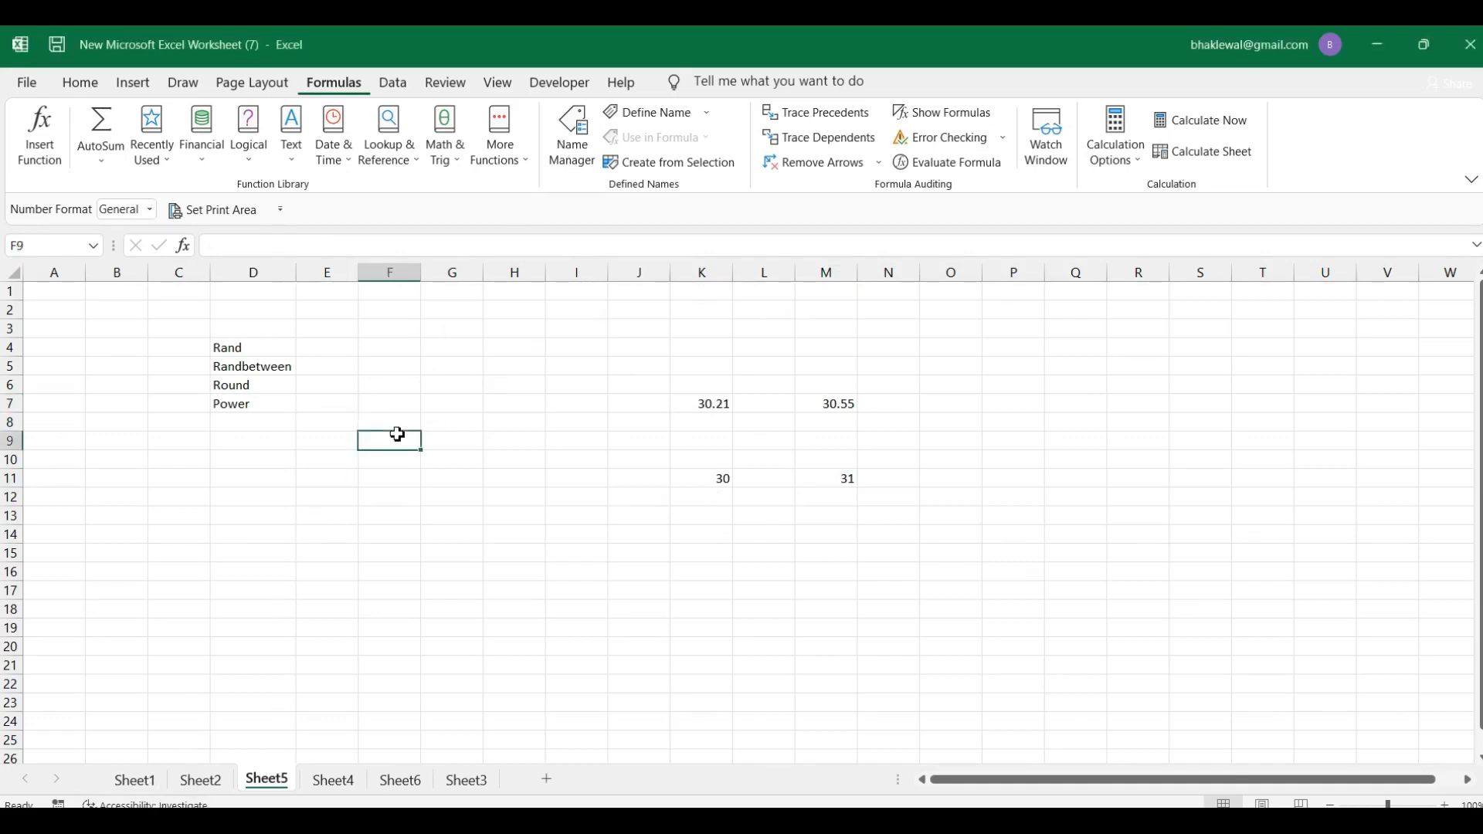
pyautogui.write('=')
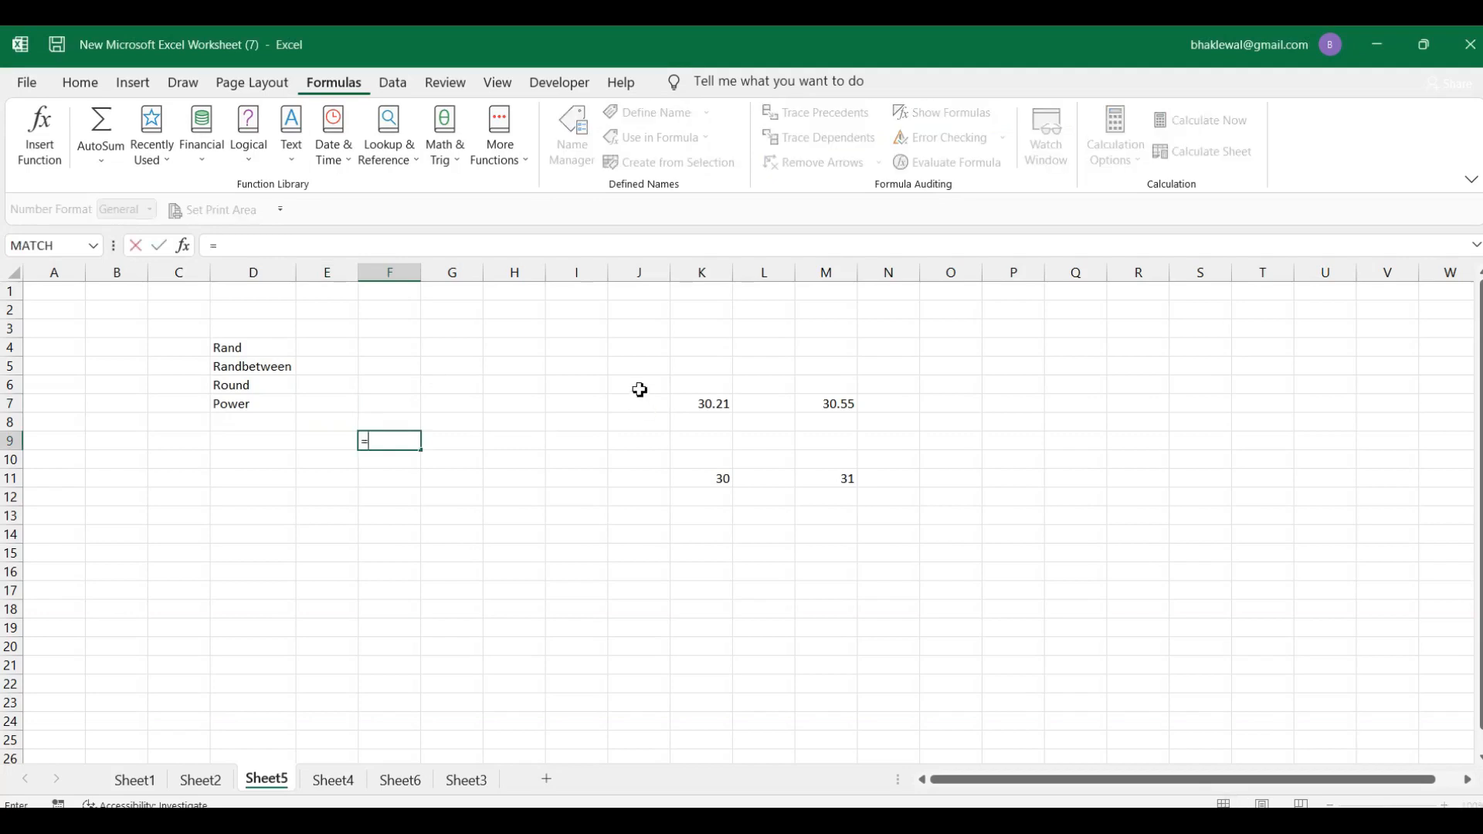
pyautogui.write('po')
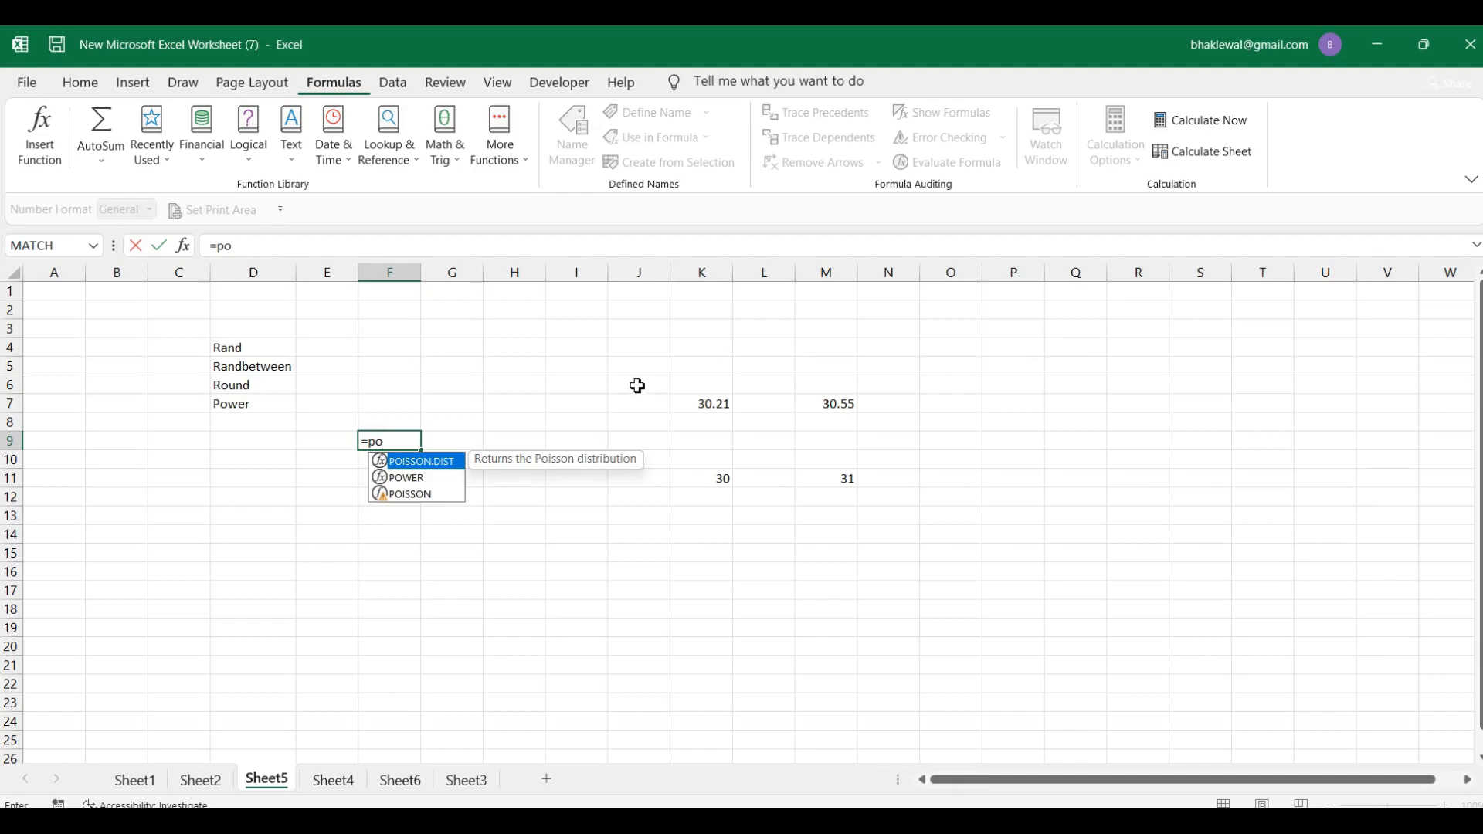
pyautogui.write('we')
pyautogui.press('Tab')
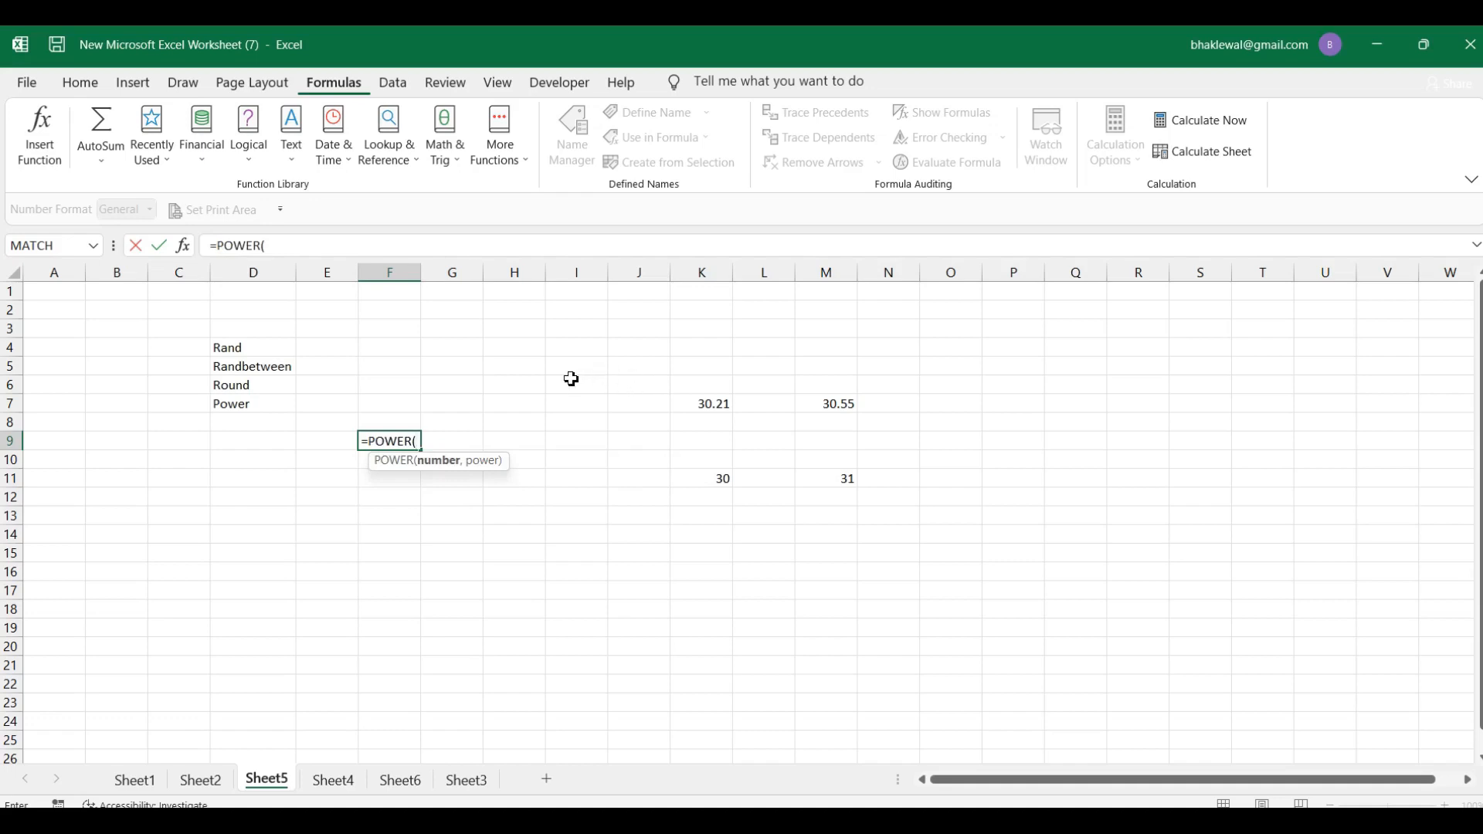
pyautogui.write('4,2')
pyautogui.press('Return')
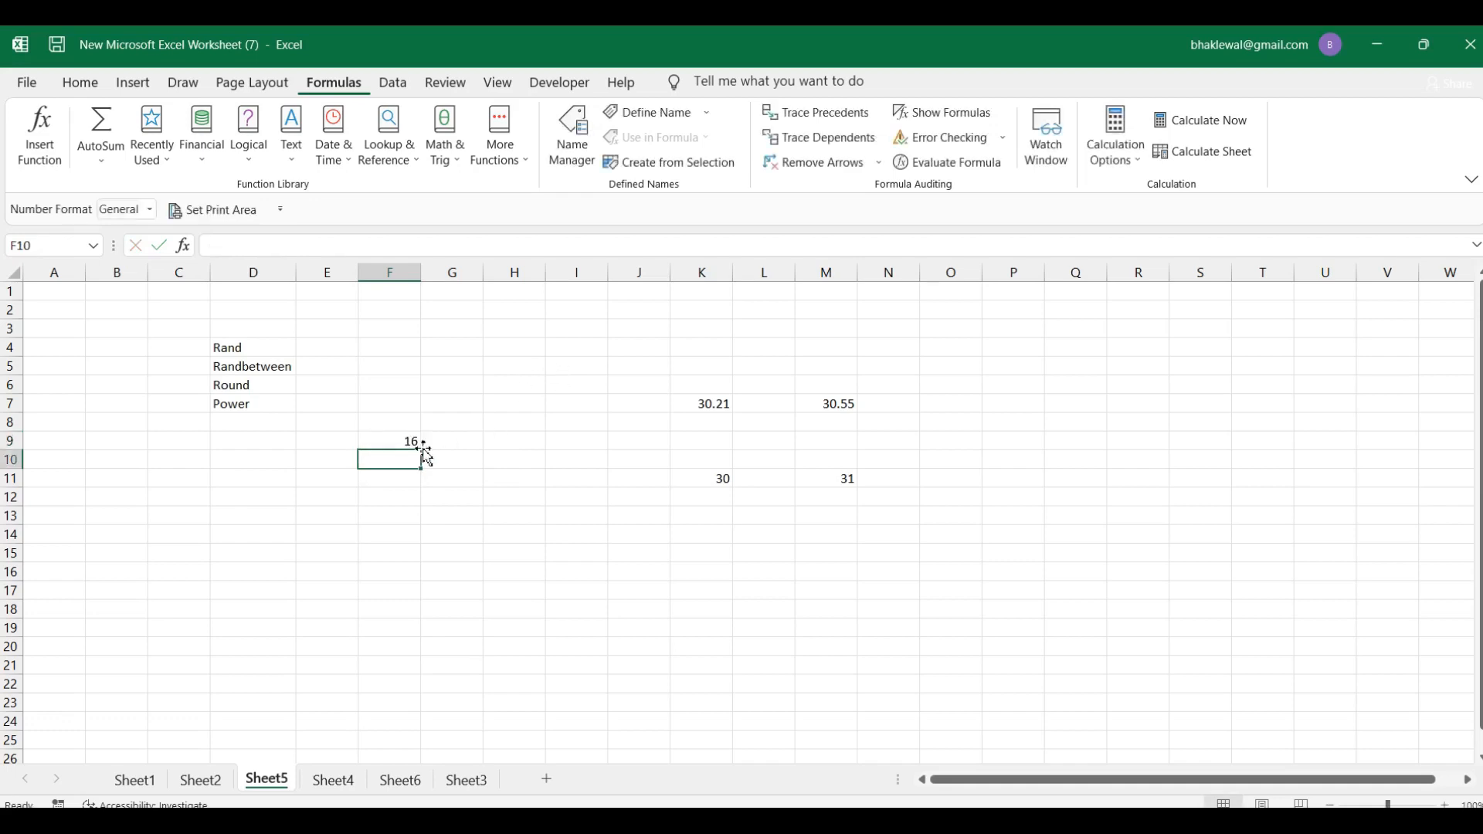
pyautogui.click(381, 441)
pyautogui.click(459, 516)
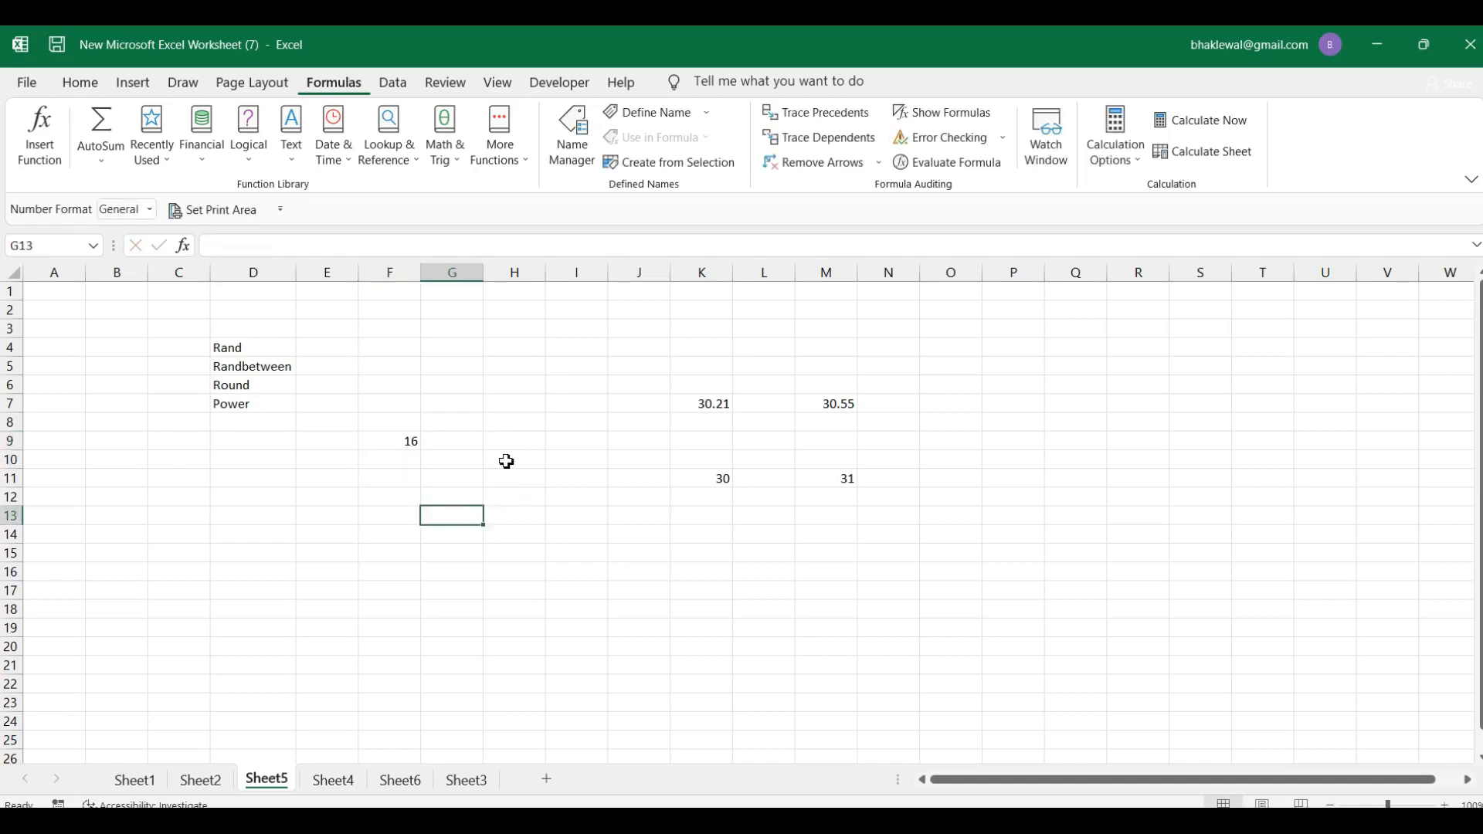
pyautogui.write('=')
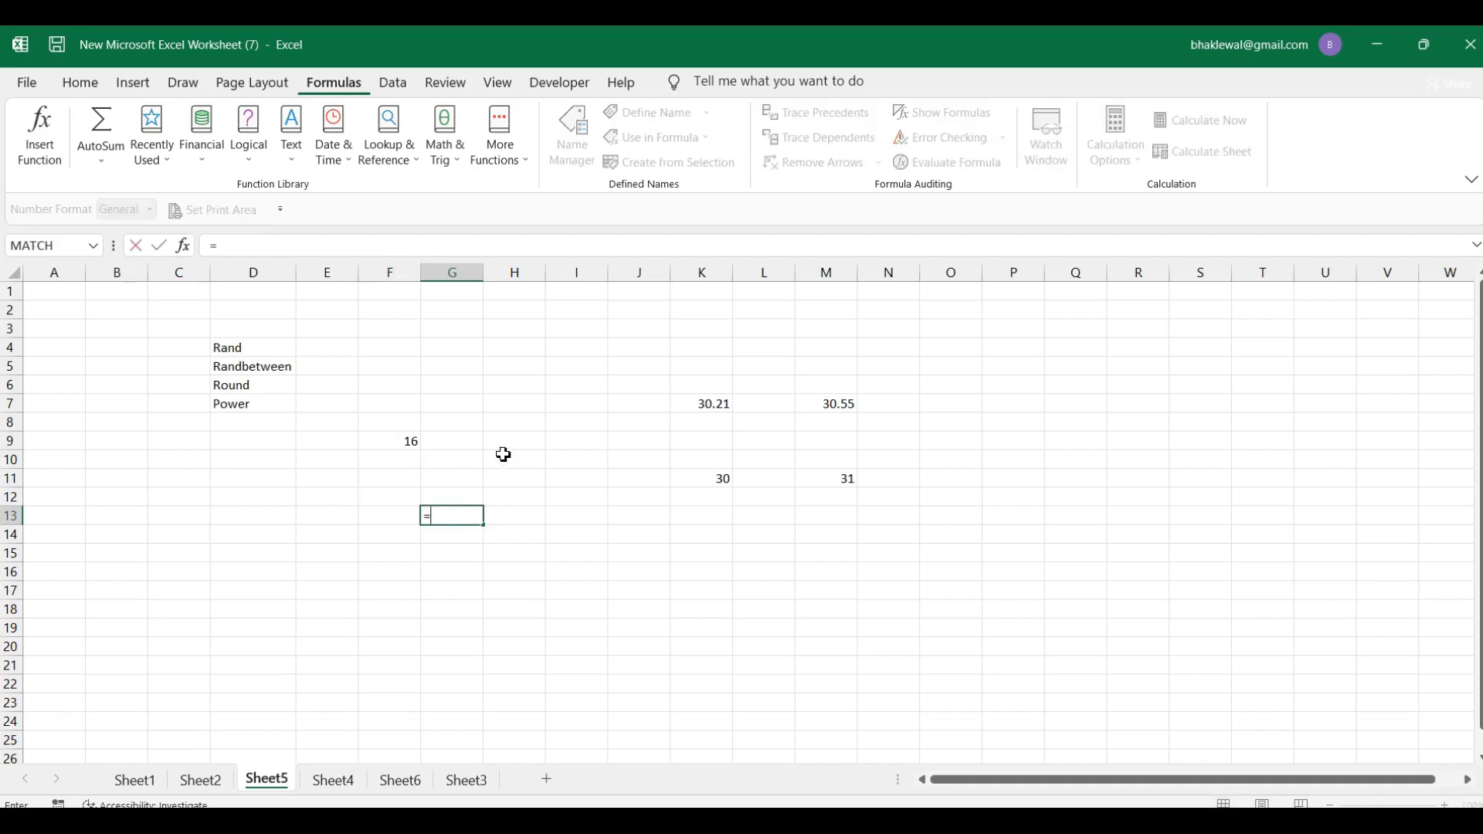
pyautogui.press('BackSpace')
# - Enter a POWER formula in H10 with number 3 and power 3
pyautogui.click(505, 463)
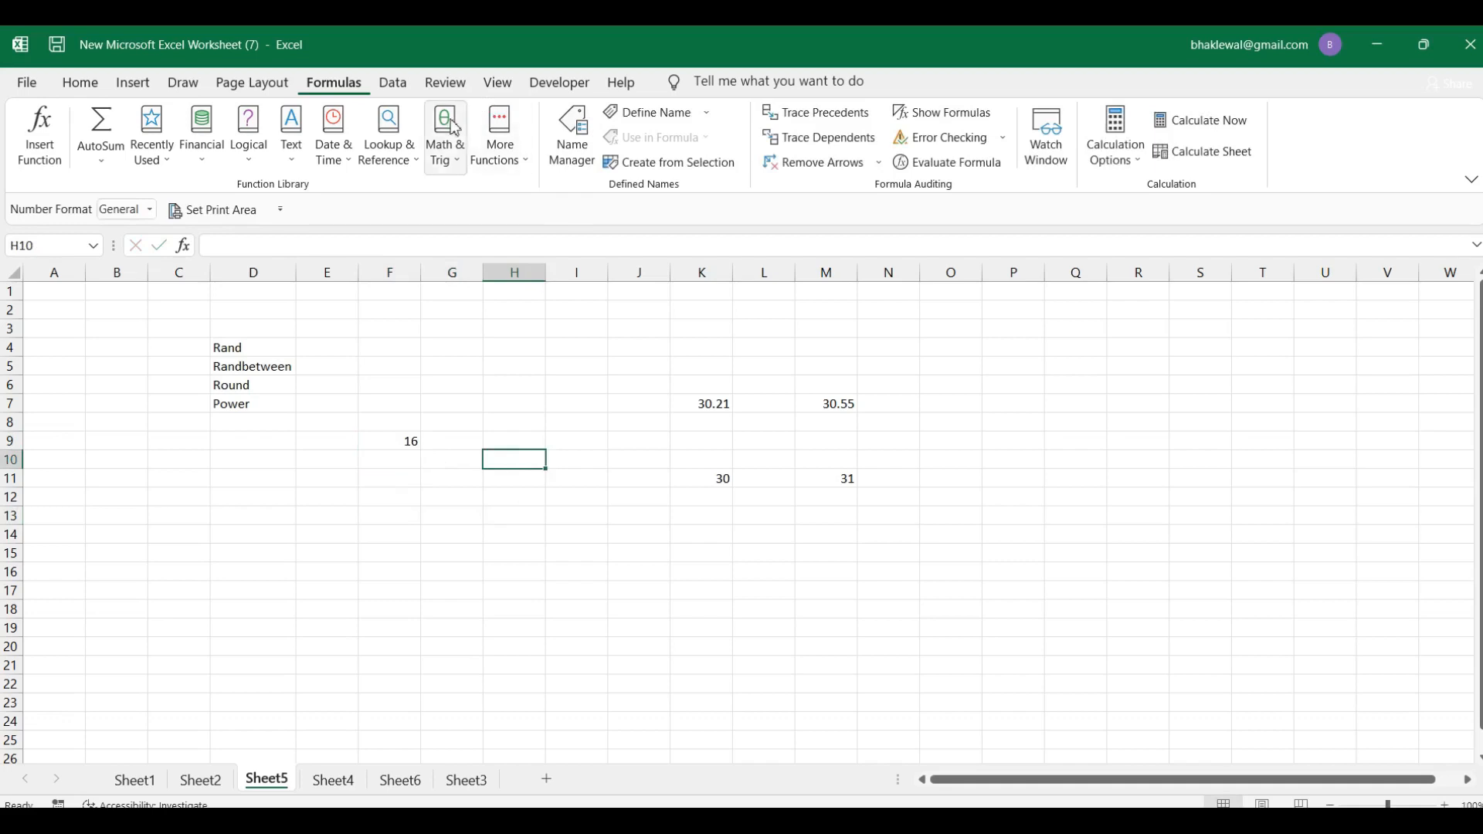
pyautogui.click(460, 159)
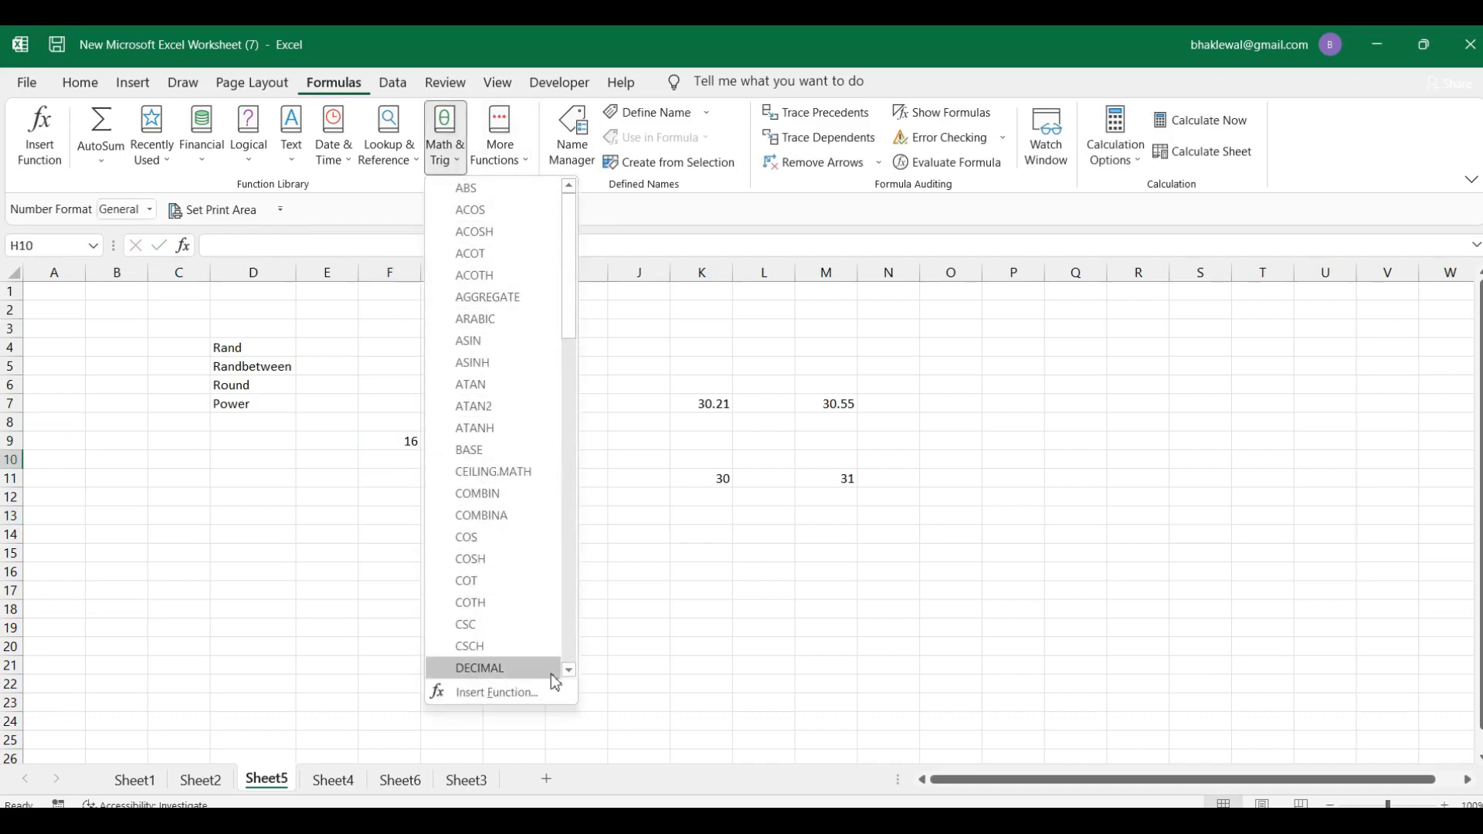
pyautogui.moveTo(571, 669); pyautogui.dragTo(574, 676)
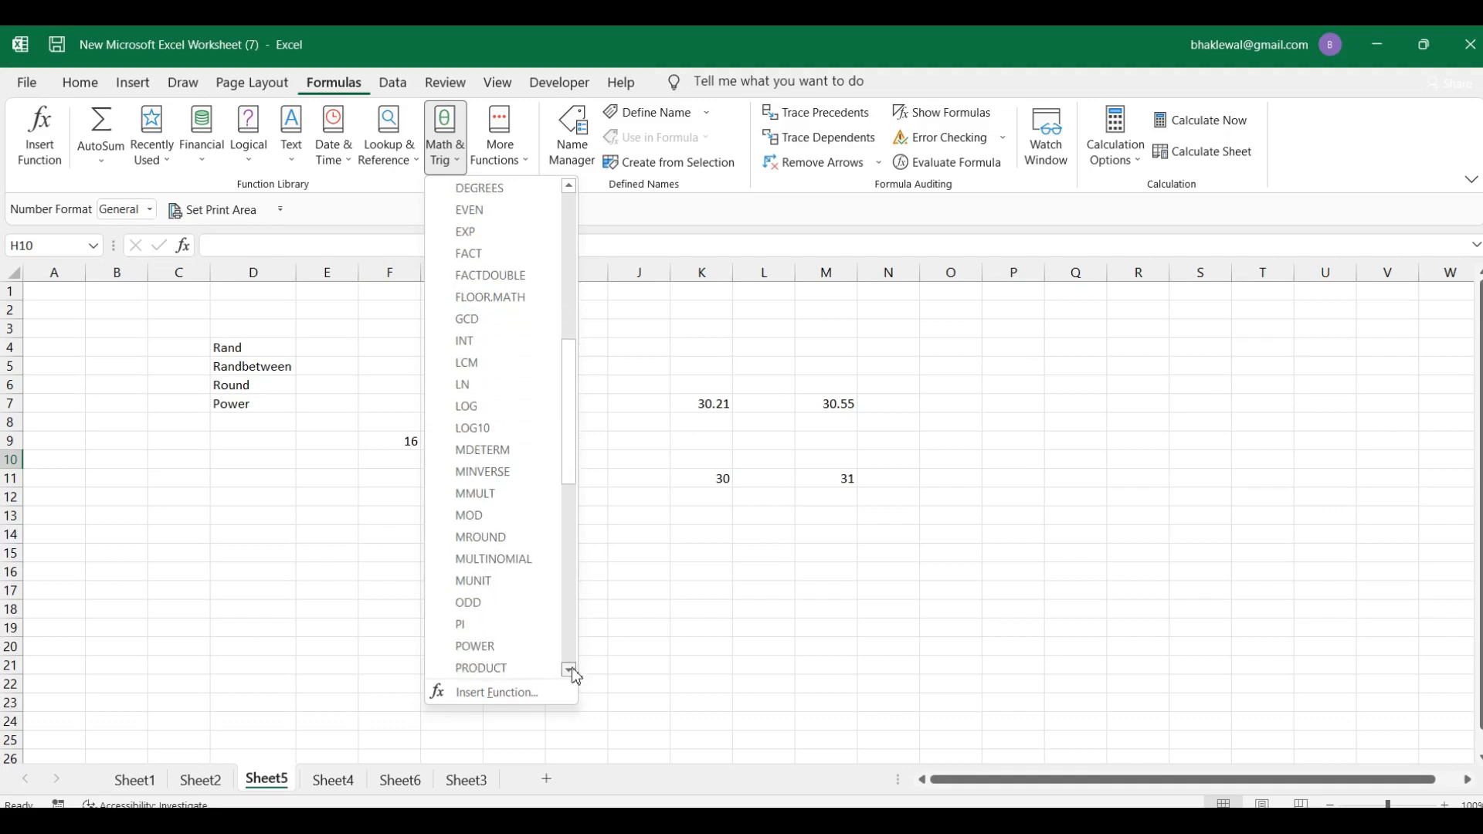
pyautogui.click(499, 647)
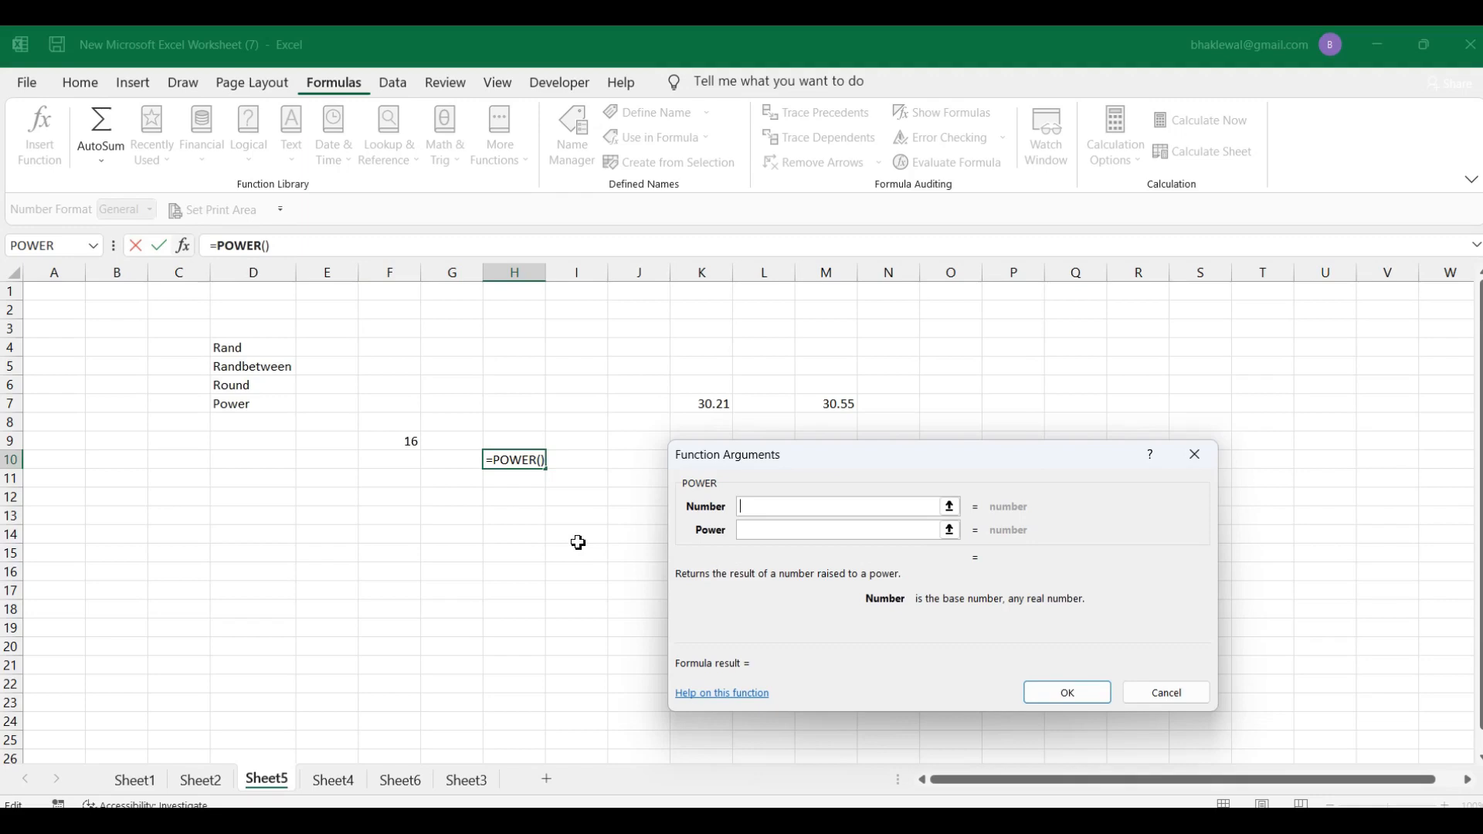
pyautogui.write('3')
pyautogui.click(773, 530)
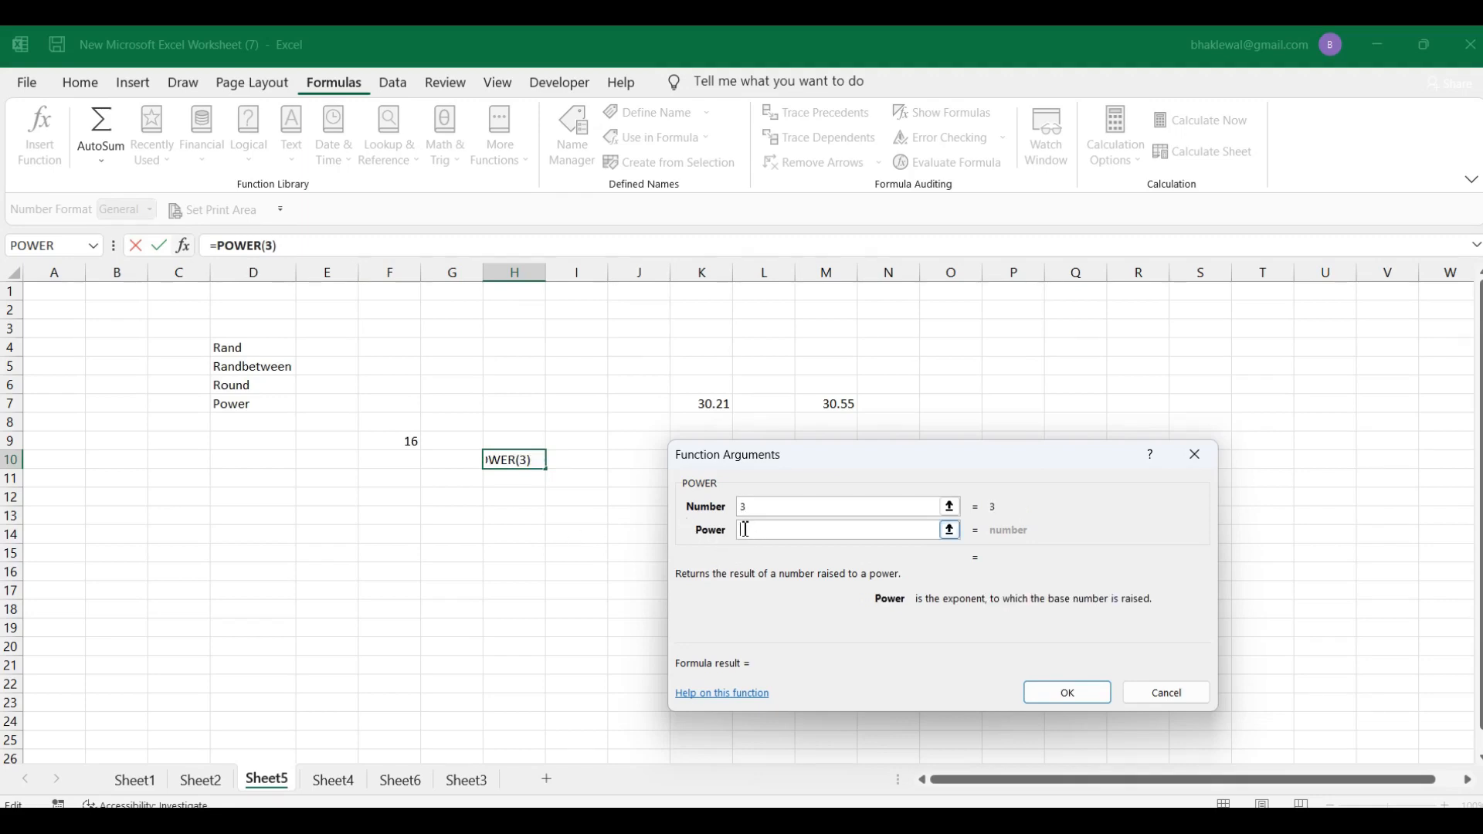
pyautogui.write('3')
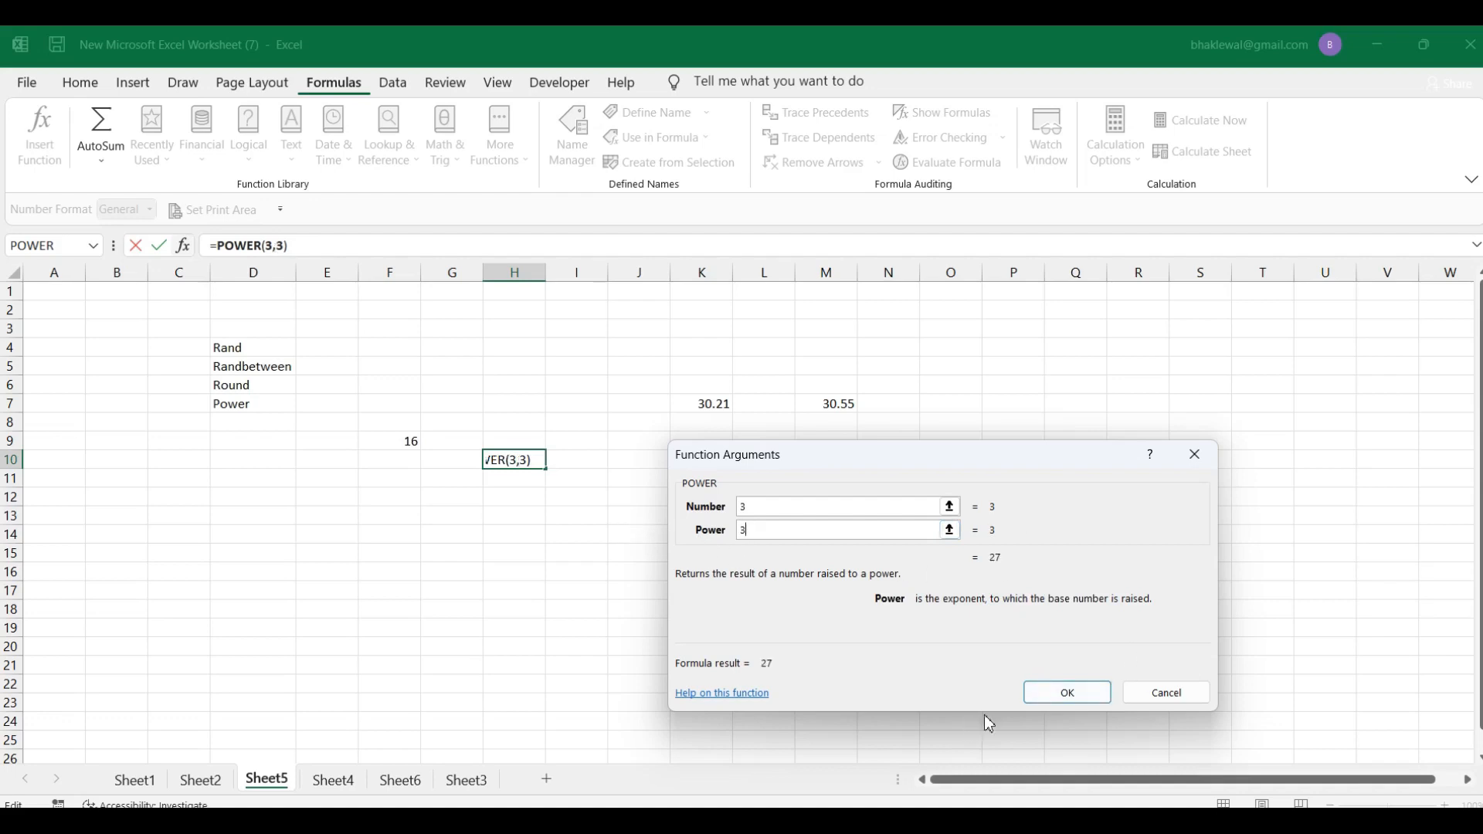
pyautogui.click(1075, 699)
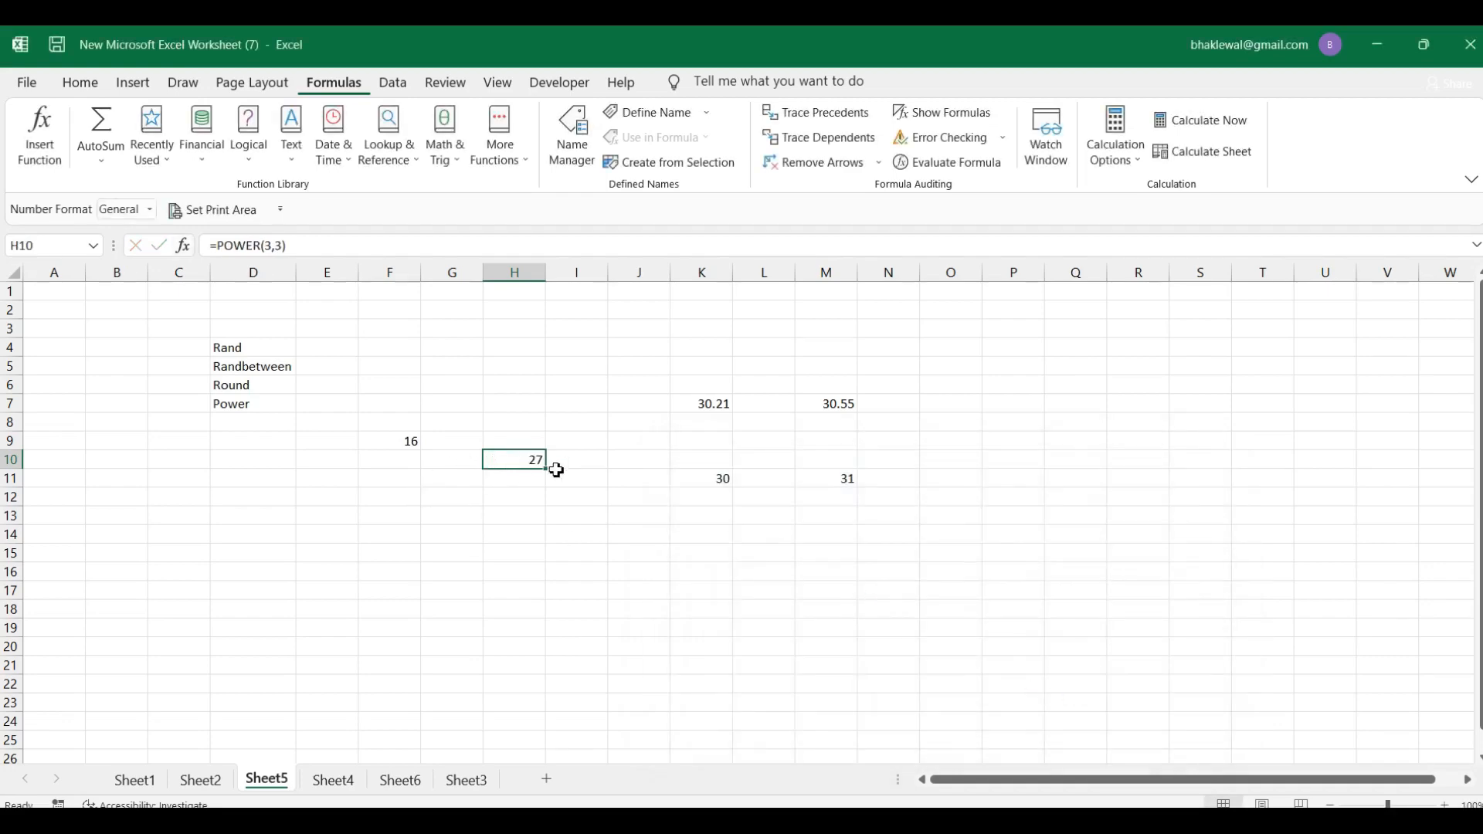
pyautogui.click(522, 493)
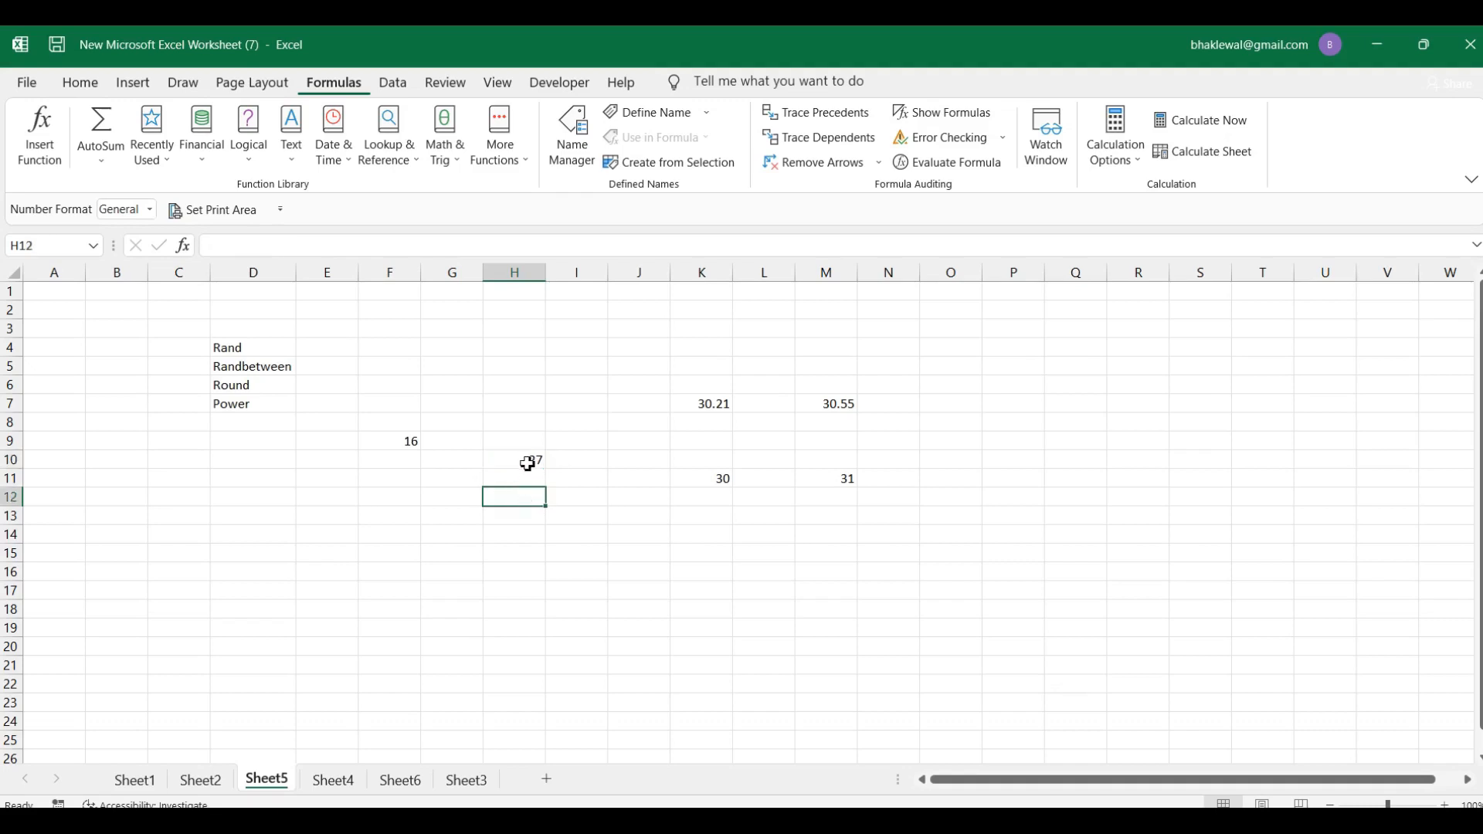
pyautogui.click(523, 461)
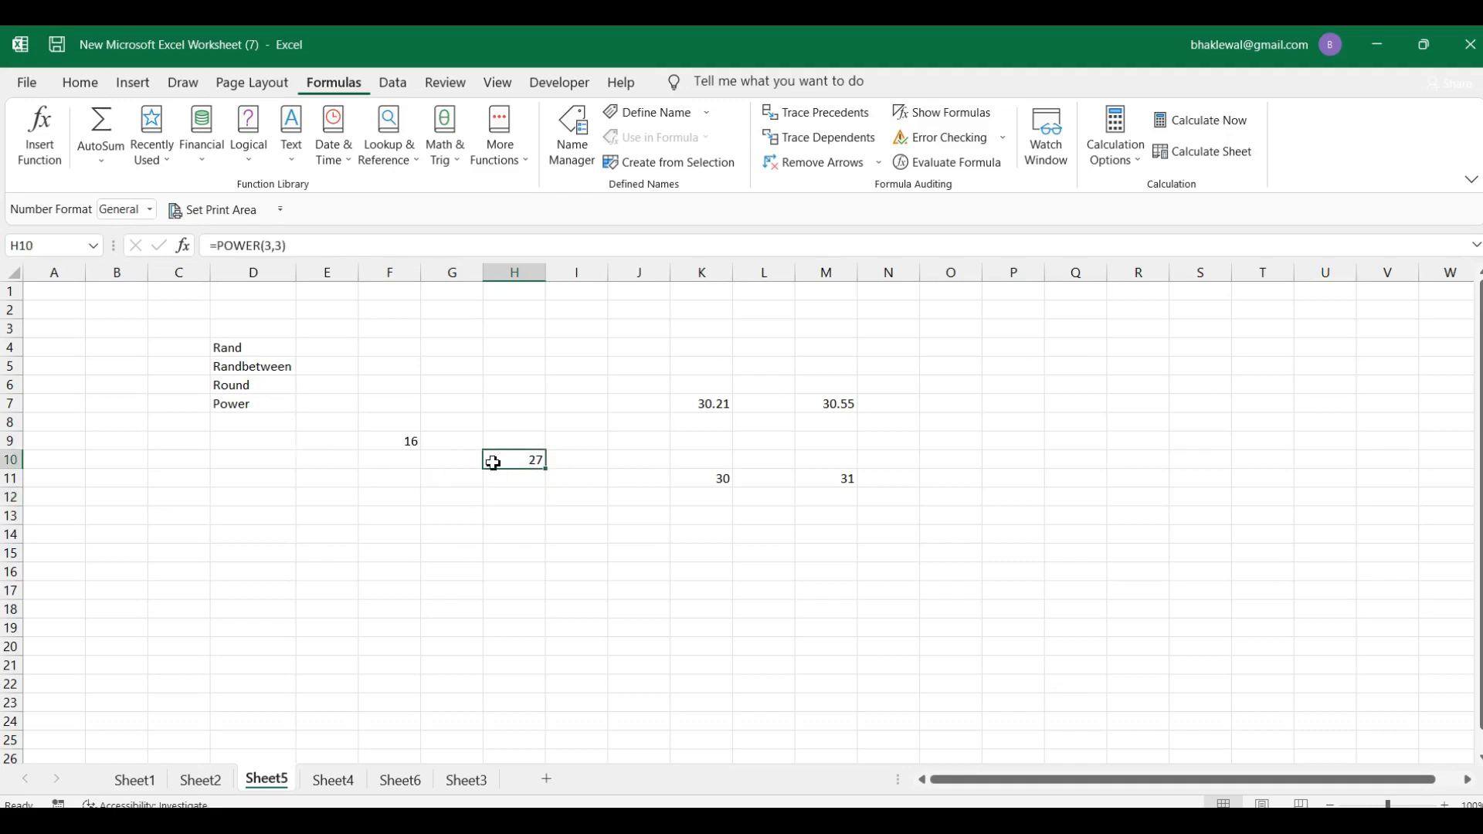
# - Examine the additional function categories, including the functions offered under Compatibility and Engineering
pyautogui.click(138, 816)
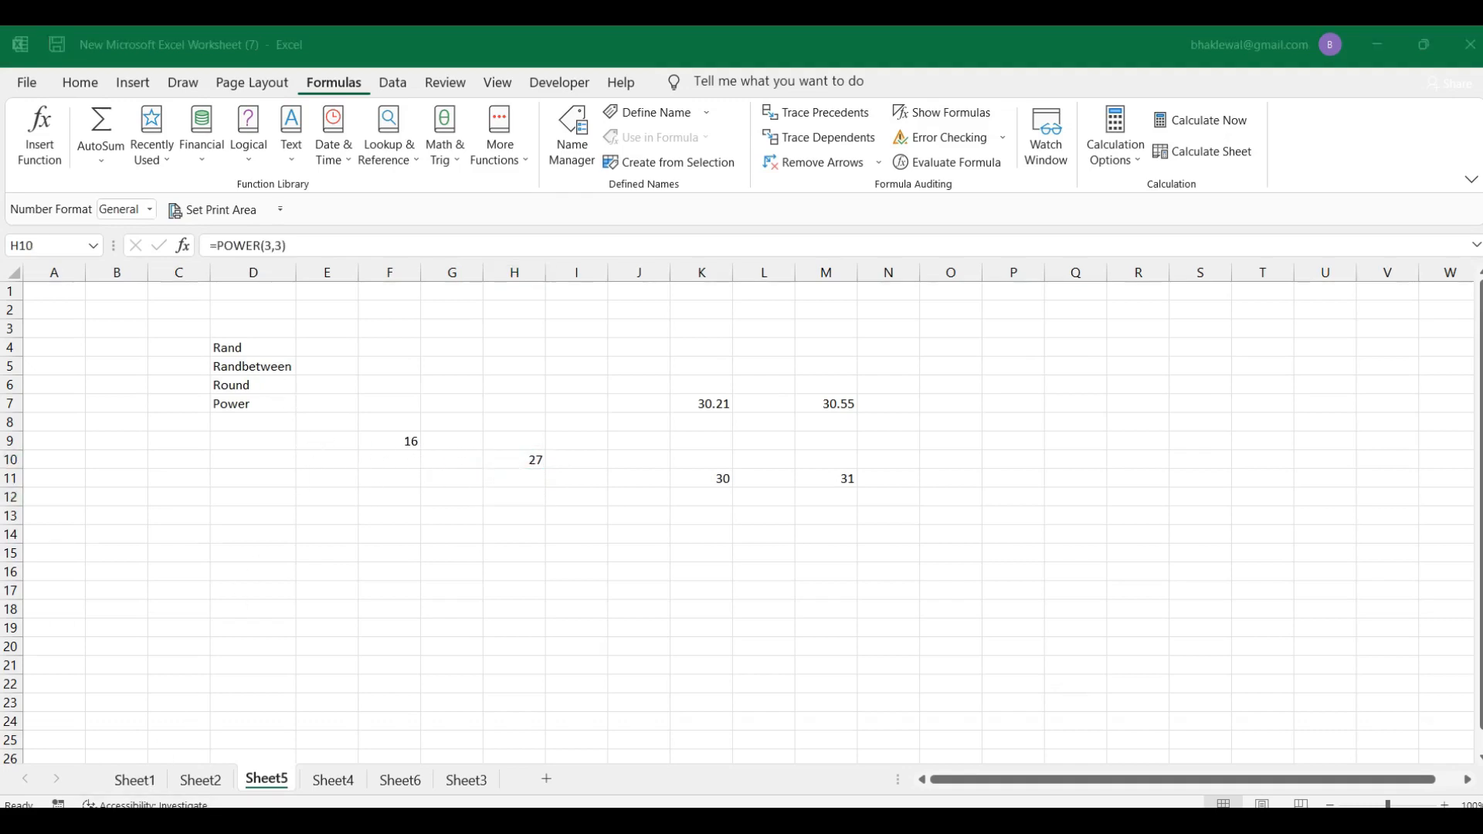
pyautogui.click(532, 160)
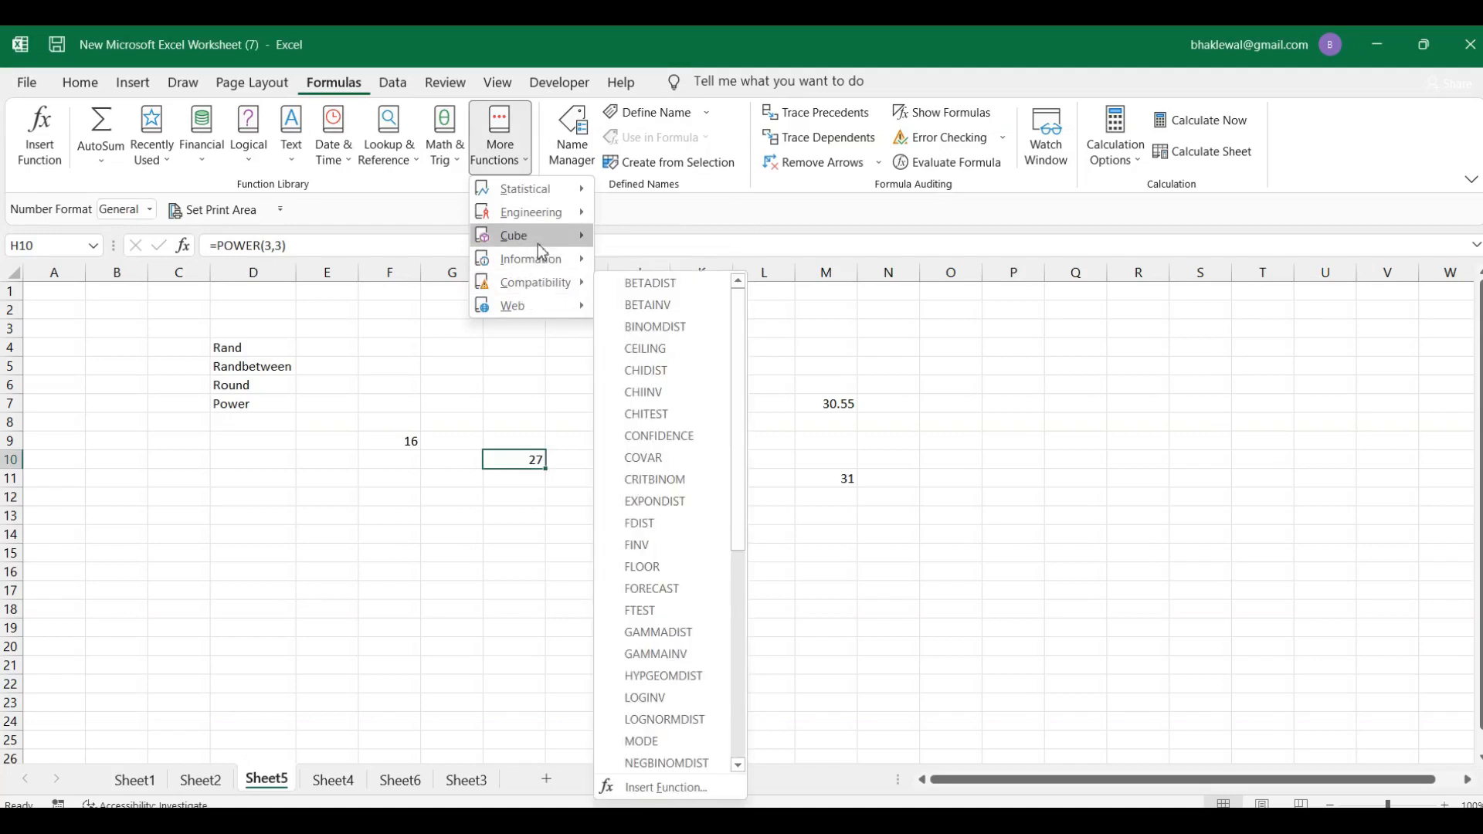
pyautogui.moveTo(544, 289)
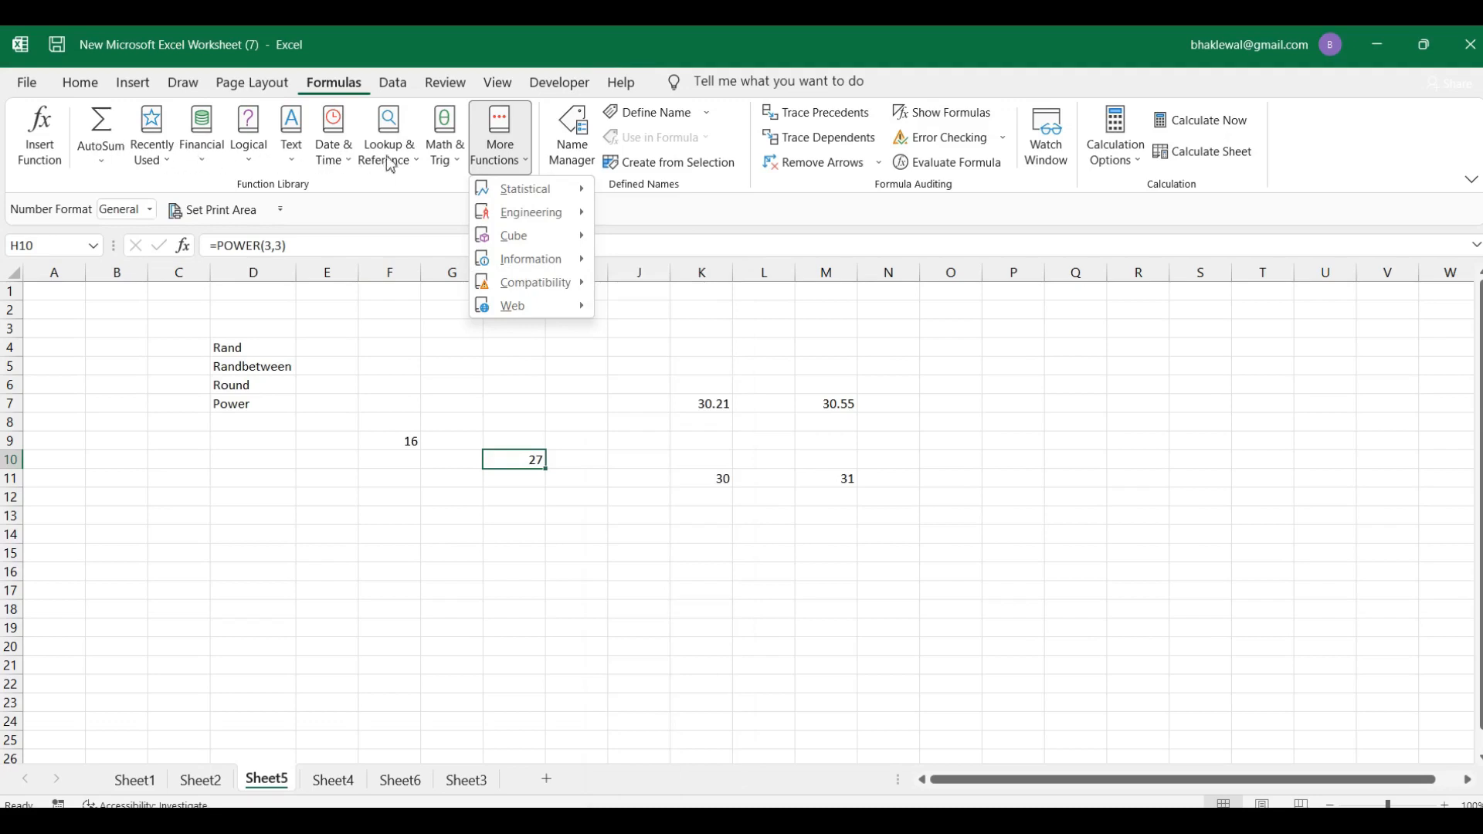
pyautogui.moveTo(530, 215)
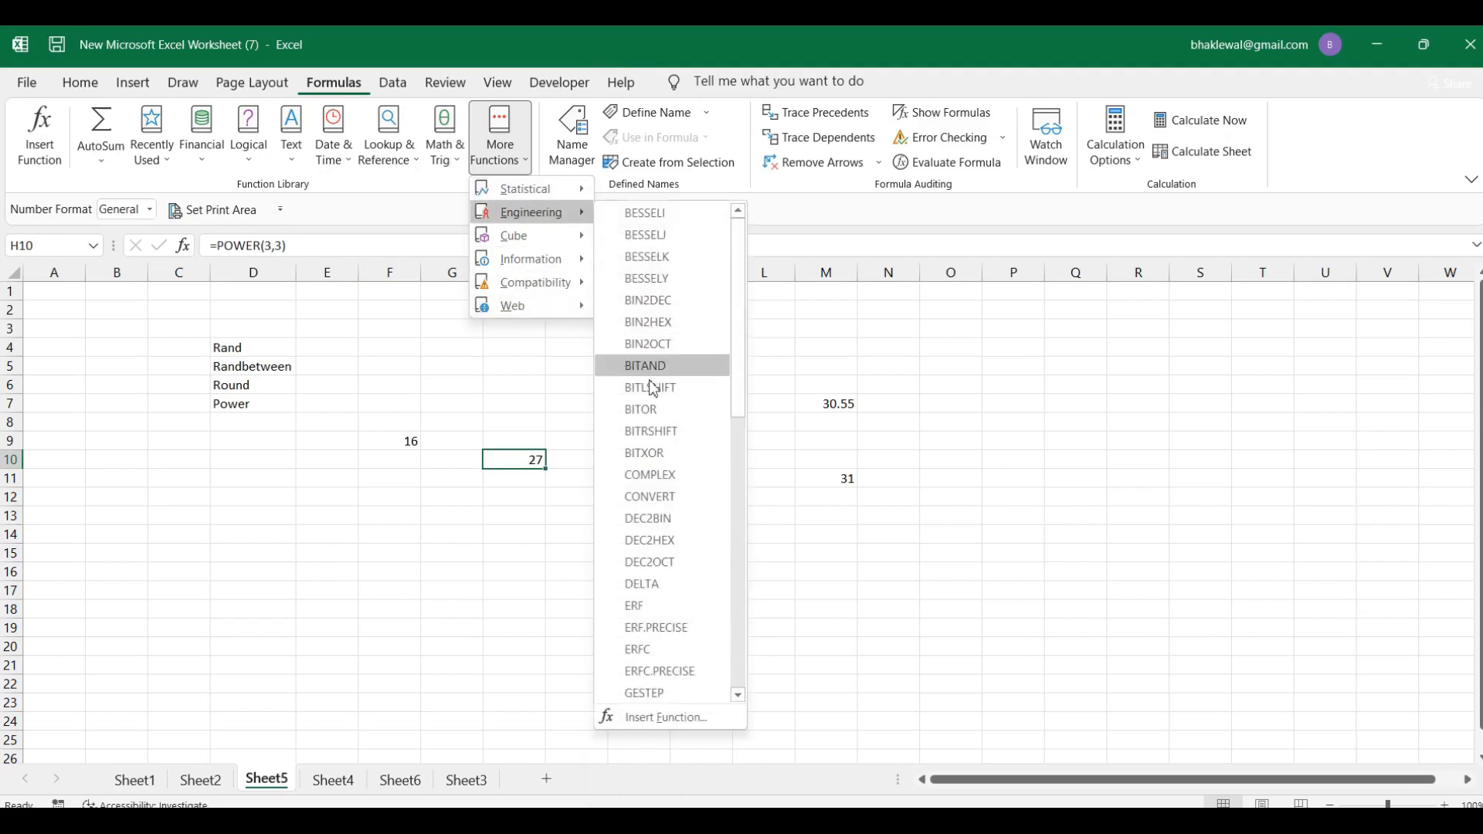
pyautogui.scroll(-10, 704, 533)
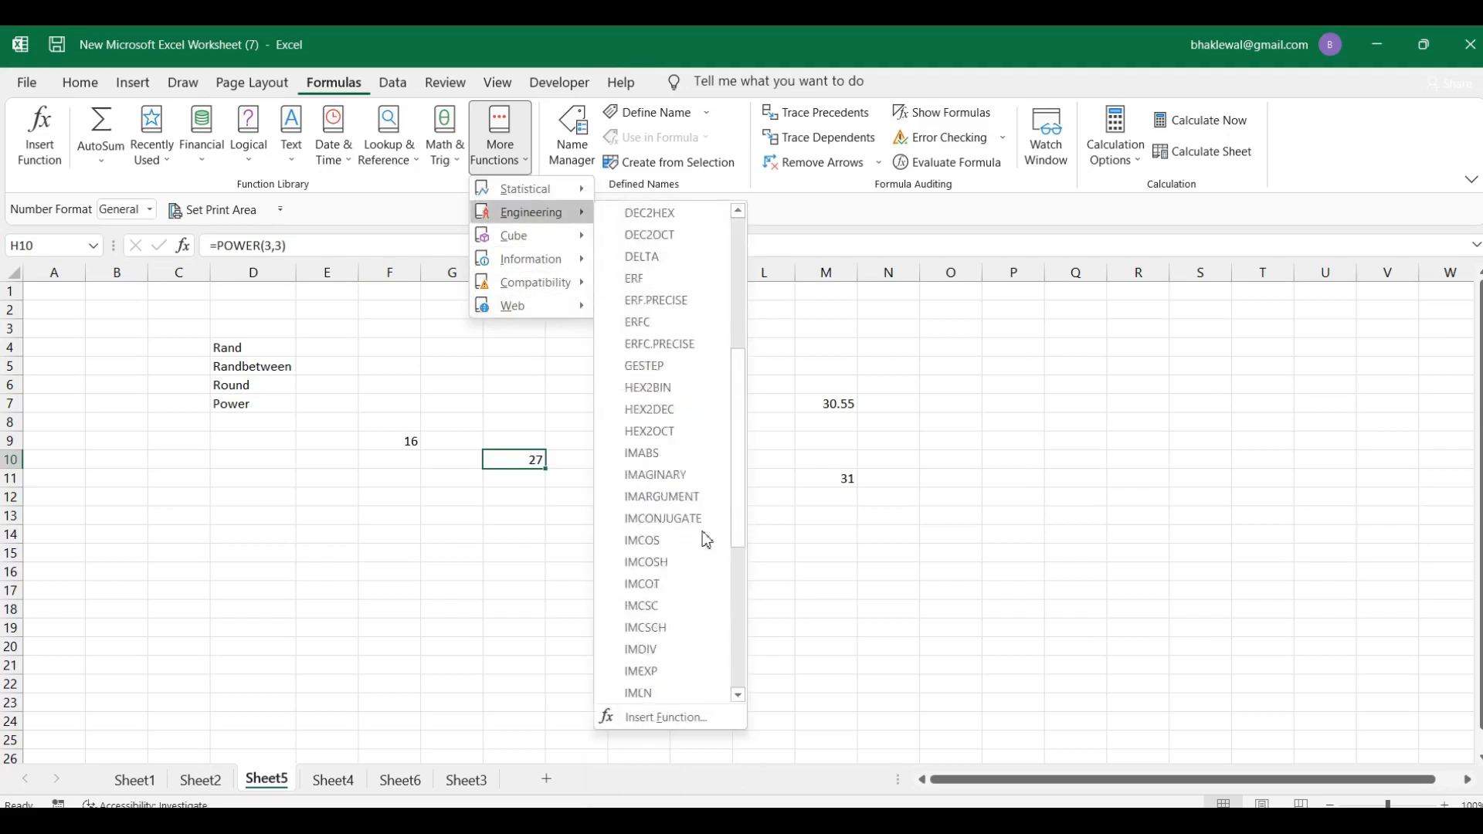
pyautogui.scroll(8, 703, 533)
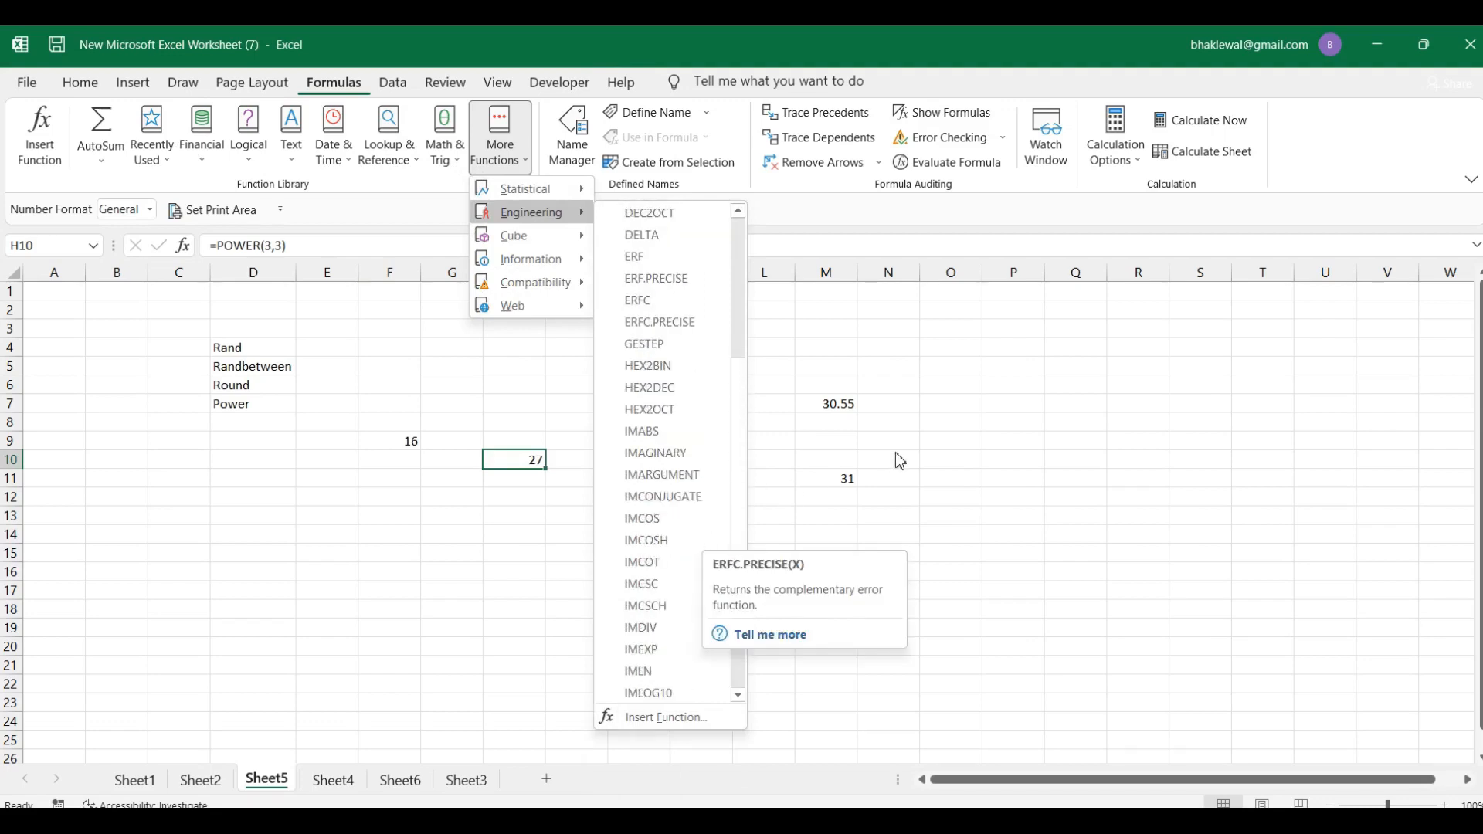
pyautogui.click(941, 438)
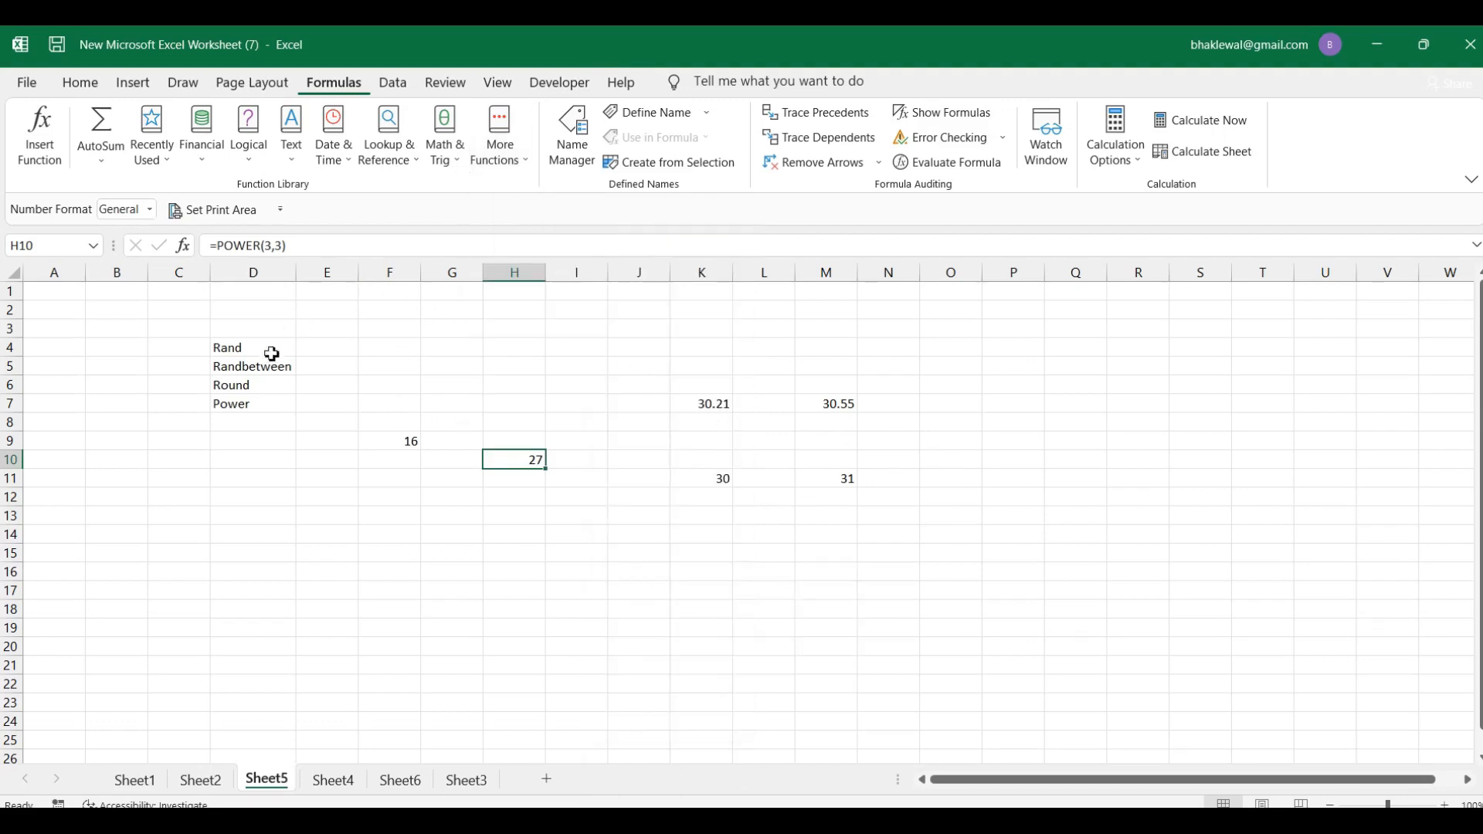